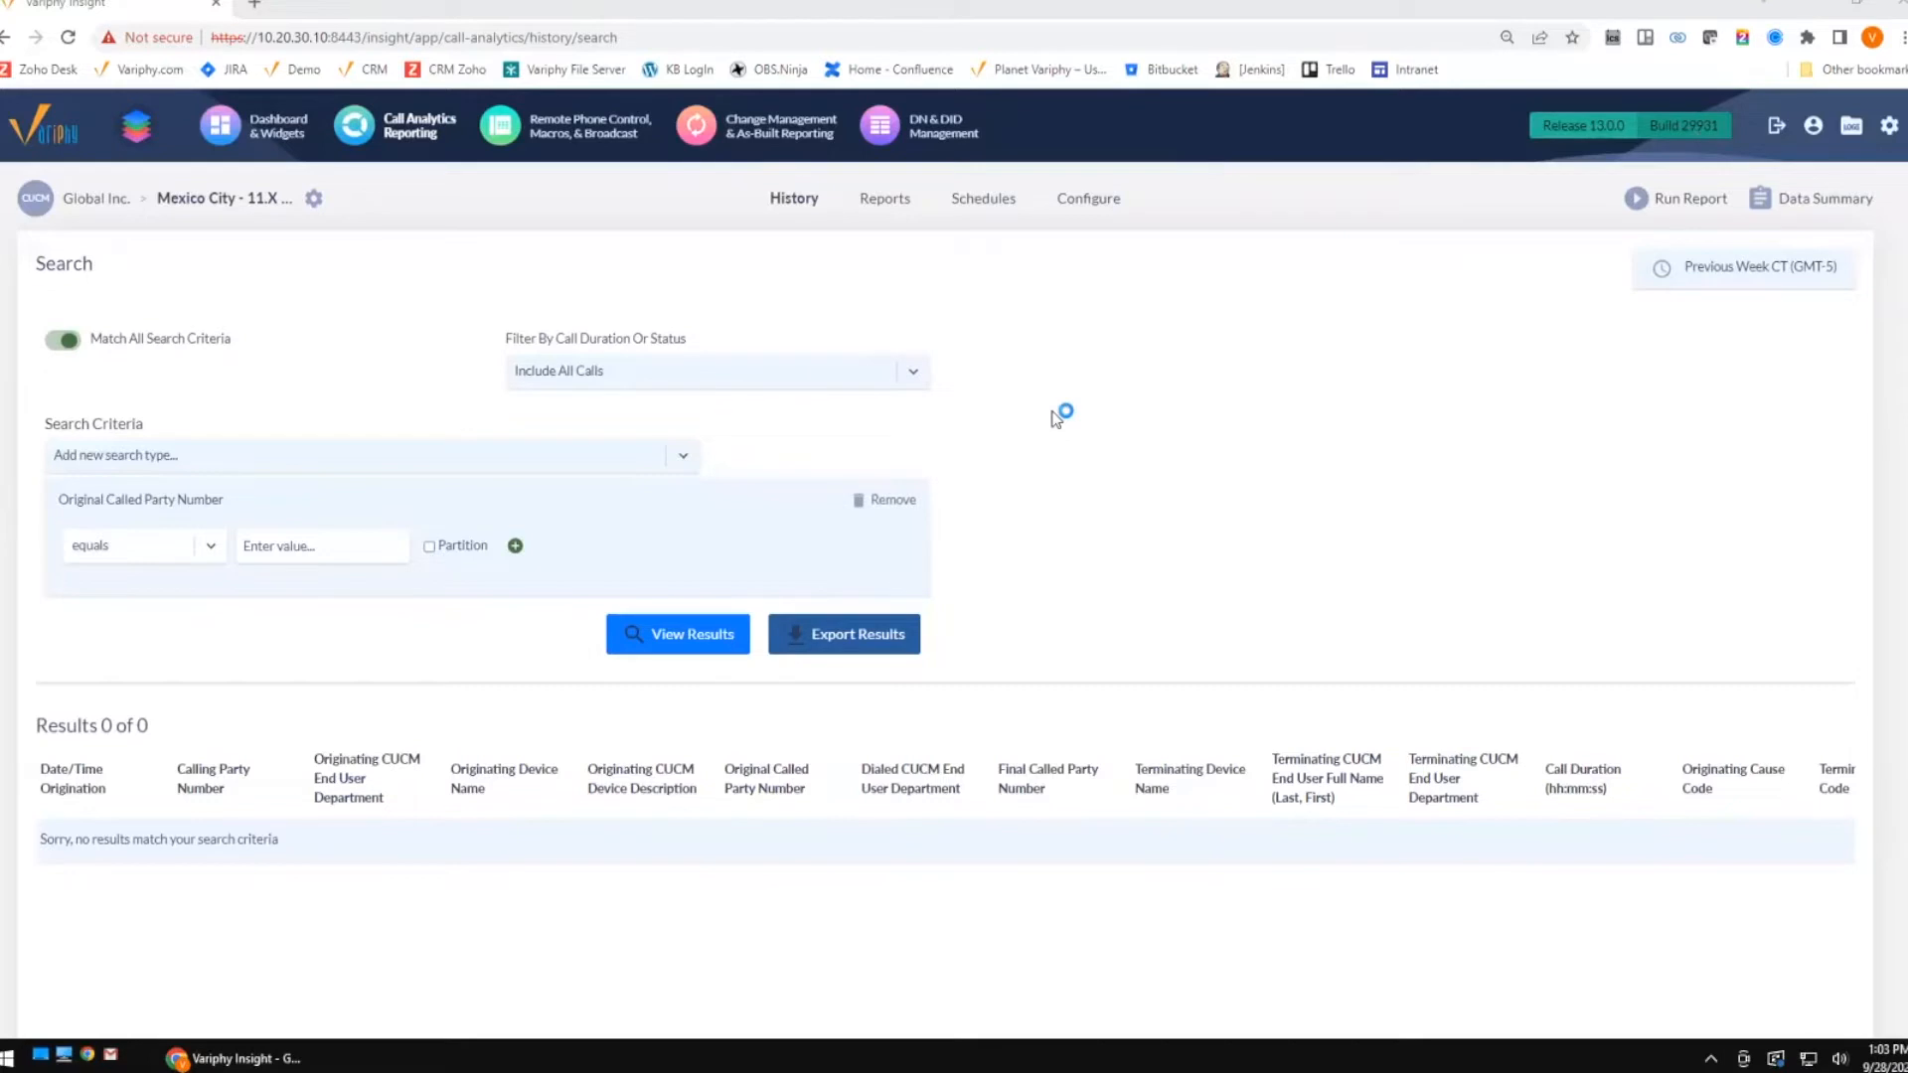
Replace the Original Called Party Number search criterion with Calling Party, Original, or Final Called Party Number.
click(368, 459)
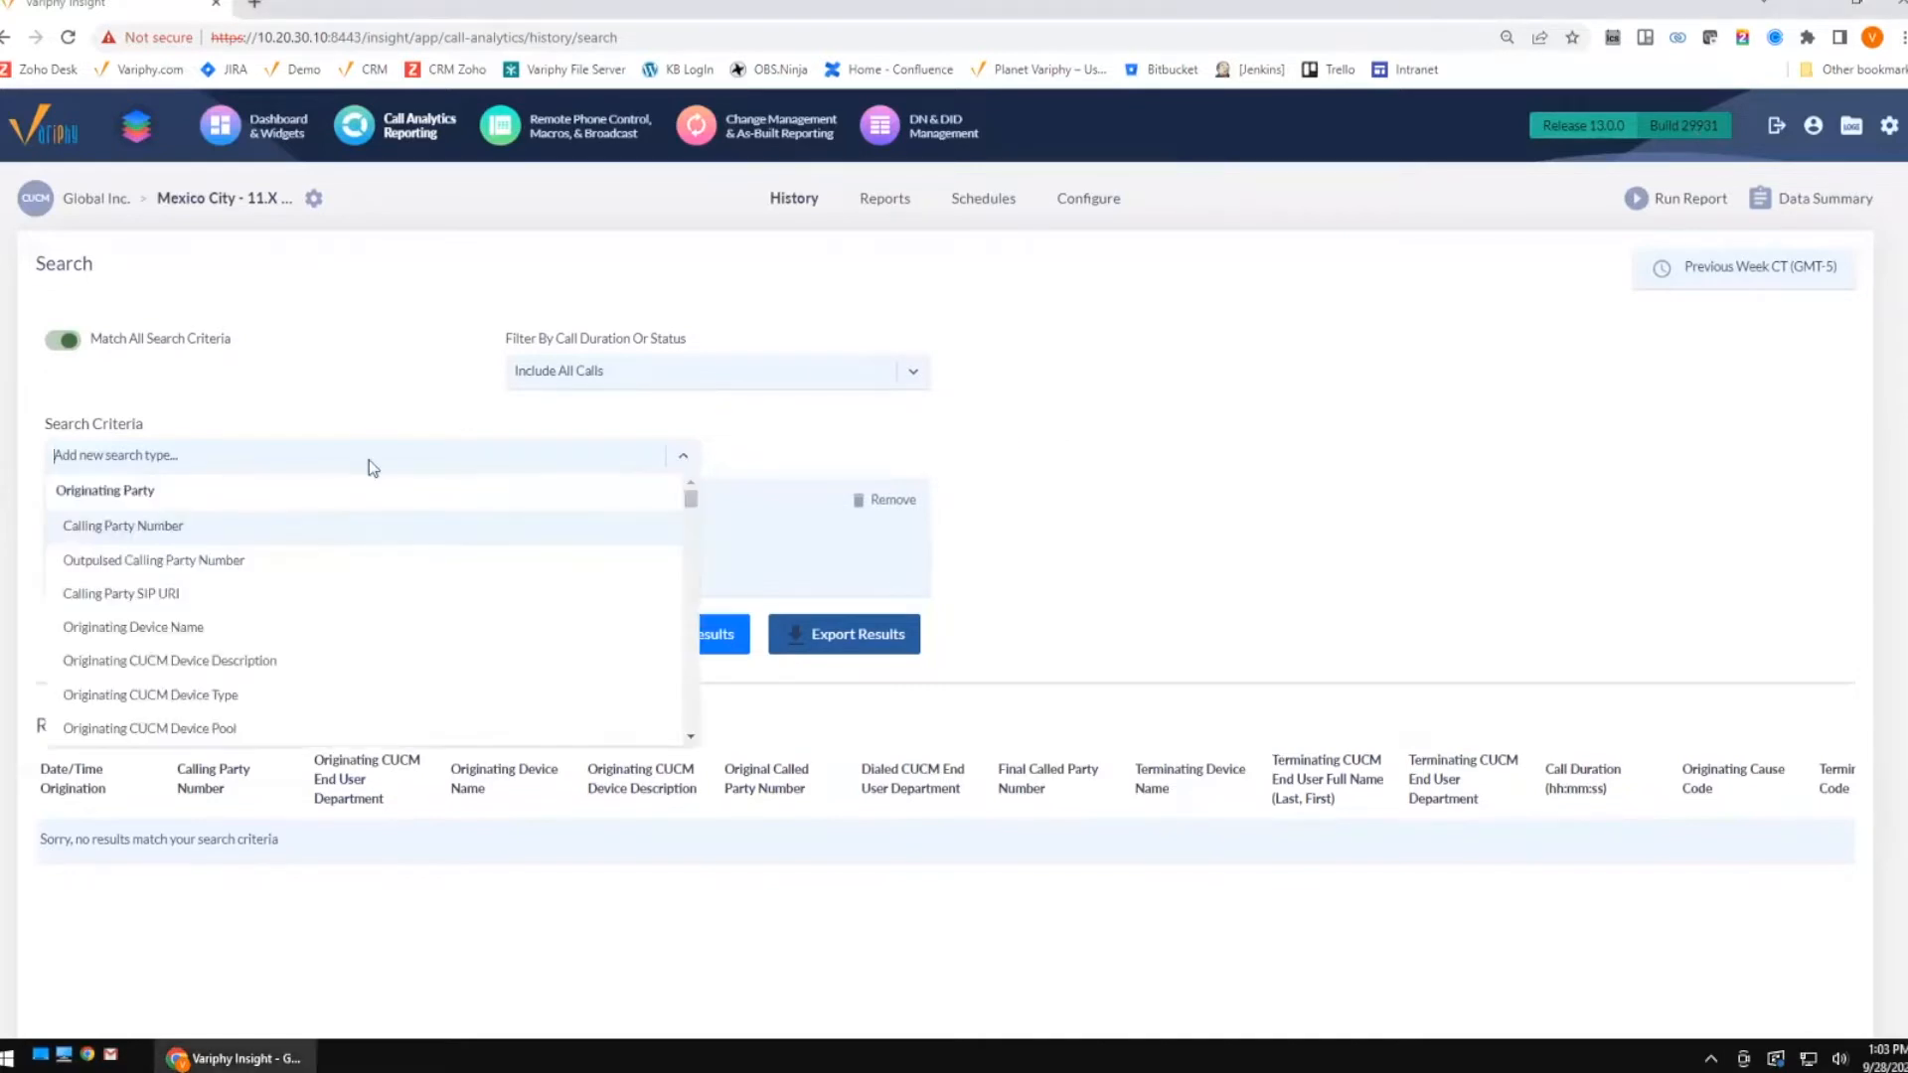
click(1276, 463)
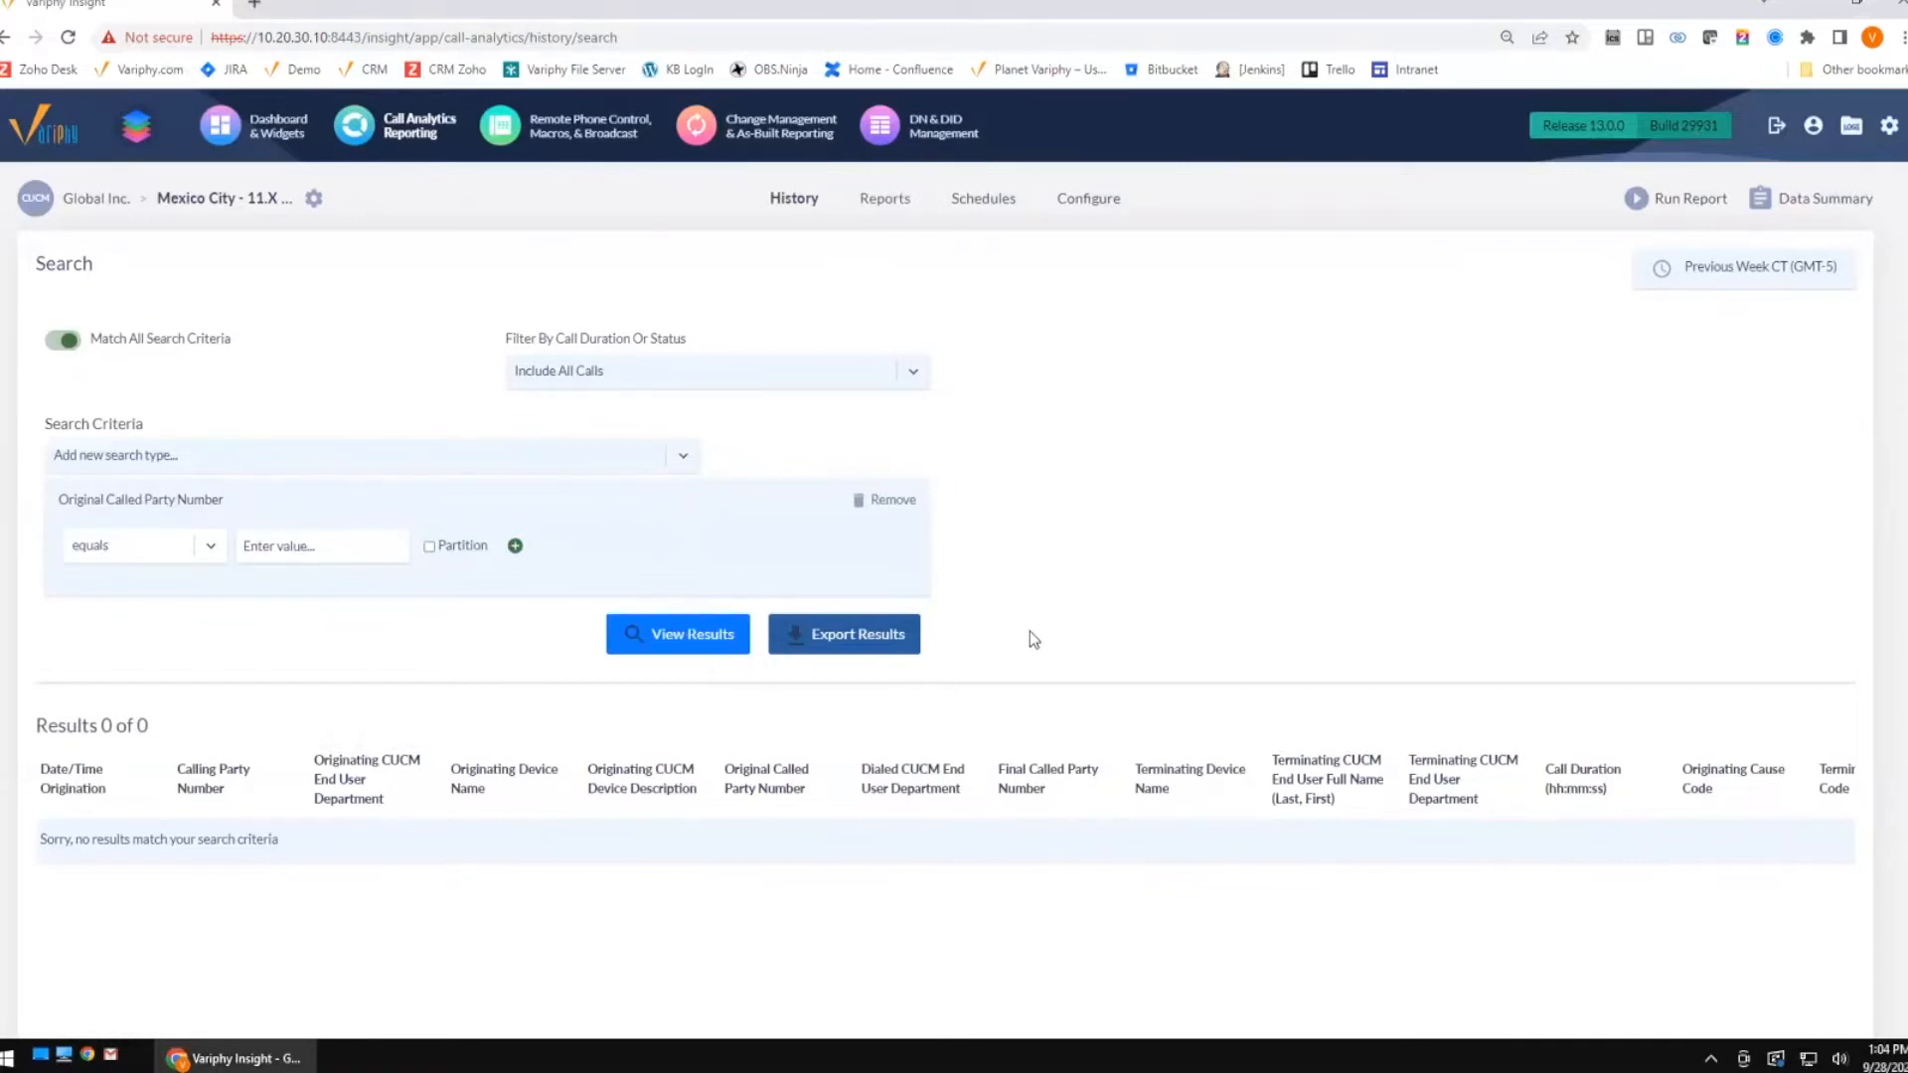
click(888, 510)
click(518, 457)
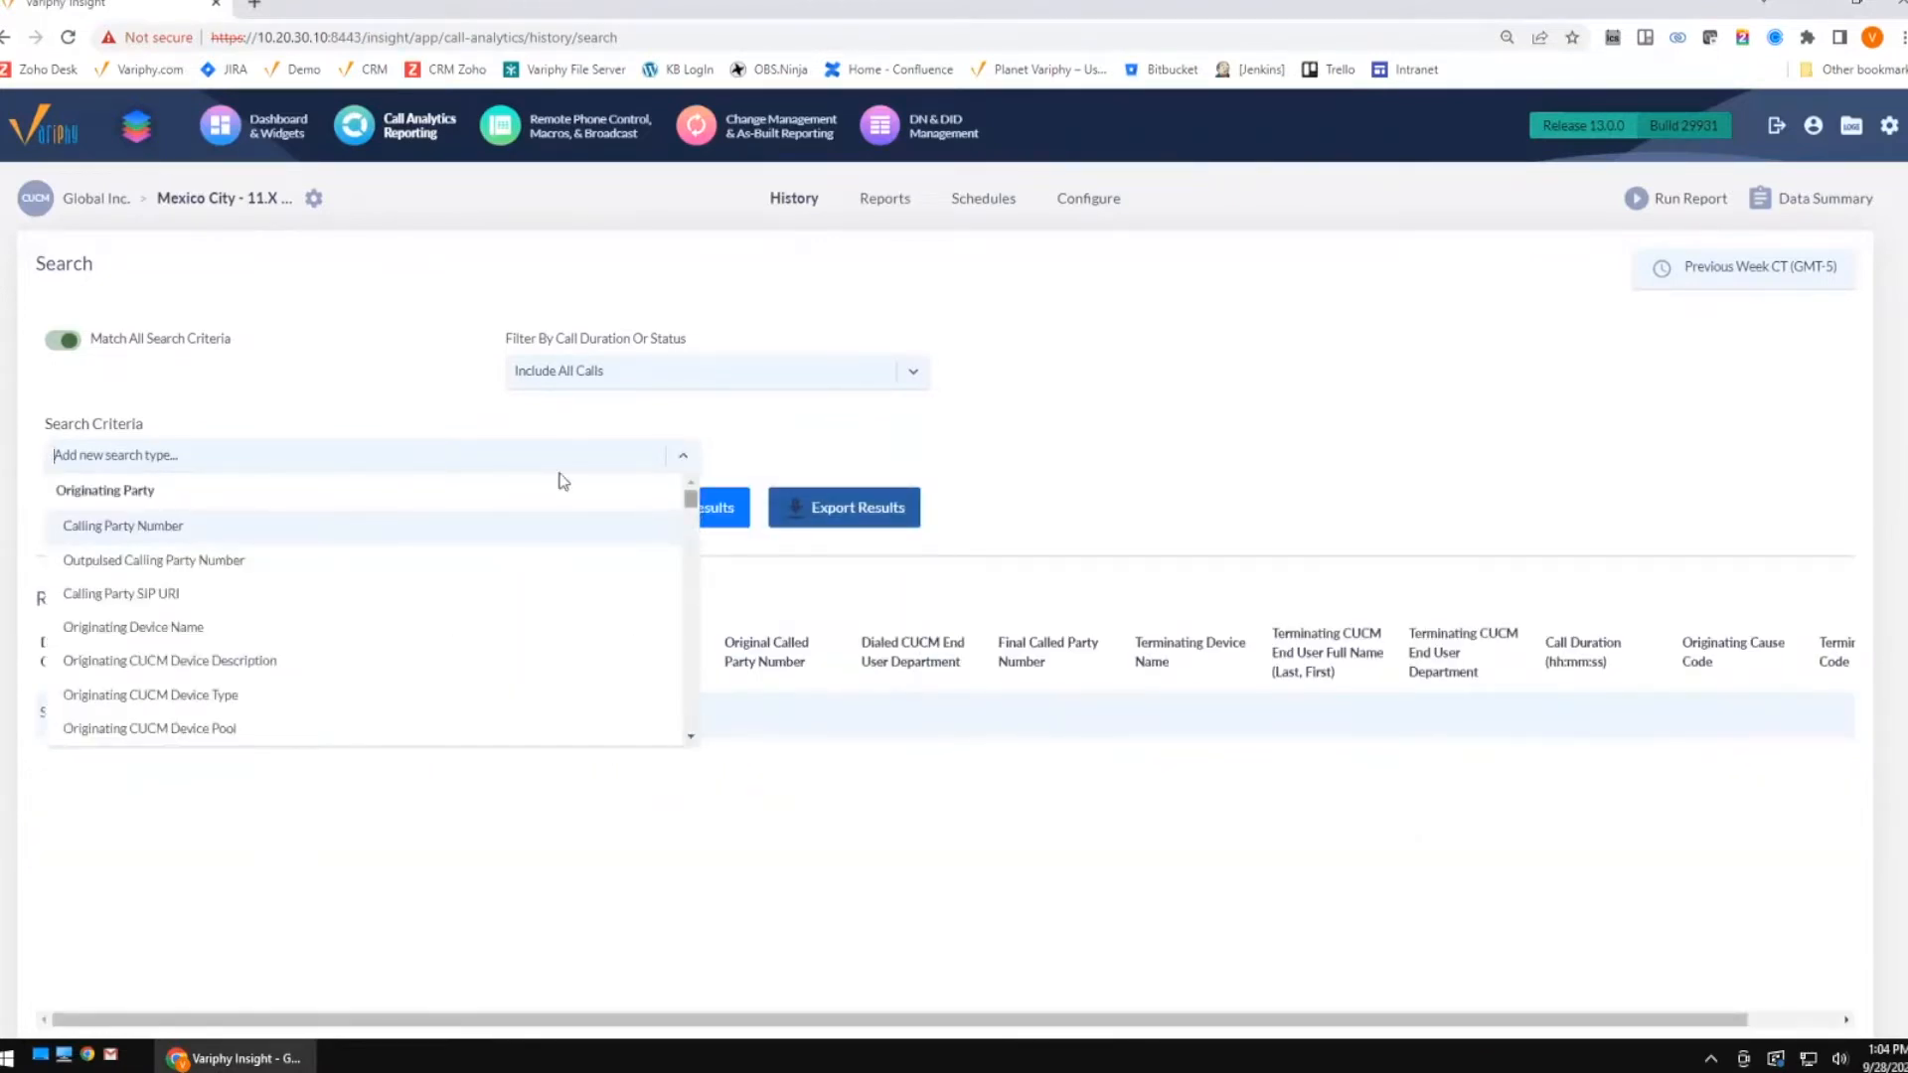
text(number)
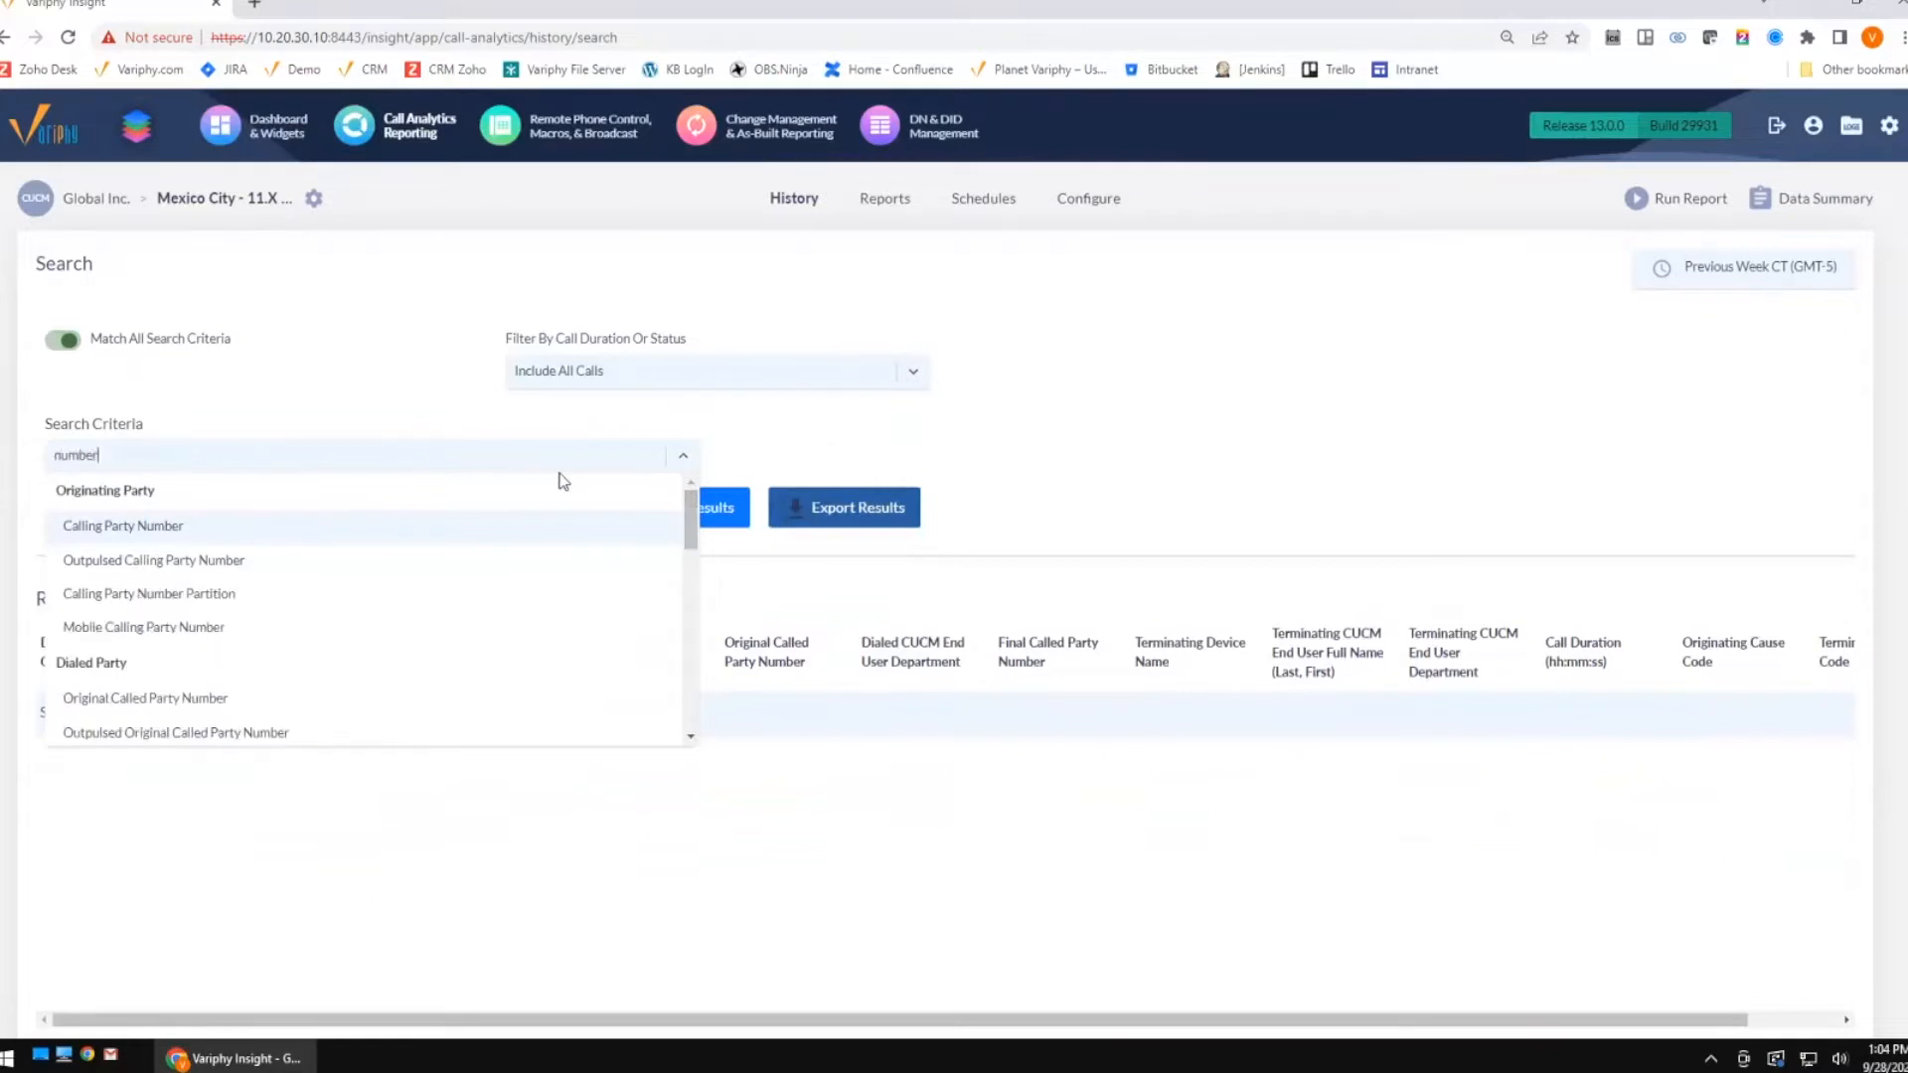
scroll(522, 606, down, 5)
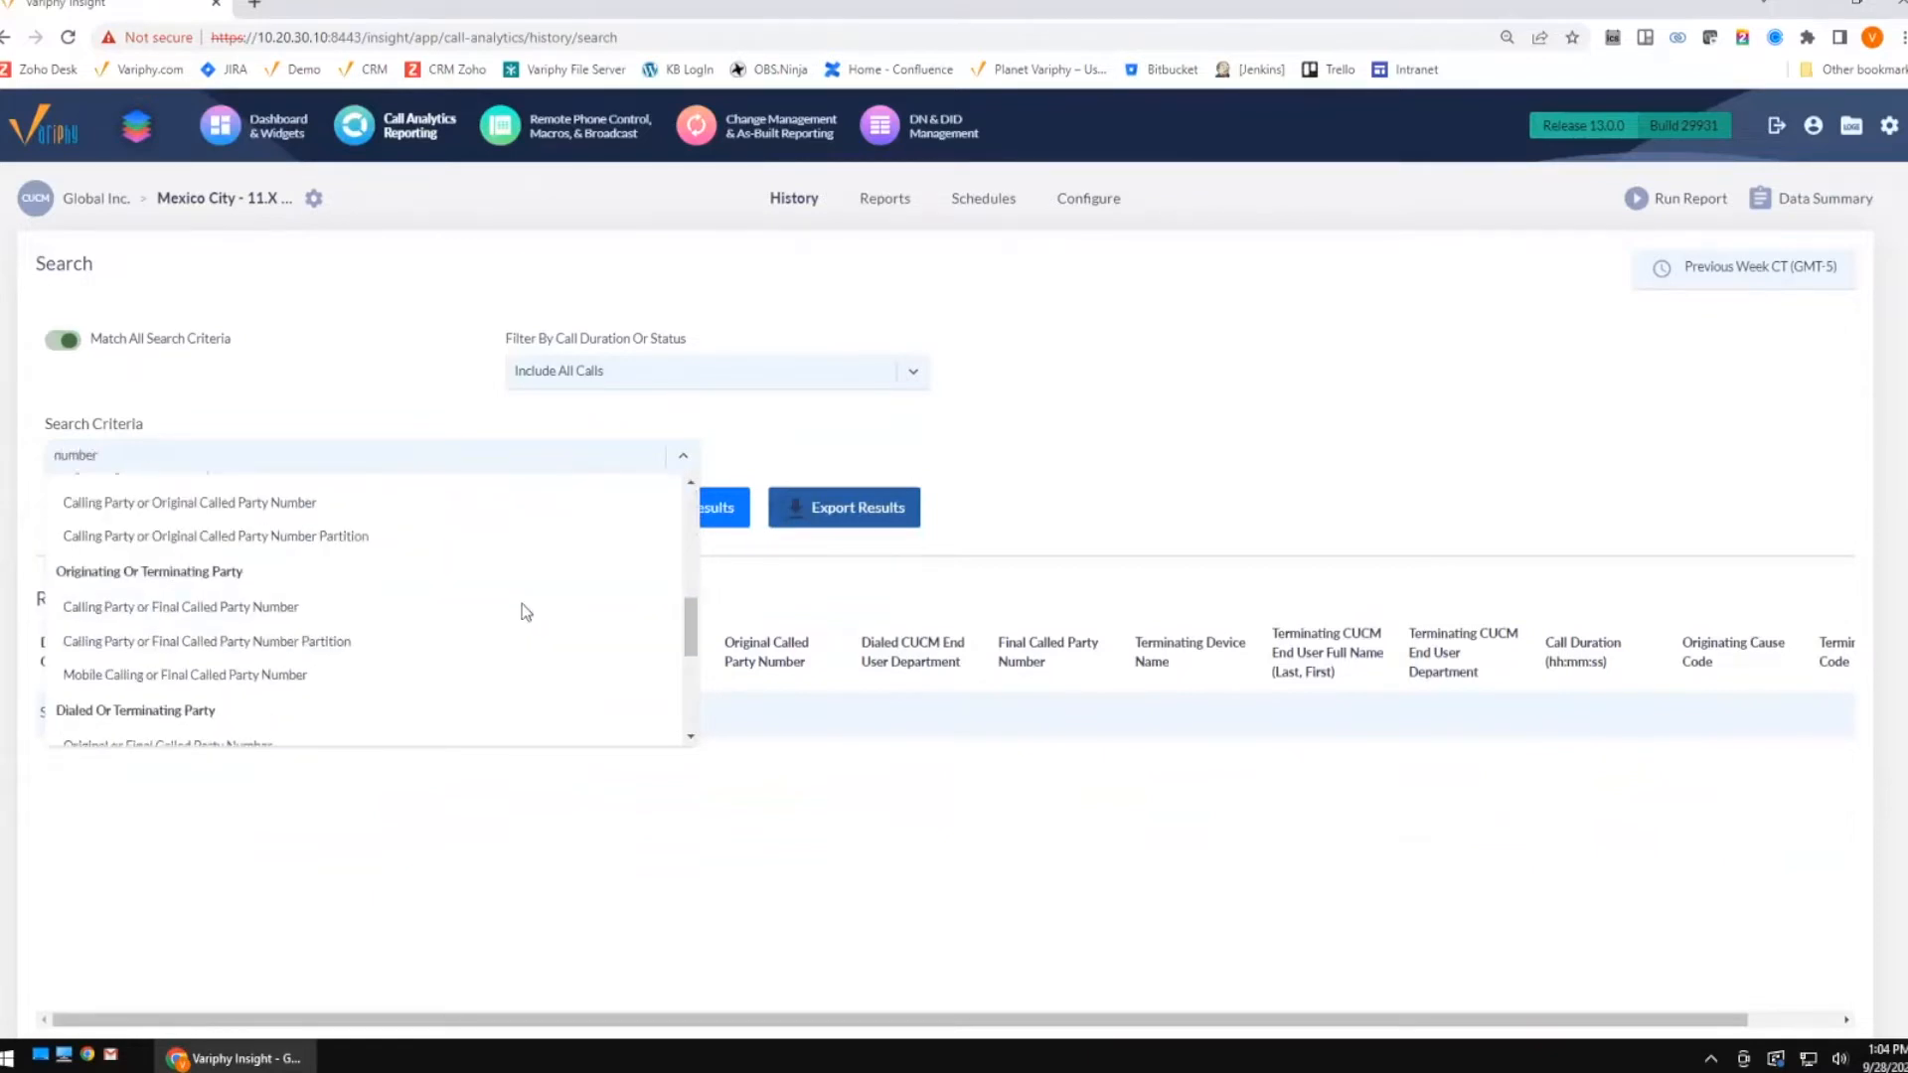
scroll(526, 611, down, 2)
scroll(524, 608, down, 4)
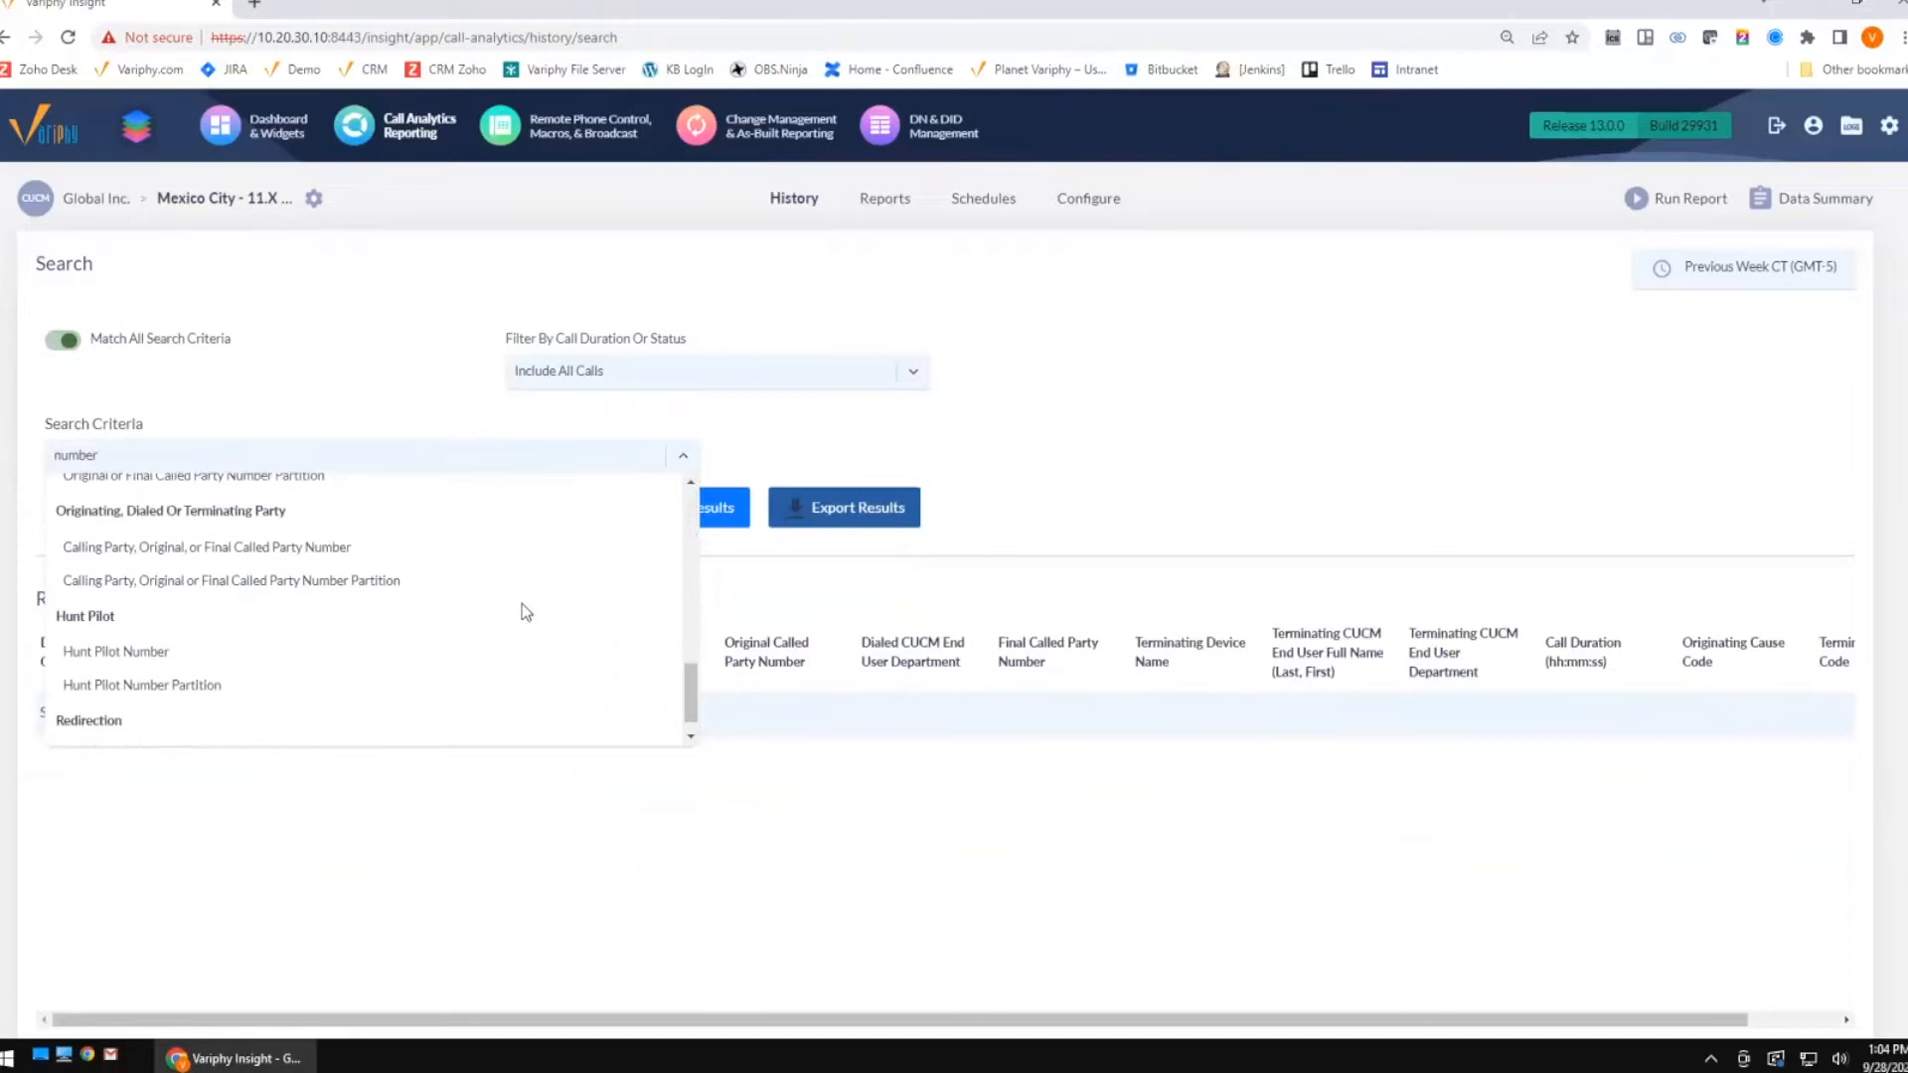
scroll(522, 606, up, 2)
click(346, 649)
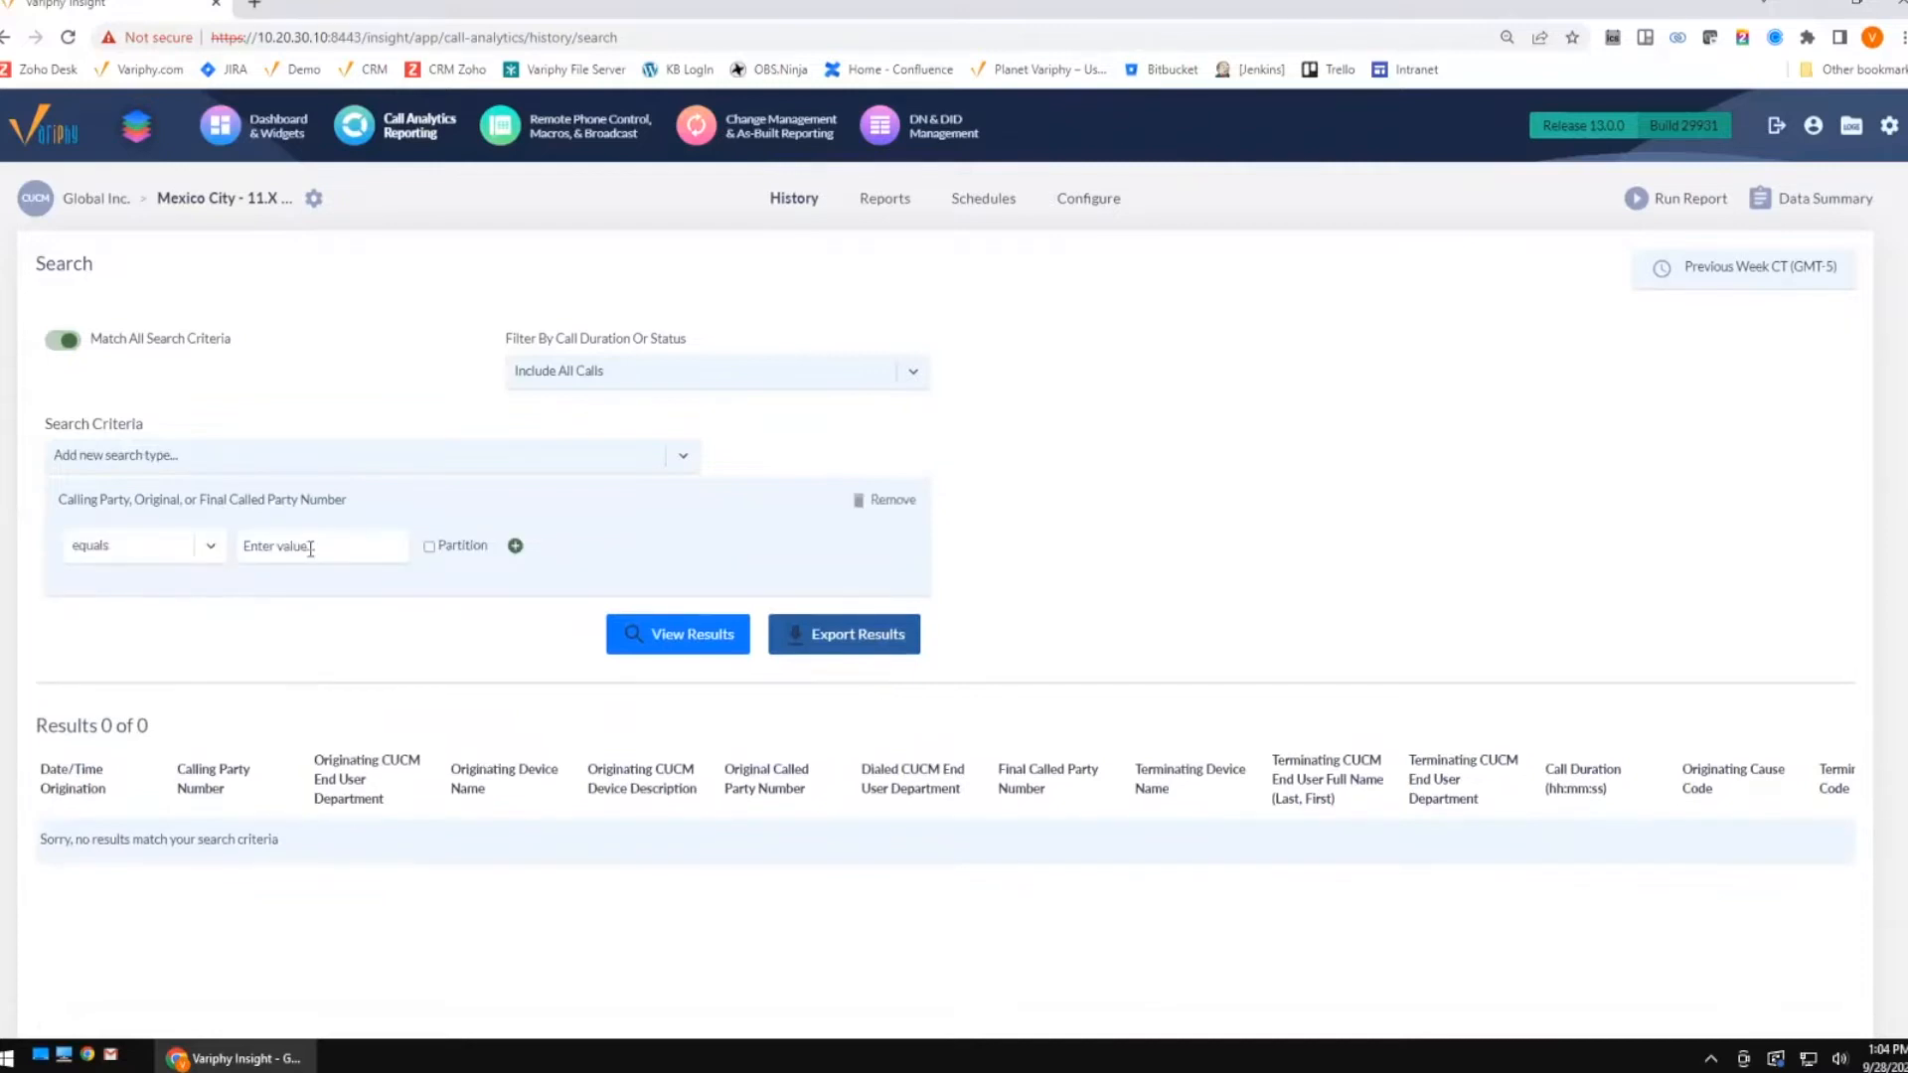
Set the party number criterion to "ends with" X and view the matching call history results.
click(308, 546)
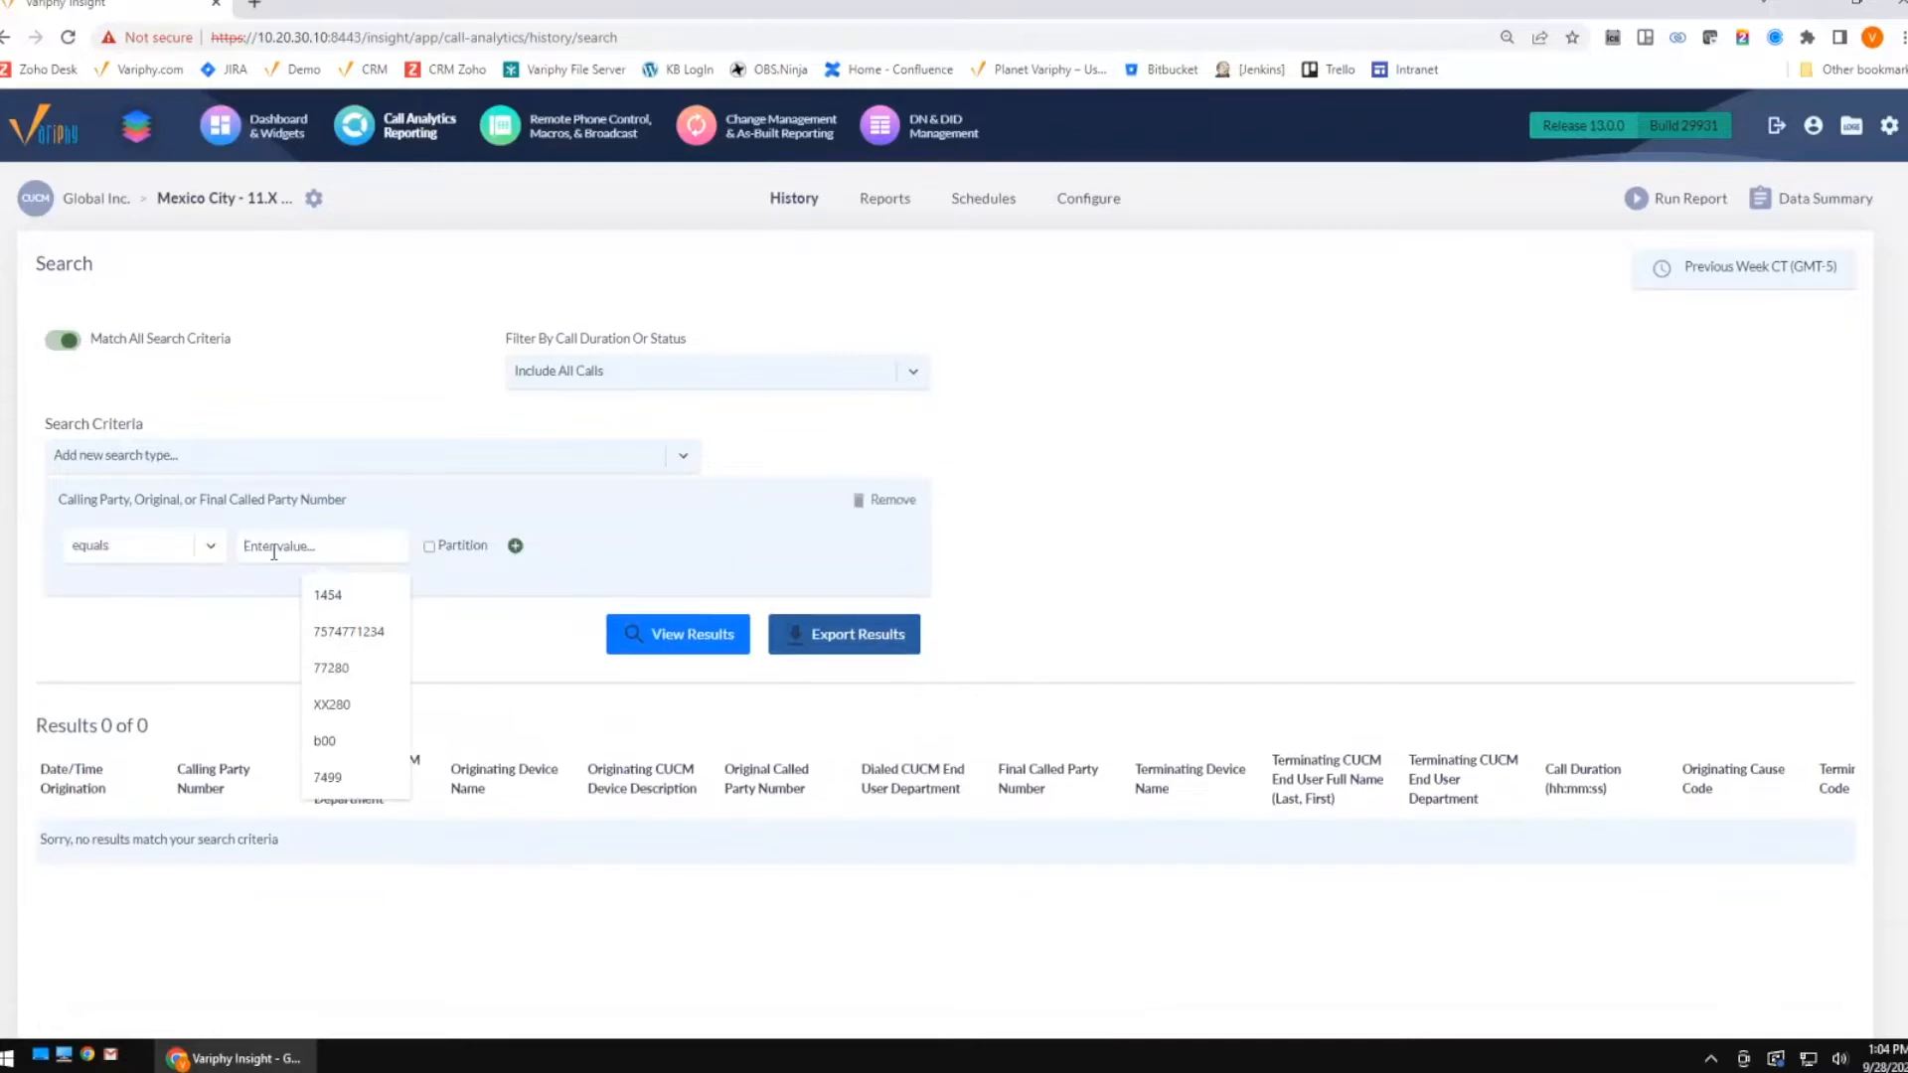
text(X)
click(209, 548)
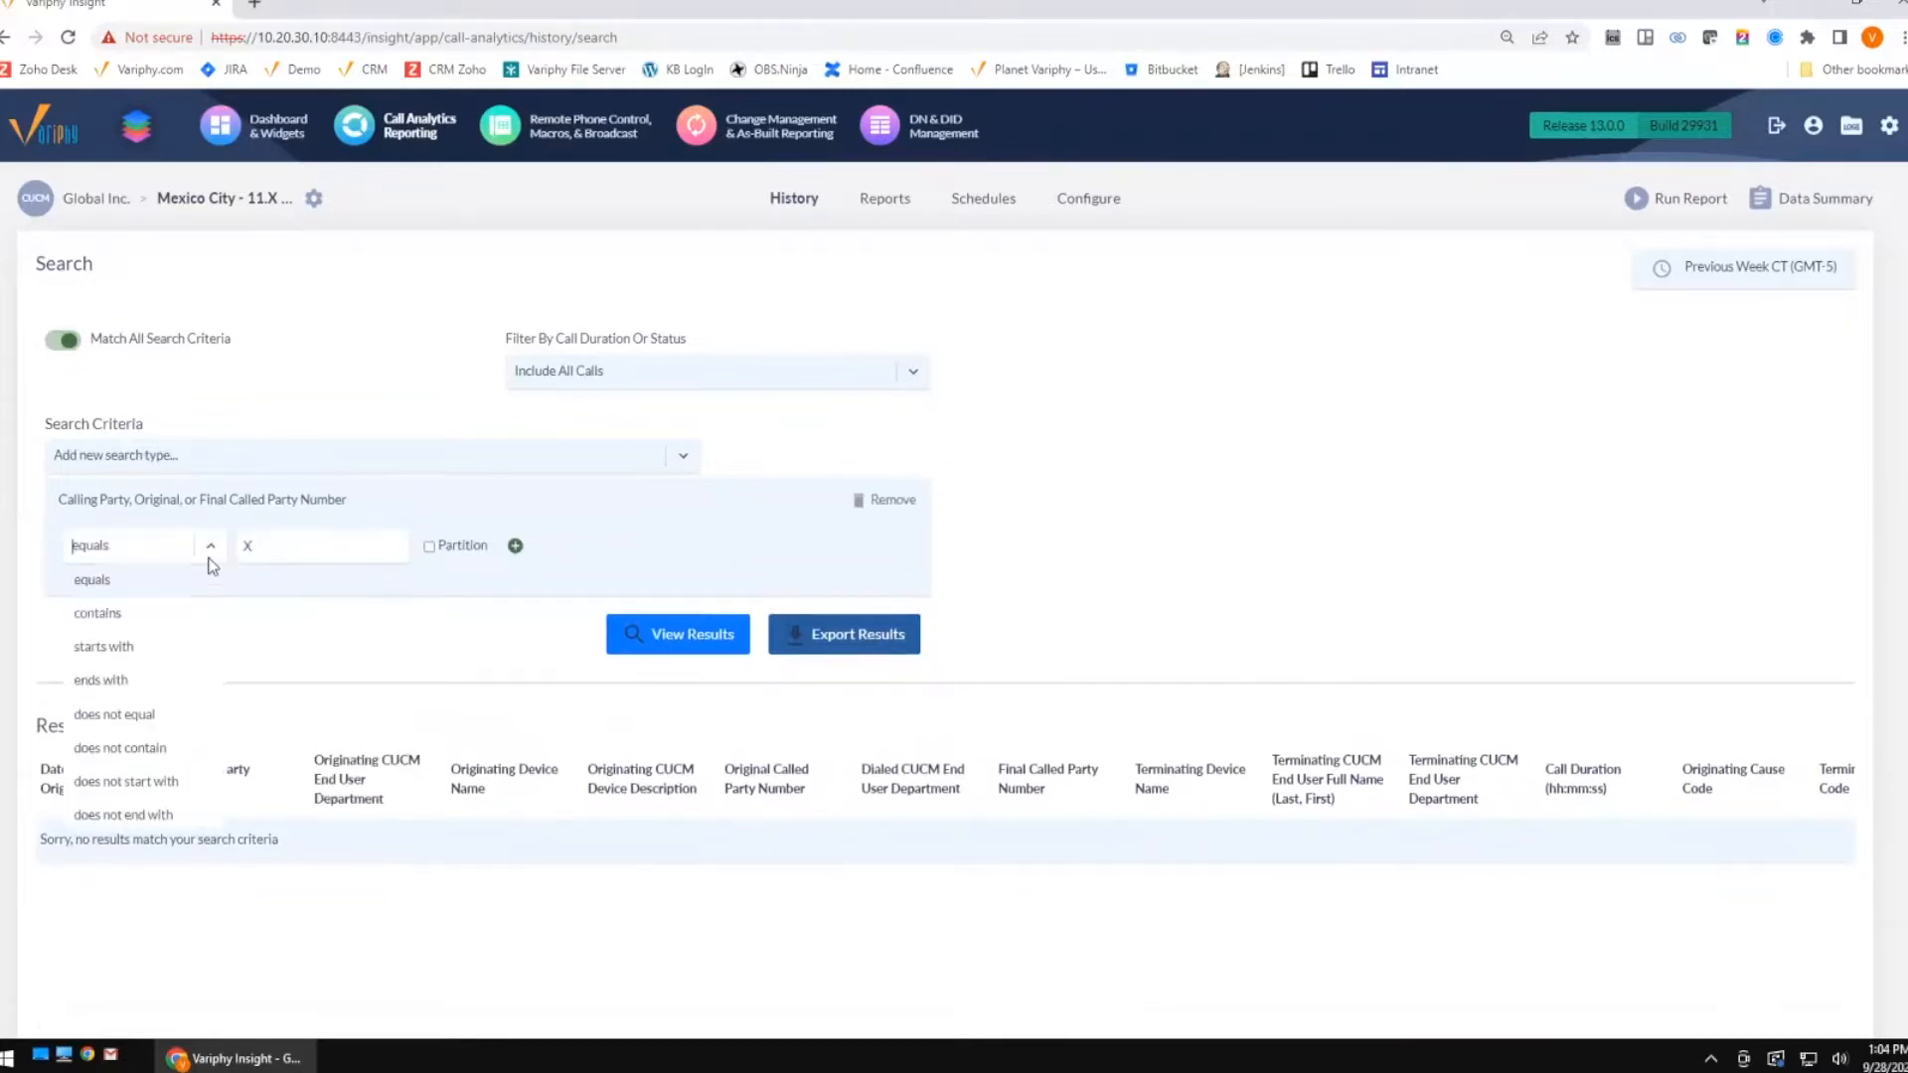
click(100, 681)
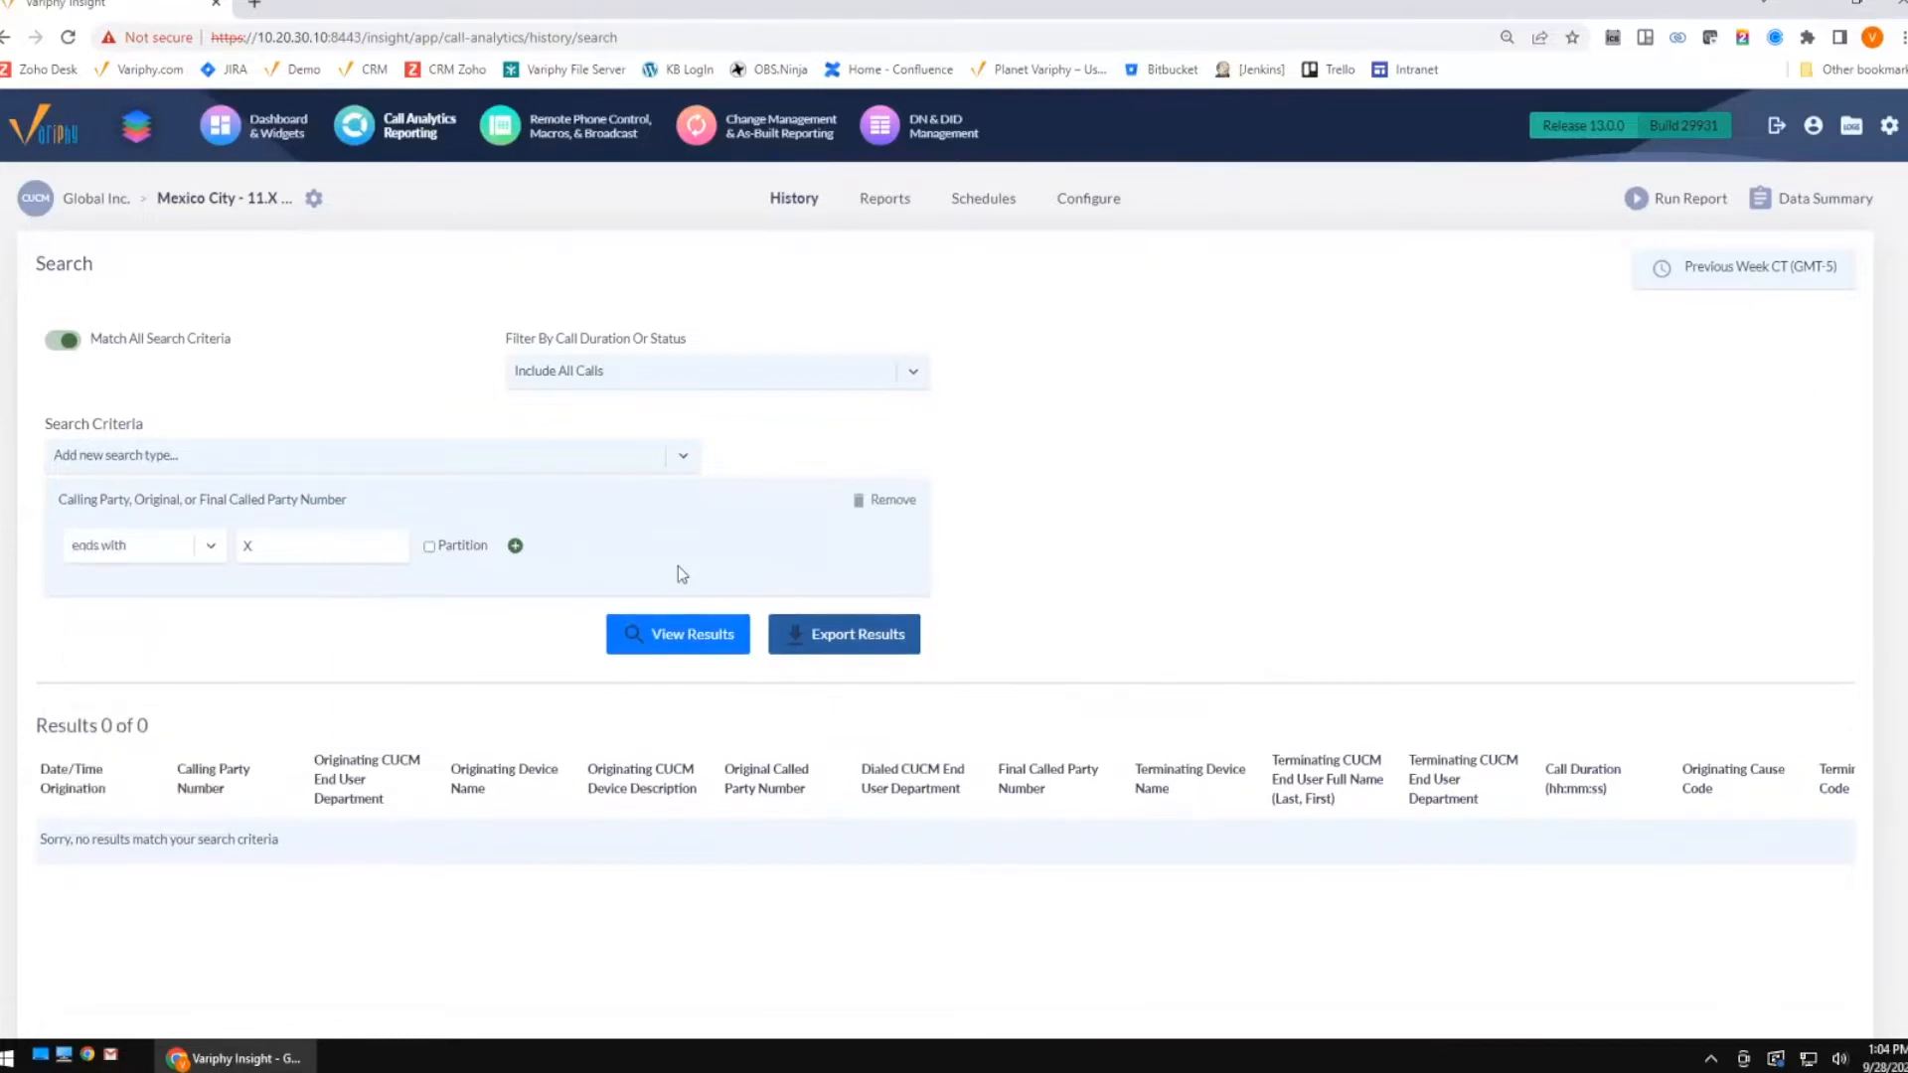
click(662, 635)
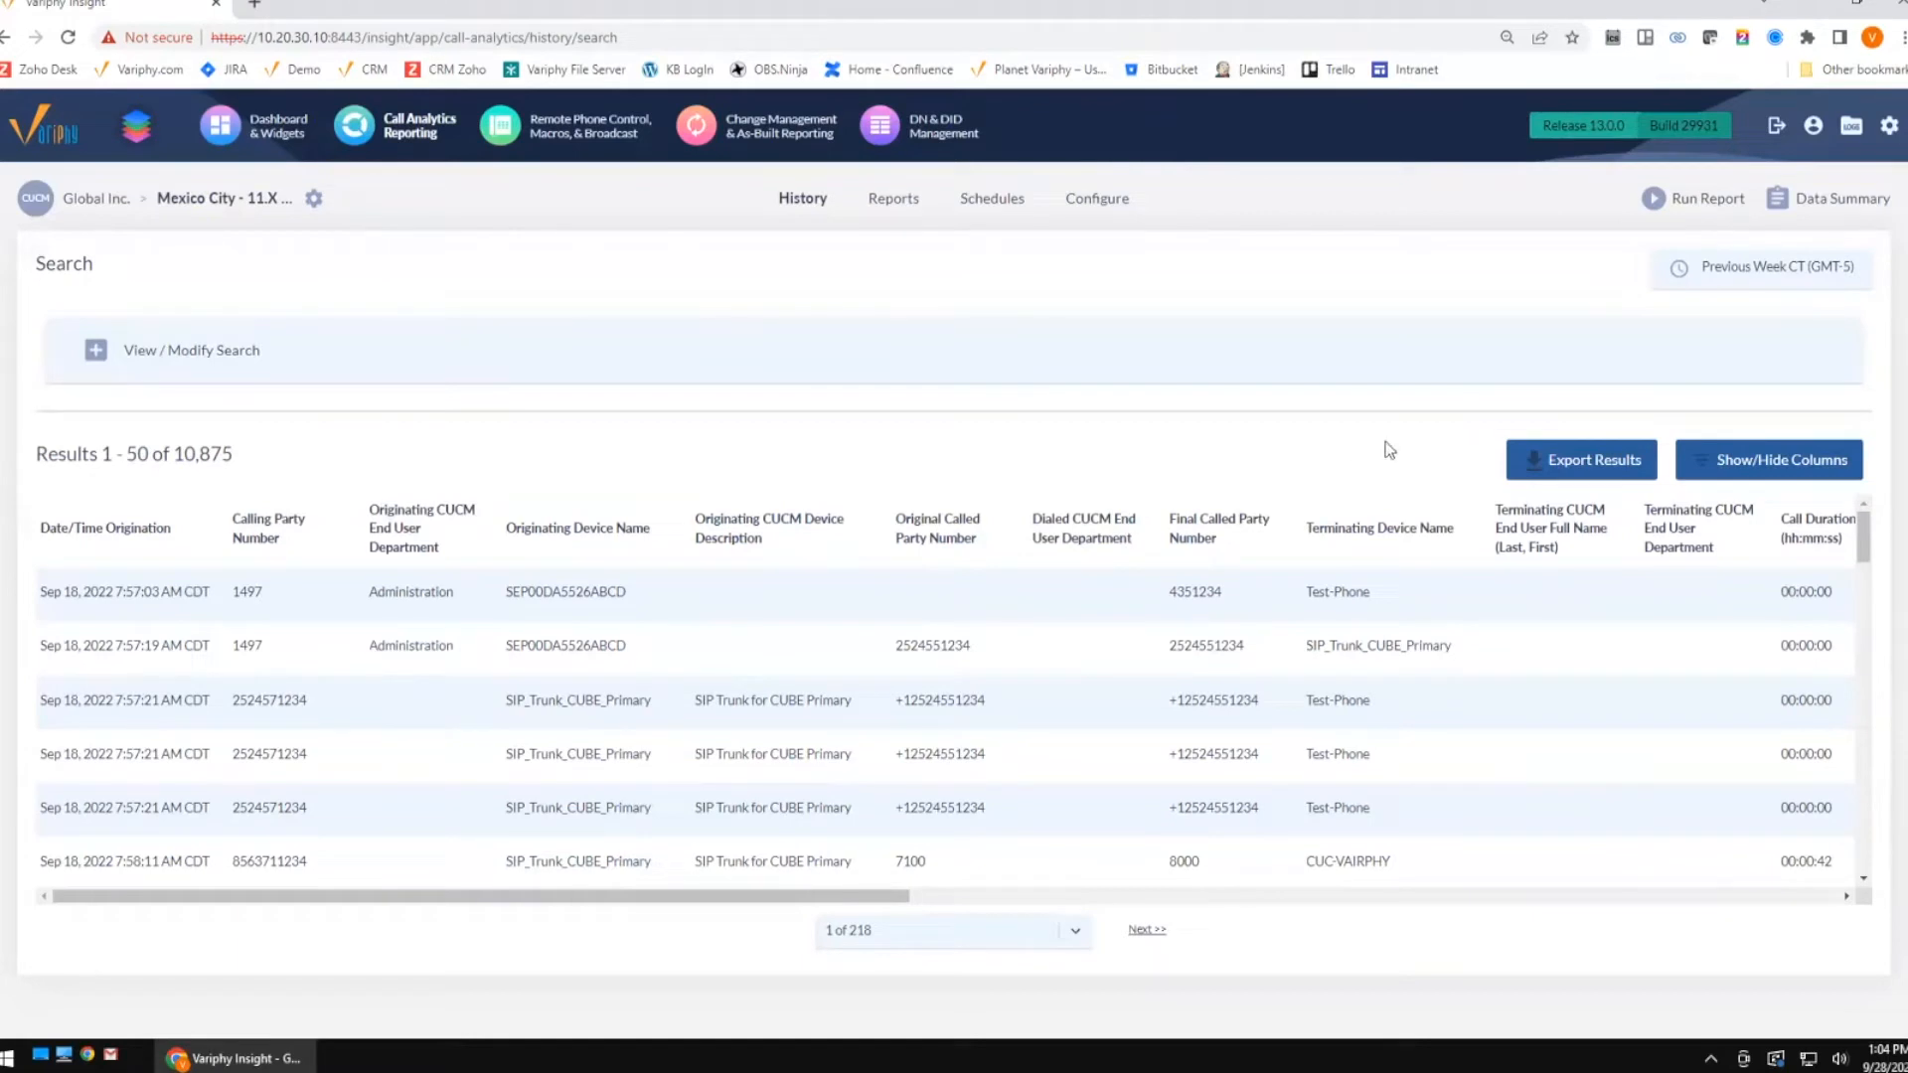
Start an export of the search results and review its basic settings and ad hoc search set.
click(1569, 461)
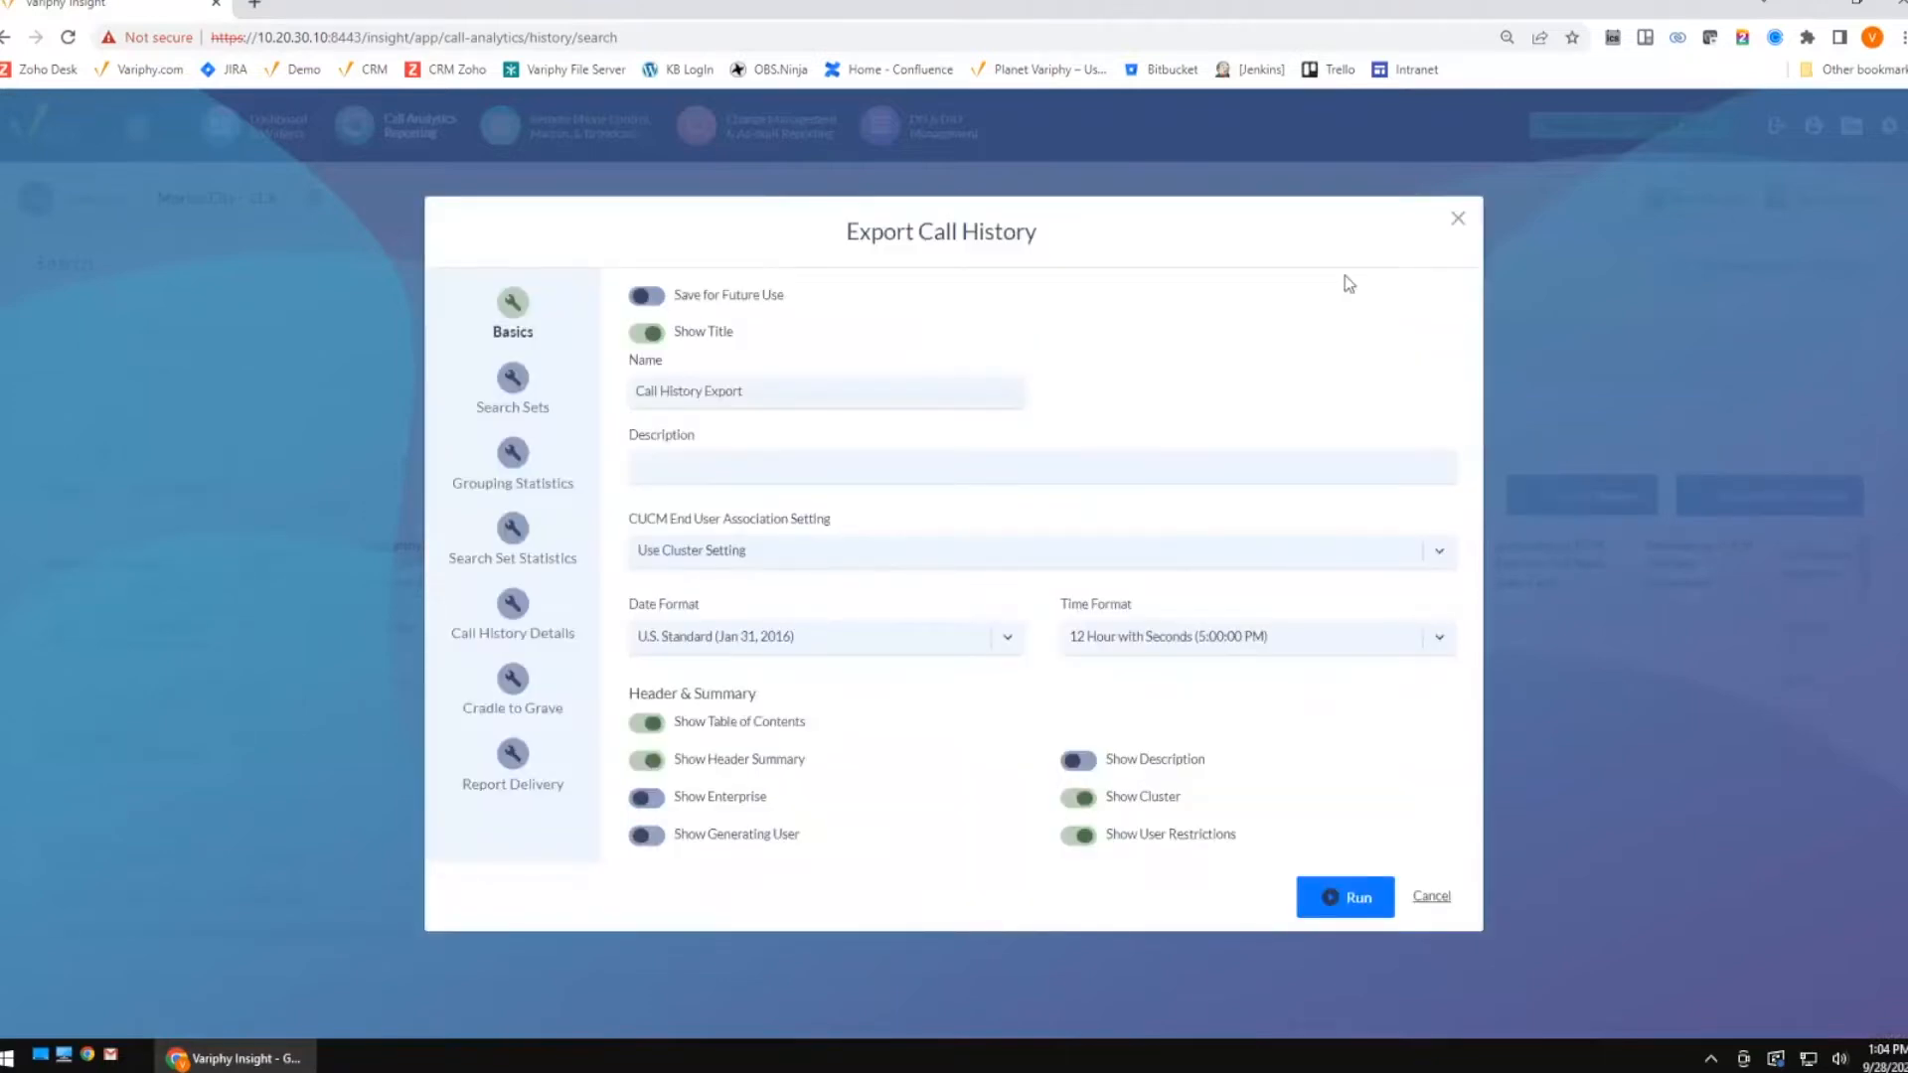
drag(681, 295, 785, 295)
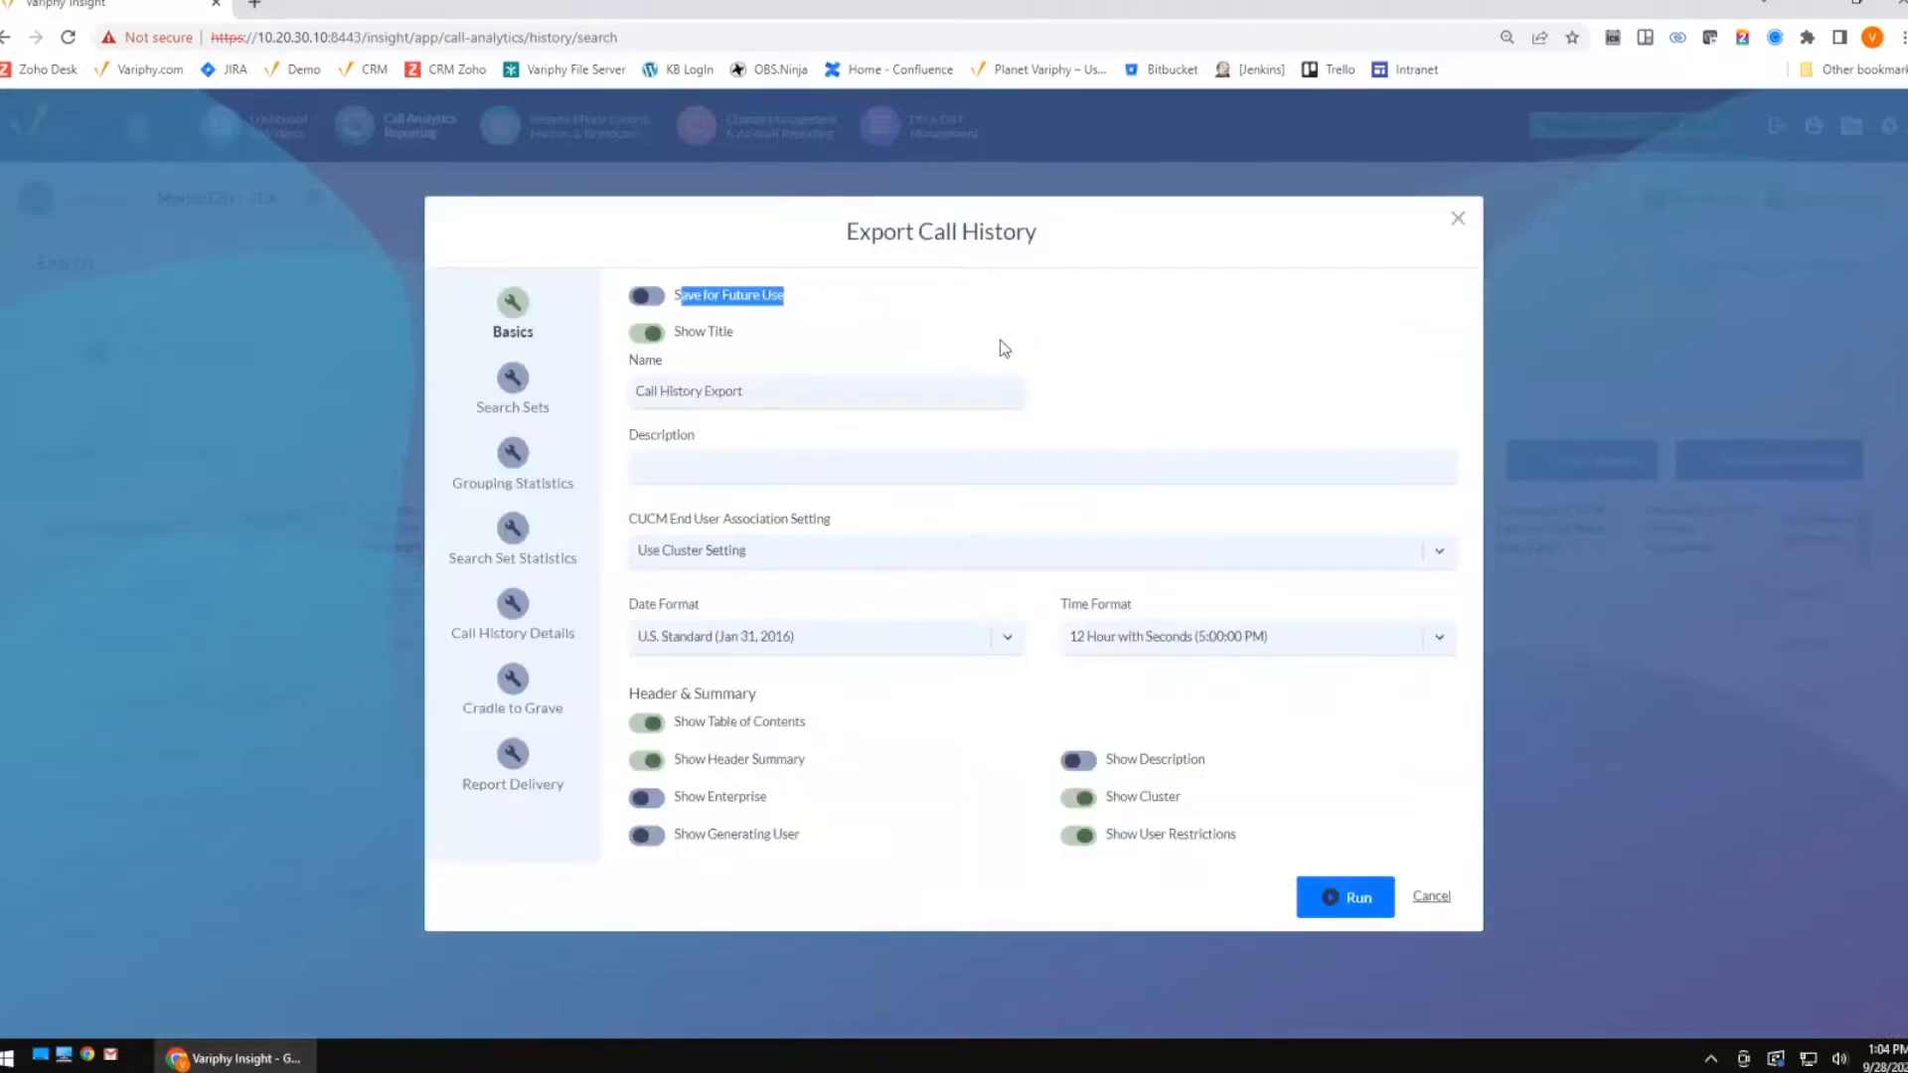
click(818, 394)
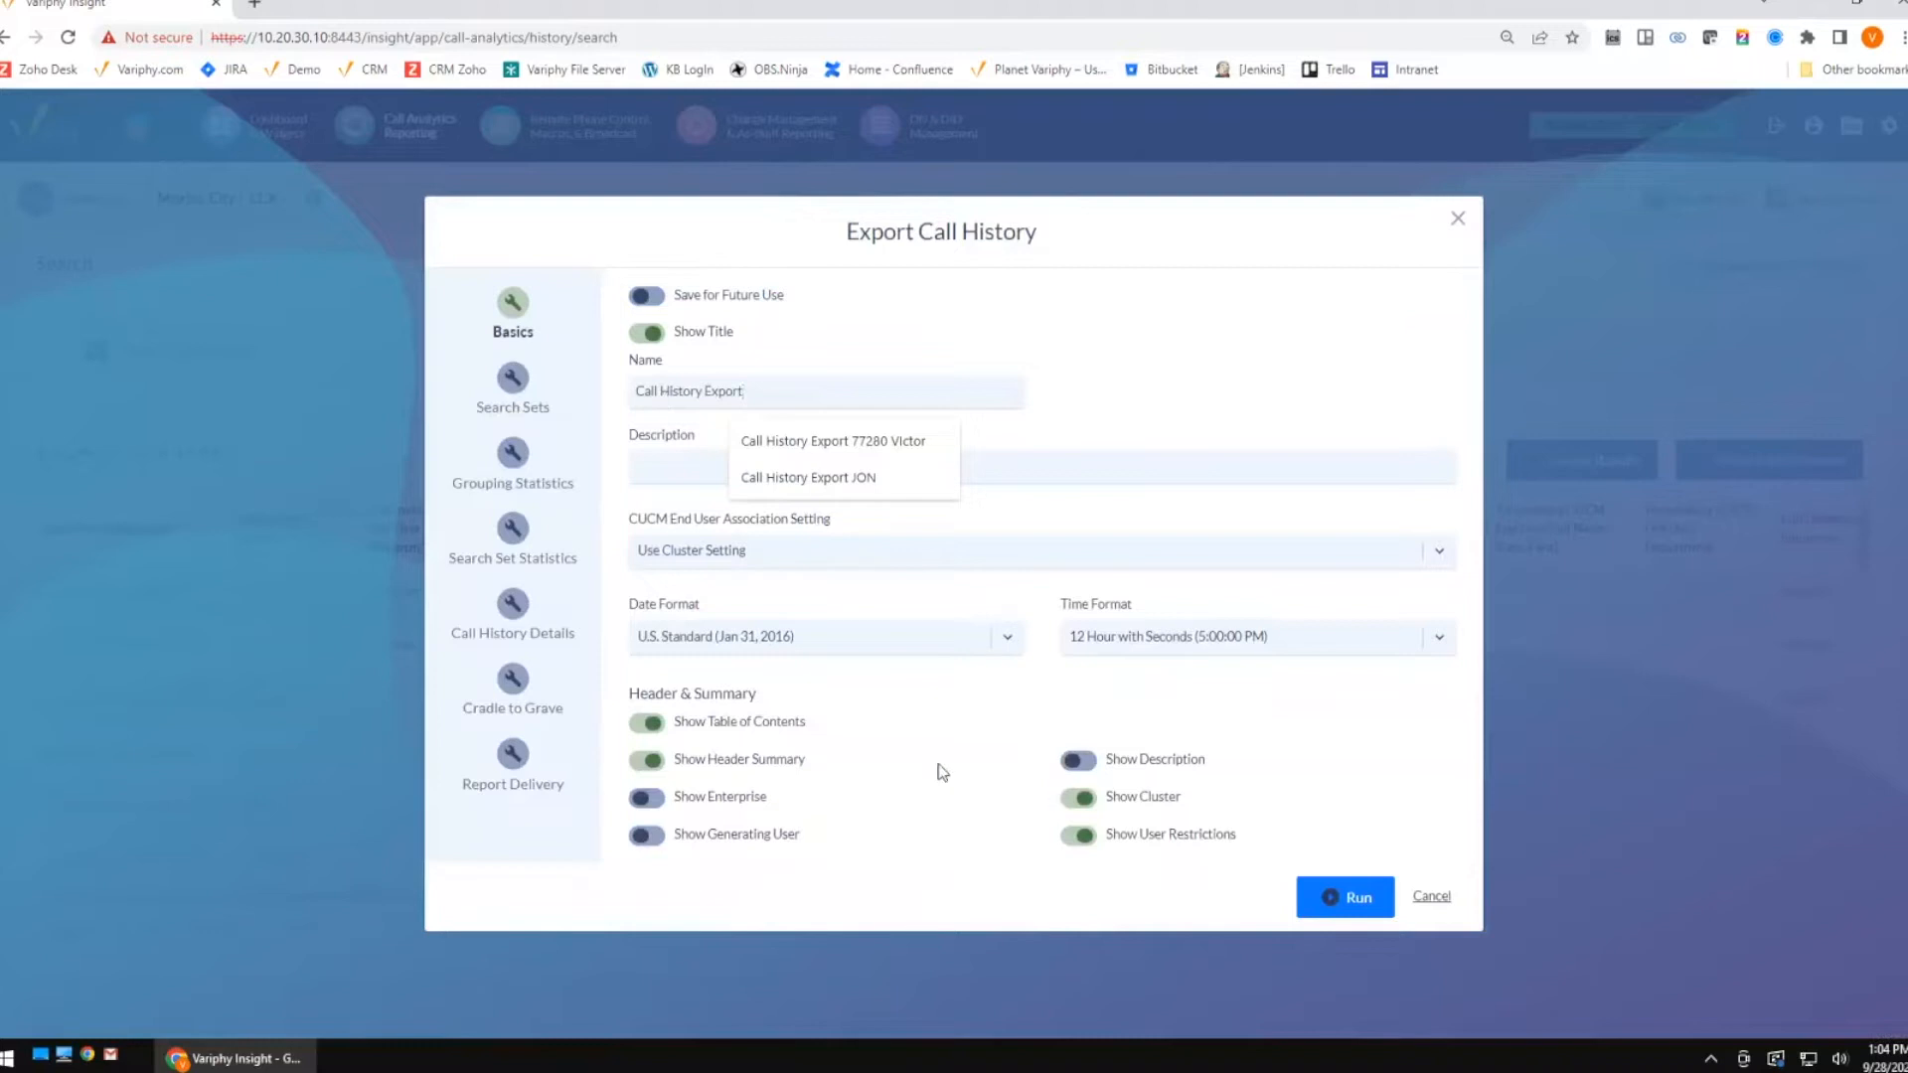
click(513, 392)
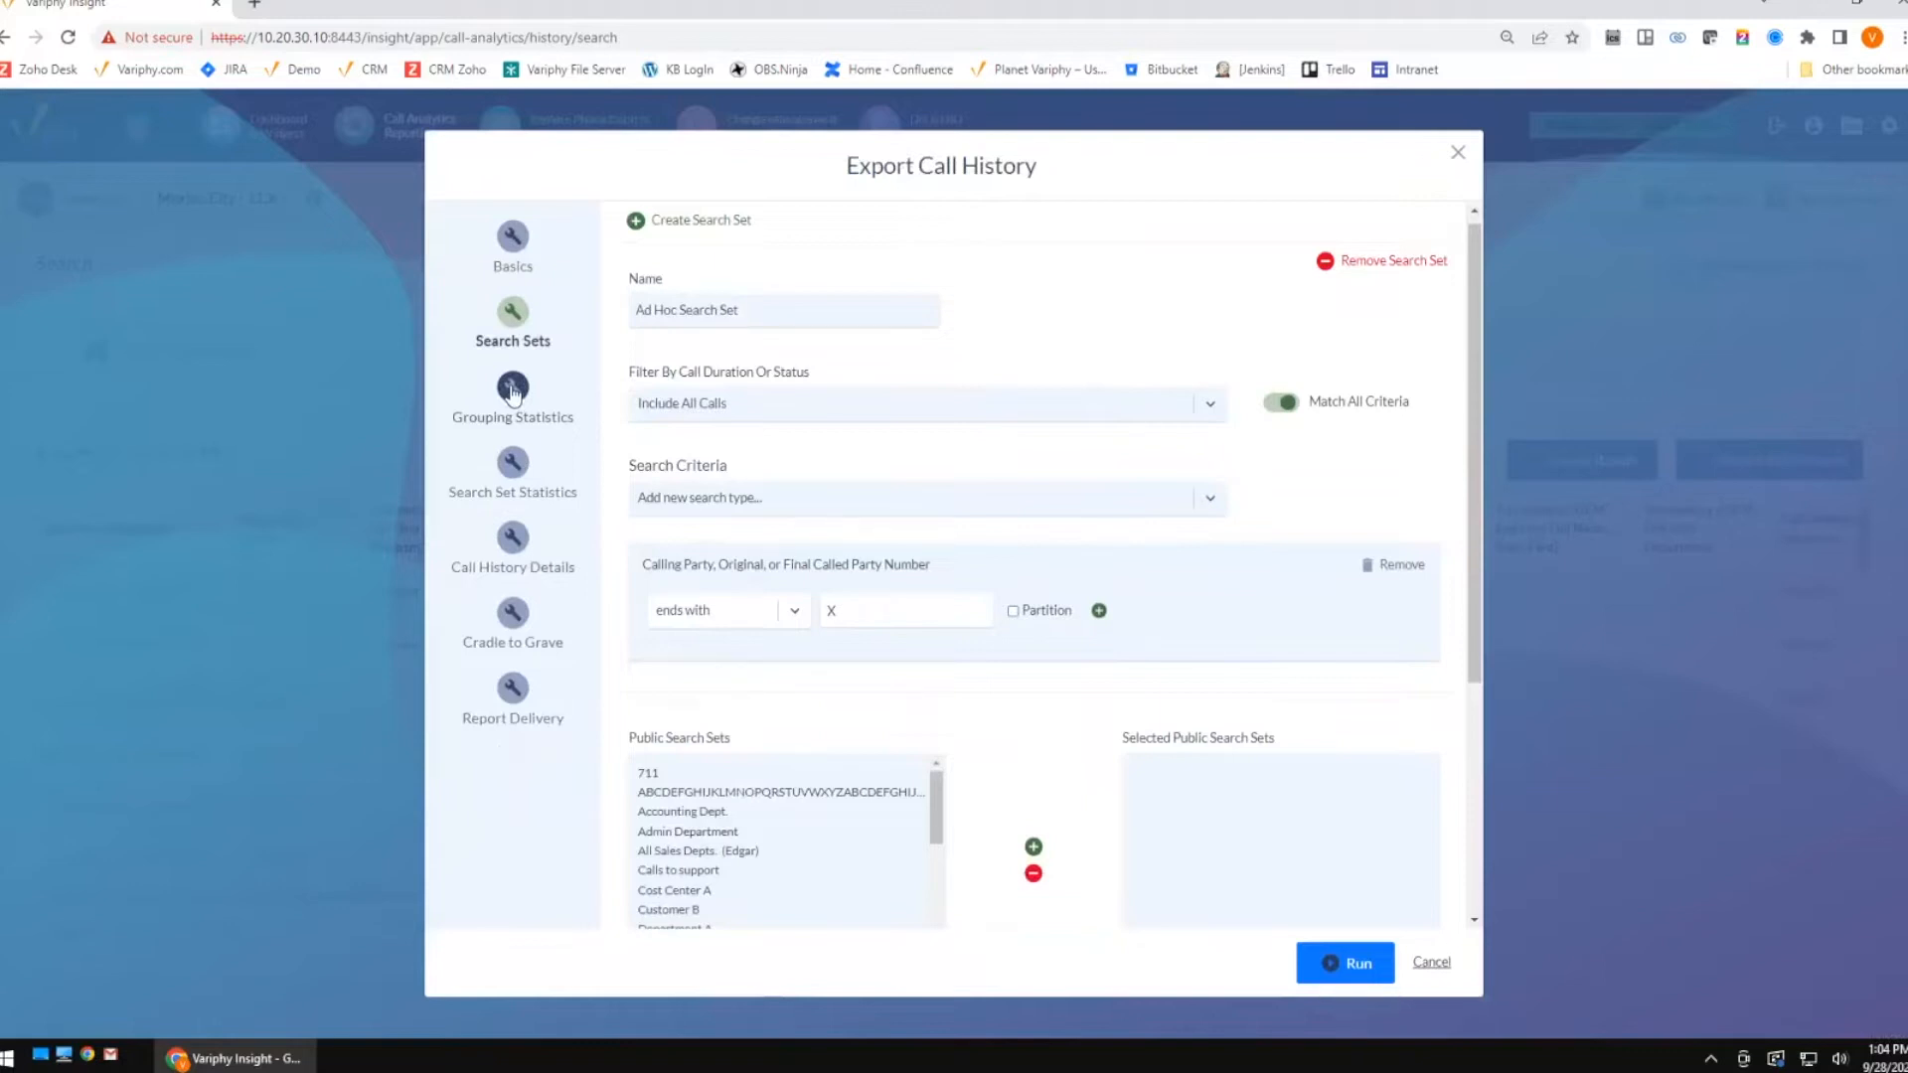
Add Abandoned Call % and Voice Mail Call Count to the selected search set summary data types in the export.
click(524, 475)
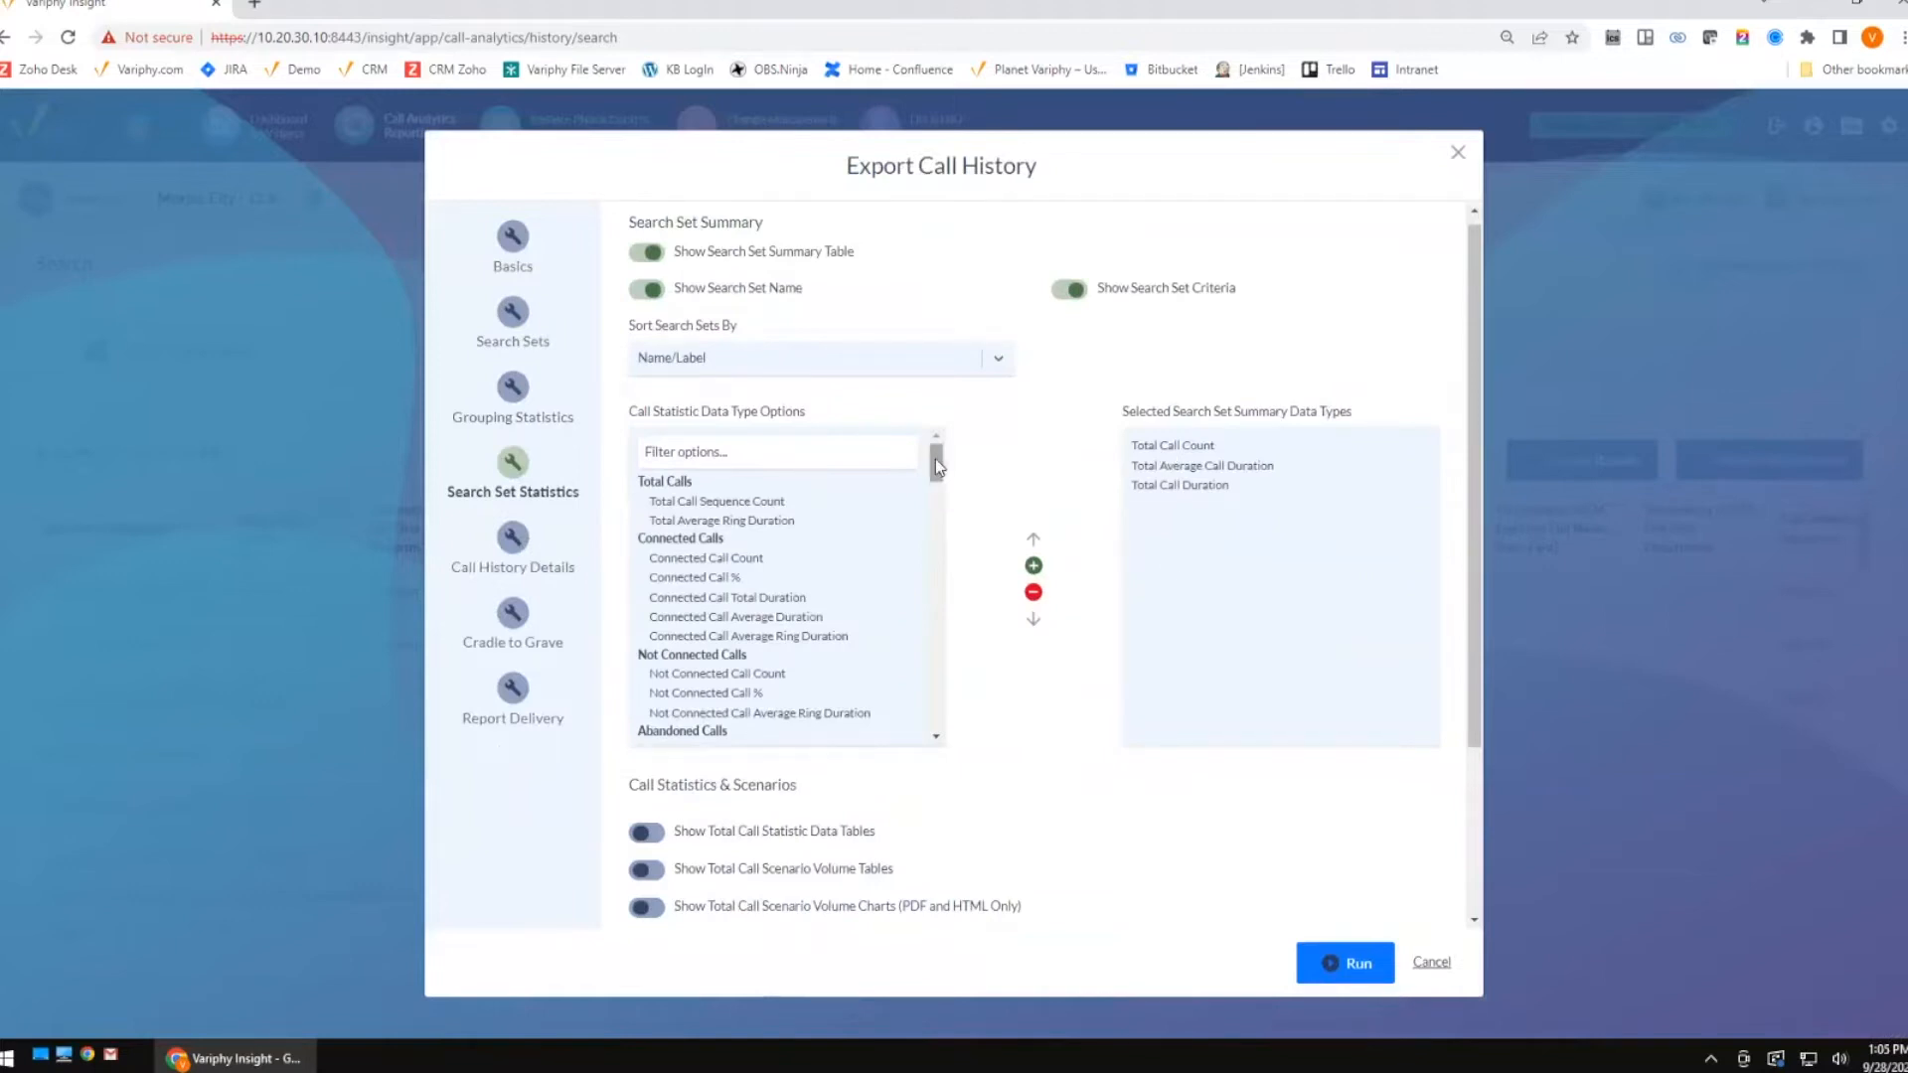
scroll(775, 606, down, 3)
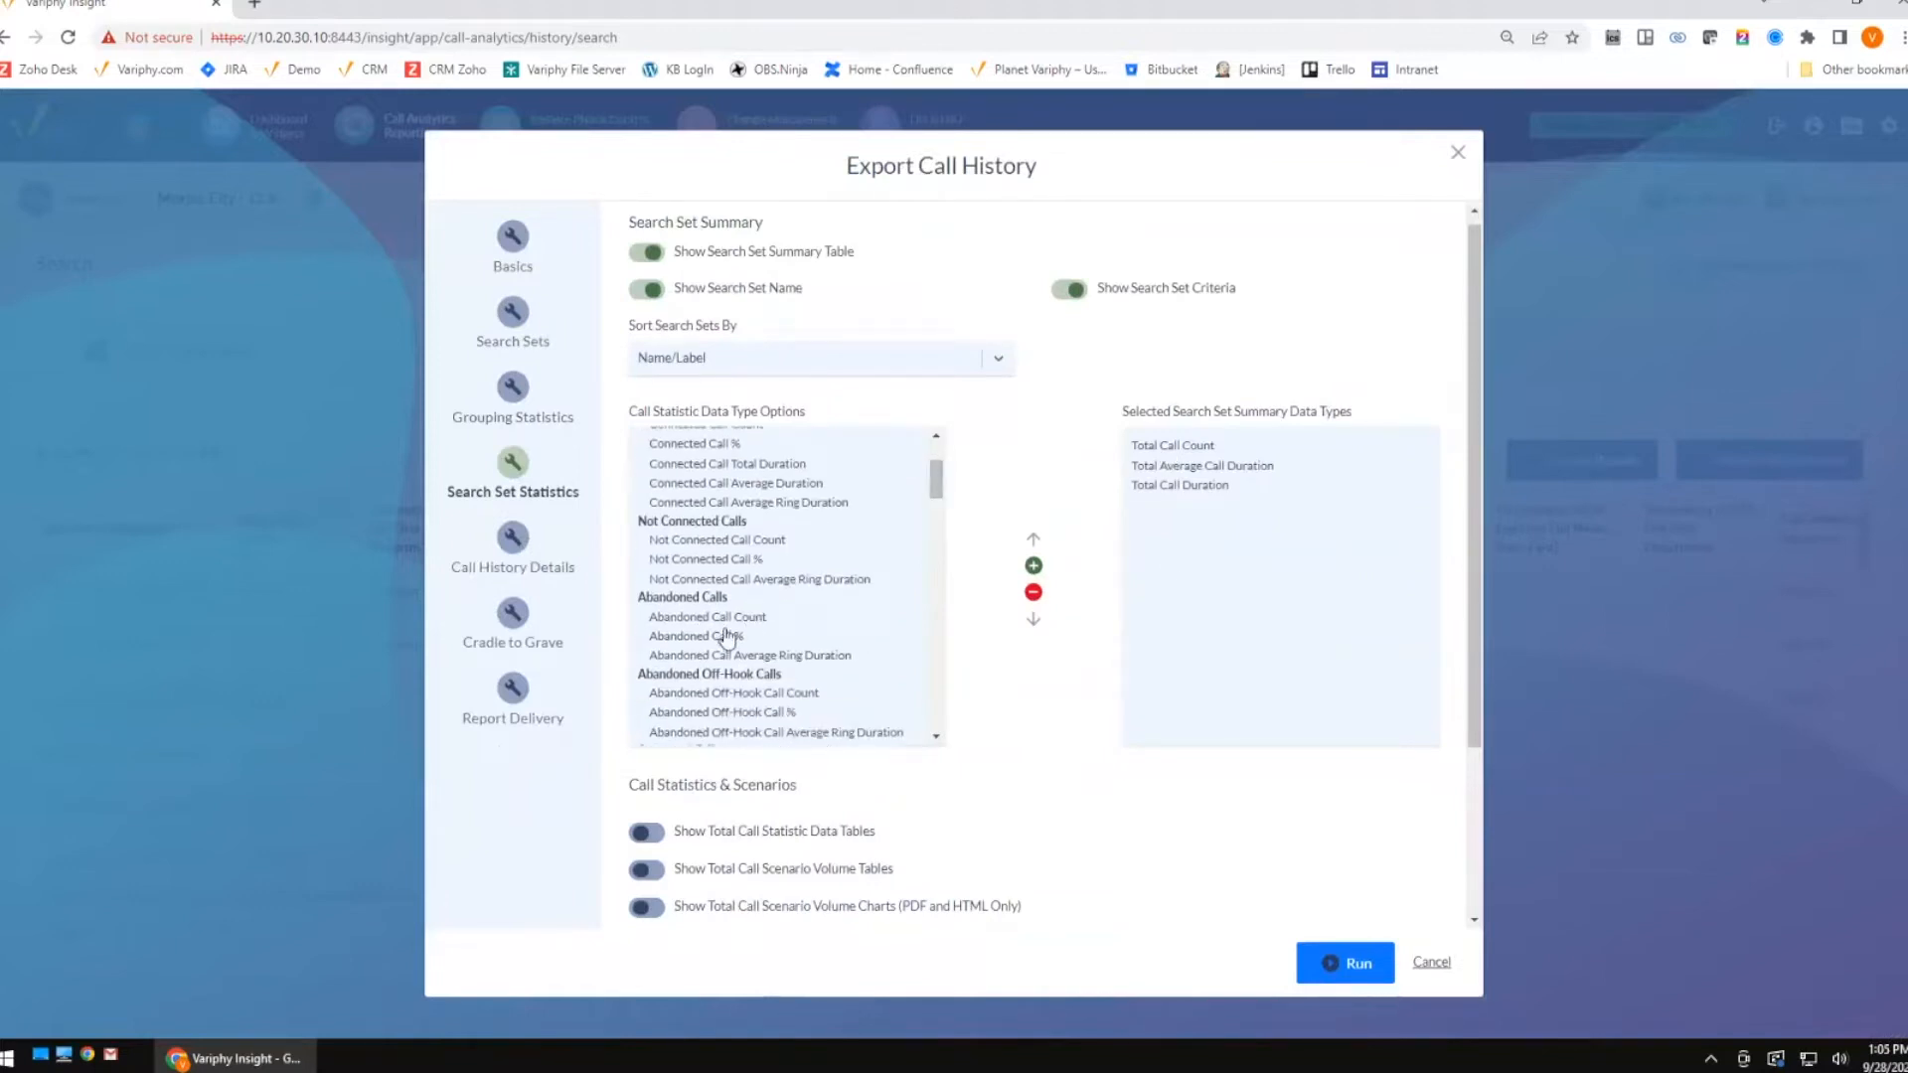
key(ctrl+minus)
key(ctrl+minus)
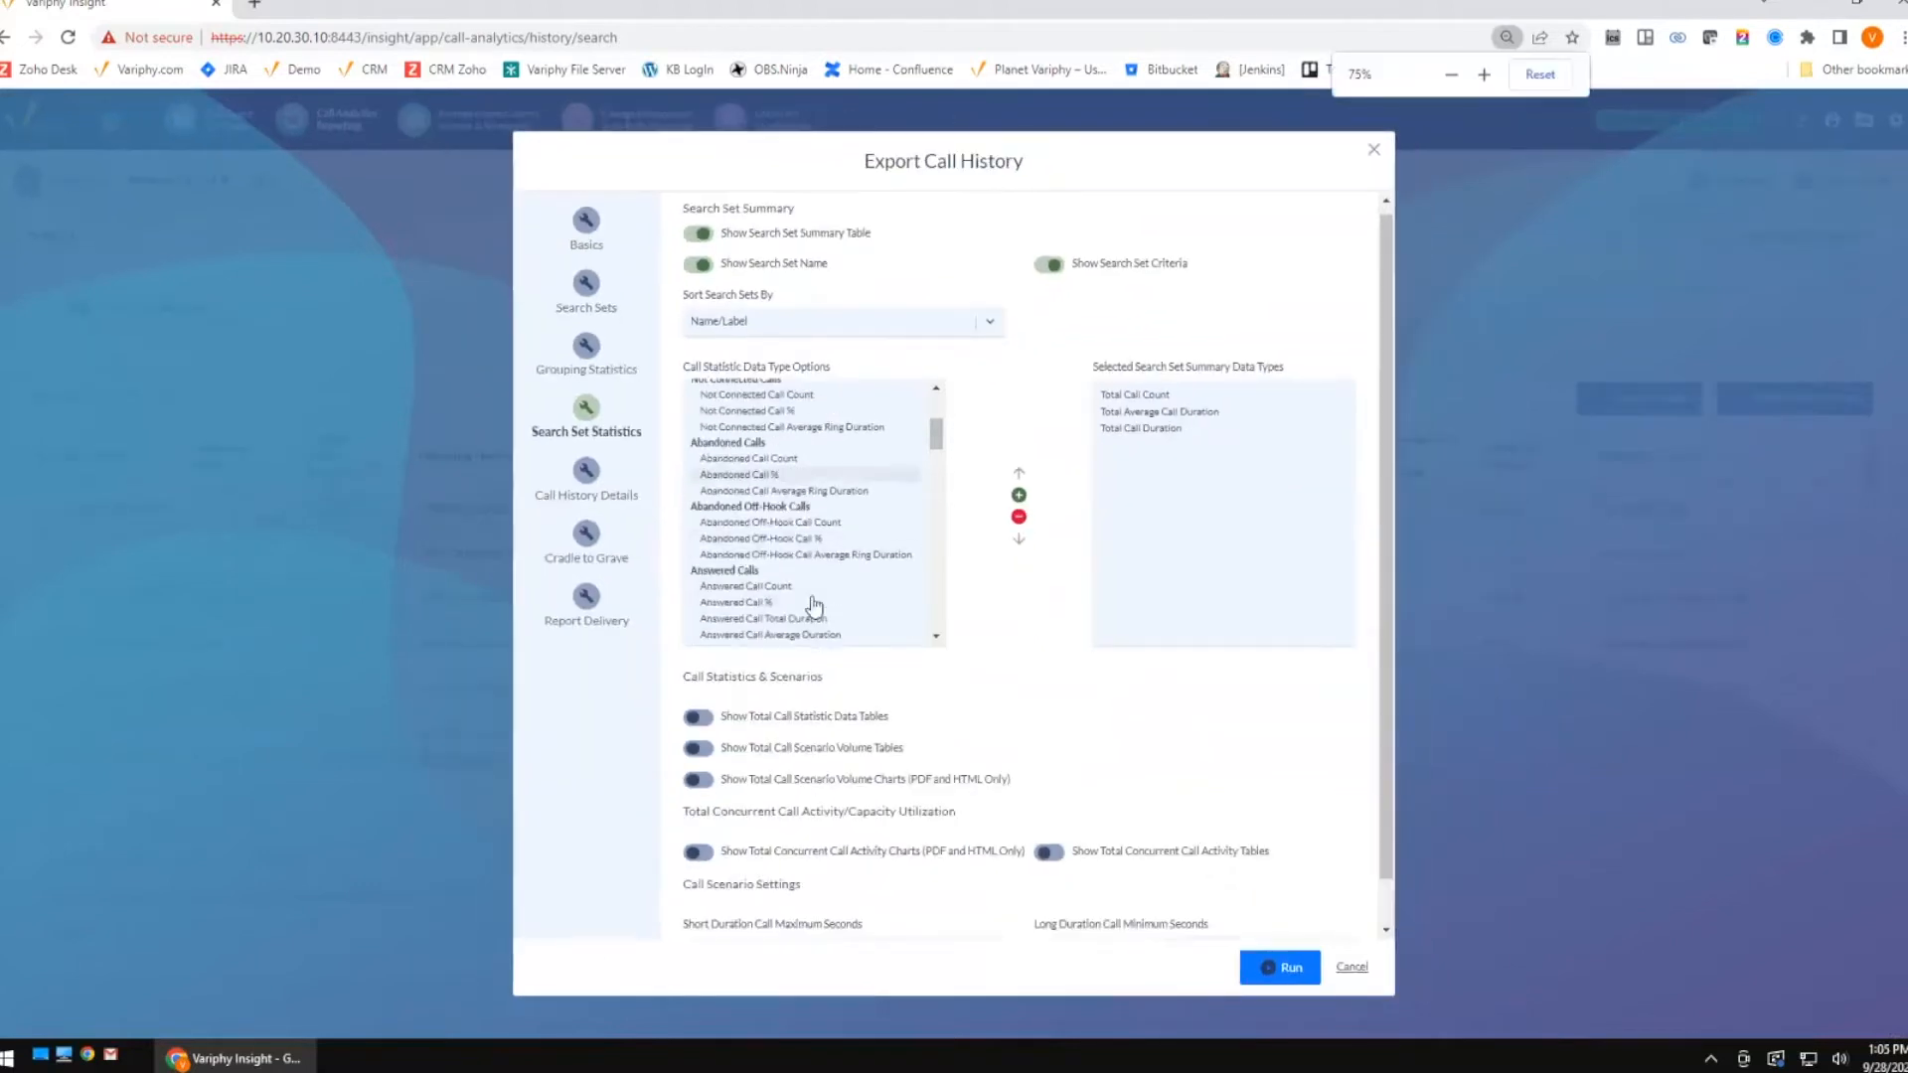
scroll(814, 604, down, 3)
key(ctrl+plus)
key(ctrl+plus)
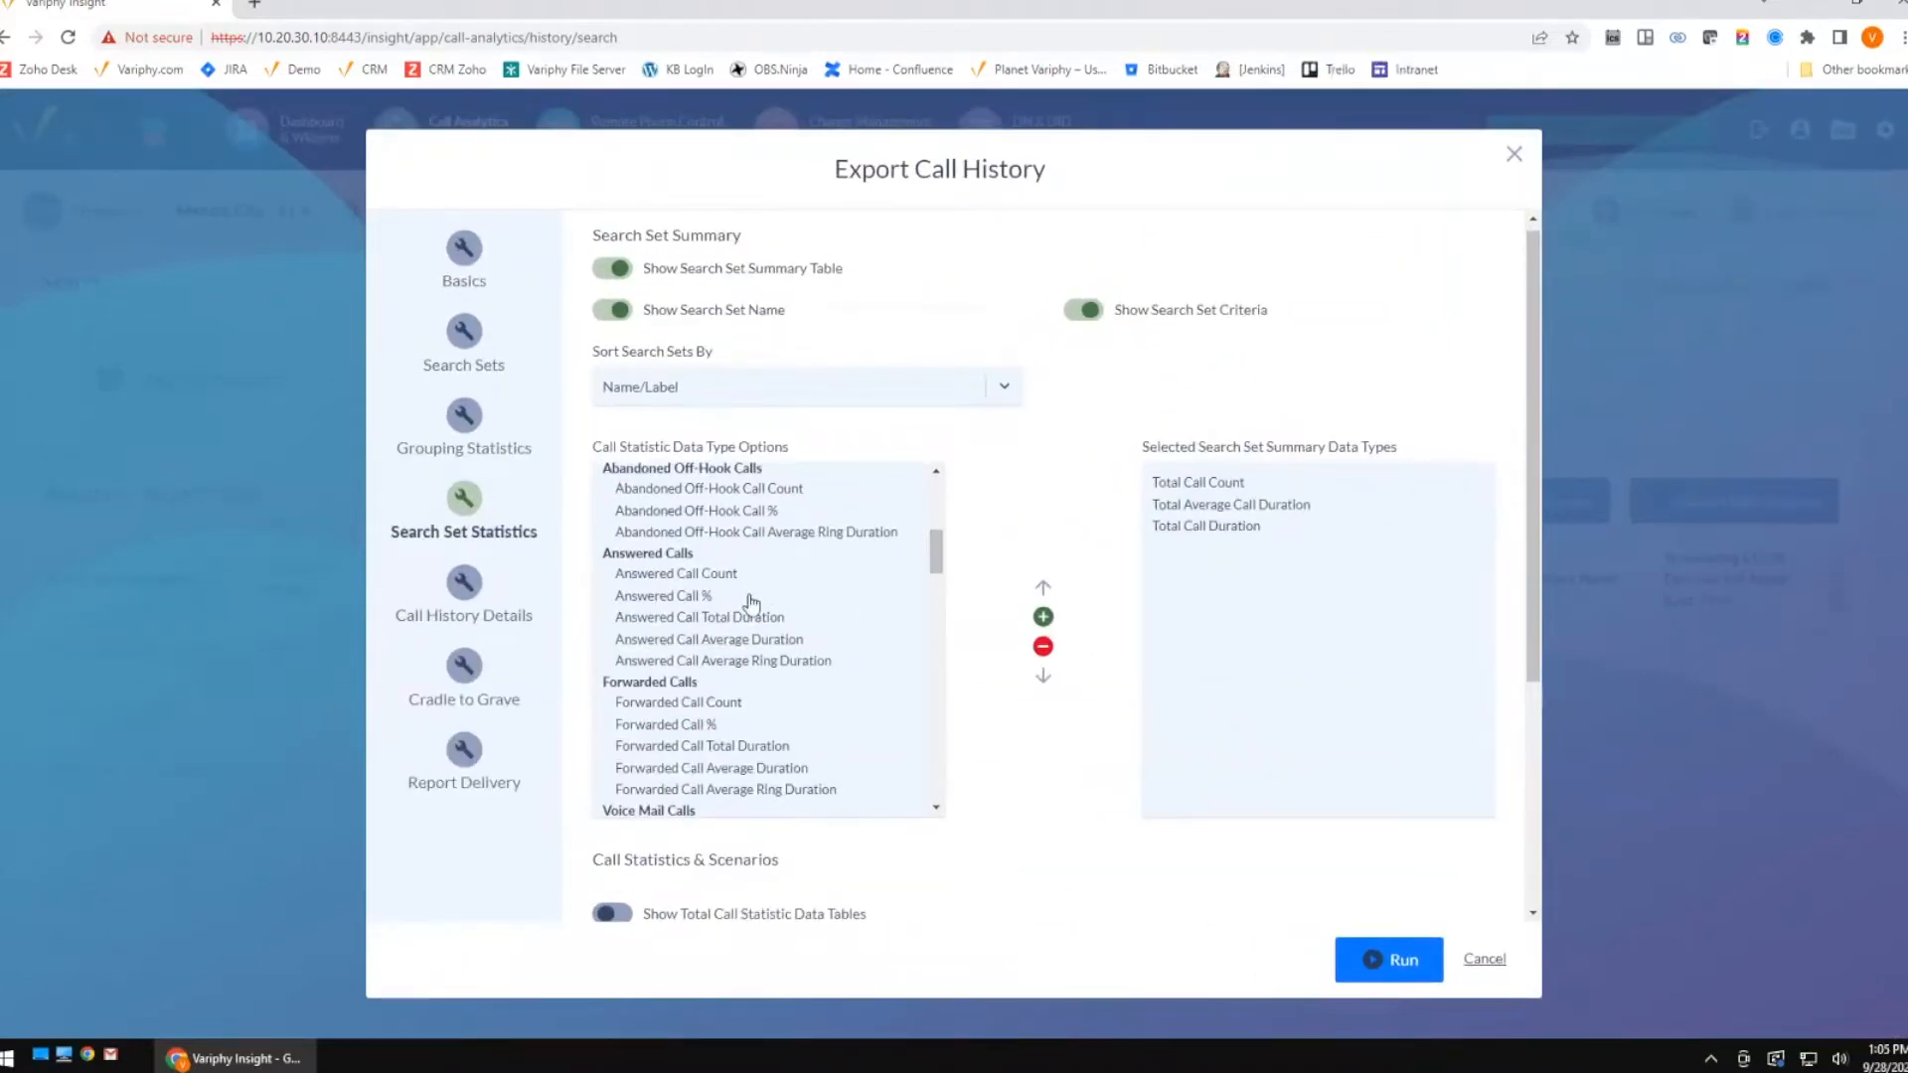
scroll(735, 606, down, 2)
click(710, 628)
click(1042, 618)
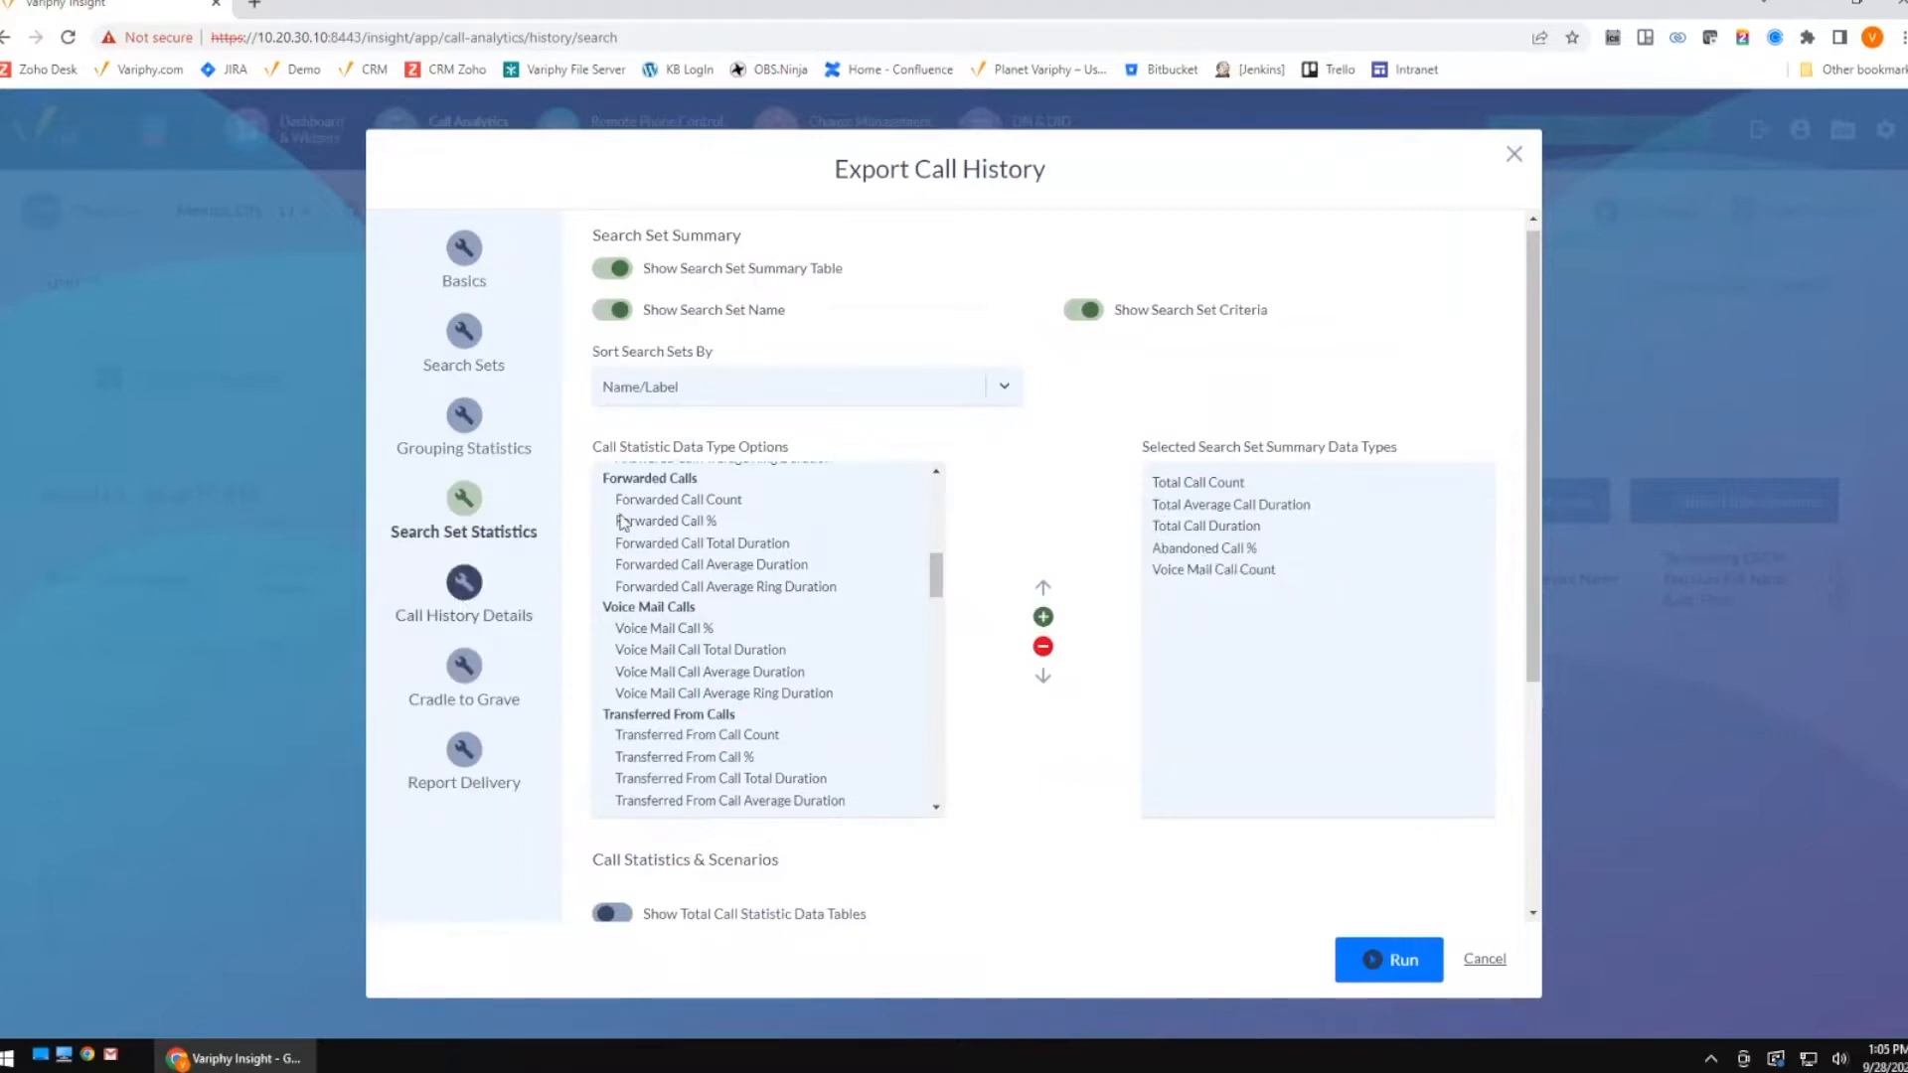
Turn off the call history record details and run the call history export.
click(464, 596)
click(612, 294)
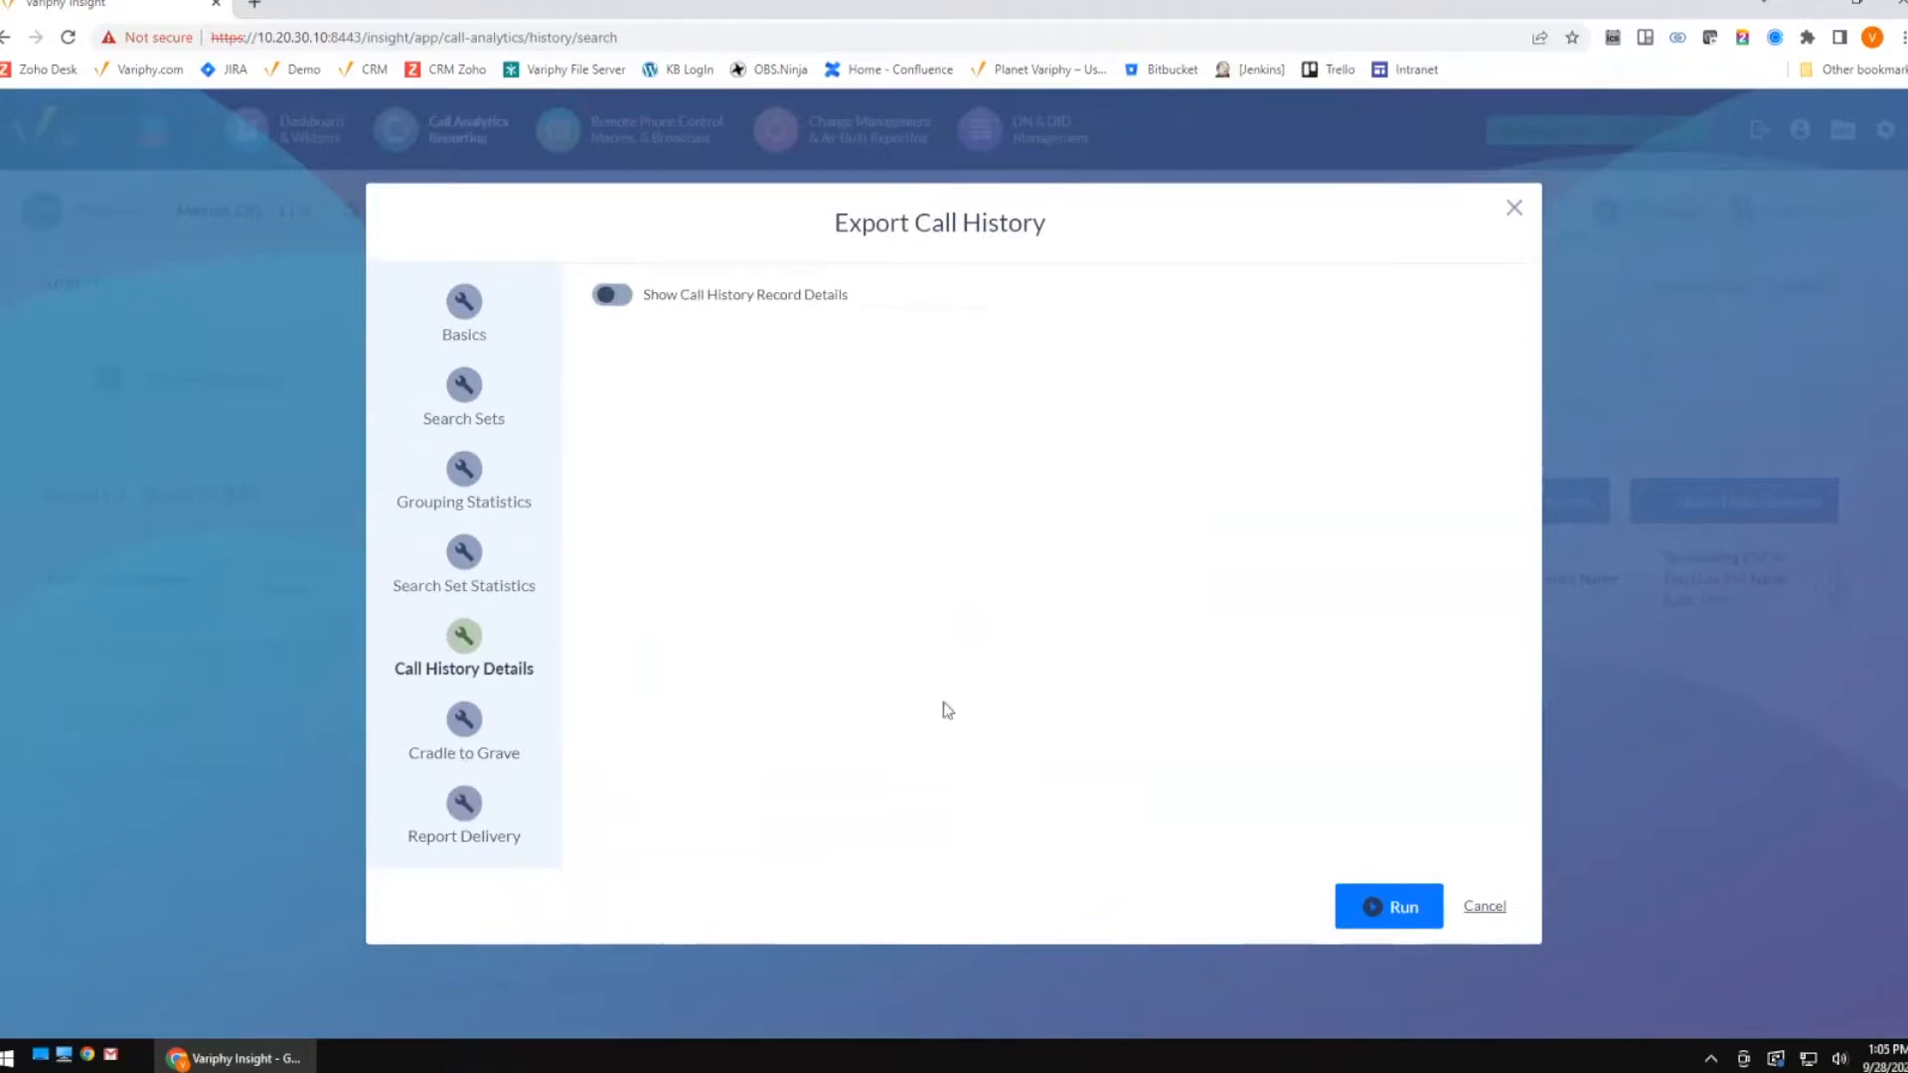
click(1373, 904)
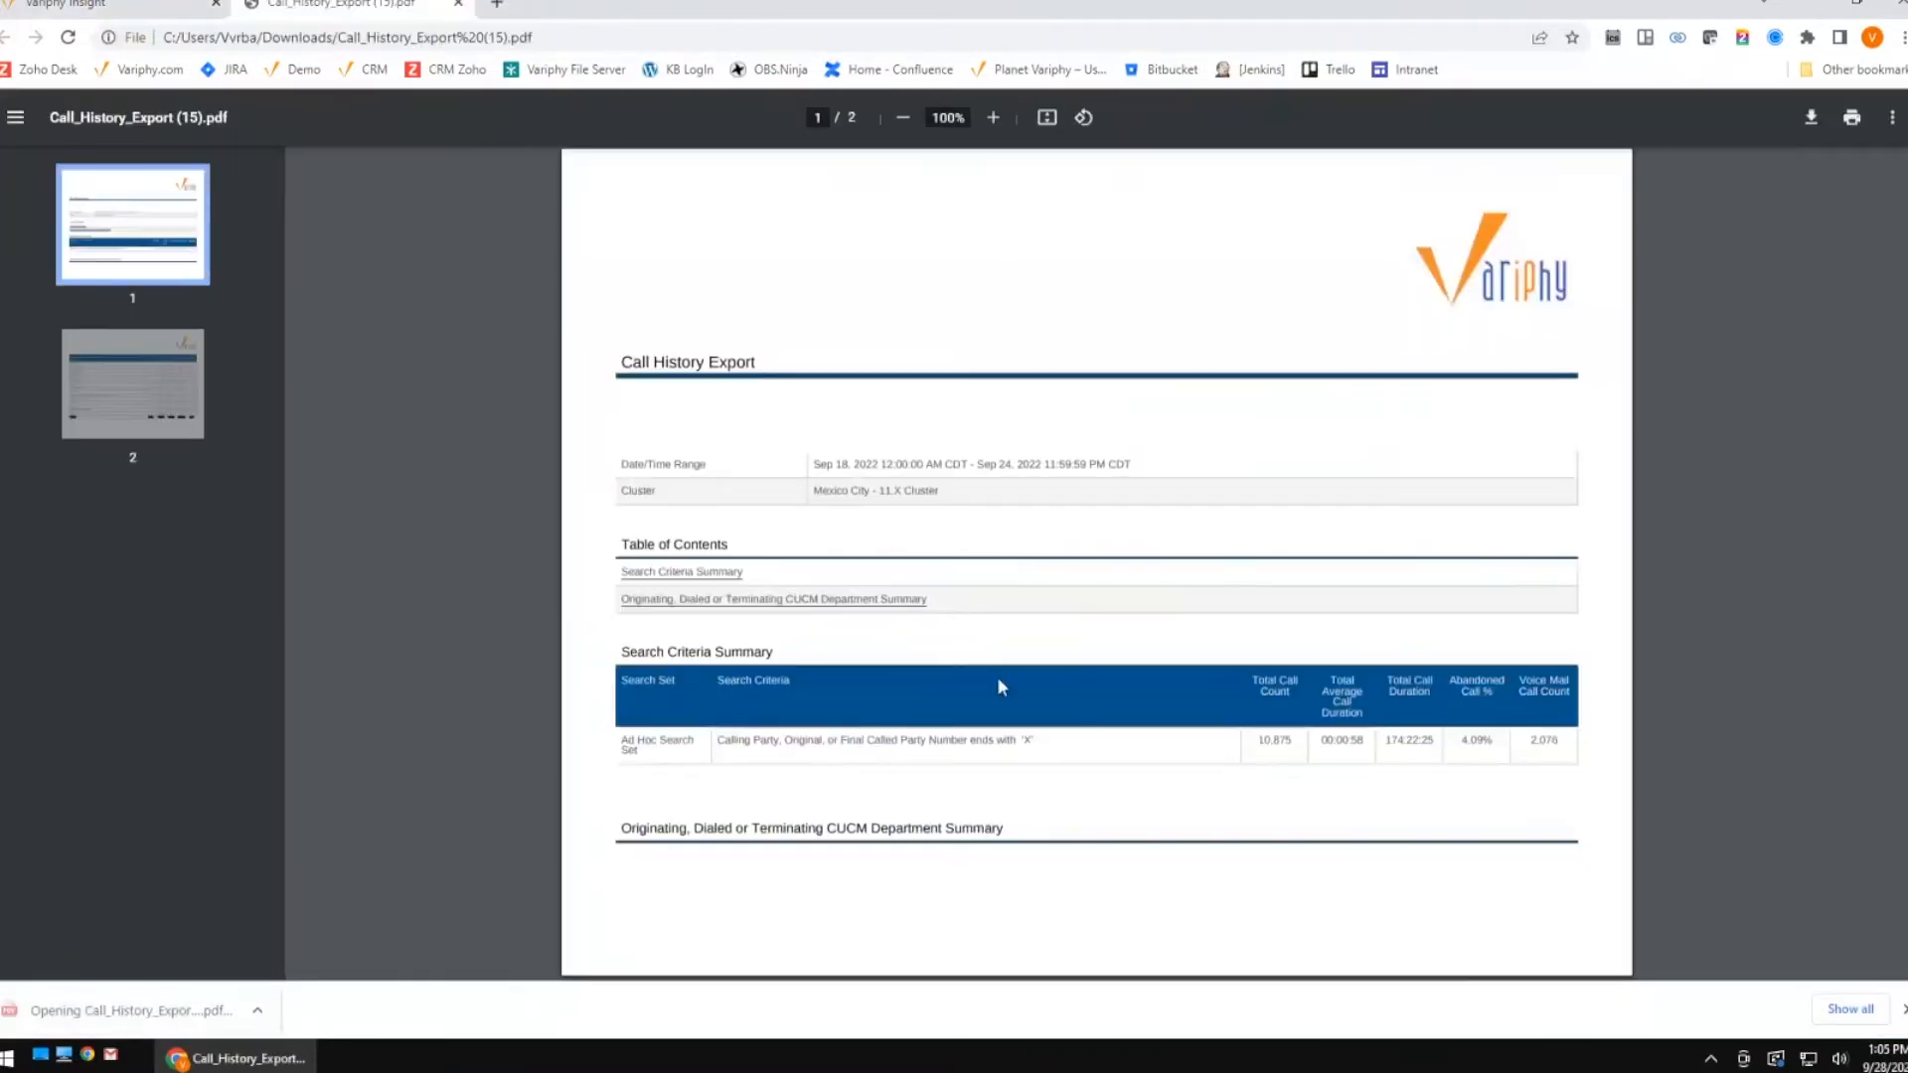
Examine the call statistics in the exported PDF's Search Criteria Summary, including abandoned and voice mail calls, and close the PDF.
drag(1253, 739, 1572, 738)
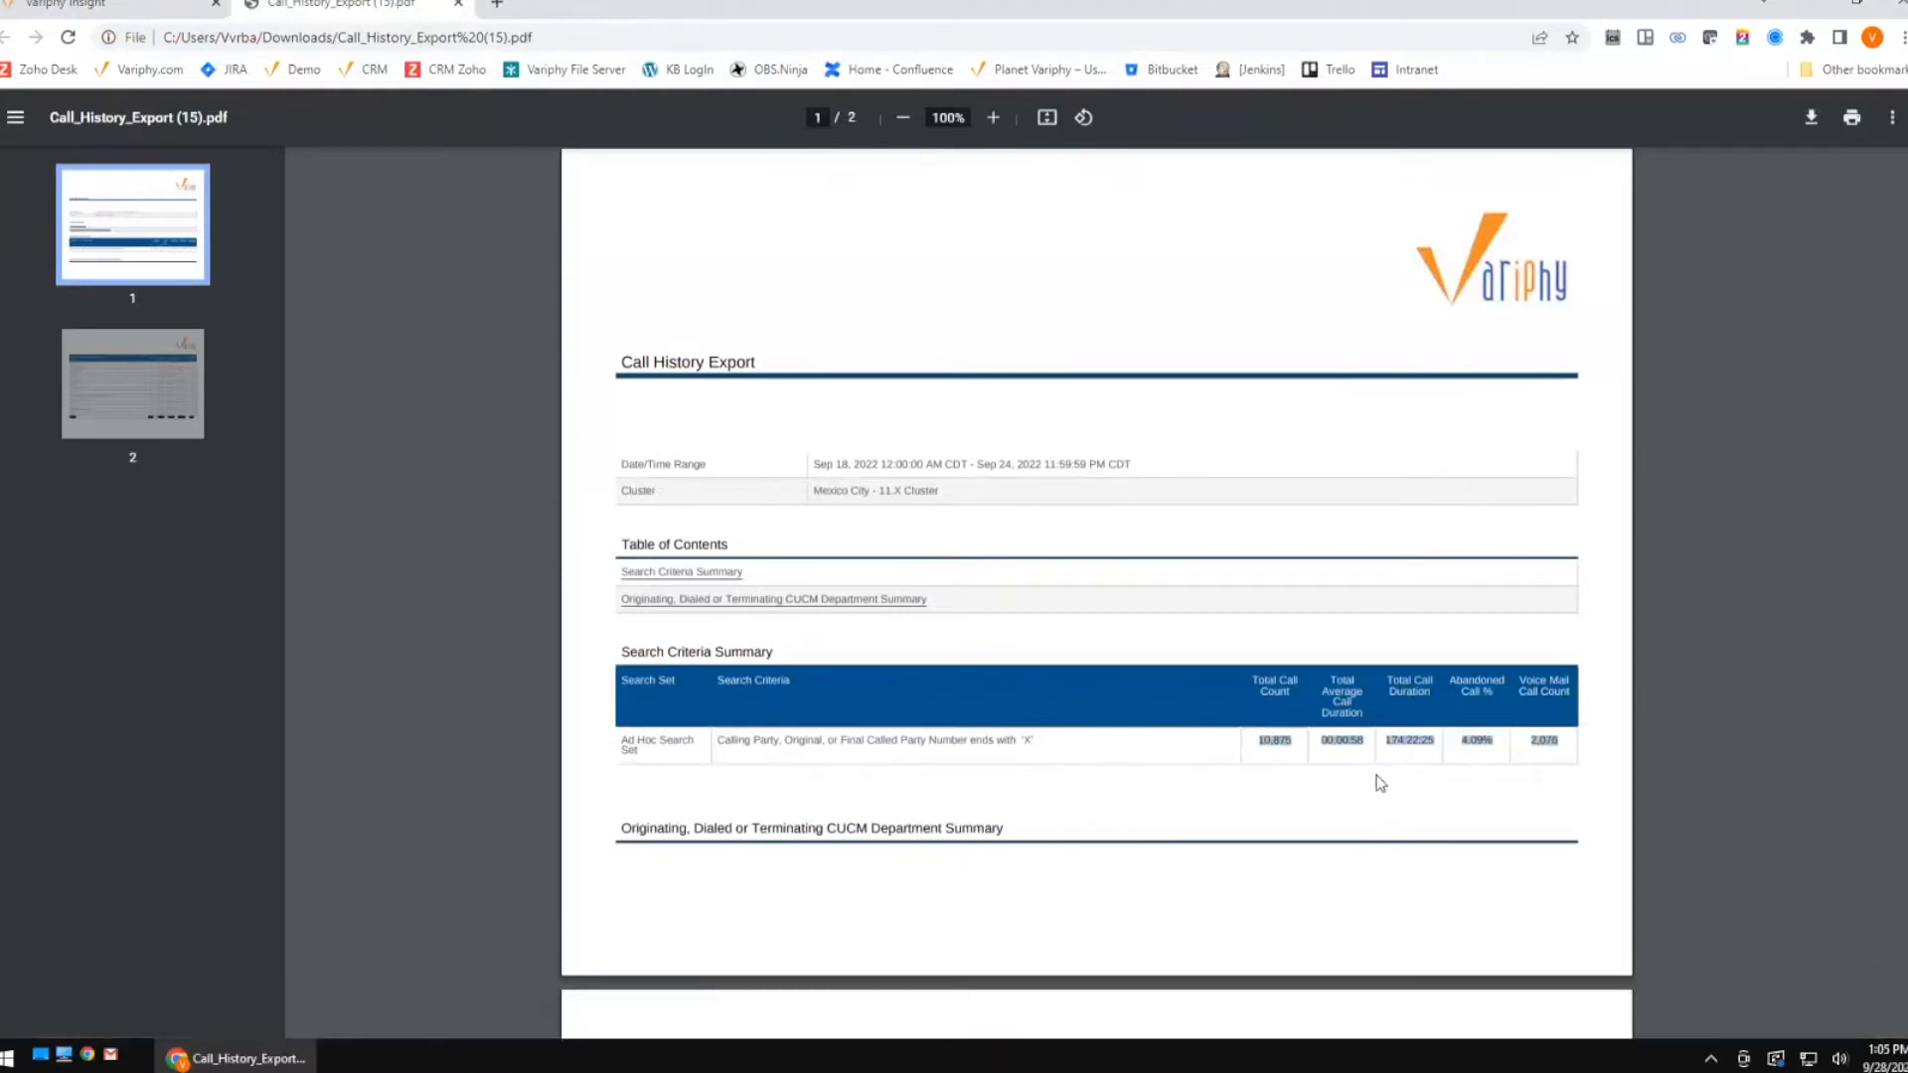
key(ctrl+plus)
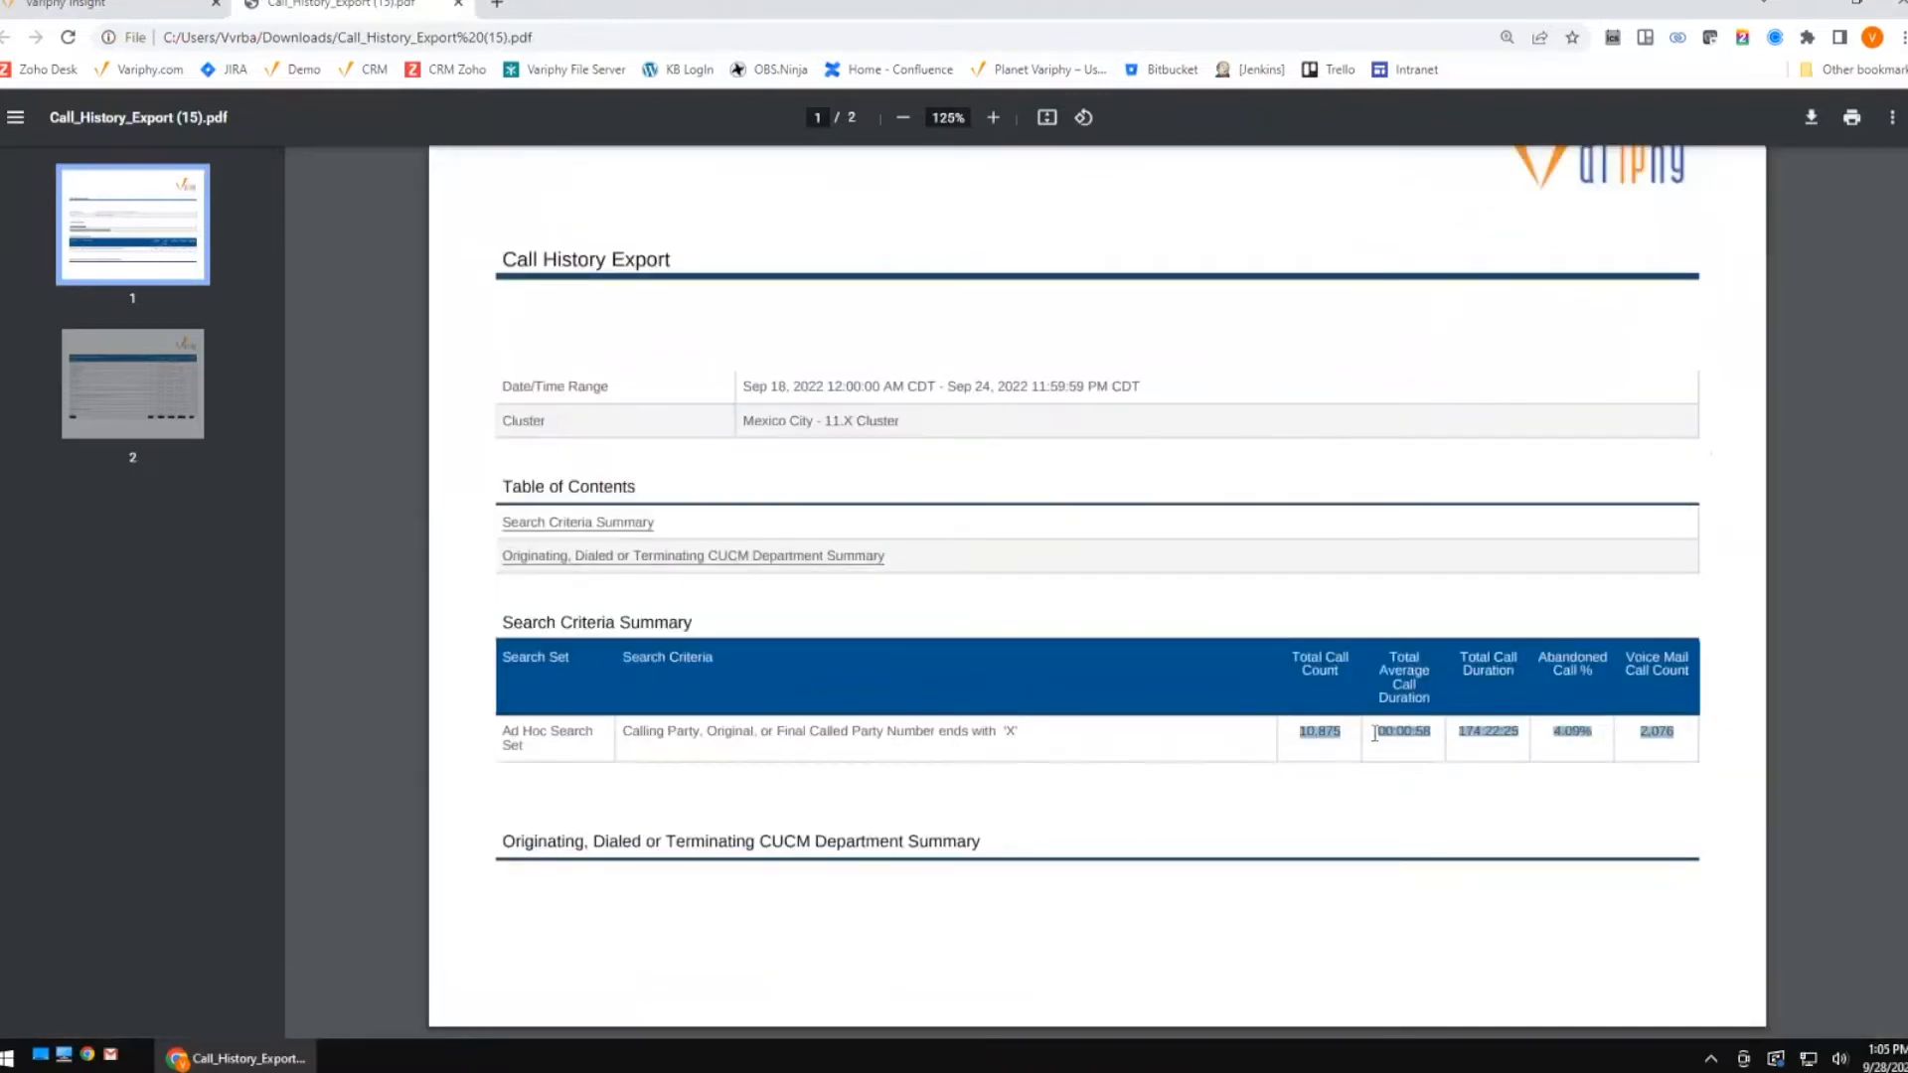
click(1391, 735)
double_click(1572, 731)
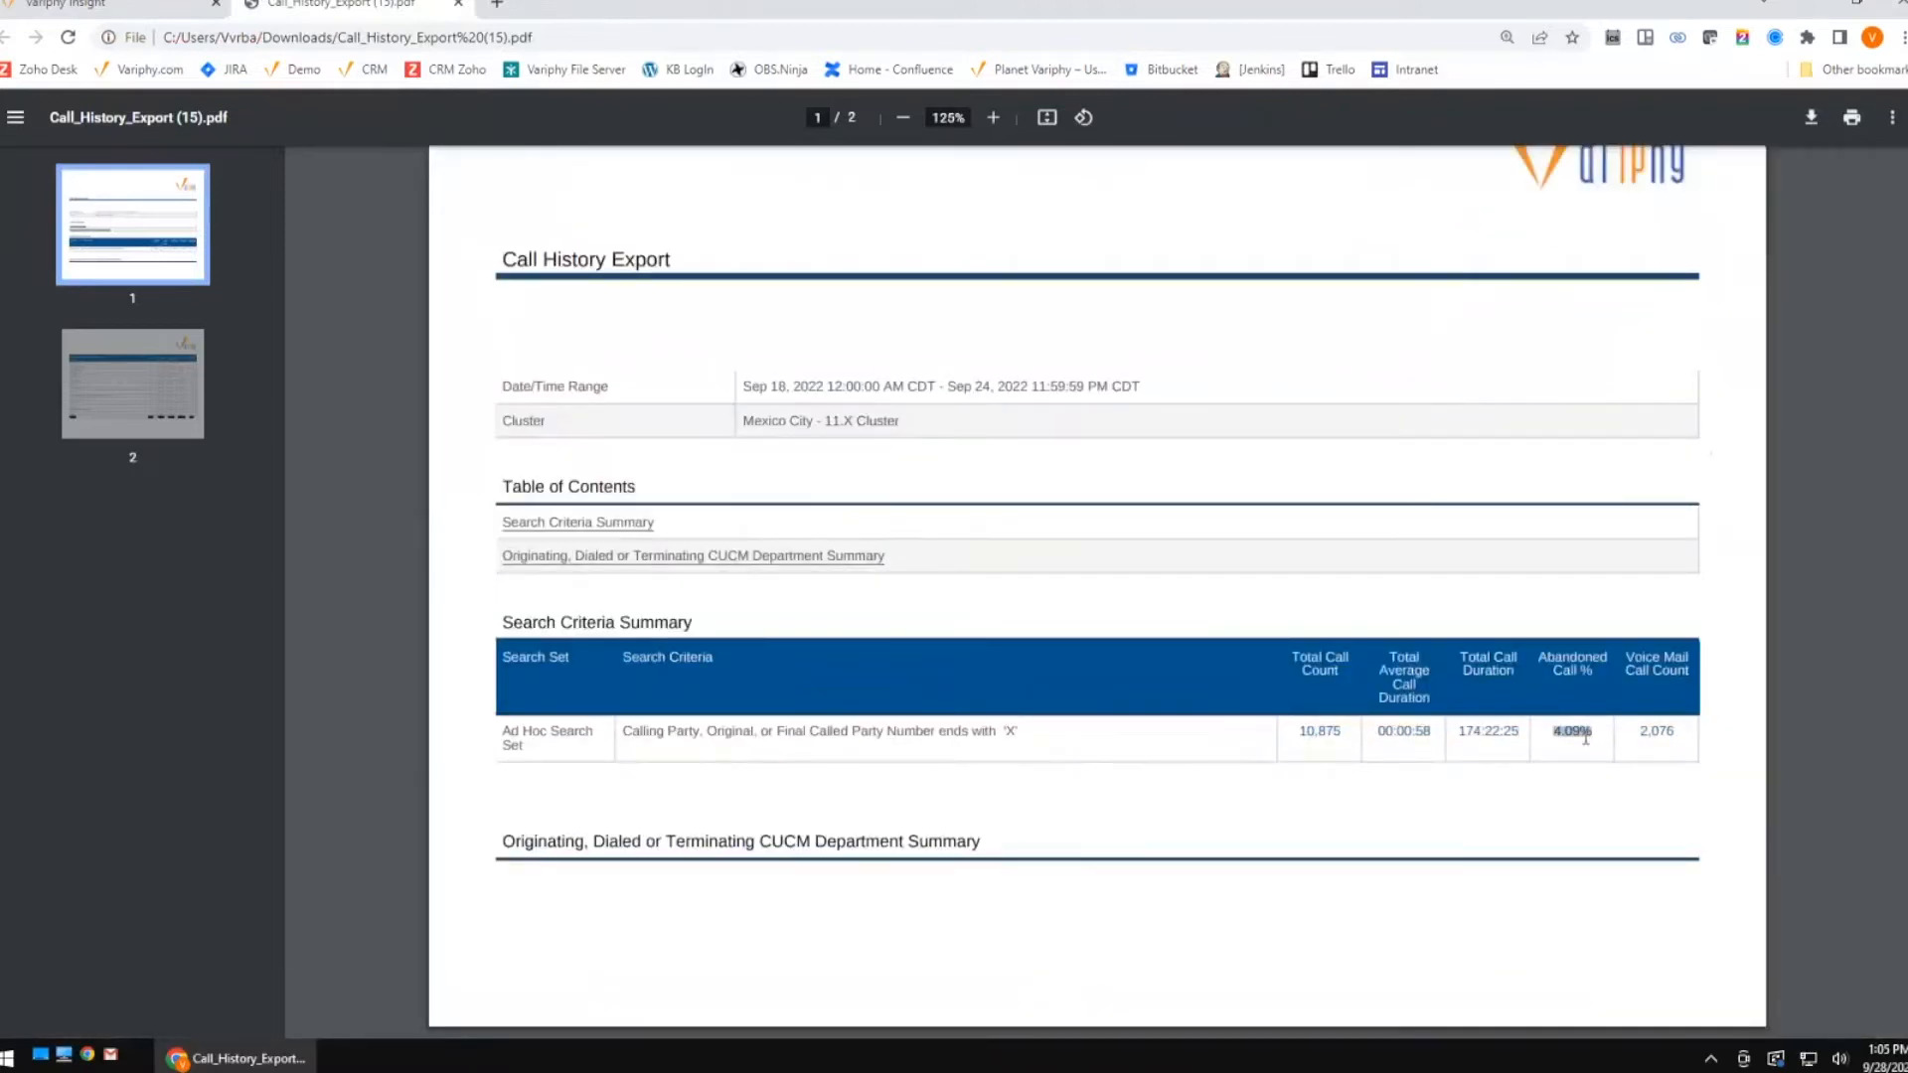
double_click(1632, 732)
click(458, 4)
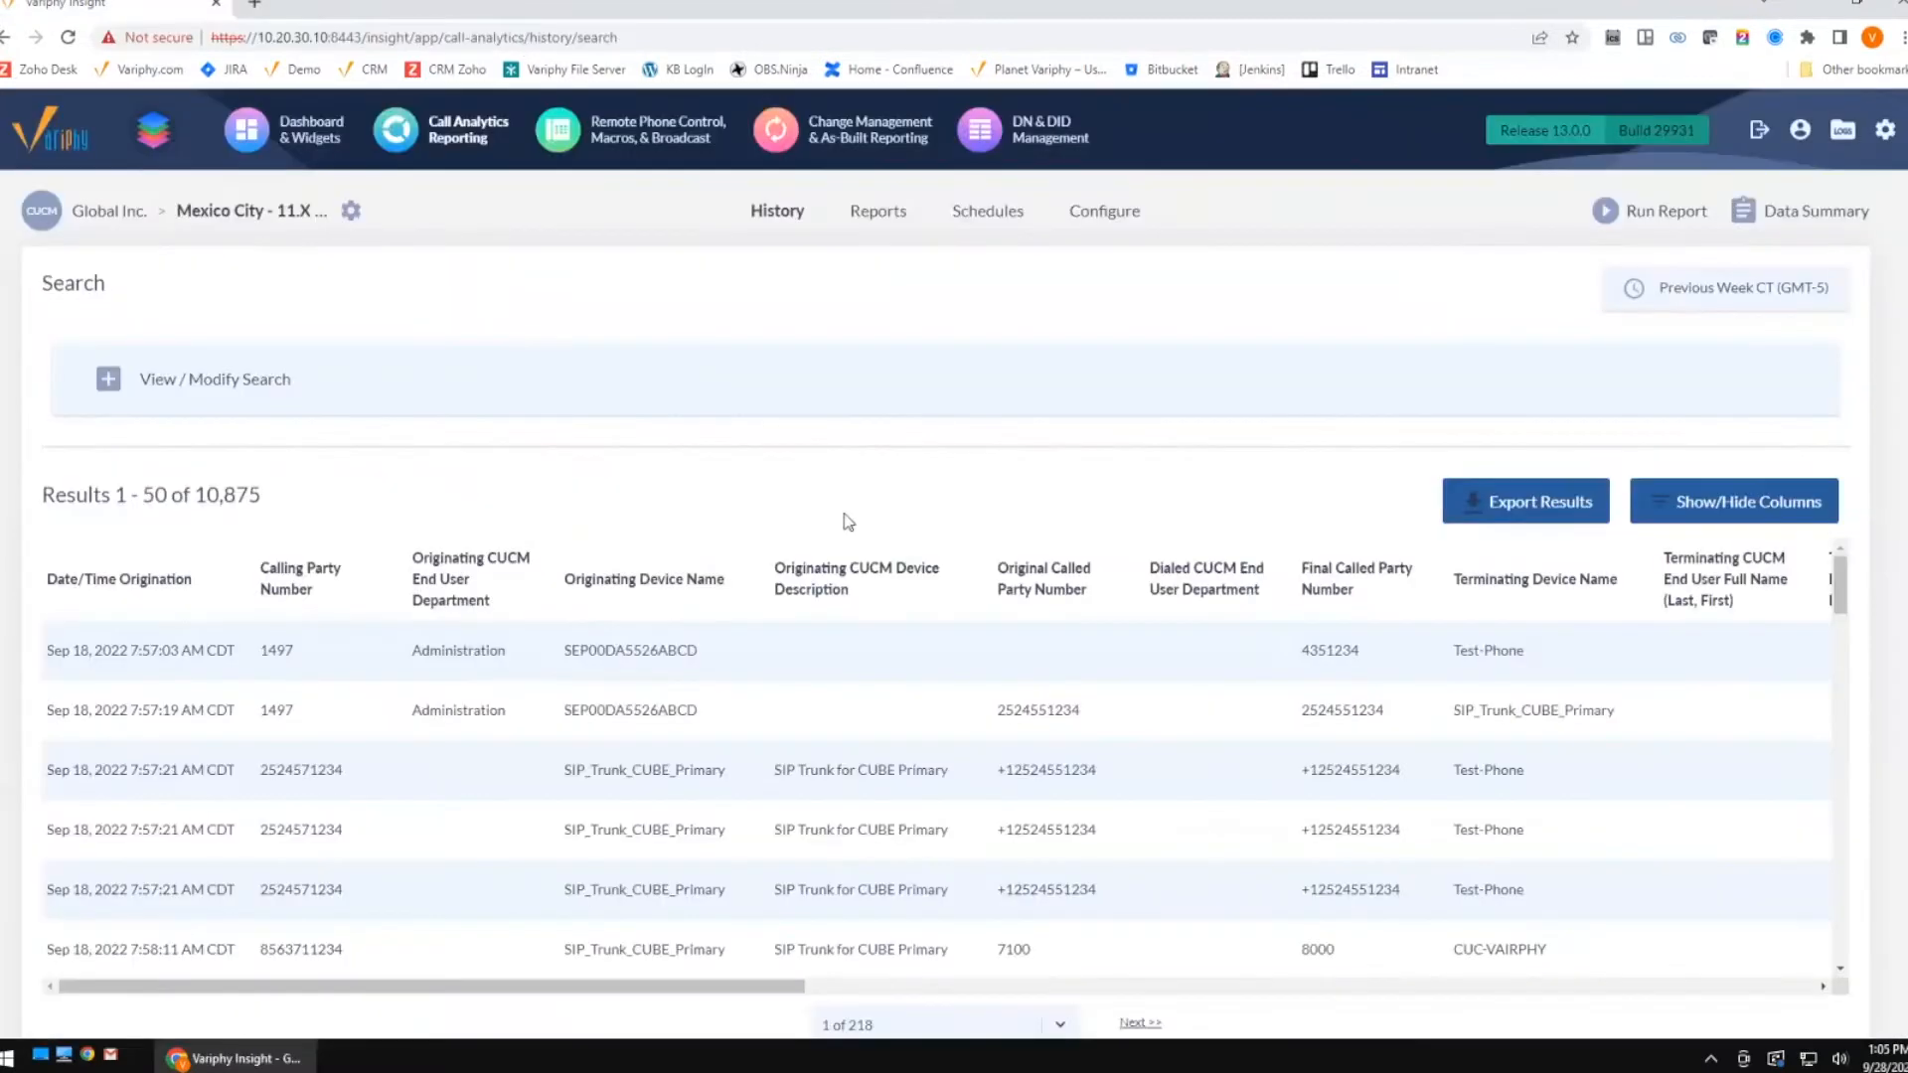
Reopen the call history export settings and review the search set criteria and the selected search set statistics.
click(1540, 509)
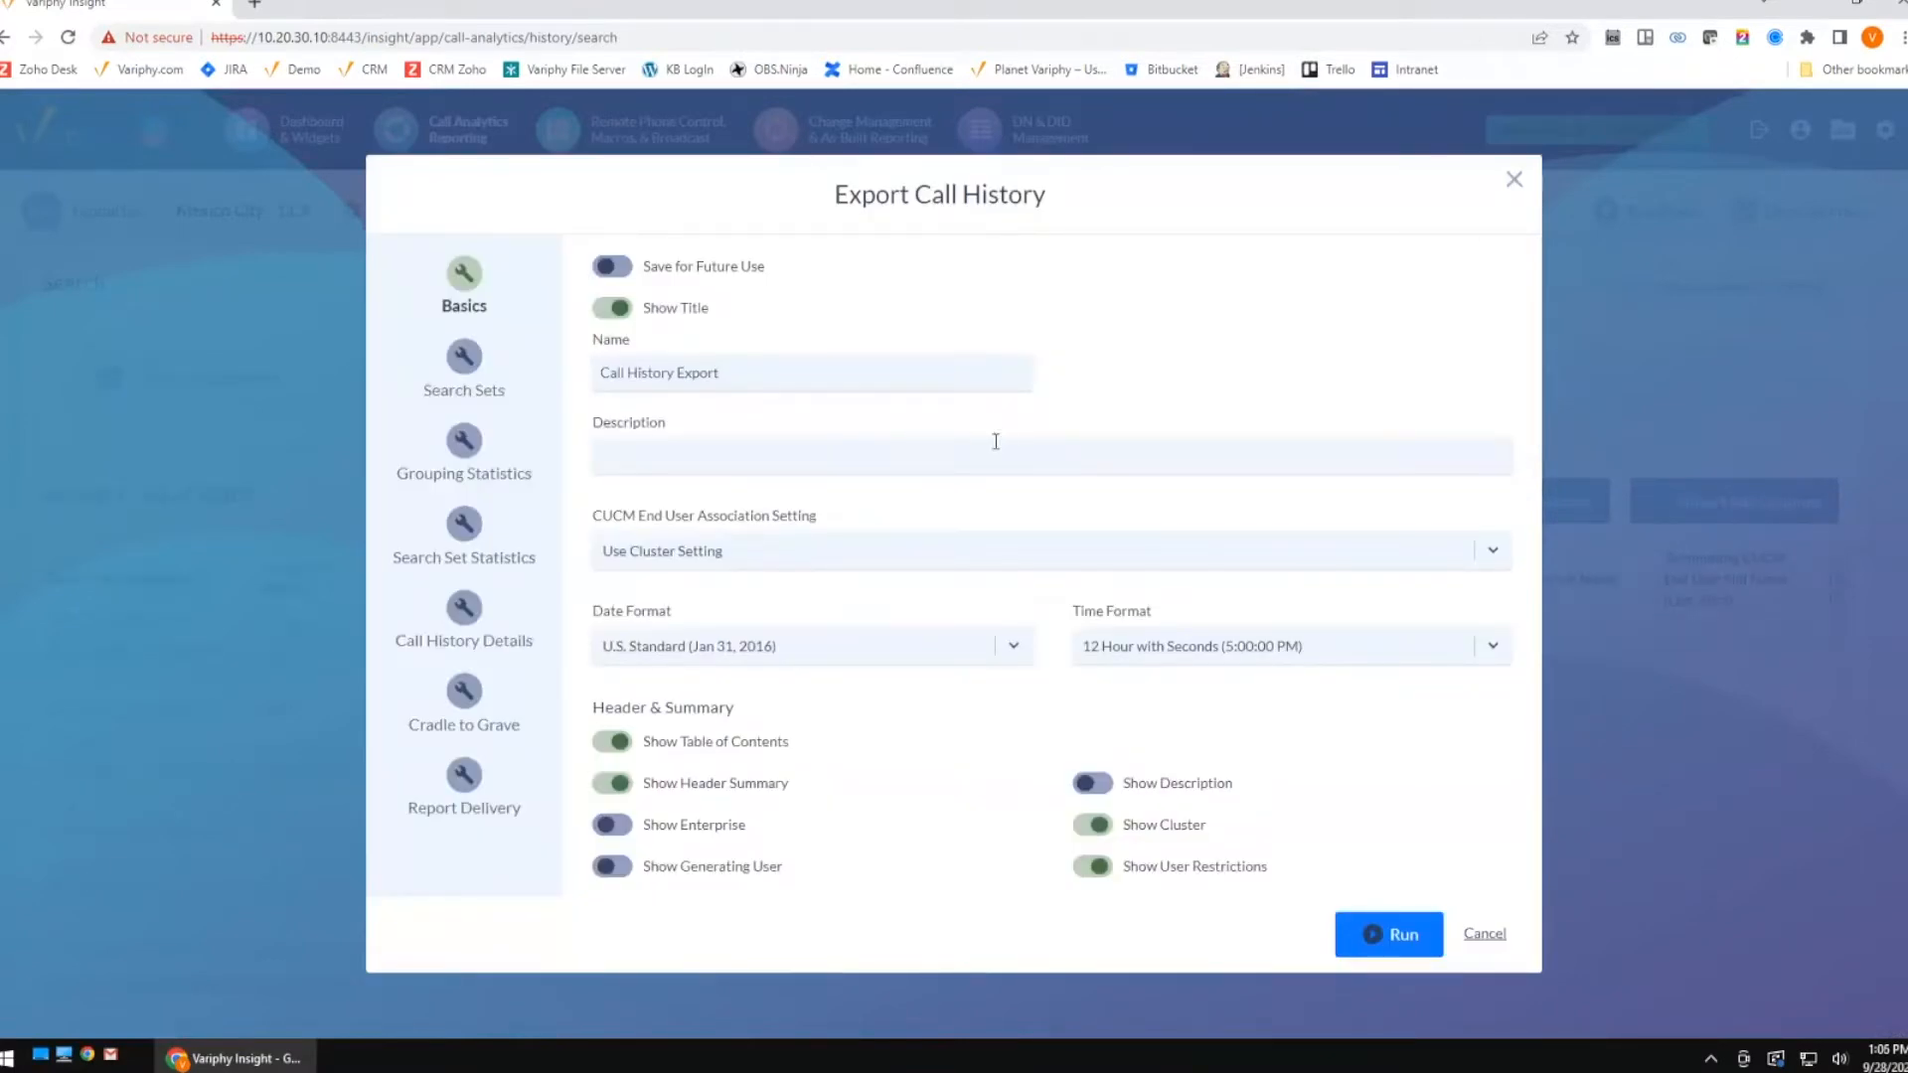
click(464, 362)
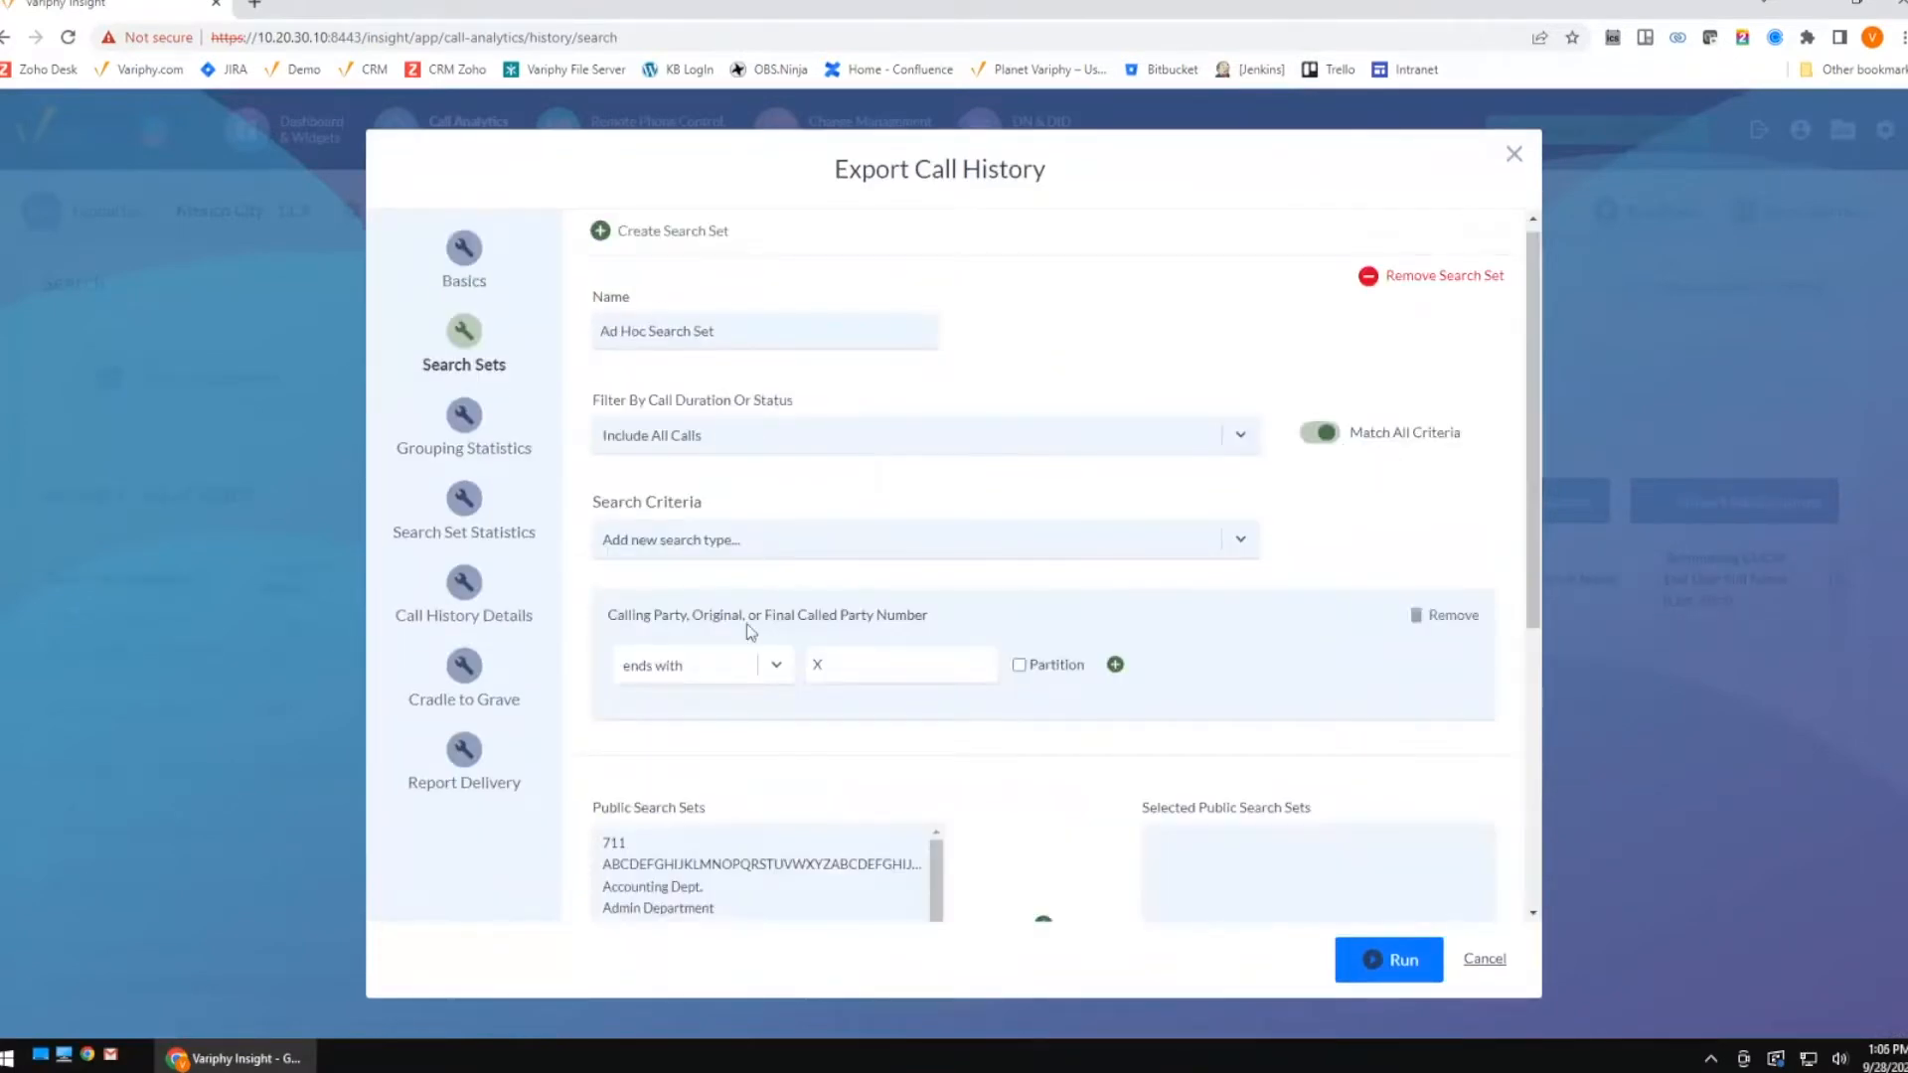
click(465, 512)
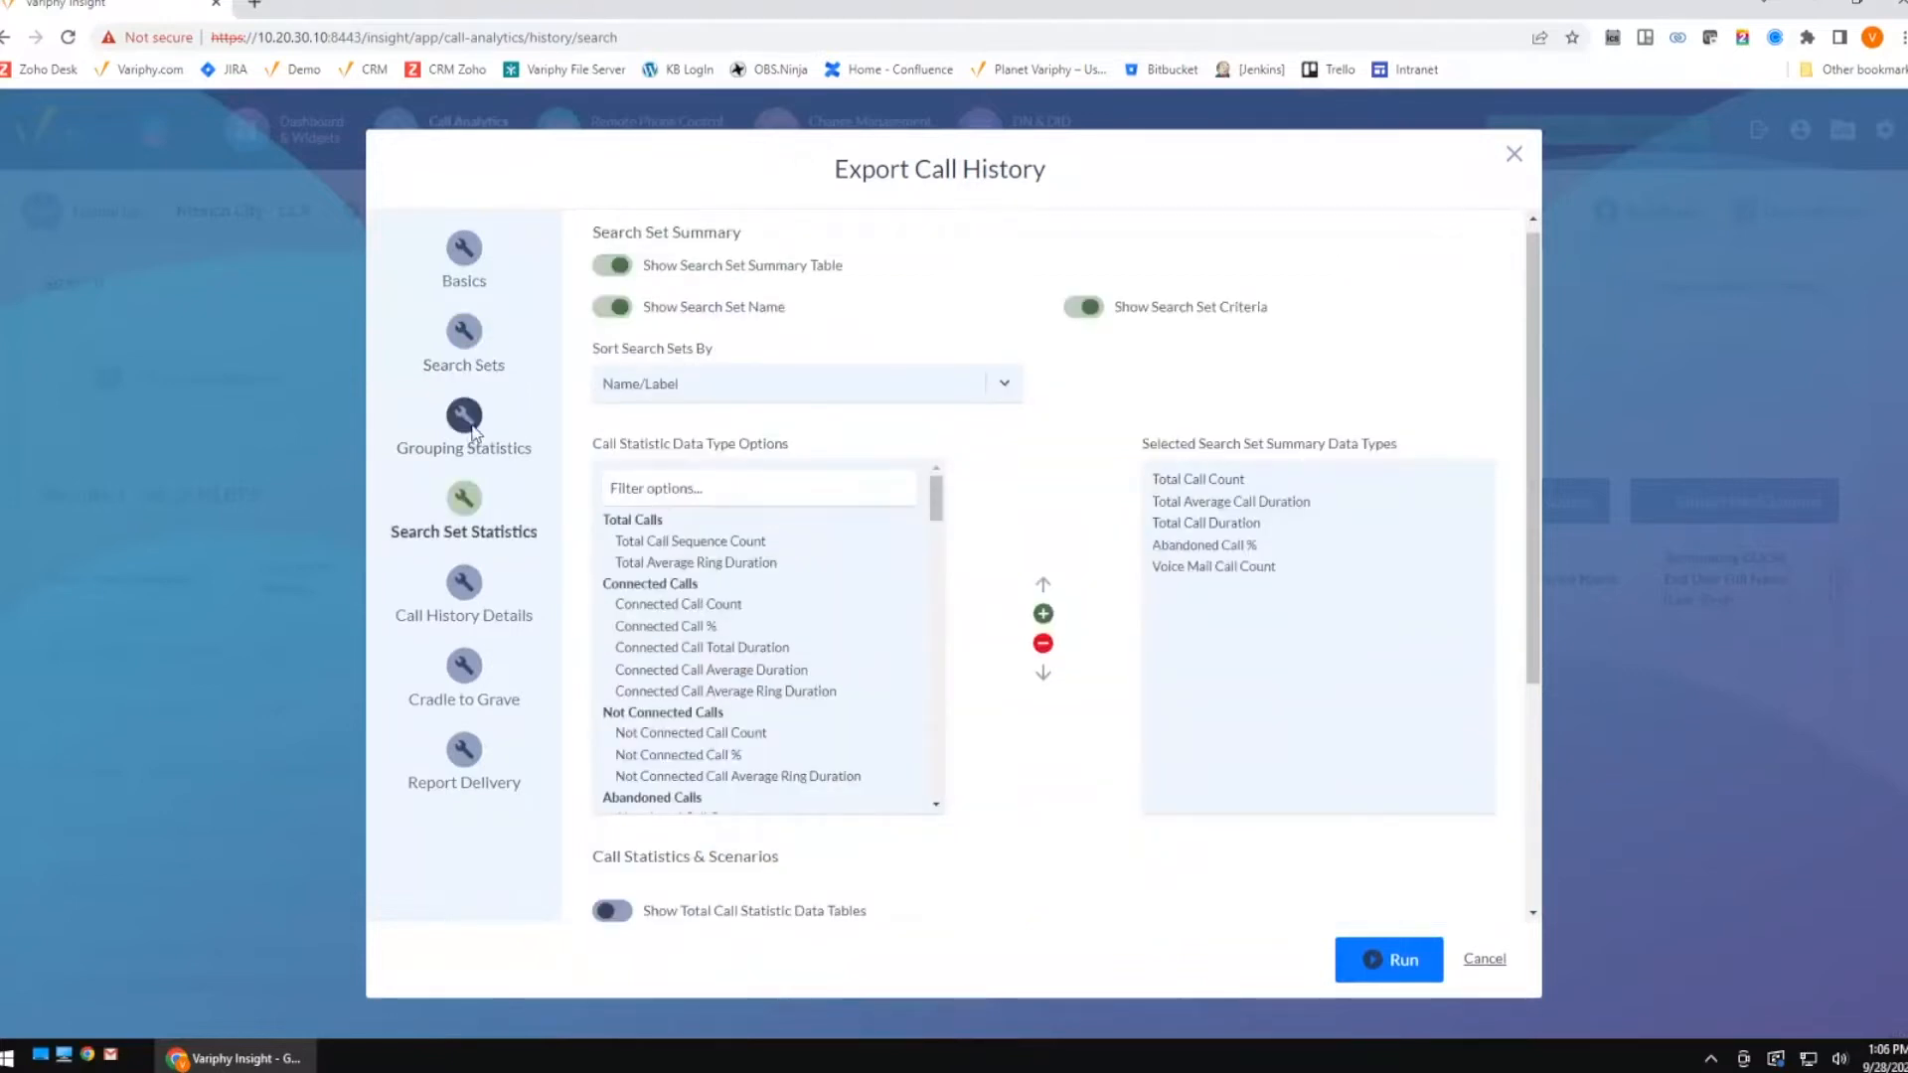
Turn data grouping off and back on in the export's grouping statistics.
click(469, 429)
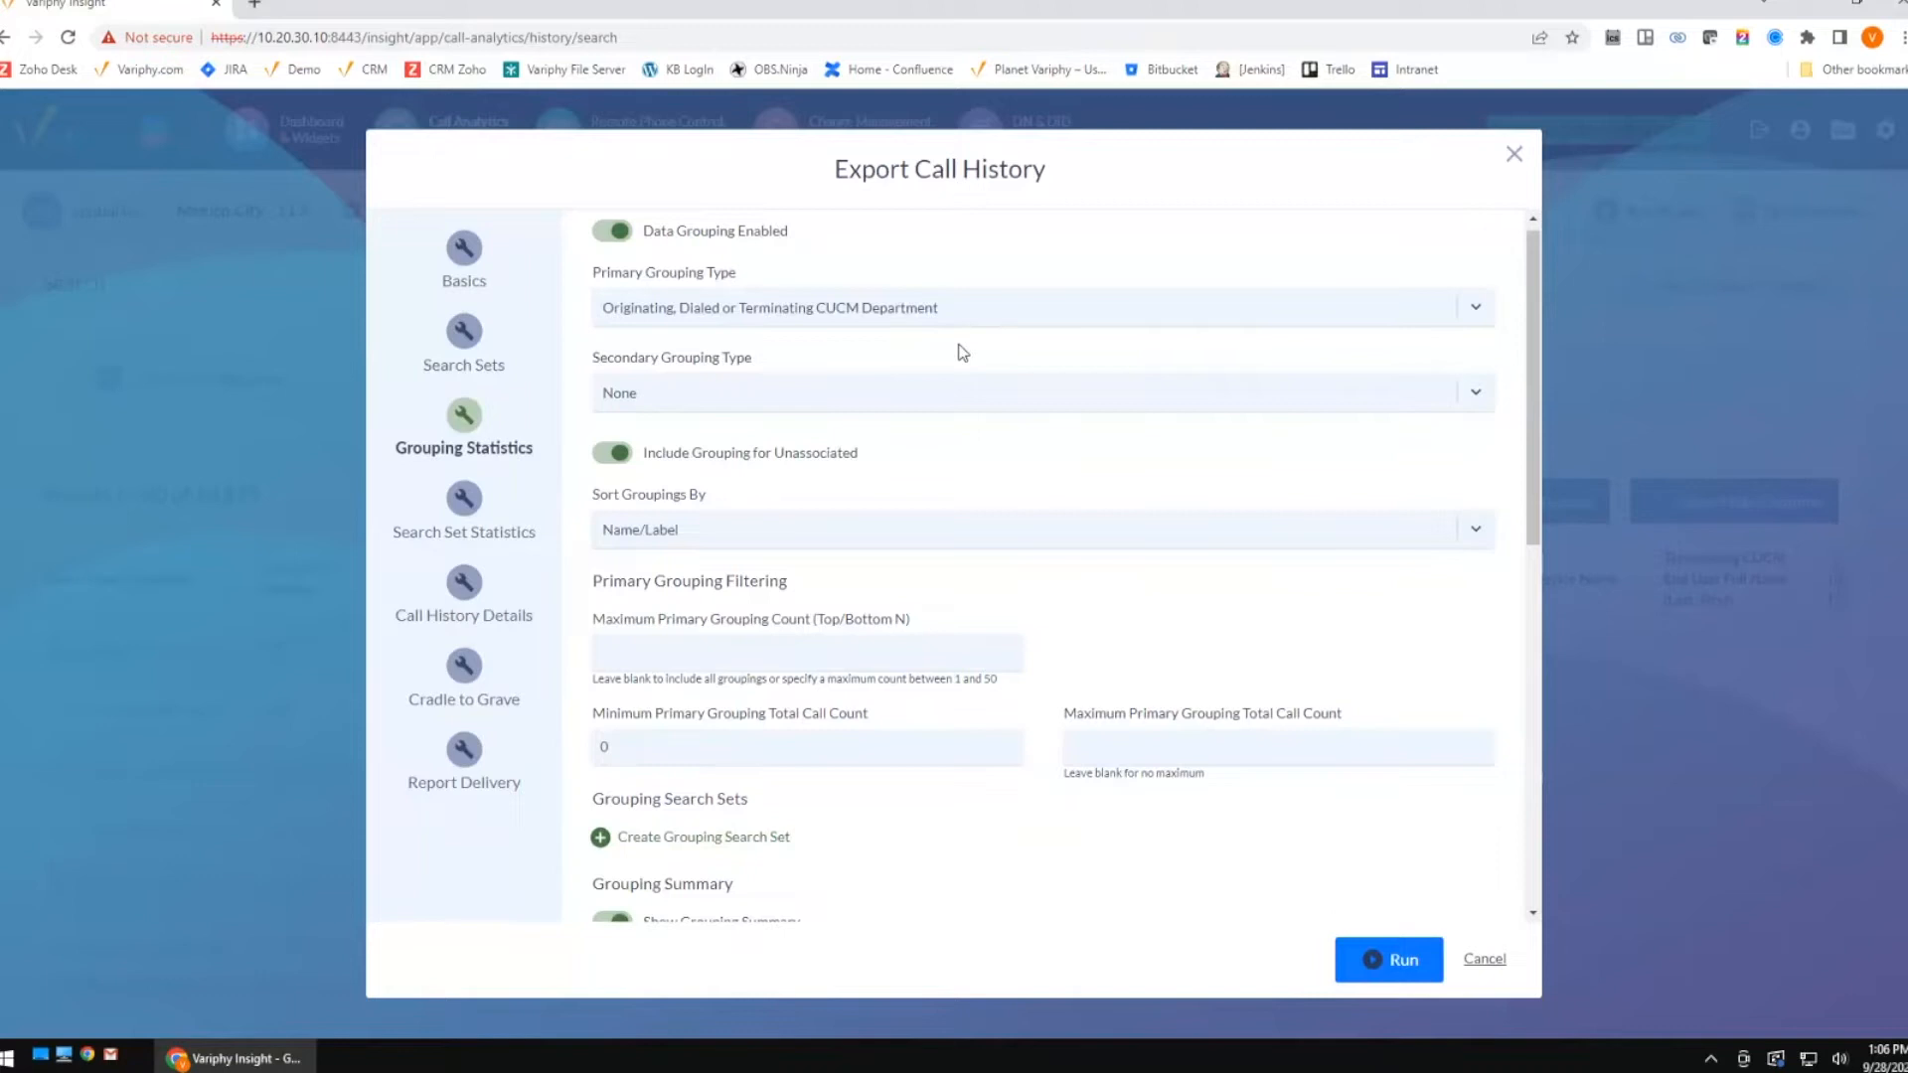
click(620, 234)
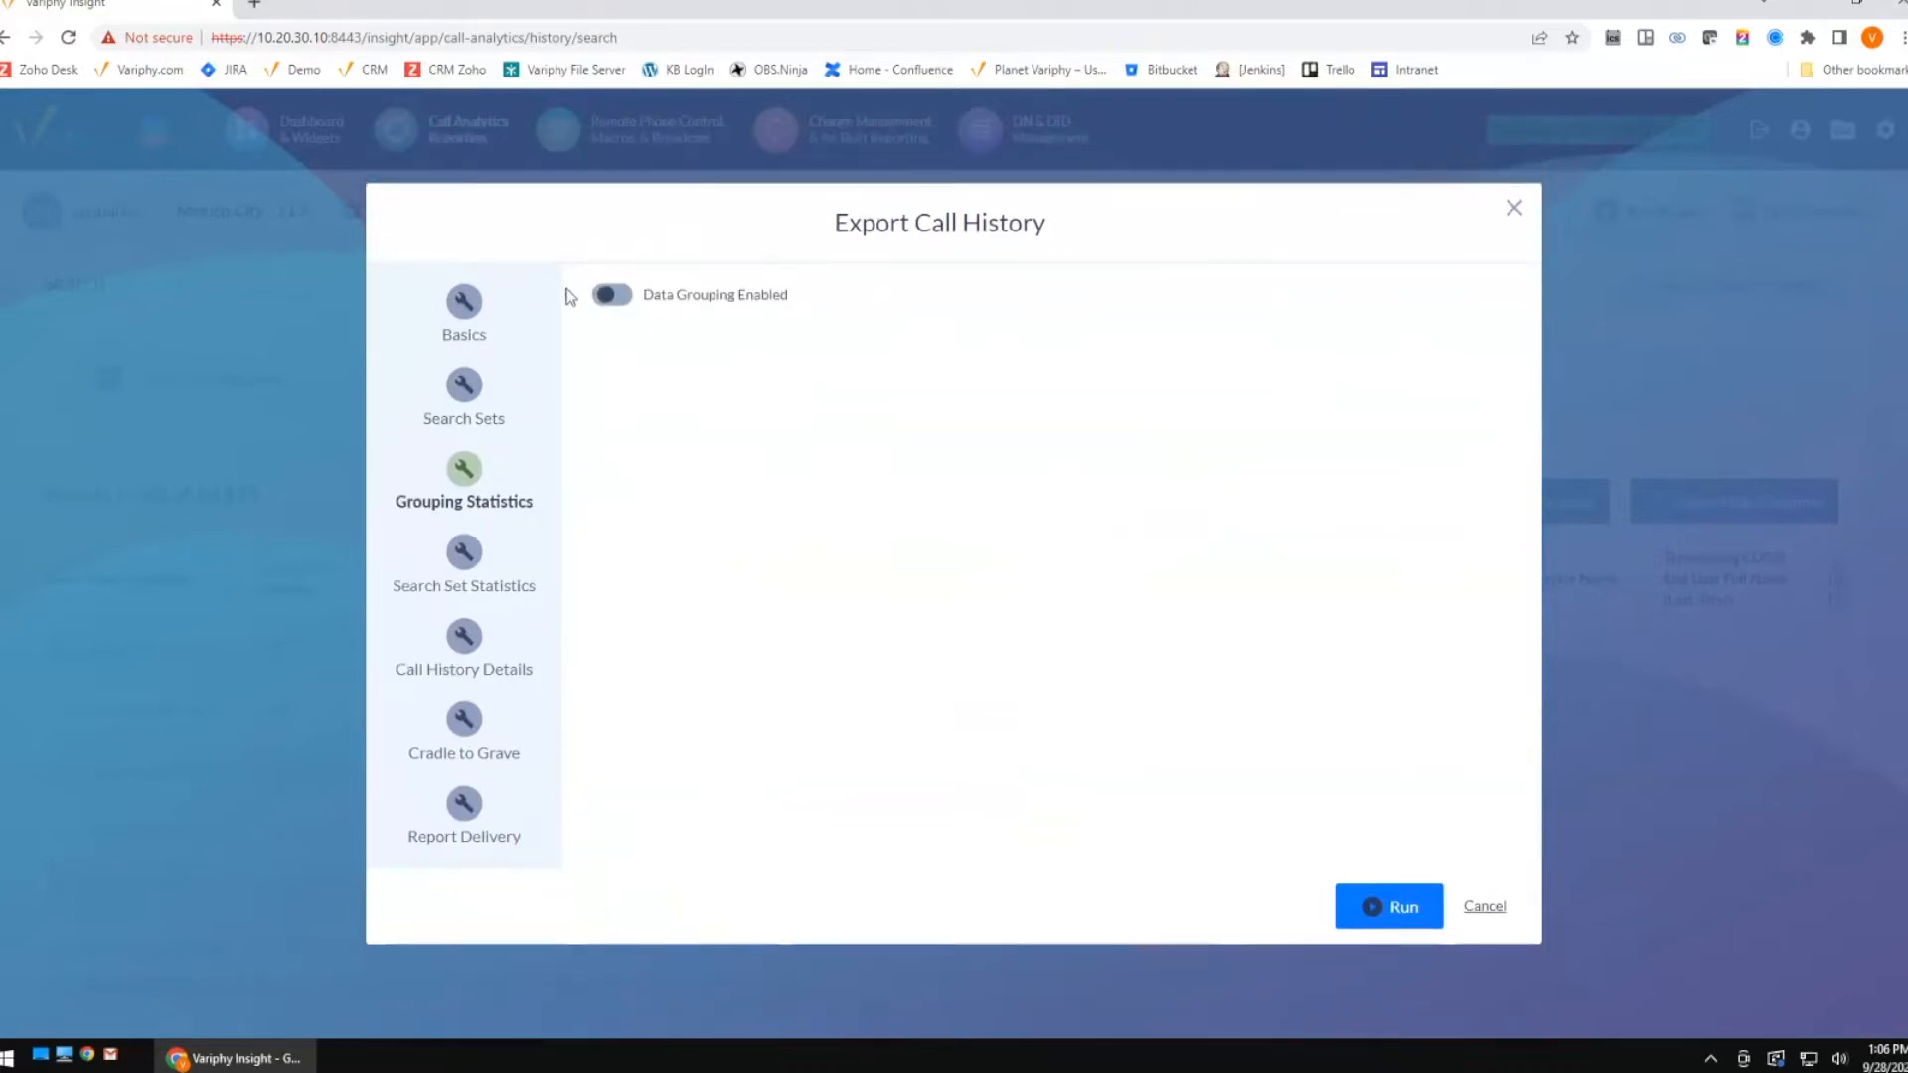
click(609, 298)
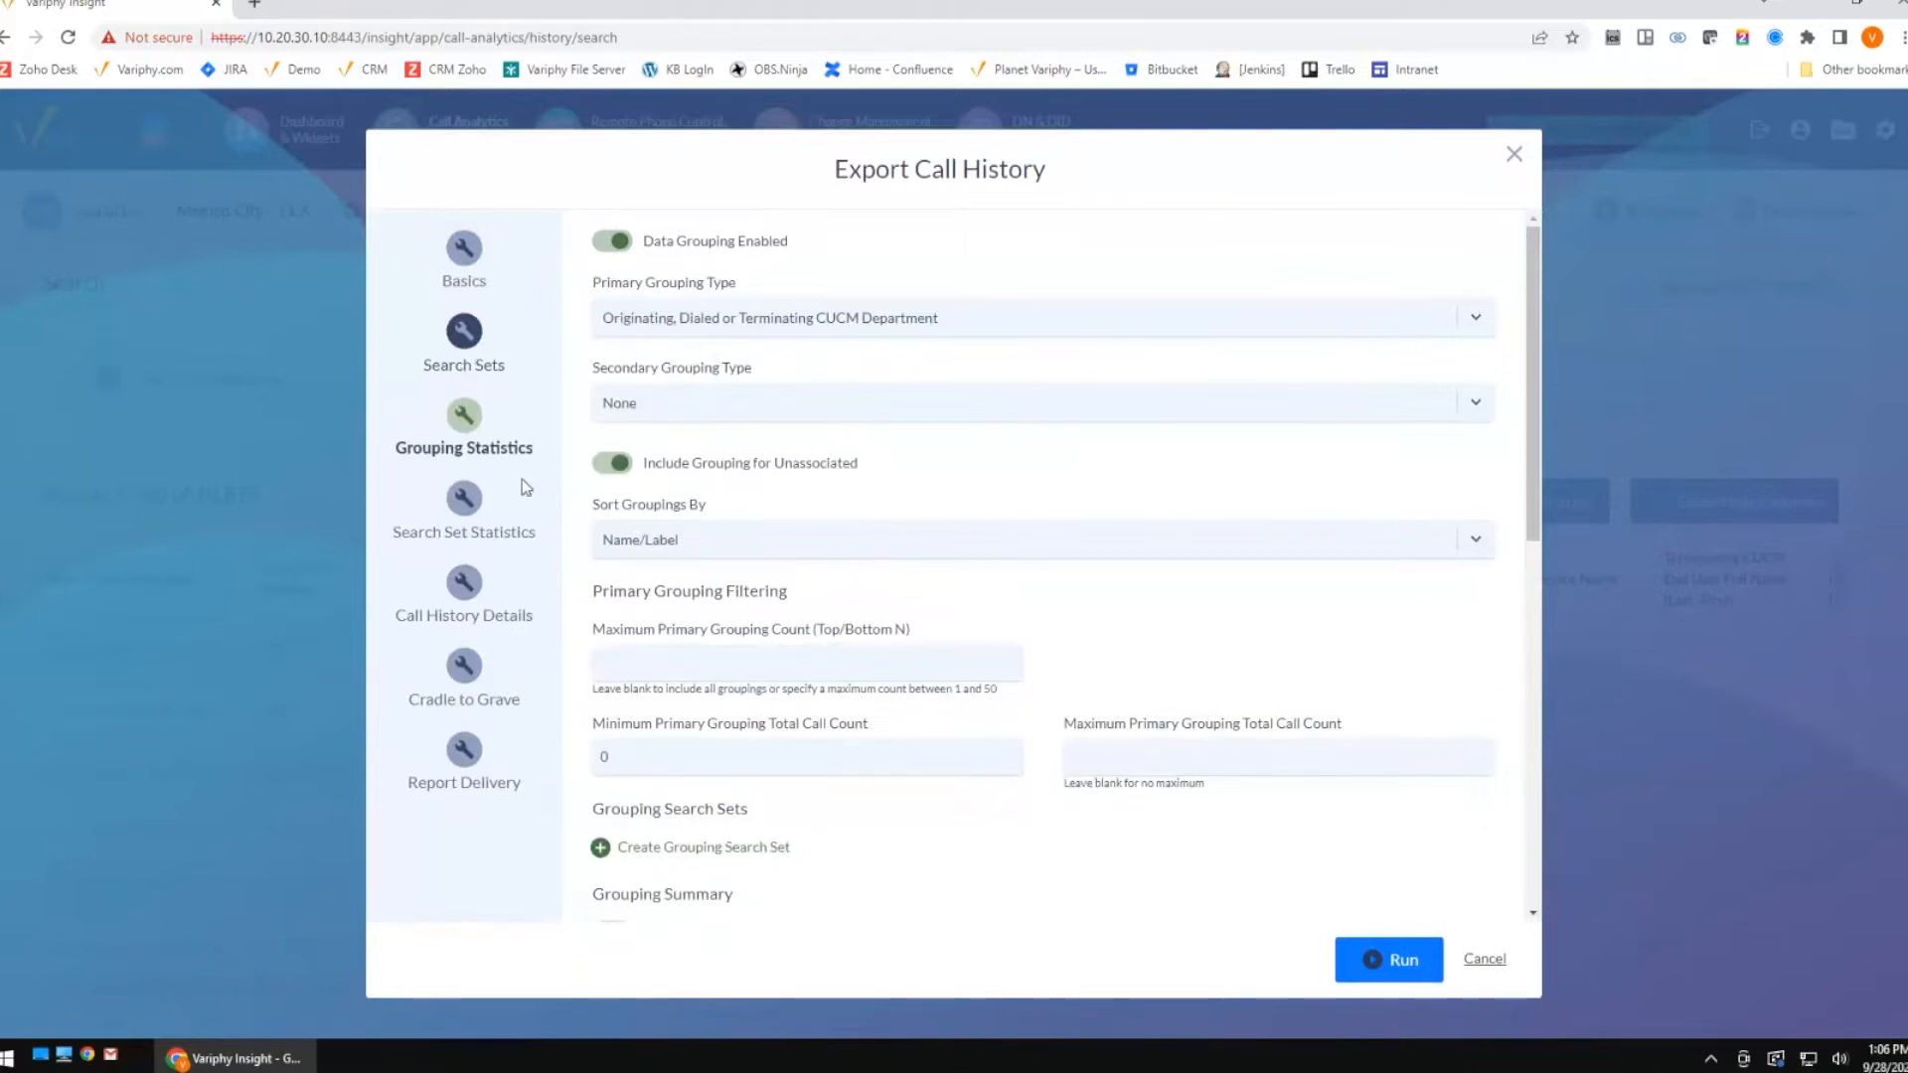
Set the primary grouping type to Originating, Dialed or Terminating CUCM Department and sort the groupings by Total Call Count (Highest to Lowest).
click(460, 529)
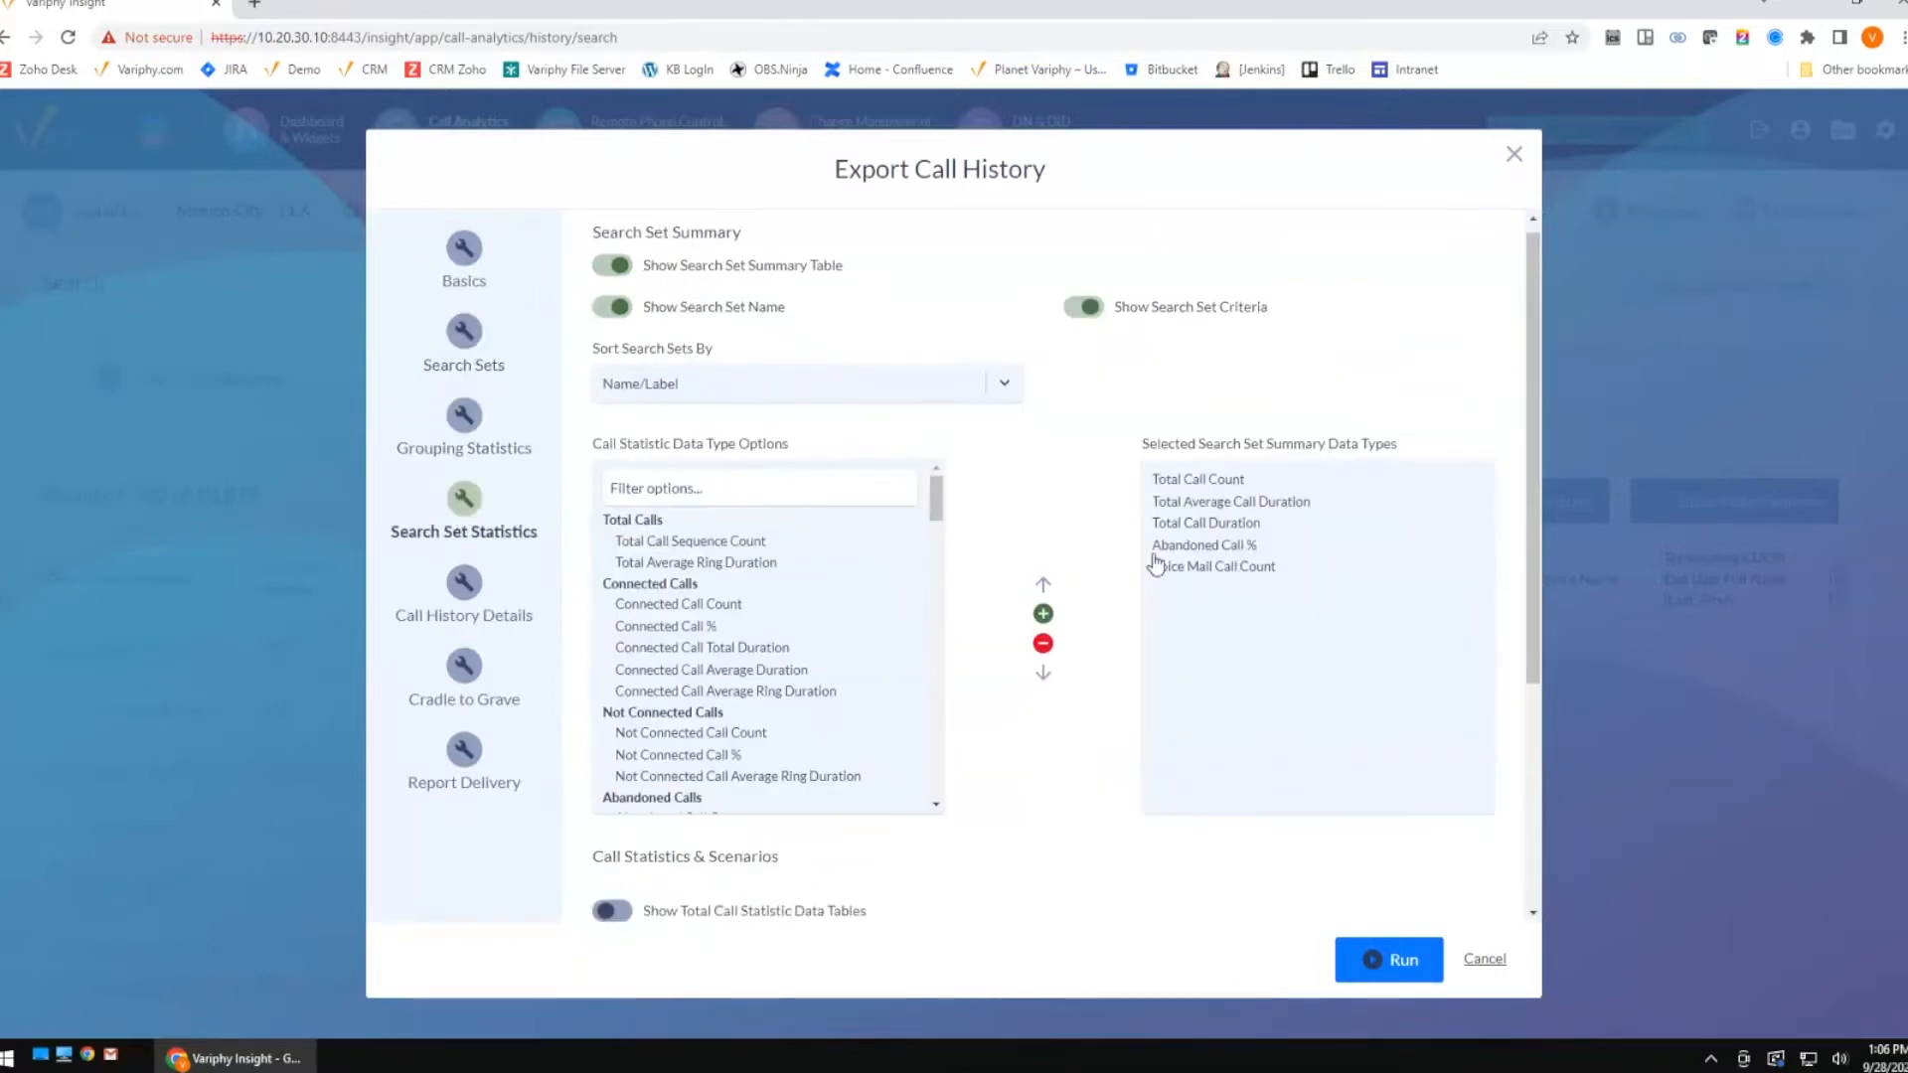
click(465, 413)
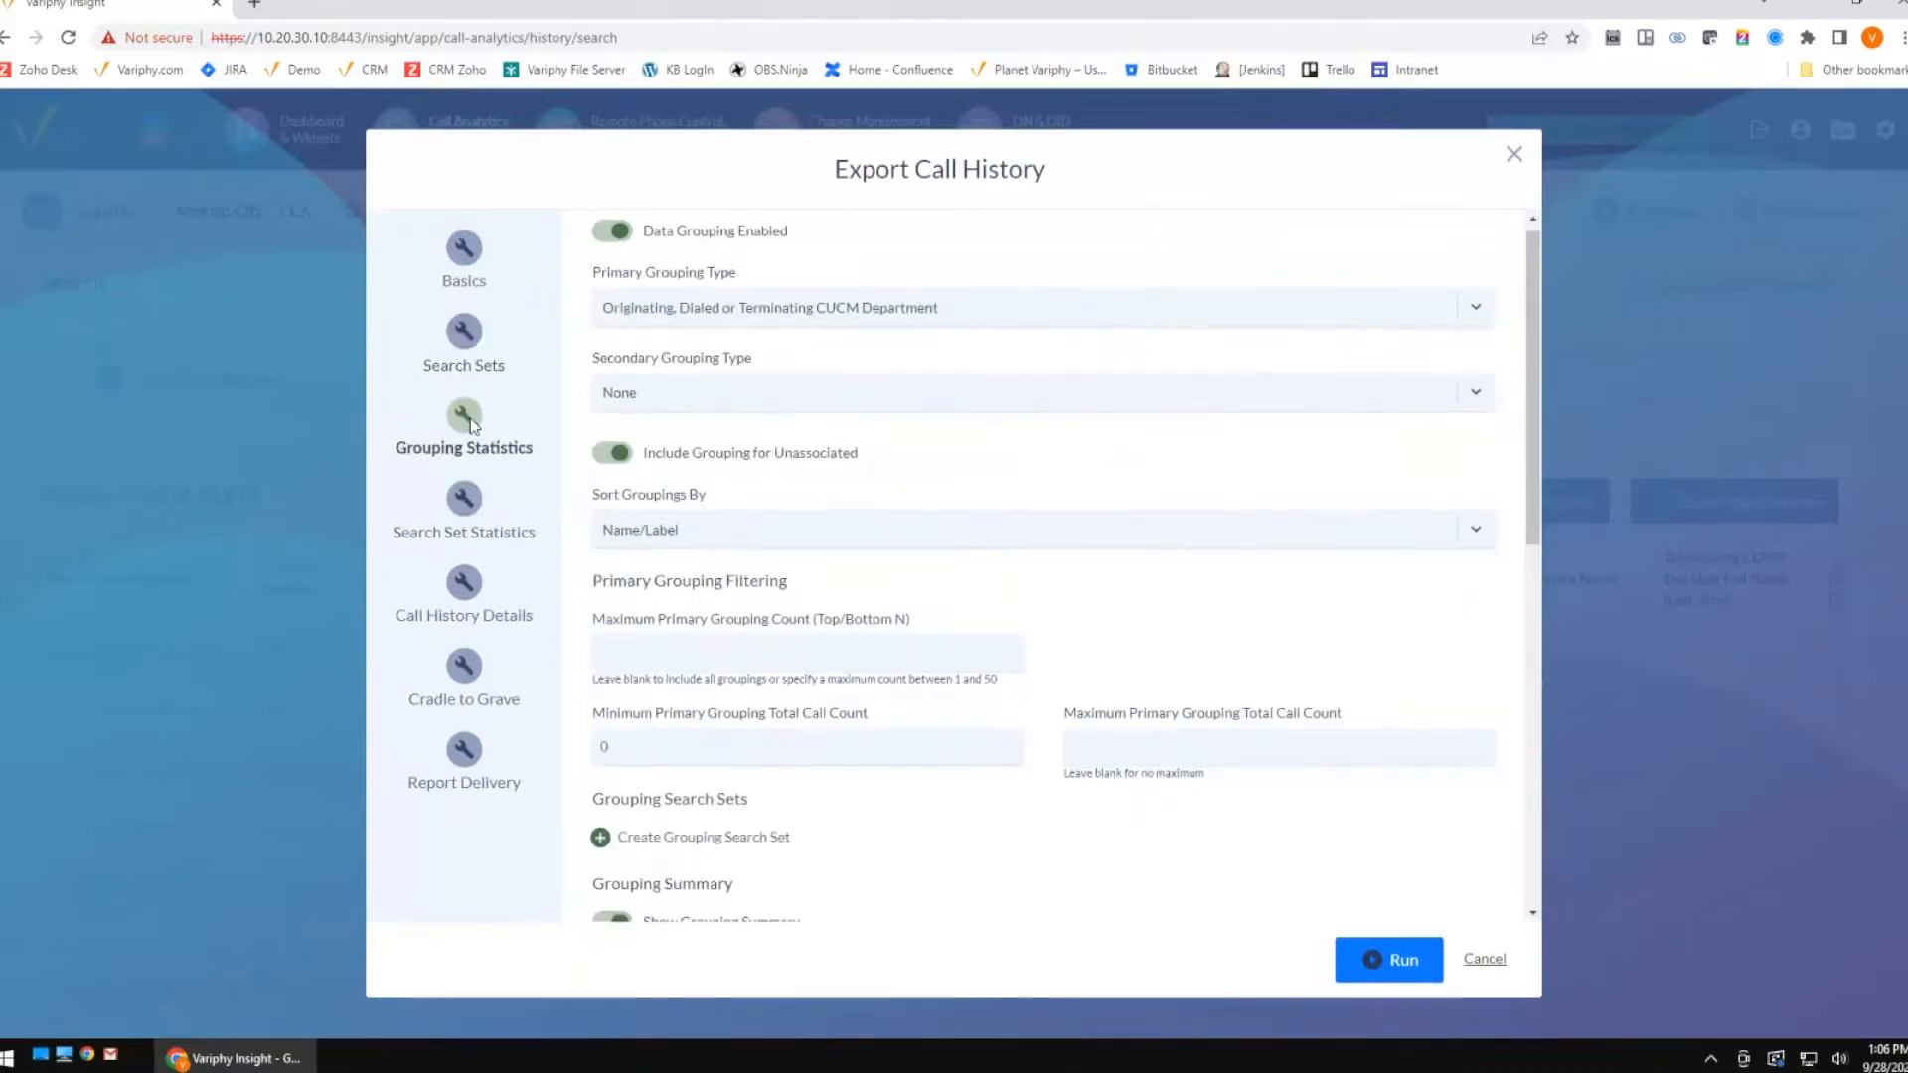
click(1000, 308)
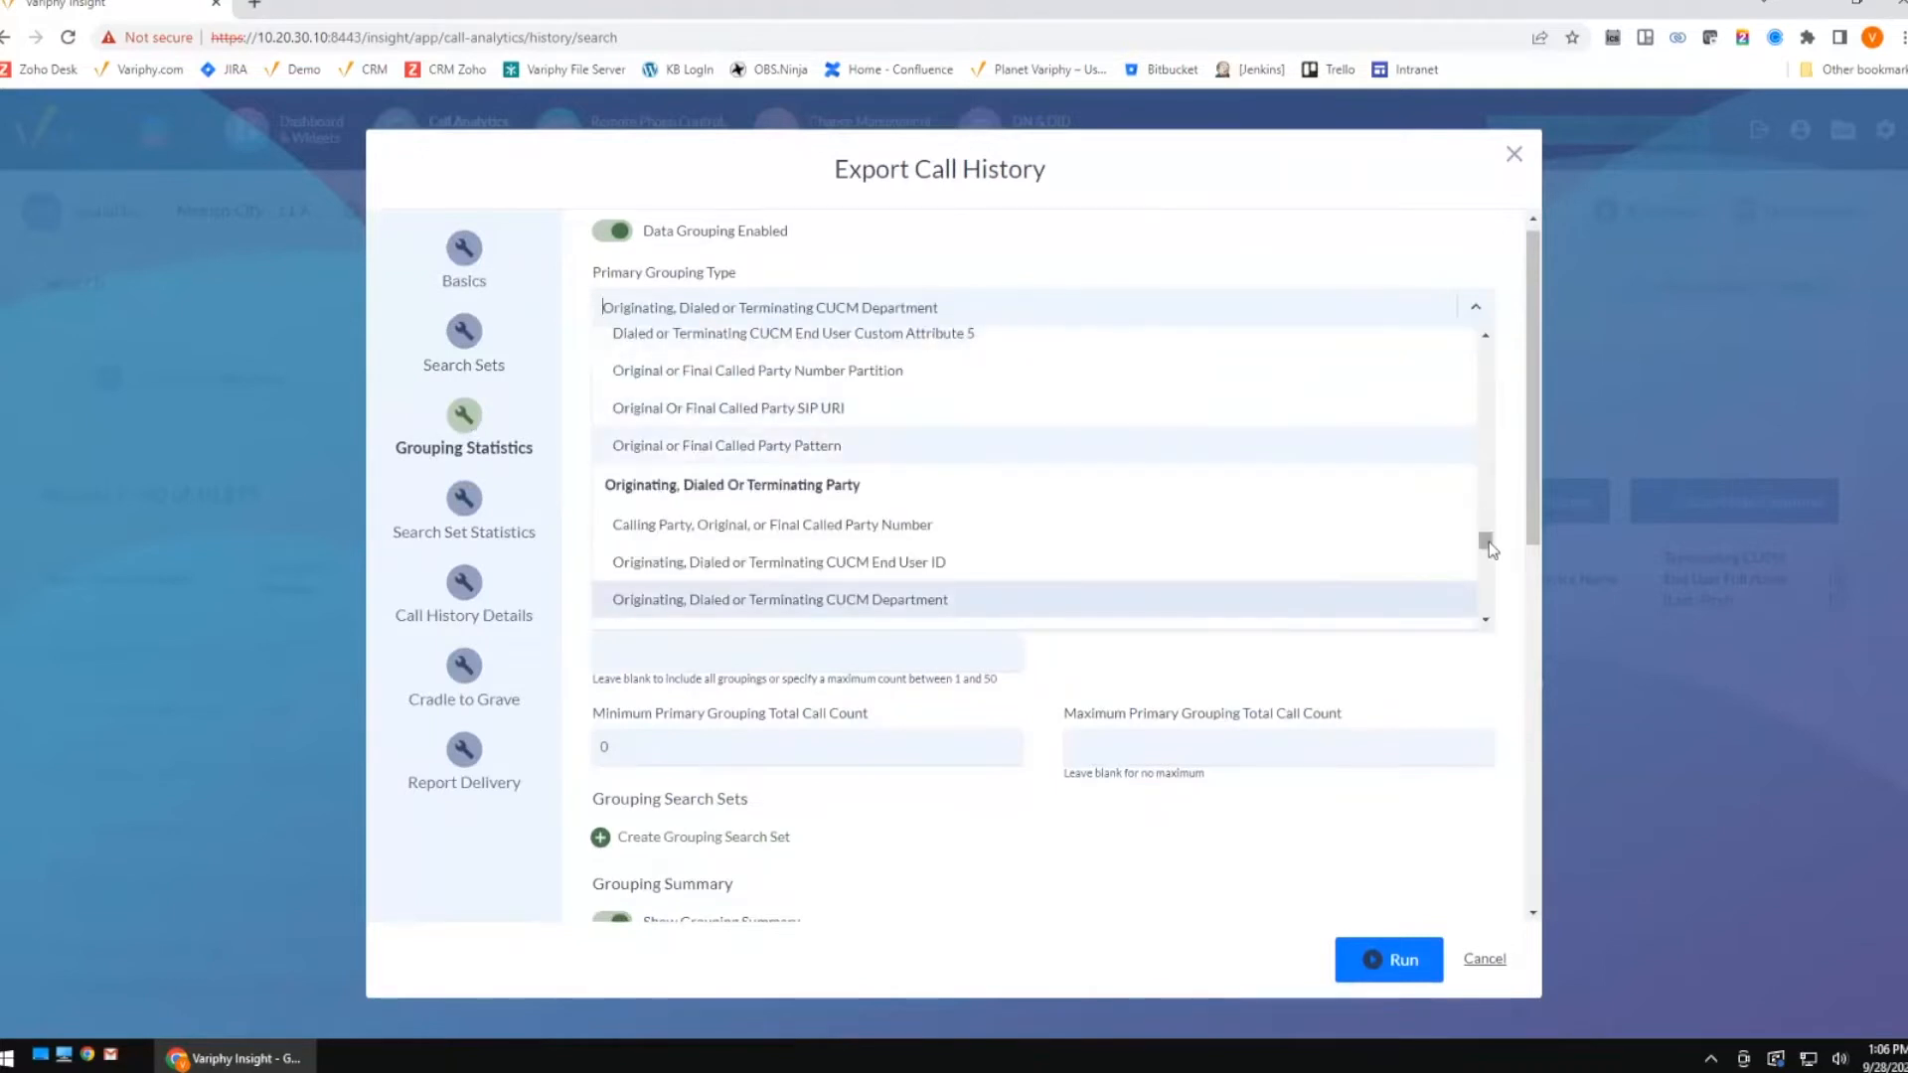
scroll(1488, 544, down, 1)
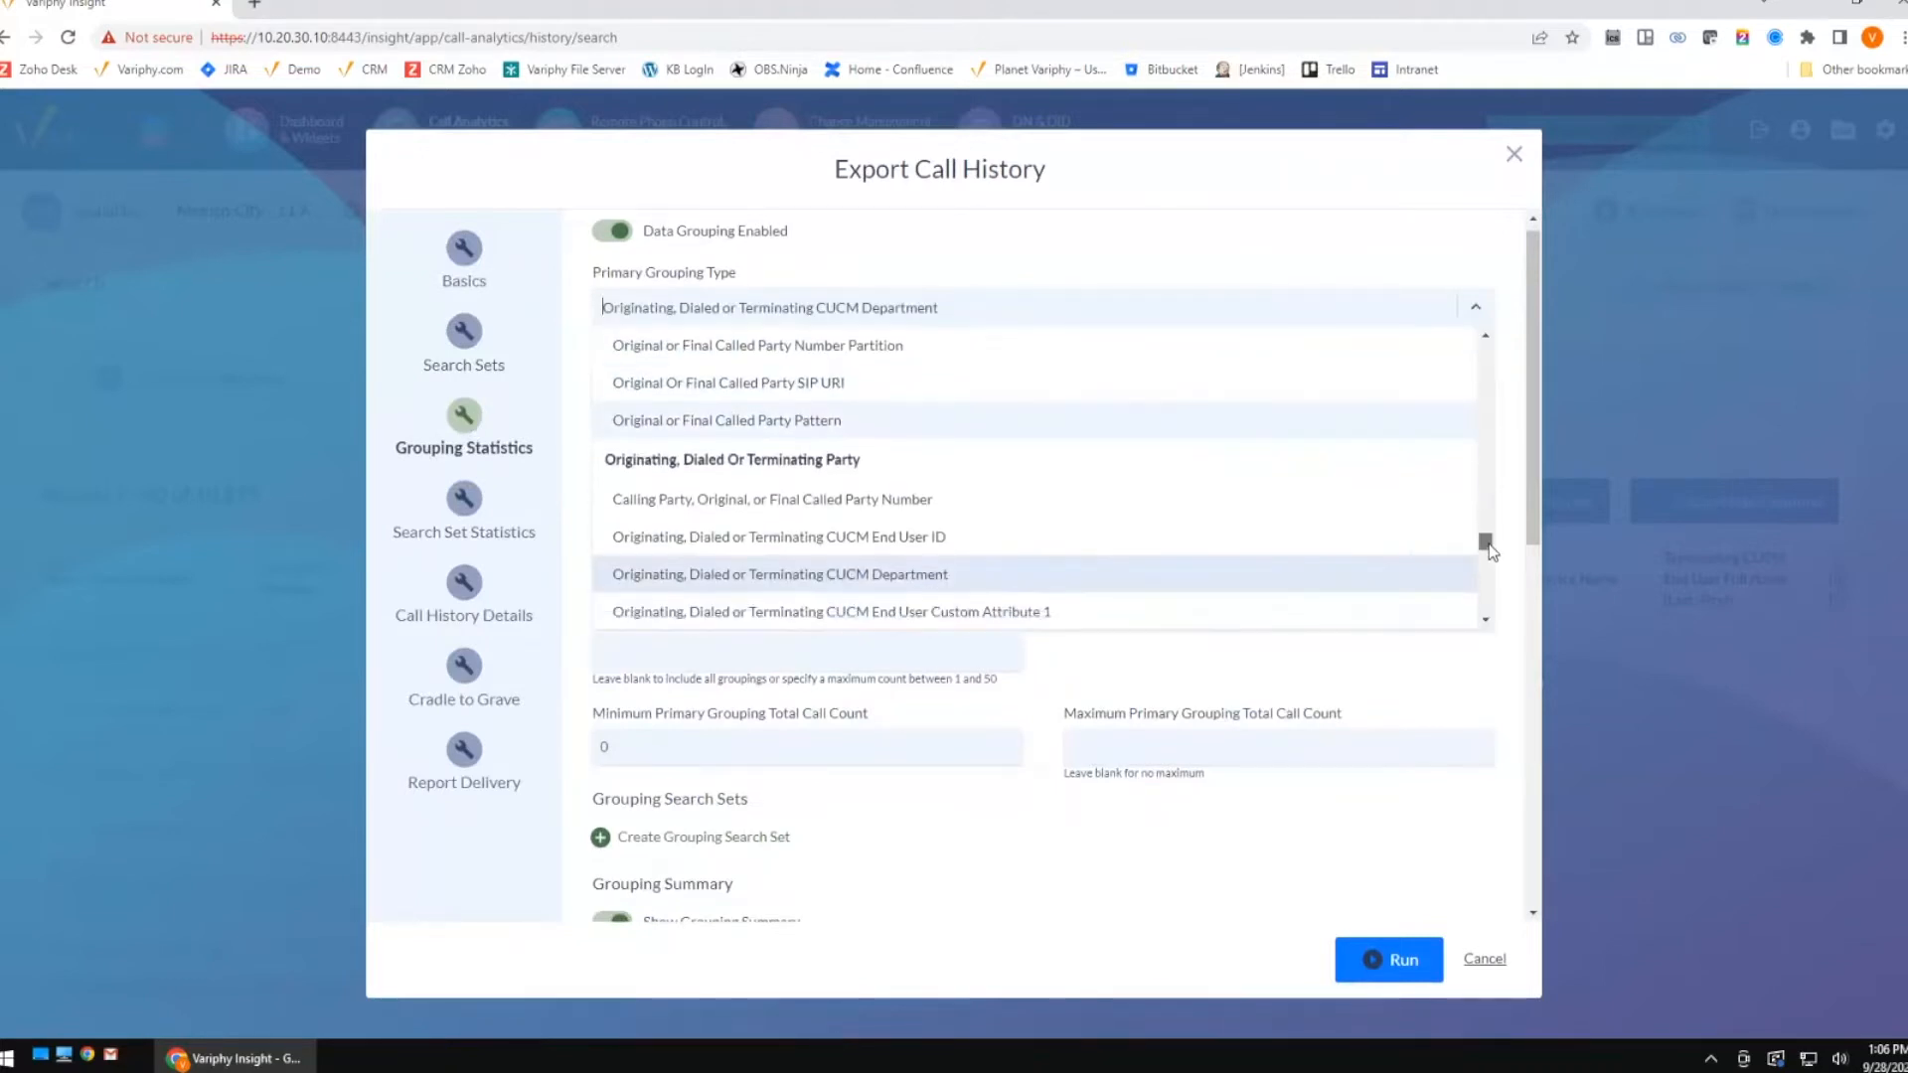
click(859, 576)
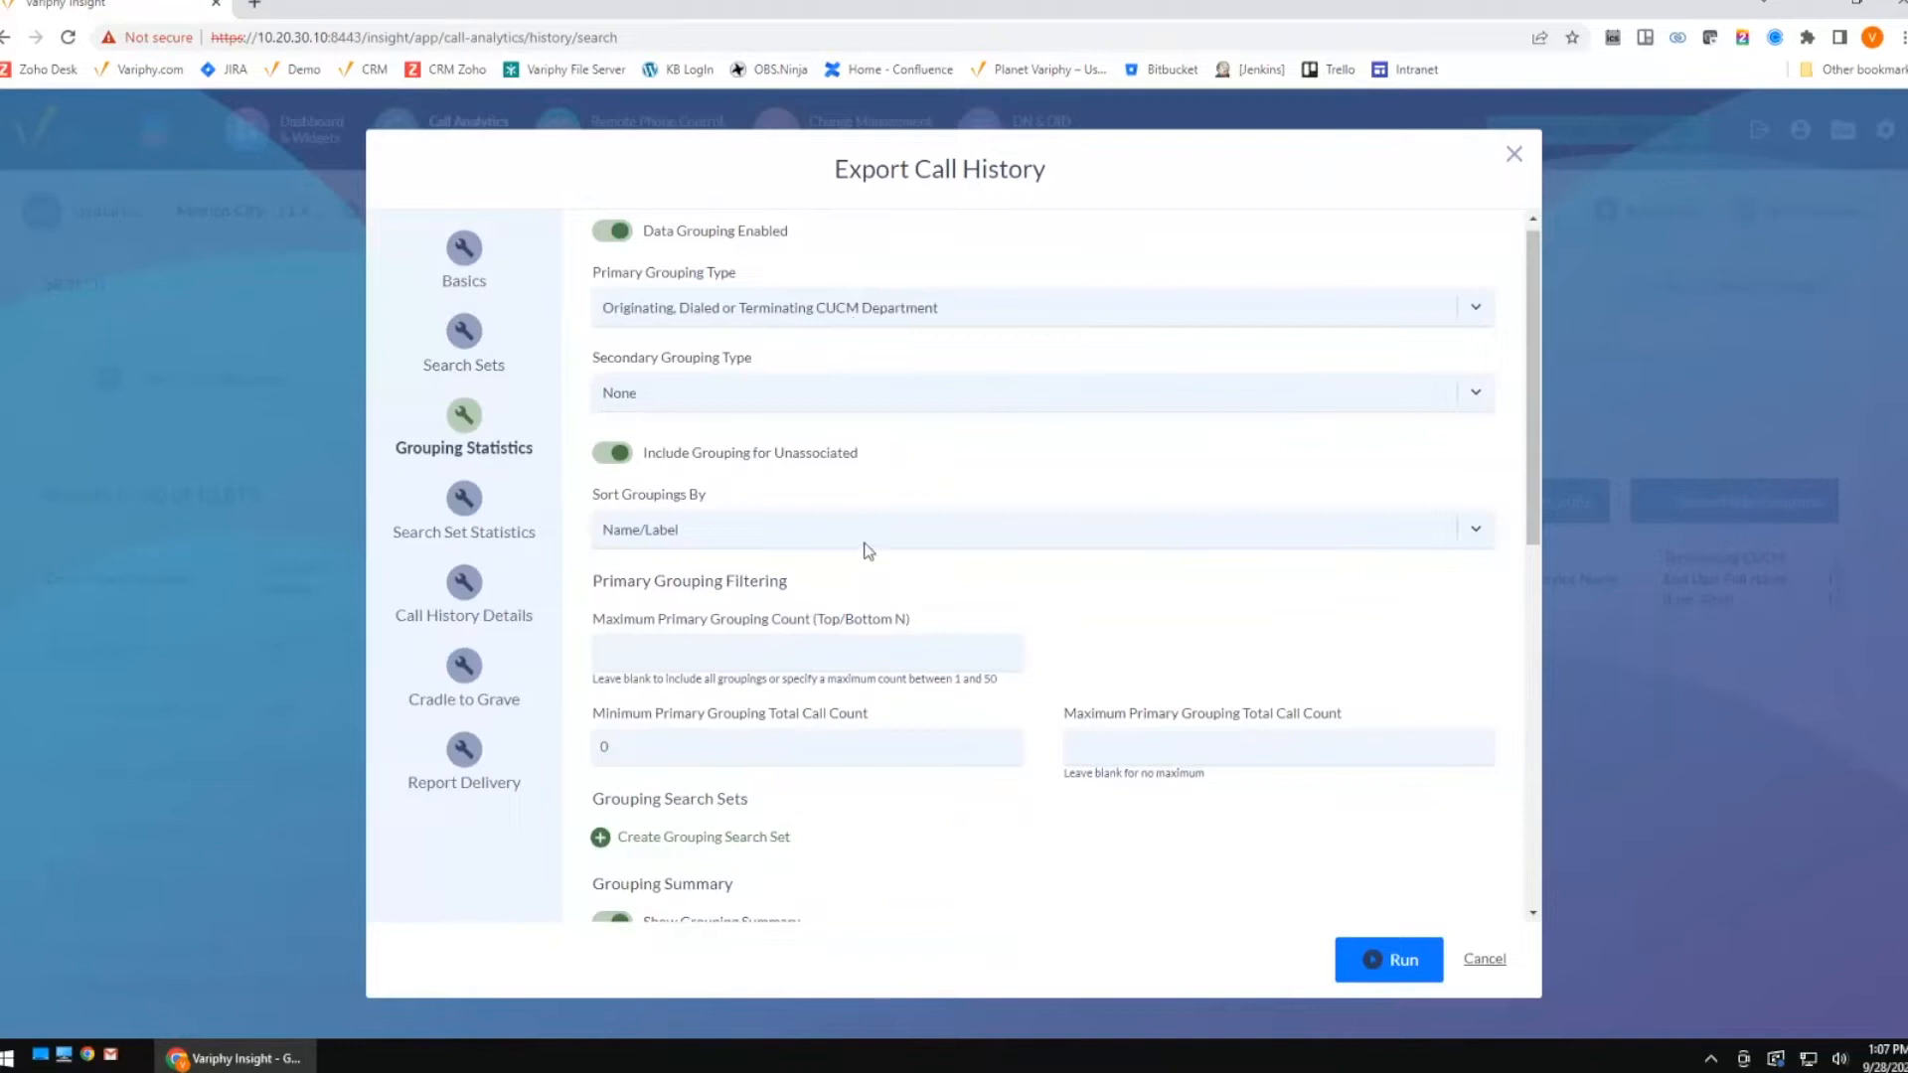
click(737, 529)
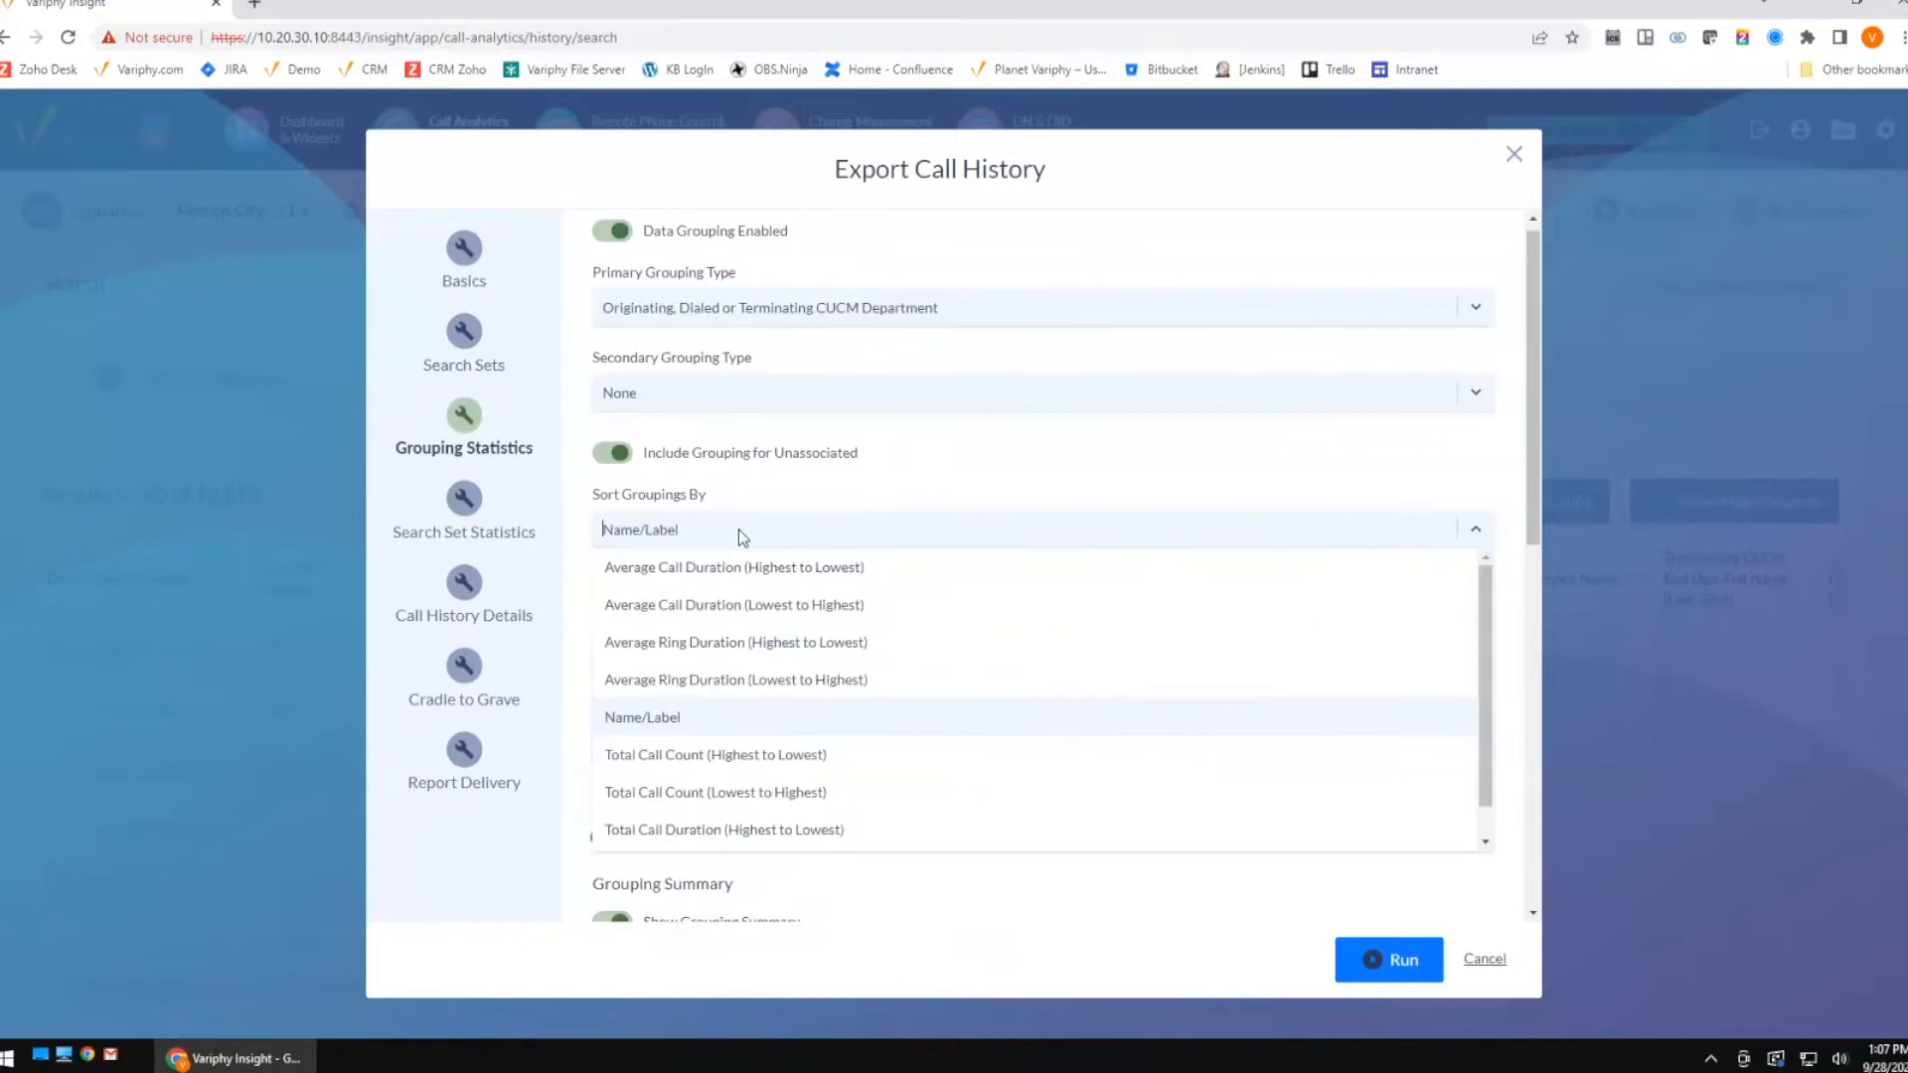
click(745, 750)
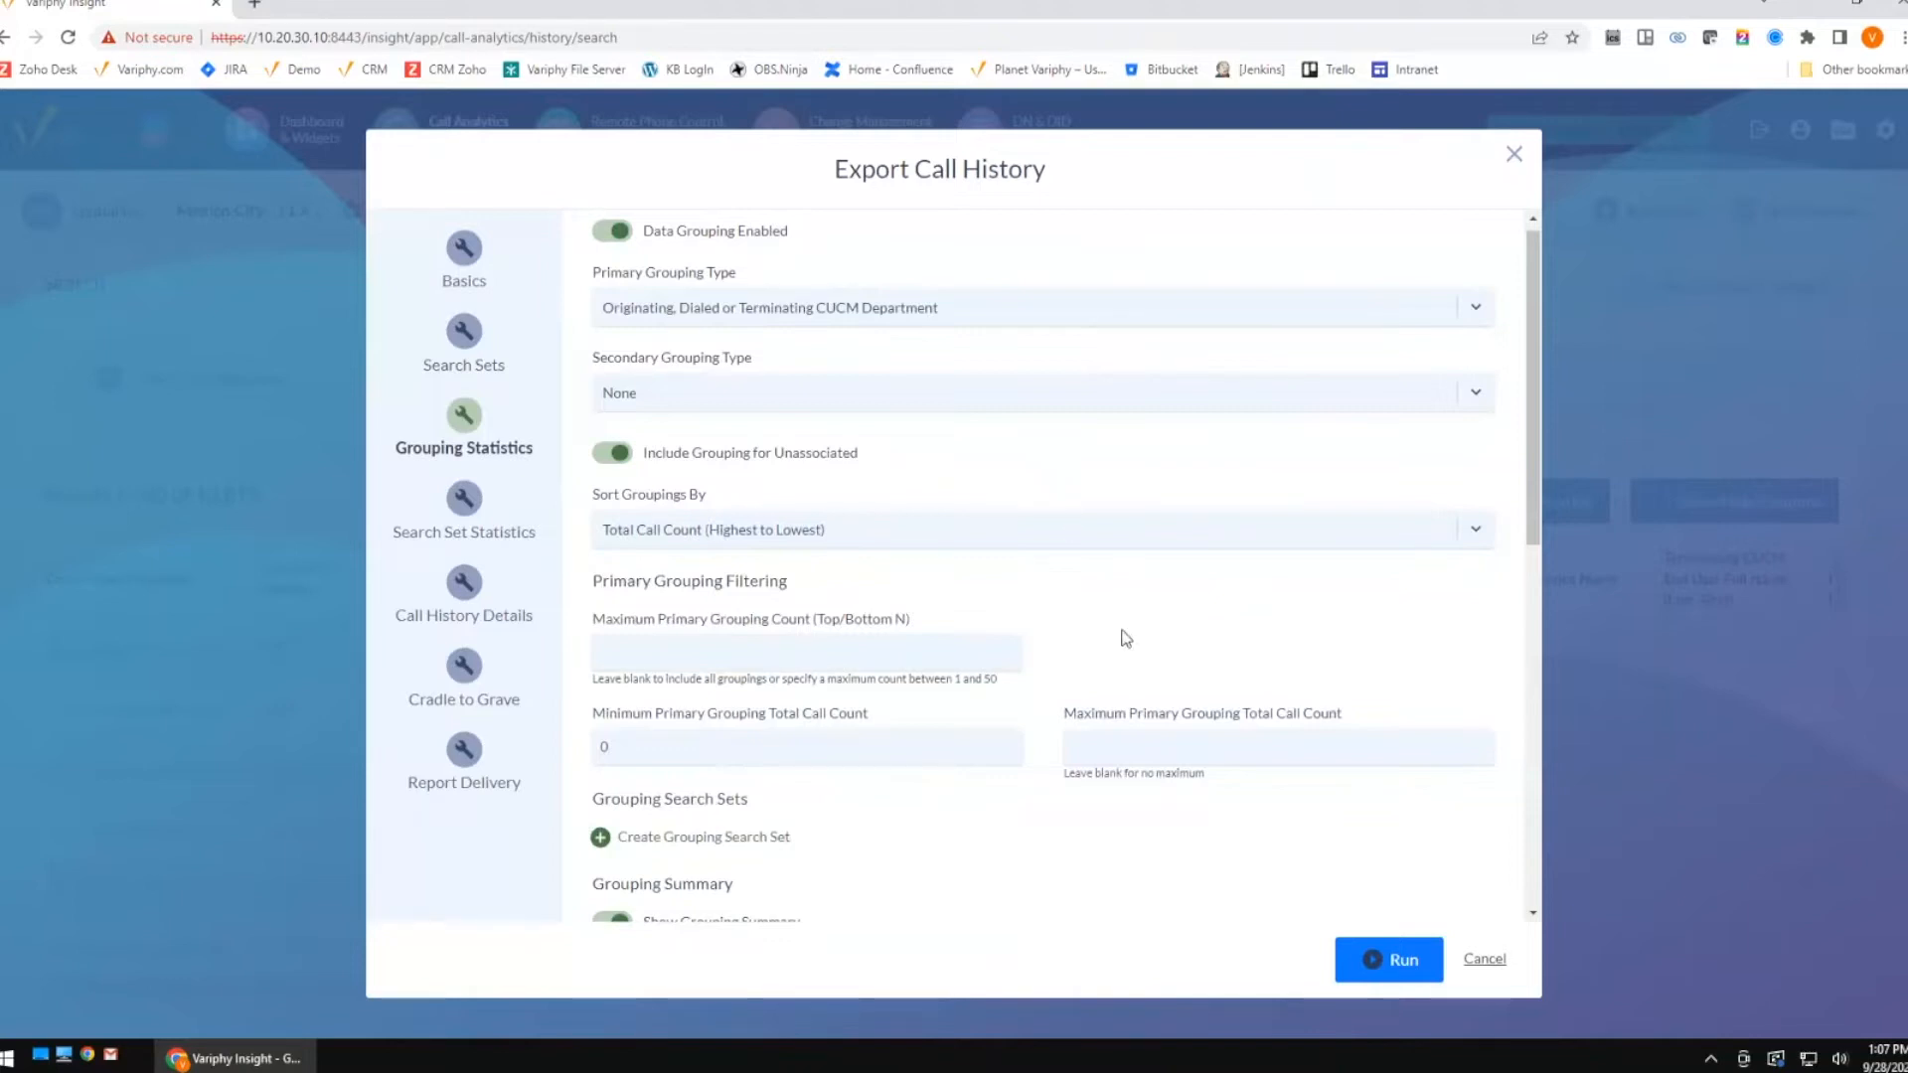
Review the grouping filters and selected call statistic grouping options, and compare them with the search set statistics.
scroll(1109, 619, down, 3)
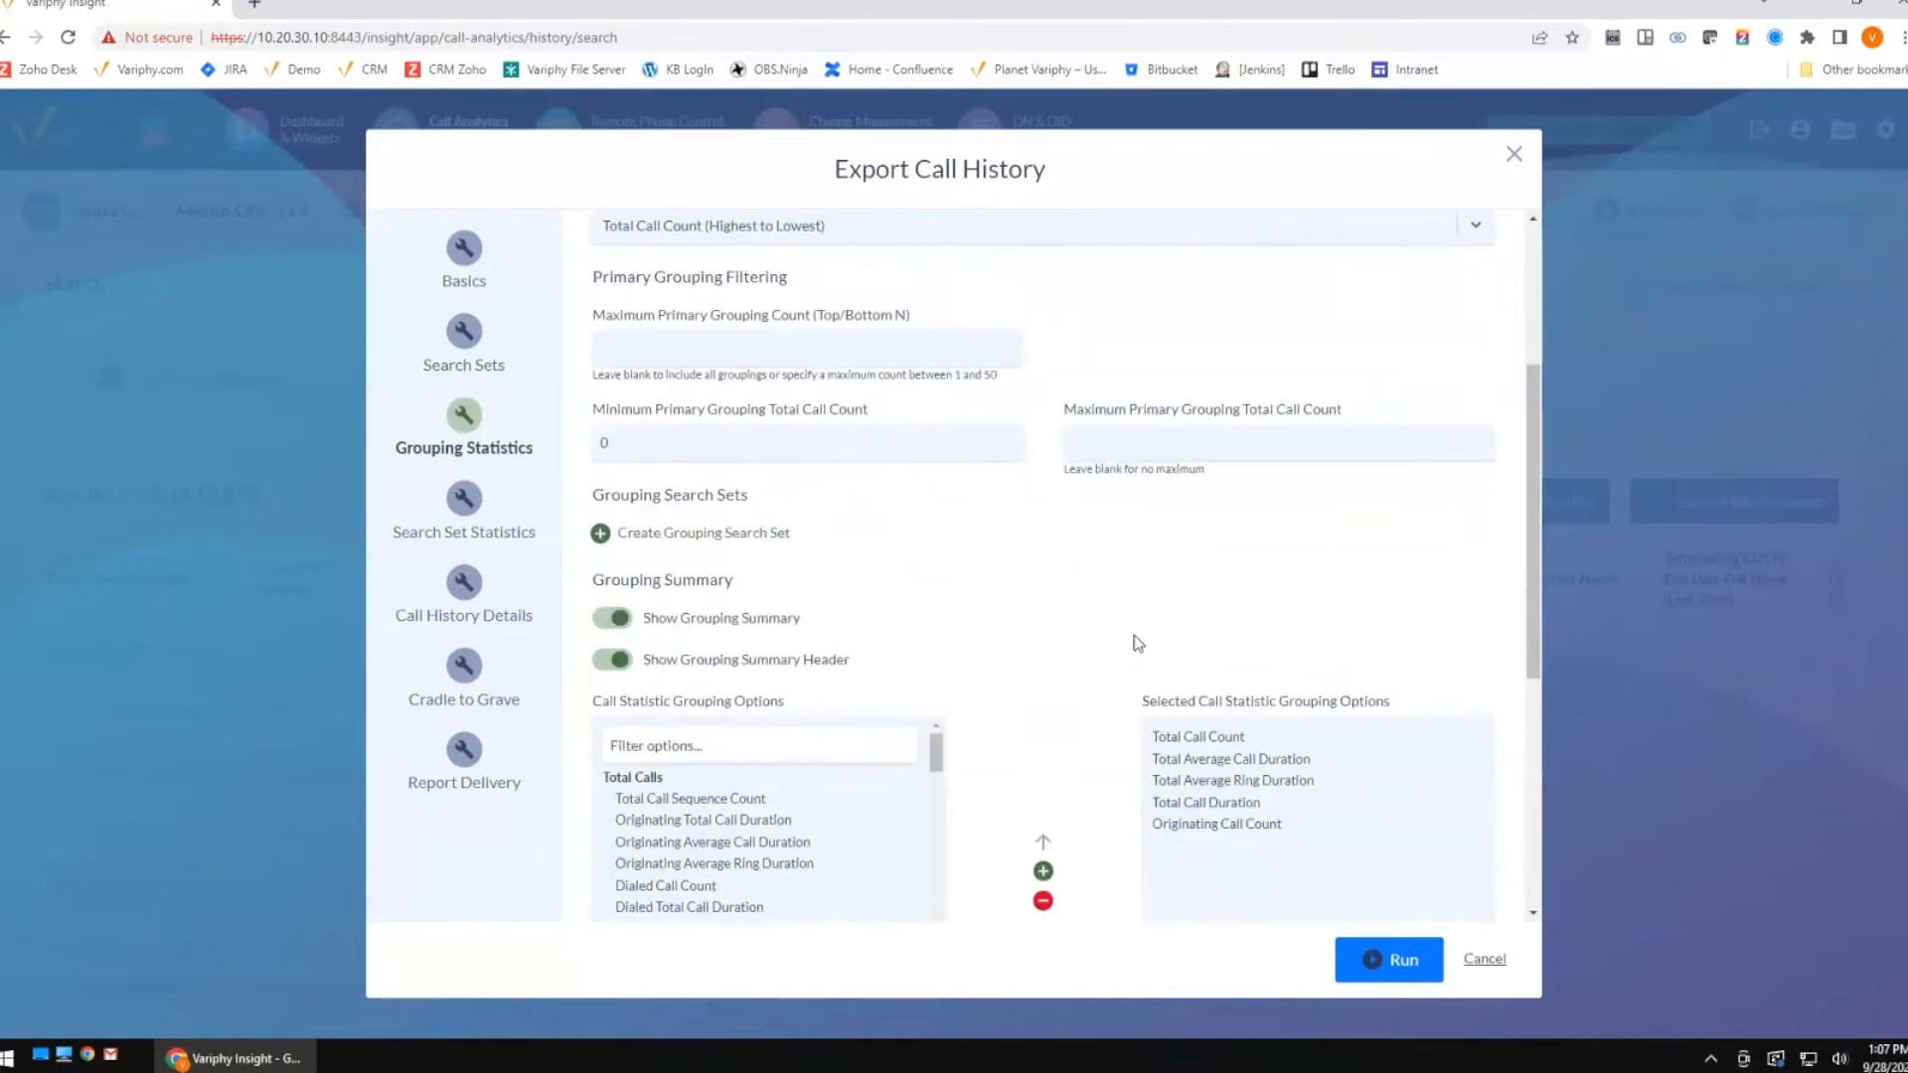
click(459, 522)
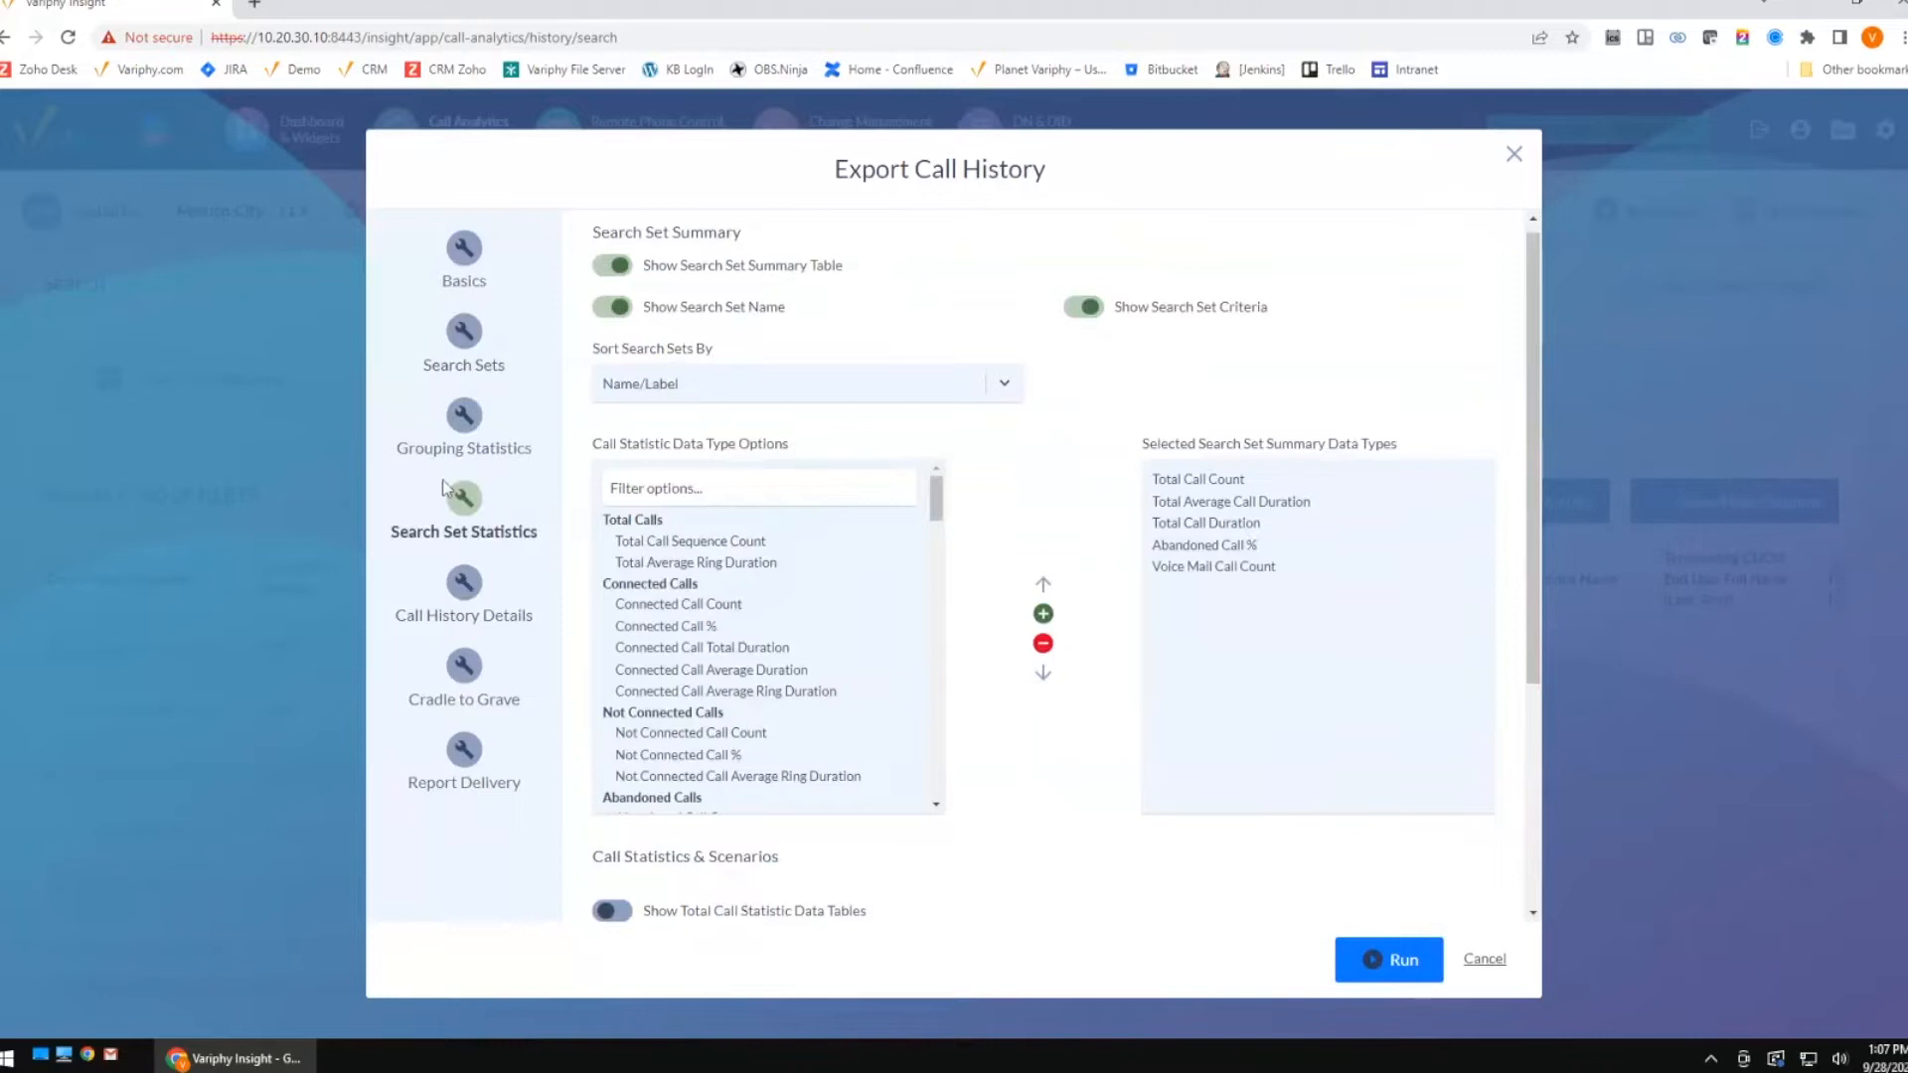
click(459, 427)
scroll(1125, 614, down, 5)
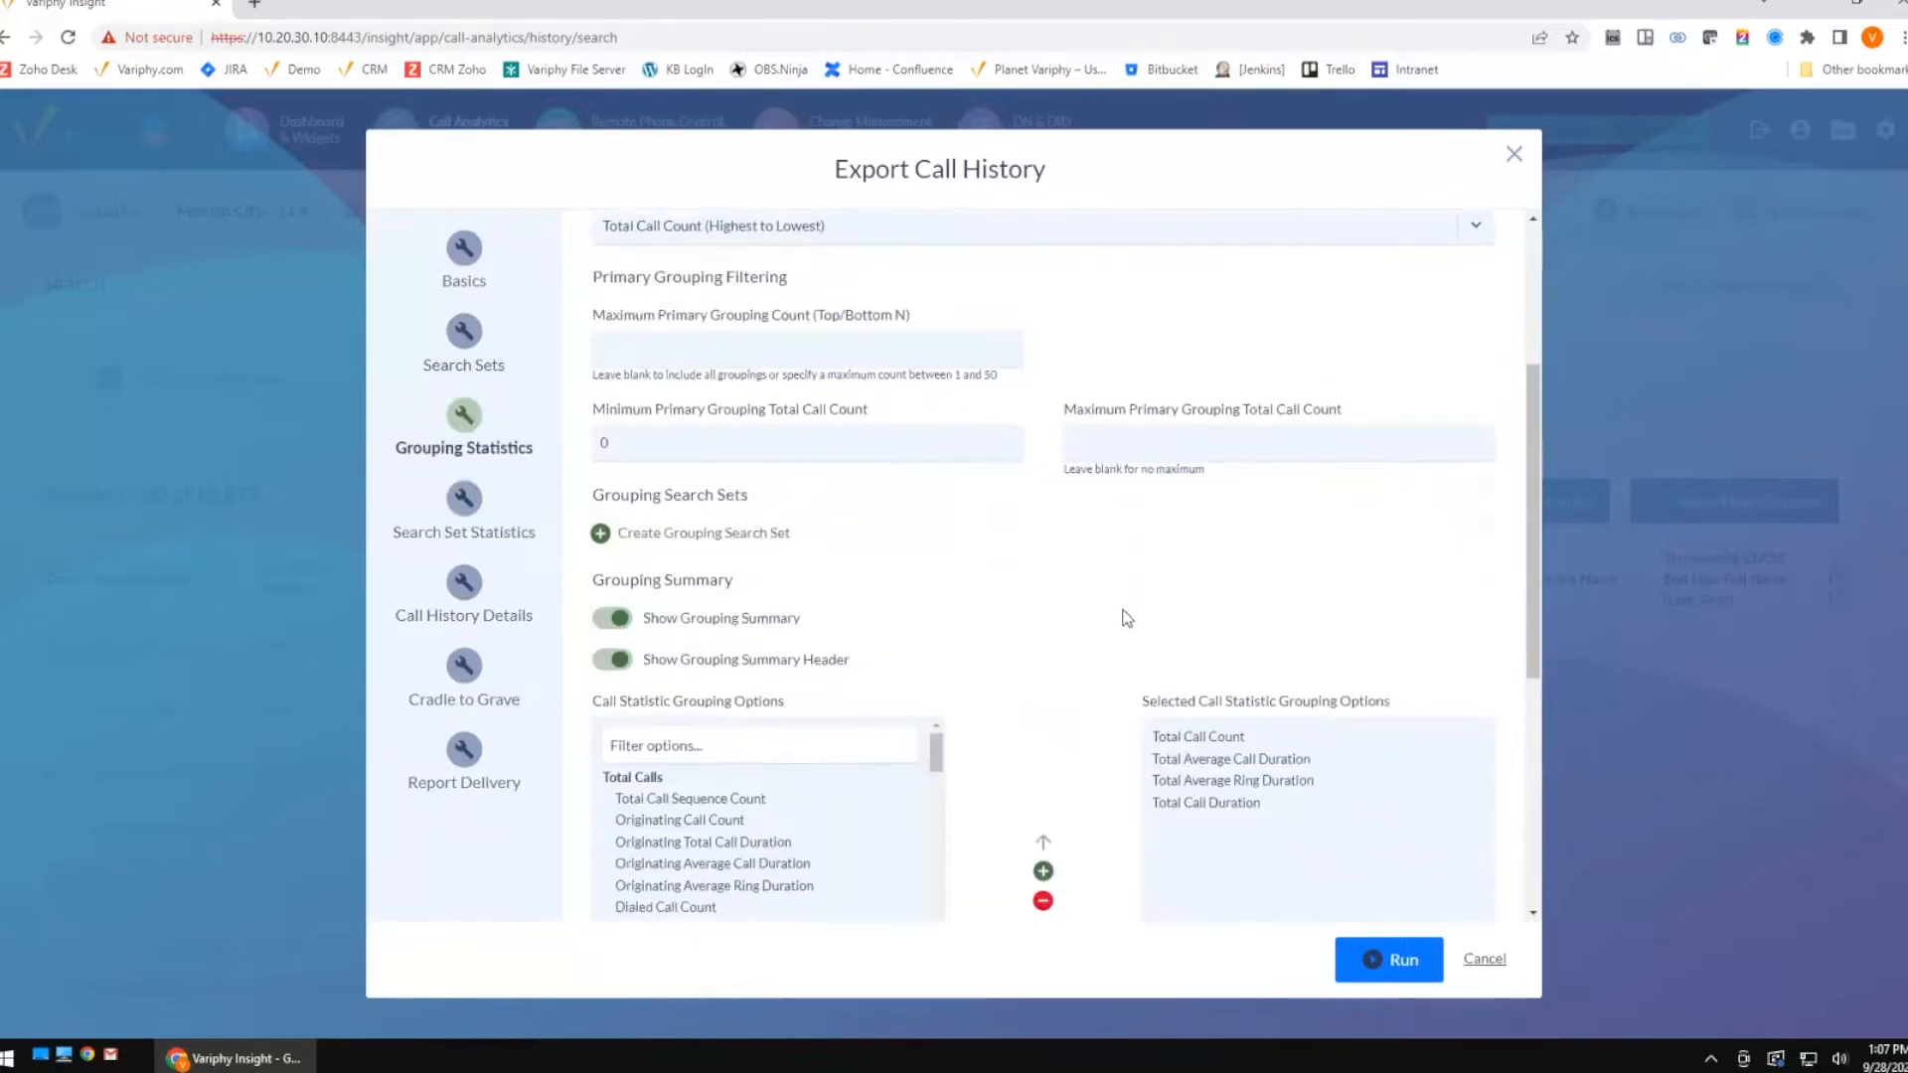
scroll(1010, 524, up, 6)
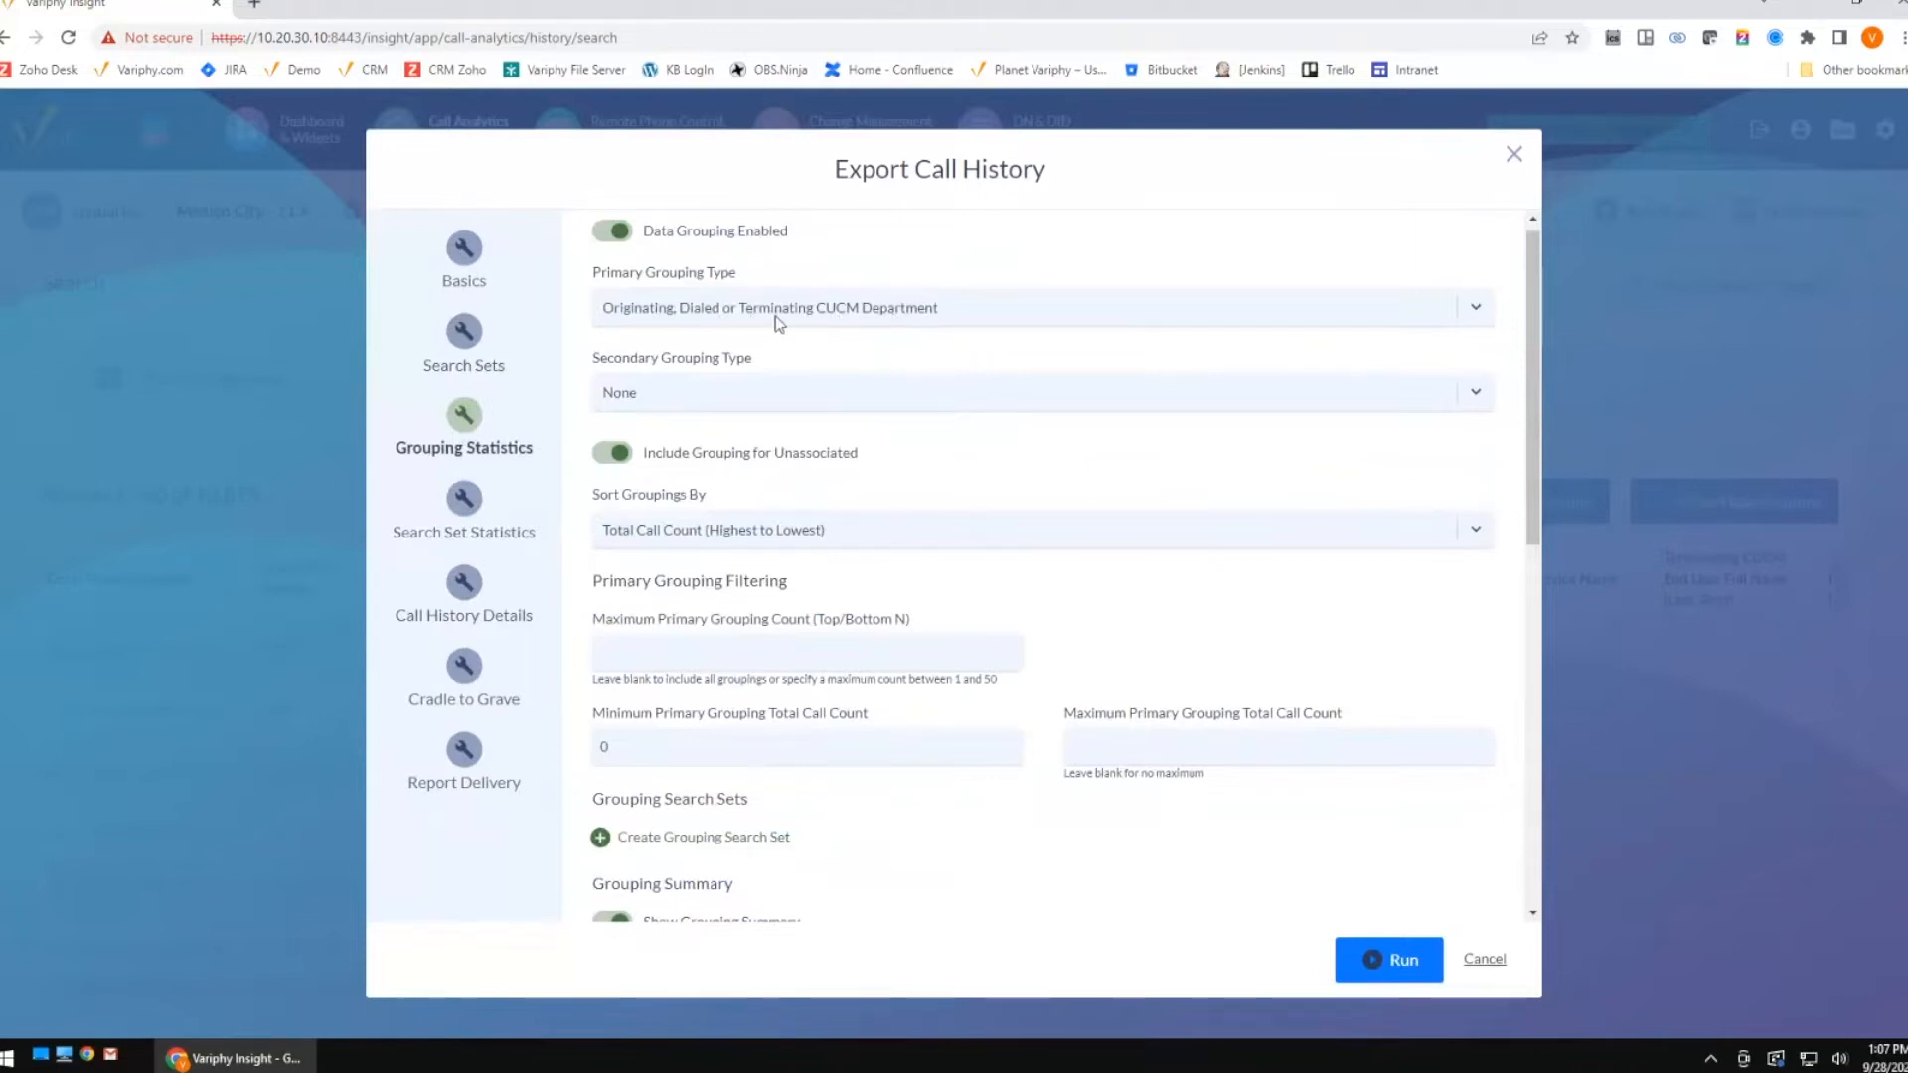
scroll(1071, 609, down, 5)
scroll(1142, 656, down, 1)
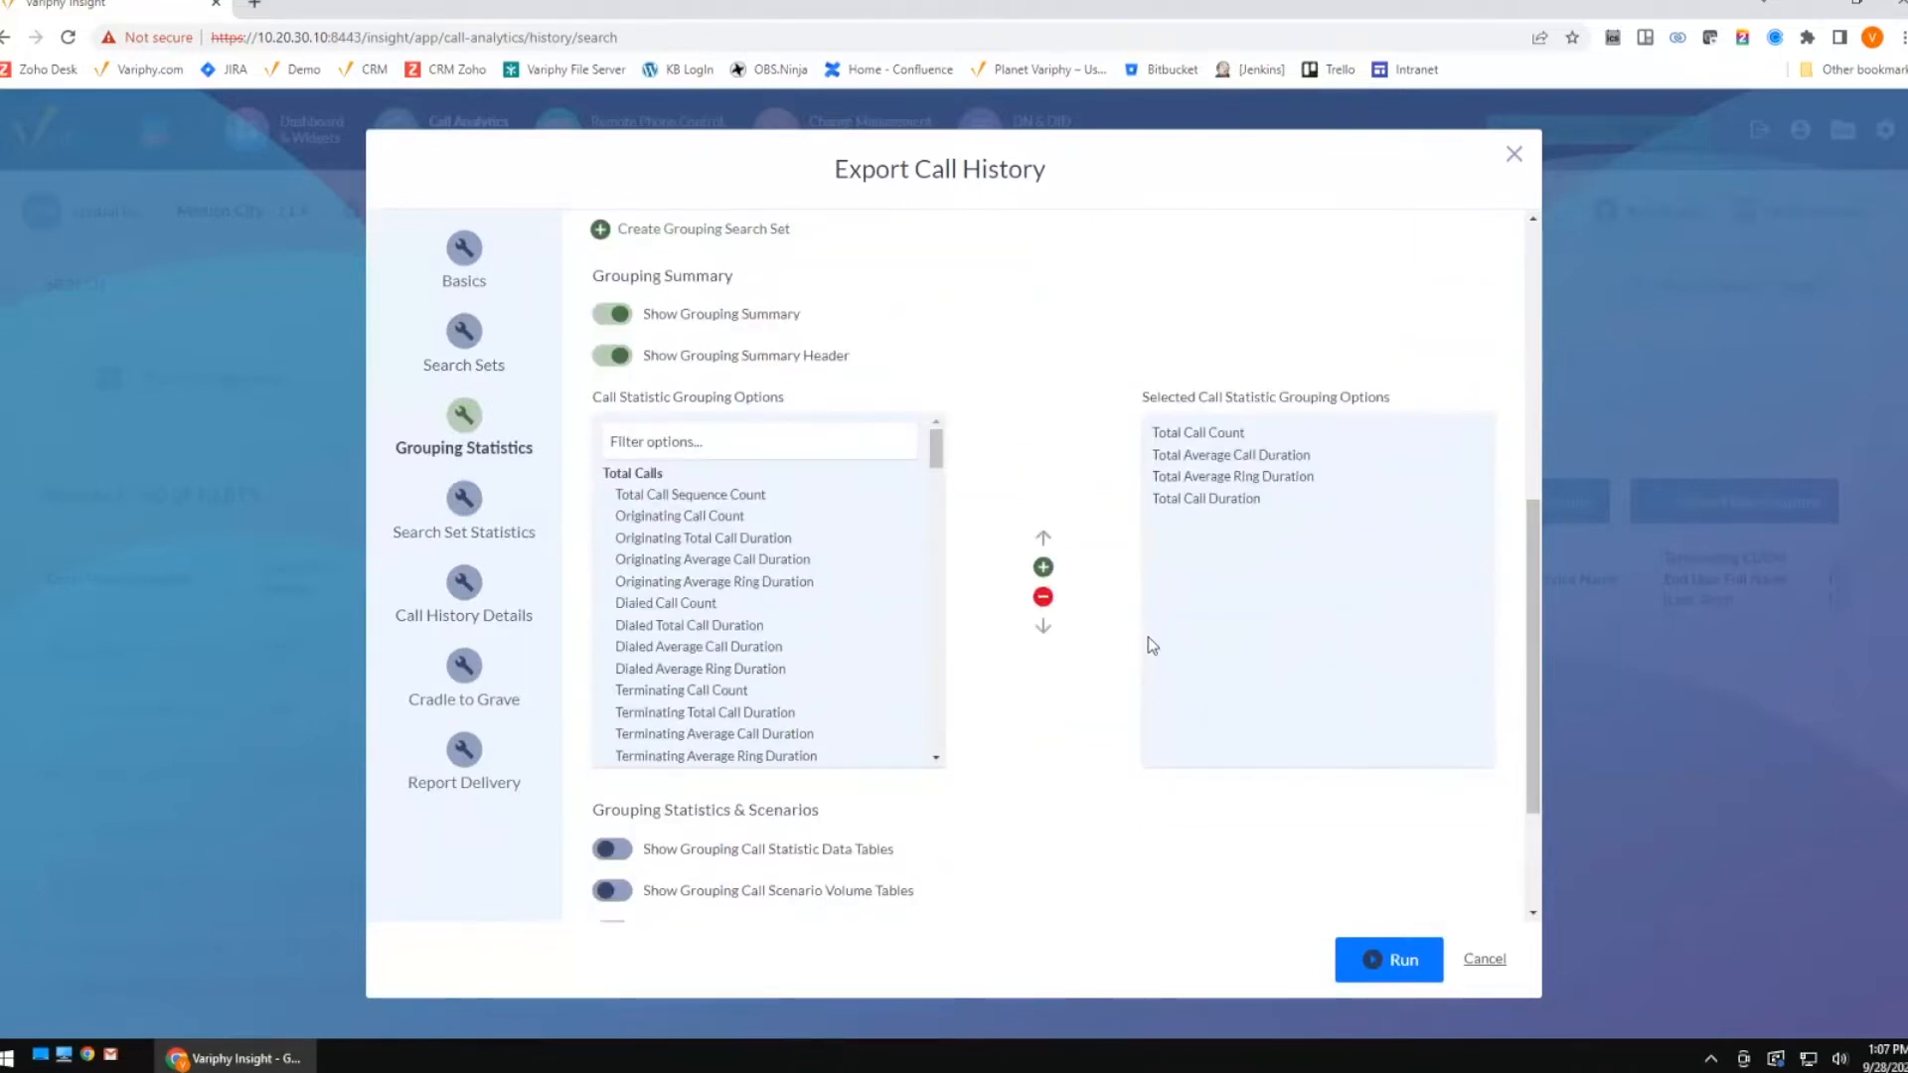
Add Originating Call Count to the selected grouping statistics and place it directly after Total Call Count.
click(1202, 437)
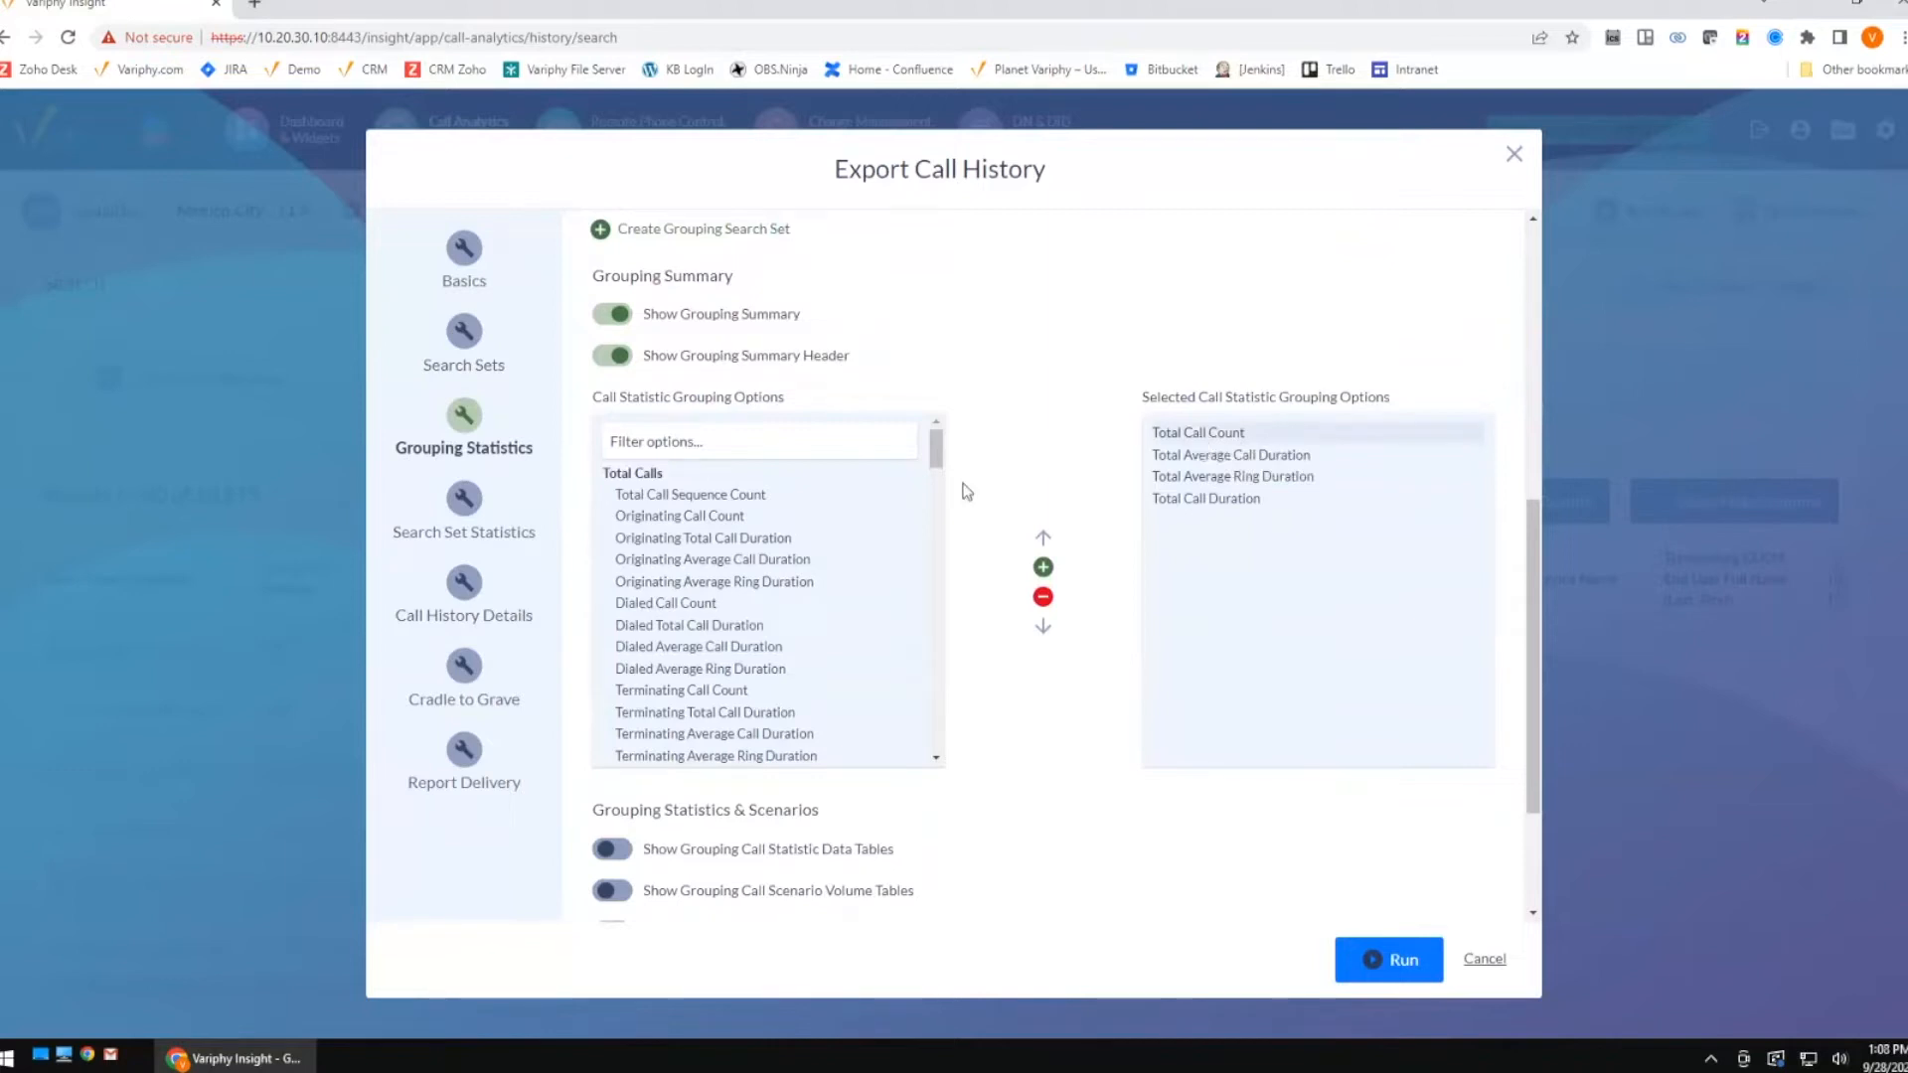
click(706, 516)
click(1042, 568)
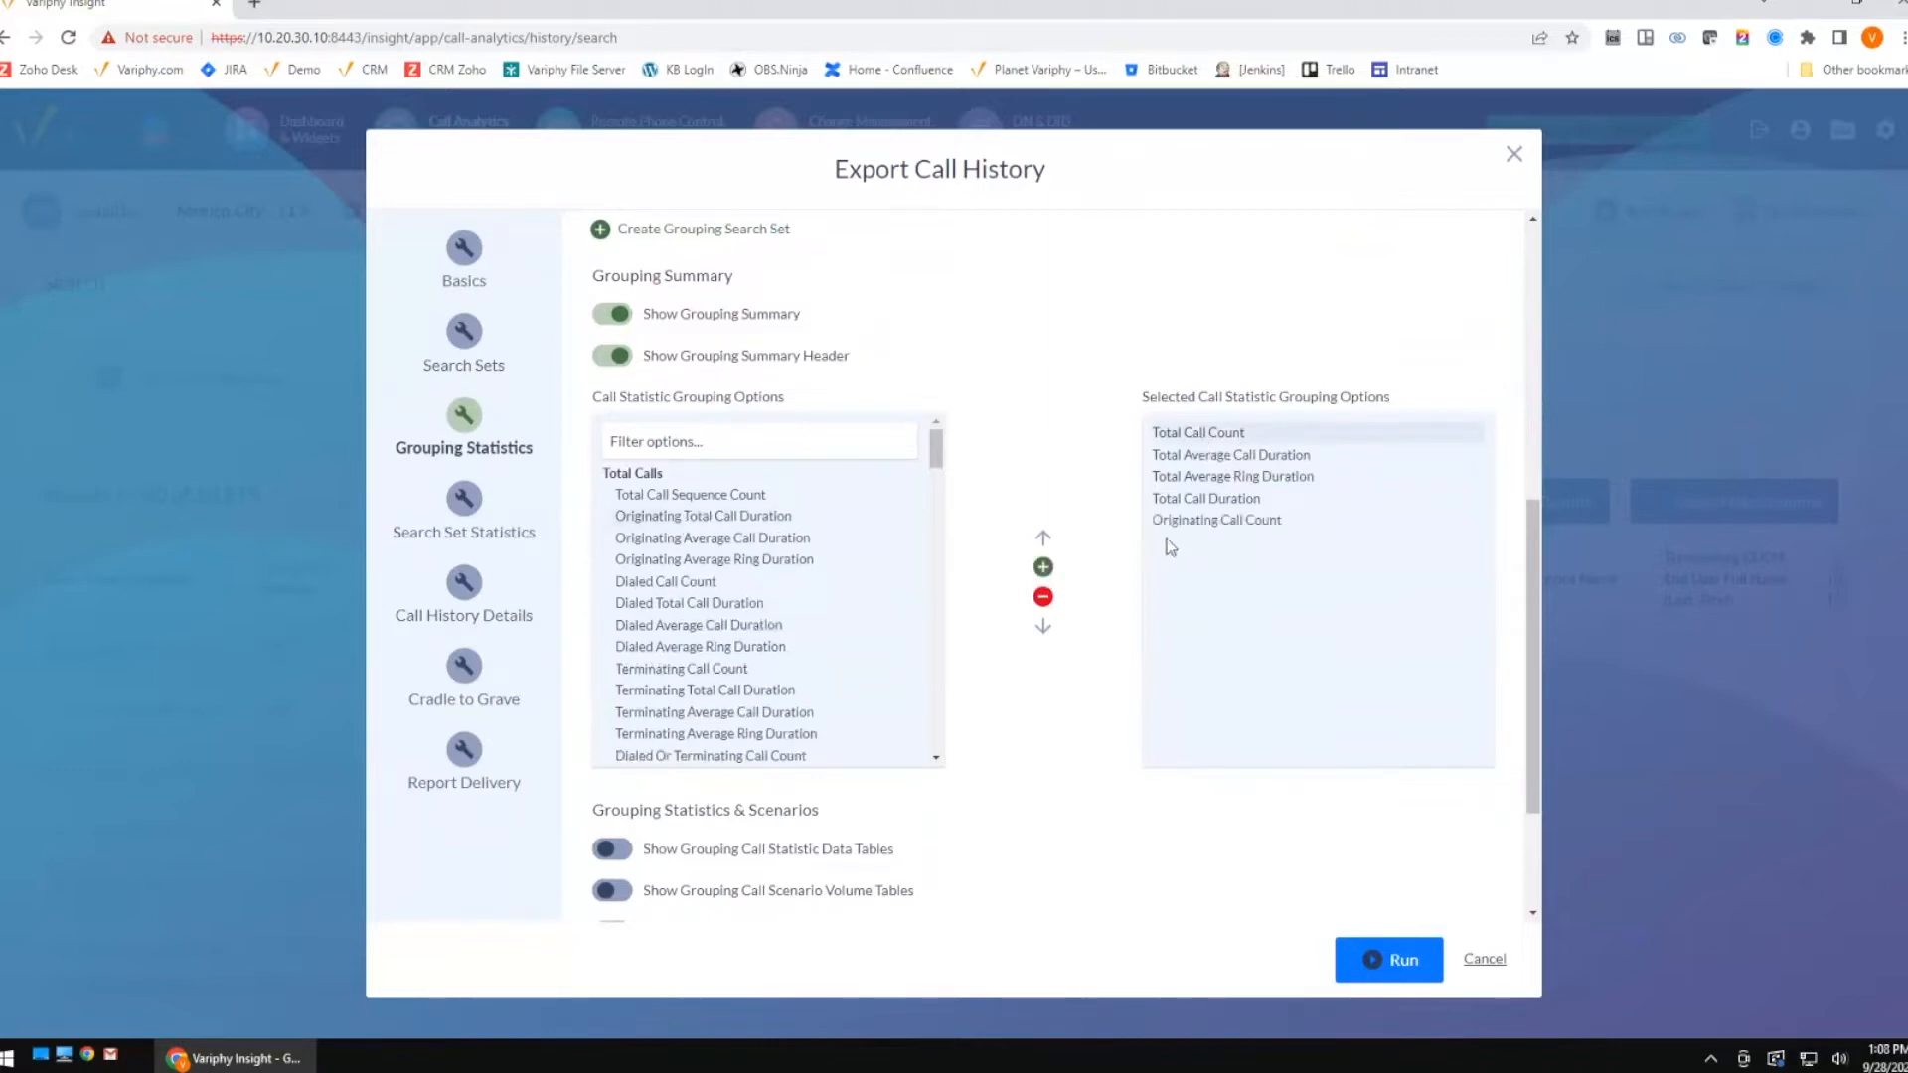
click(1187, 520)
click(1043, 539)
double_click(1043, 539)
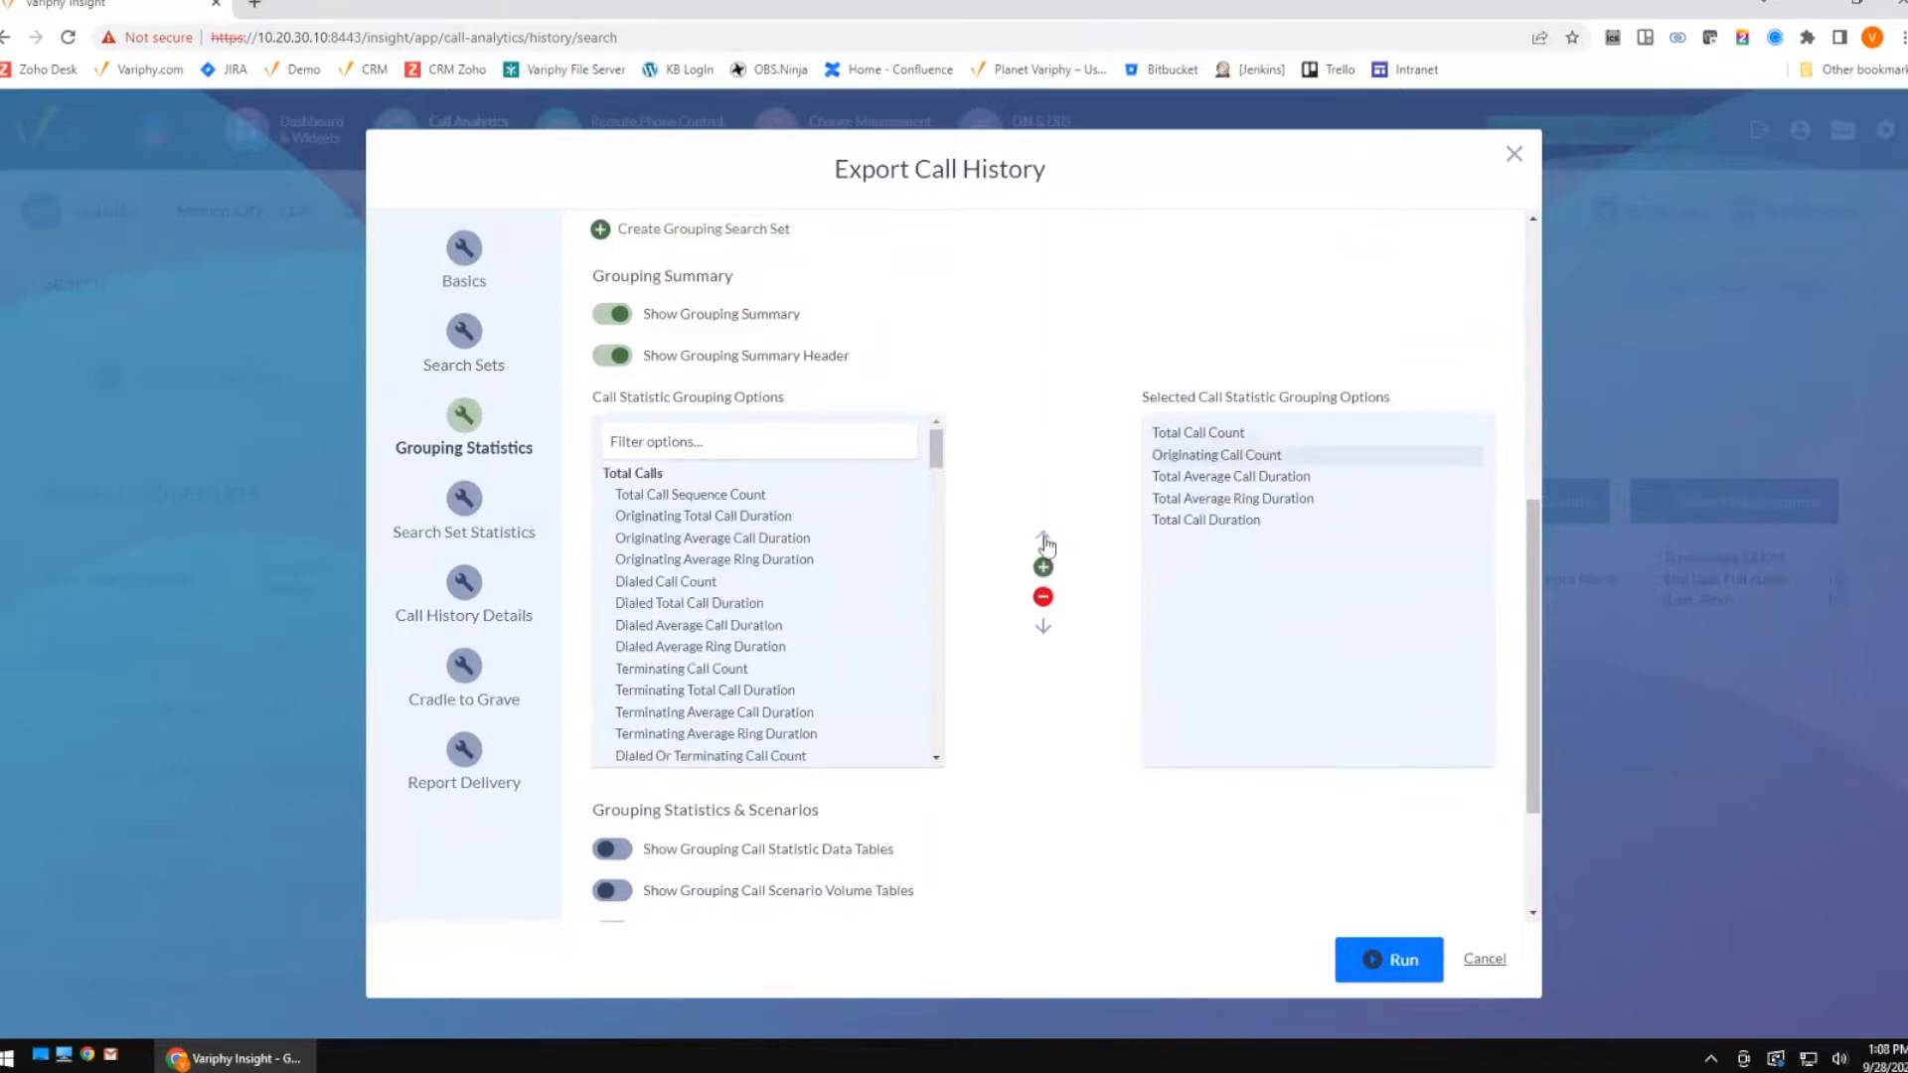
Add Dialed Call Count to the selected grouping statistics and place it directly after Originating Call Count.
click(806, 585)
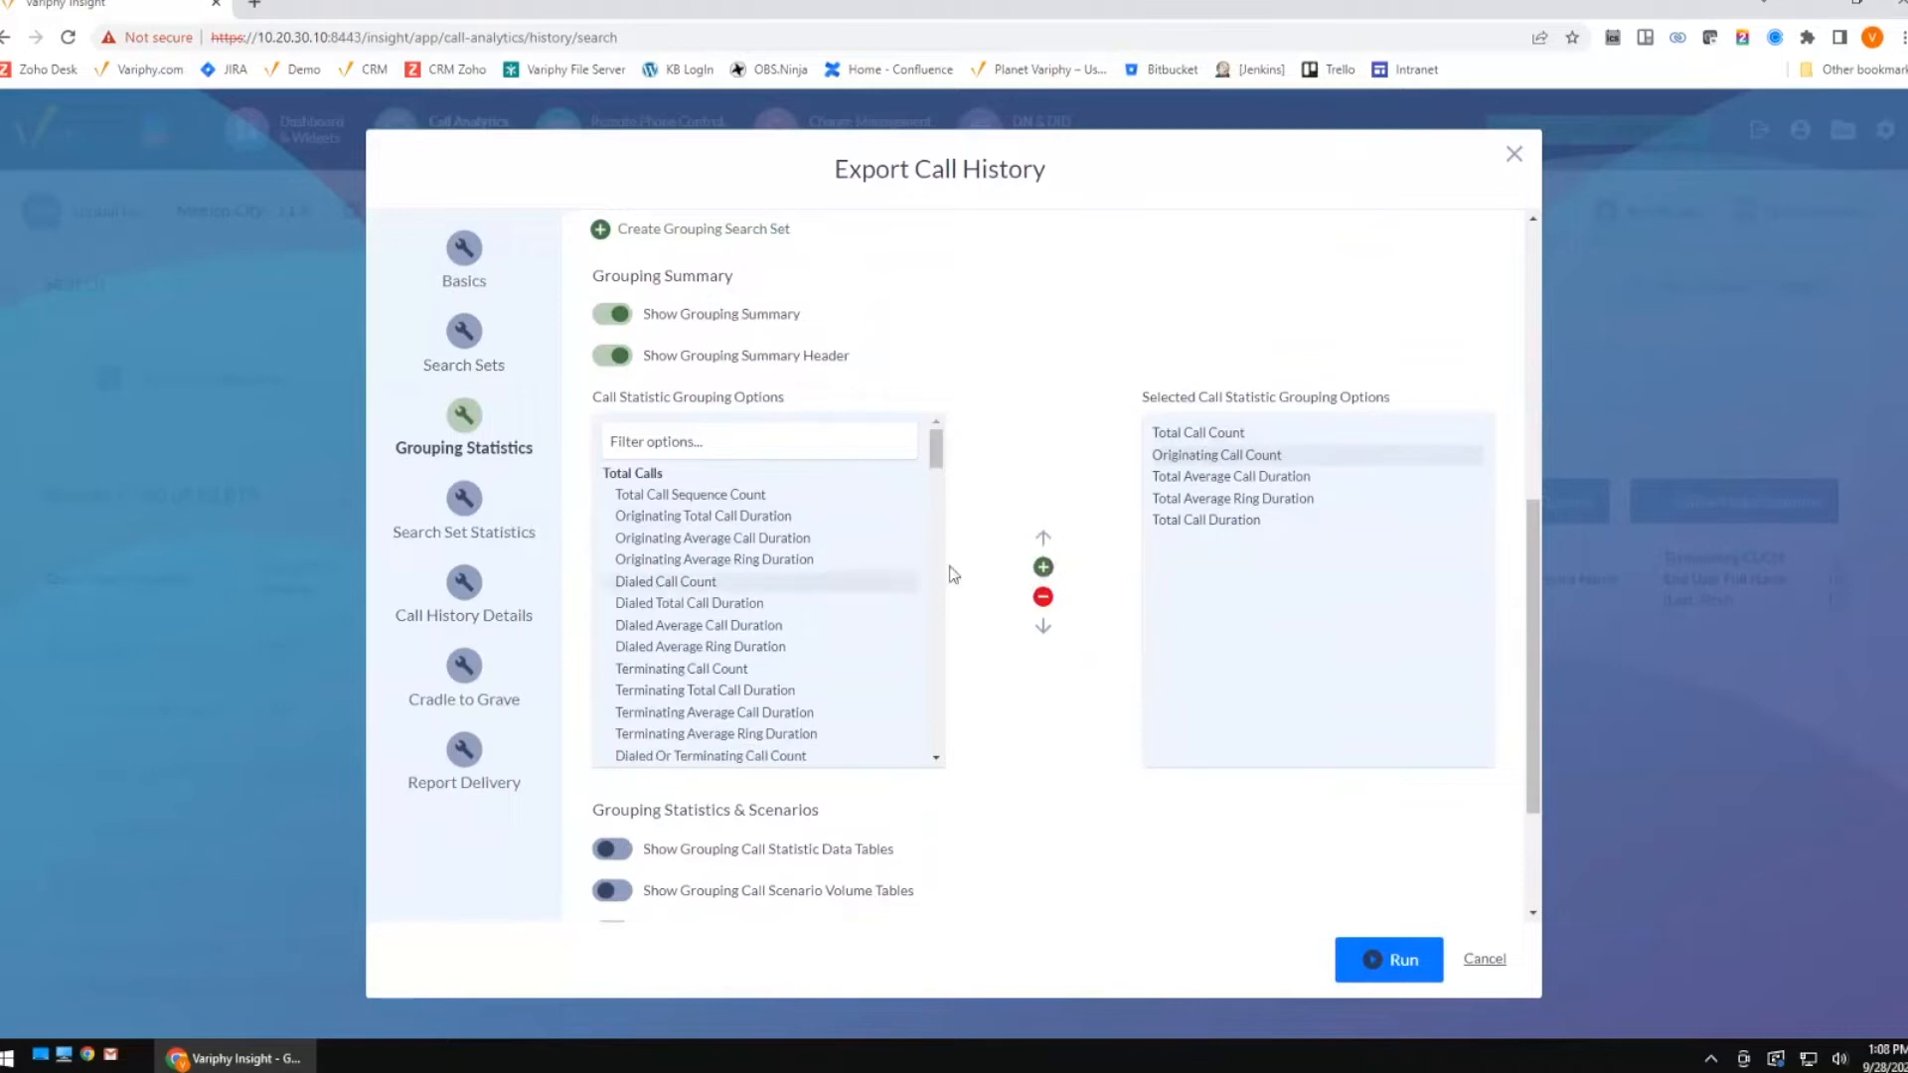
click(1042, 567)
click(1187, 542)
triple_click(1044, 542)
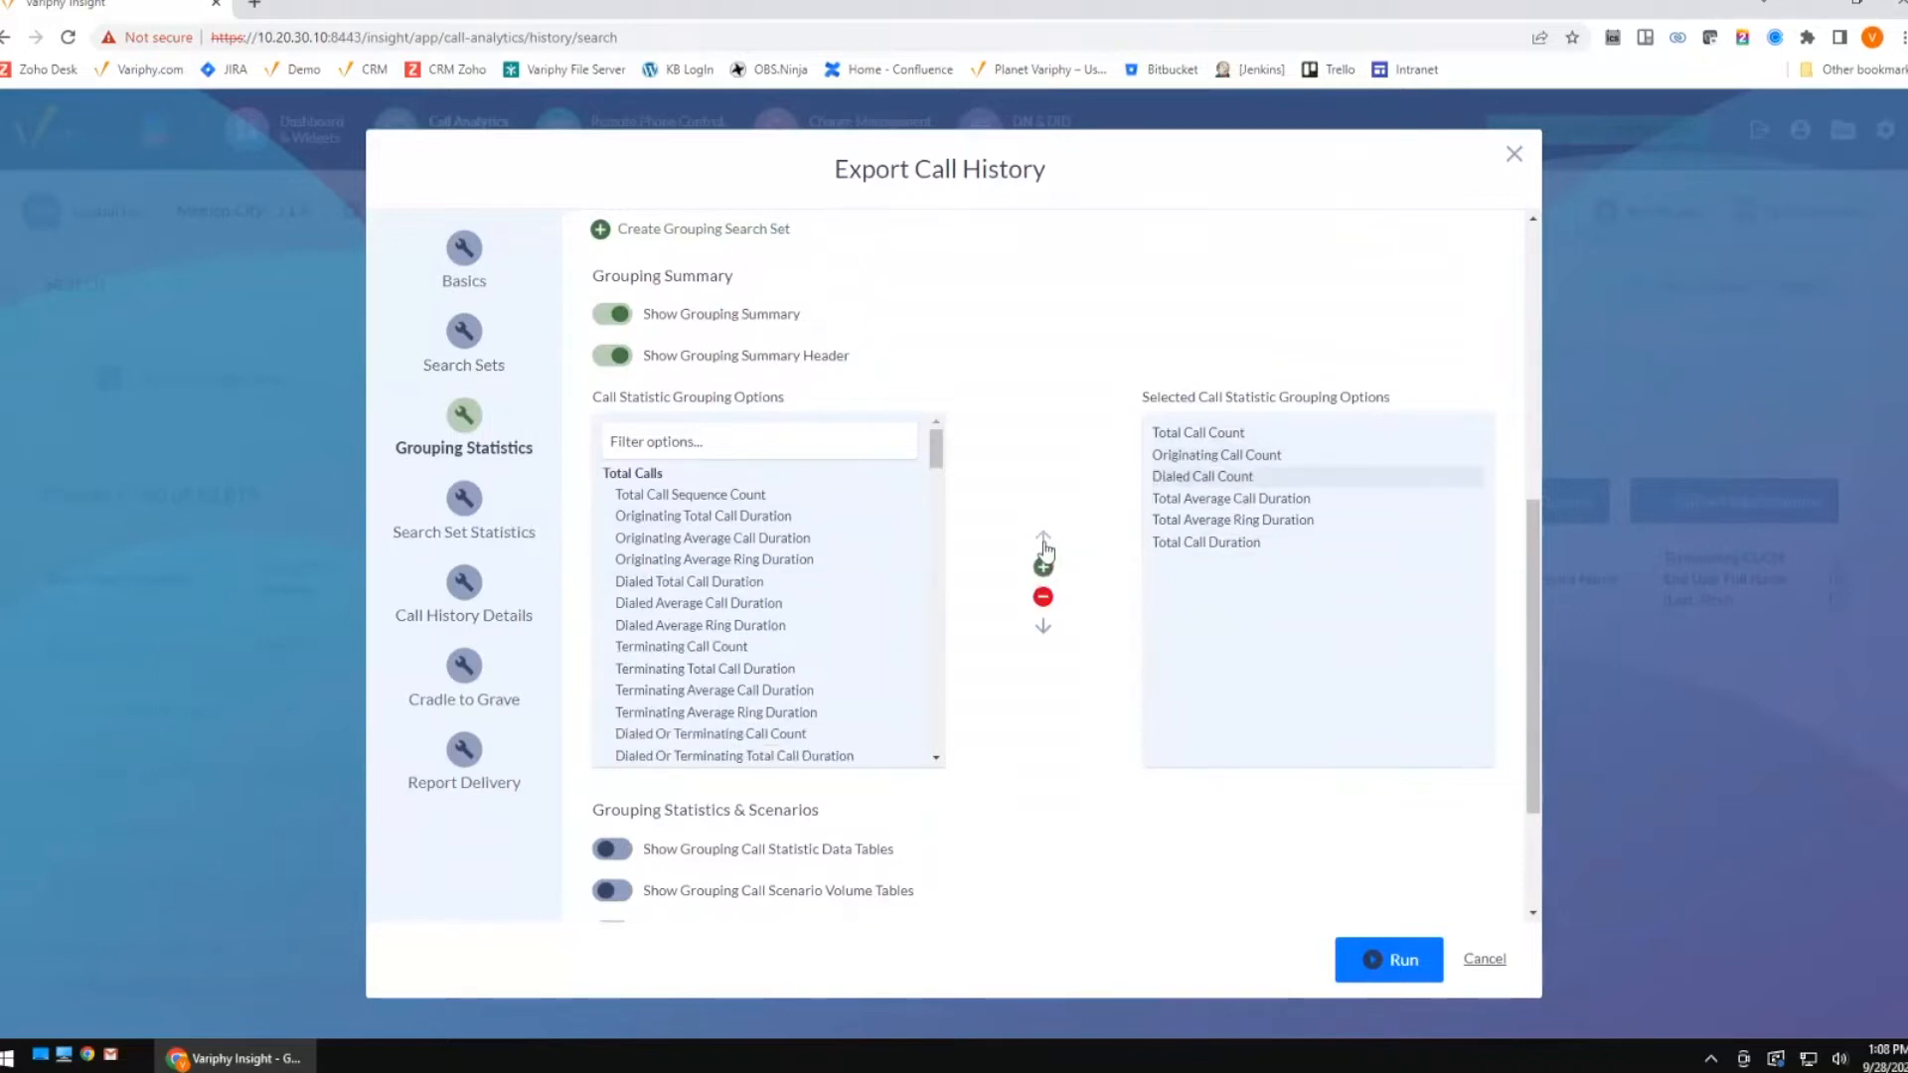
Add Terminating Call Count to the selected grouping statistics and place it directly after Dialed Call Count.
click(855, 646)
click(1042, 567)
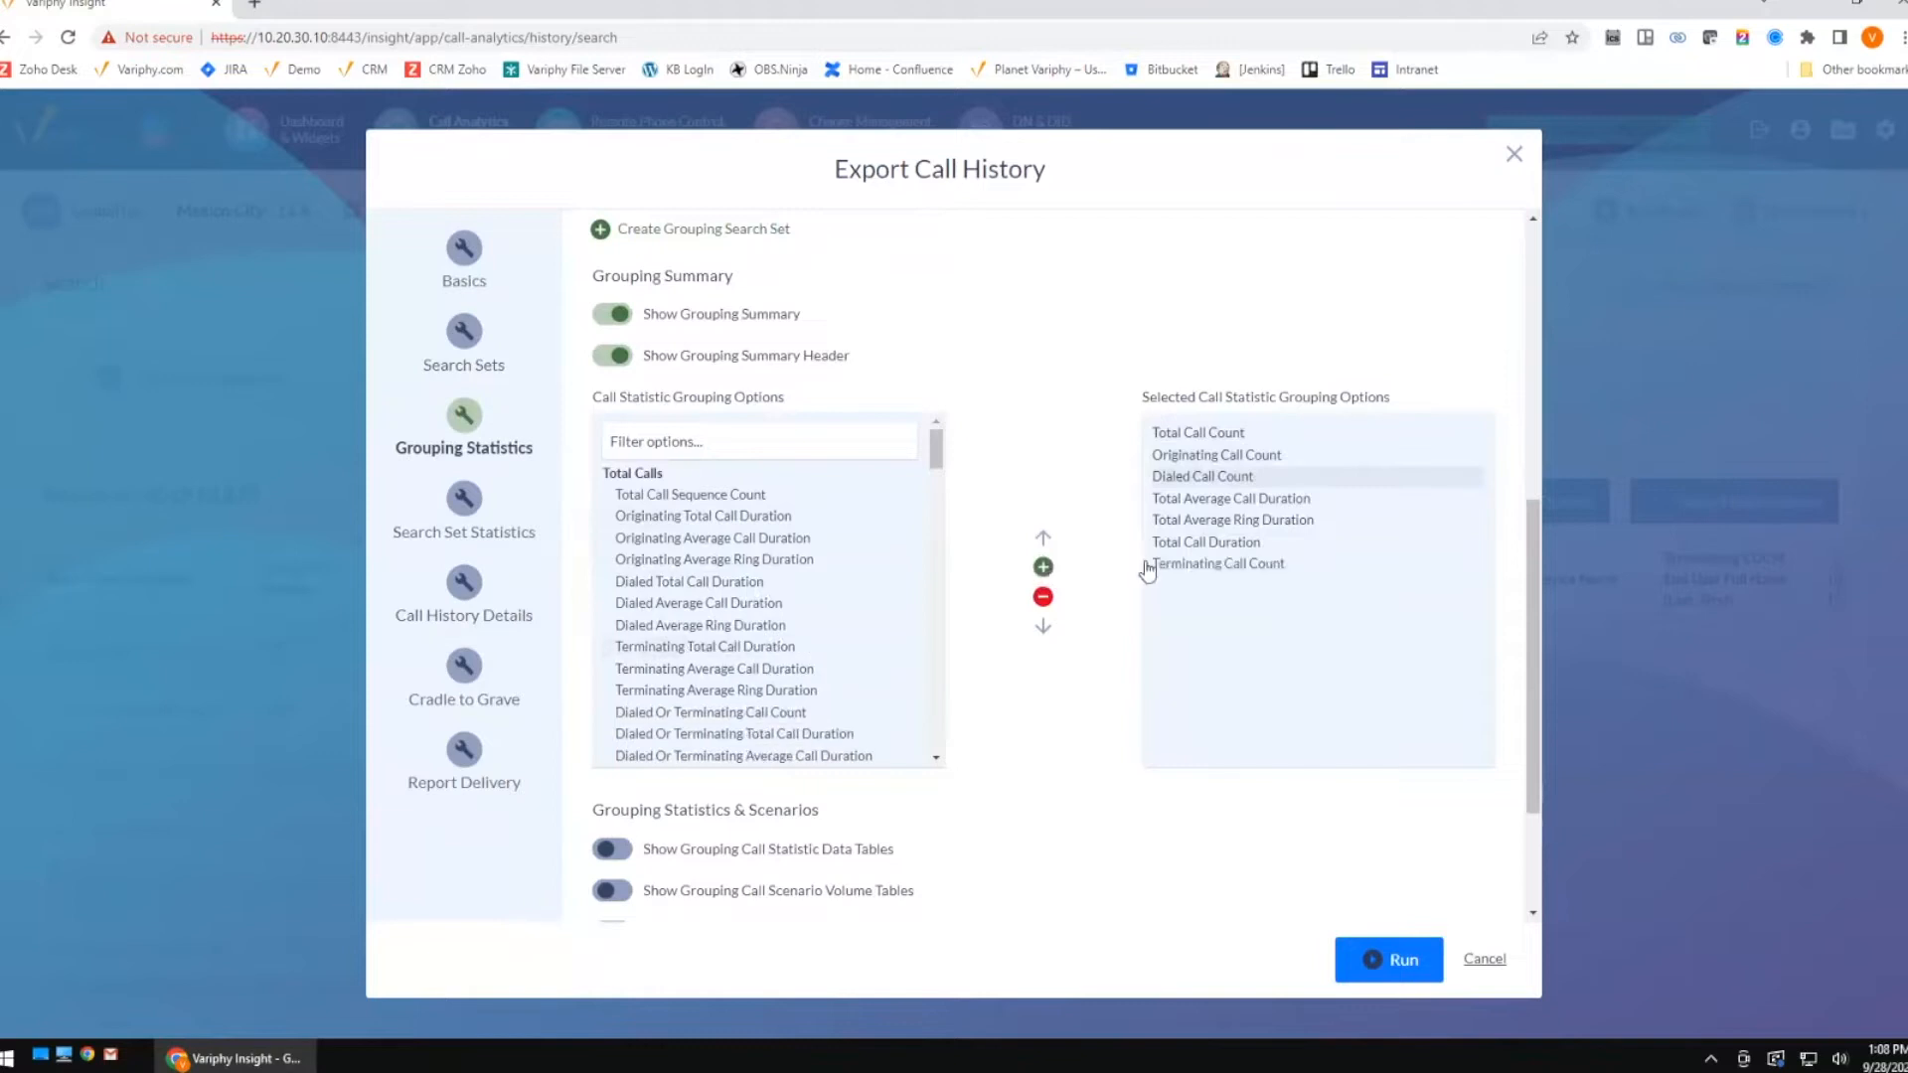
click(1180, 564)
double_click(1042, 540)
click(1042, 540)
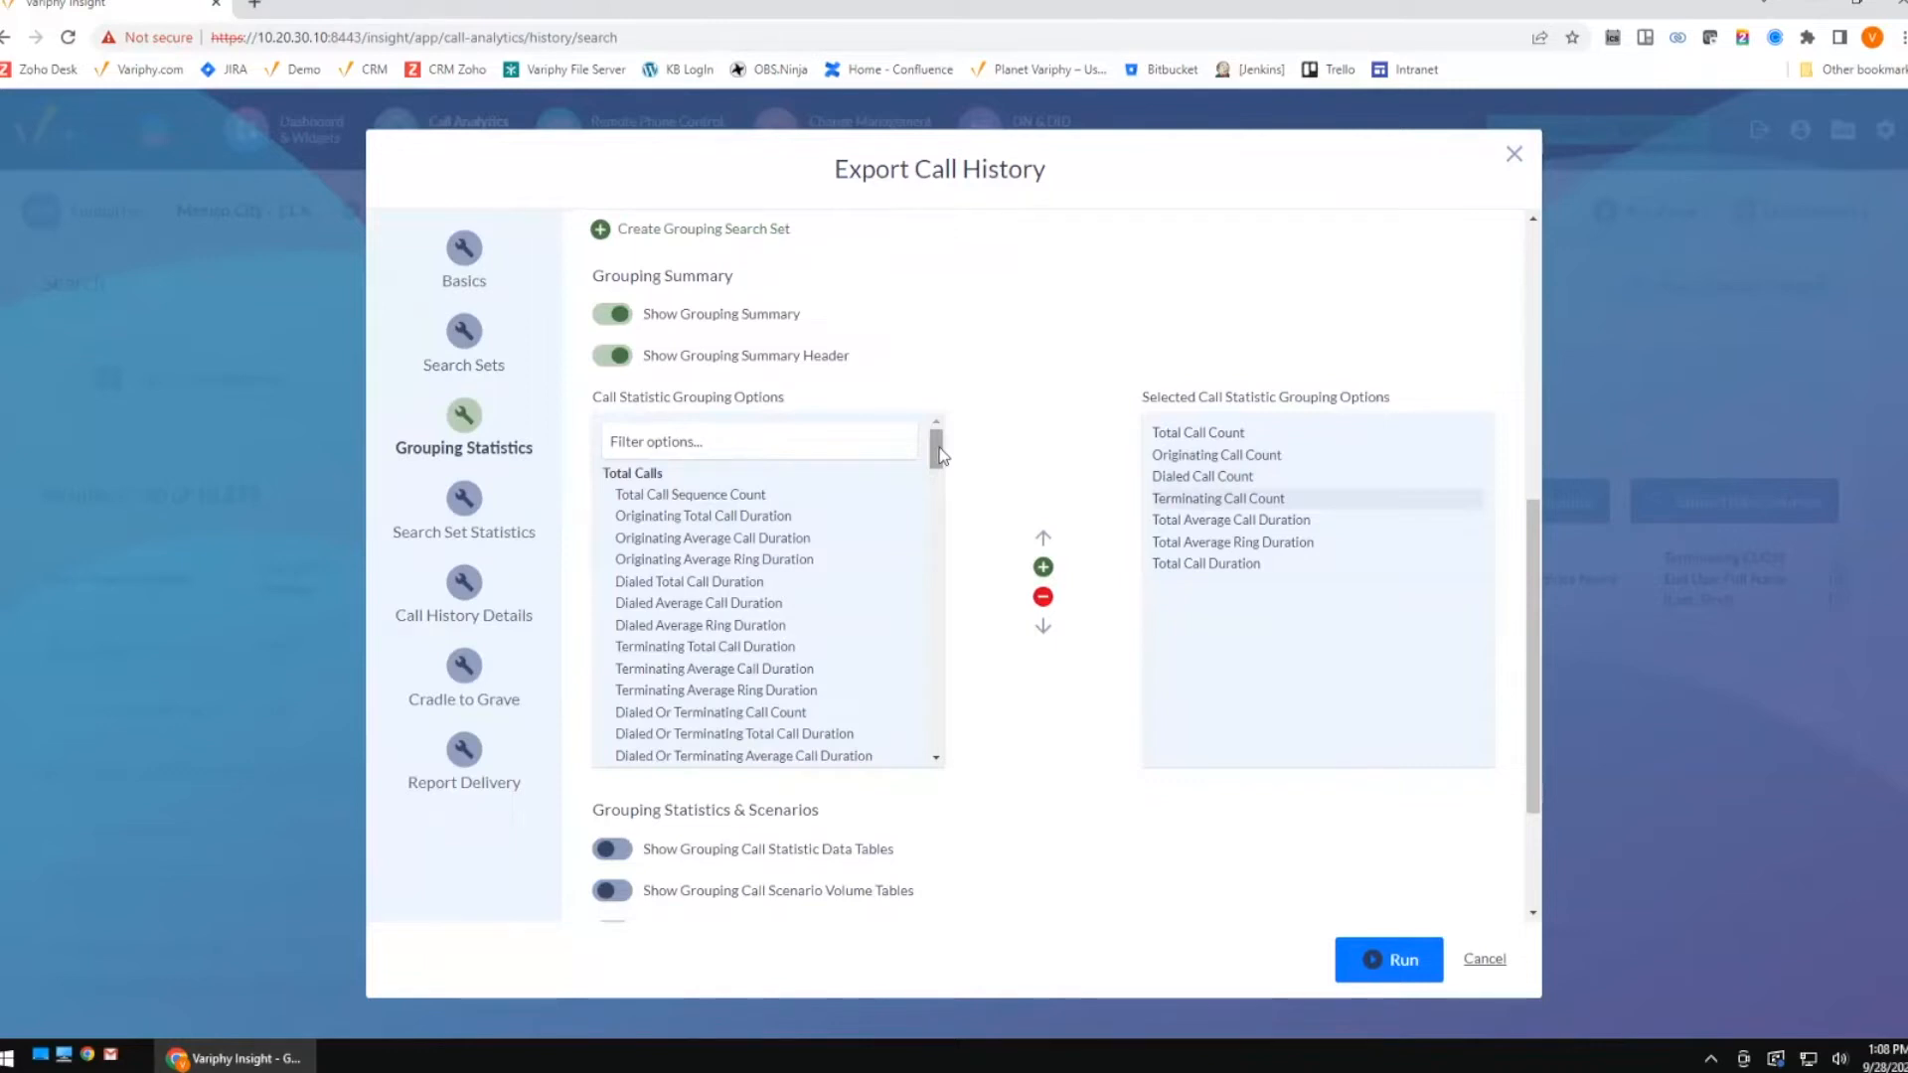
Add Answered Call %, Abandoned Call % and Voice Mail Call % together to the selected grouping statistics.
drag(939, 455, 940, 519)
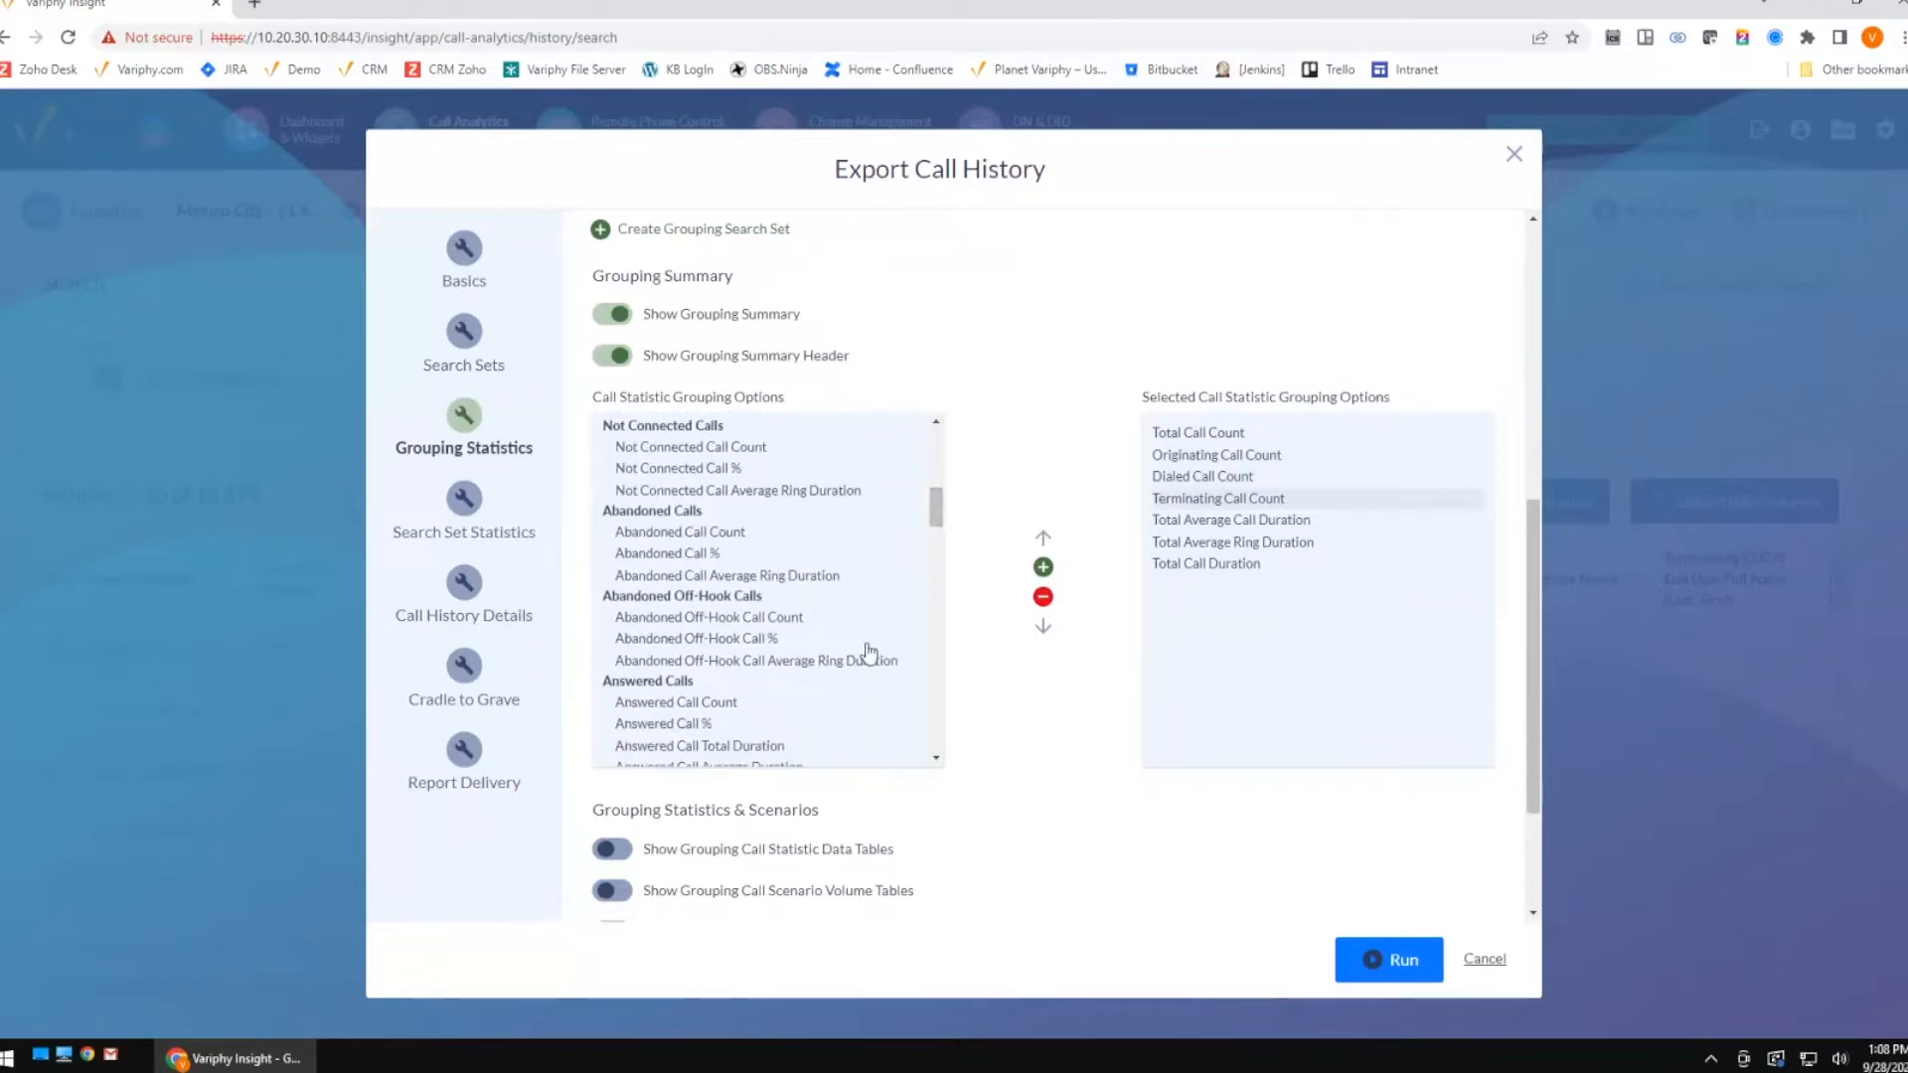
click(687, 725)
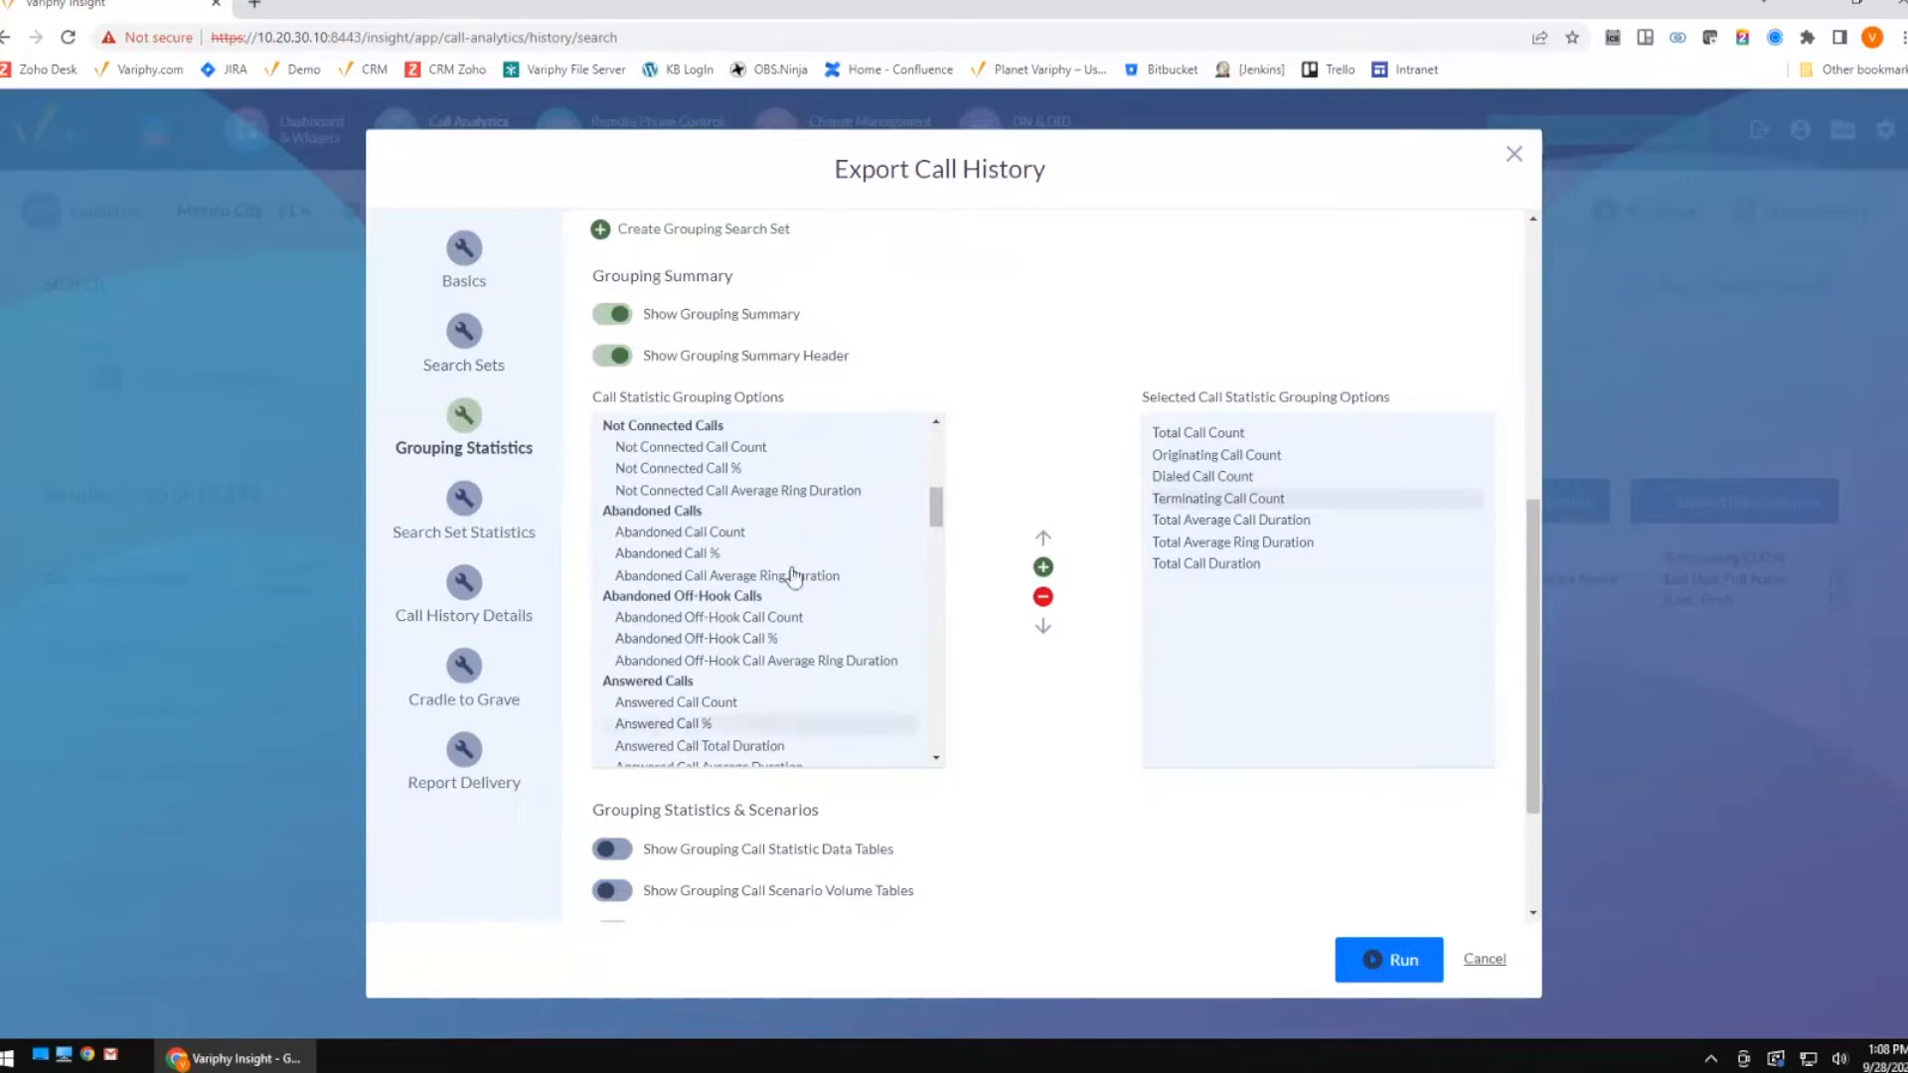
ctrl+click(692, 554)
scroll(805, 611, down, 3)
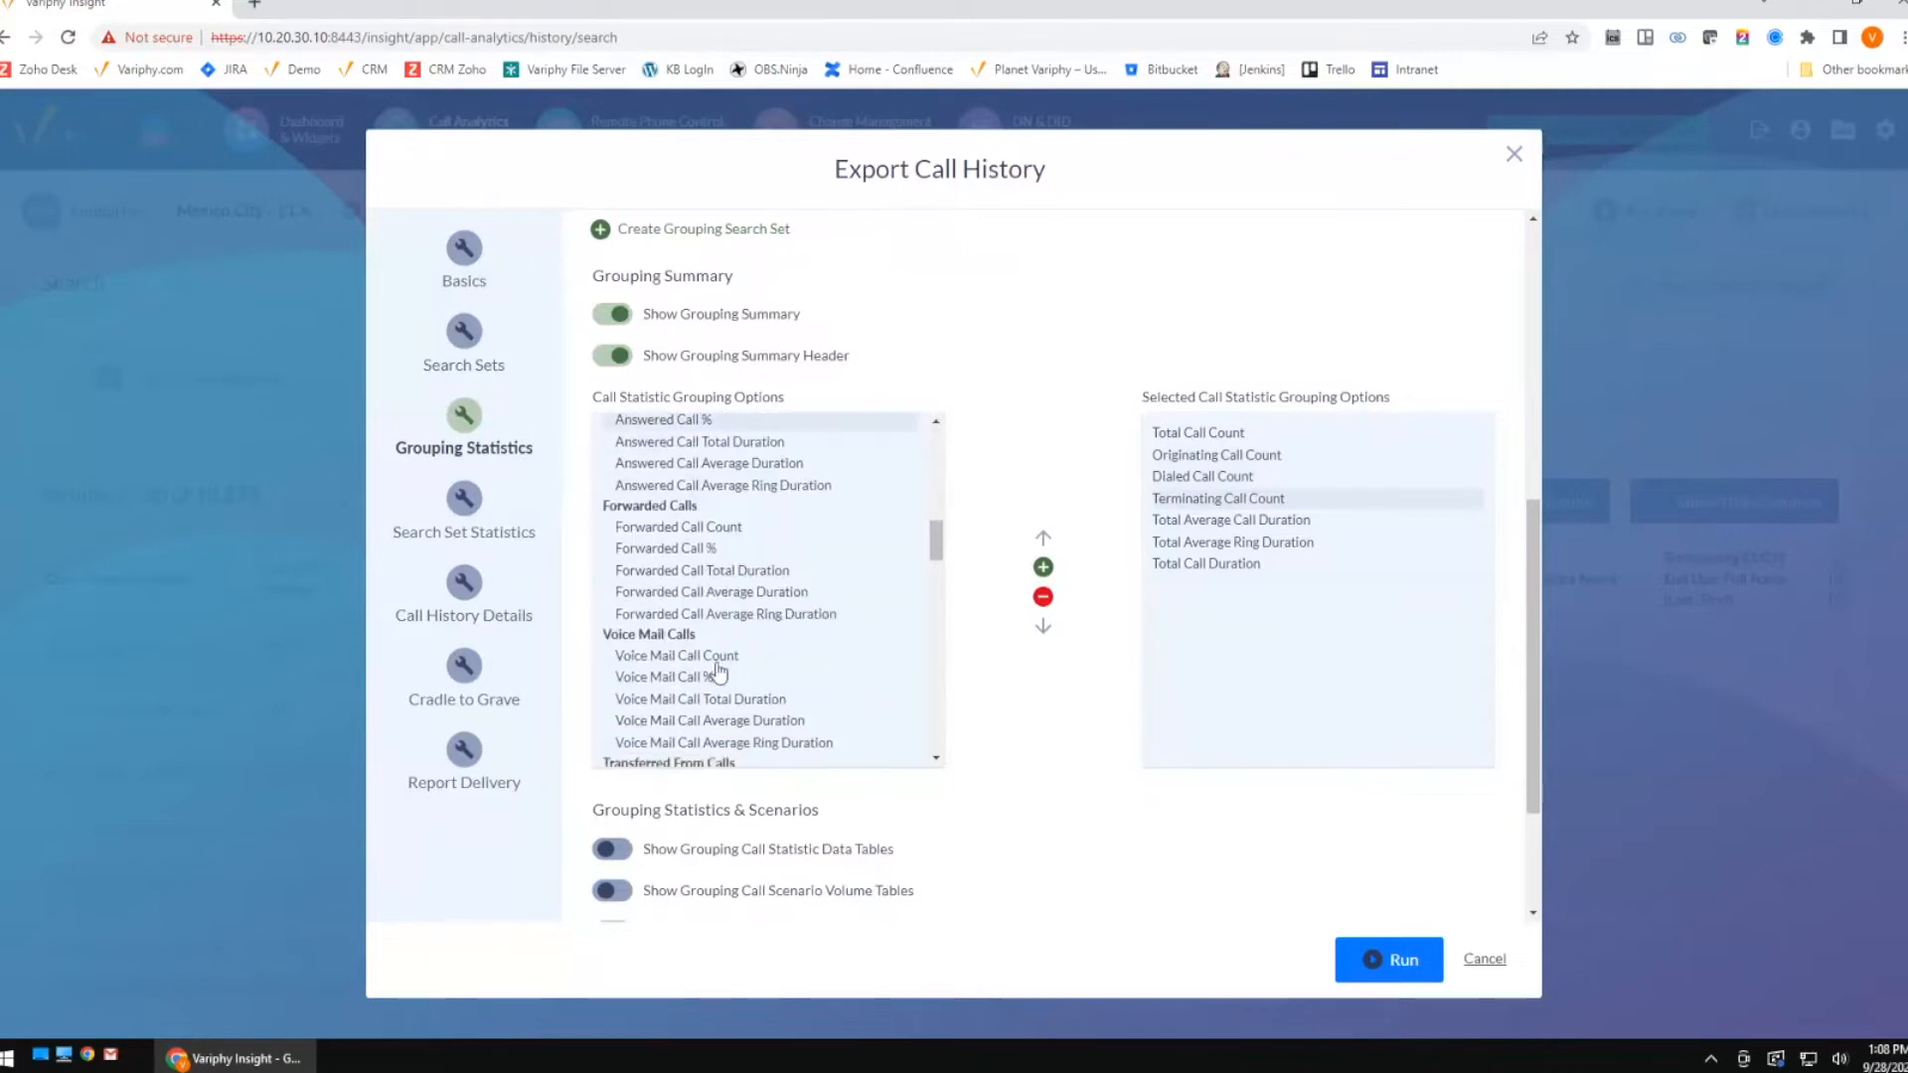
click(1043, 566)
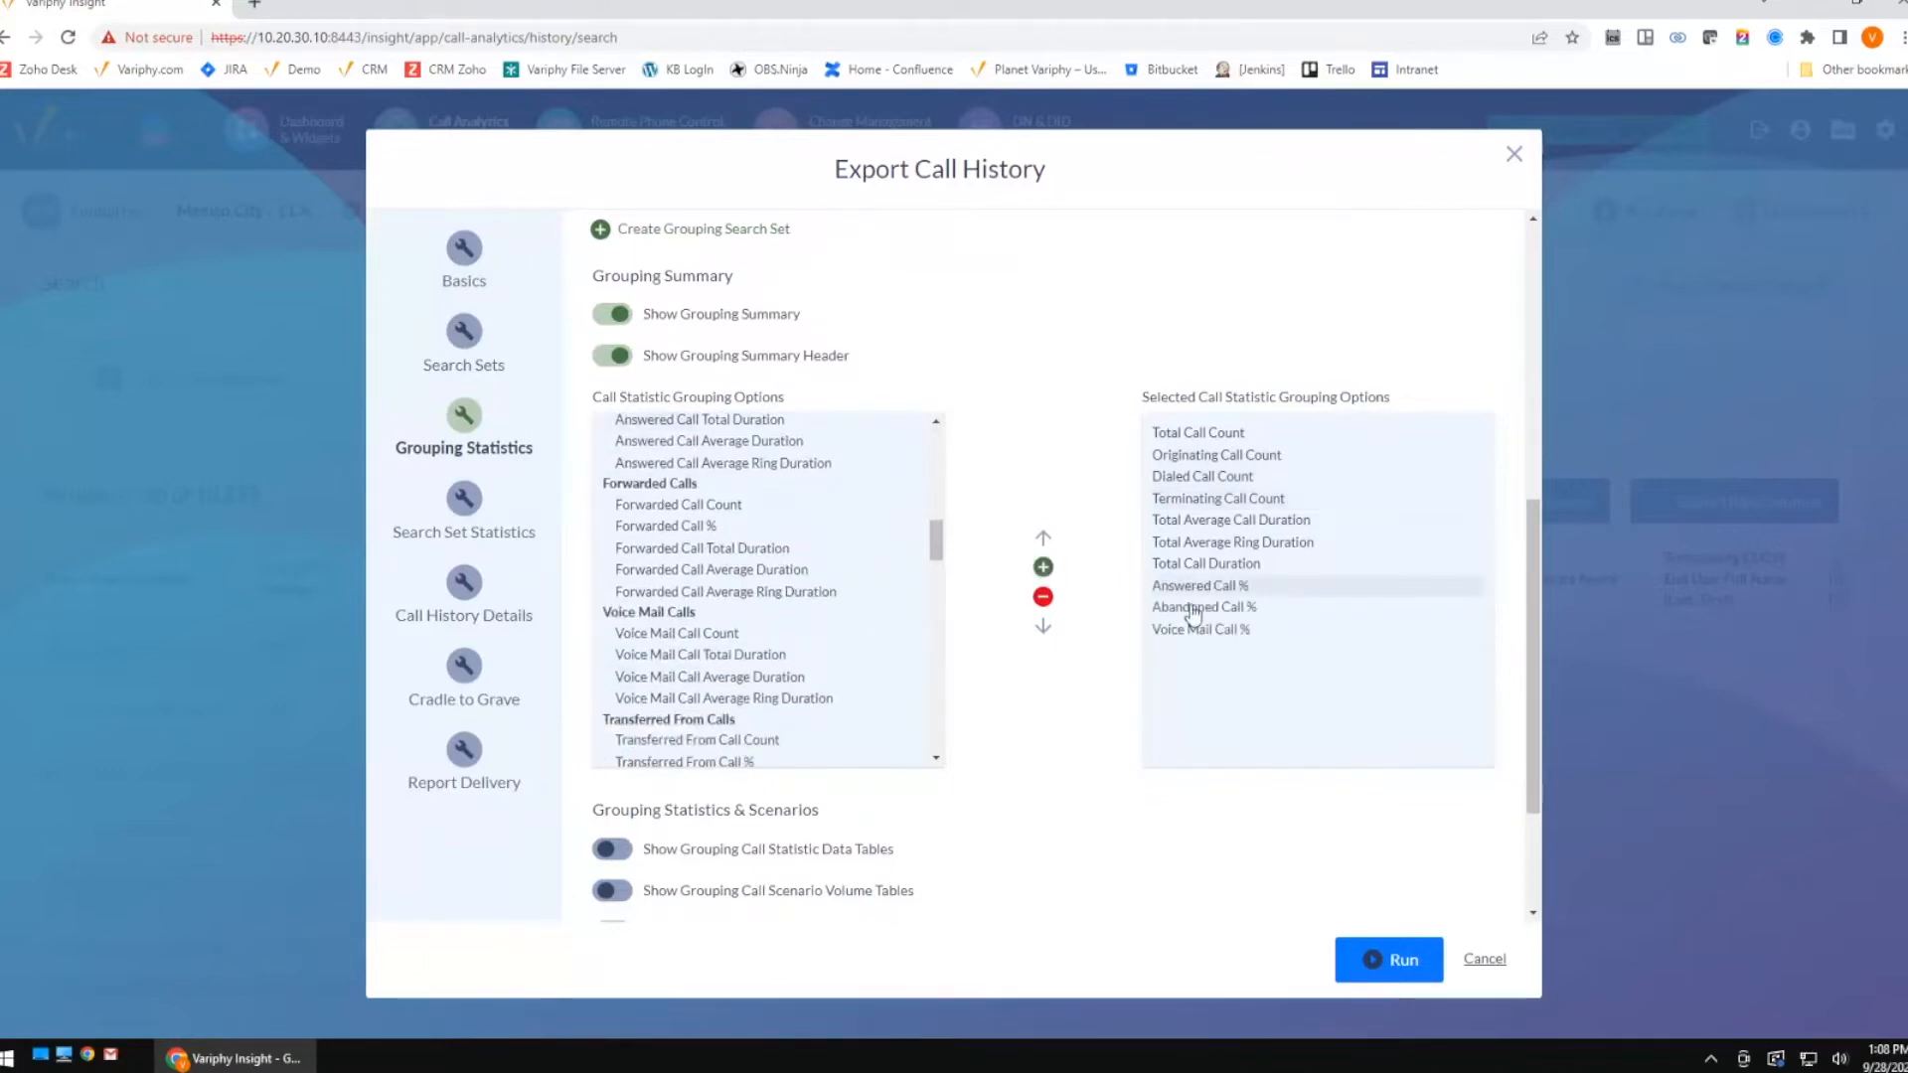
Move the three percentage statistics up together so they sit directly after Terminating Call Count.
drag(1206, 589, 1180, 632)
click(1042, 537)
click(1042, 538)
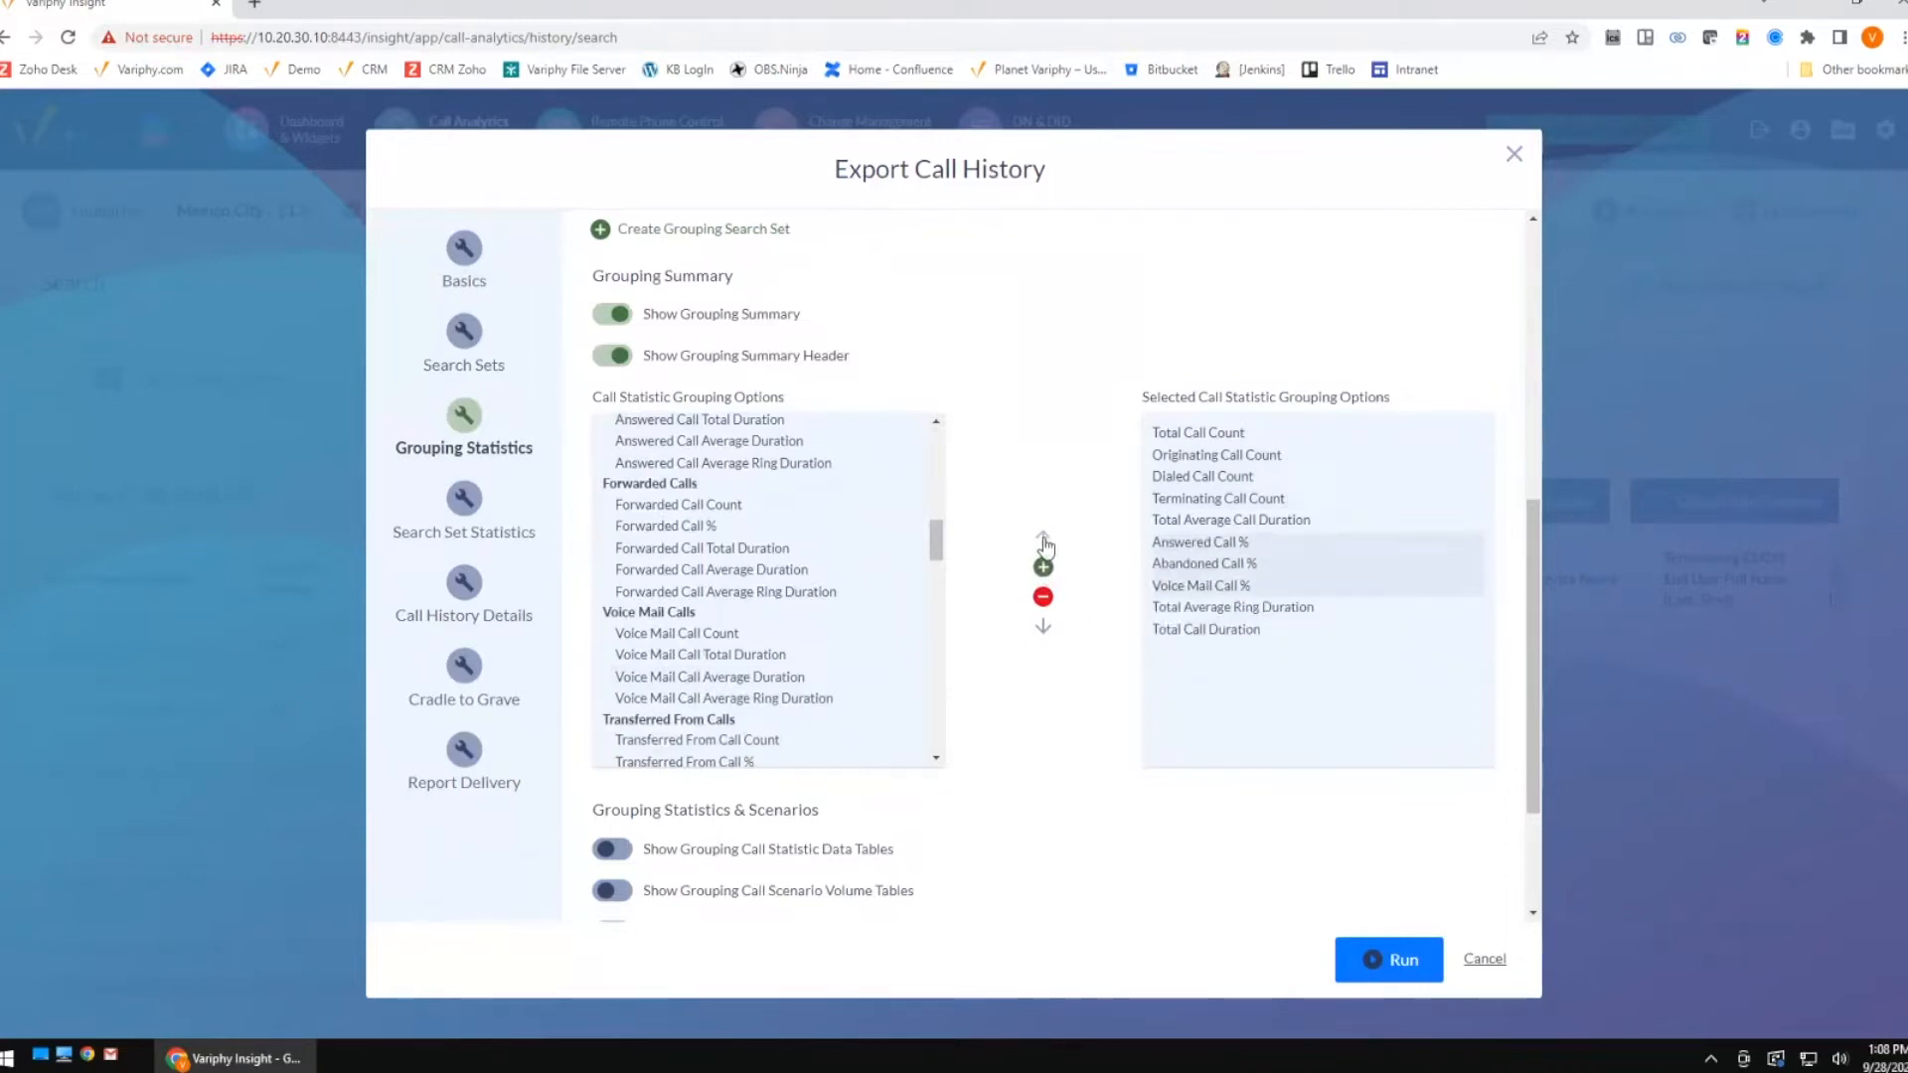
click(1042, 537)
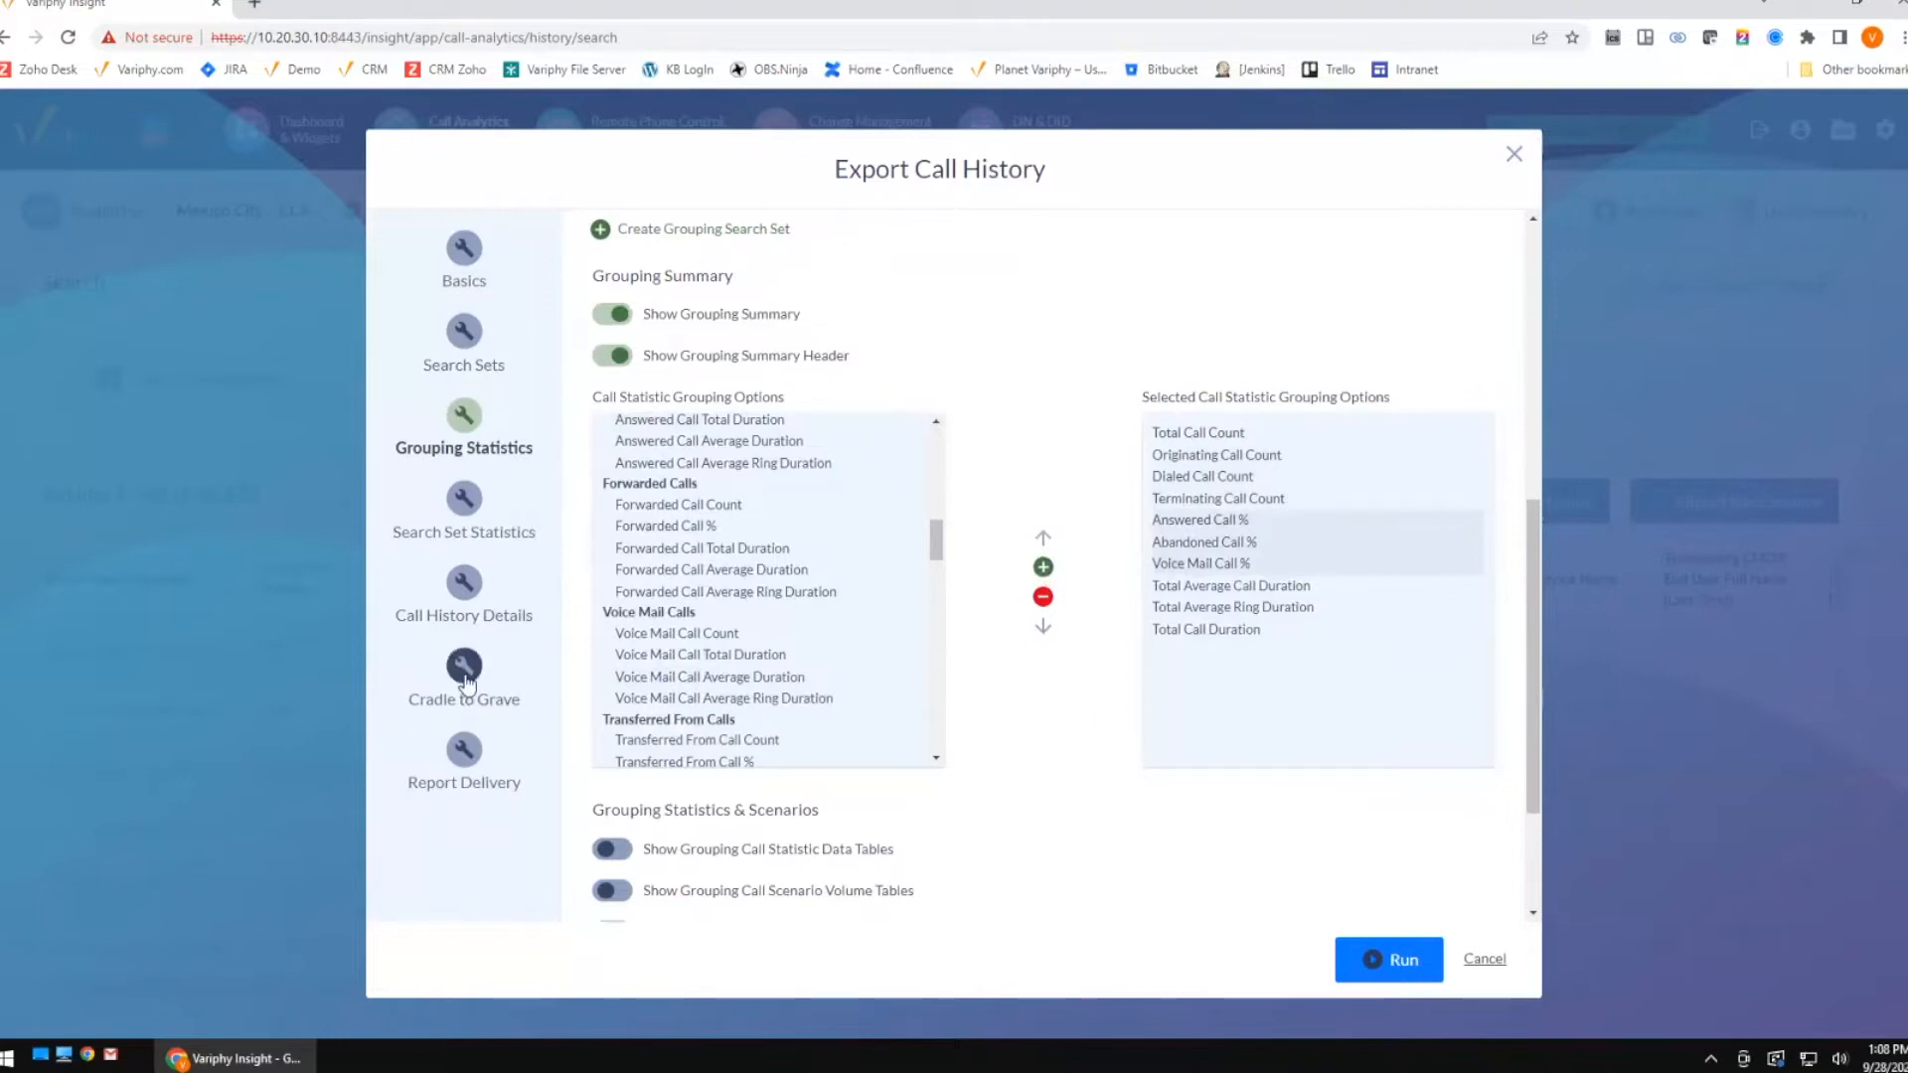
Check the call history details setting, then run the call history export and open the resulting PDF.
click(464, 582)
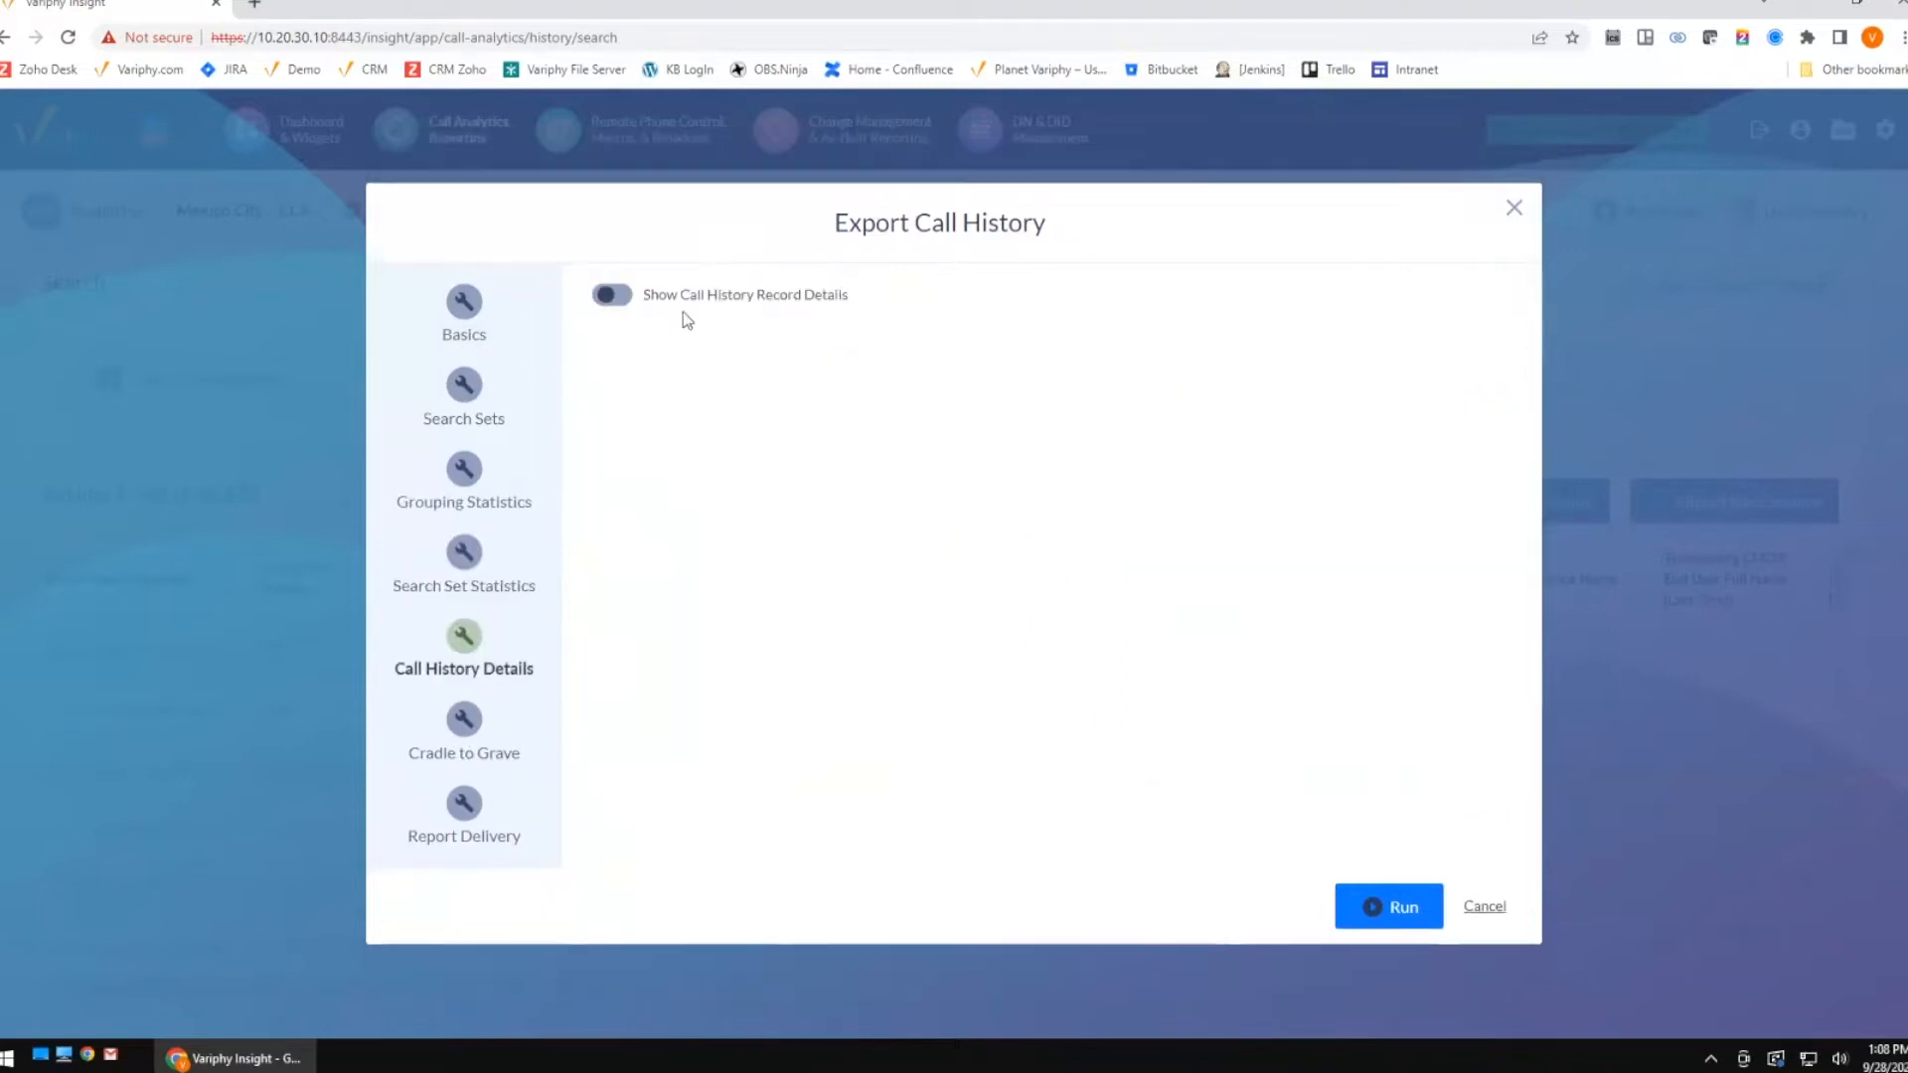
click(1386, 907)
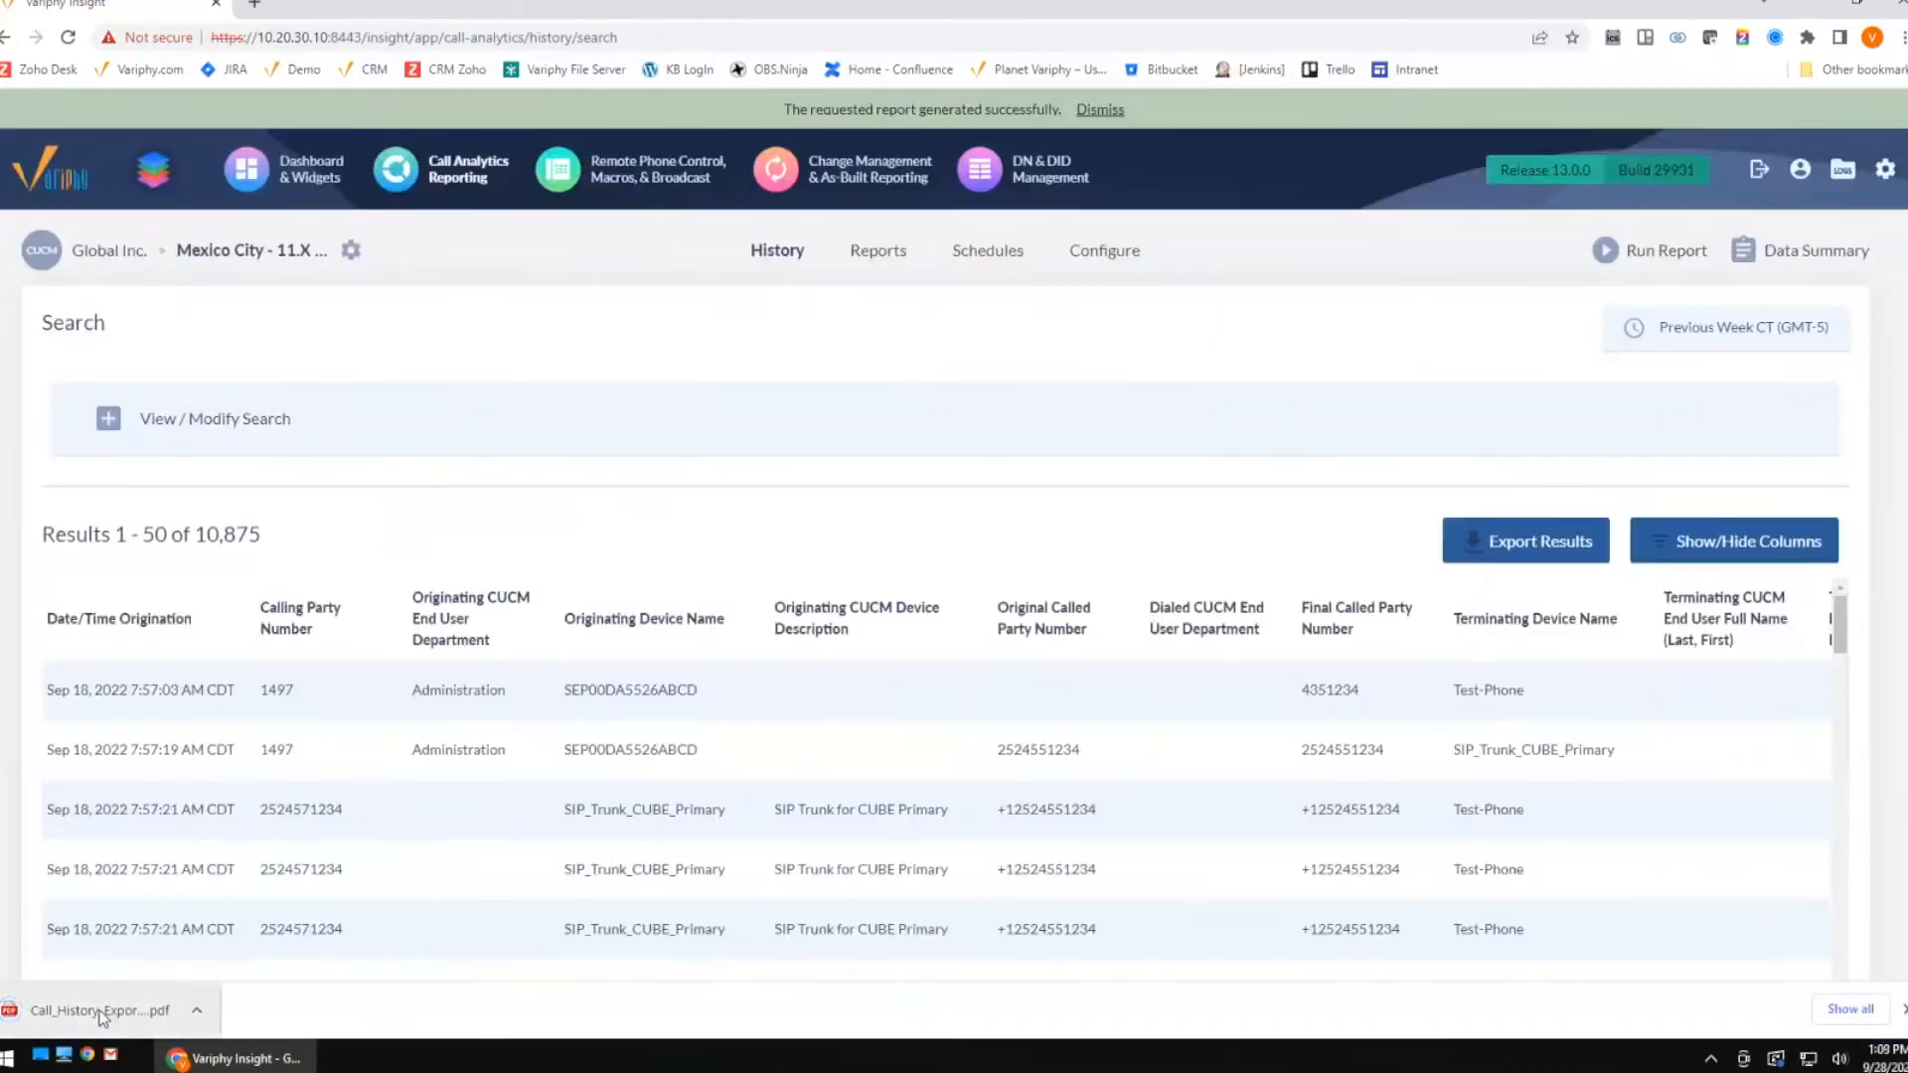
click(103, 1012)
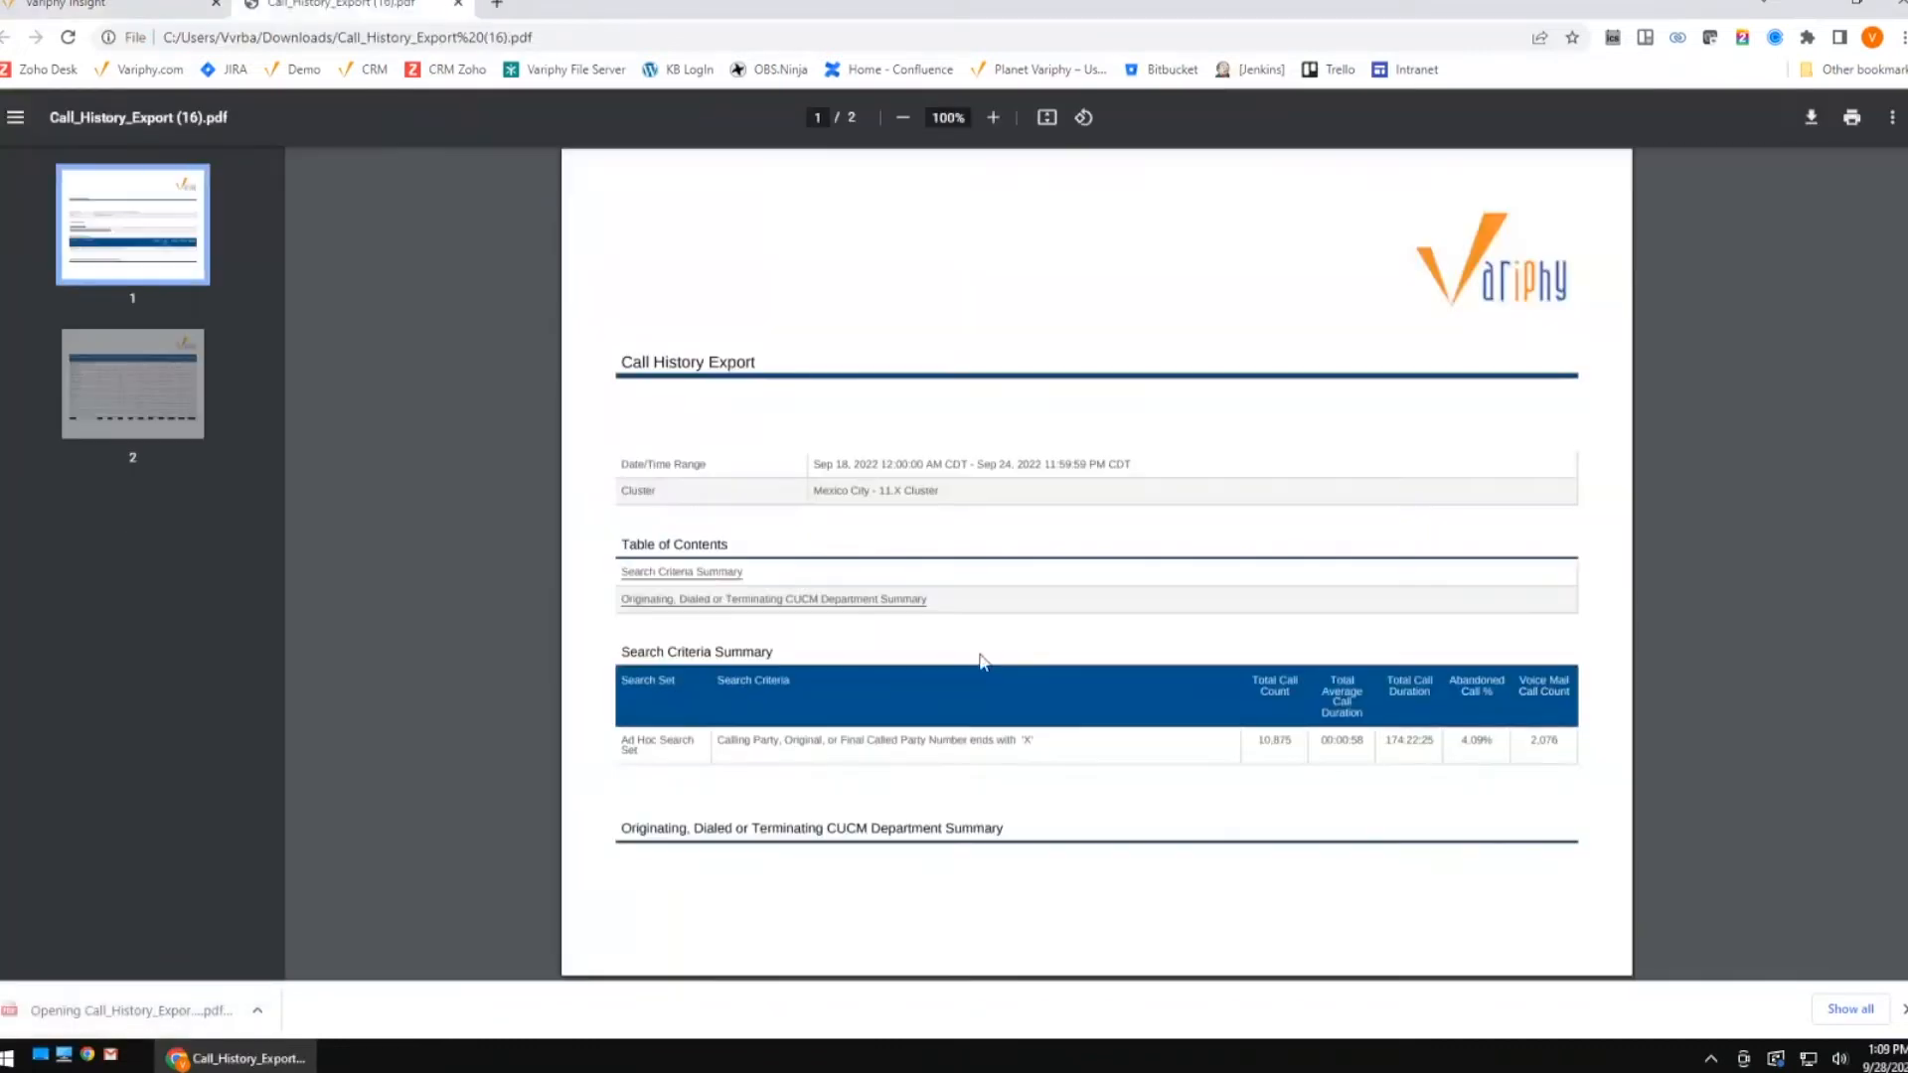
Examine the Search Criteria Summary in the exported PDF and go on to the department summary table.
drag(720, 741, 1579, 750)
scroll(1447, 726, down, 1)
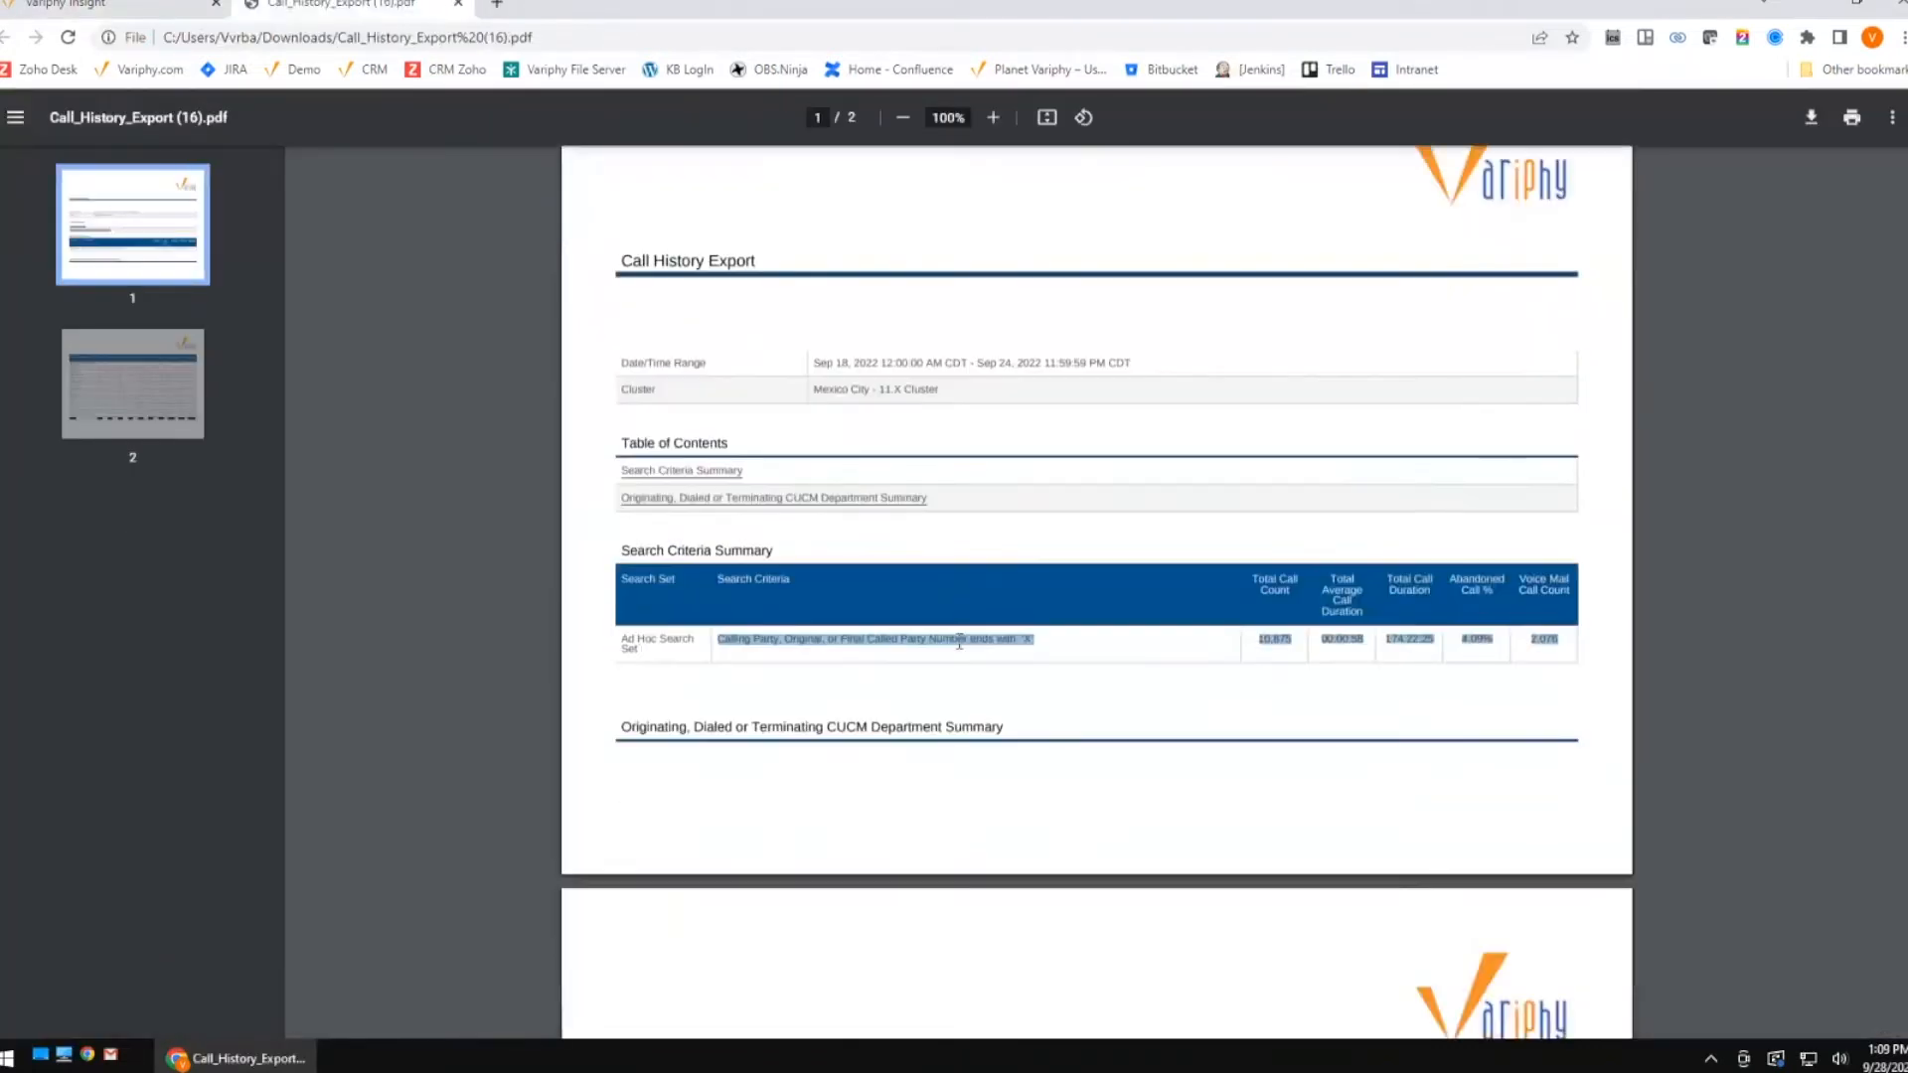
scroll(1320, 647, down, 6)
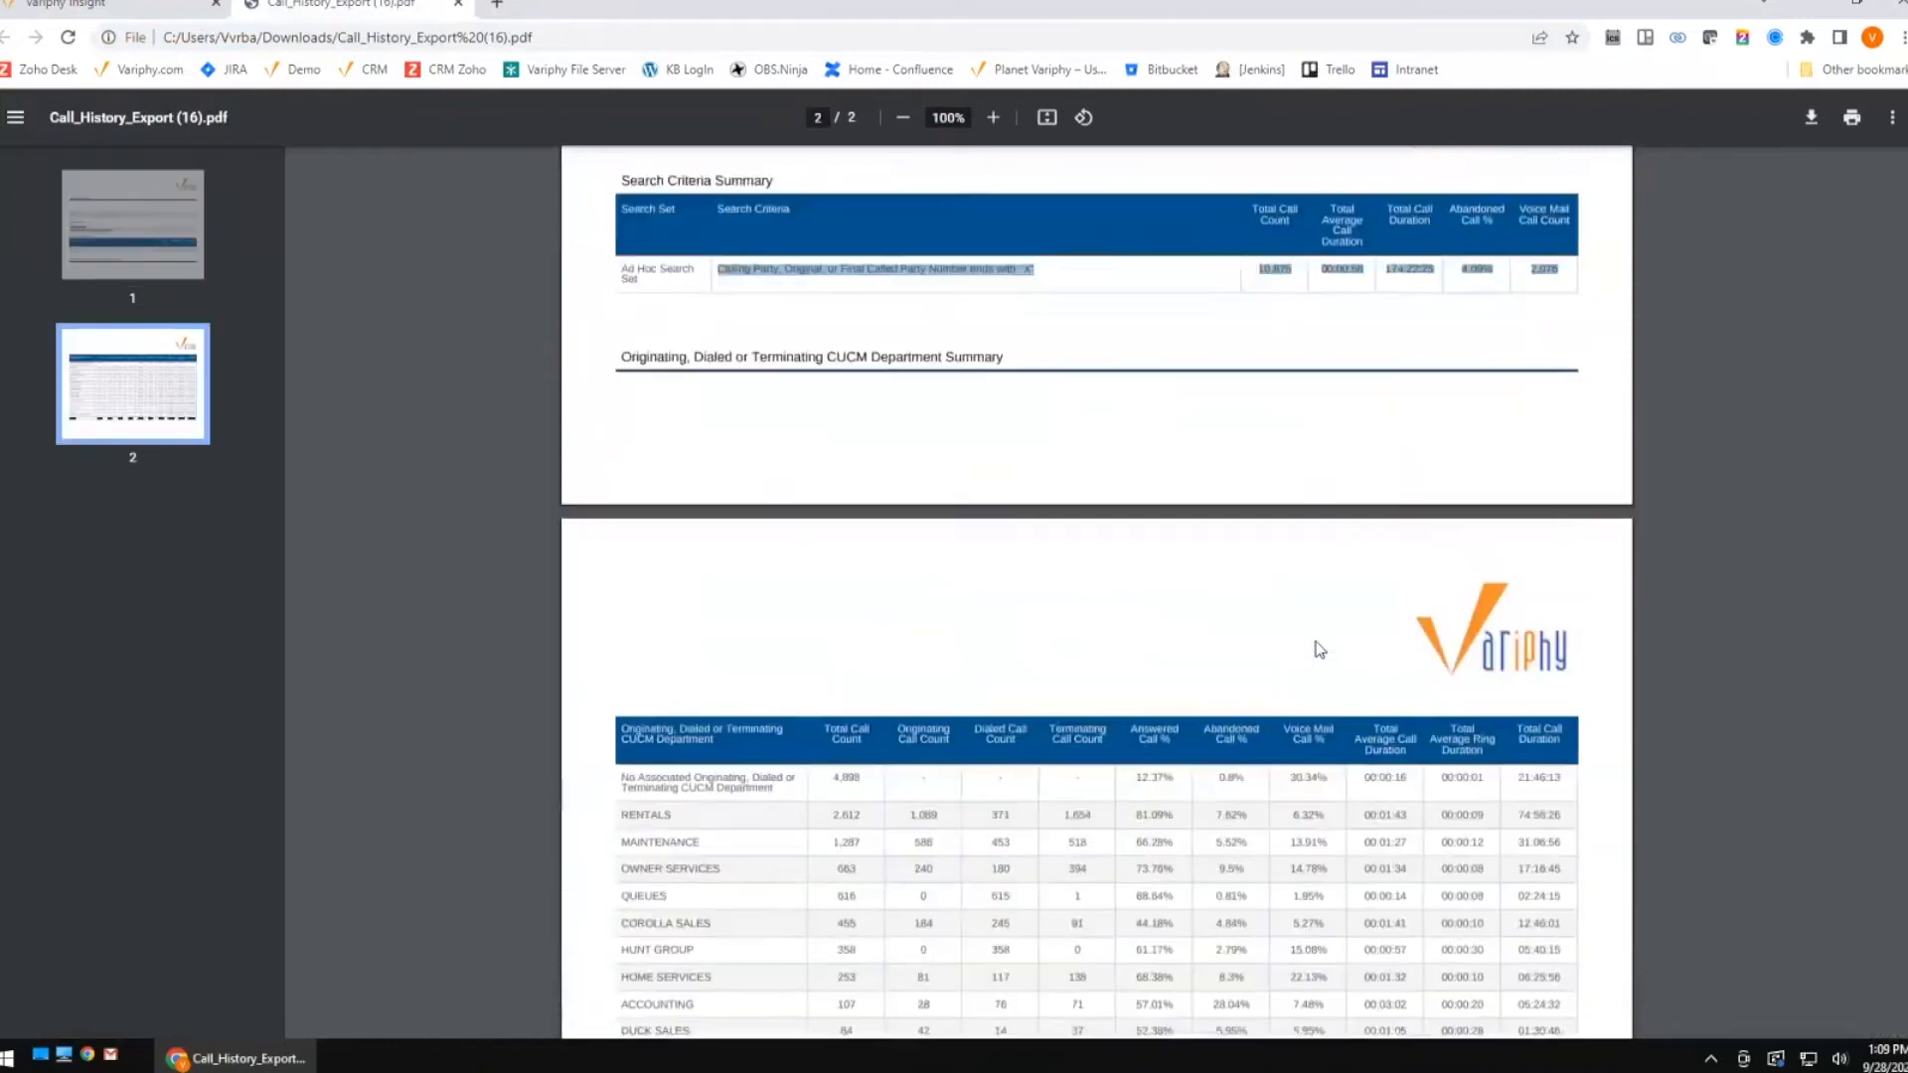
scroll(1315, 637, down, 1)
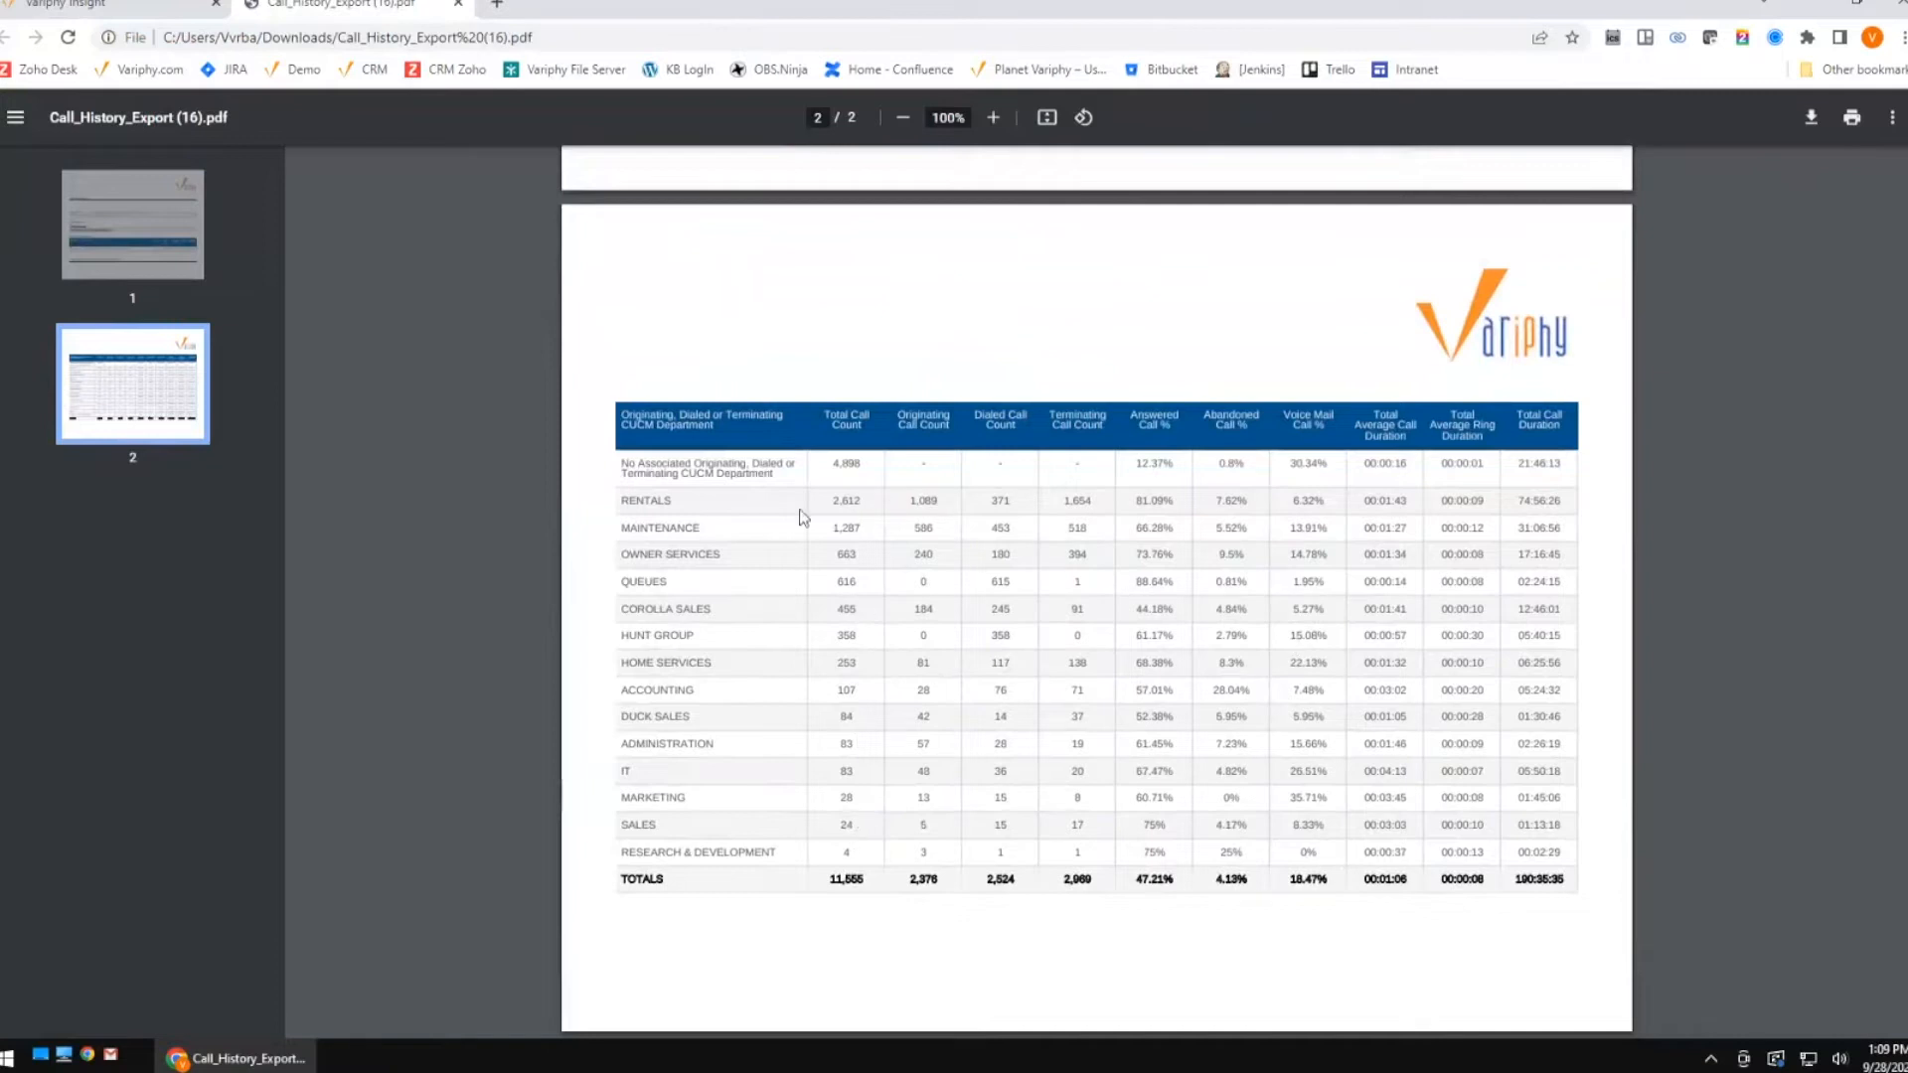
Examine the RENTALS row of the department summary, including its total, originating, dialed and terminating call counts.
double_click(676, 501)
double_click(843, 502)
double_click(919, 501)
double_click(688, 502)
double_click(1001, 501)
double_click(1101, 501)
Examine the row for calls with no associated CUCM department and its total call count, and switch back to Variphy Insight.
drag(623, 463, 784, 464)
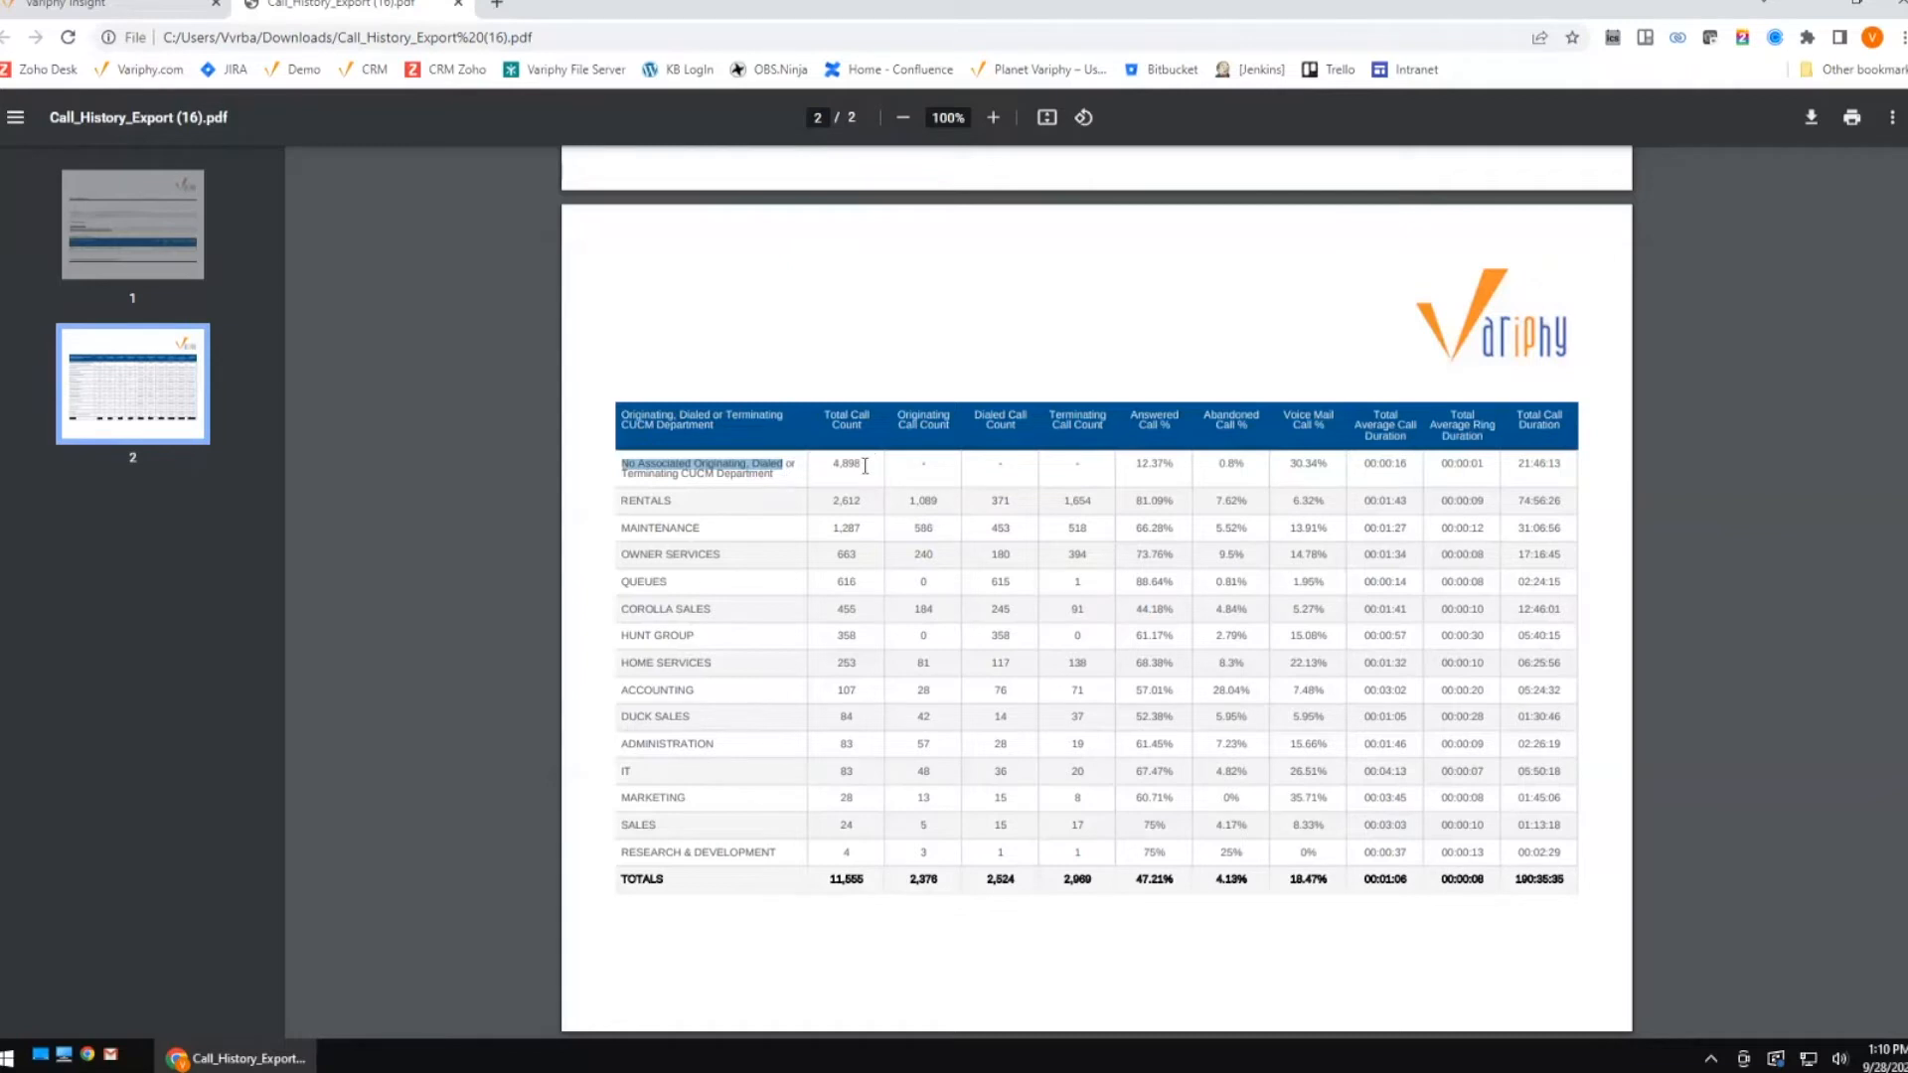
drag(863, 463, 825, 465)
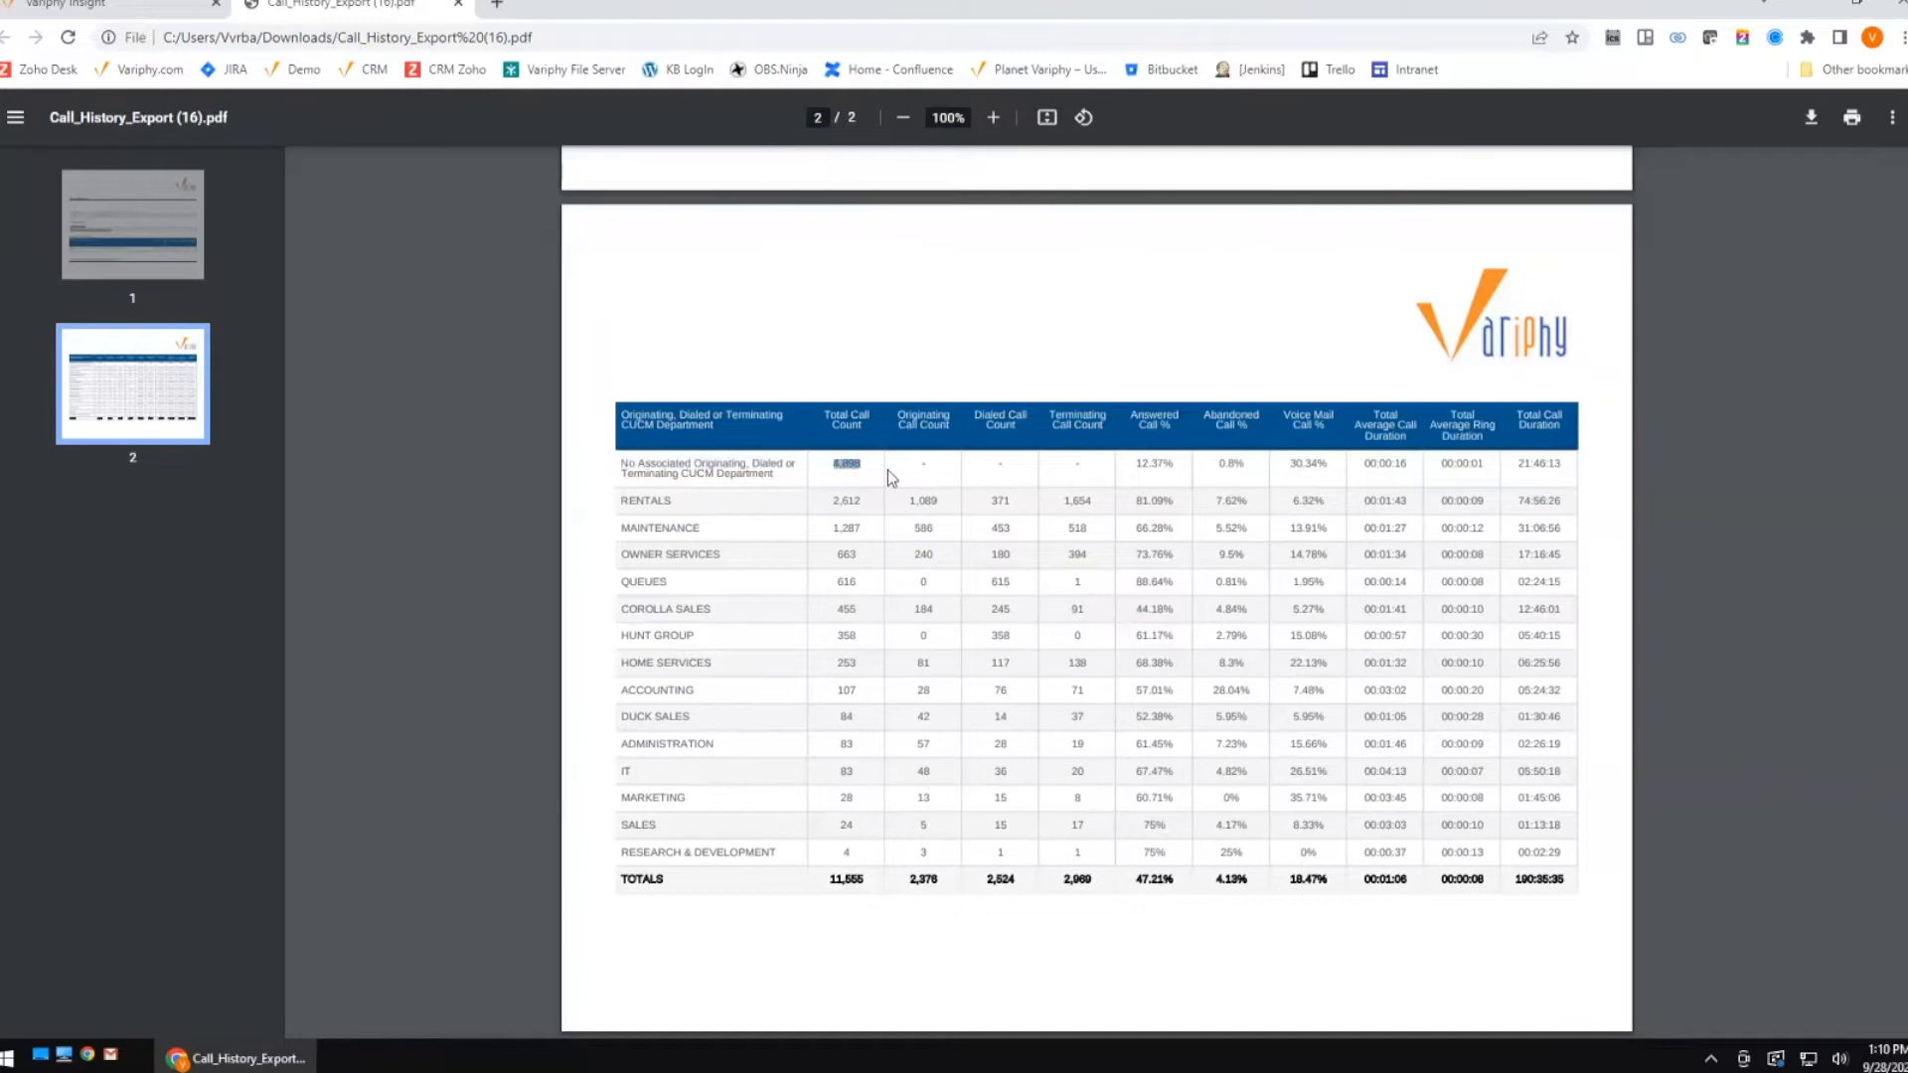
drag(887, 469, 828, 465)
drag(622, 463, 801, 467)
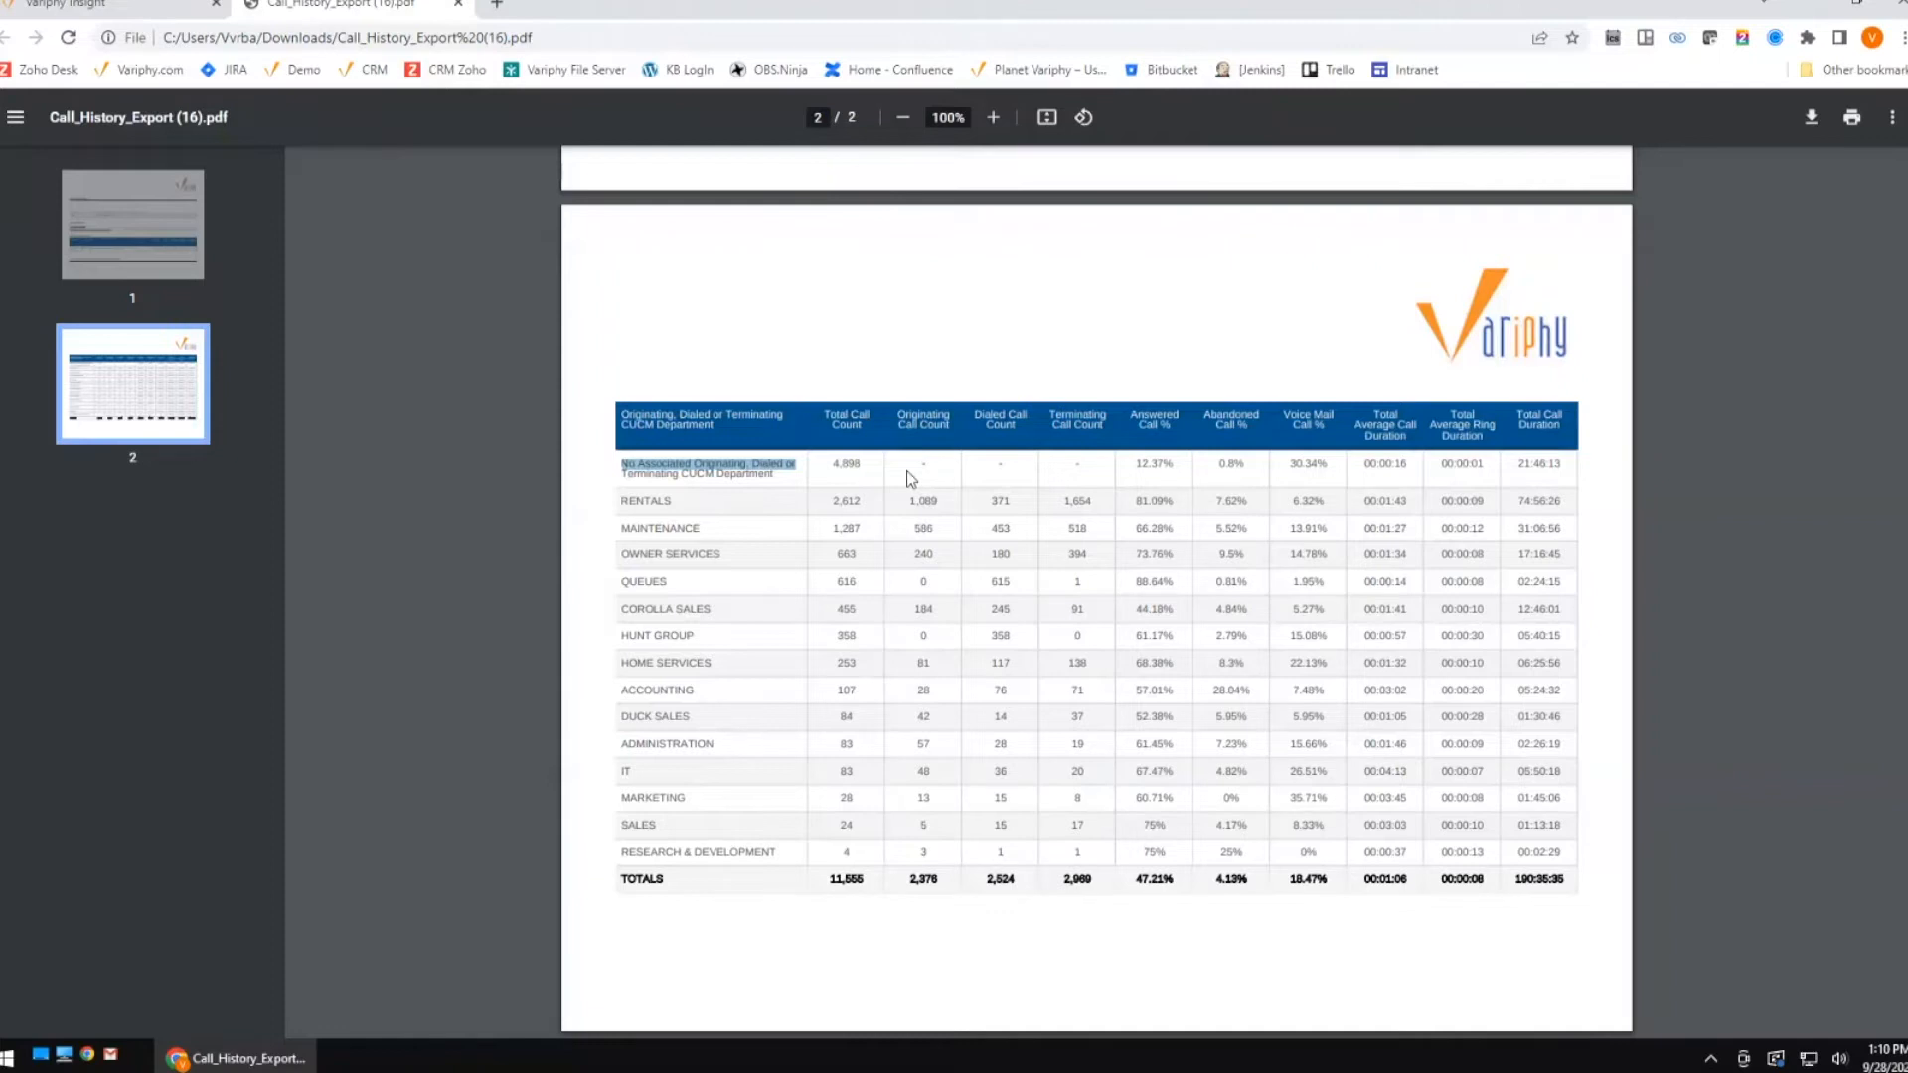
drag(783, 467, 619, 461)
click(154, 6)
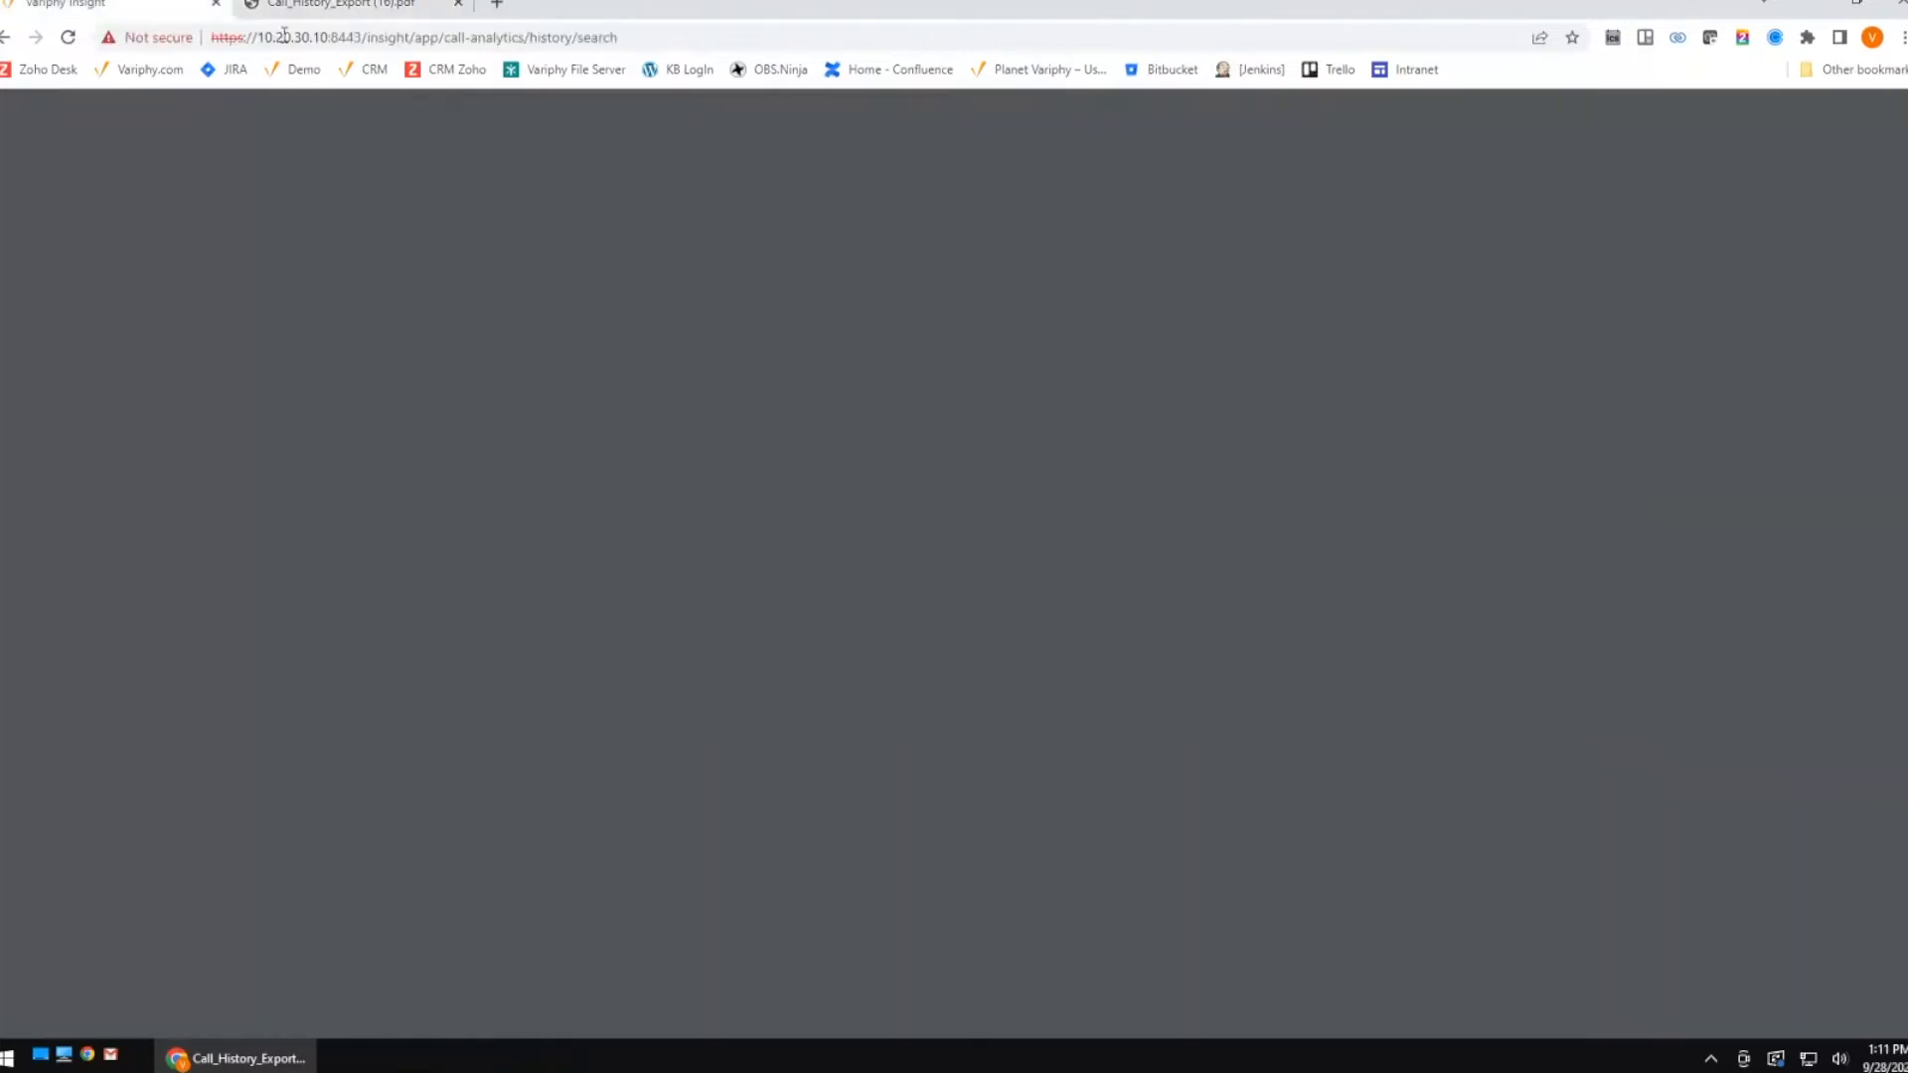
Turn off Include Grouping for Unassociated in the call history export's grouping statistics and run the export.
click(1515, 507)
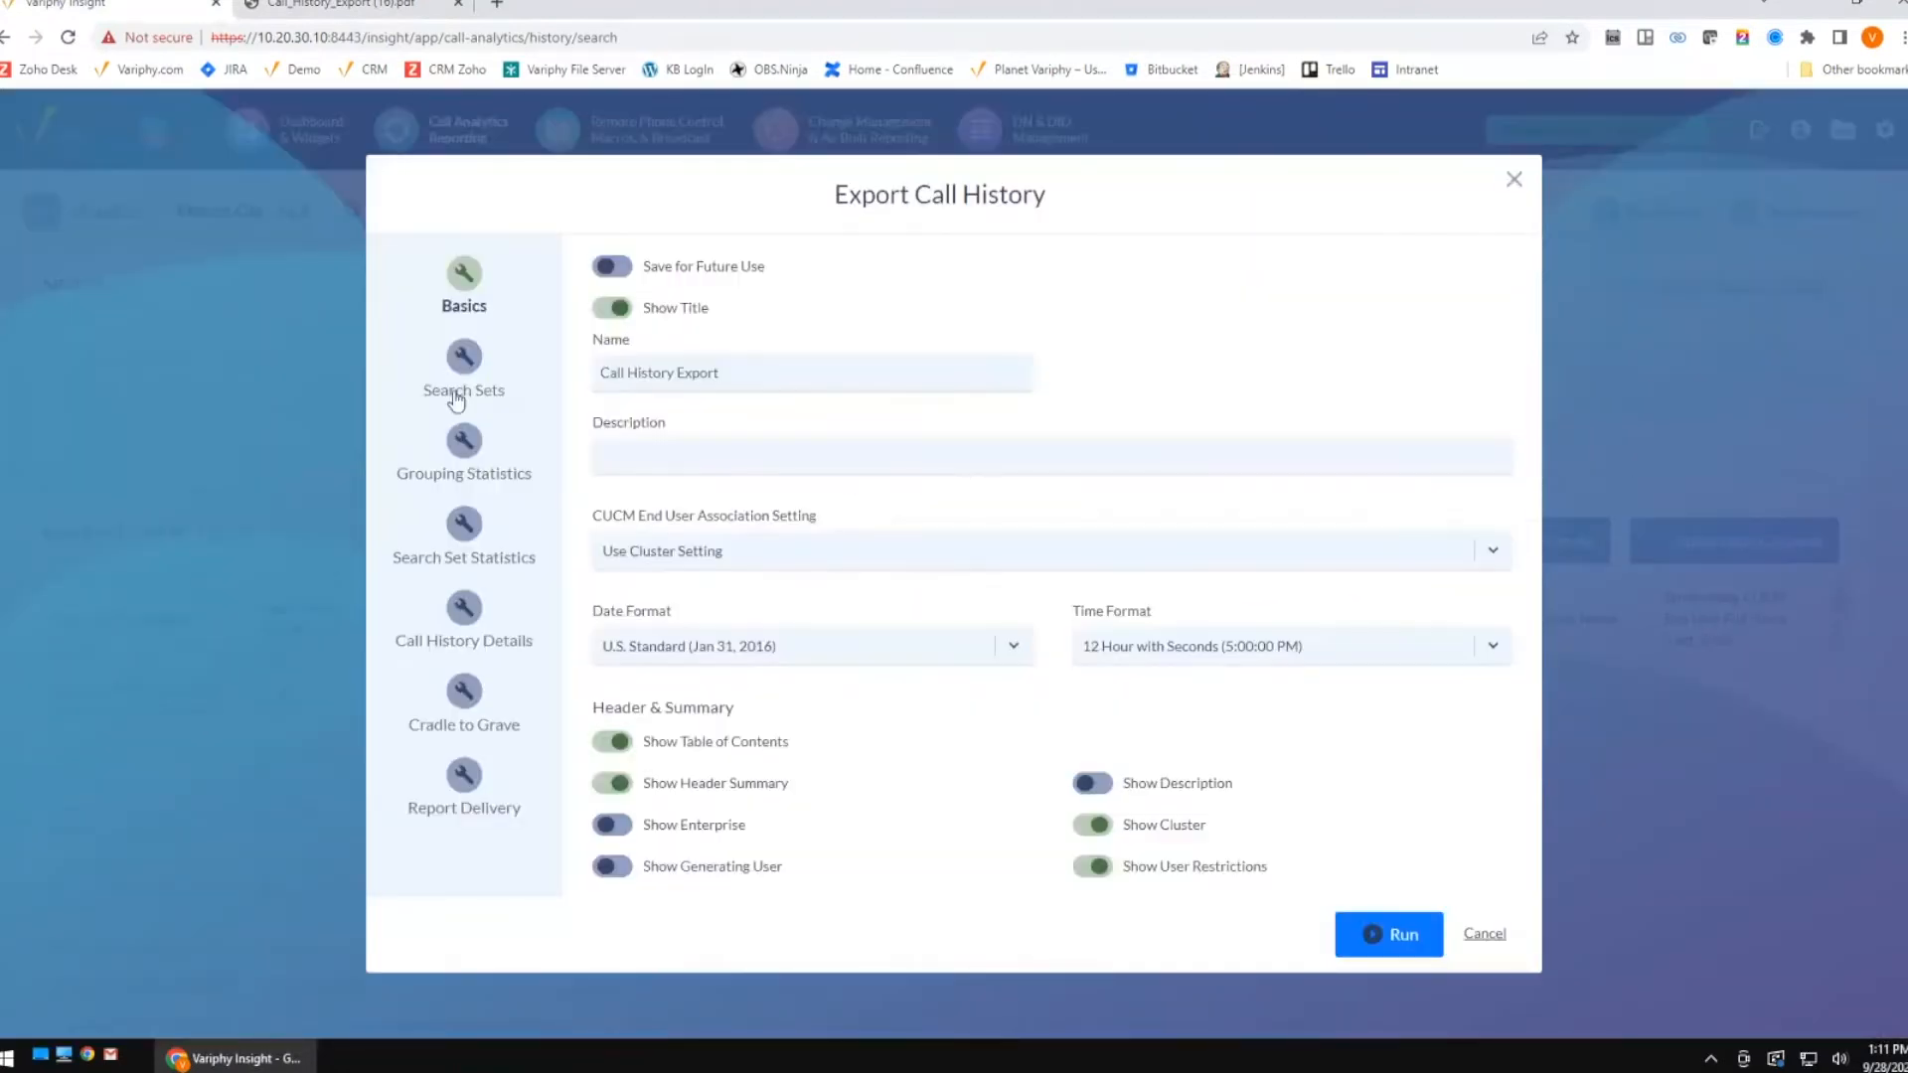
click(467, 446)
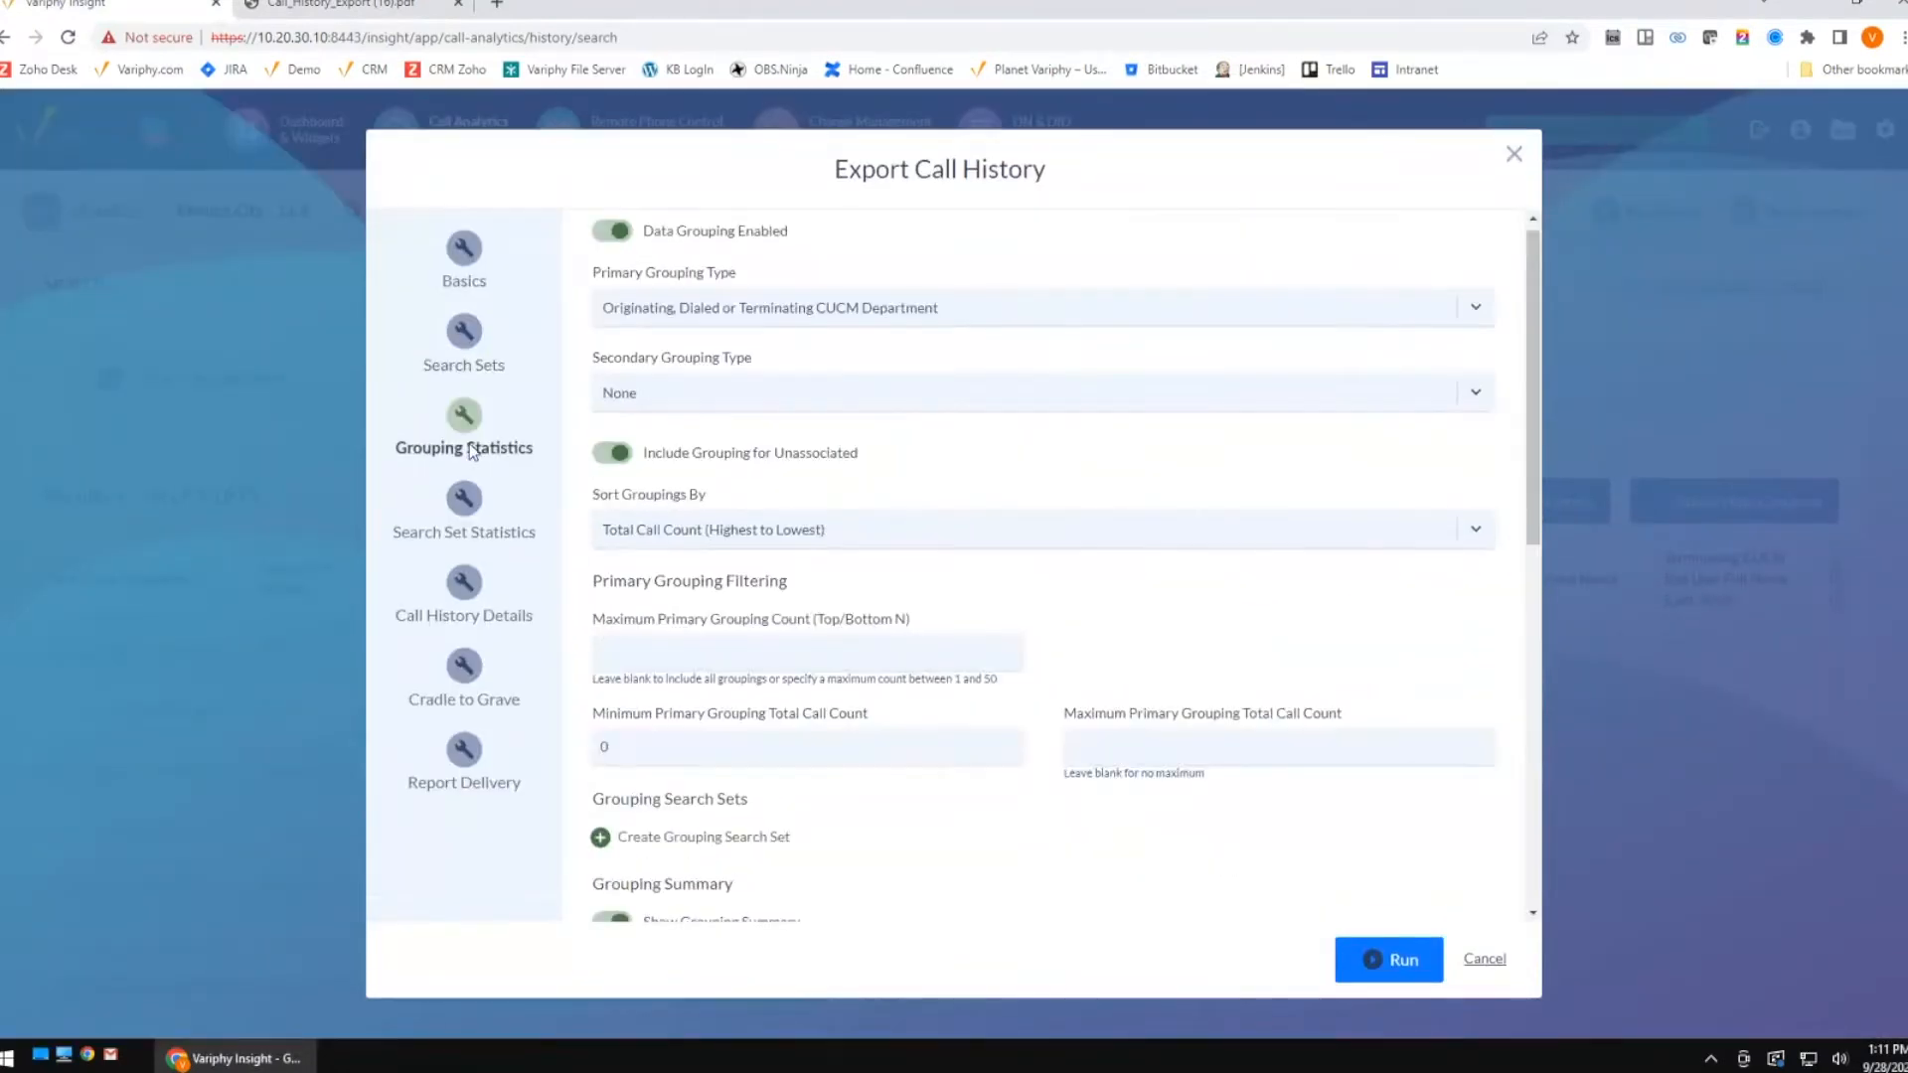
click(620, 464)
click(1379, 961)
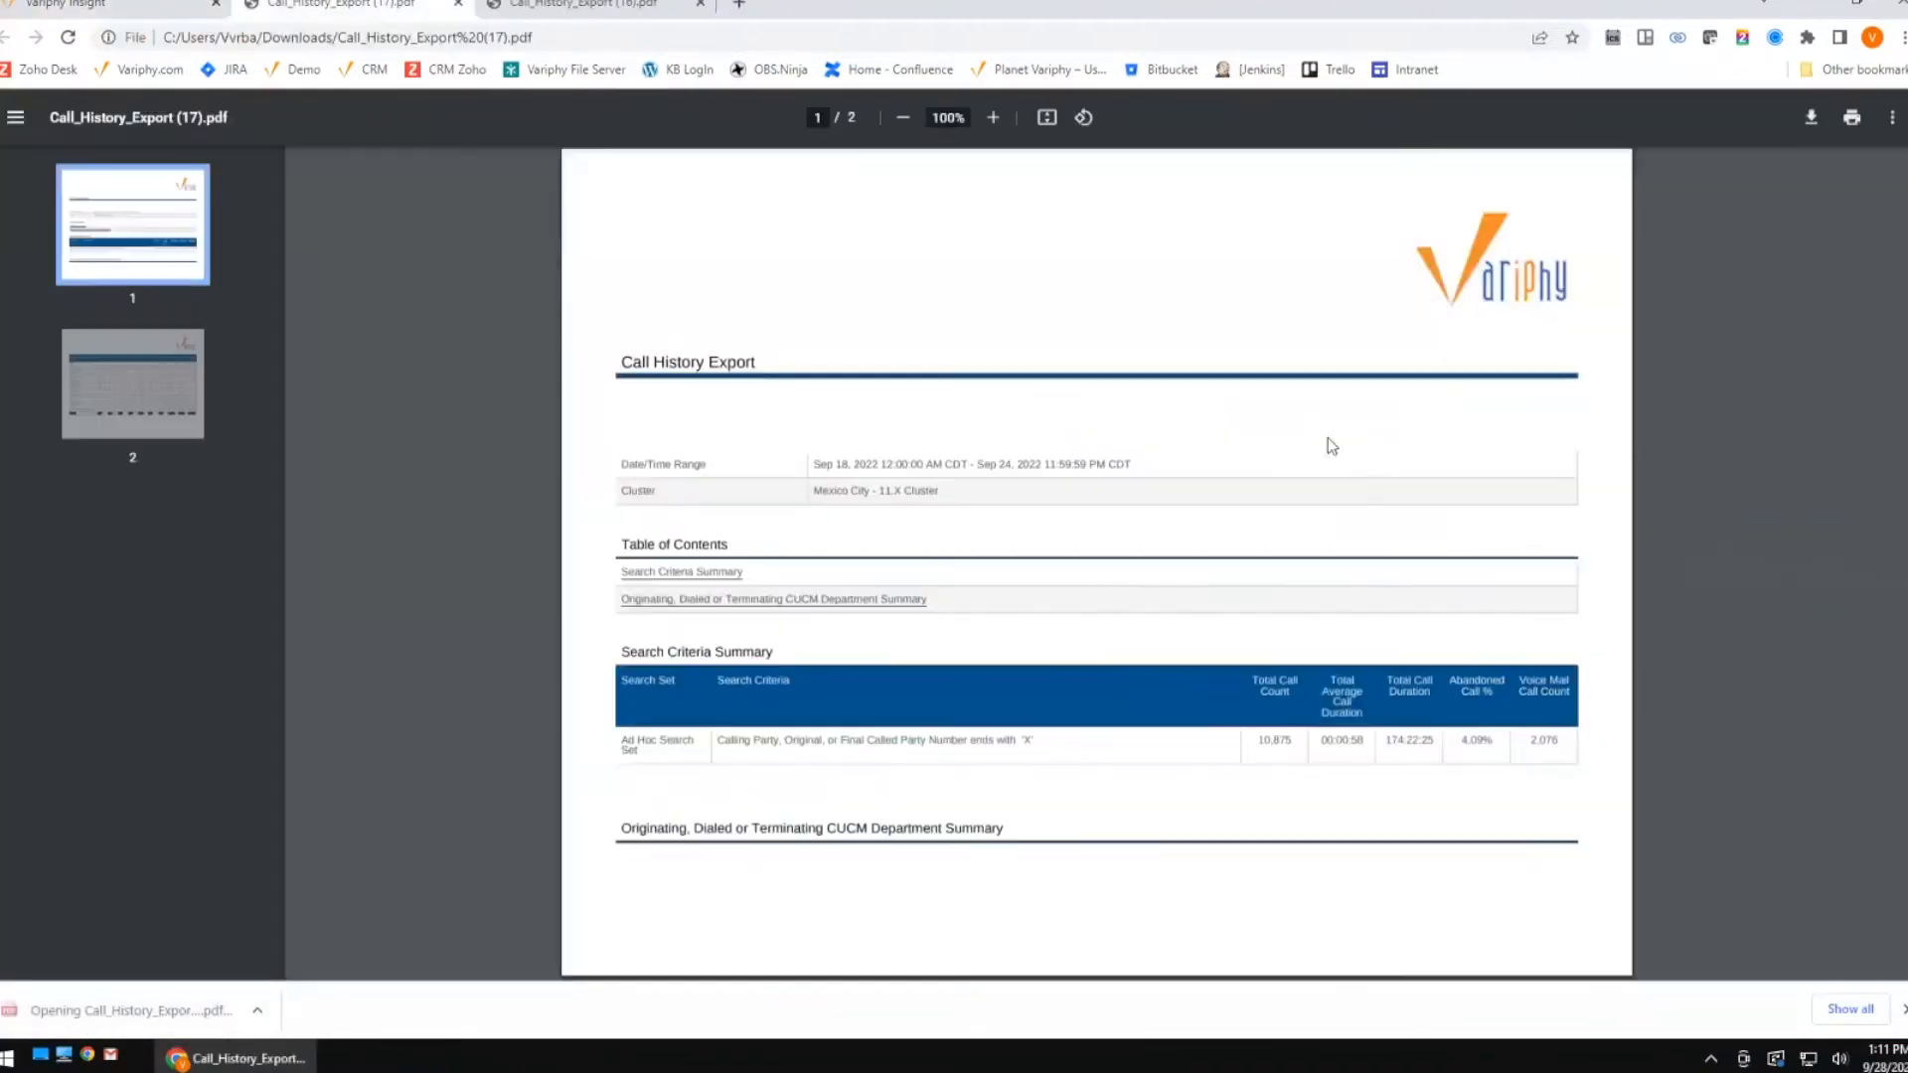
Examine the total call count in the new PDF's Search Criteria Summary and the department summary, including the OWNER SERVICES row.
double_click(1286, 740)
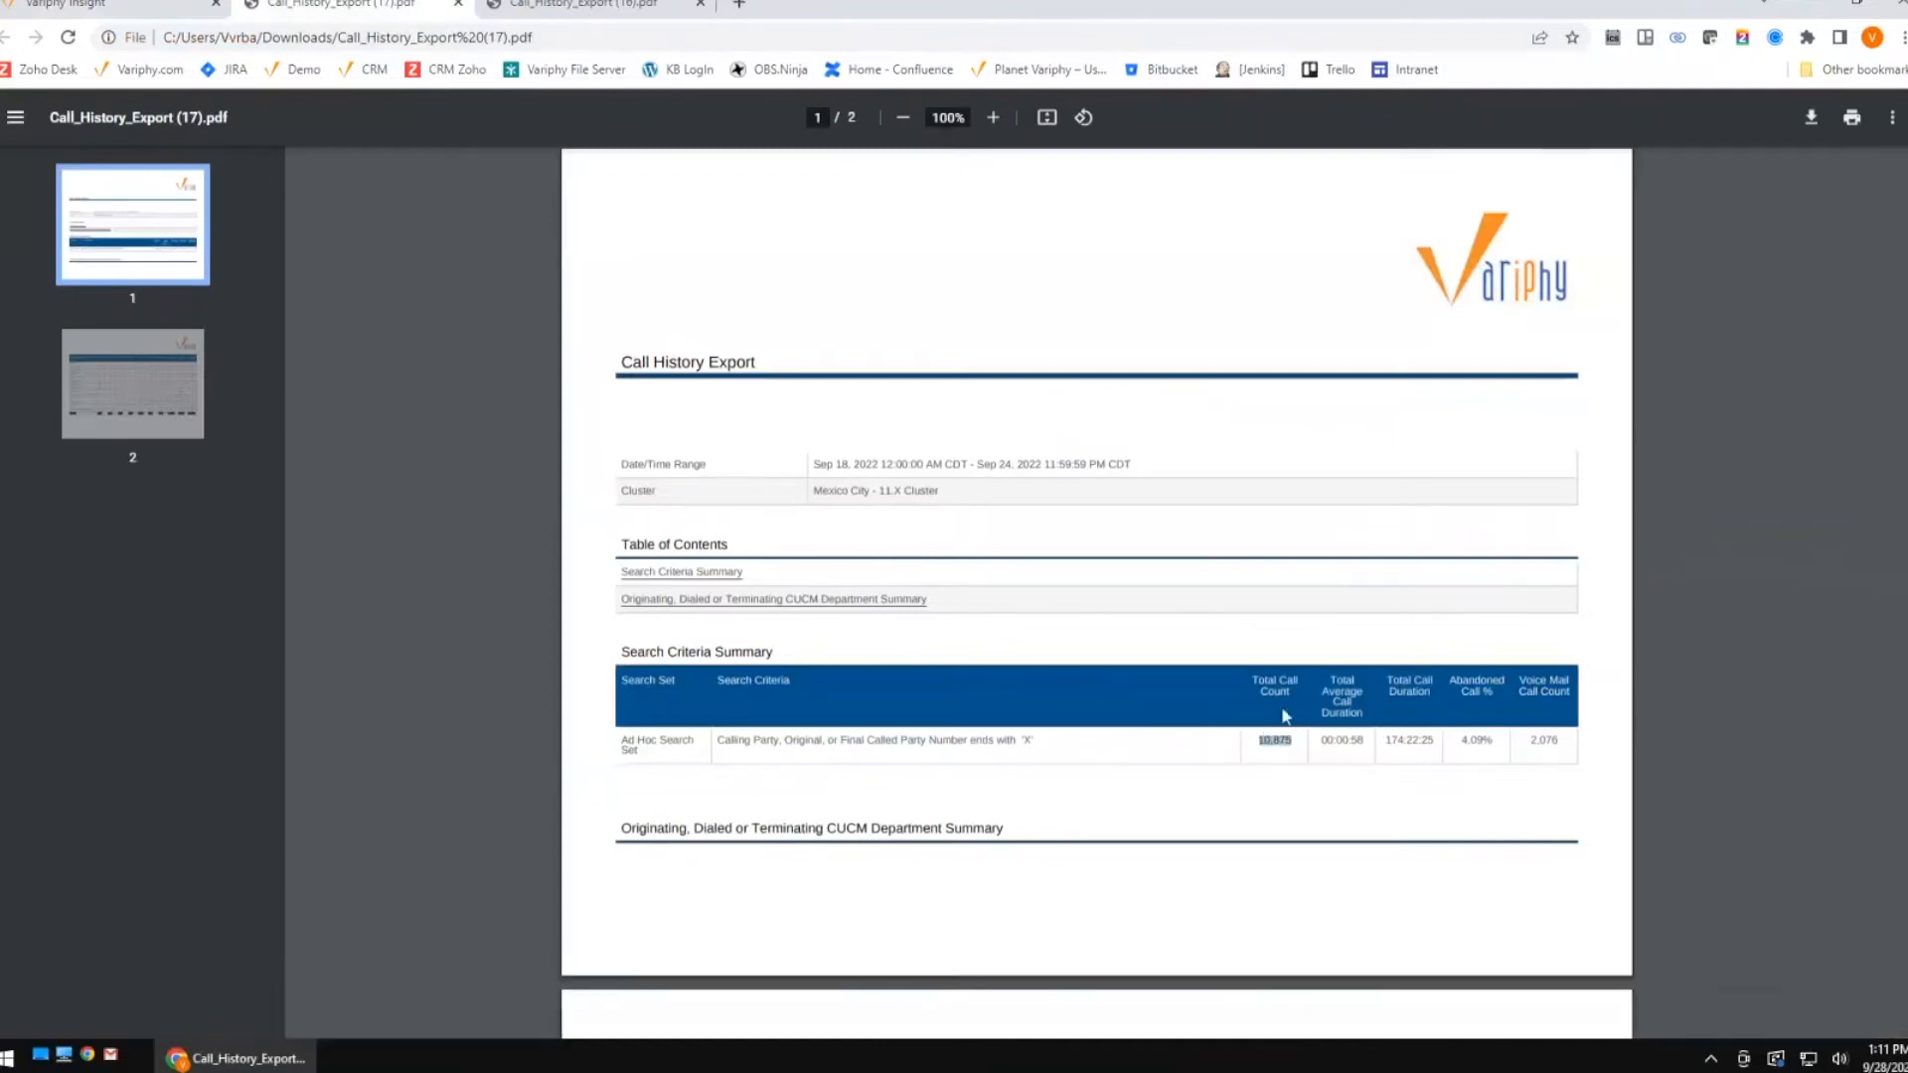
scroll(1285, 715, down, 8)
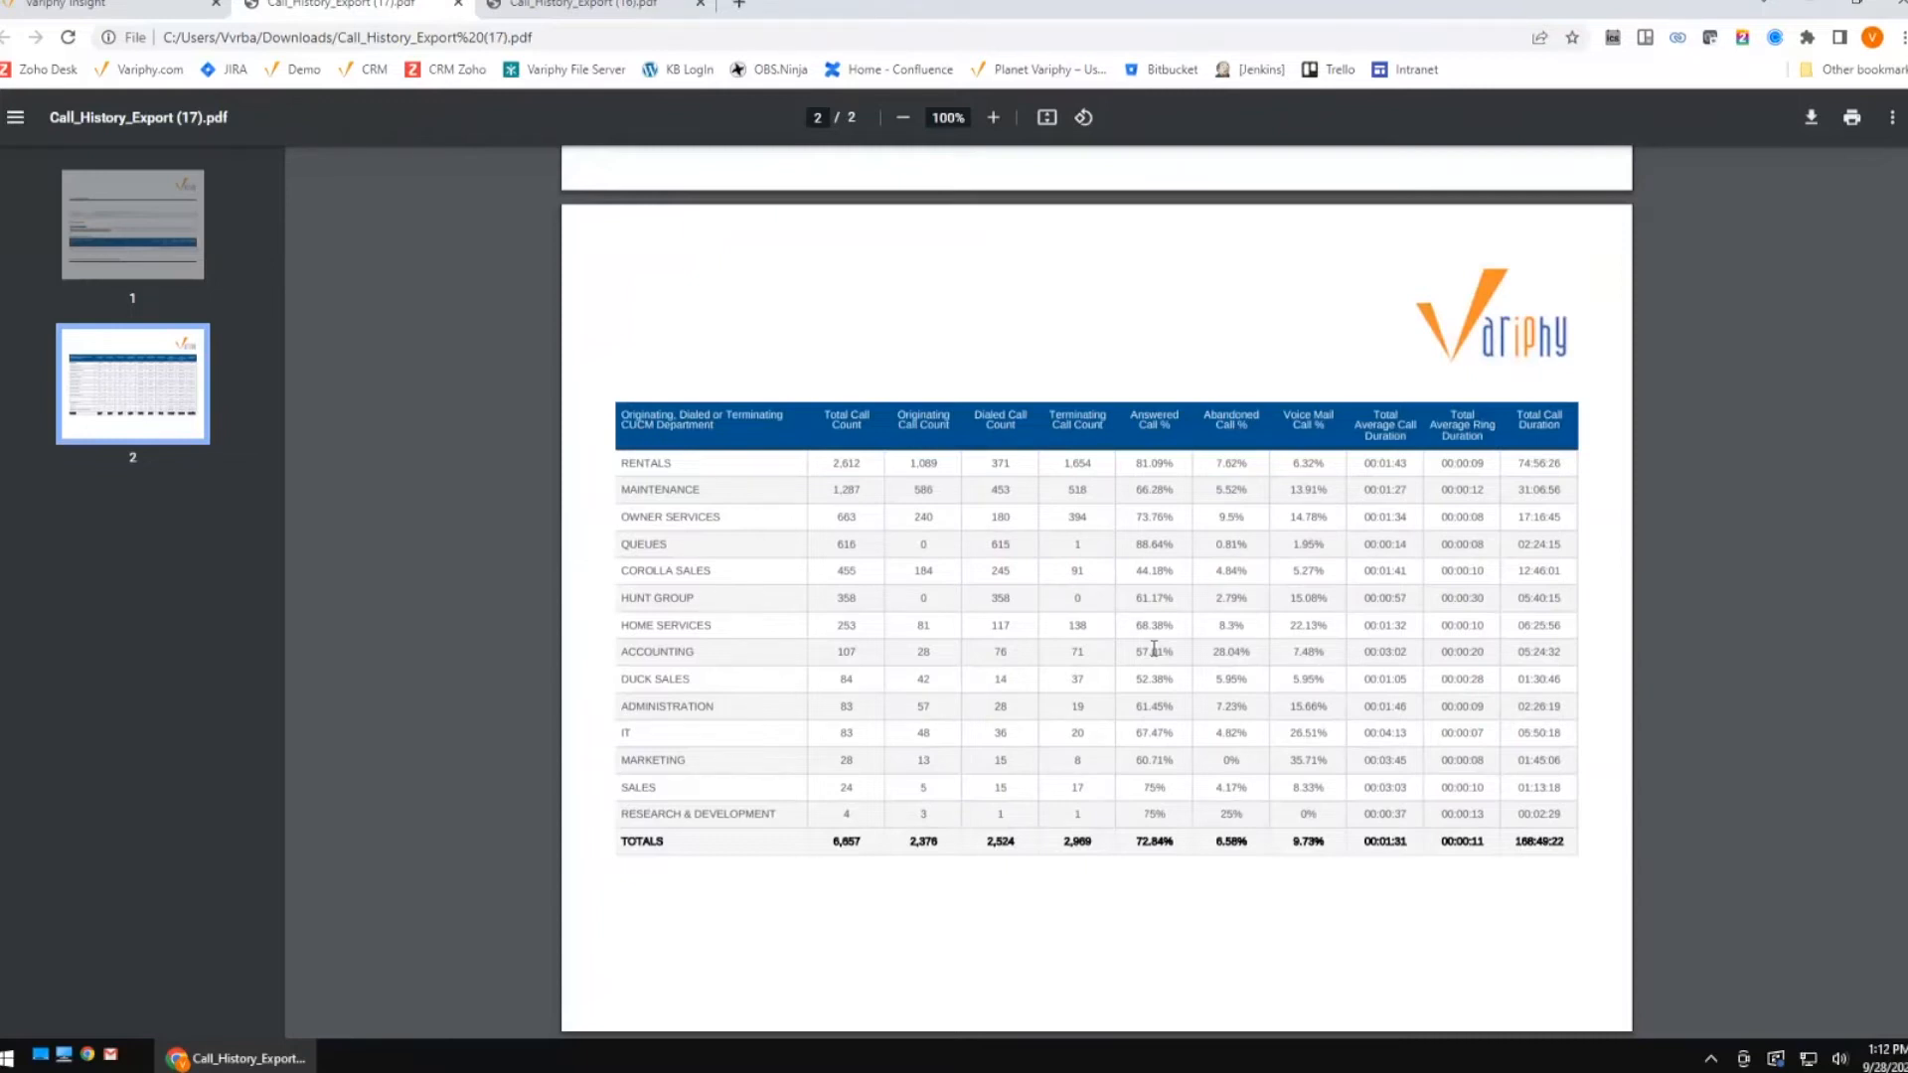
click(165, 5)
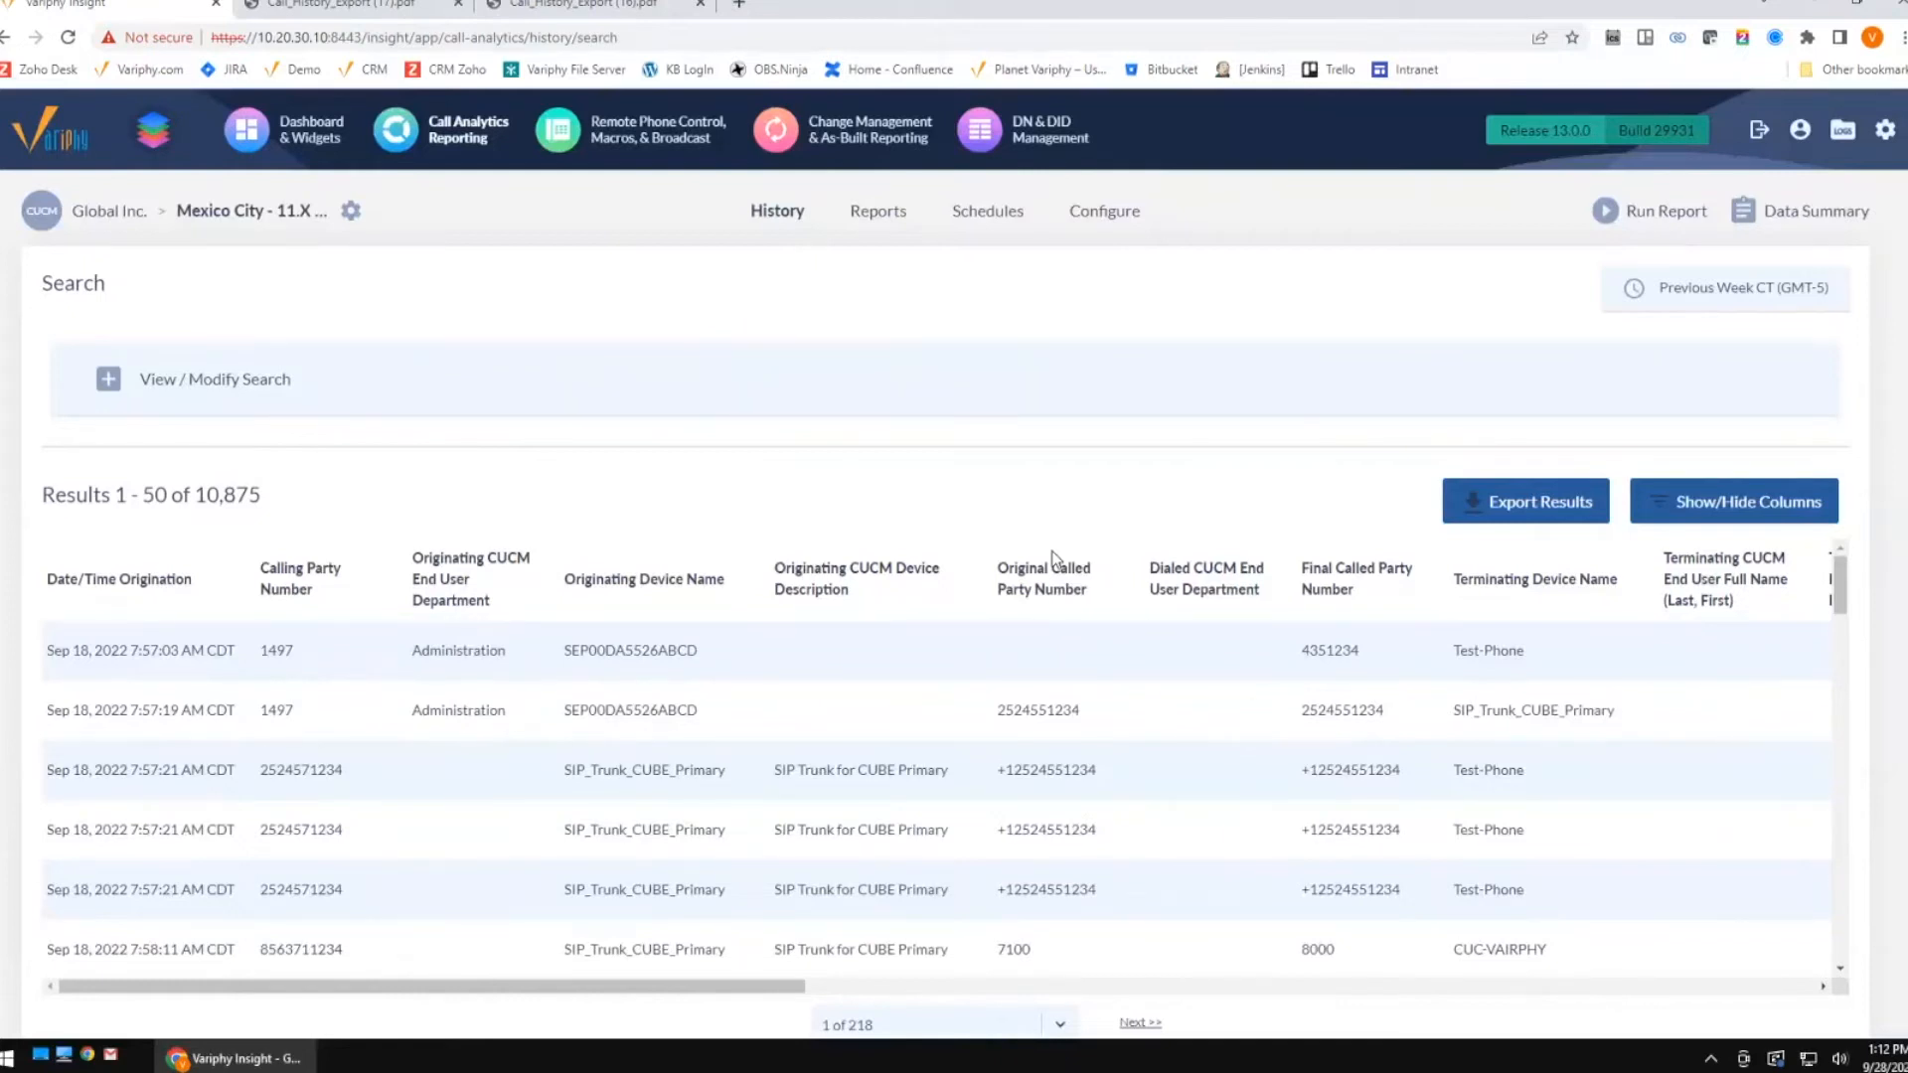
click(338, 5)
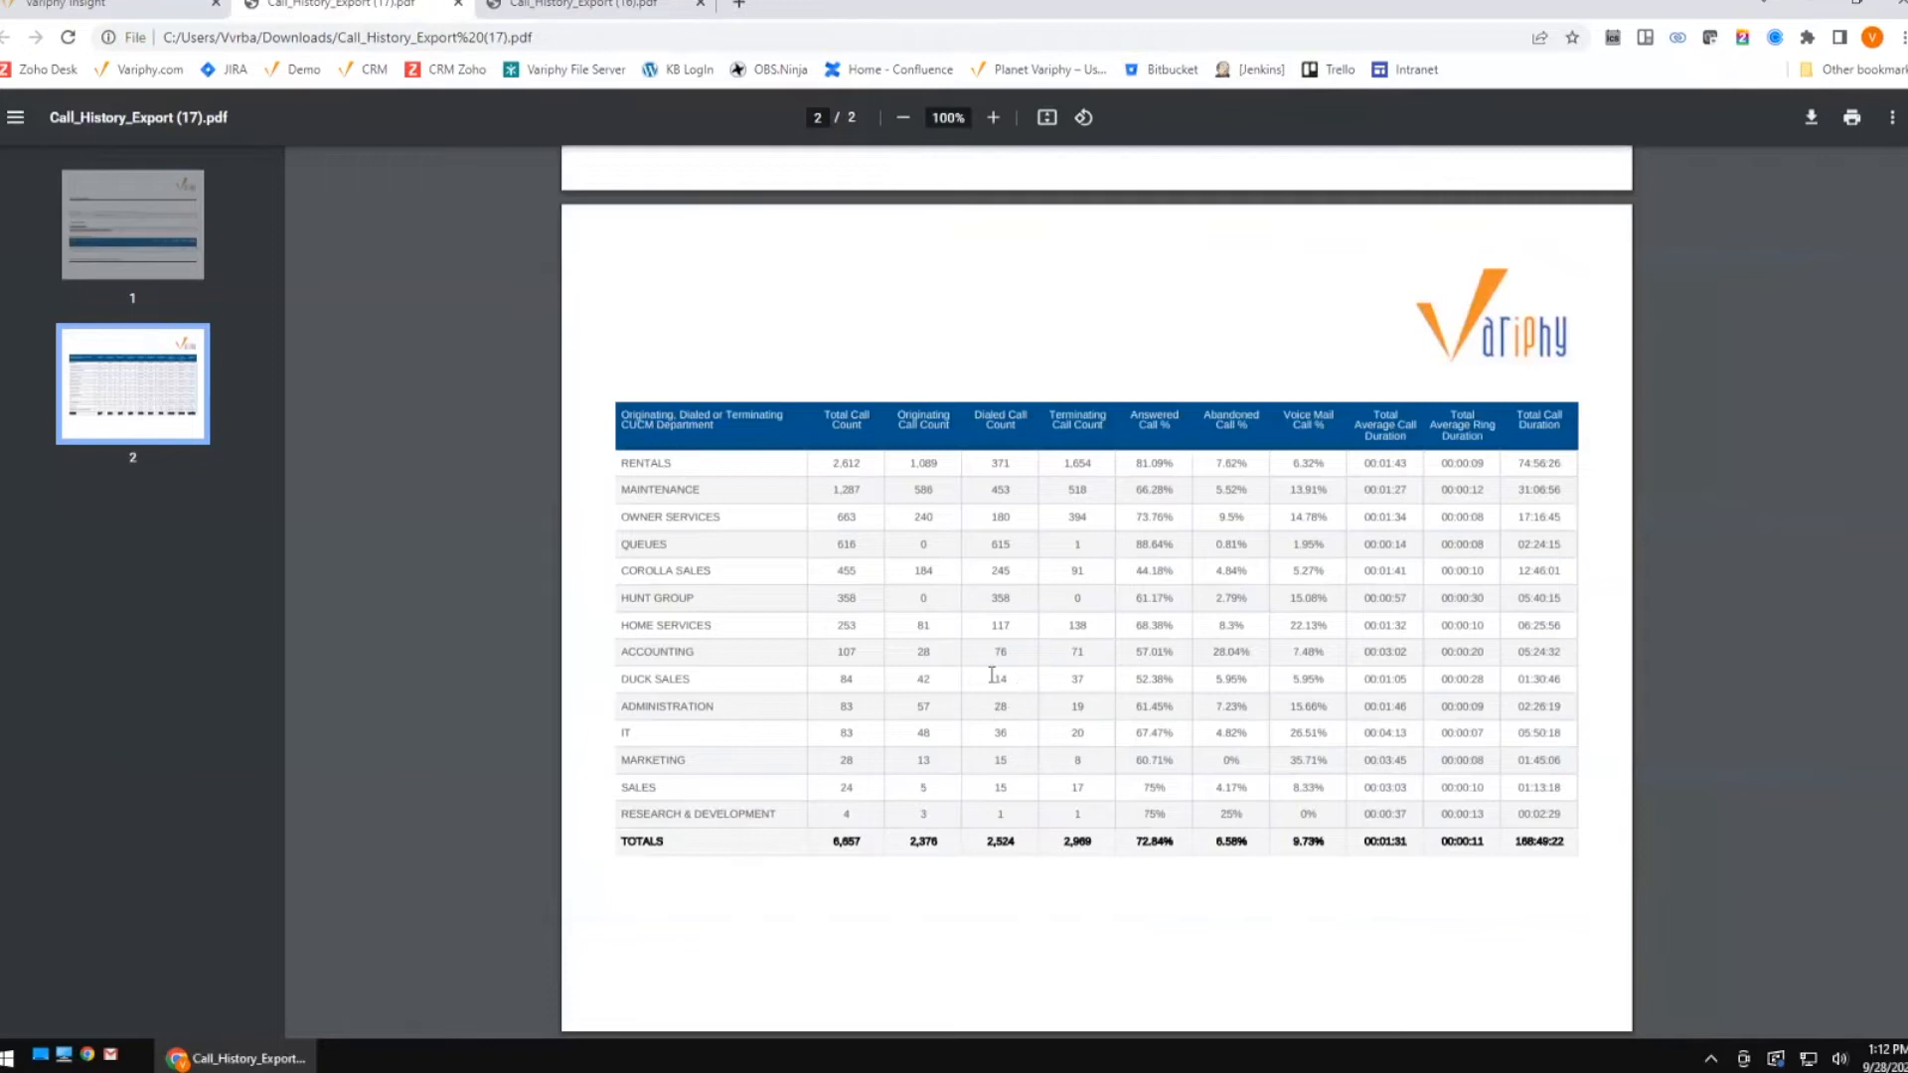
drag(726, 516, 612, 514)
Return to Variphy Insight, reopen the call history search criteria and remove the Calling Party, Original, or Final Called Party Number criterion.
click(159, 15)
click(159, 385)
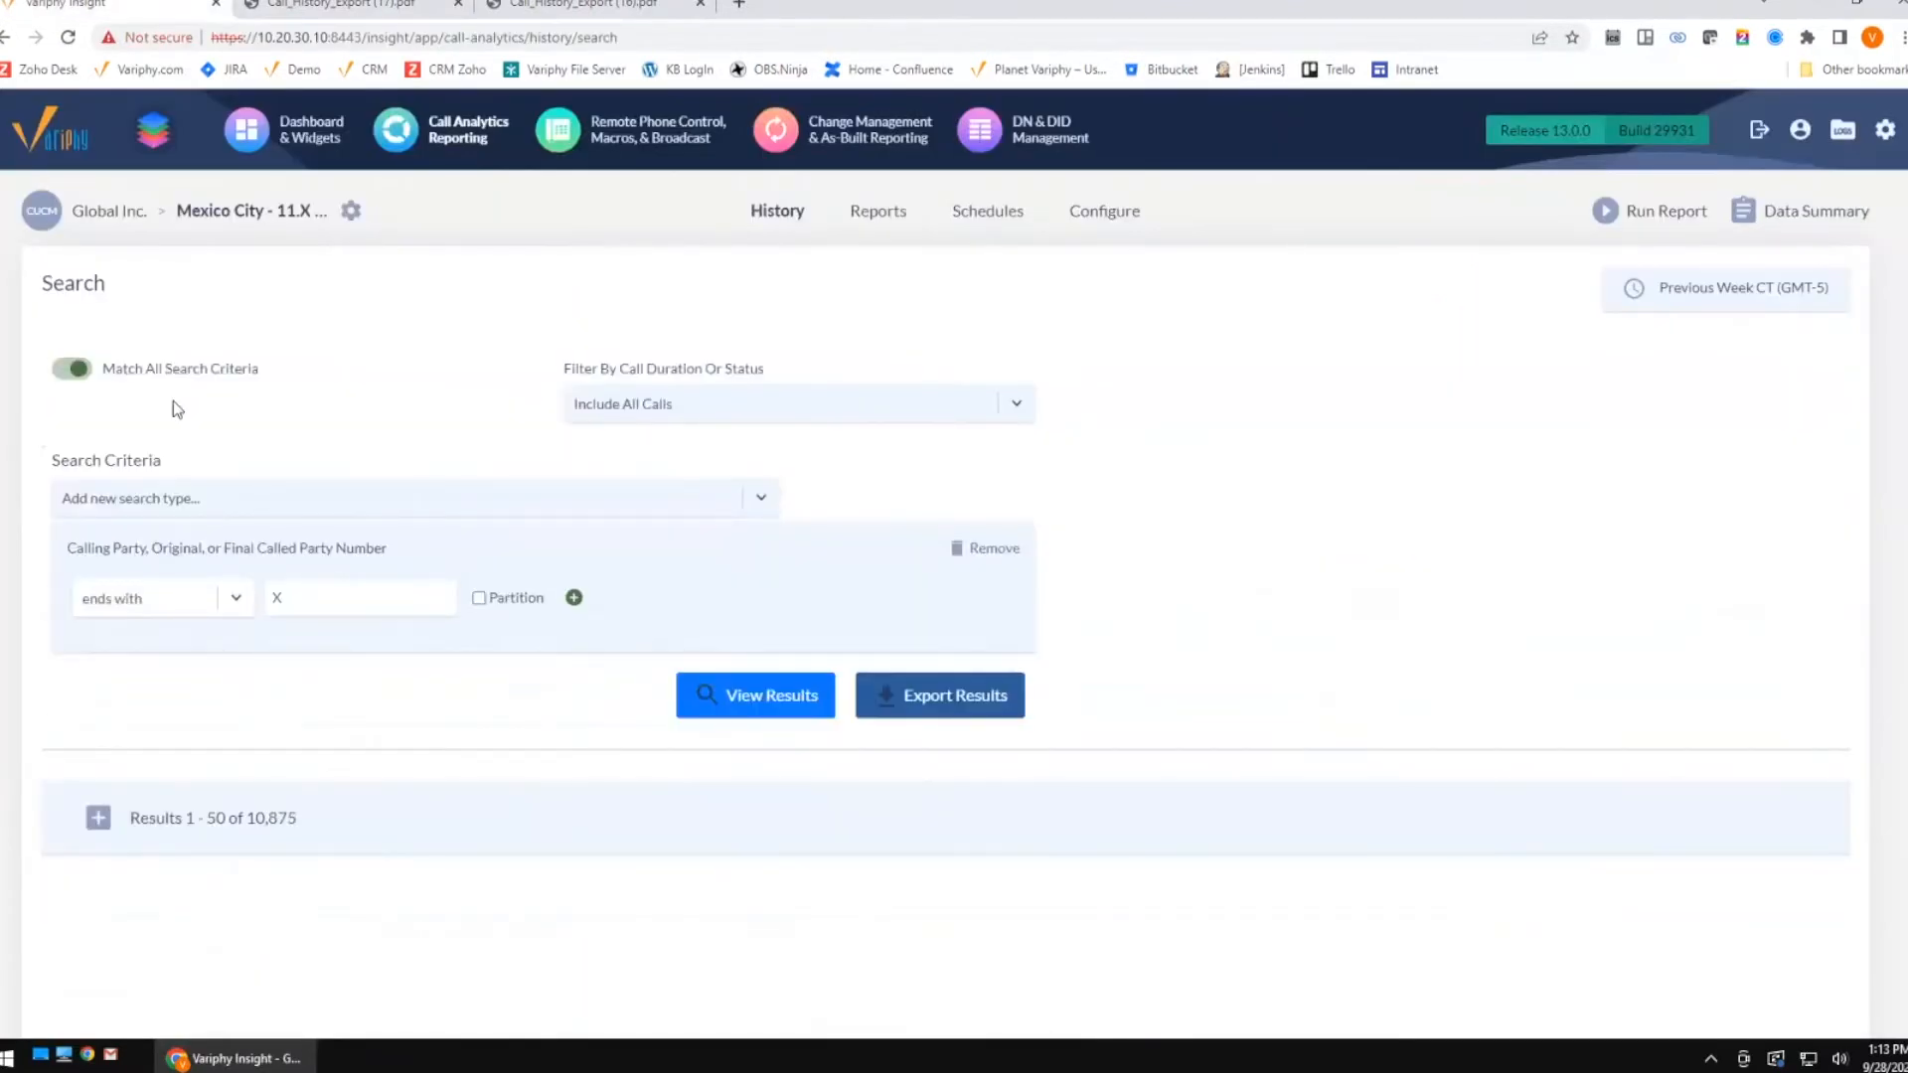
click(1000, 557)
Try a Calling Party Number criterion set to ends with XXXXXXXXXX, and remove it from the search.
click(529, 505)
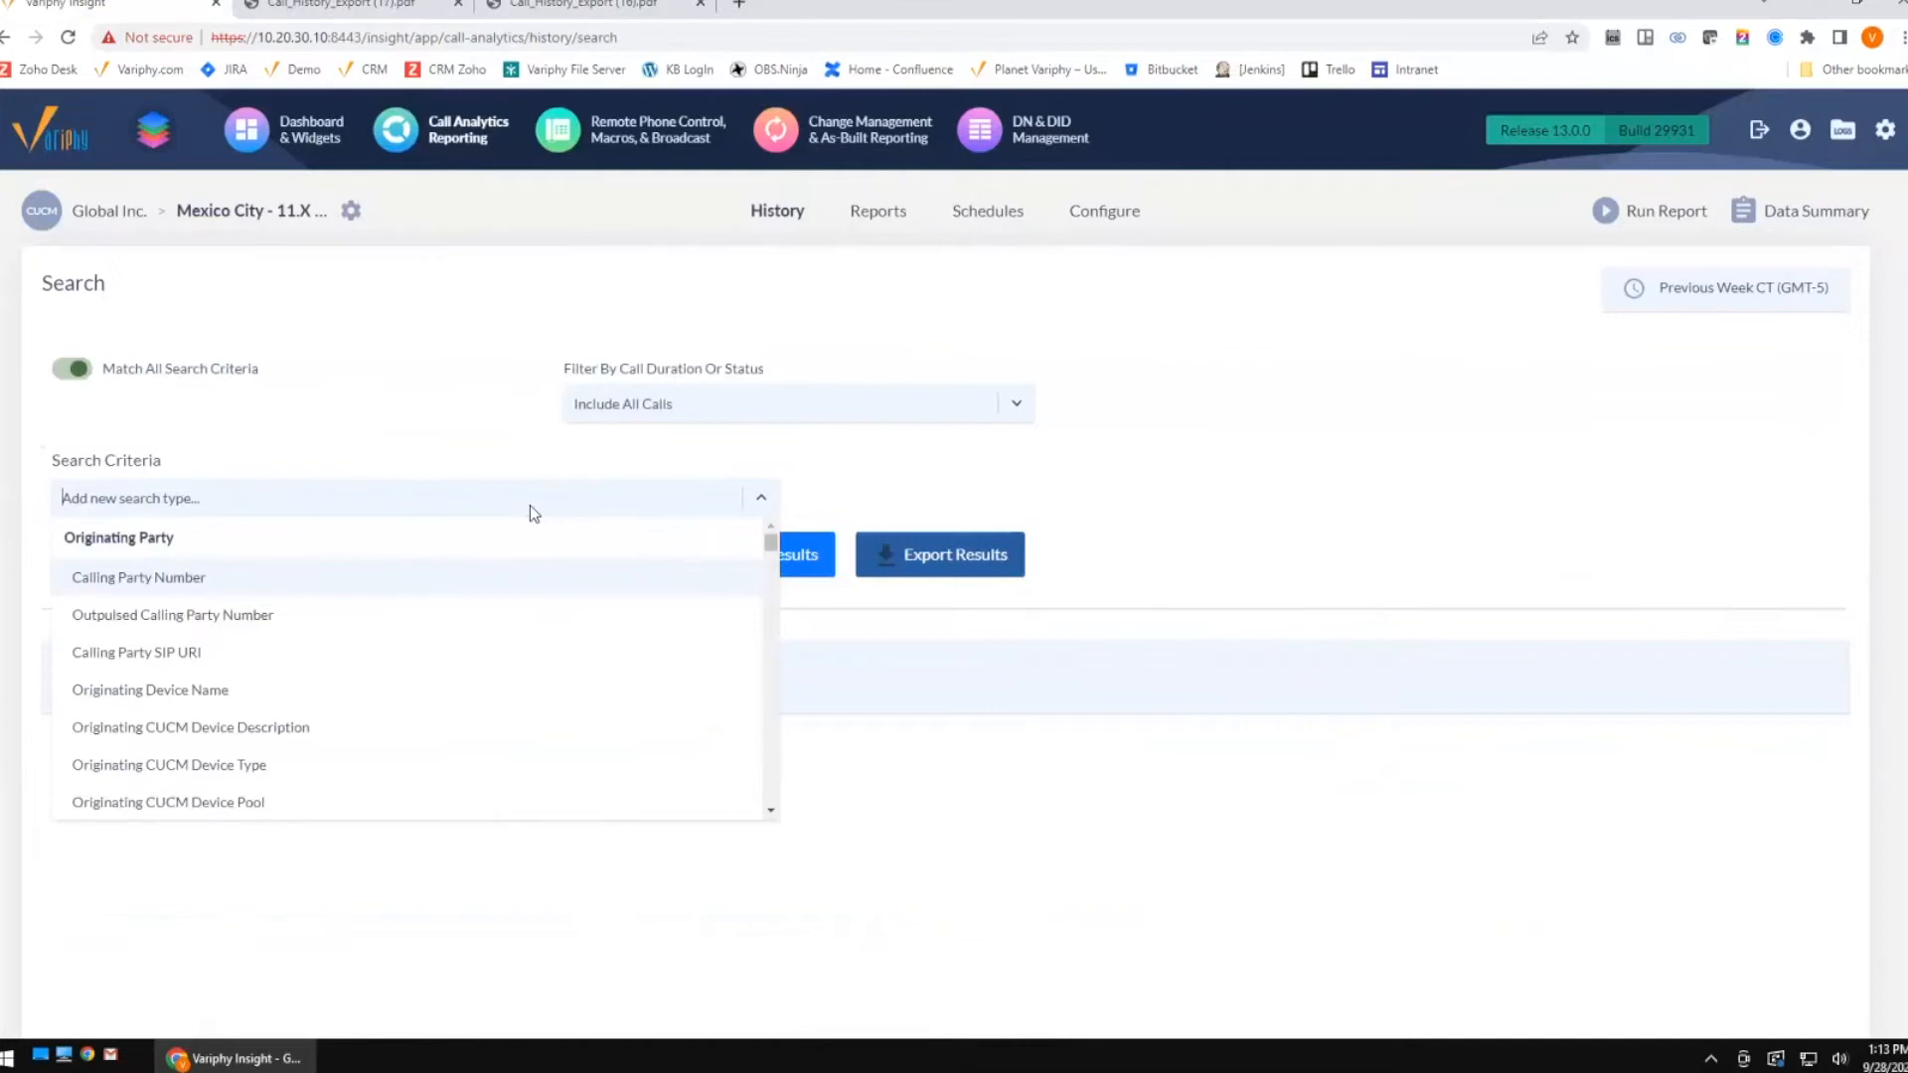
click(872, 503)
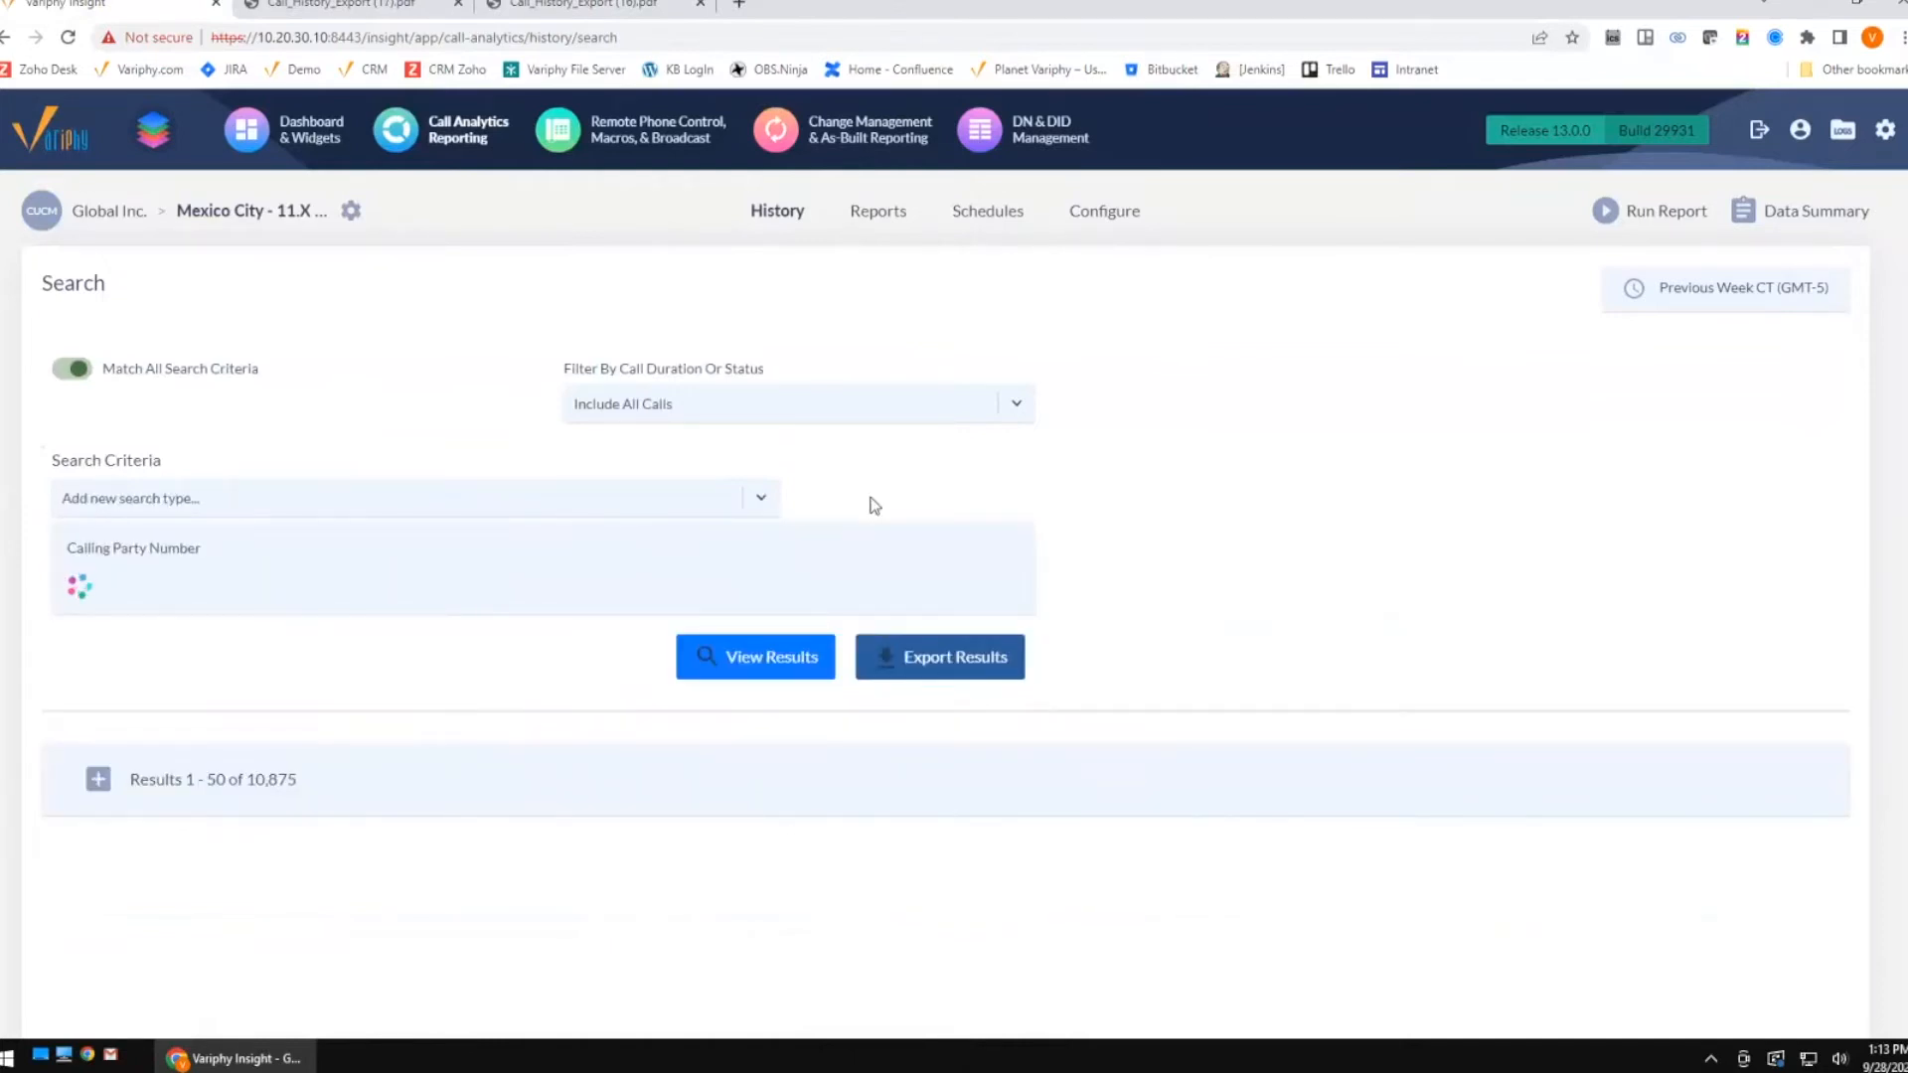
click(353, 597)
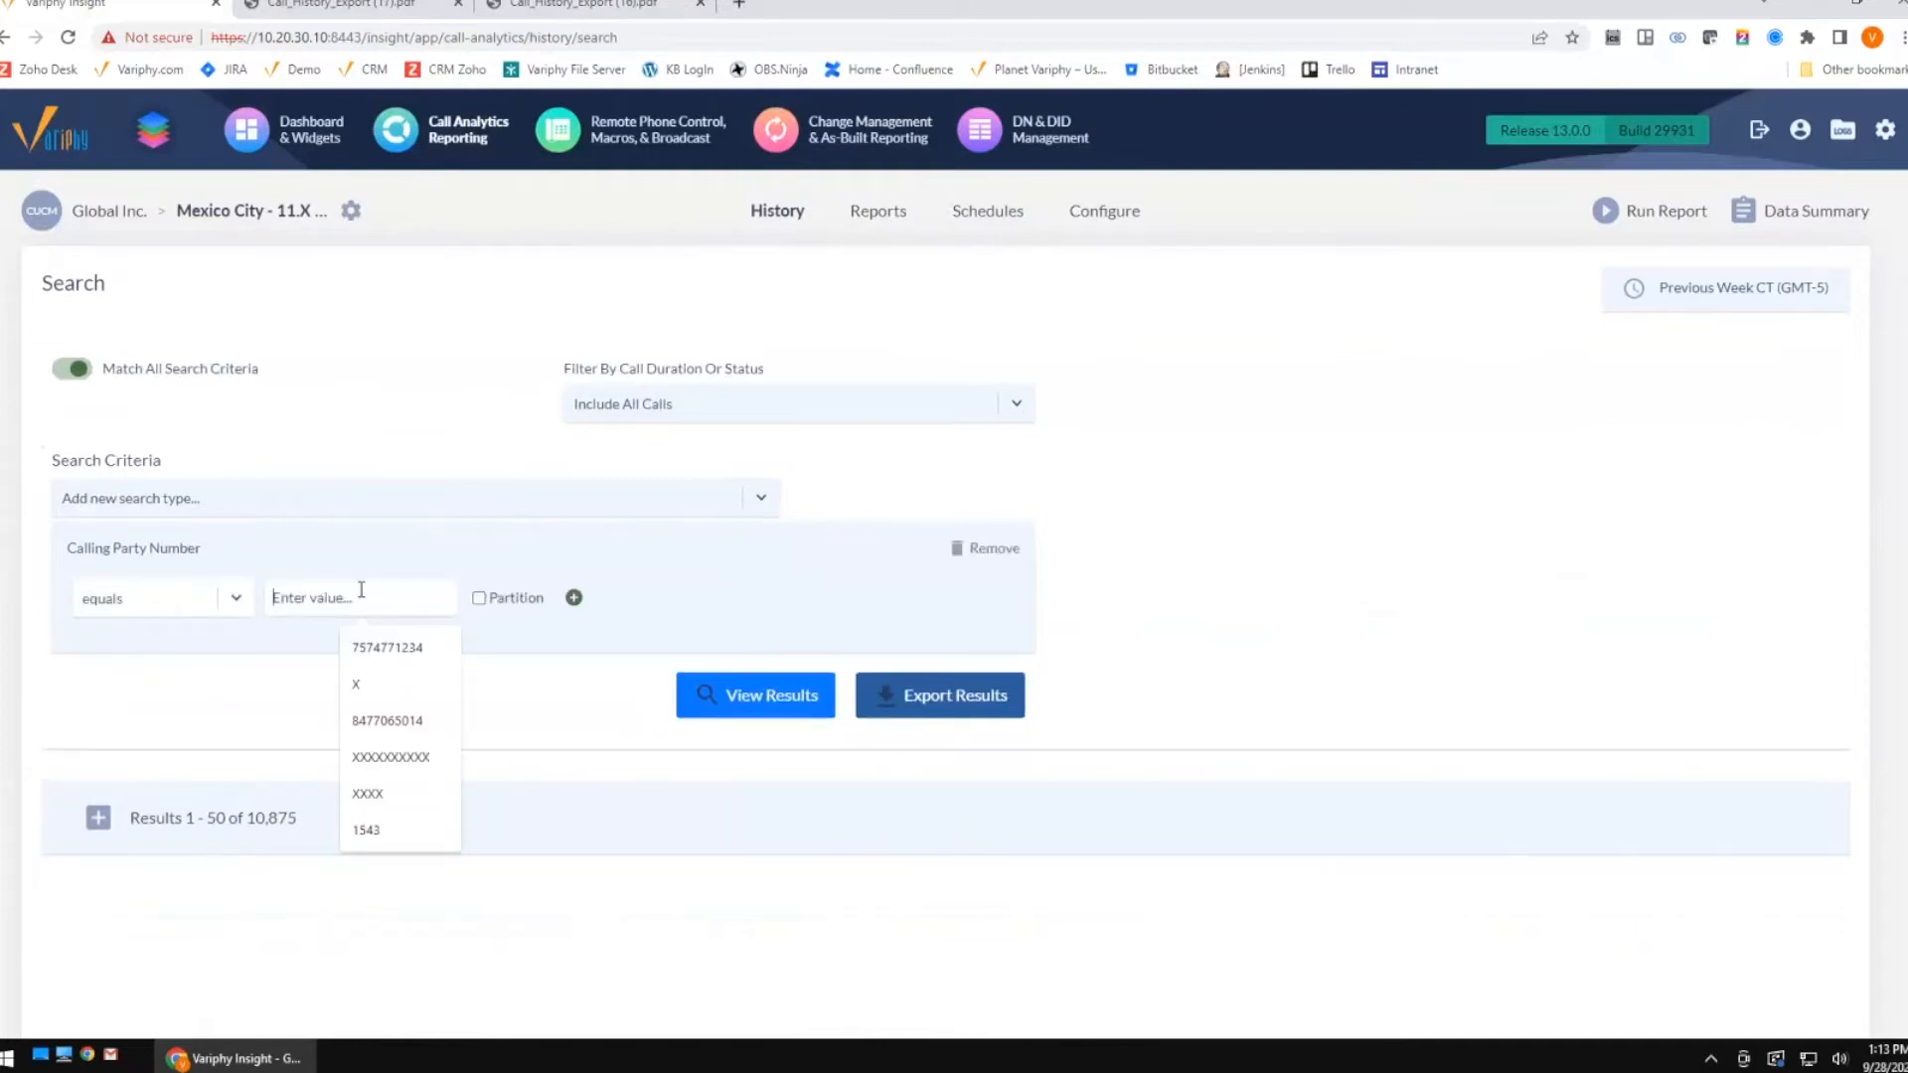
click(393, 762)
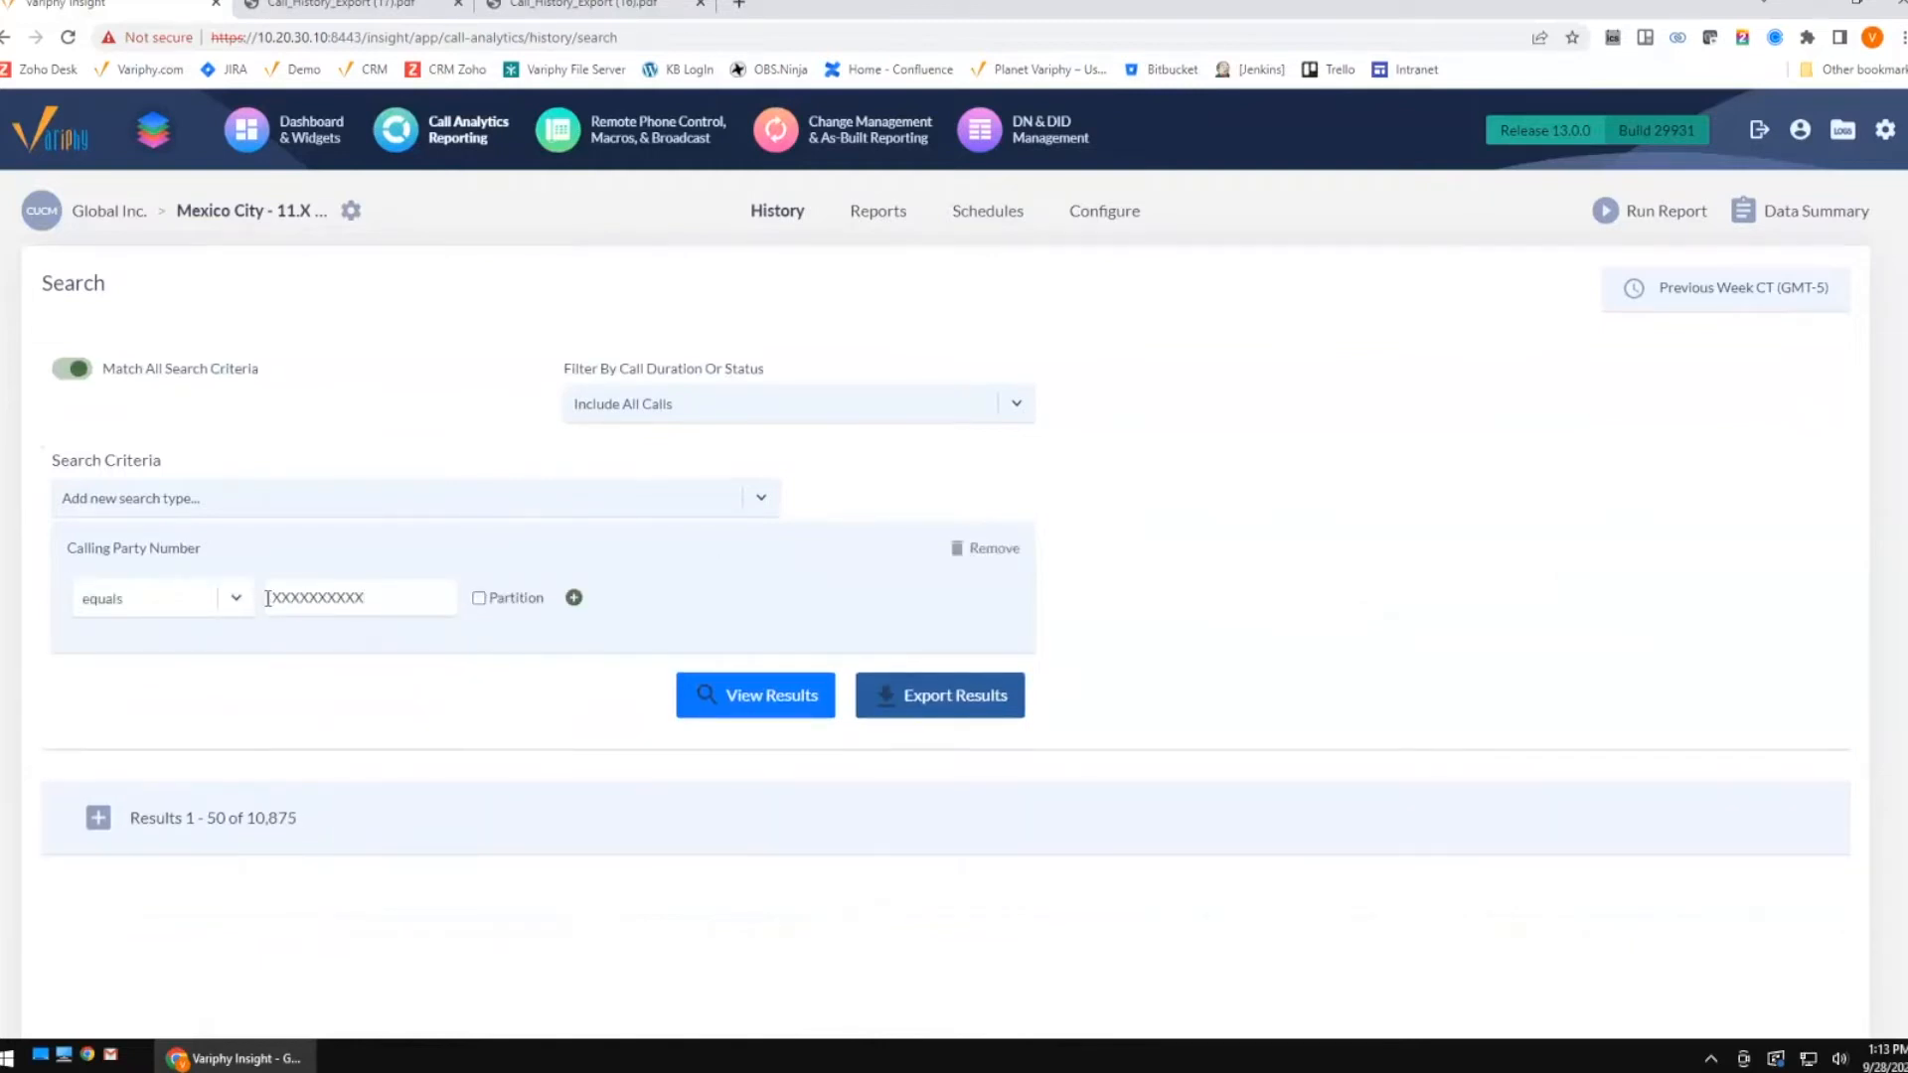
click(195, 598)
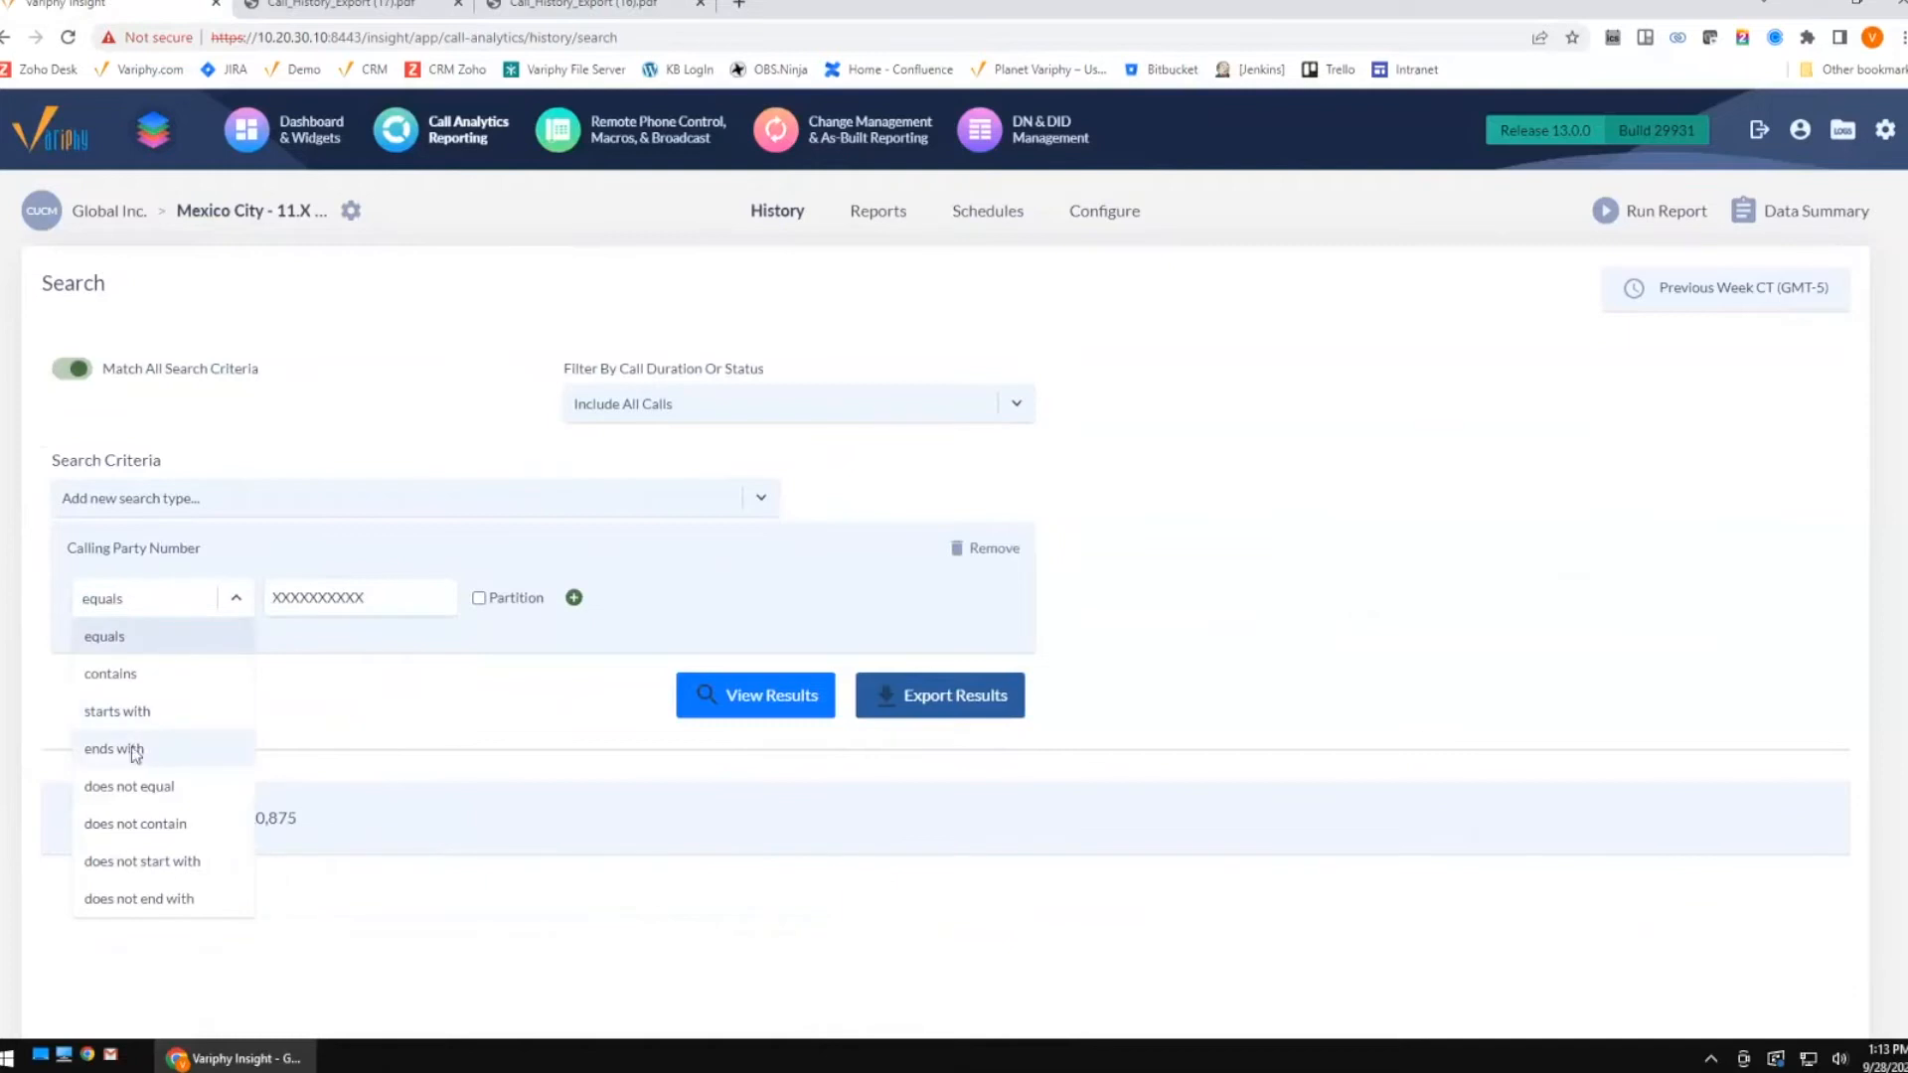
click(140, 755)
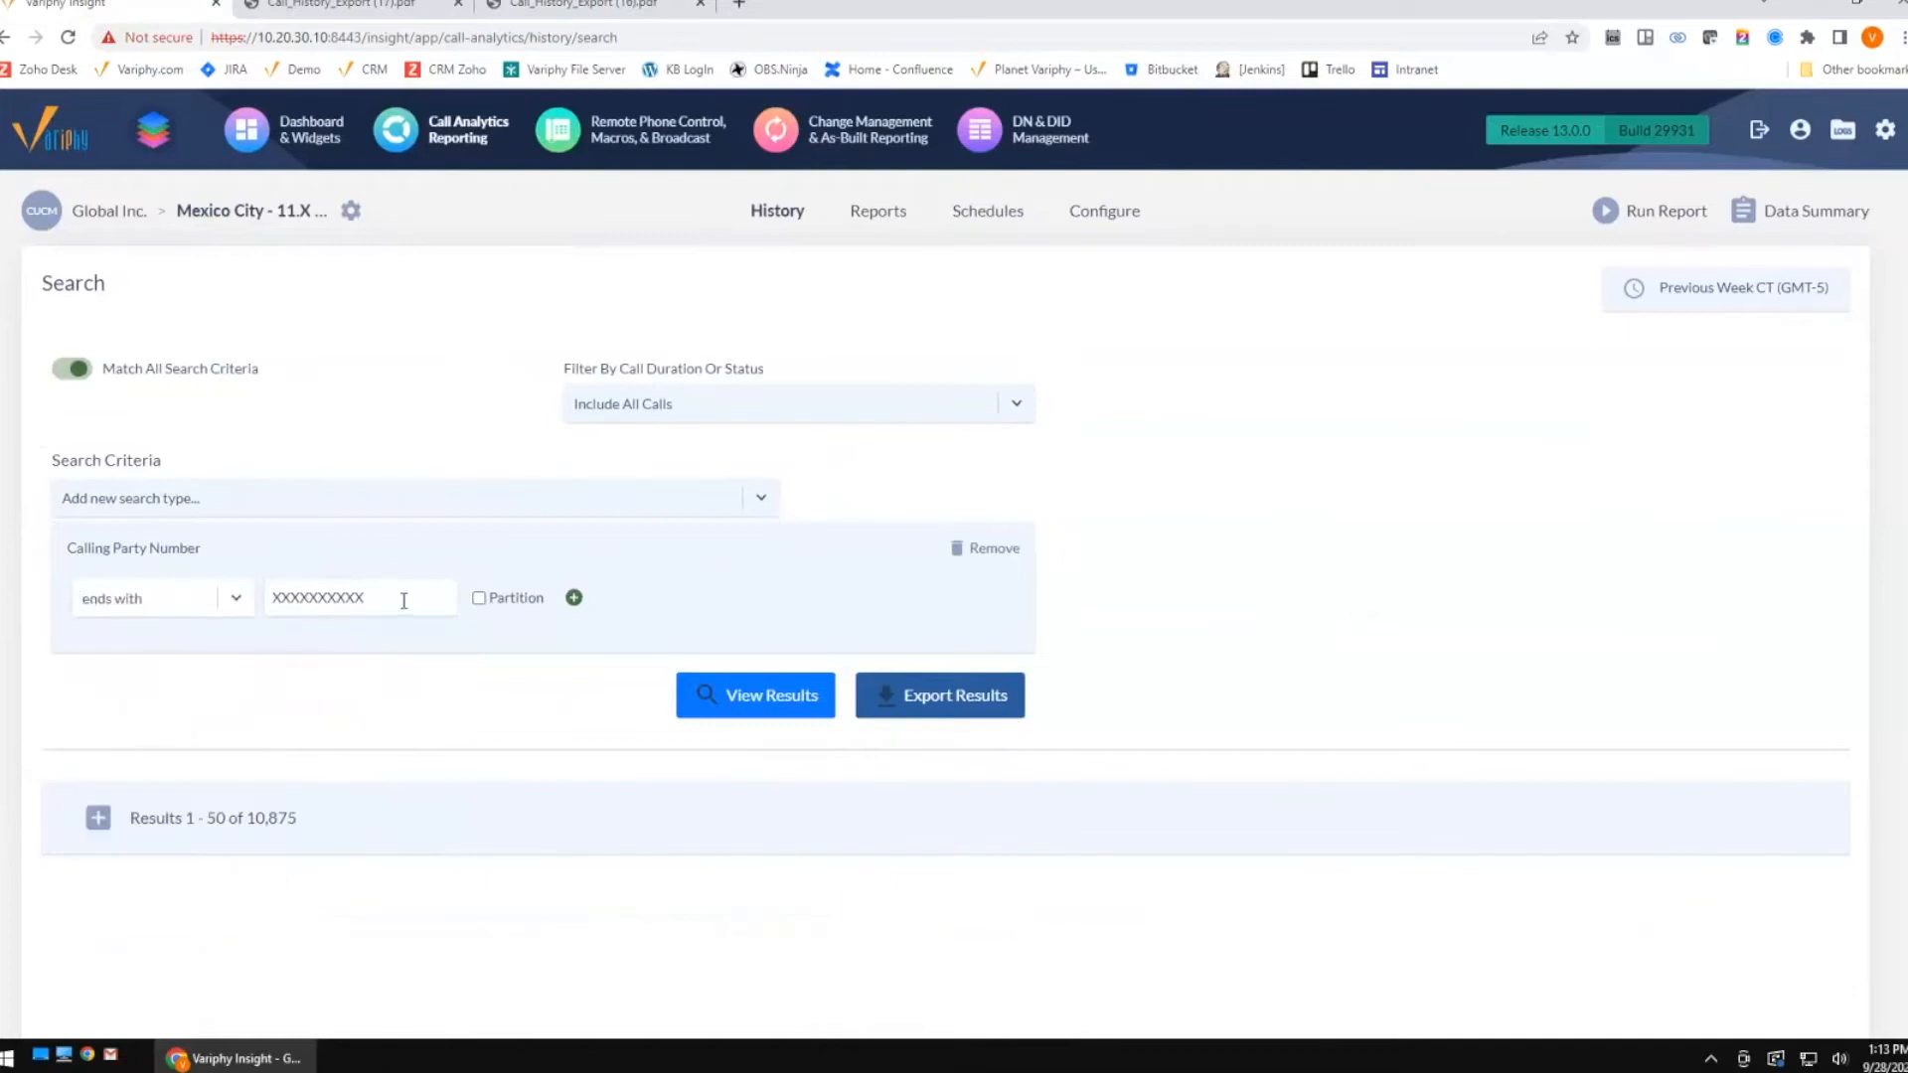
drag(400, 600, 271, 602)
click(985, 548)
Add an Originating Device Name criterion that equals SIP_Trunk_CUBE_Primary and view the search results.
click(499, 514)
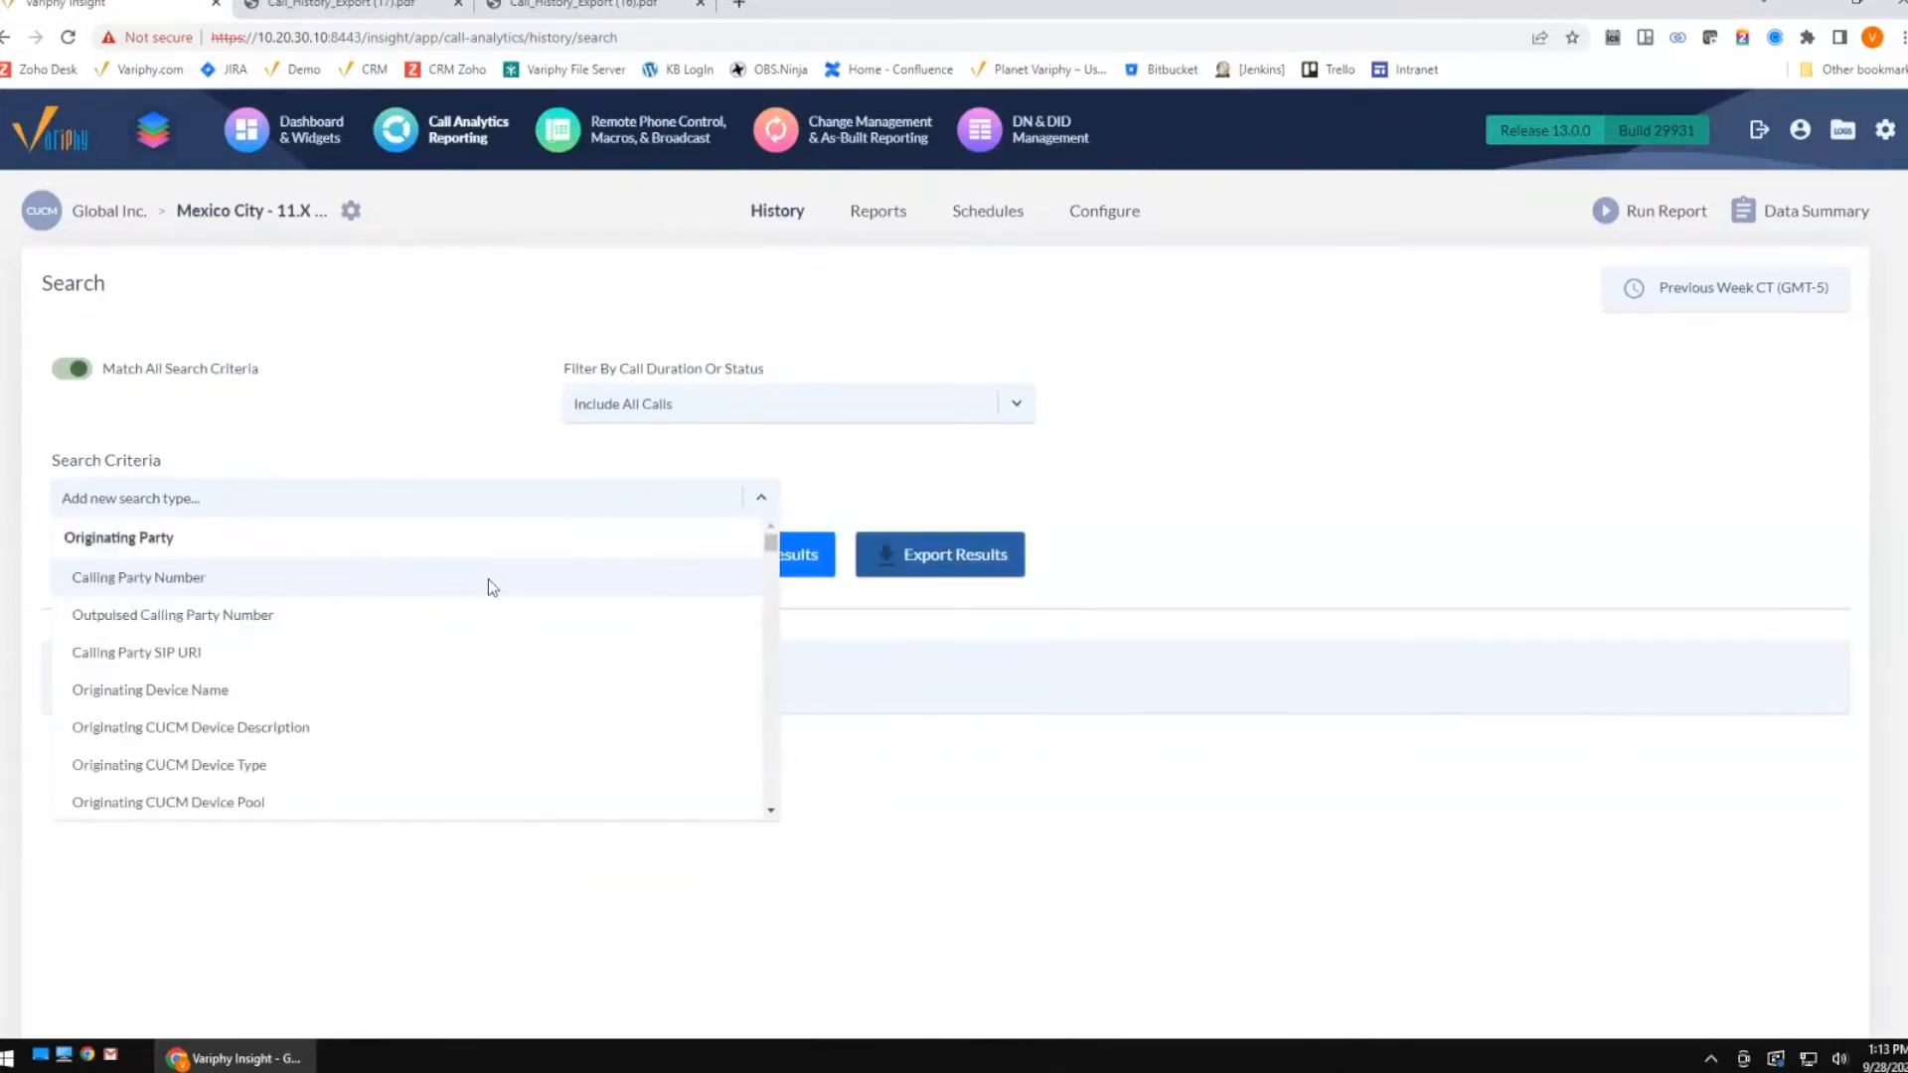
click(298, 690)
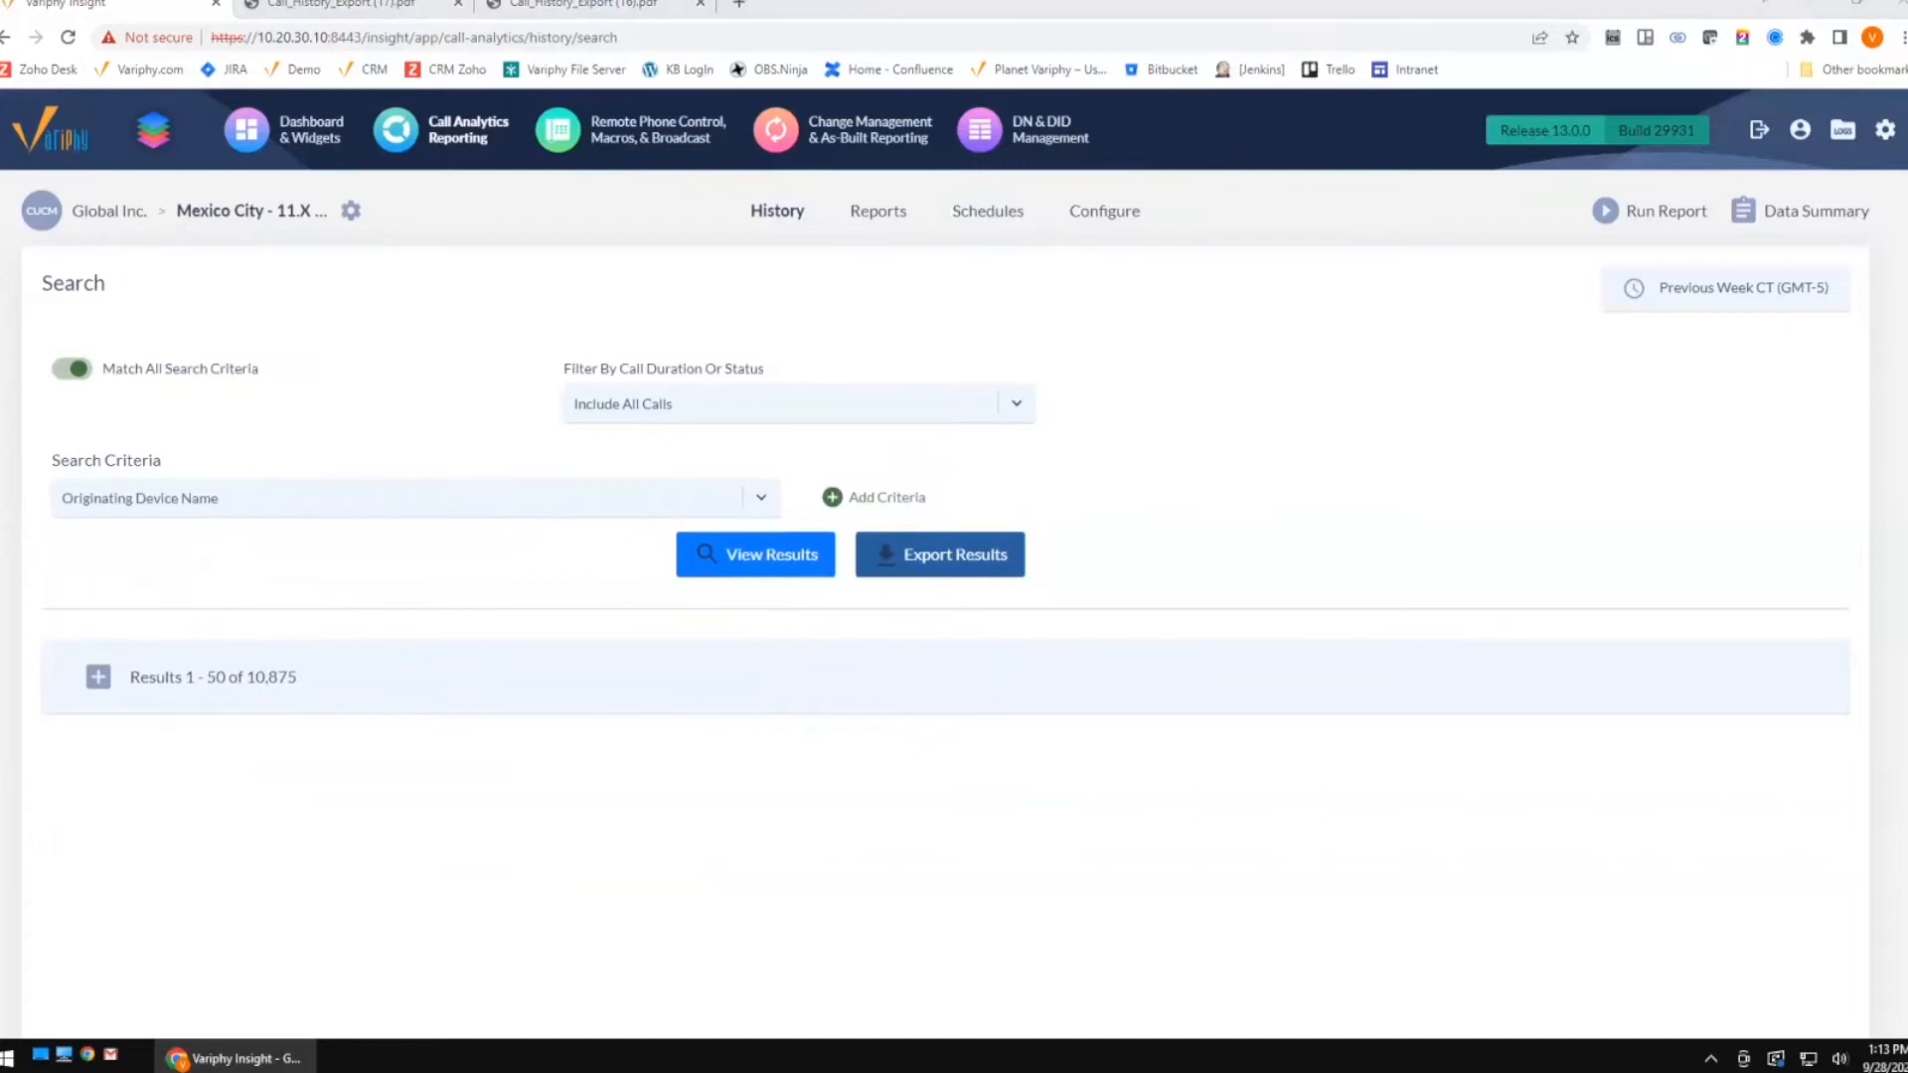
click(832, 497)
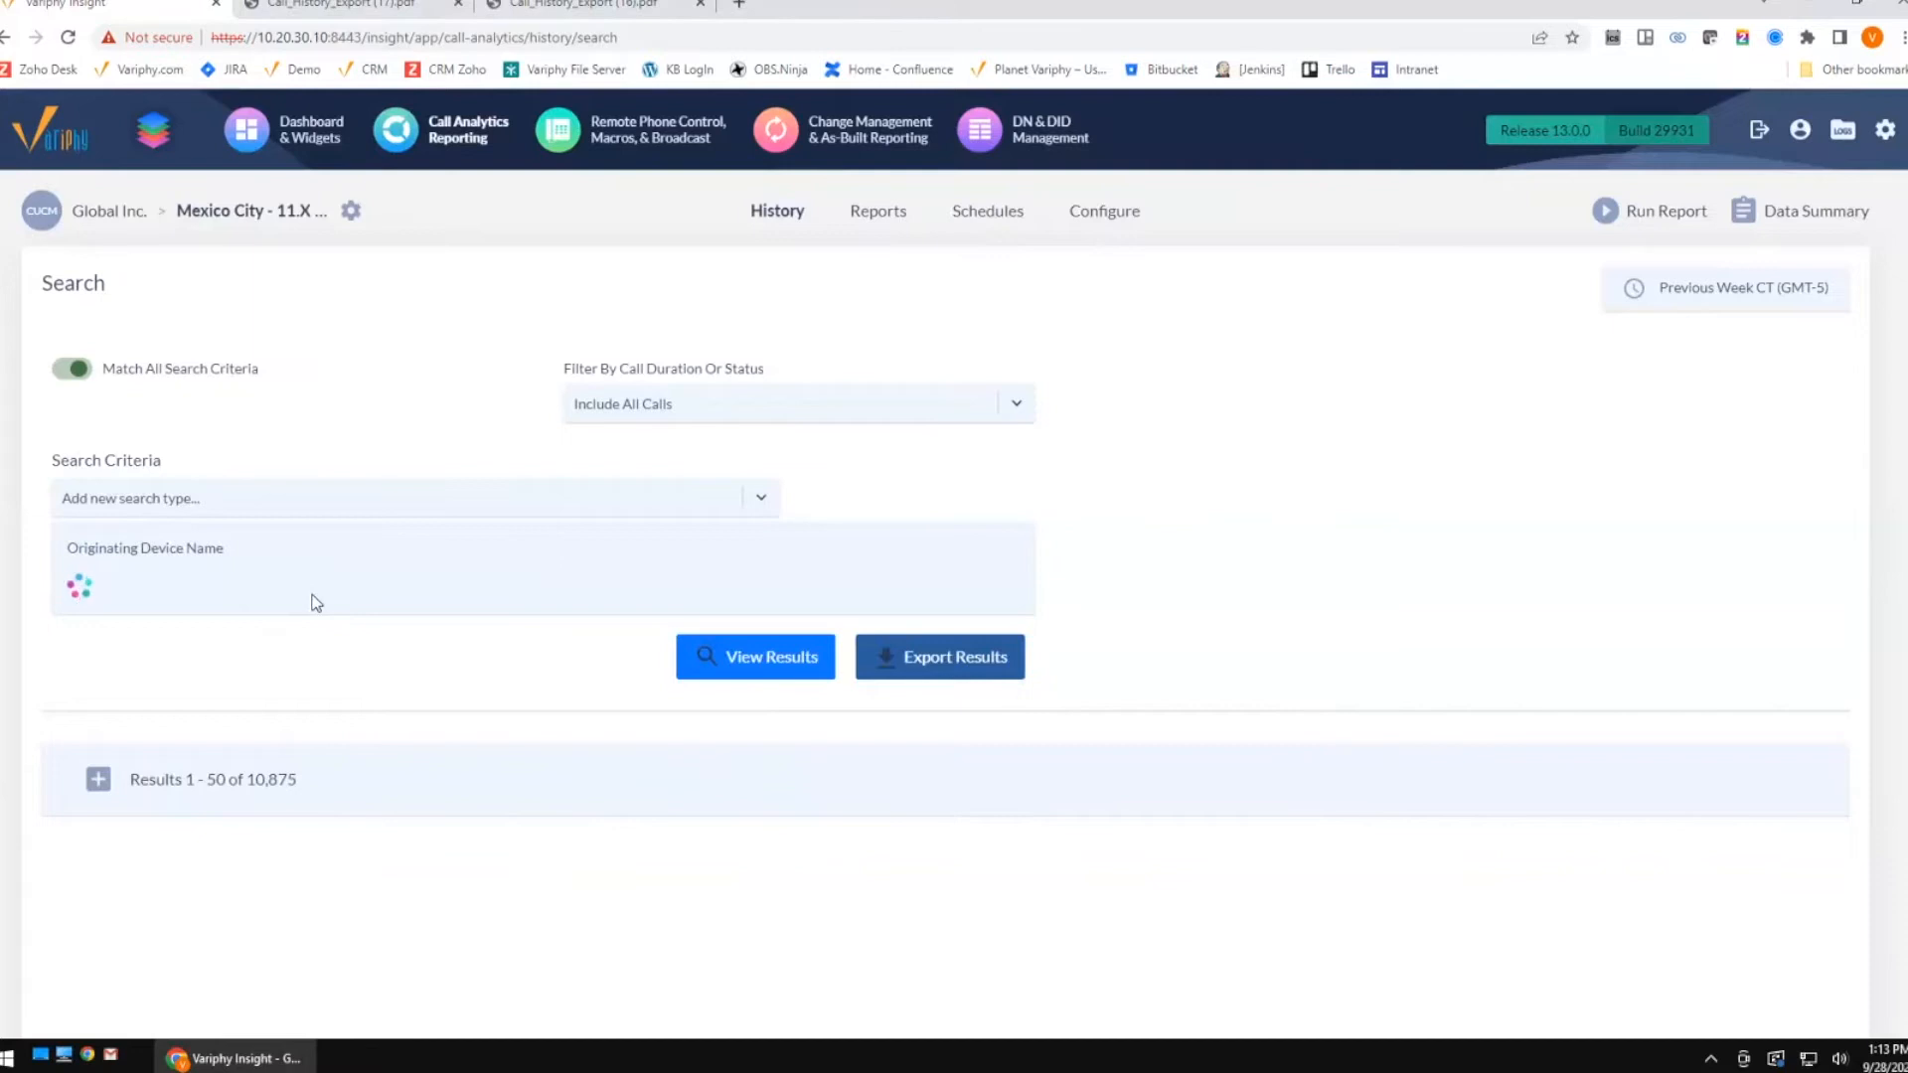
click(326, 597)
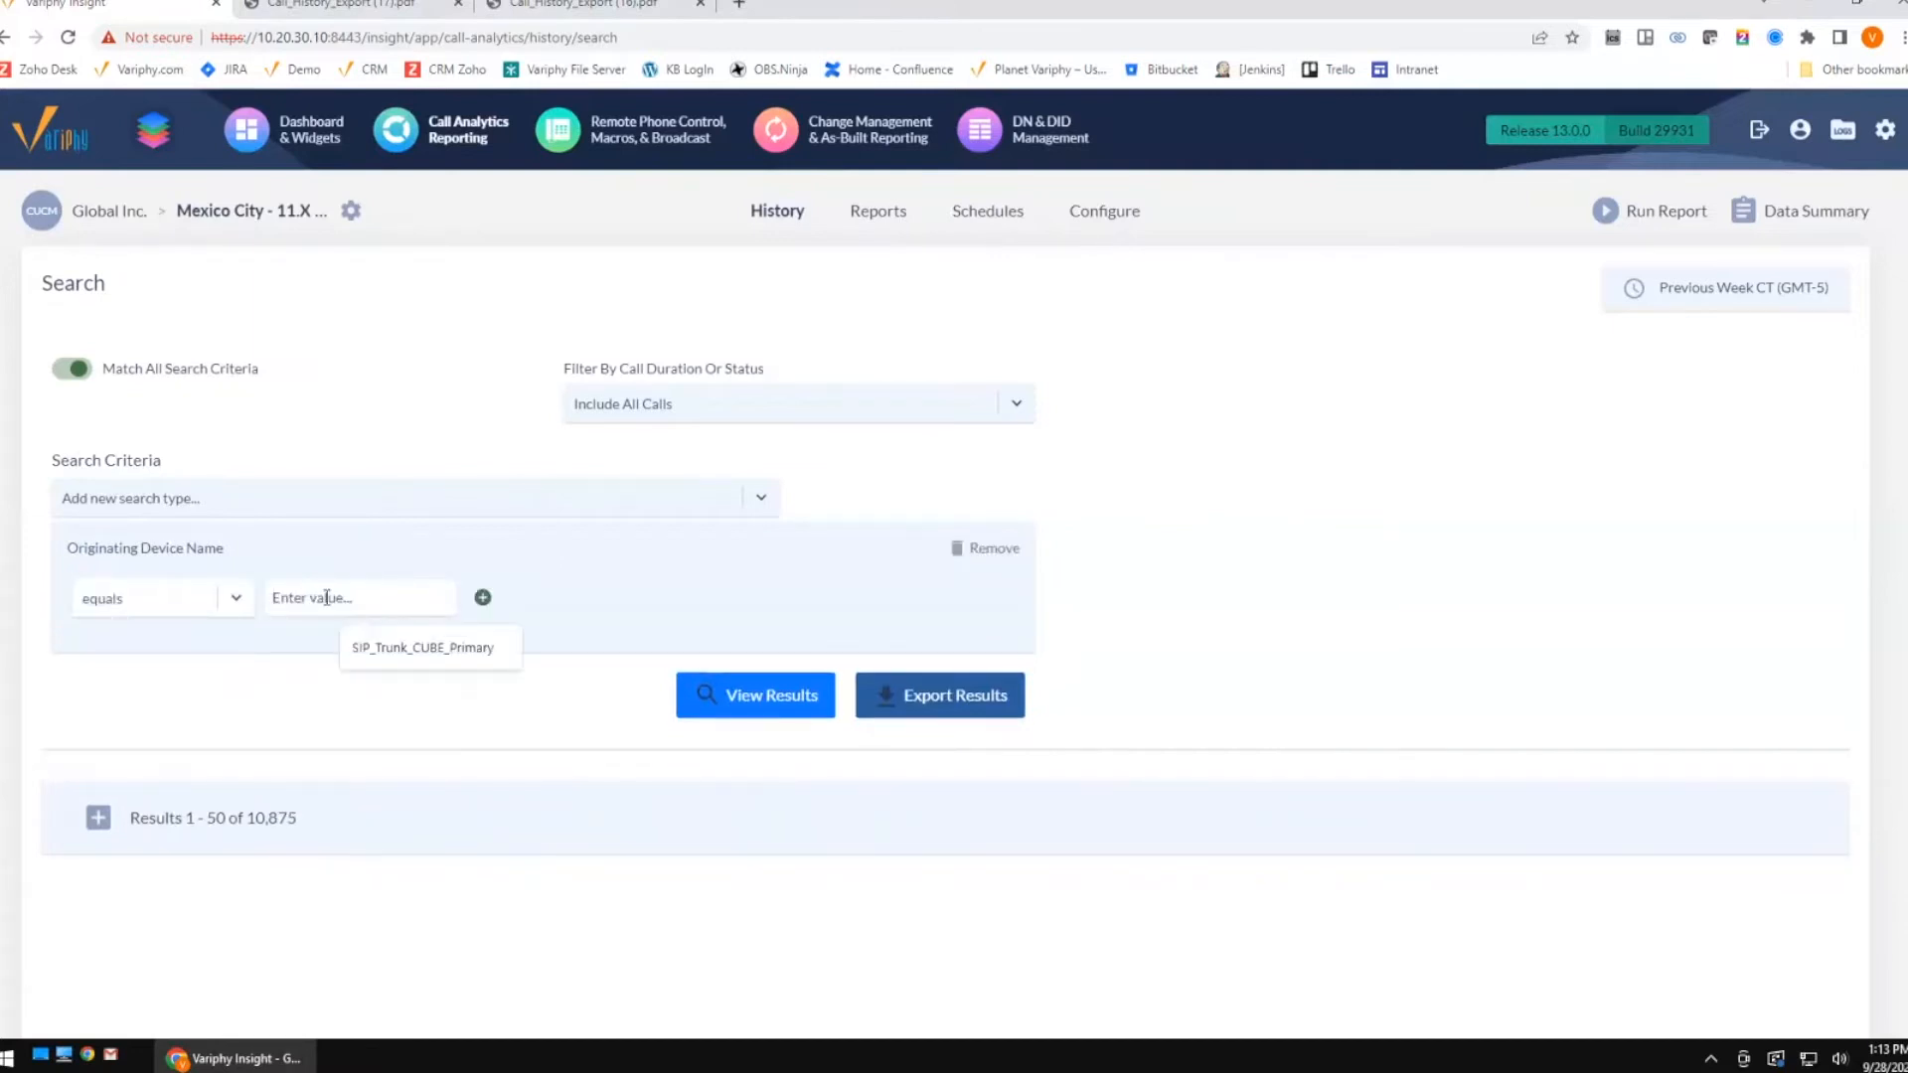
click(358, 647)
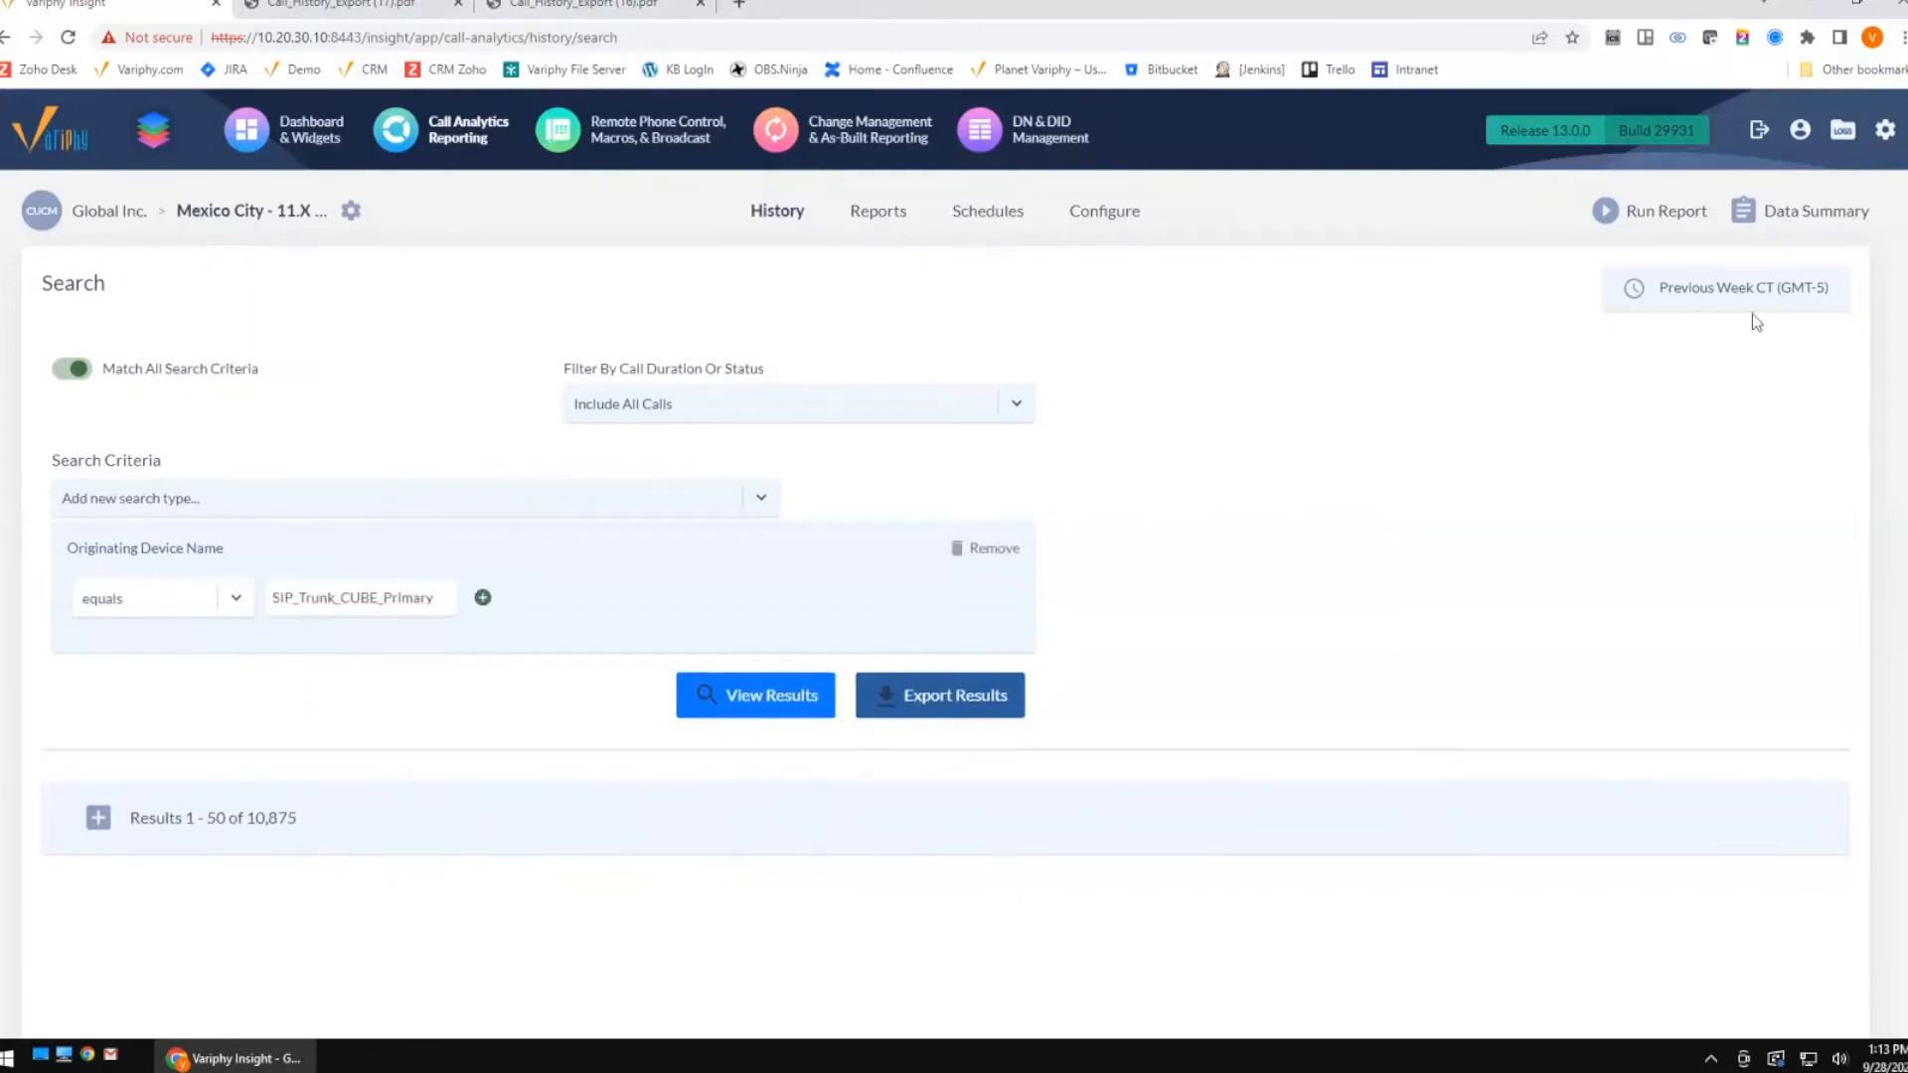
click(754, 694)
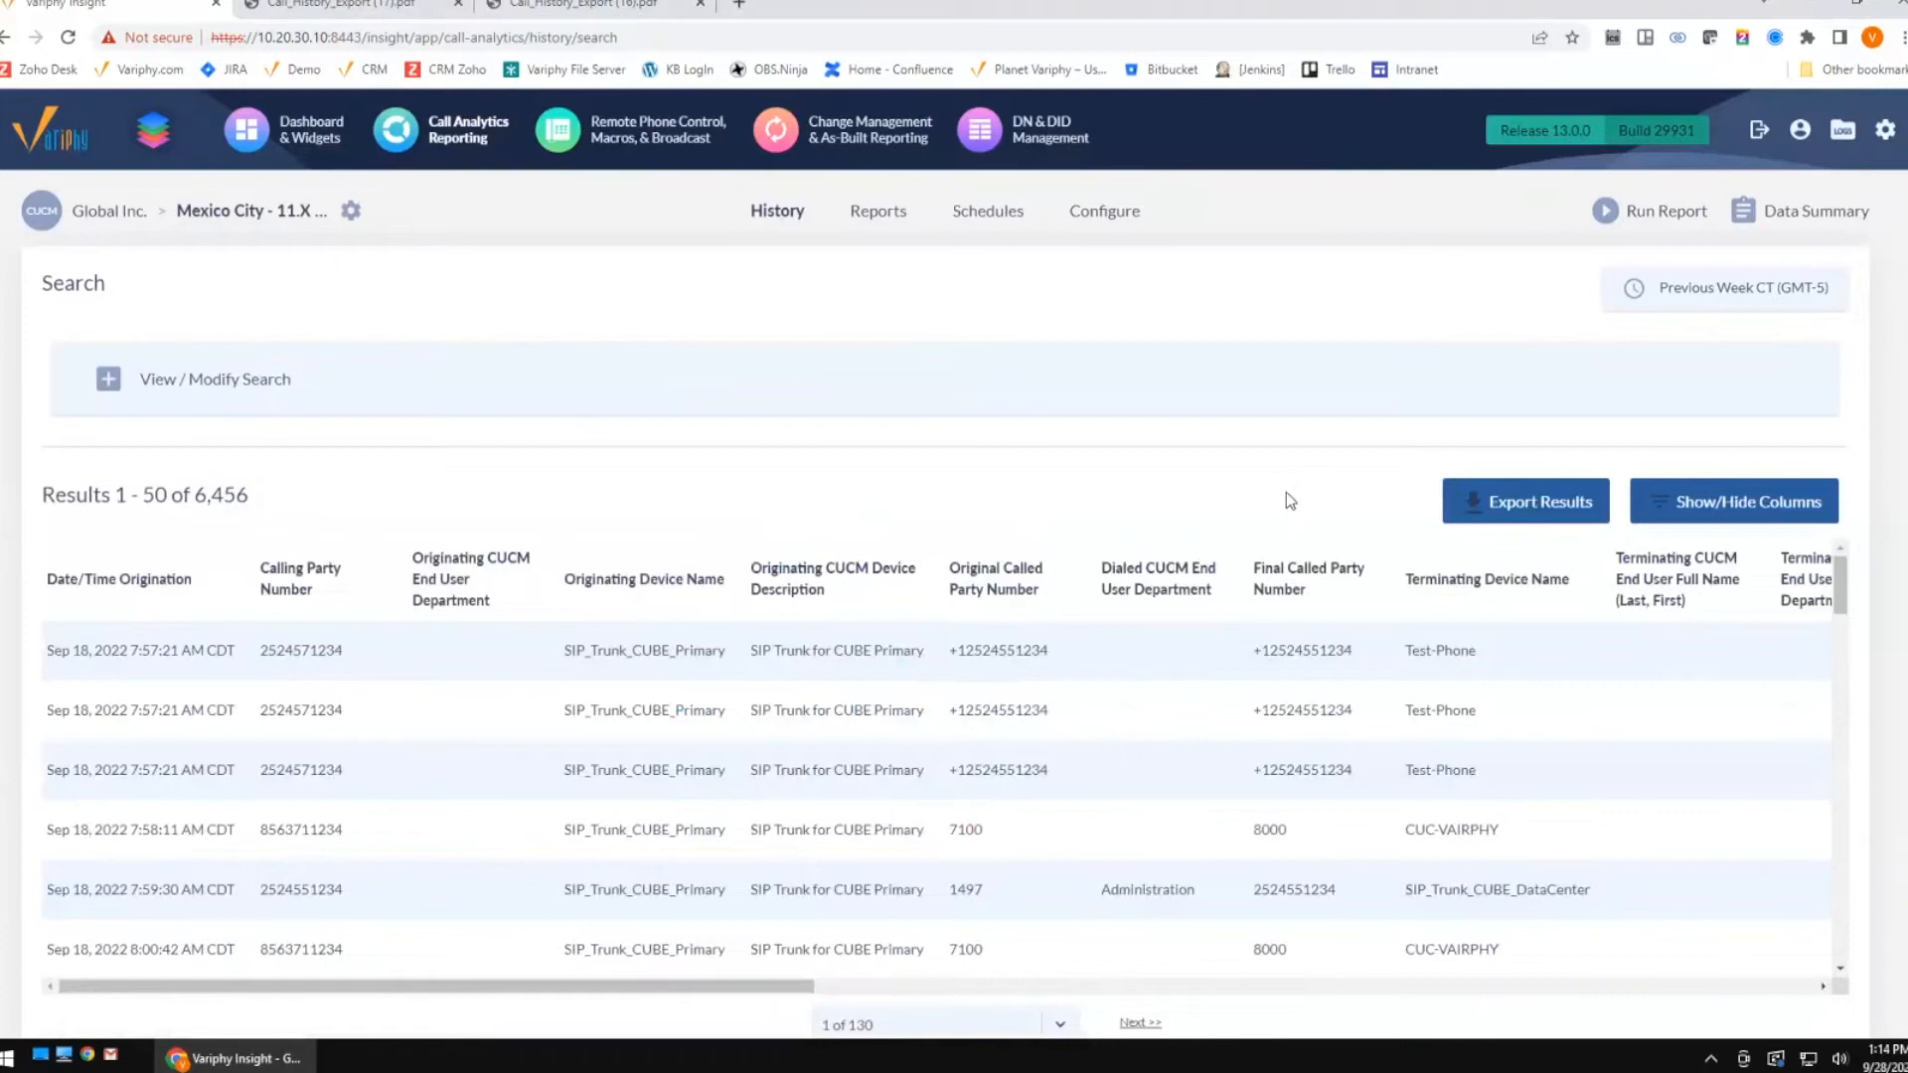
Reopen the search criteria and add a Terminating CUCM Department criterion alongside the originating device name.
click(111, 382)
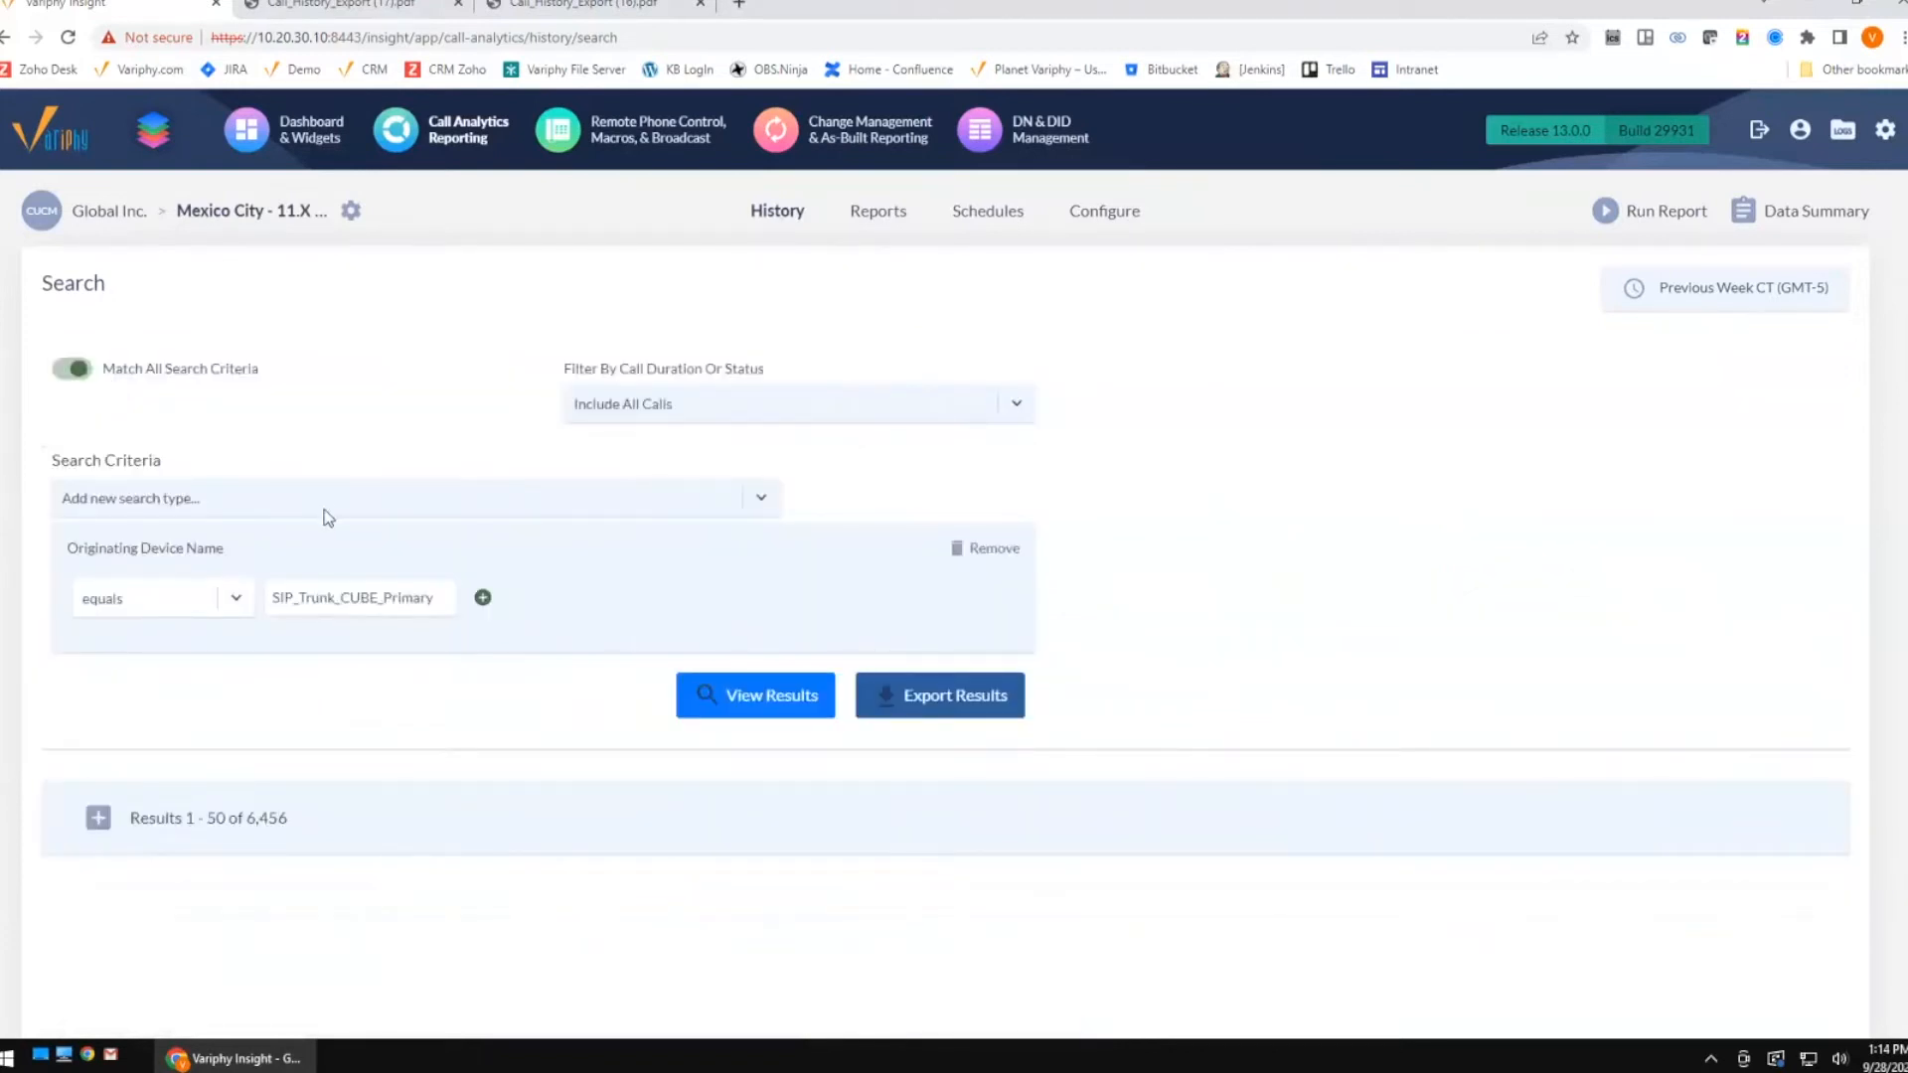
click(327, 503)
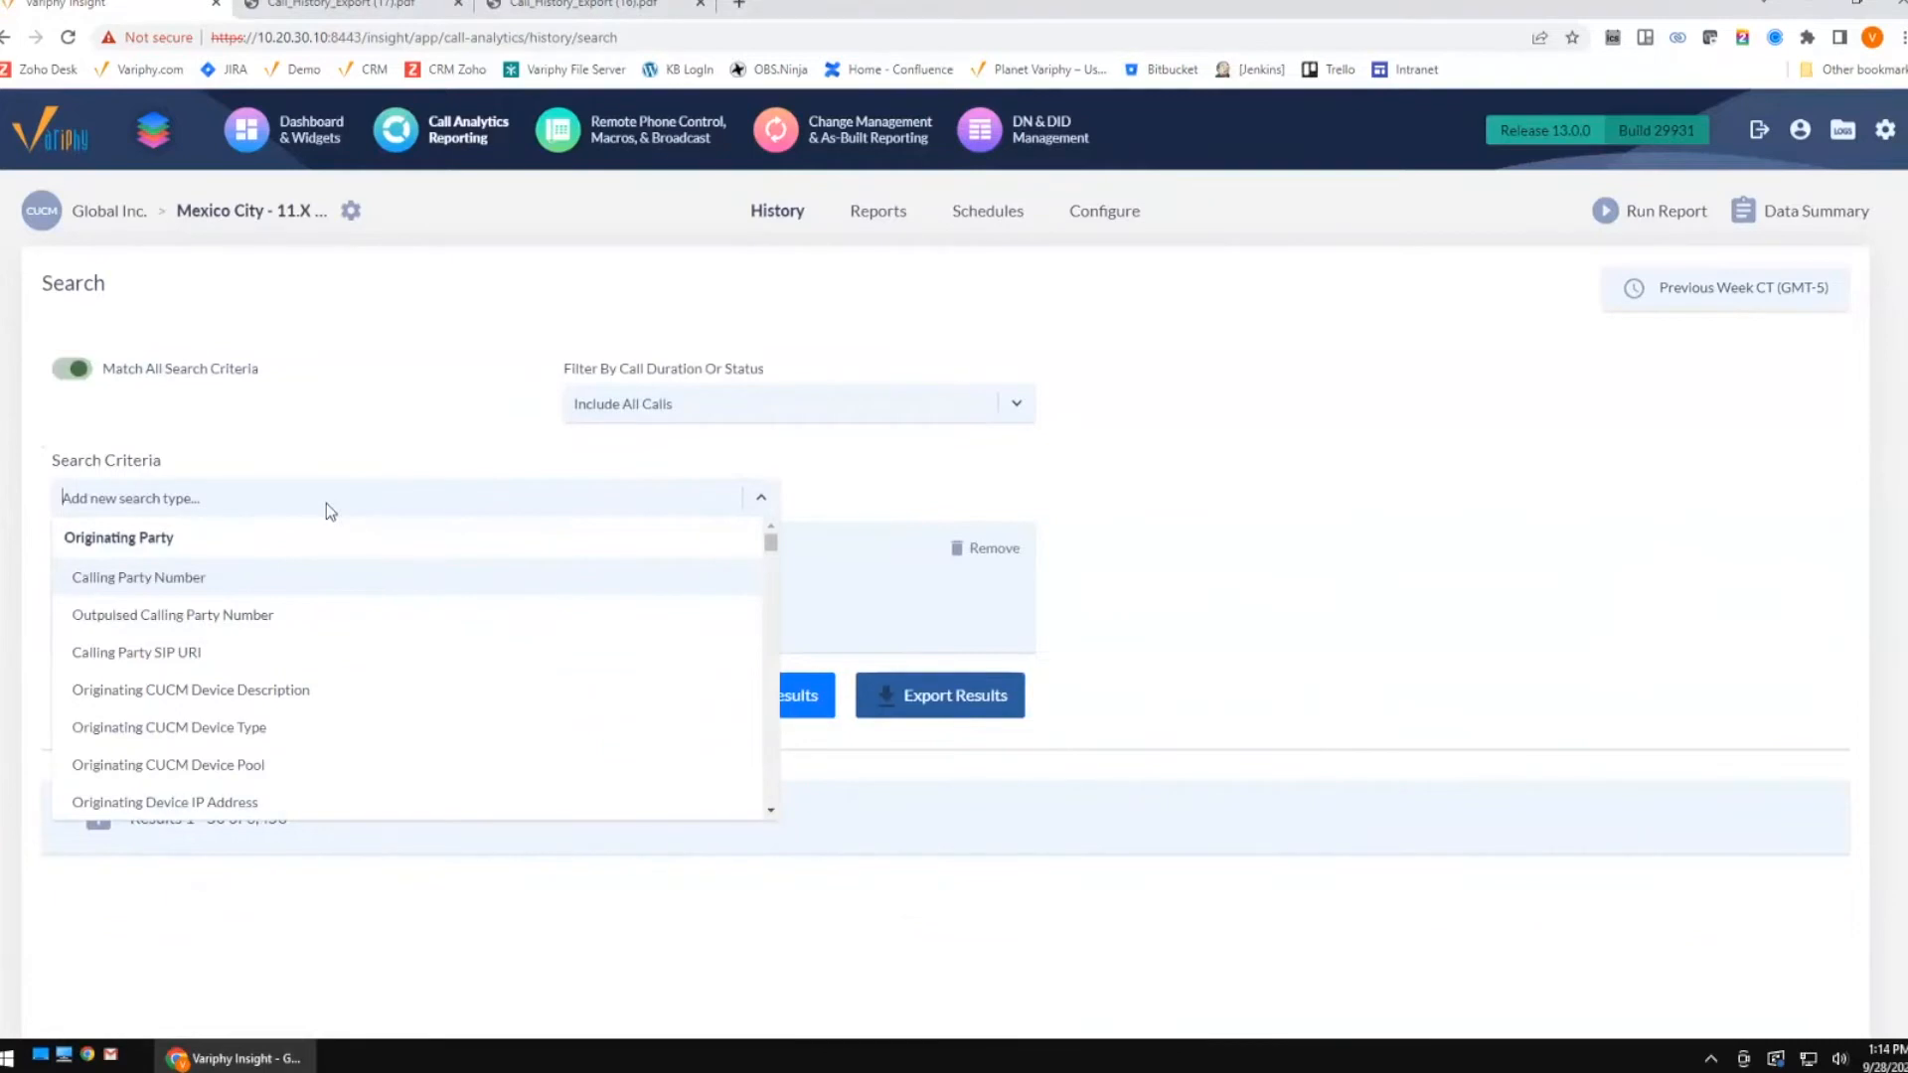
text(dep)
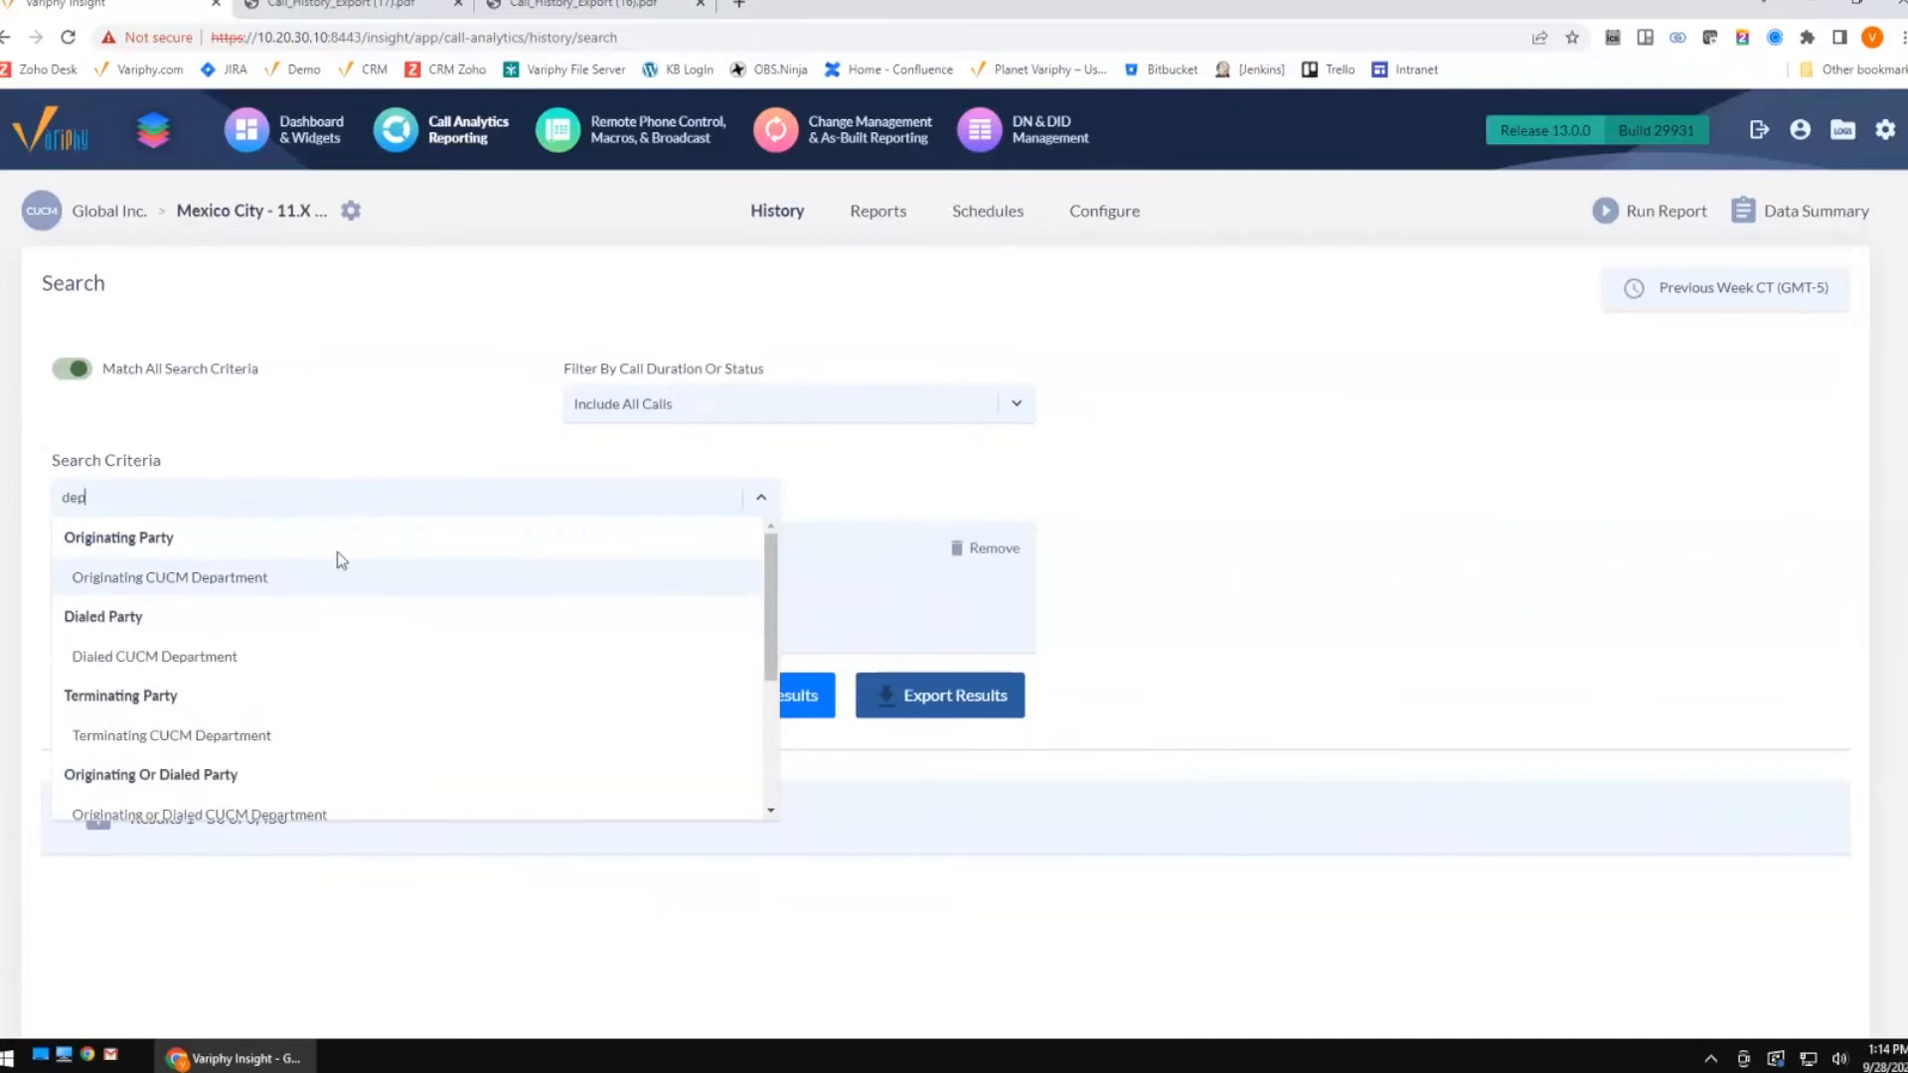
click(174, 735)
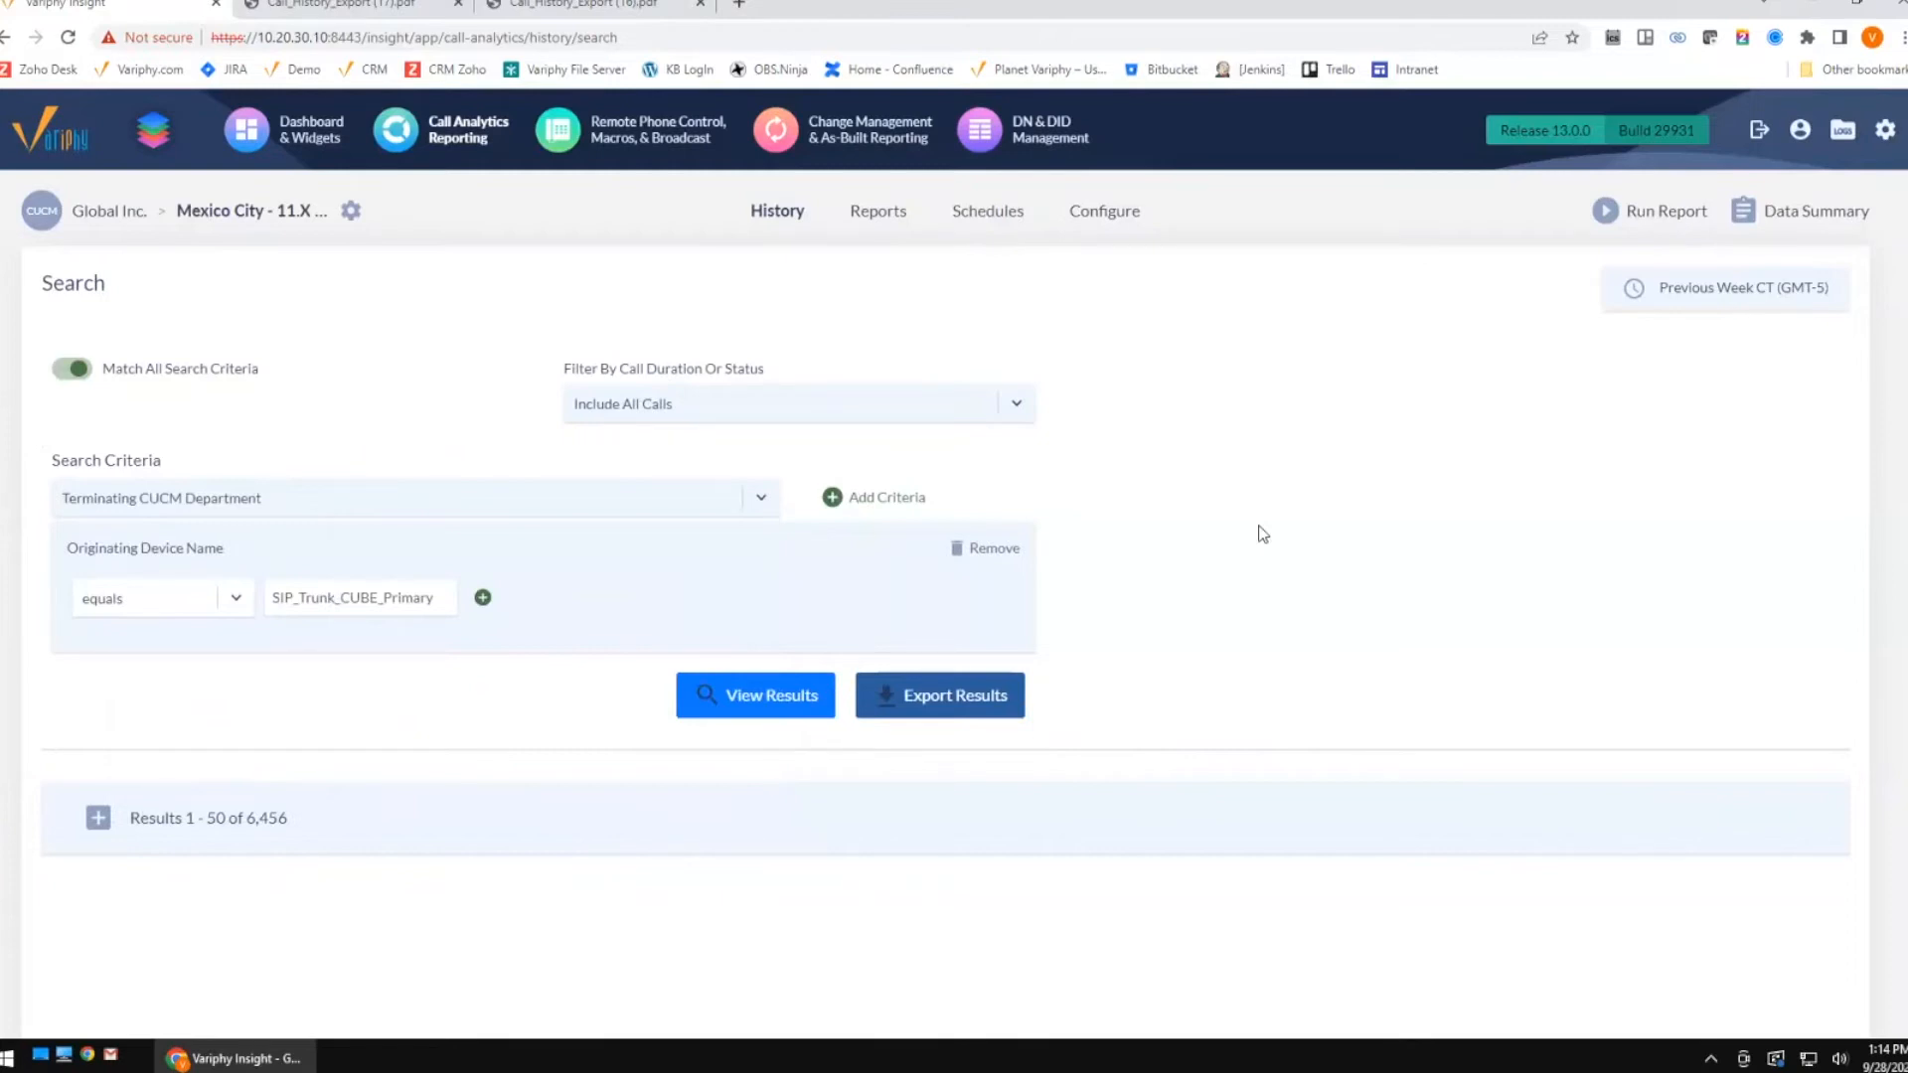
click(857, 499)
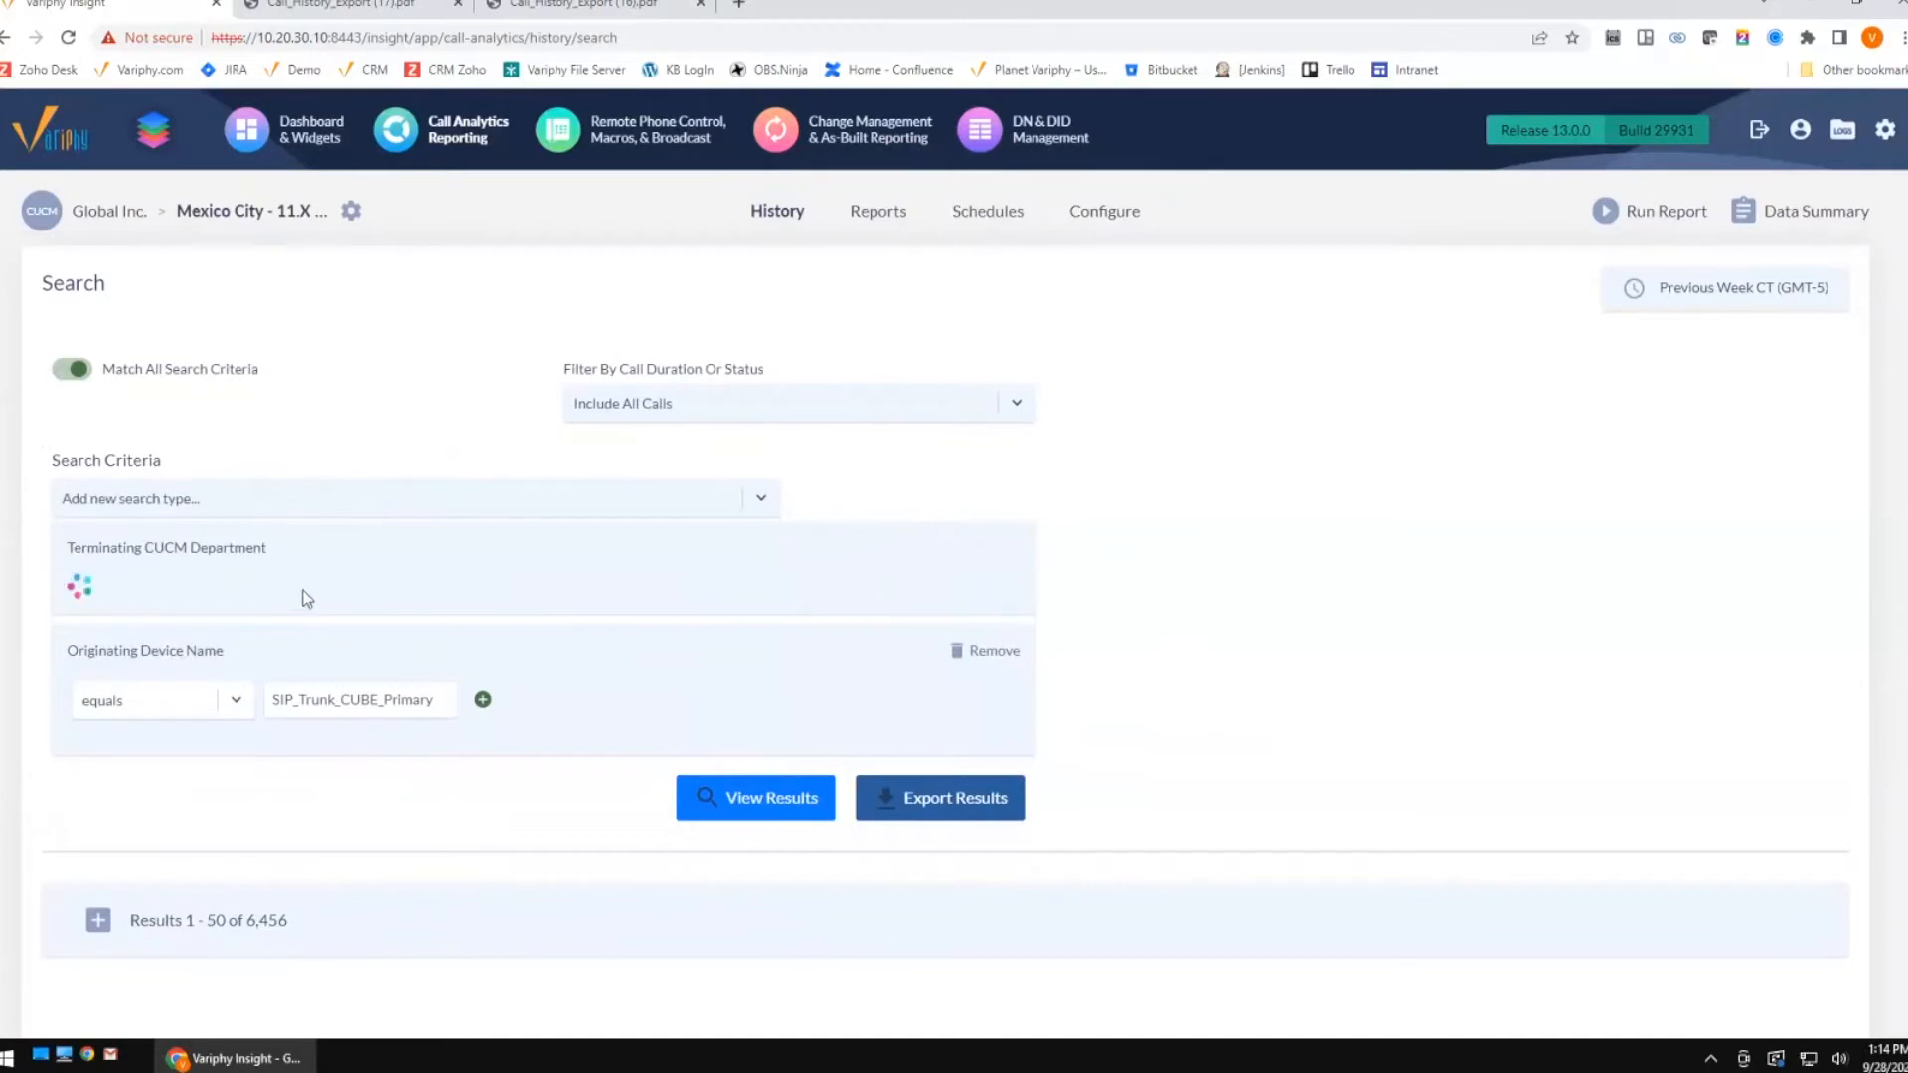
Set the Terminating CUCM Department criterion to Owner Services and view the results of the combined search.
click(649, 606)
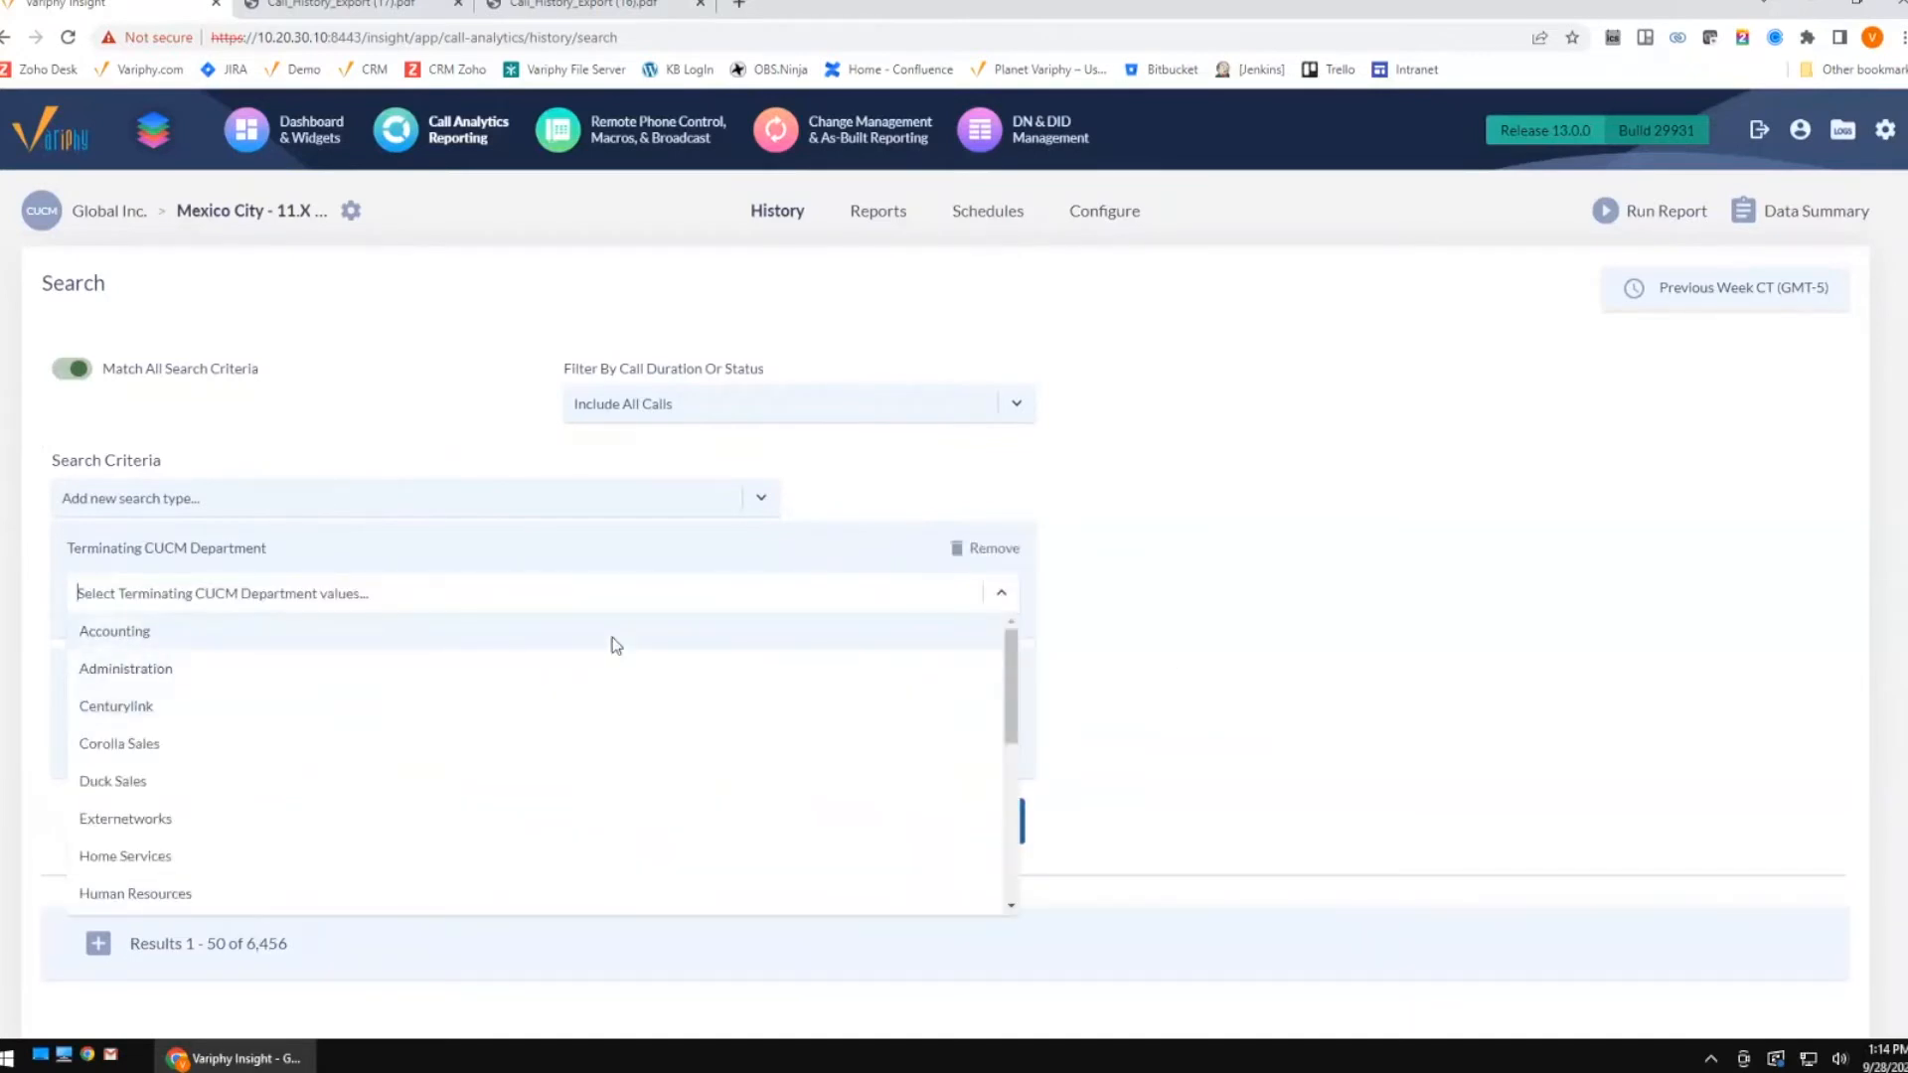
text(dep)
key(BackSpace)
key(BackSpace)
key(BackSpace)
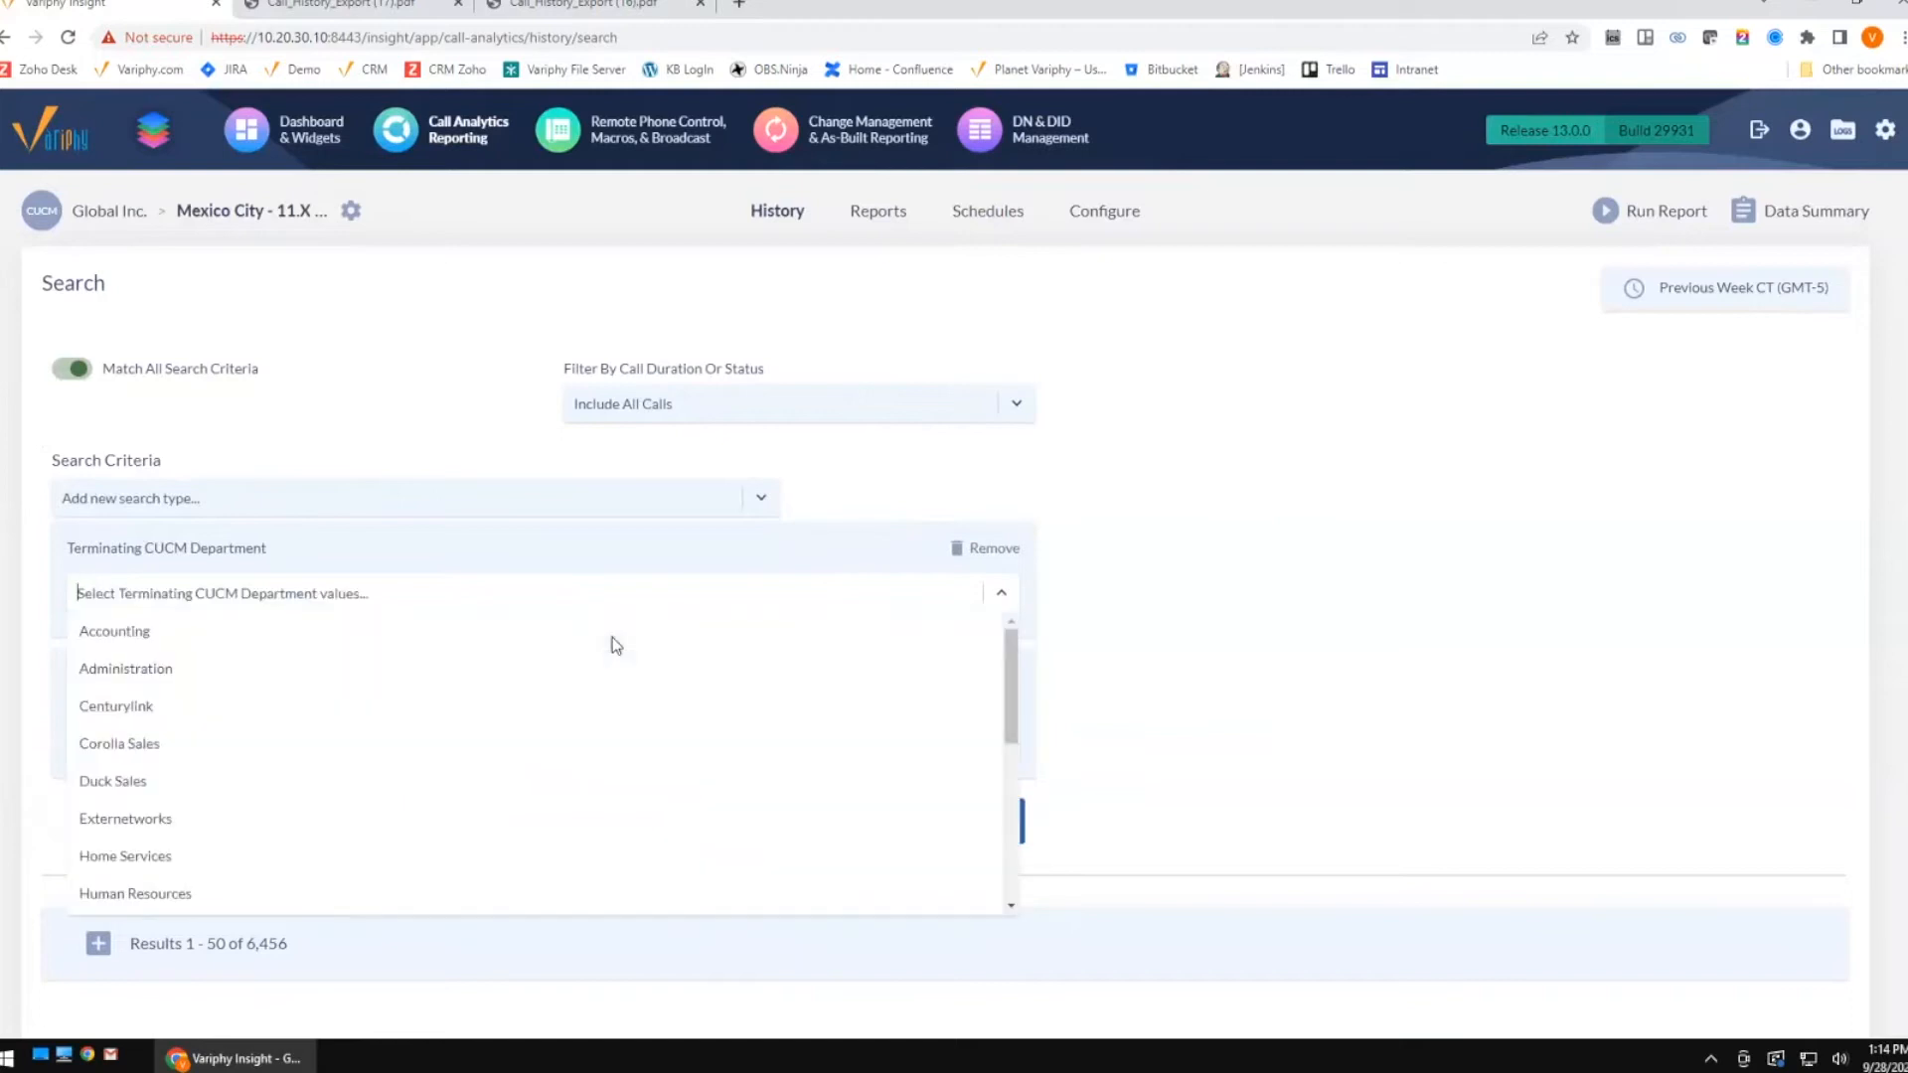
text(own)
click(612, 637)
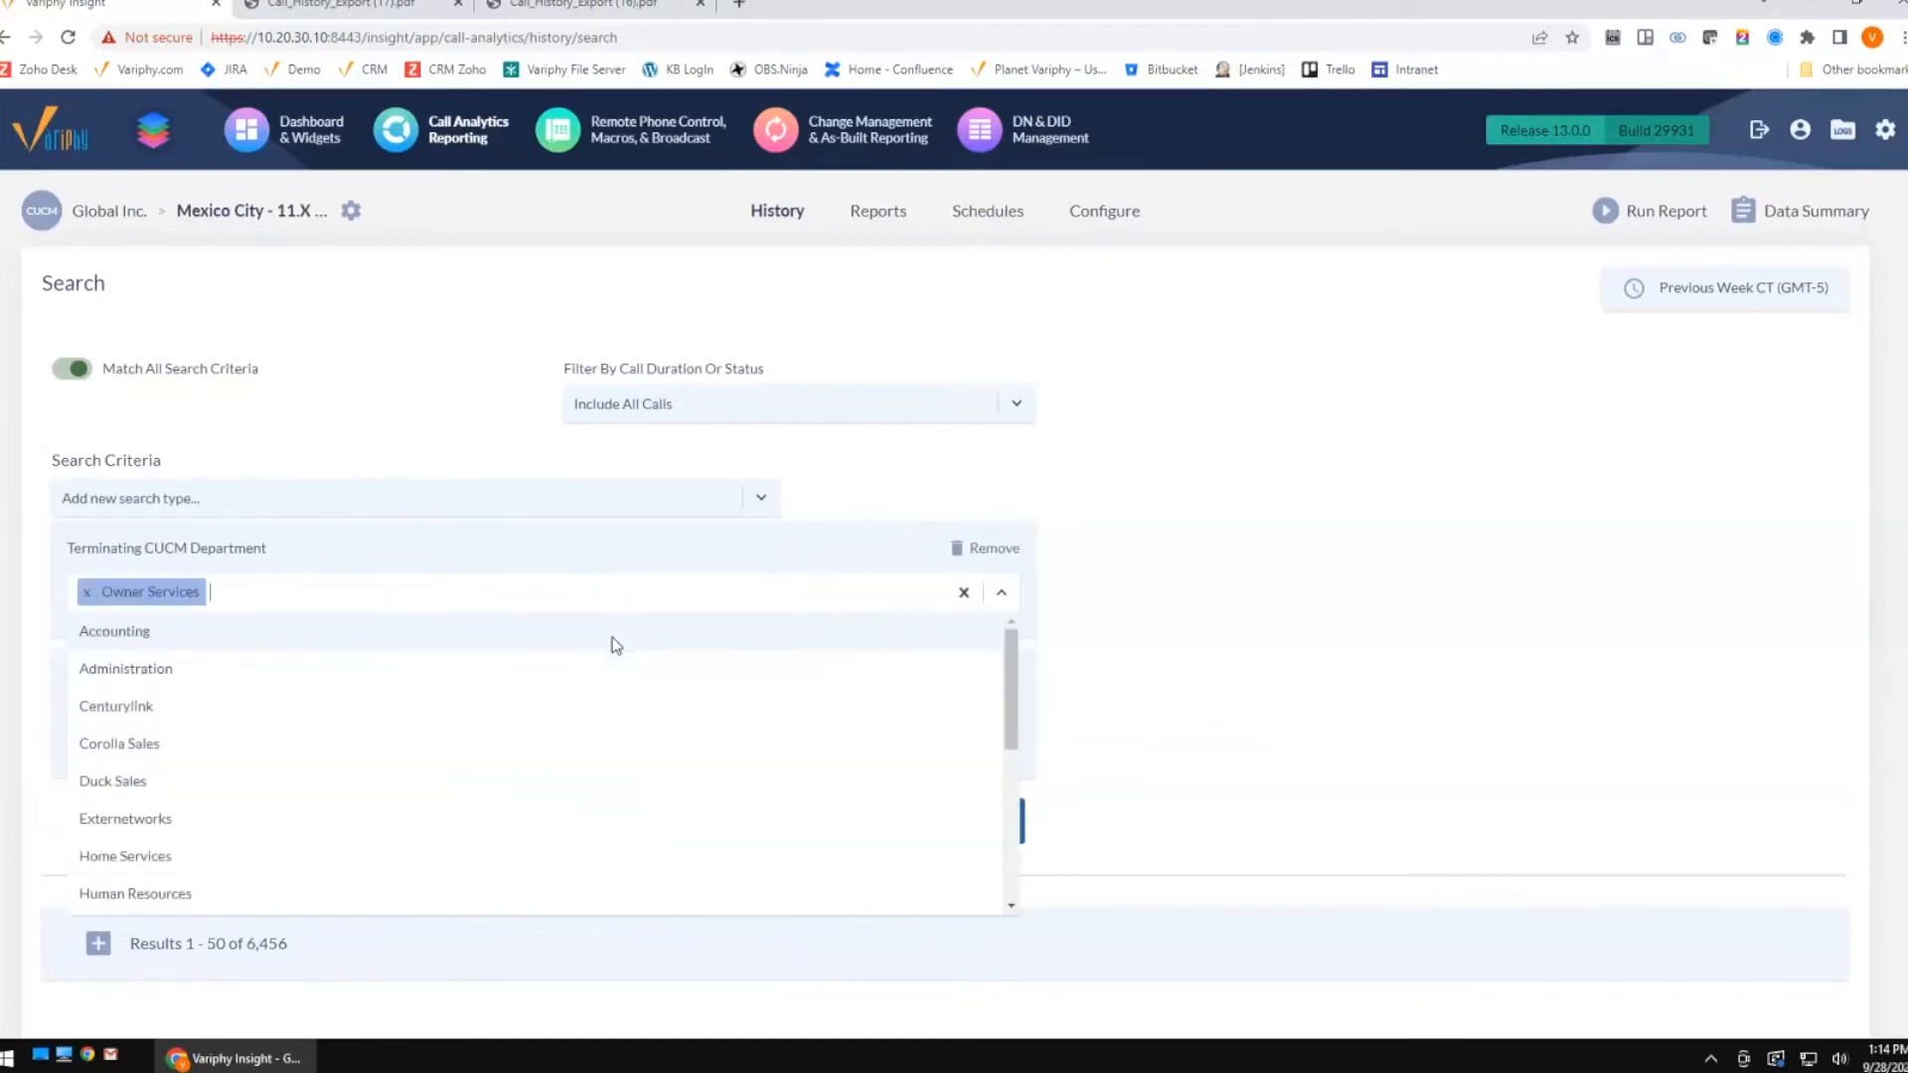
click(1297, 586)
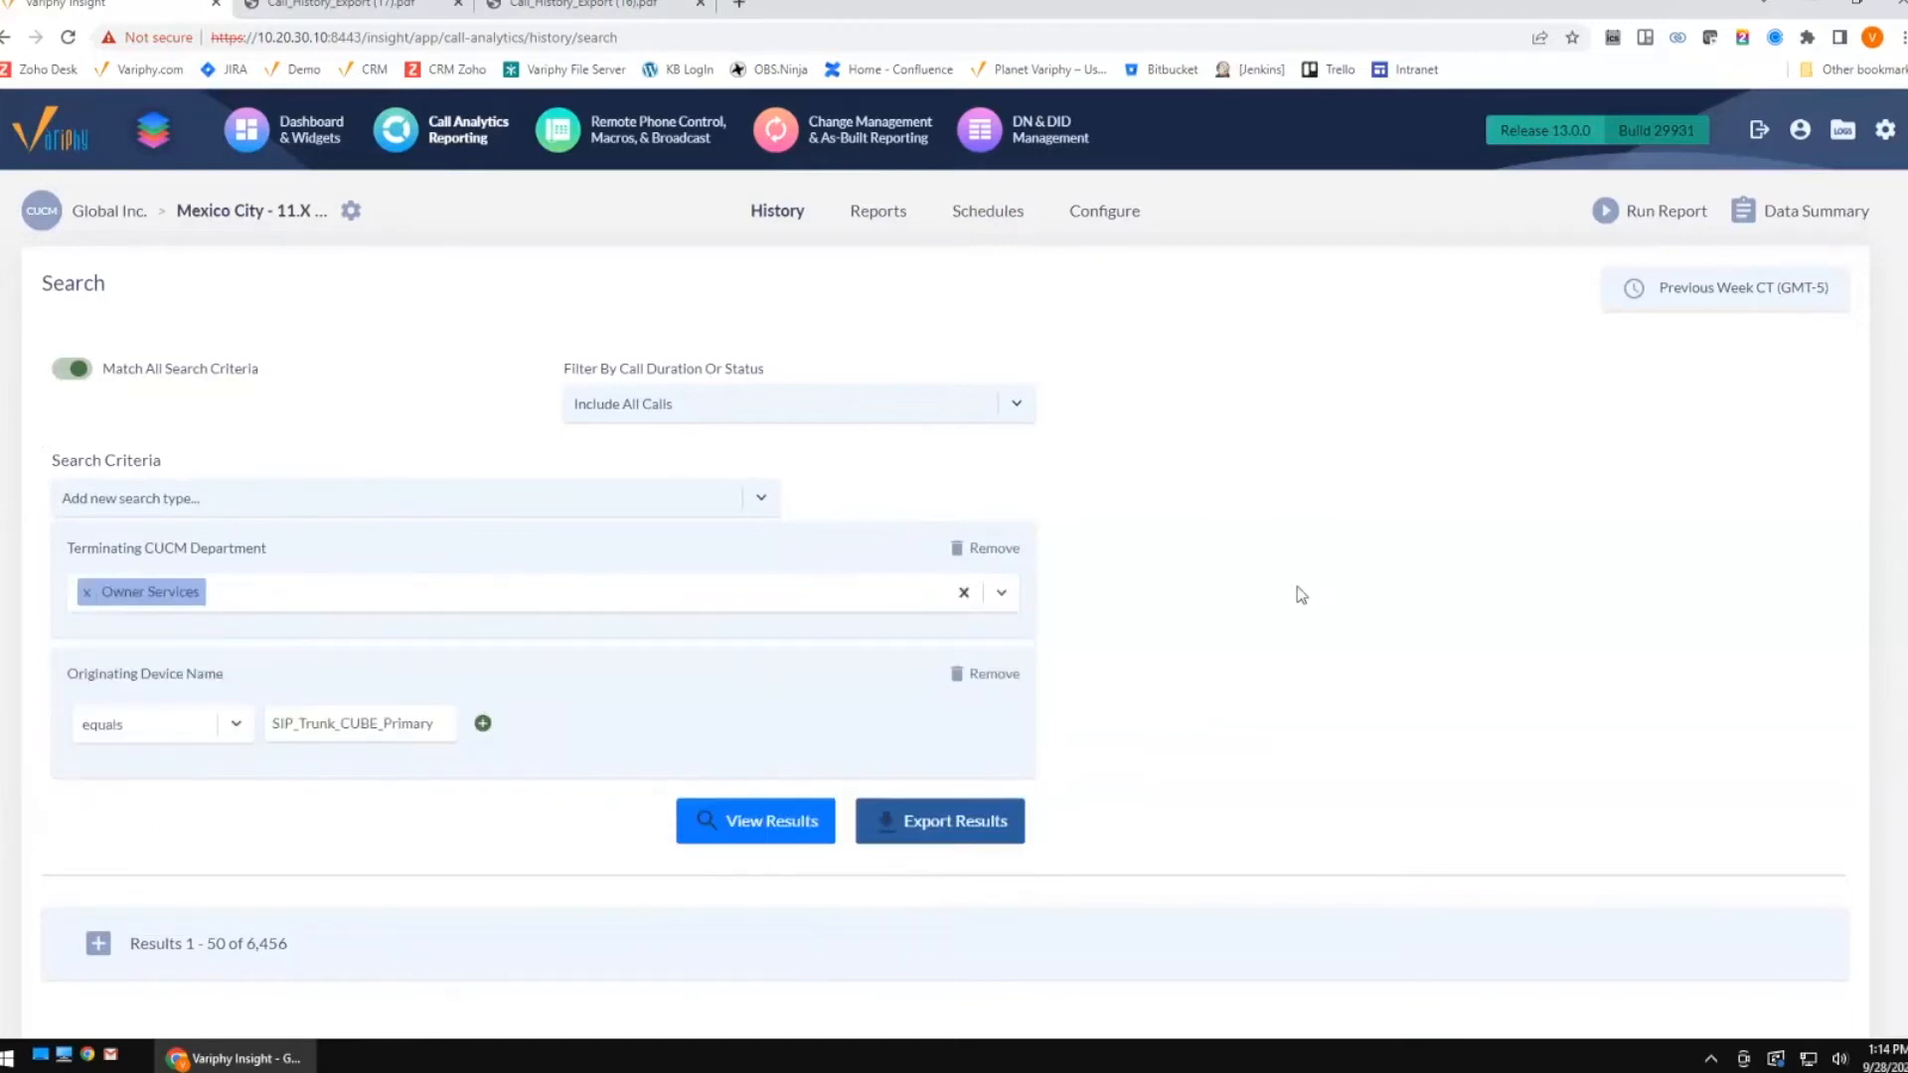
double_click(408, 722)
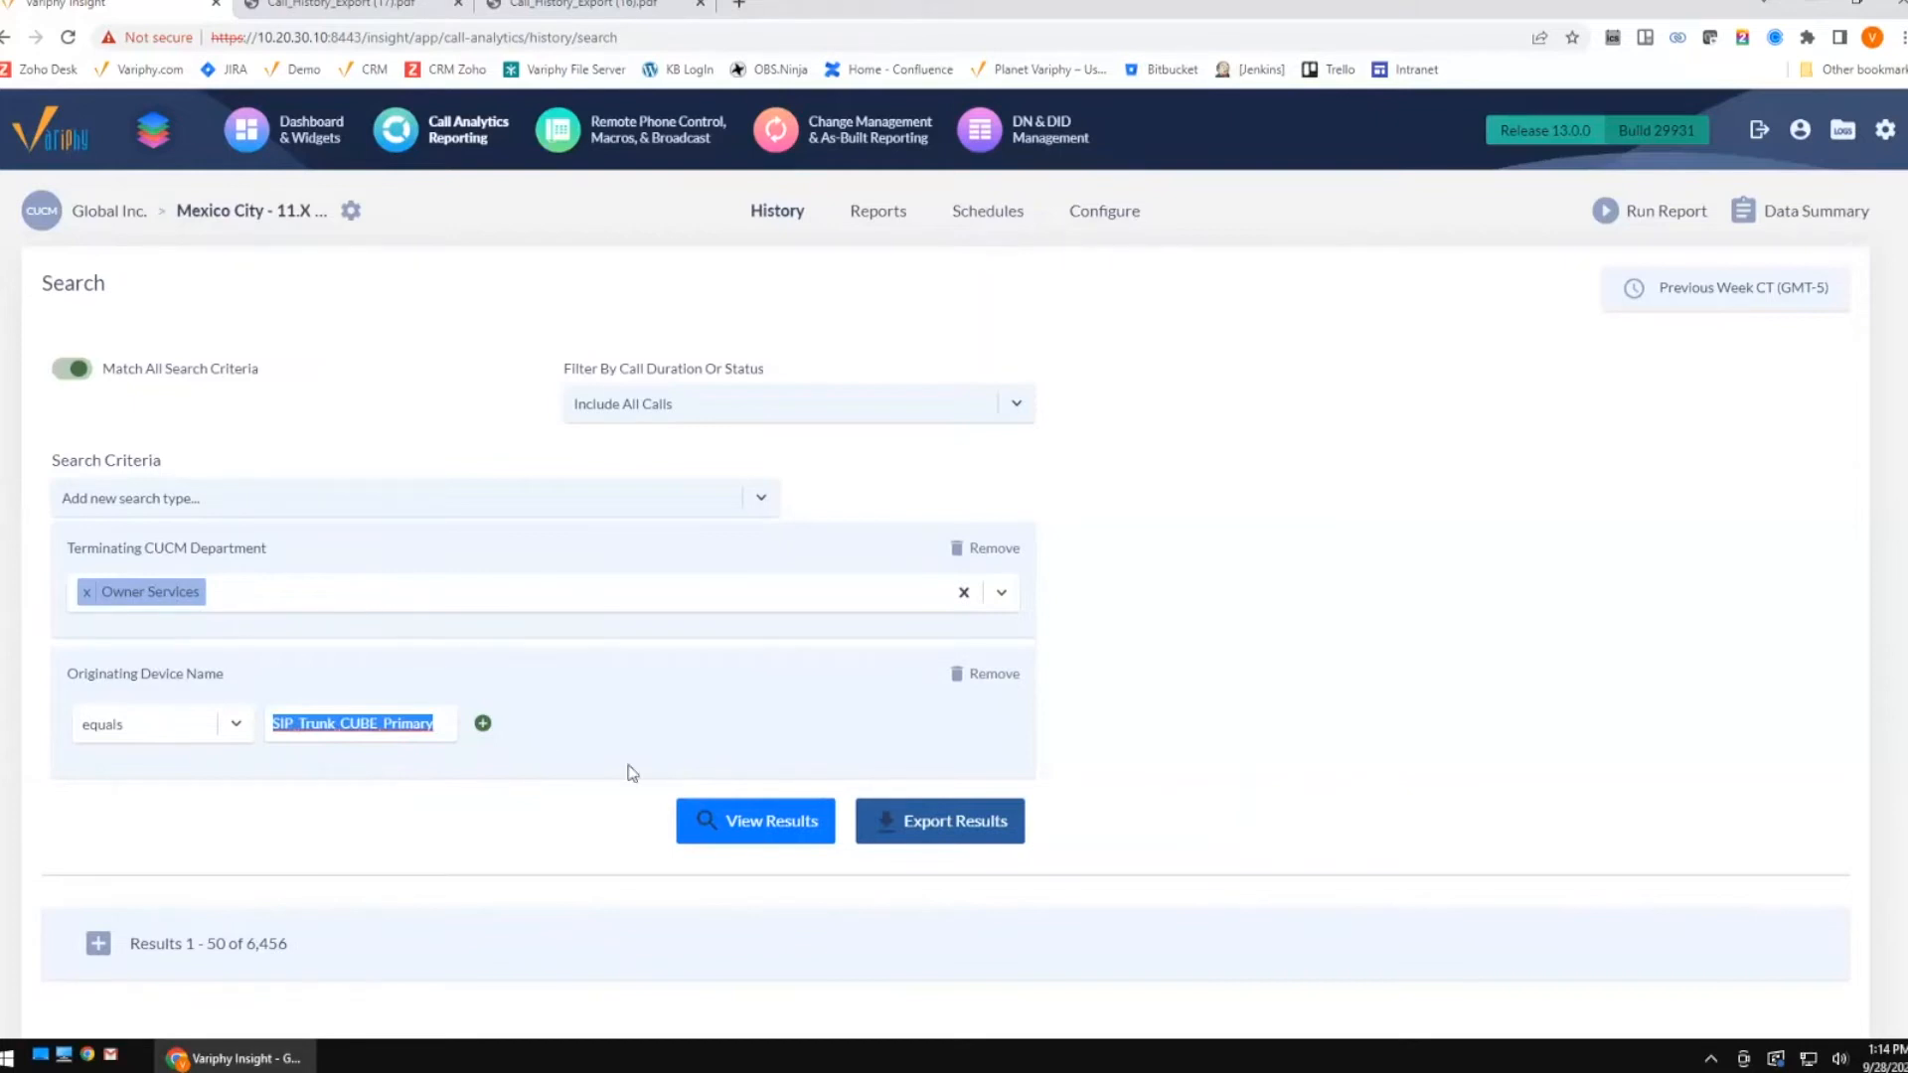
click(755, 820)
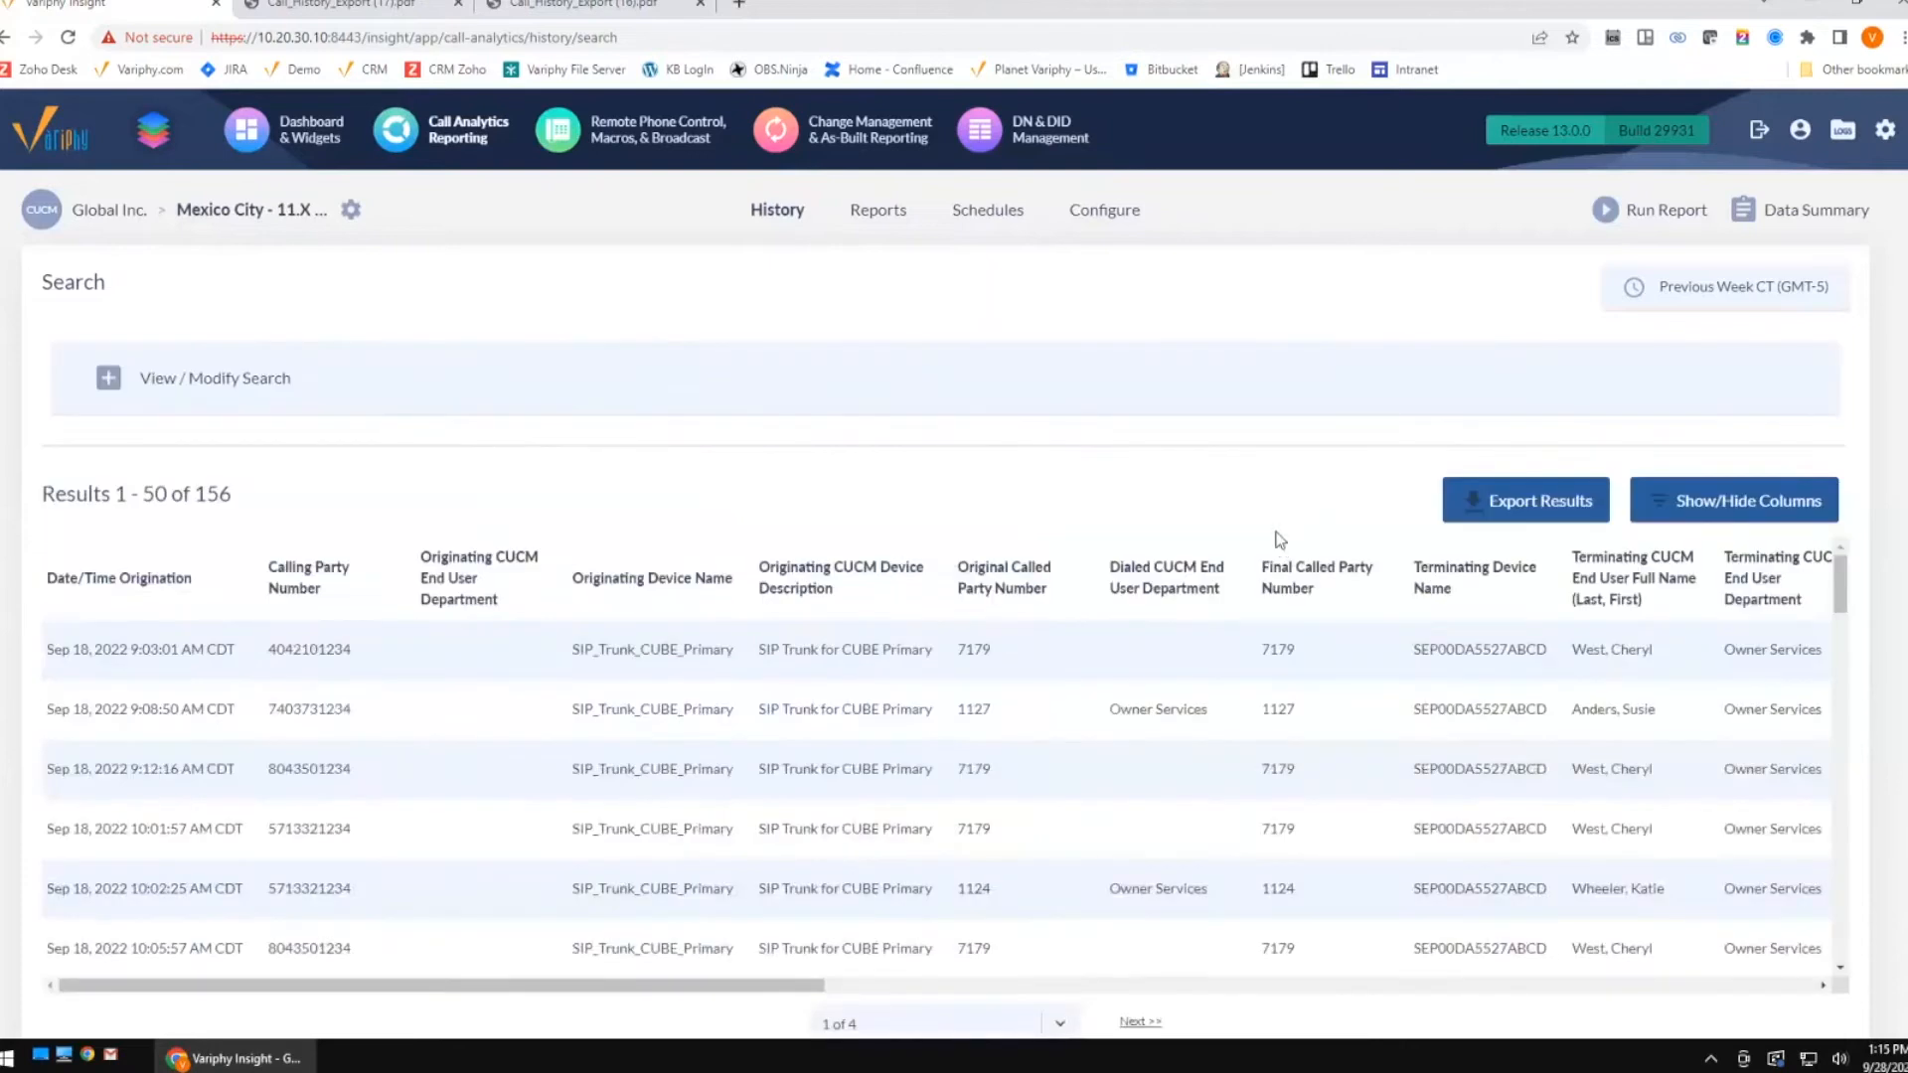
Examine the result count, the originating device name, and the originating and terminating cause code columns in the search results.
double_click(194, 496)
drag(572, 650, 735, 652)
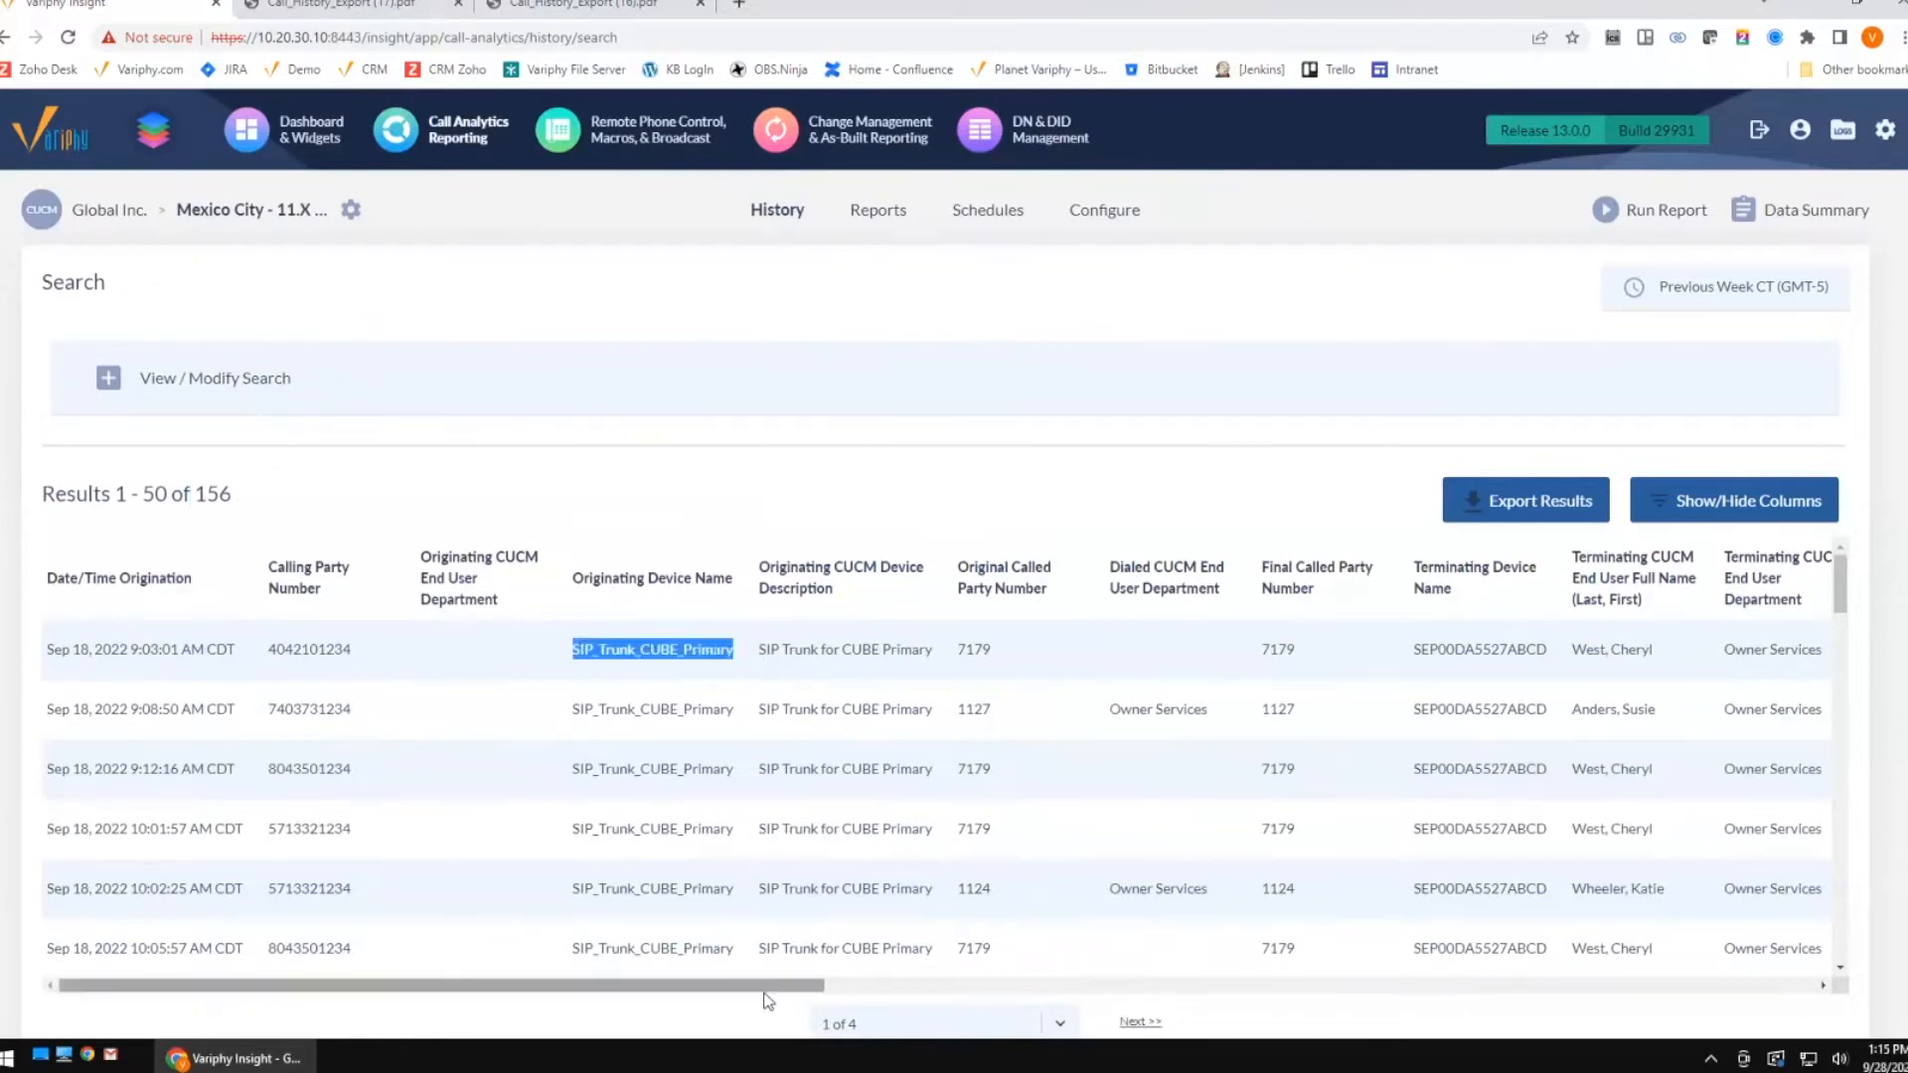
drag(813, 987, 609, 985)
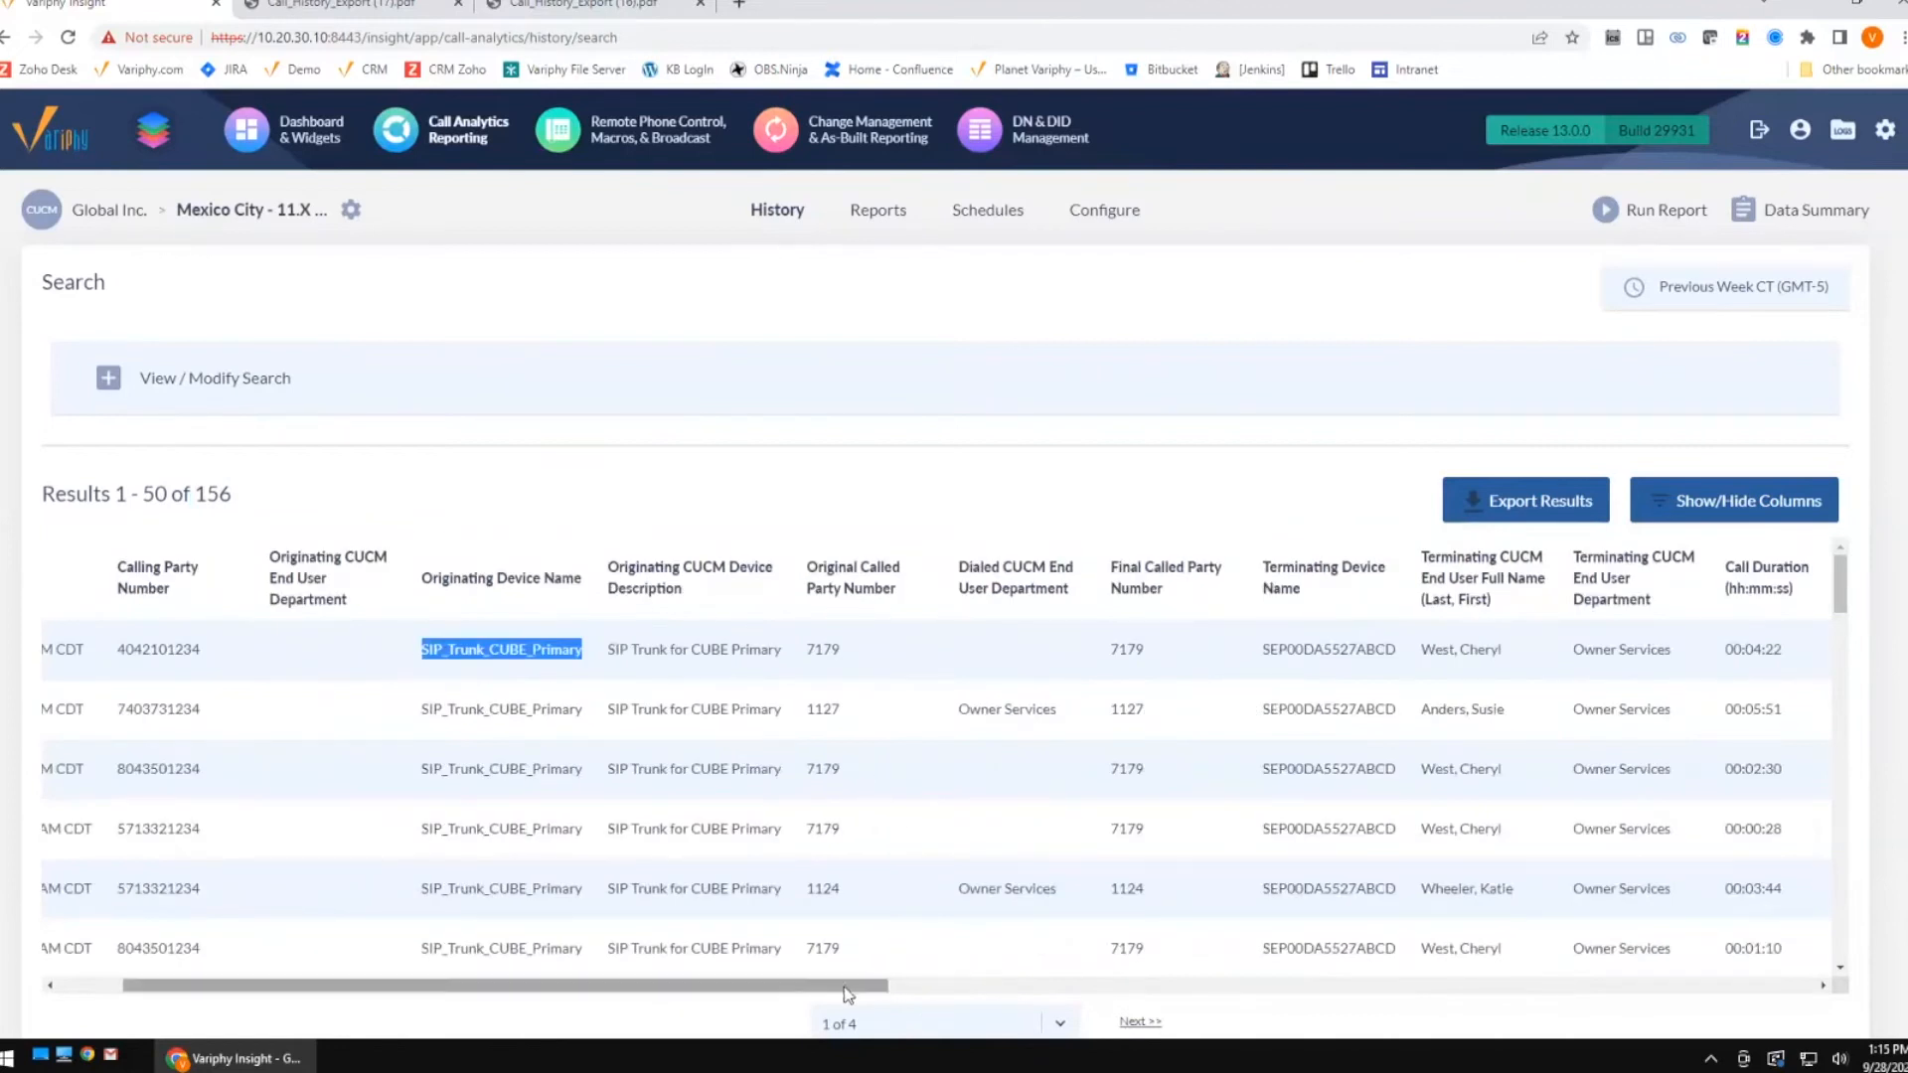
drag(860, 985, 1605, 969)
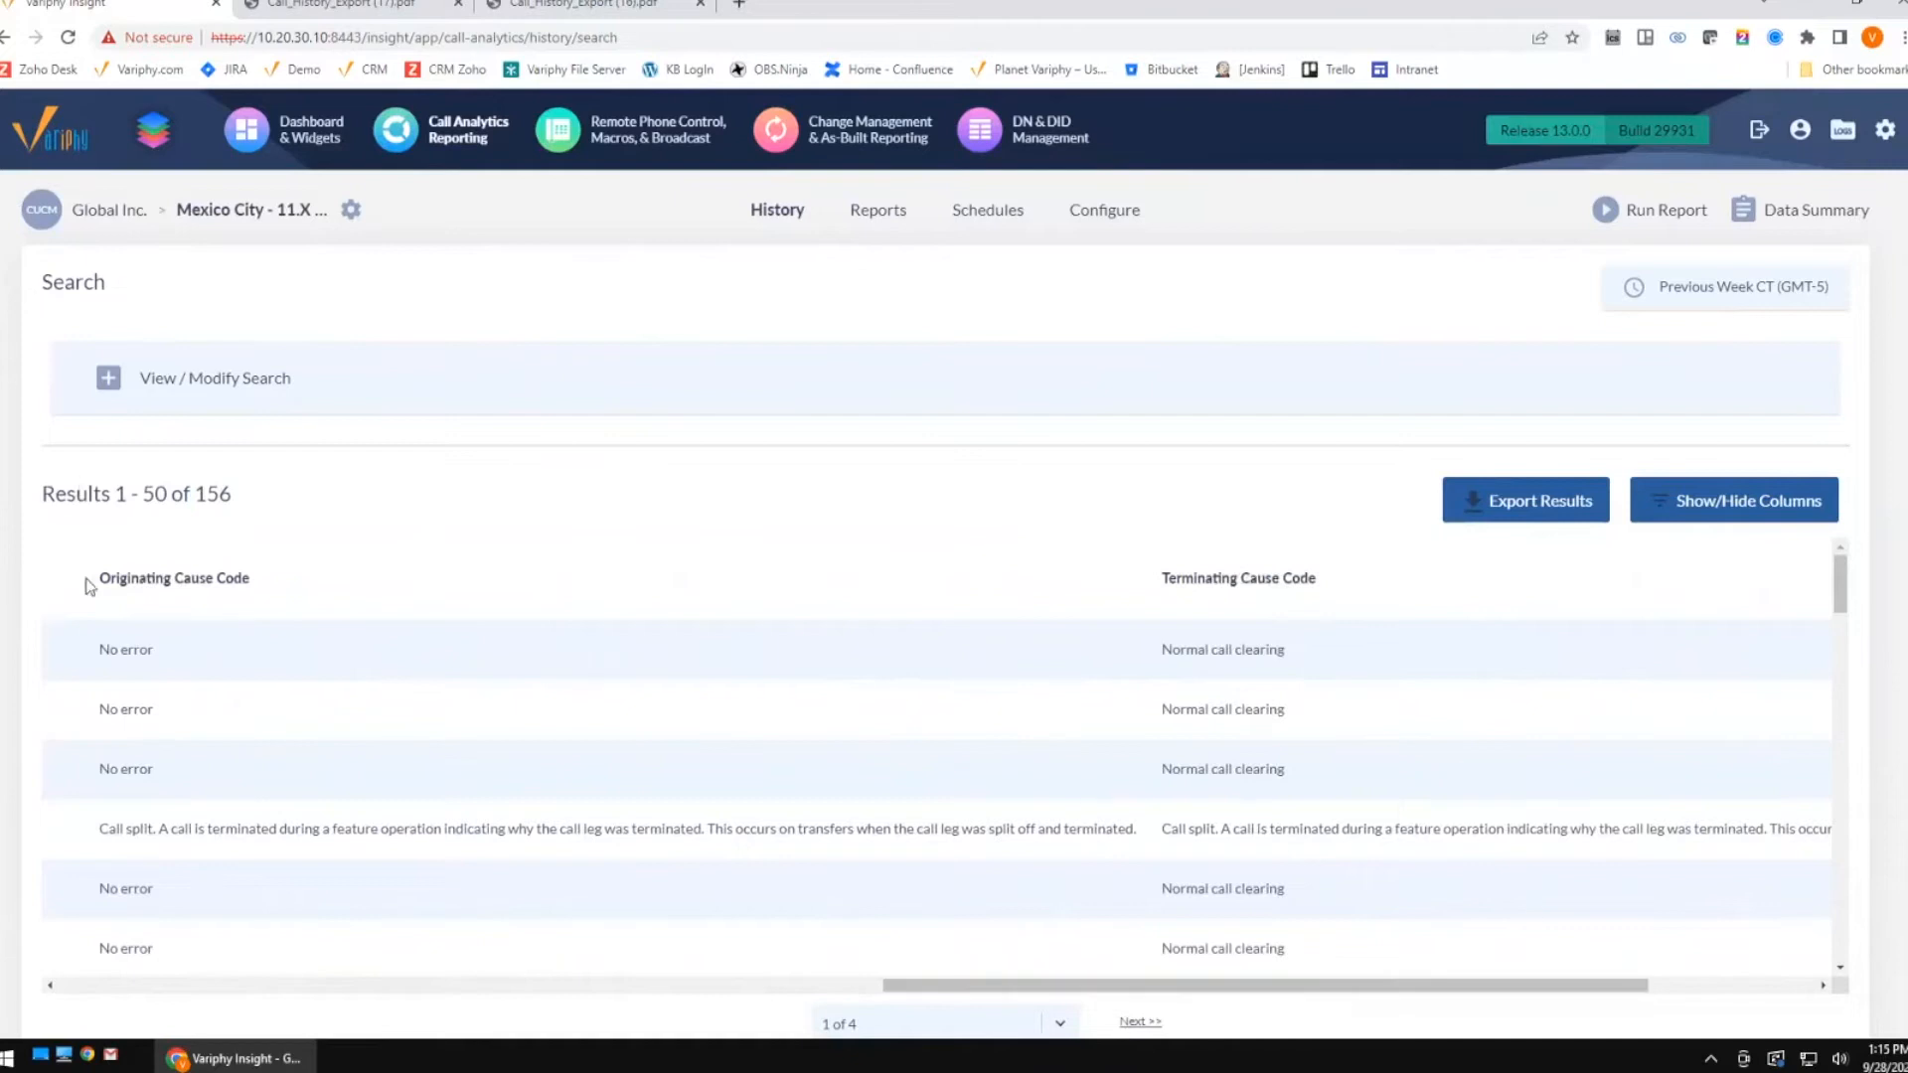
triple_click(211, 580)
drag(1155, 579, 1338, 586)
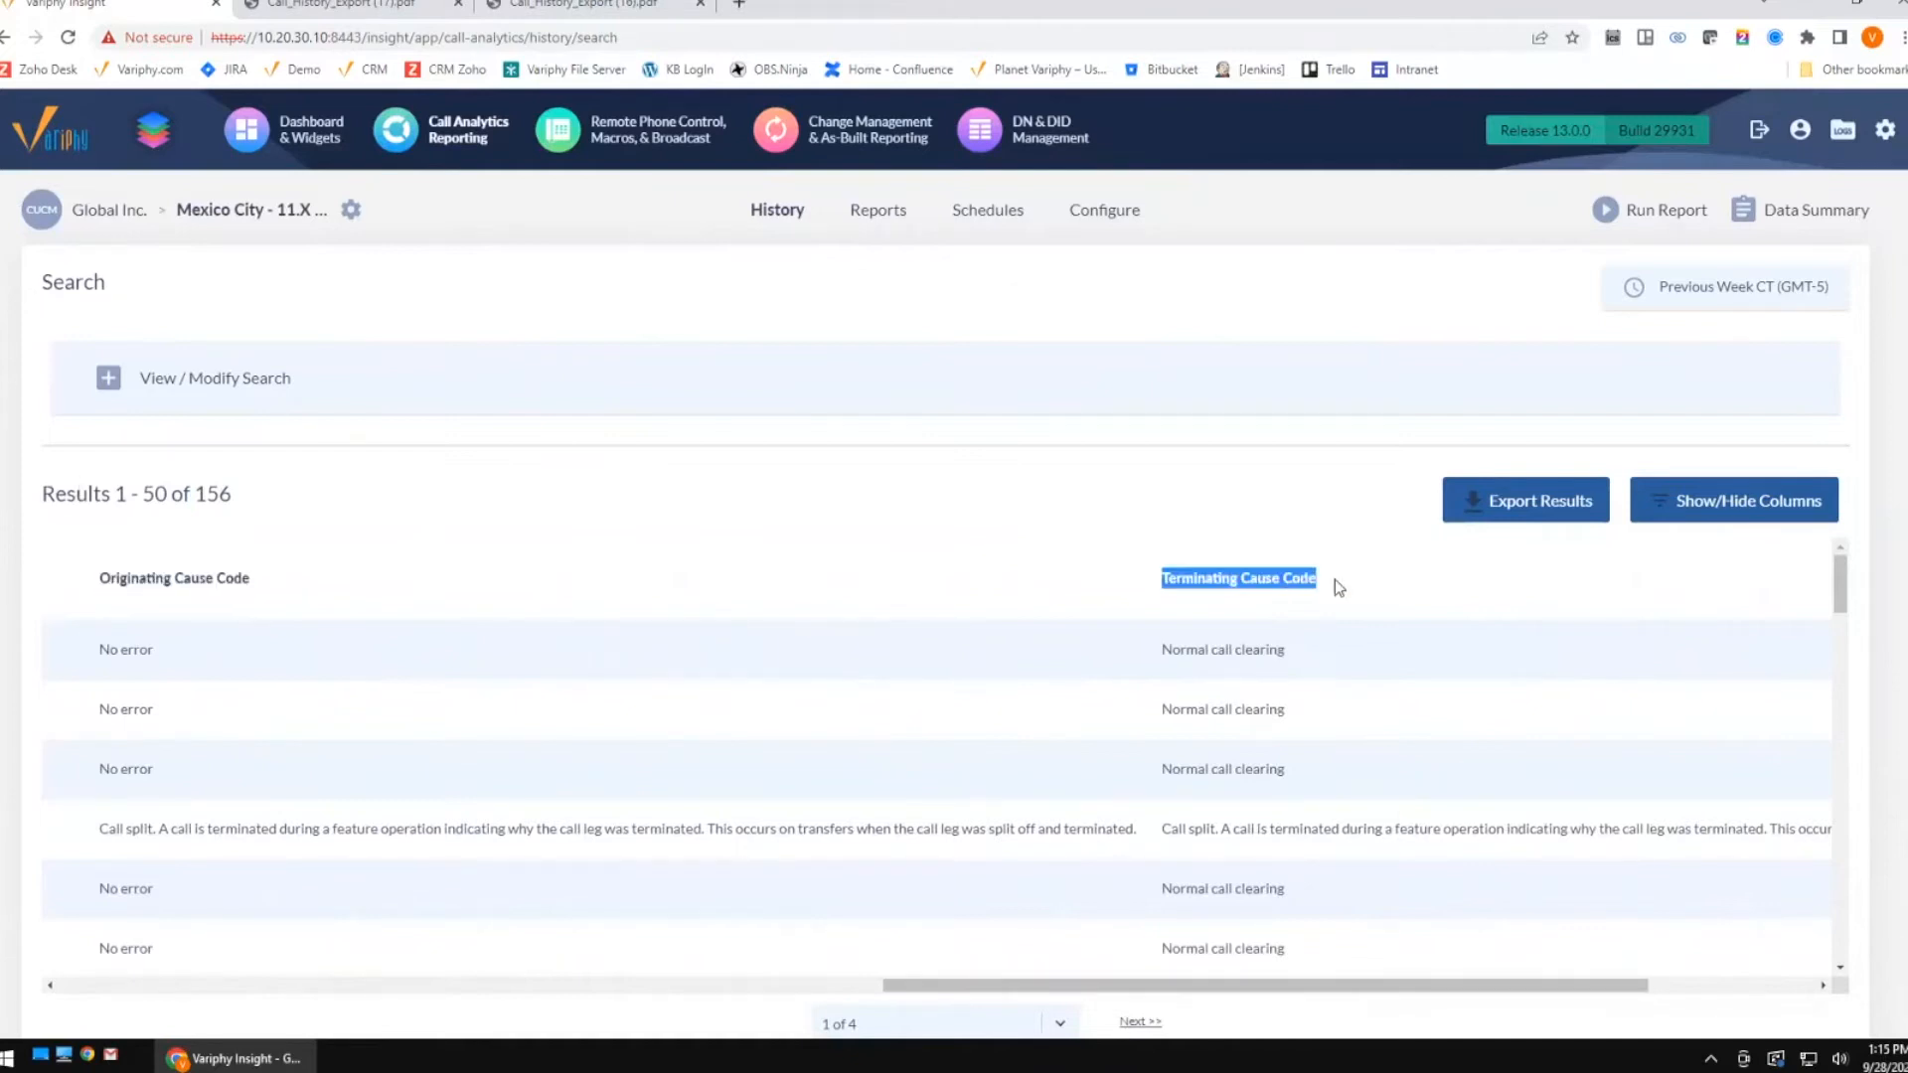
Reopen the search criteria and add an Originating or Terminating Cause Code criterion.
drag(1291, 712, 1158, 711)
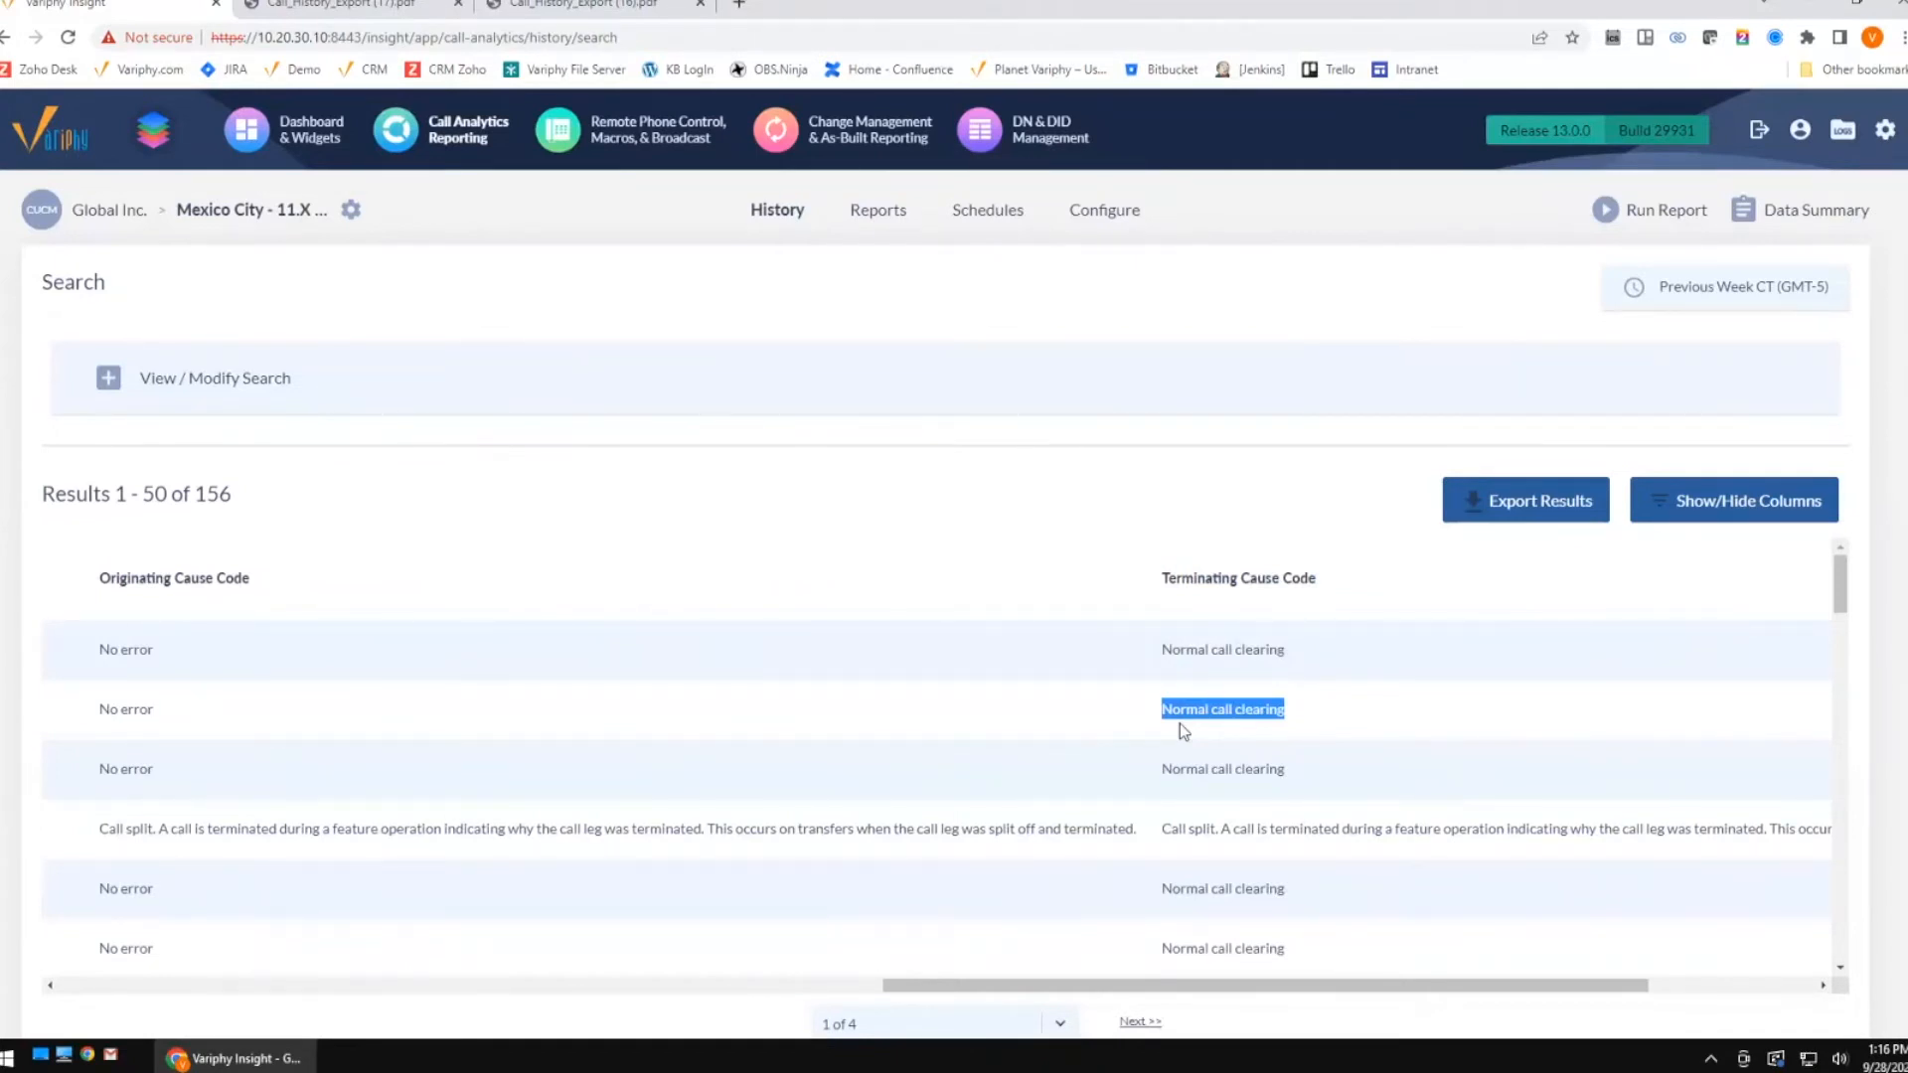
drag(1151, 988, 128, 937)
click(108, 380)
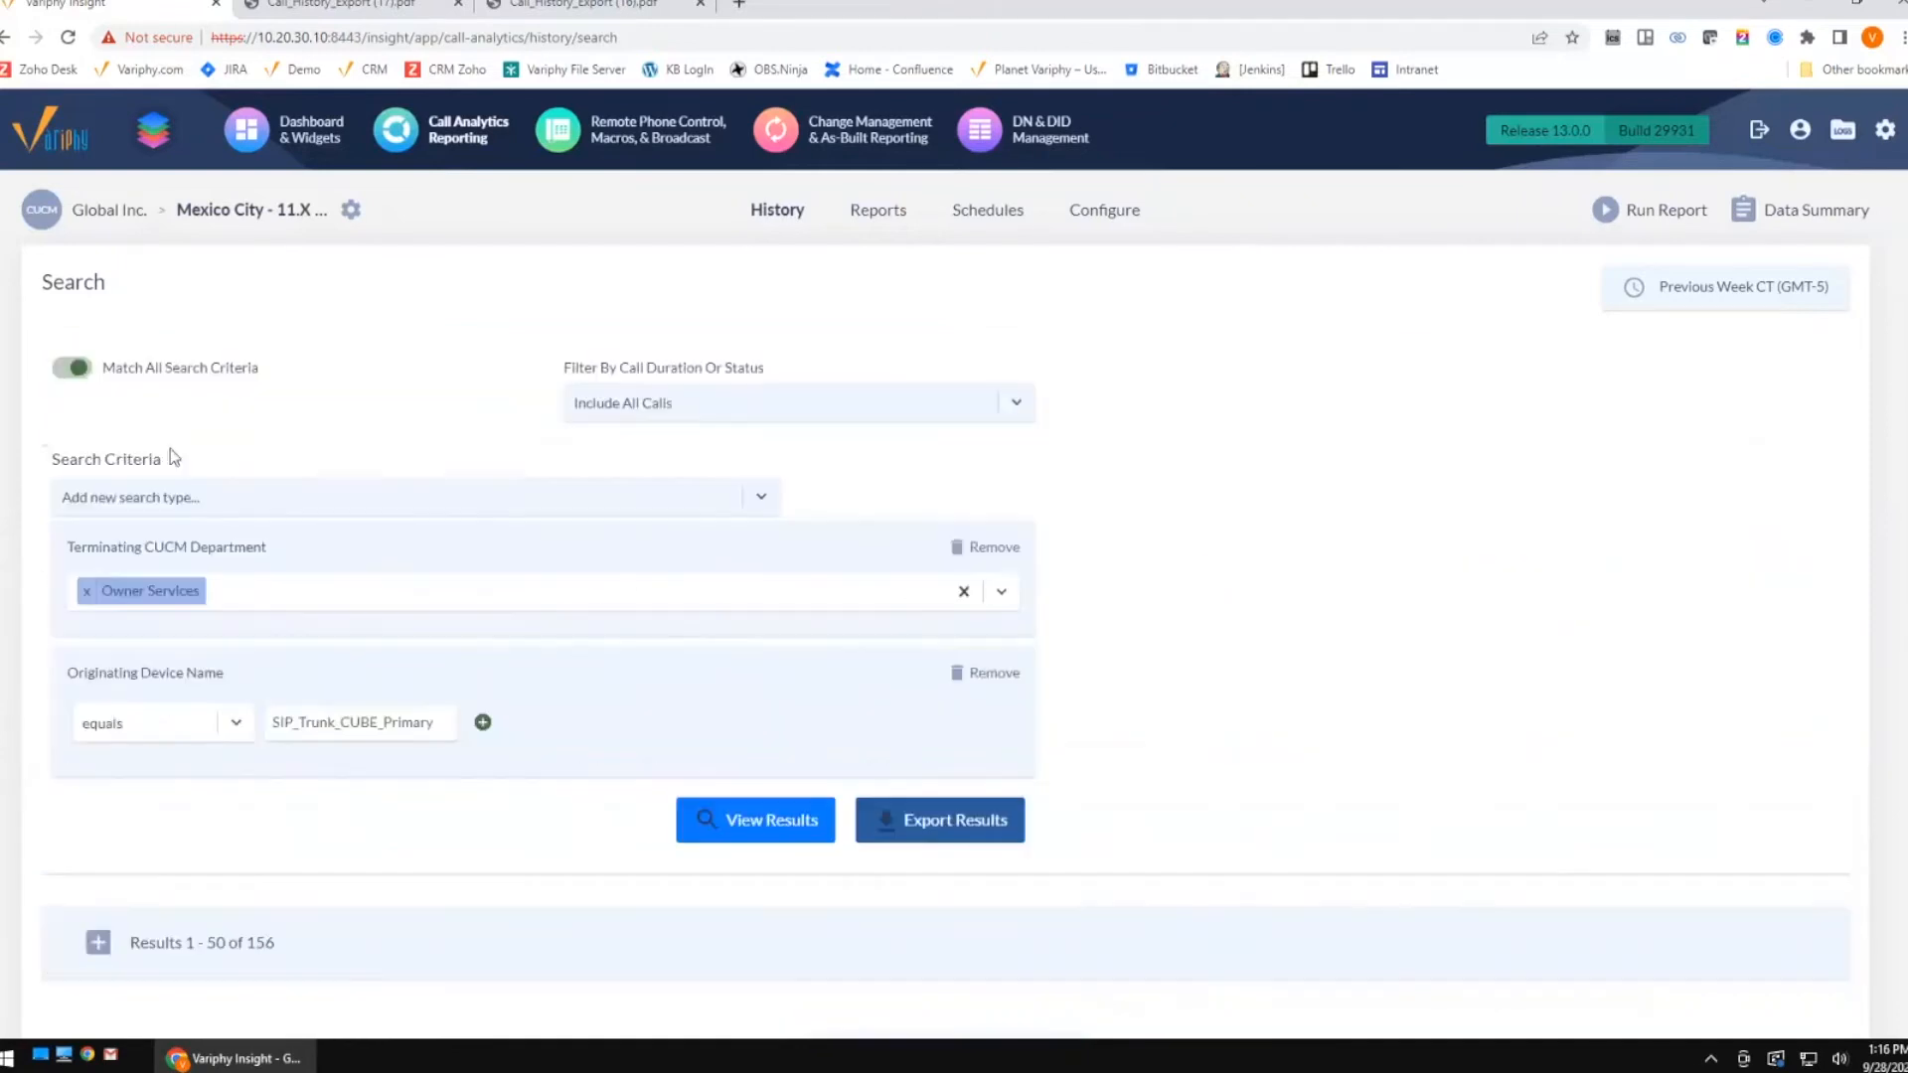
click(320, 503)
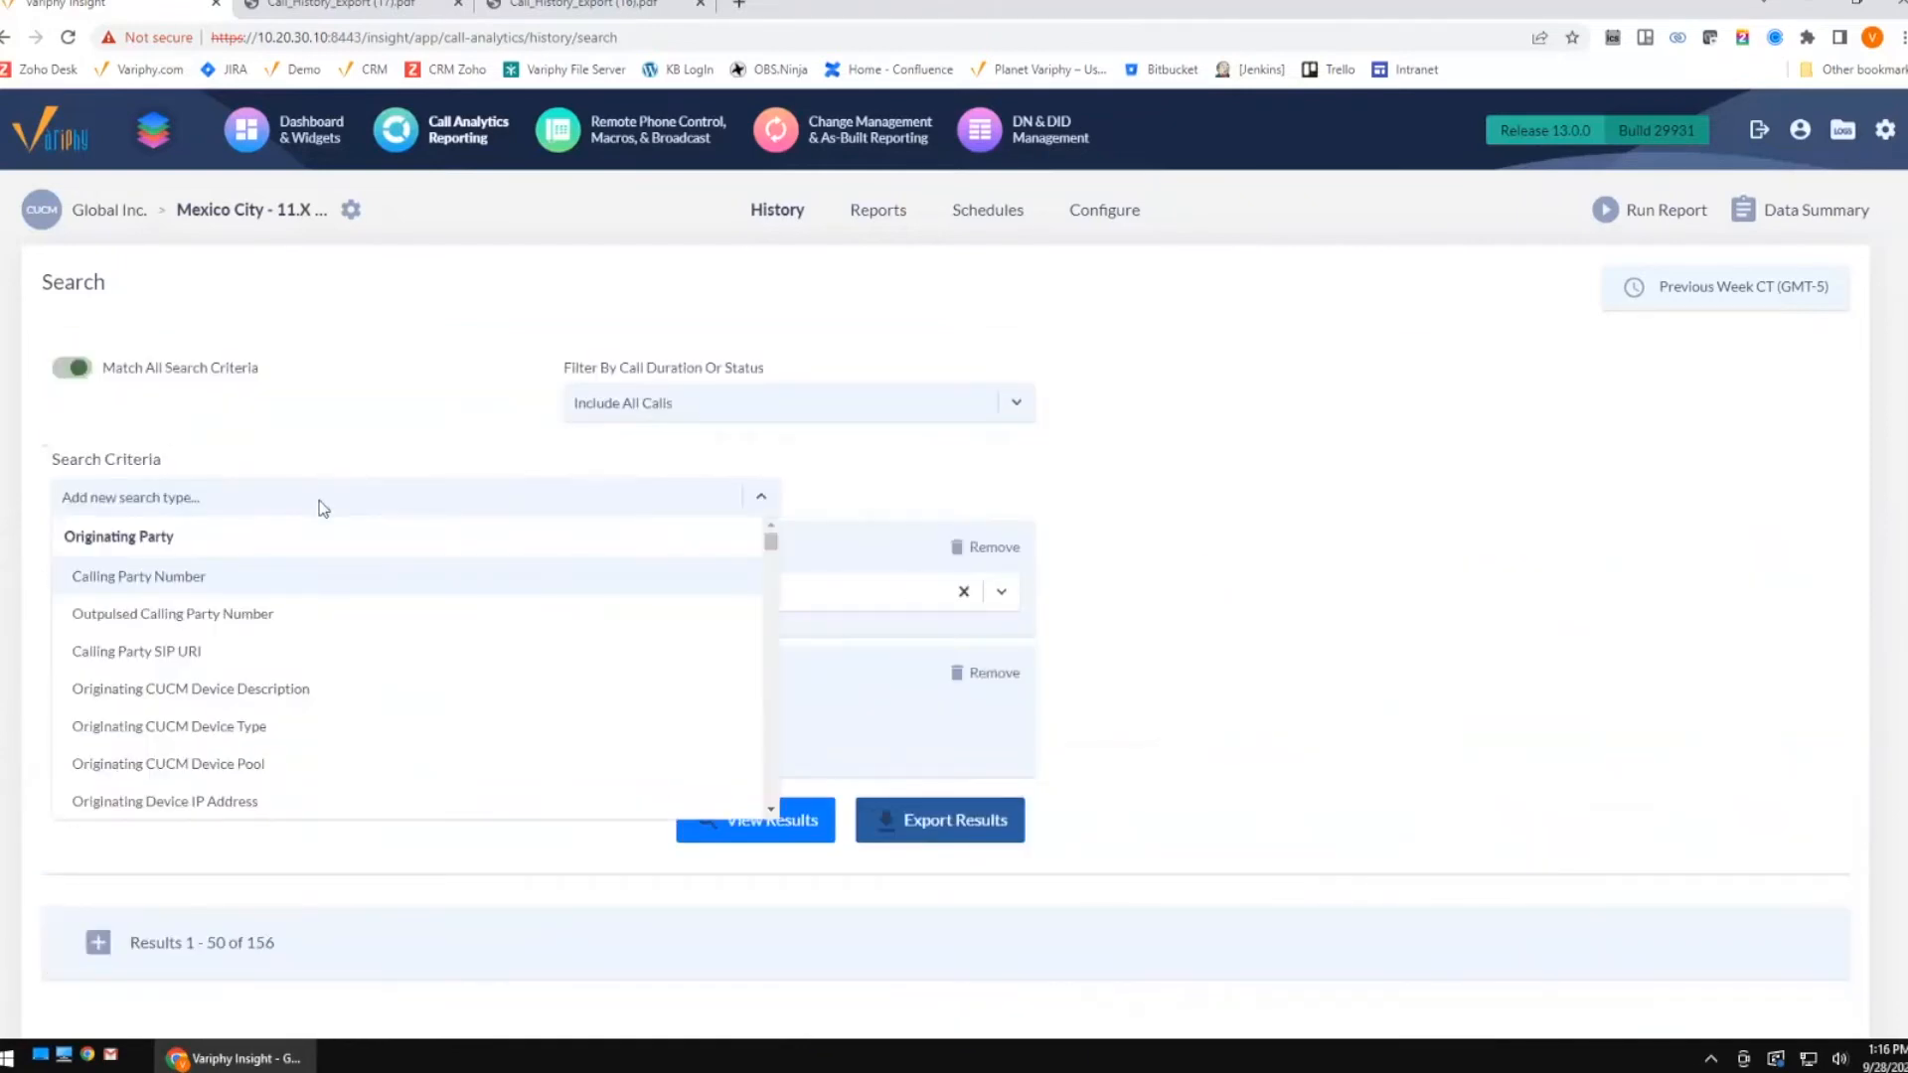
text(cause)
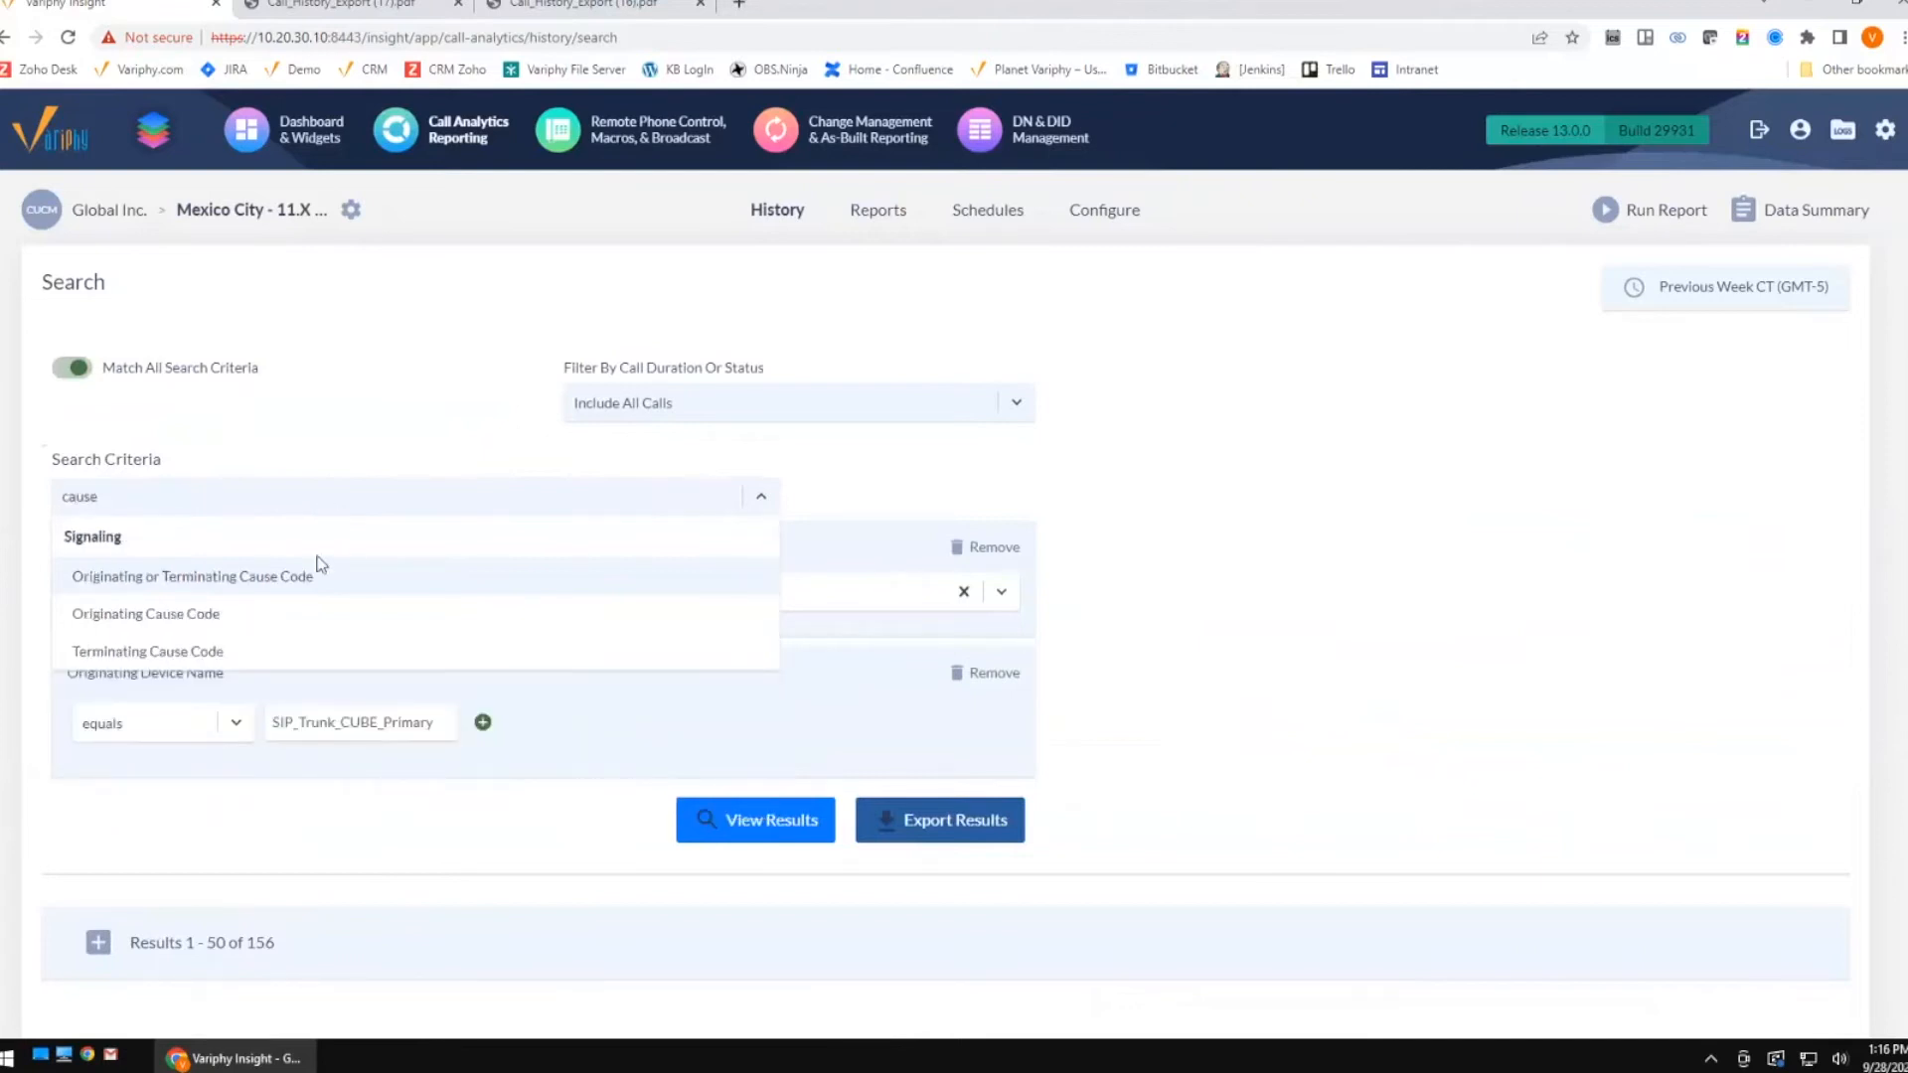
click(299, 583)
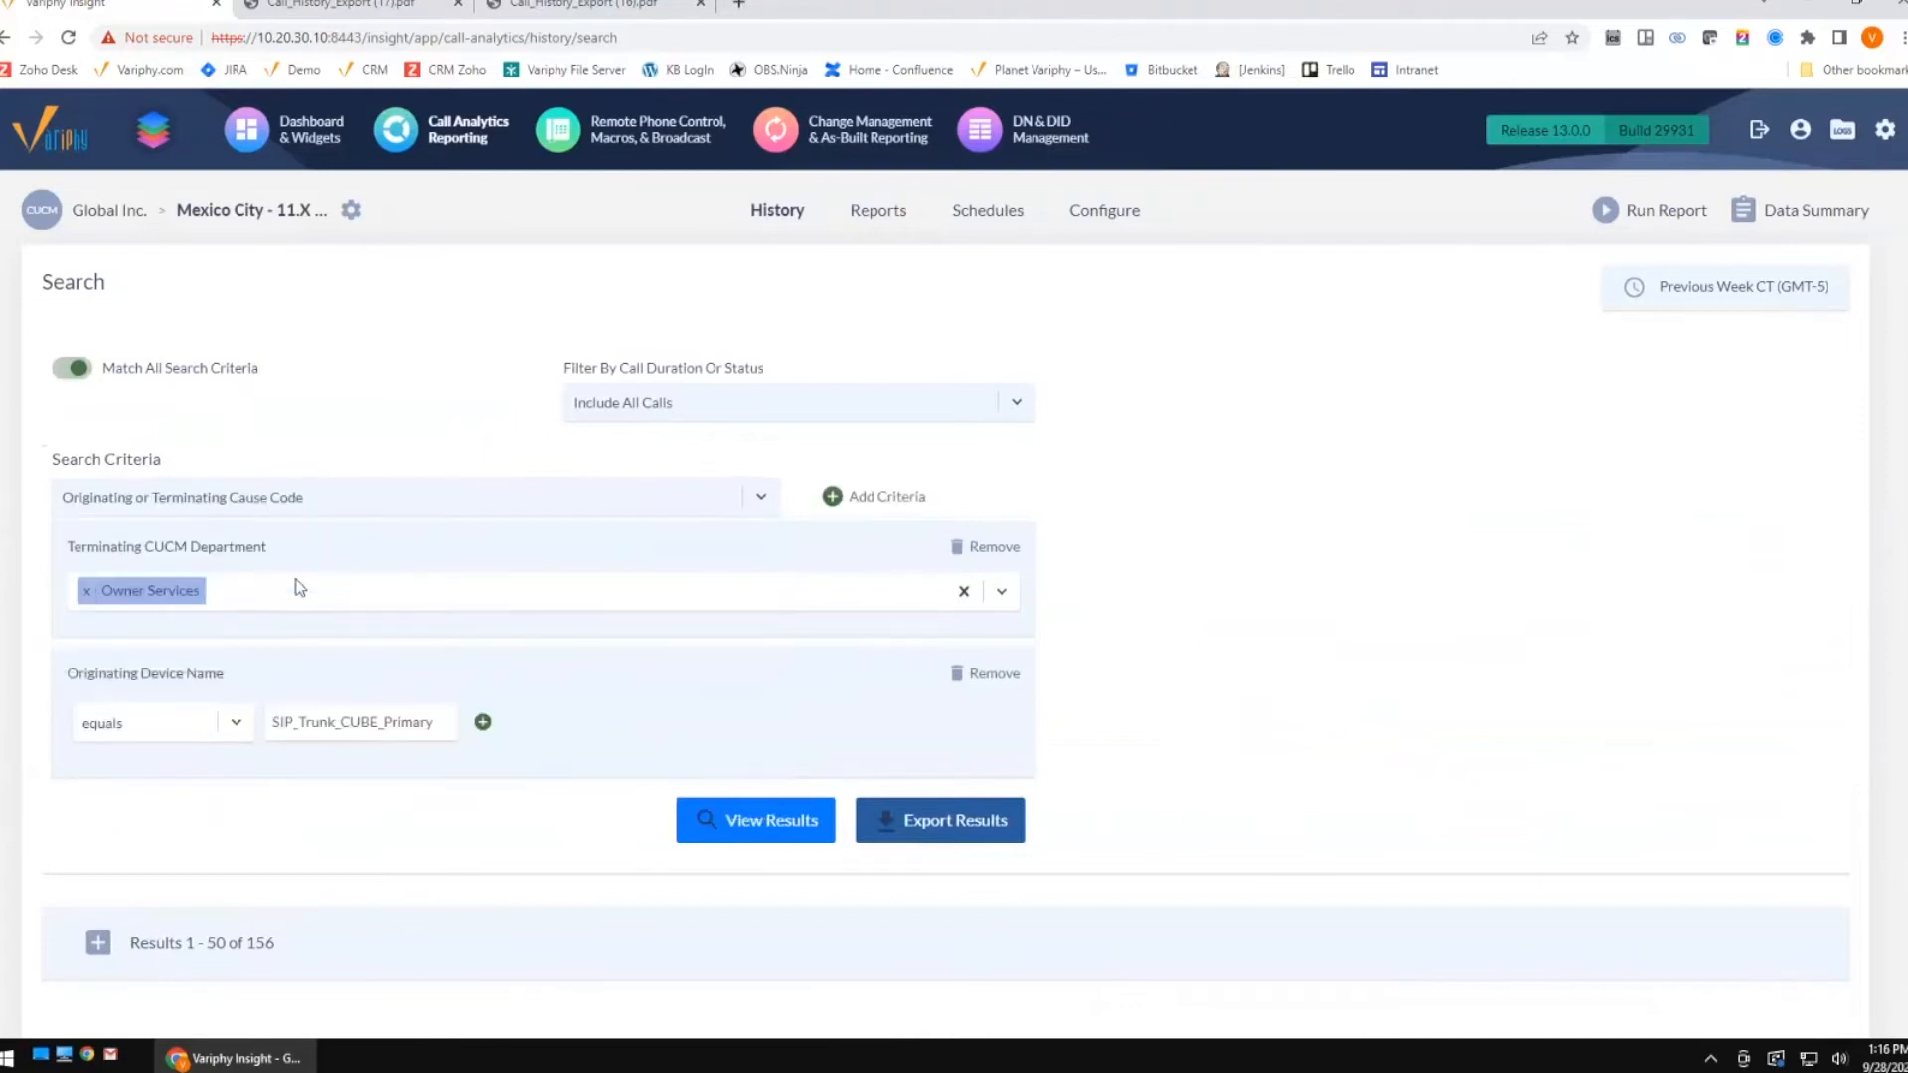
click(882, 506)
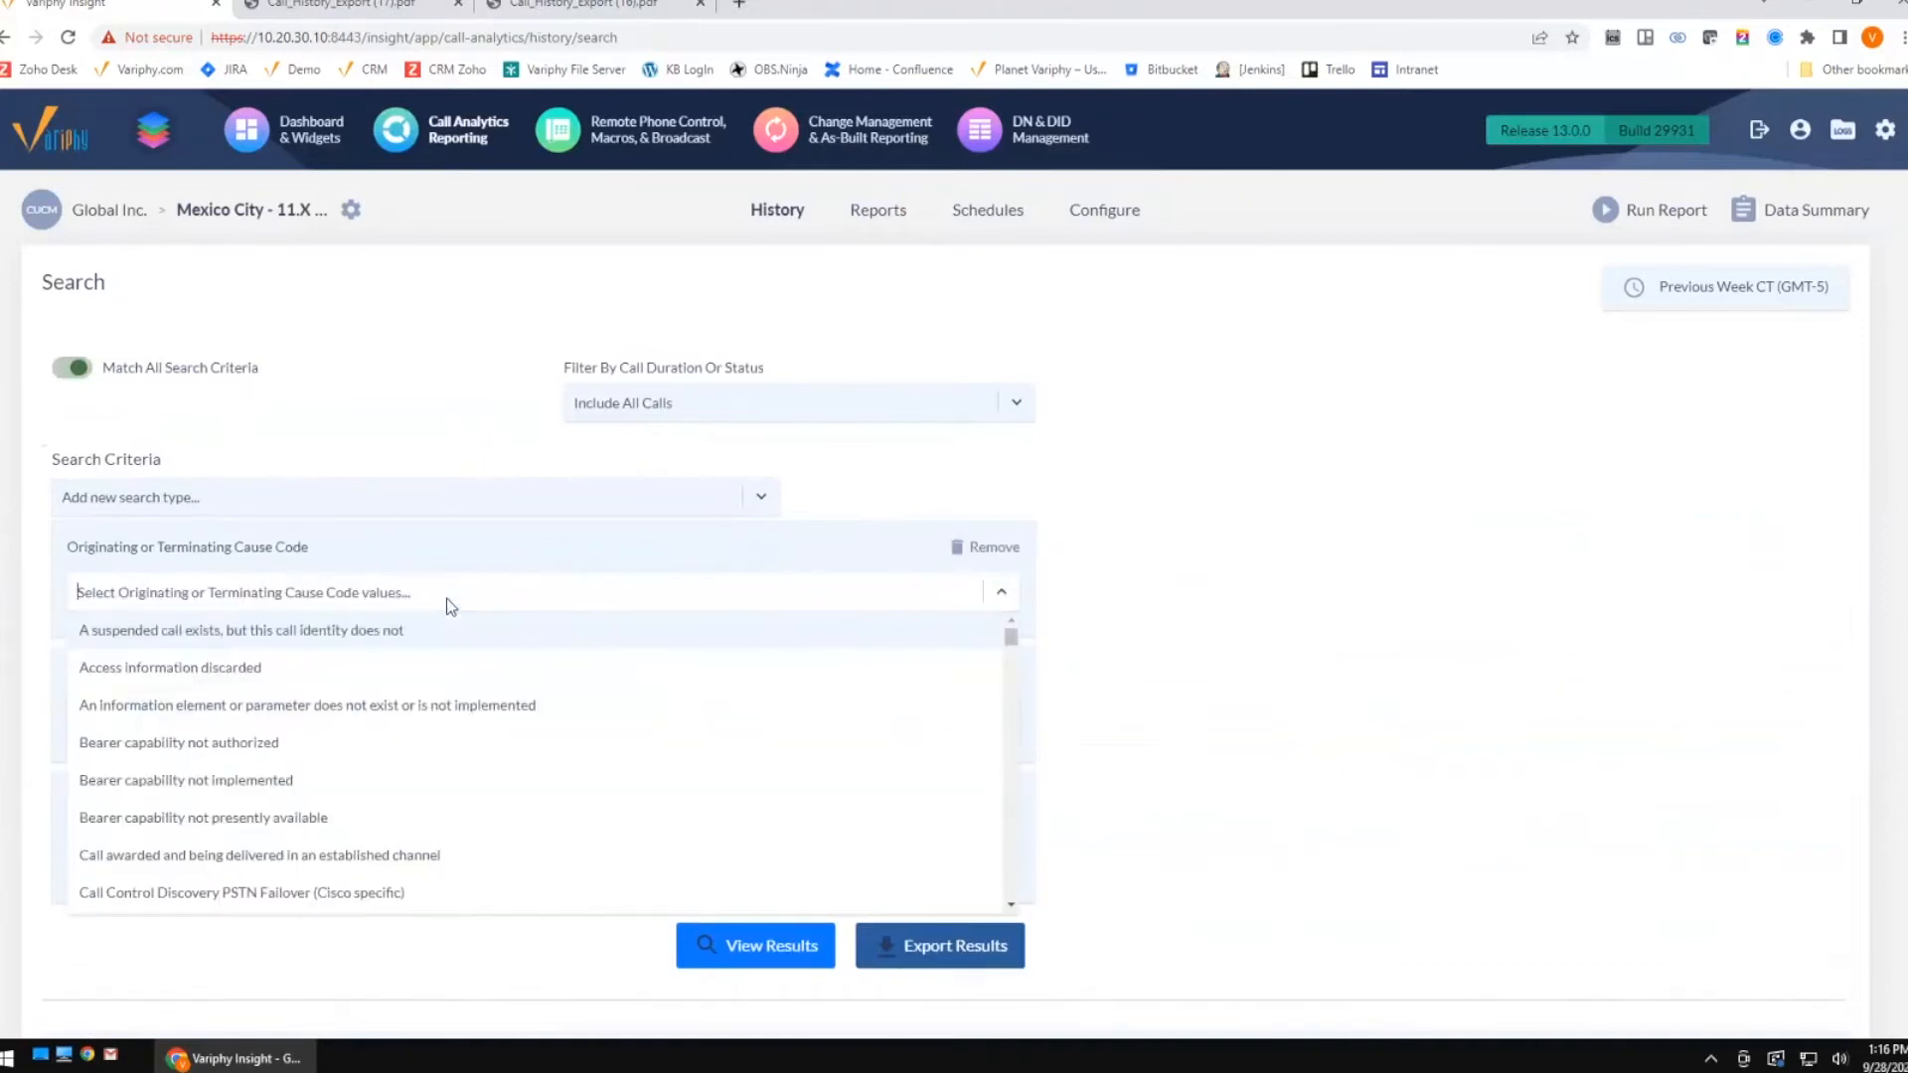
Set the Originating or Terminating Cause Code criterion to Normal call clearing and view the search results.
text(norm)
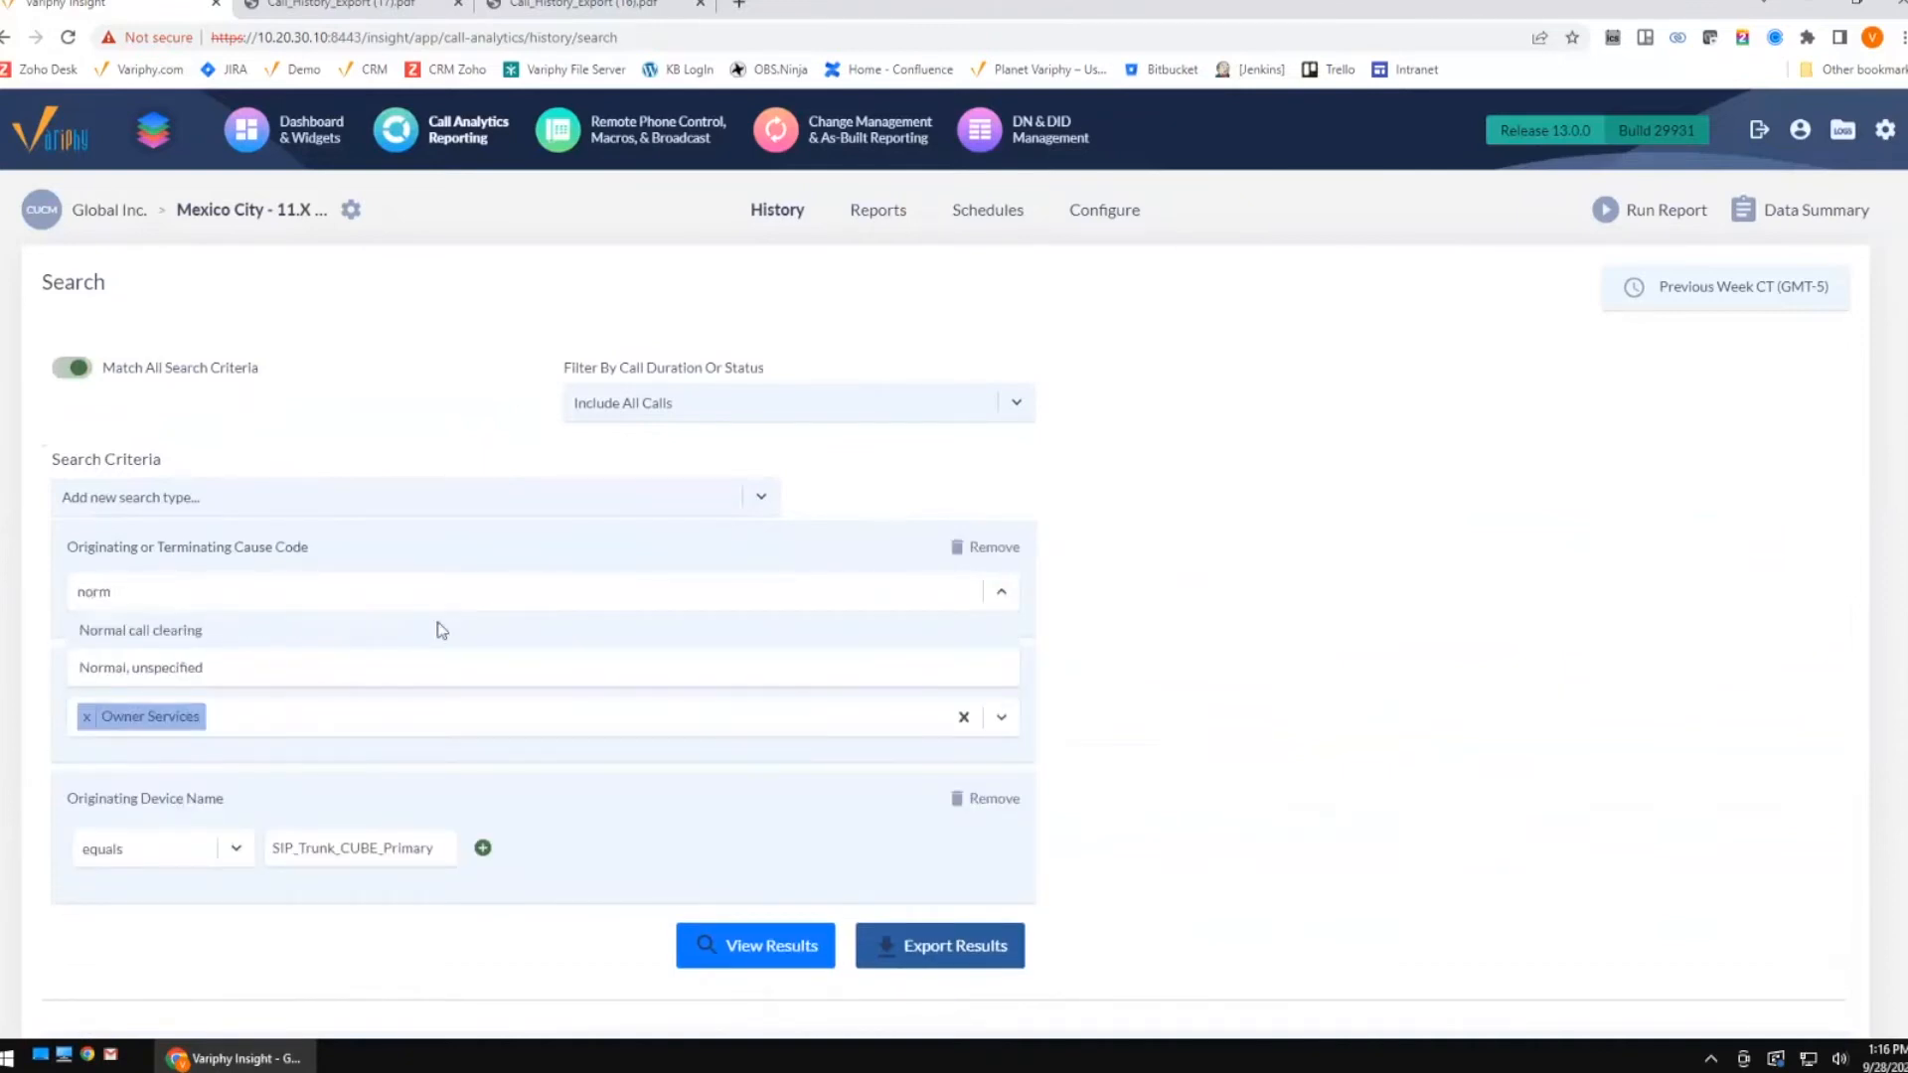
click(437, 630)
click(1509, 583)
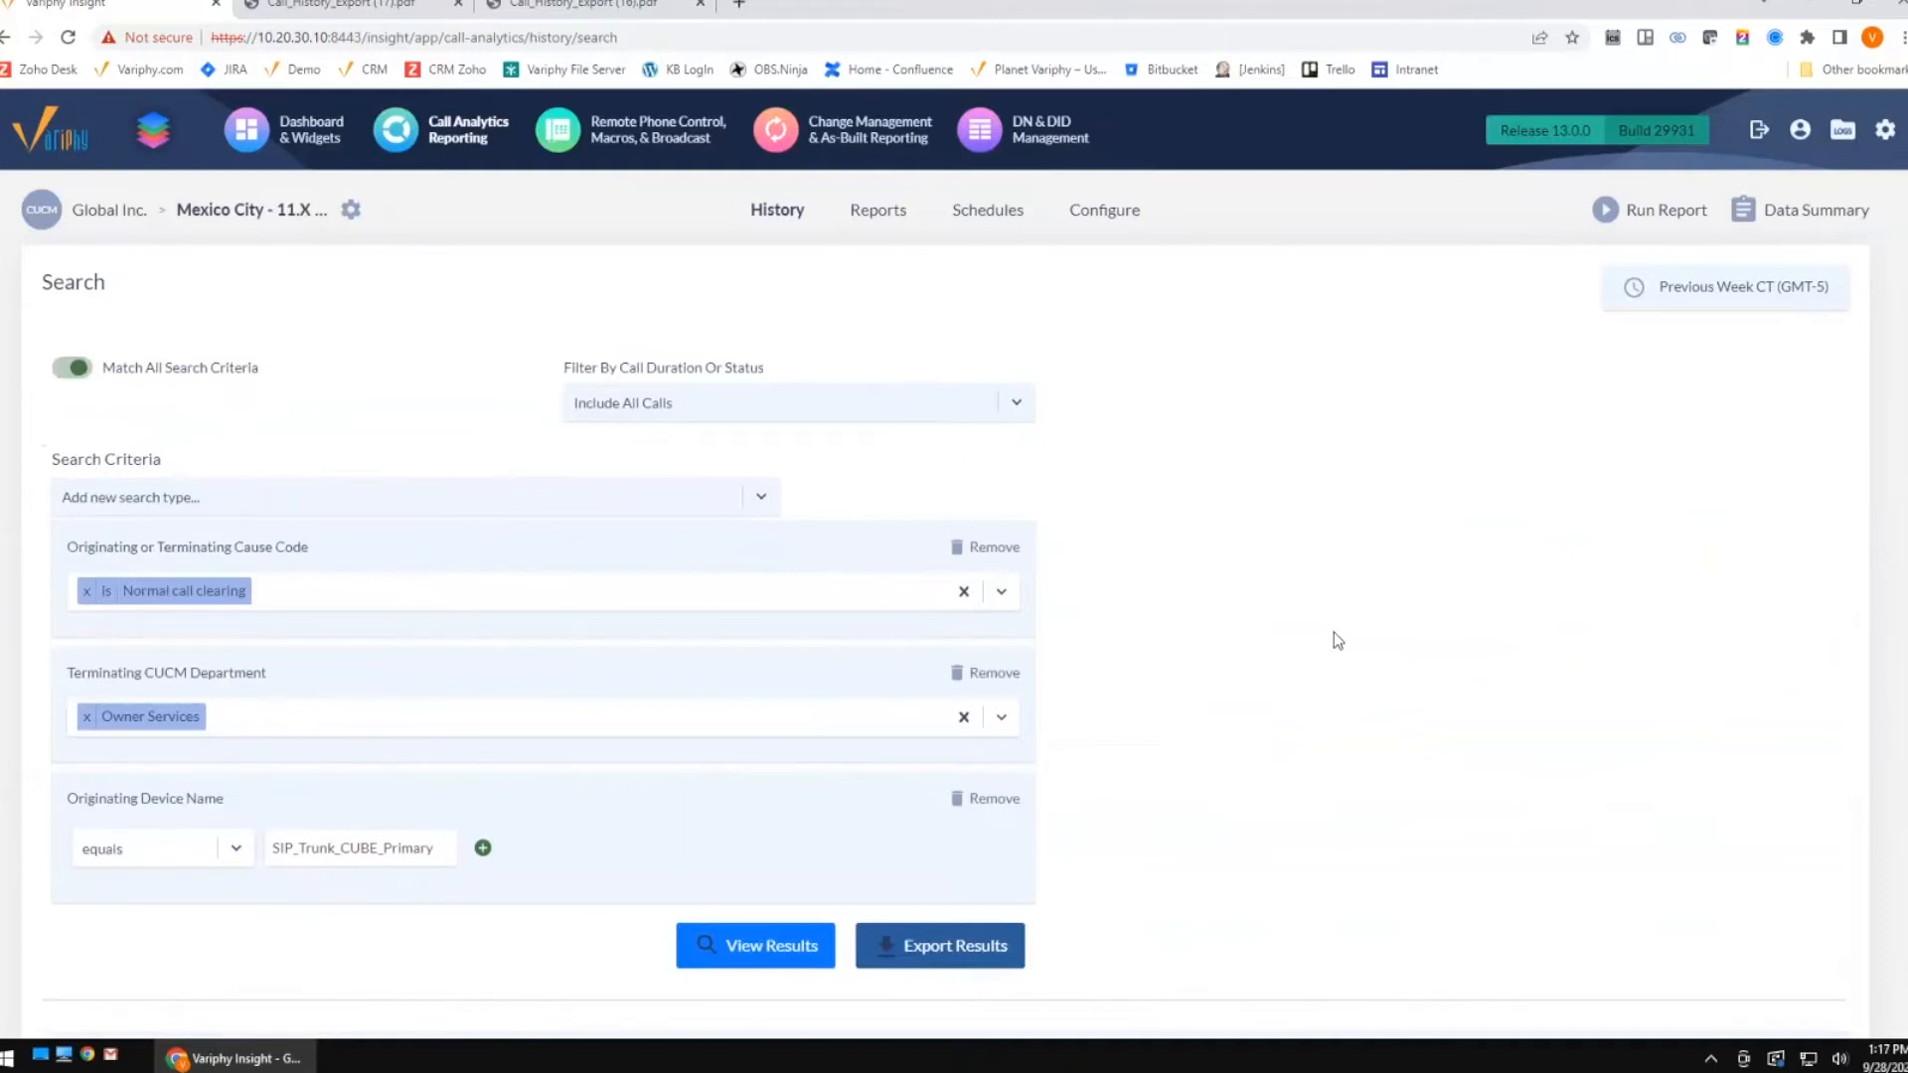
click(747, 944)
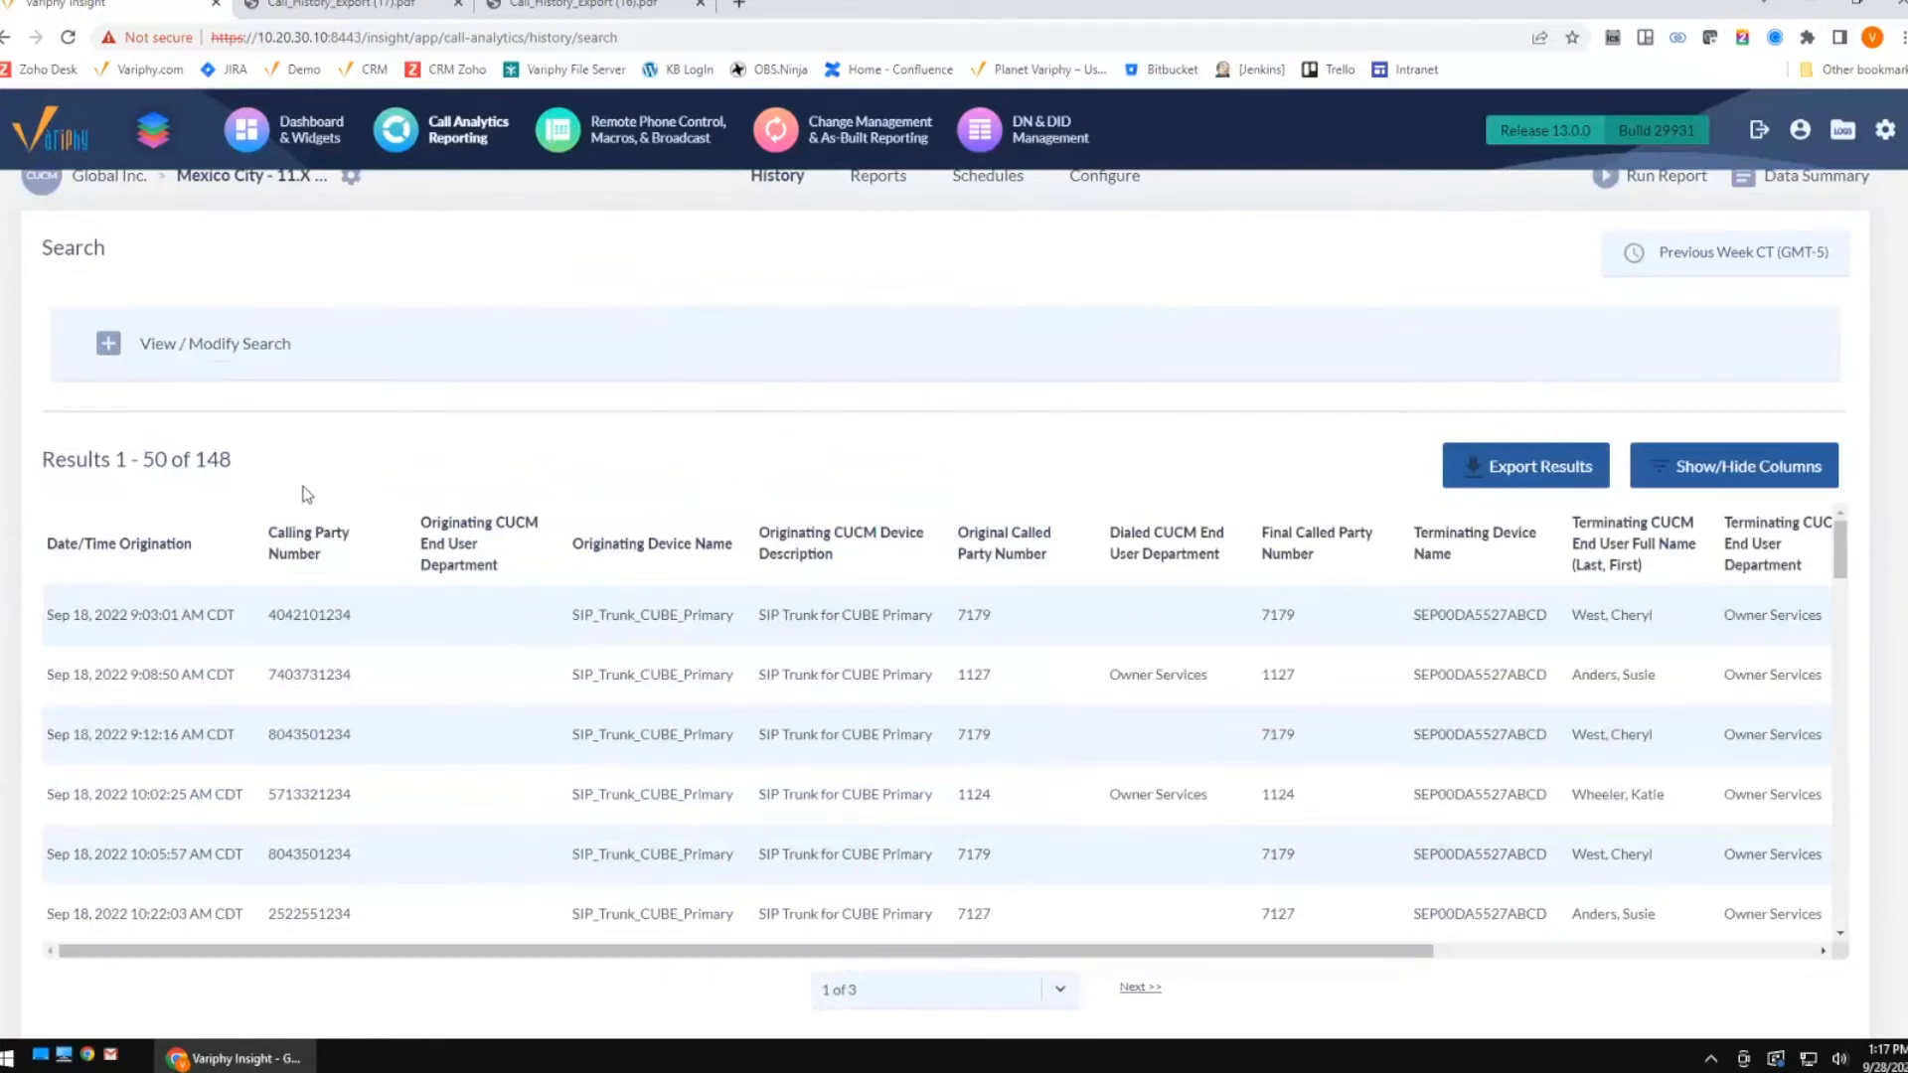
click(109, 348)
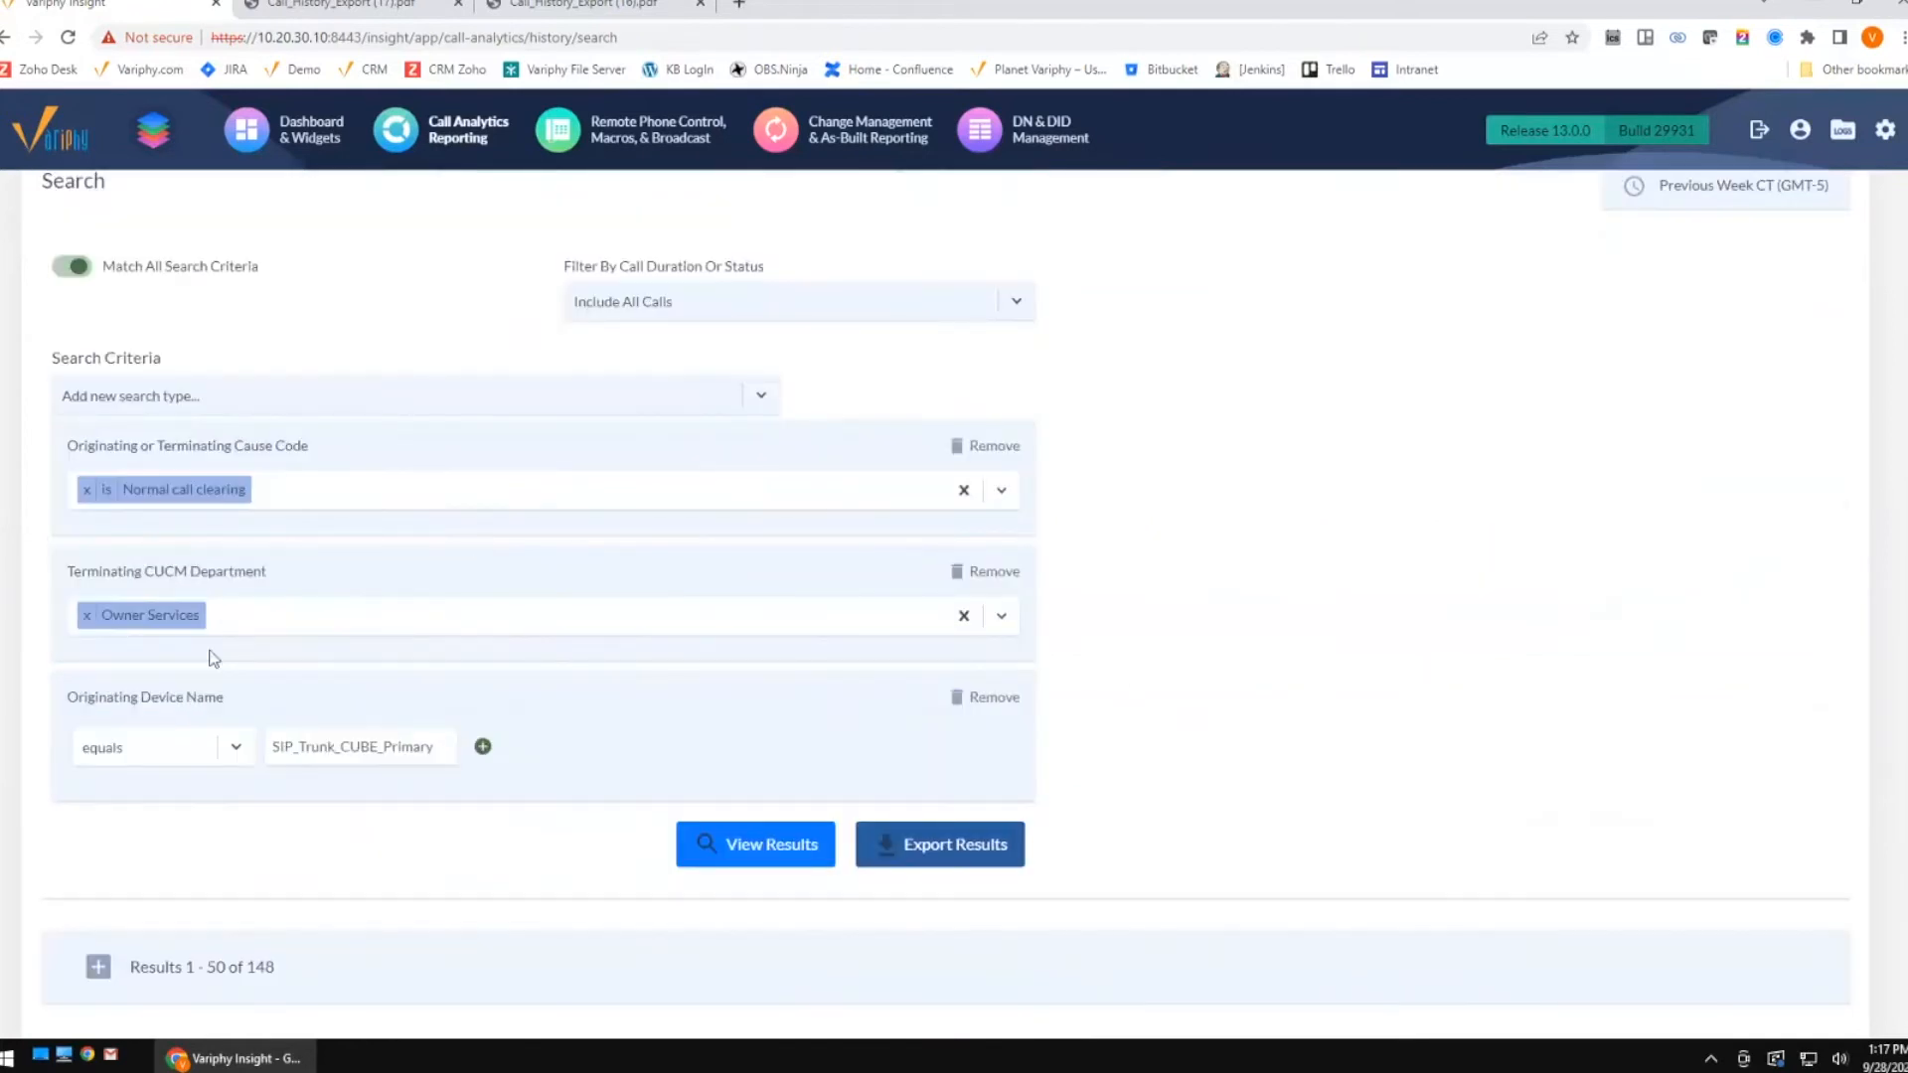
click(906, 843)
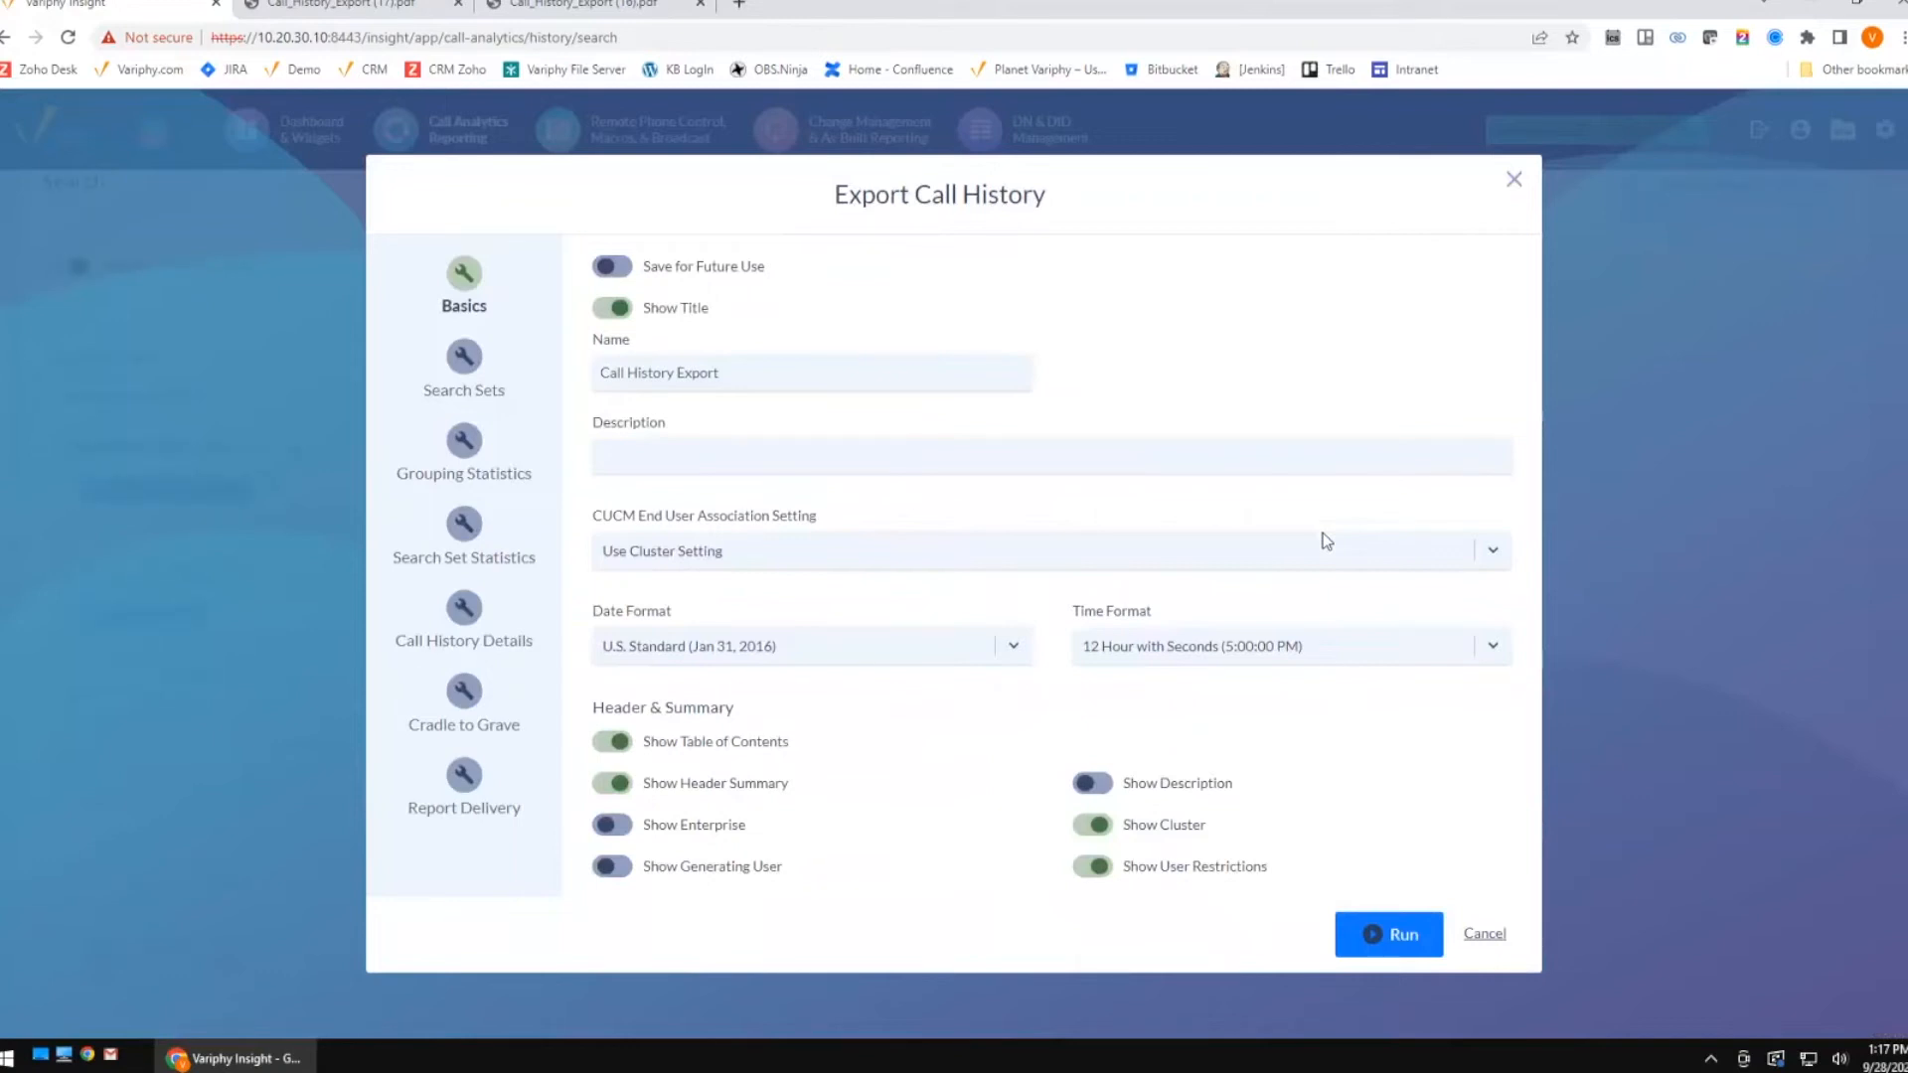
click(463, 444)
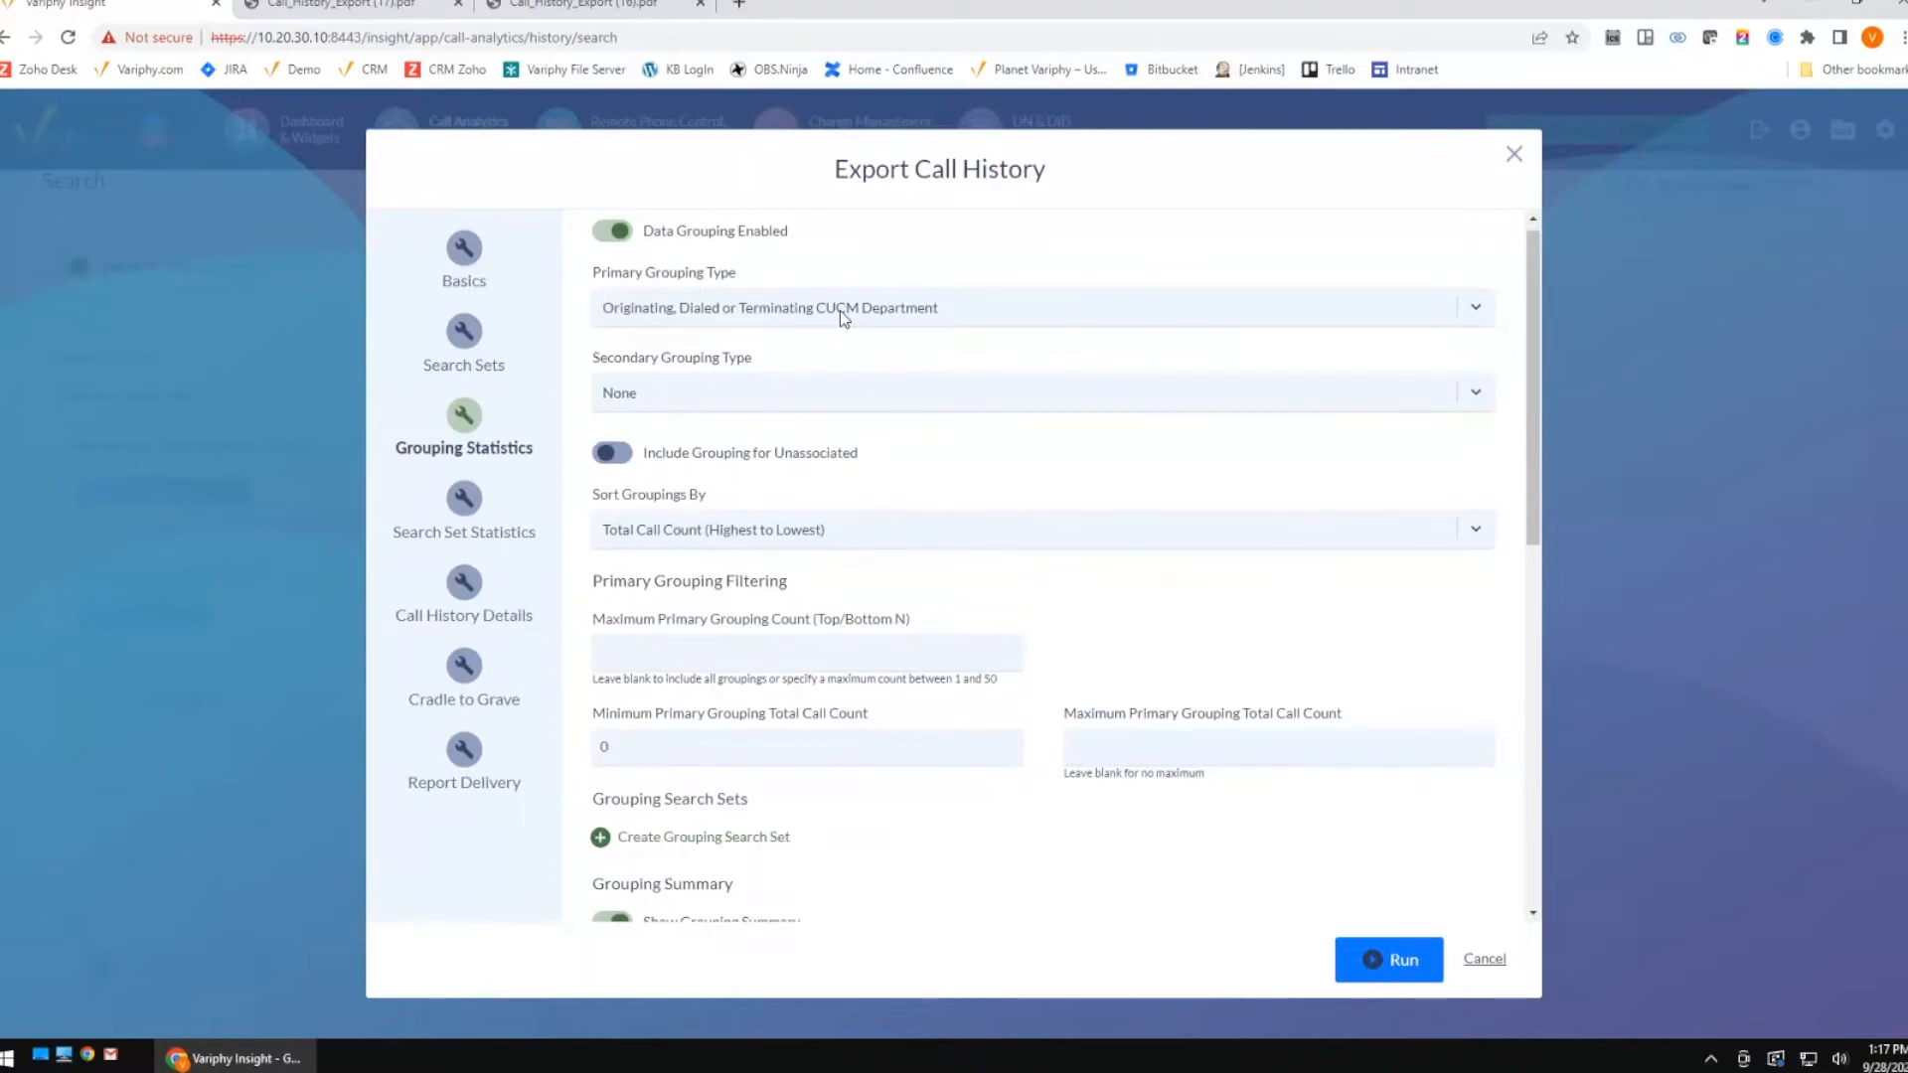
click(1483, 959)
Expand the search results and examine the calling party numbers of the listed calls.
scroll(795, 736, down, 4)
click(97, 559)
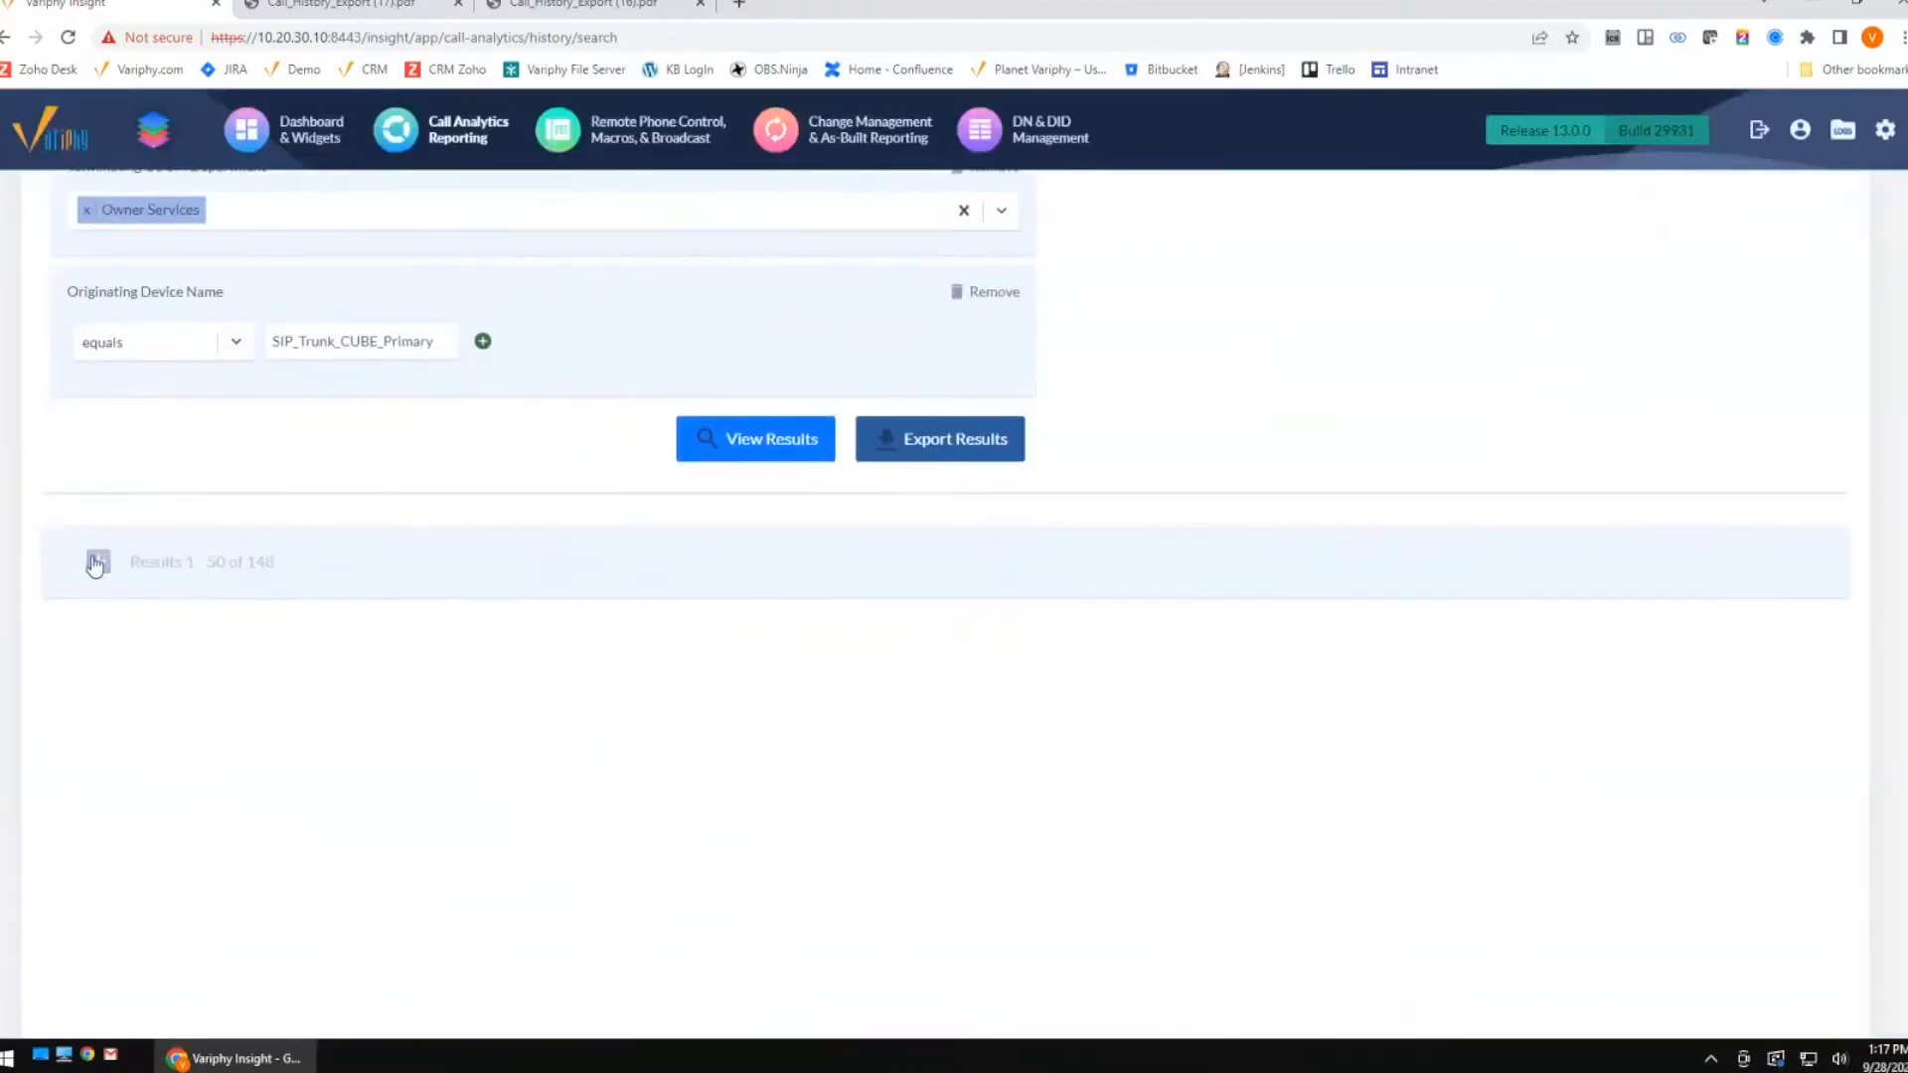
double_click(274, 694)
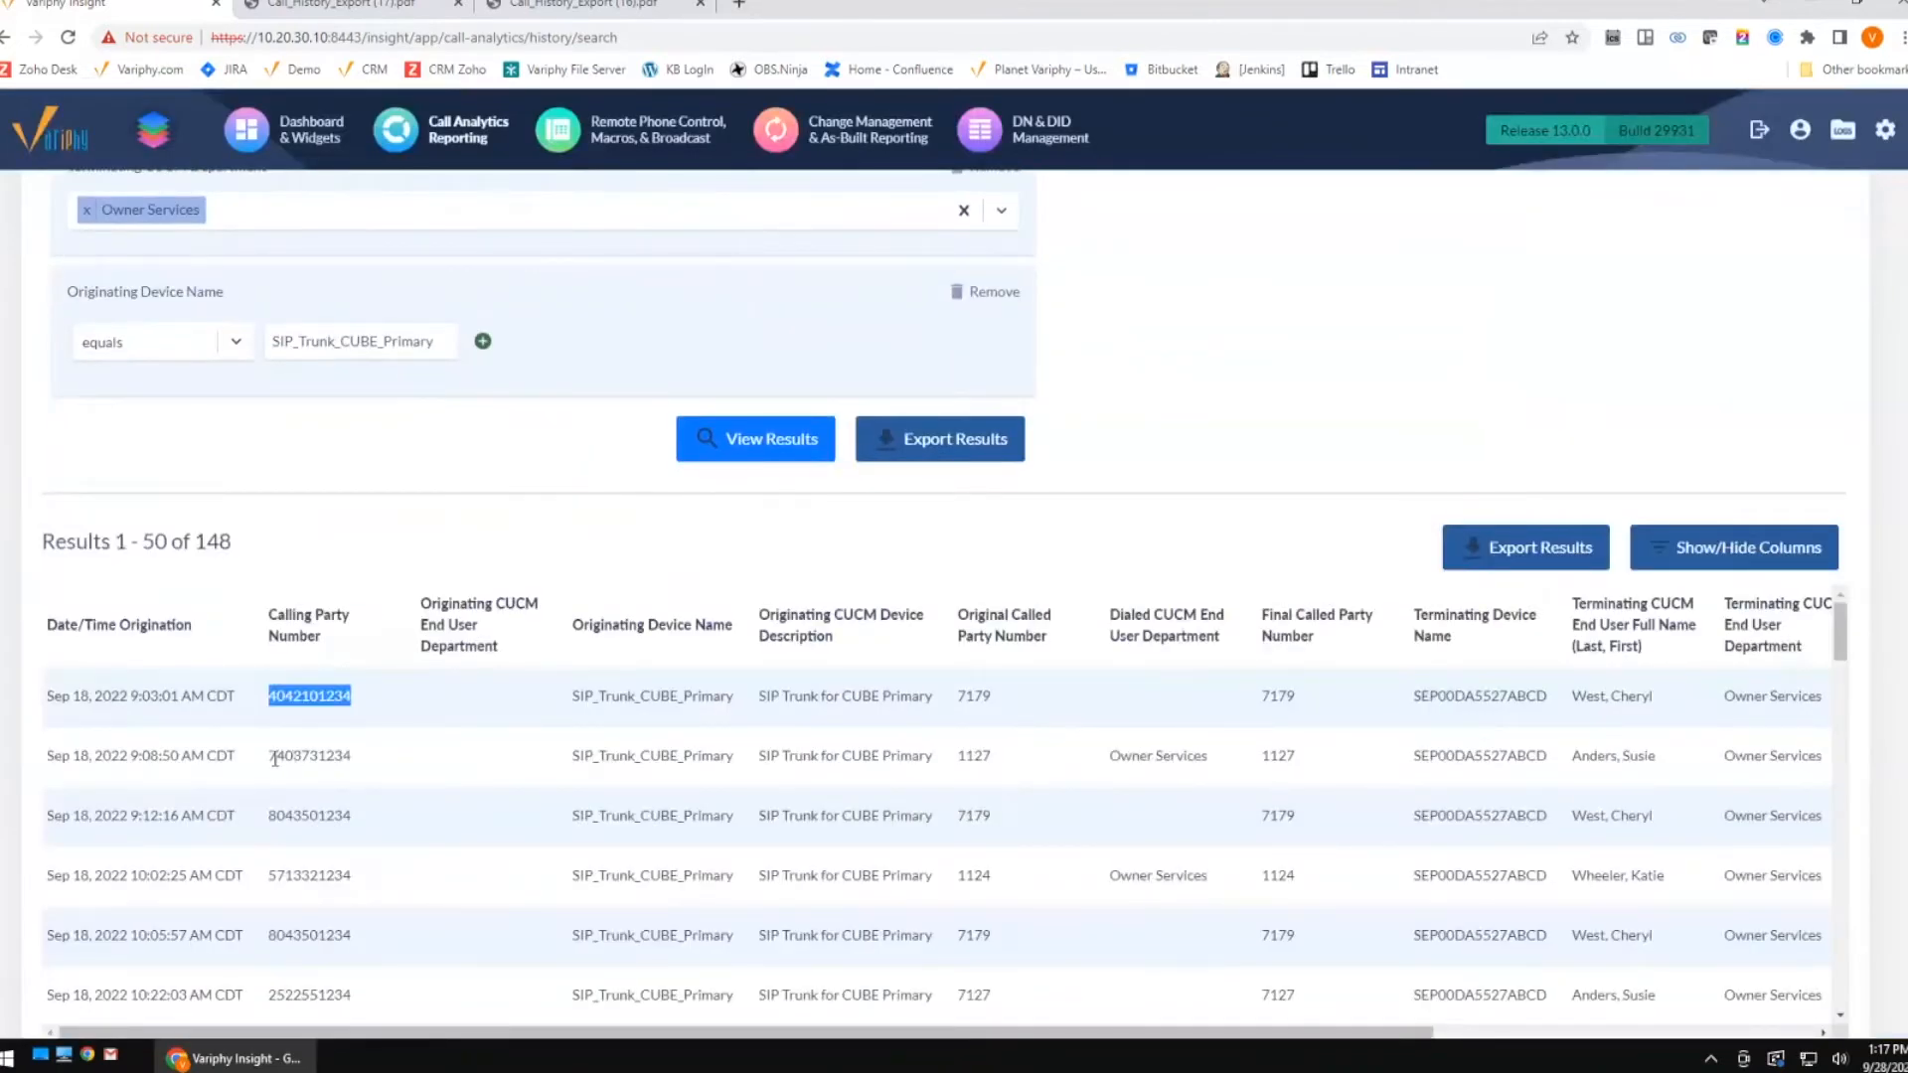
drag(273, 758, 363, 763)
double_click(273, 817)
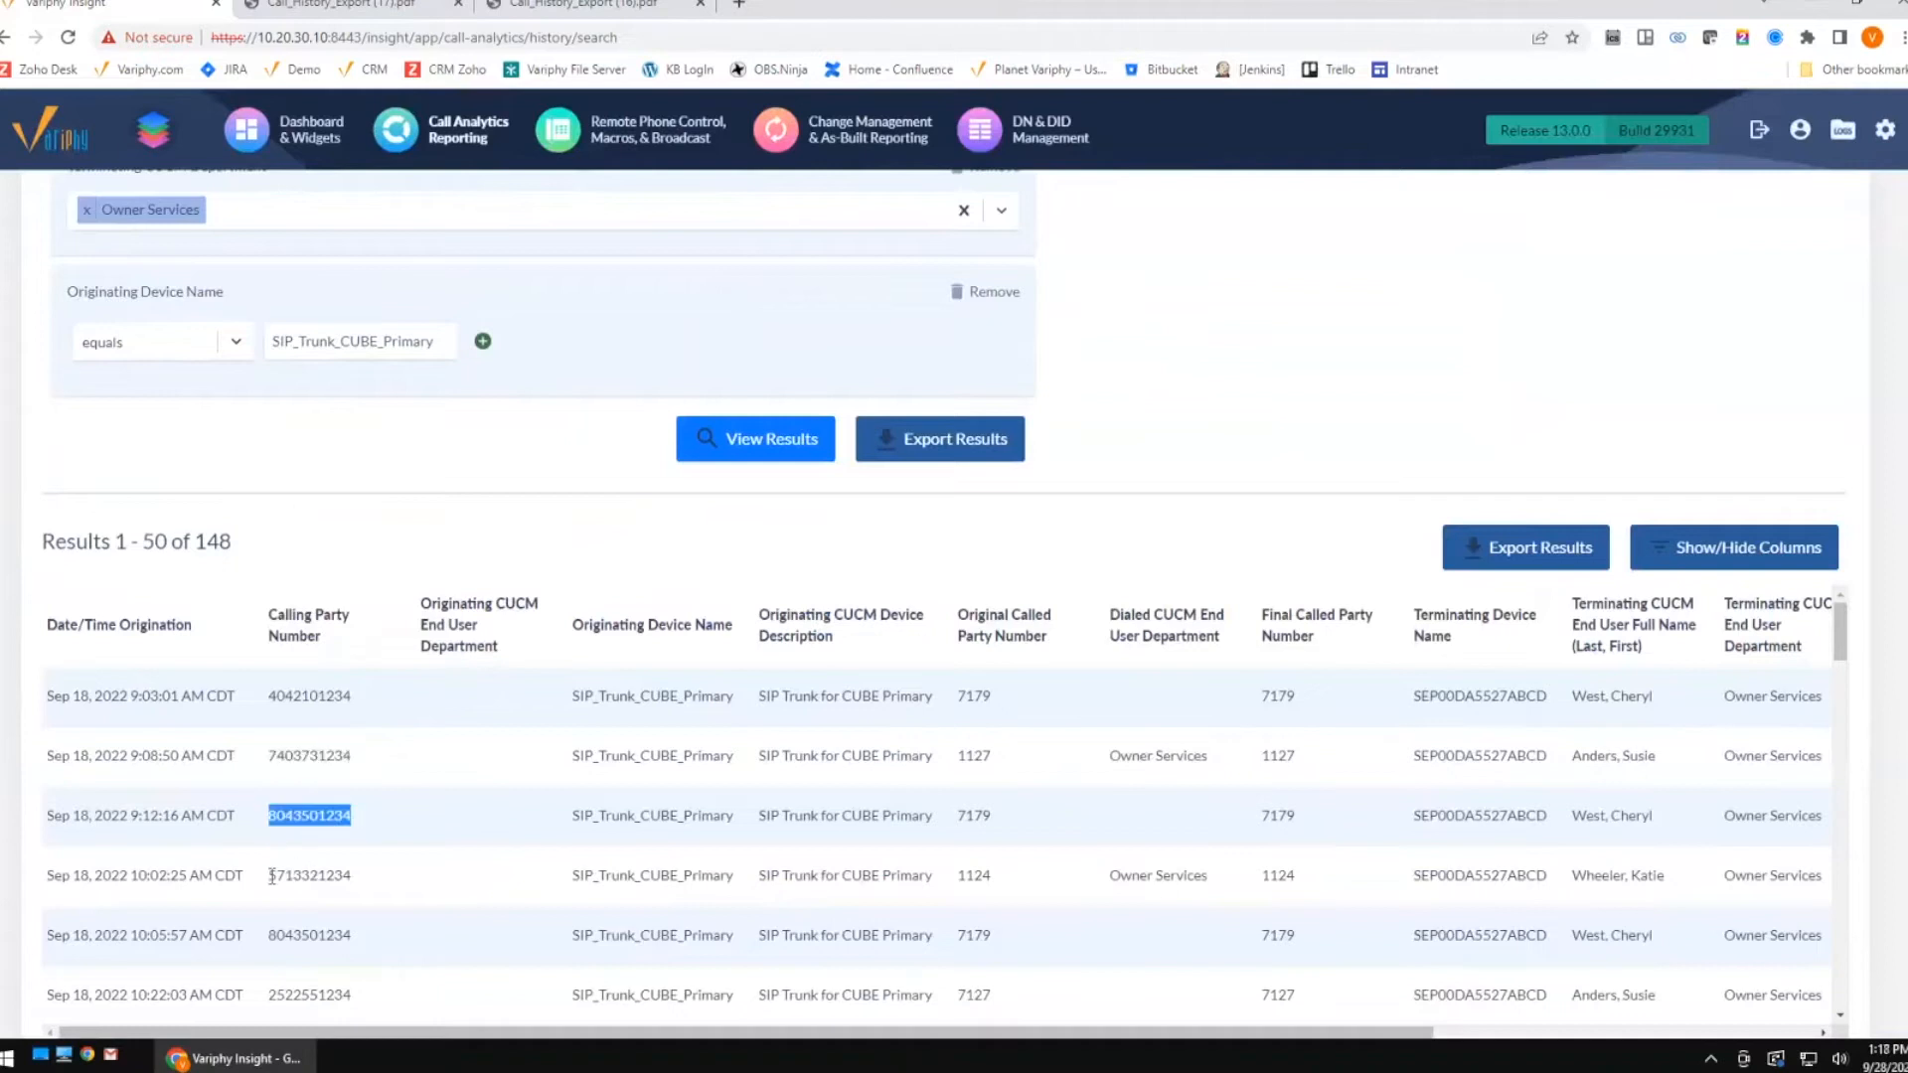
double_click(273, 875)
double_click(277, 934)
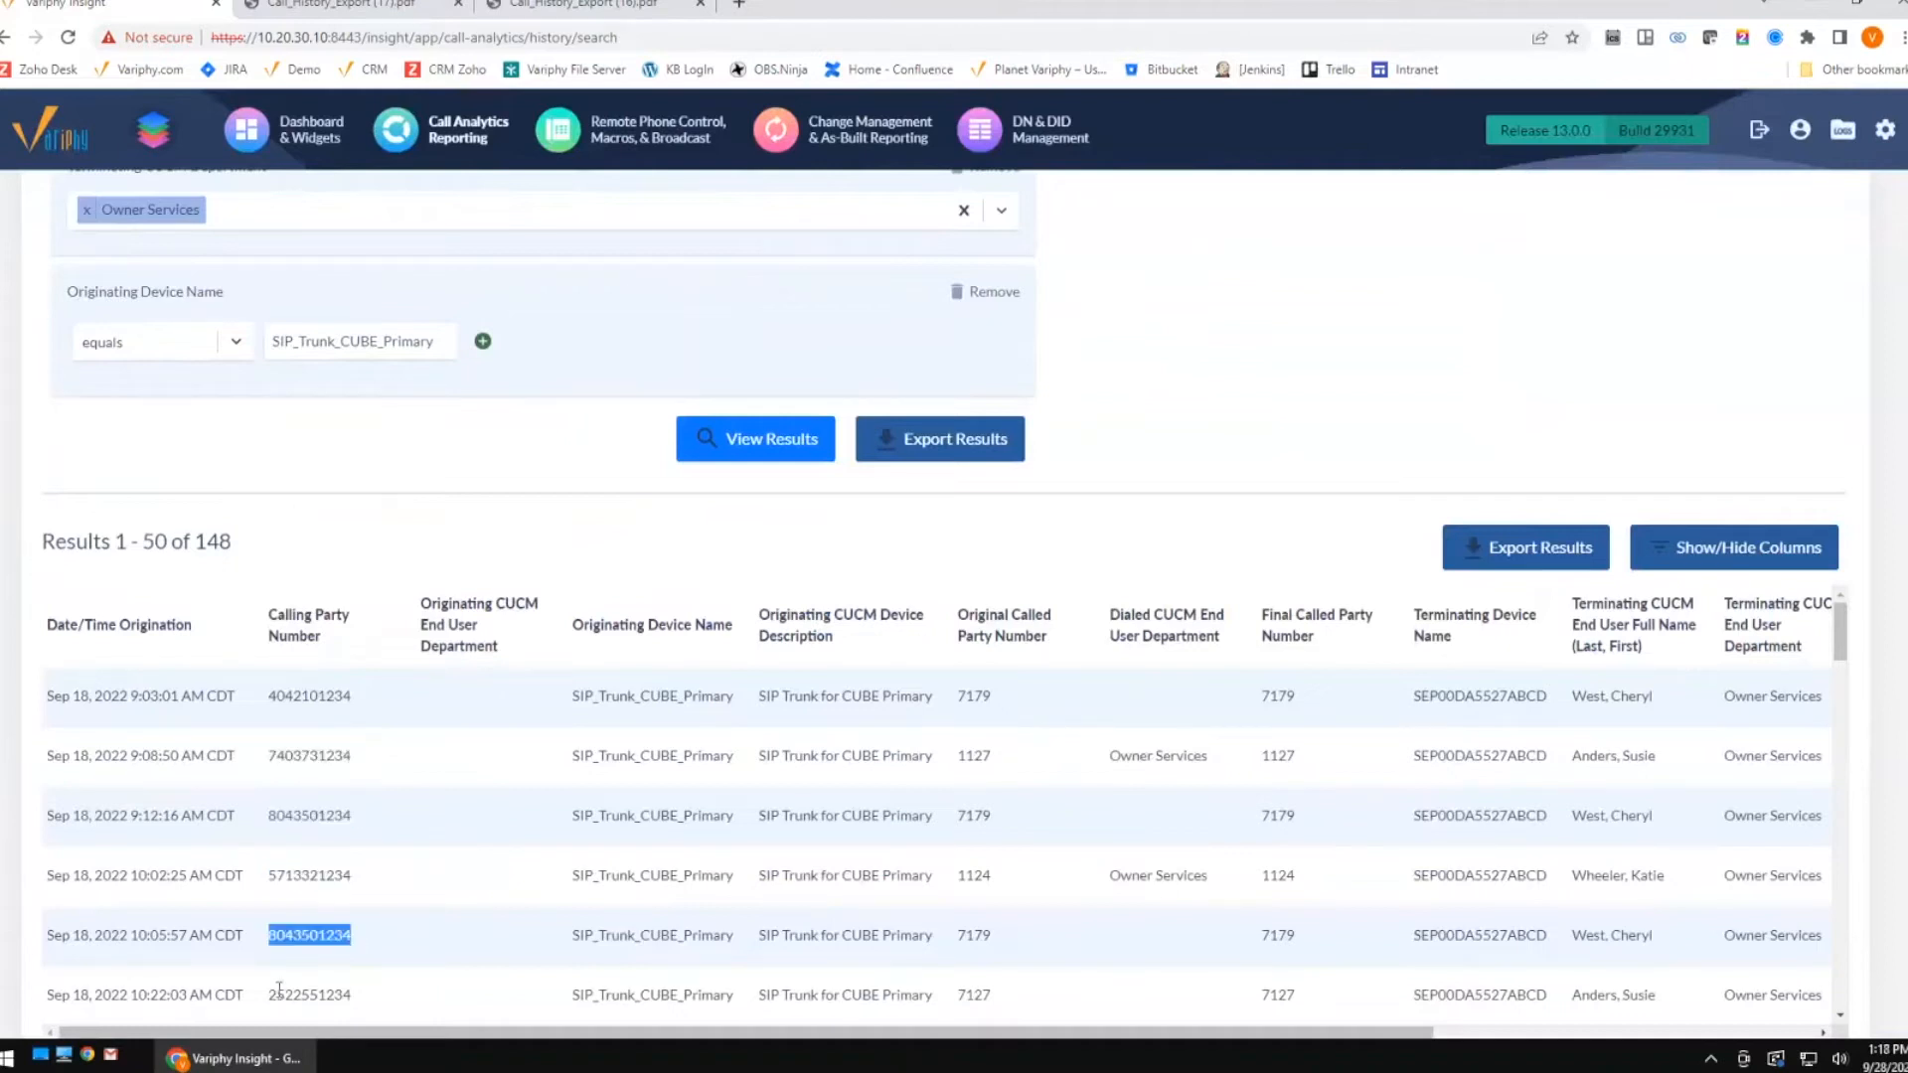
double_click(360, 996)
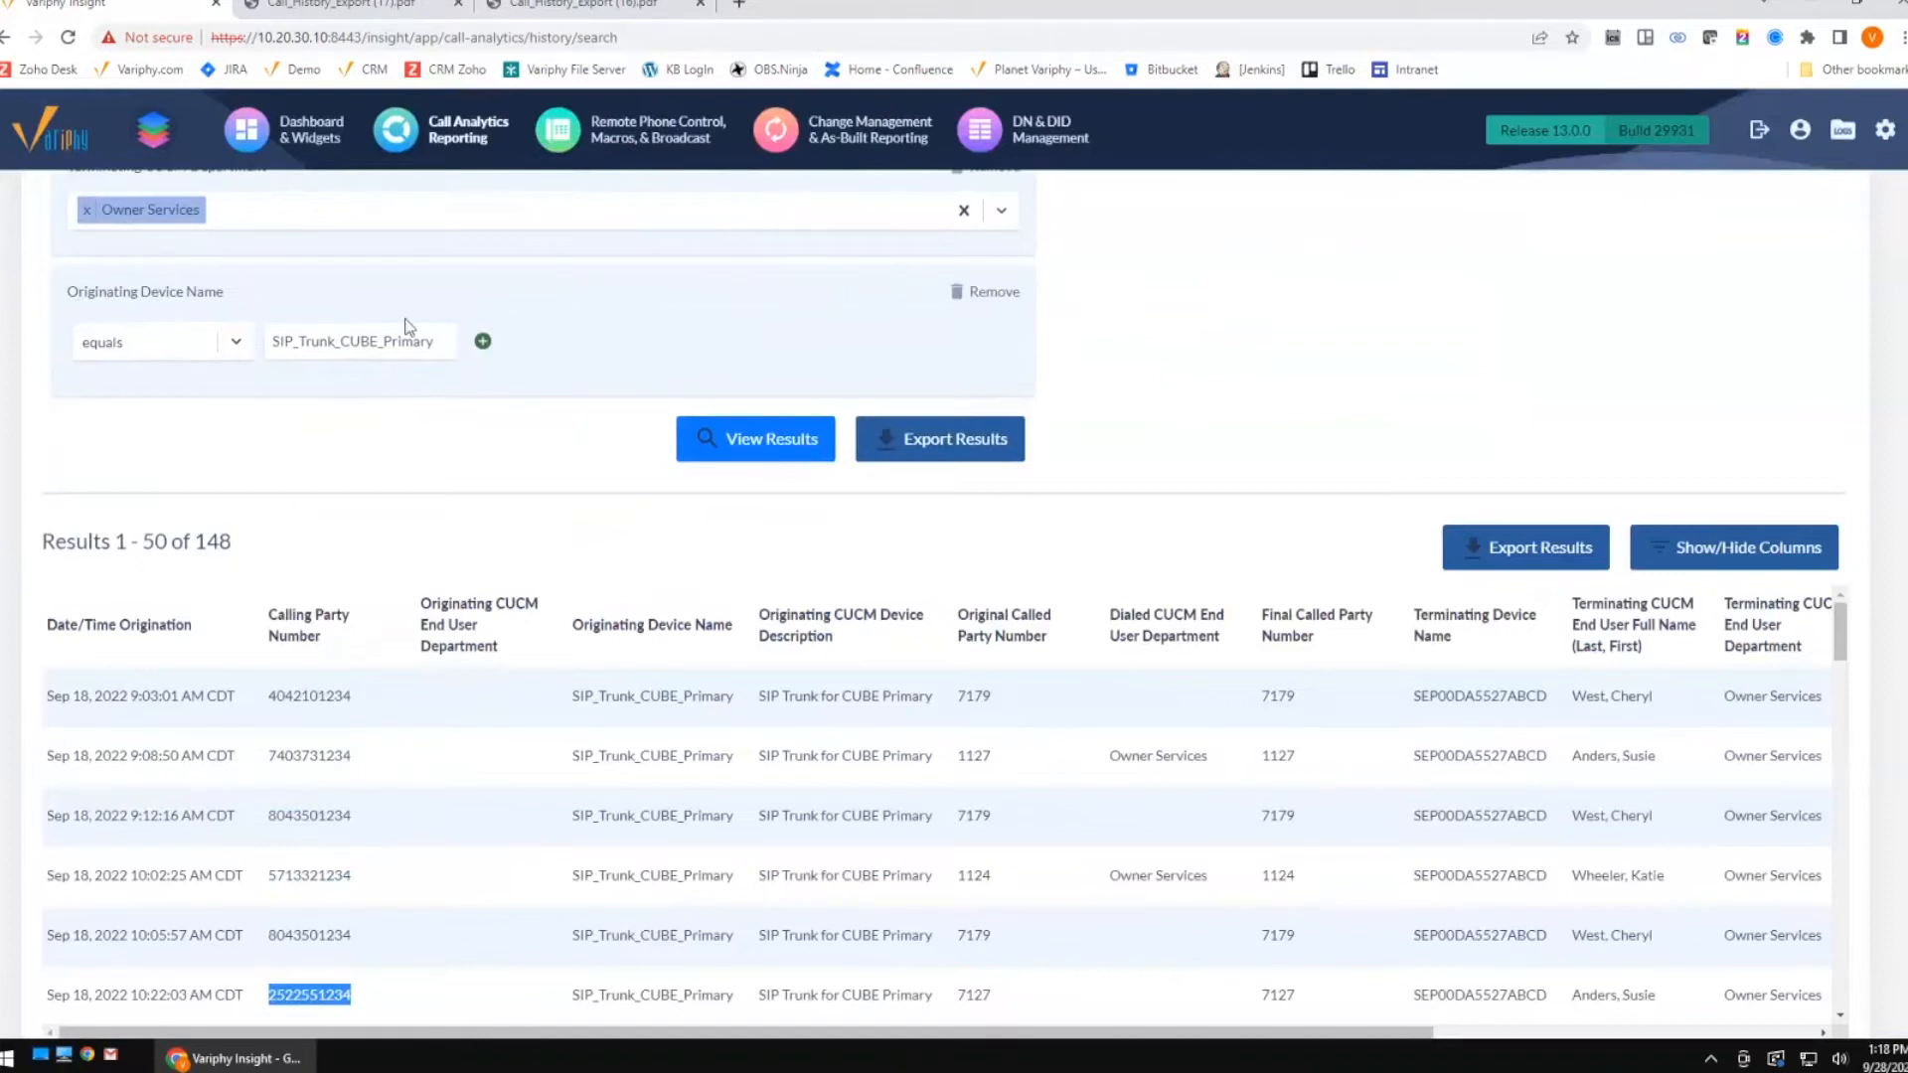
drag(268, 614, 265, 695)
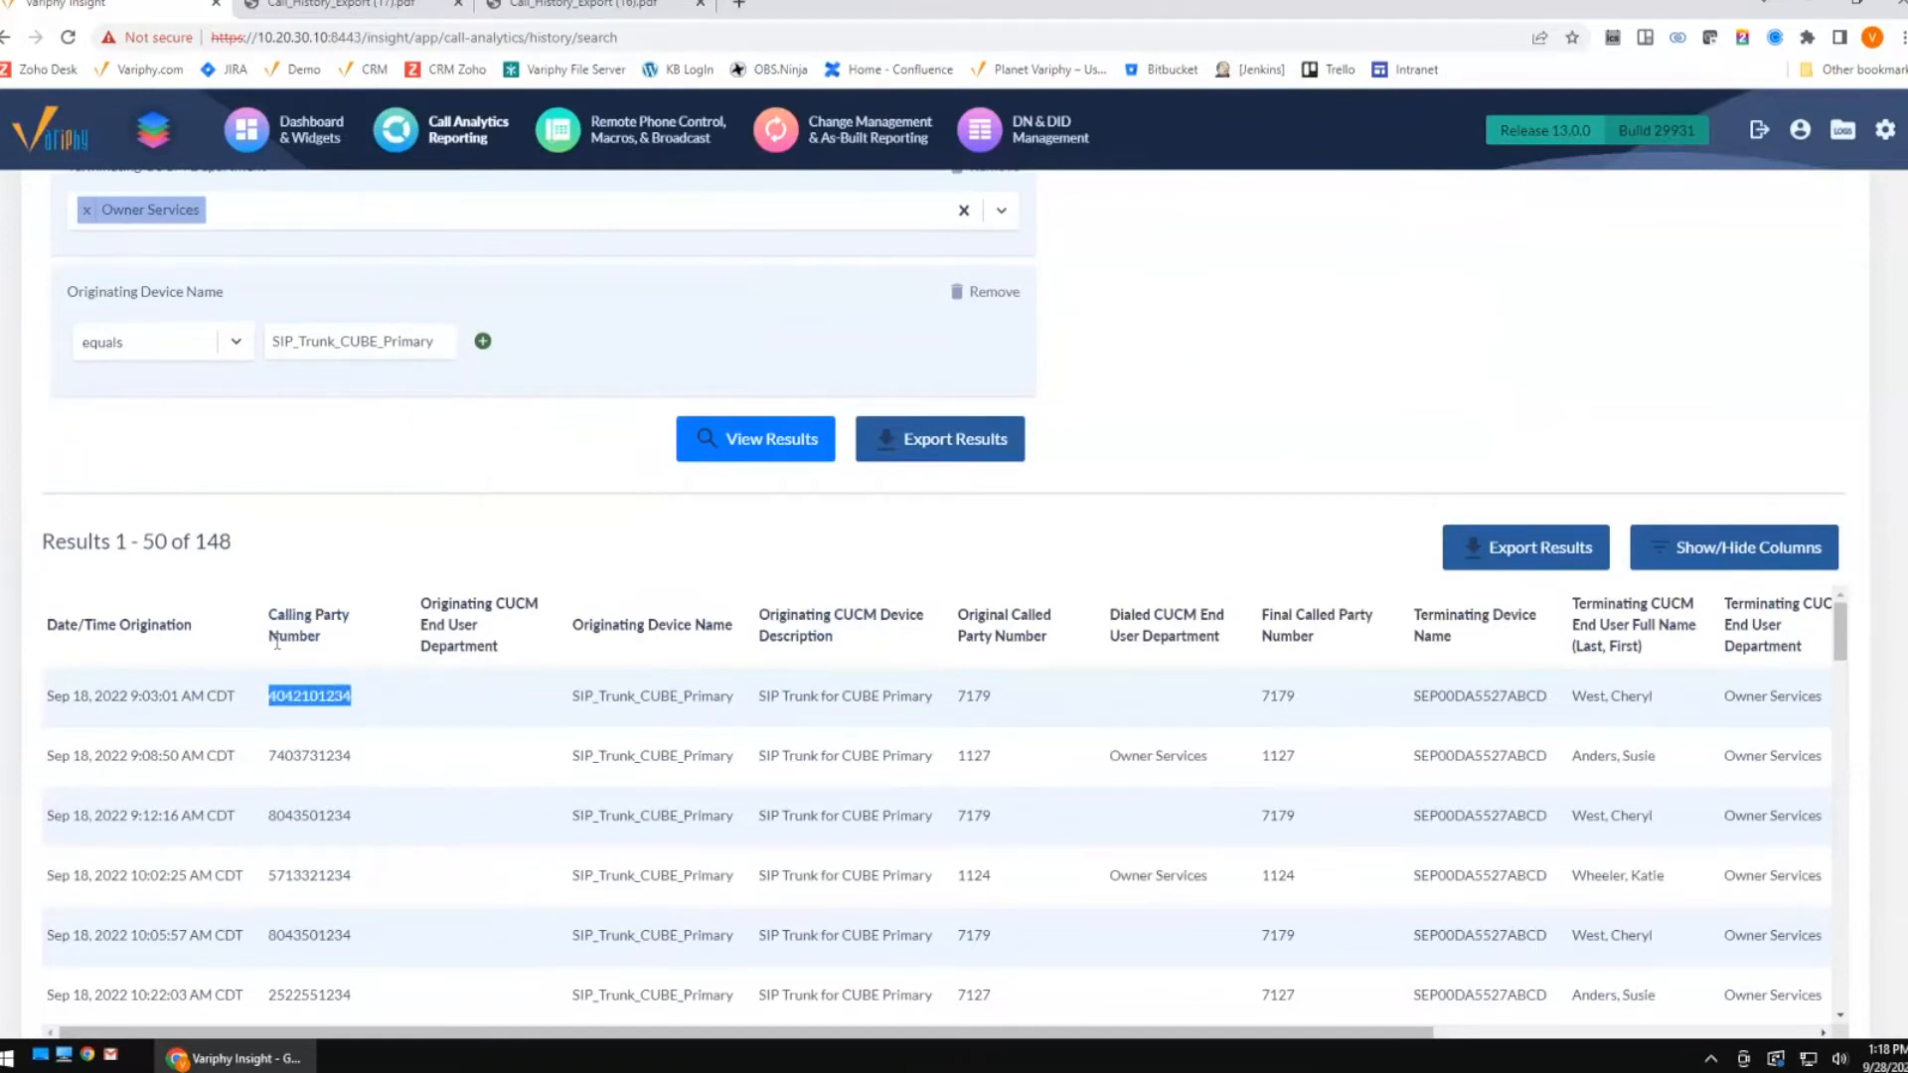
Start exporting the results with data grouping enabled and set the primary grouping type to Calling Party Number.
click(951, 450)
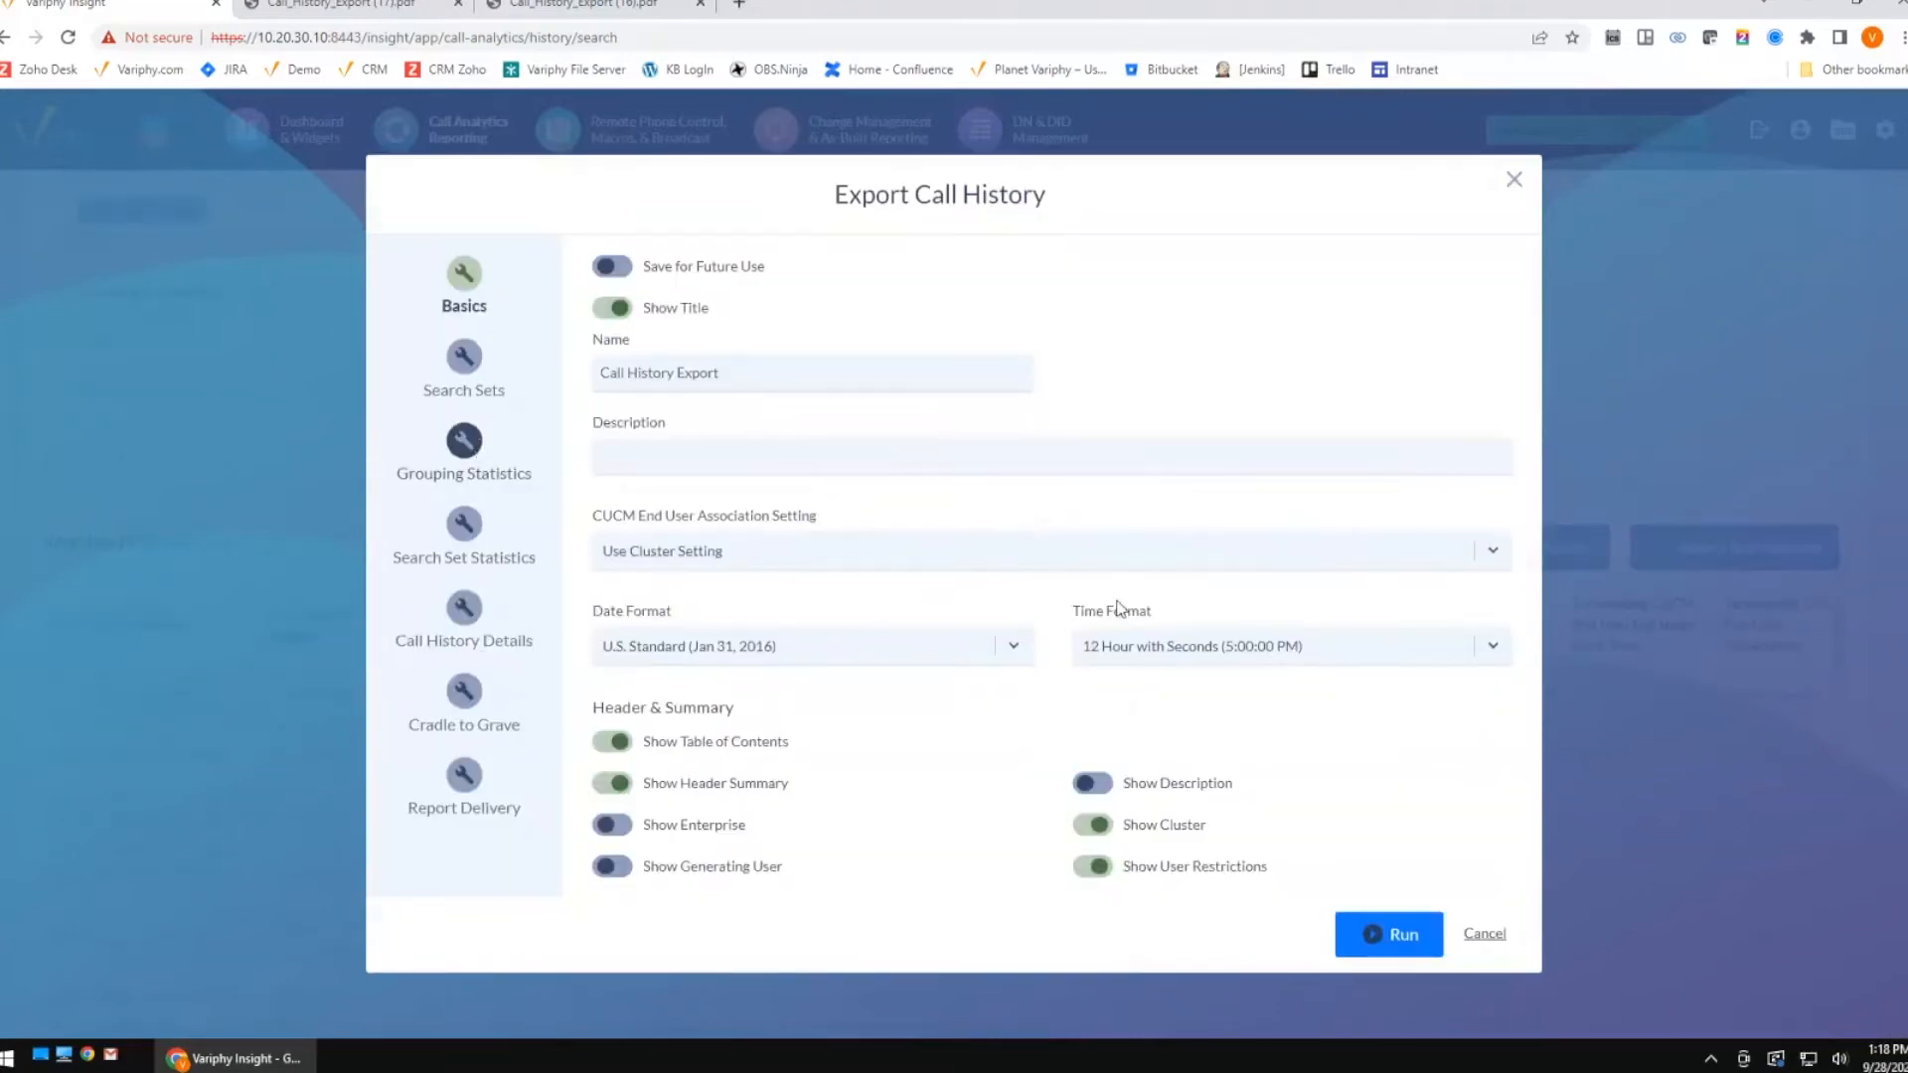
click(492, 469)
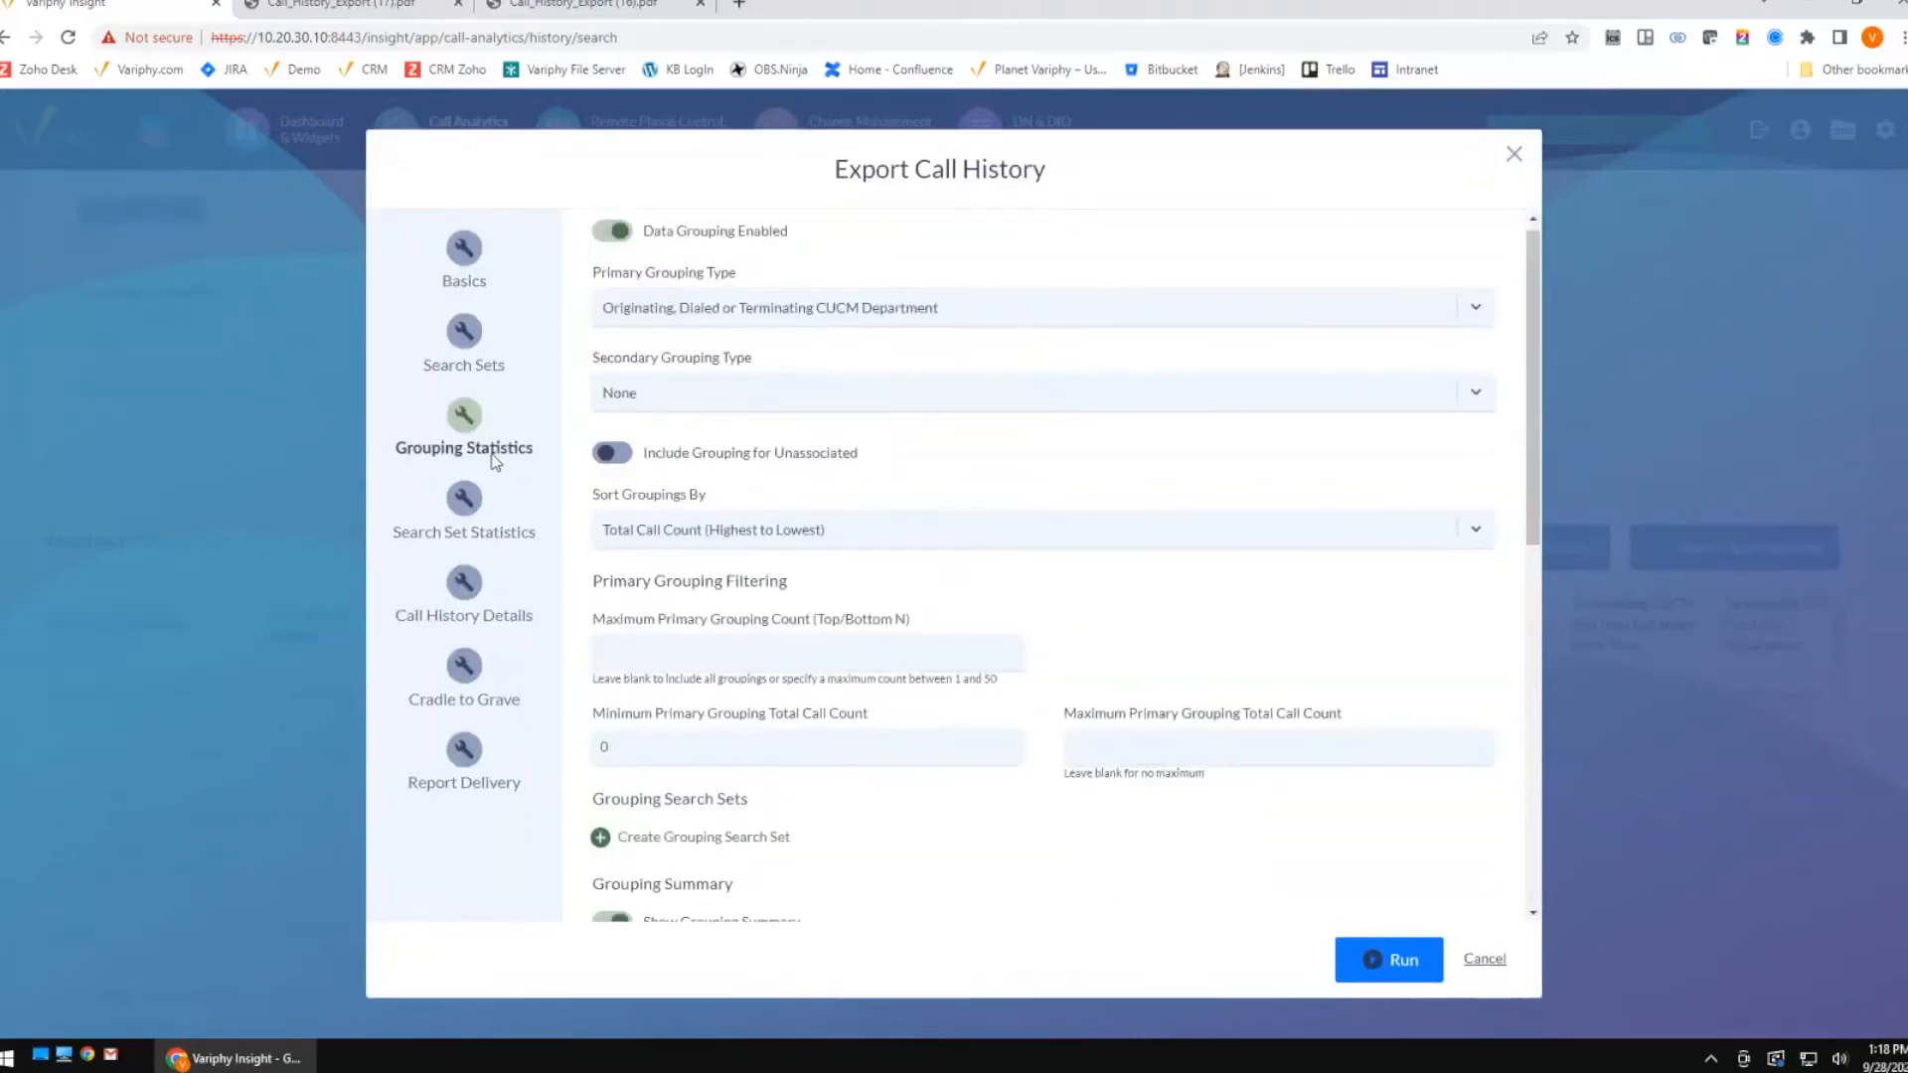
click(614, 235)
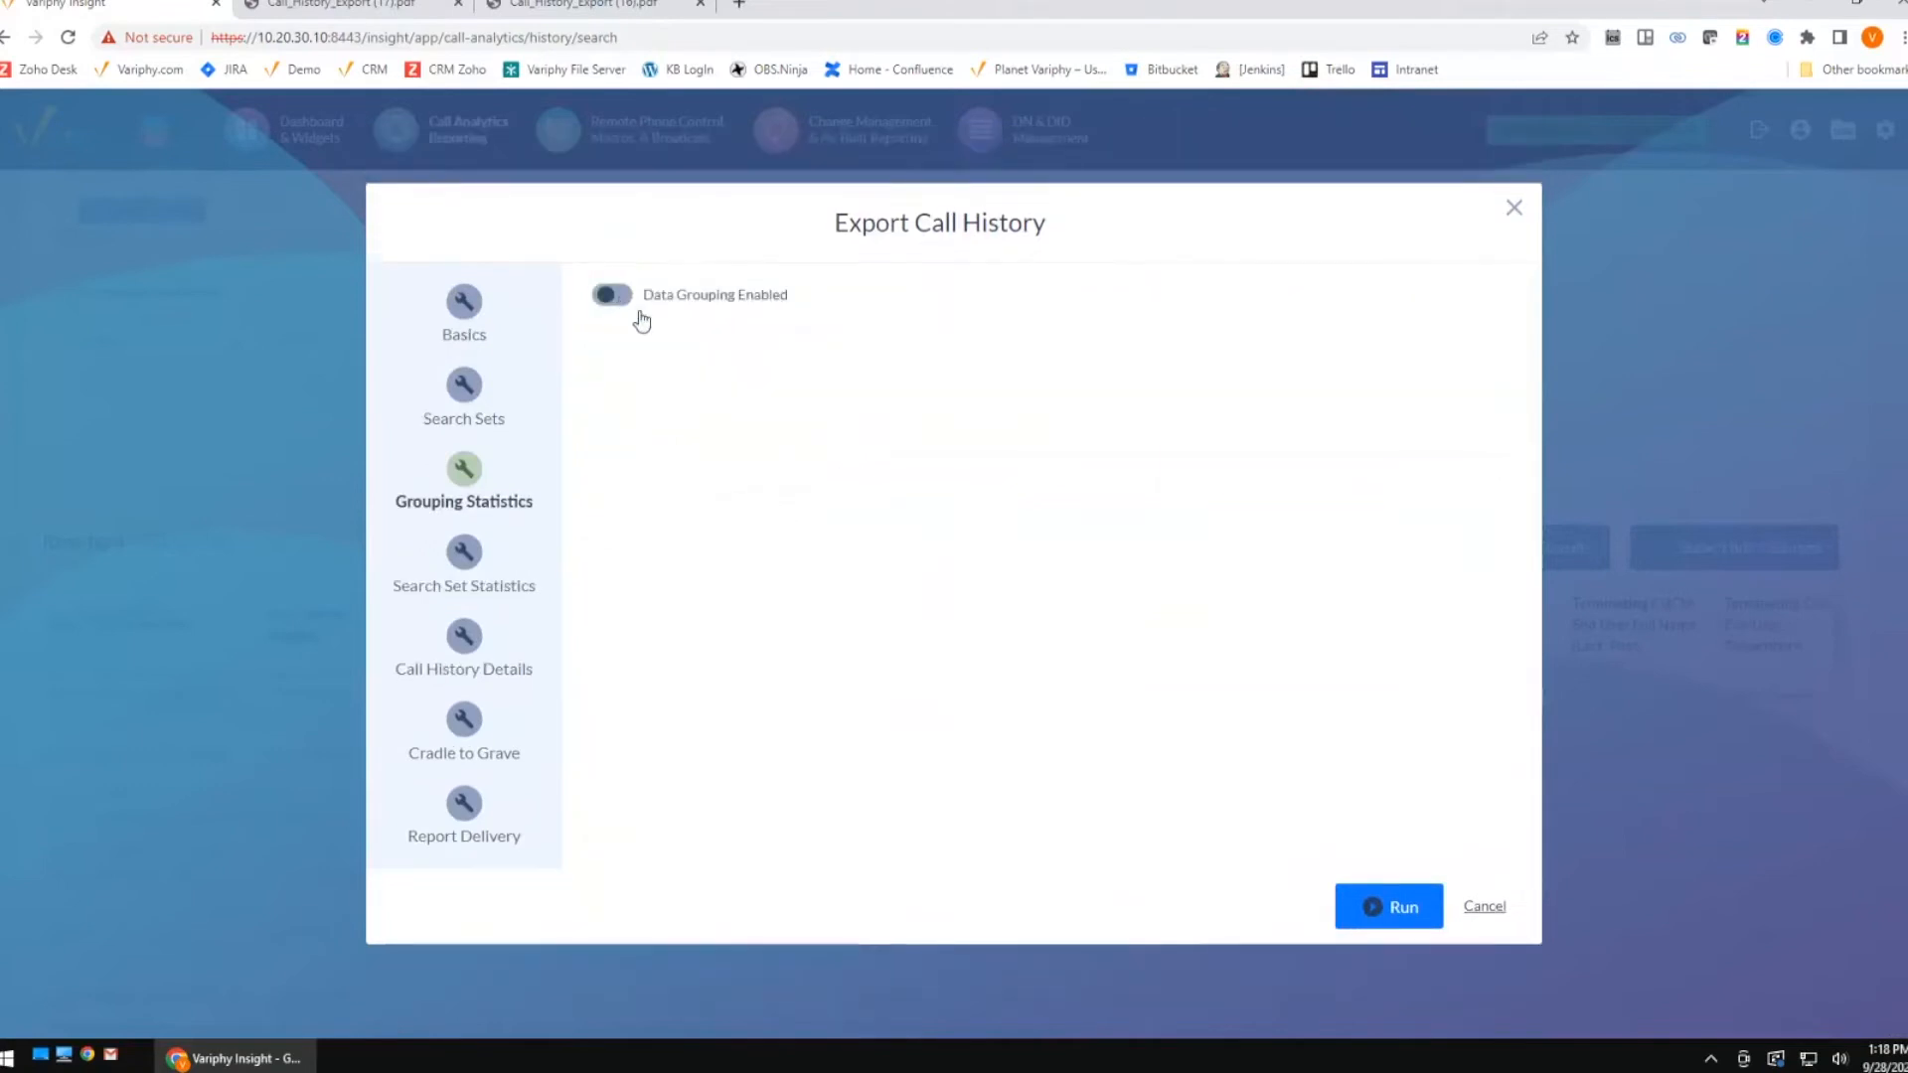
click(639, 313)
click(1051, 320)
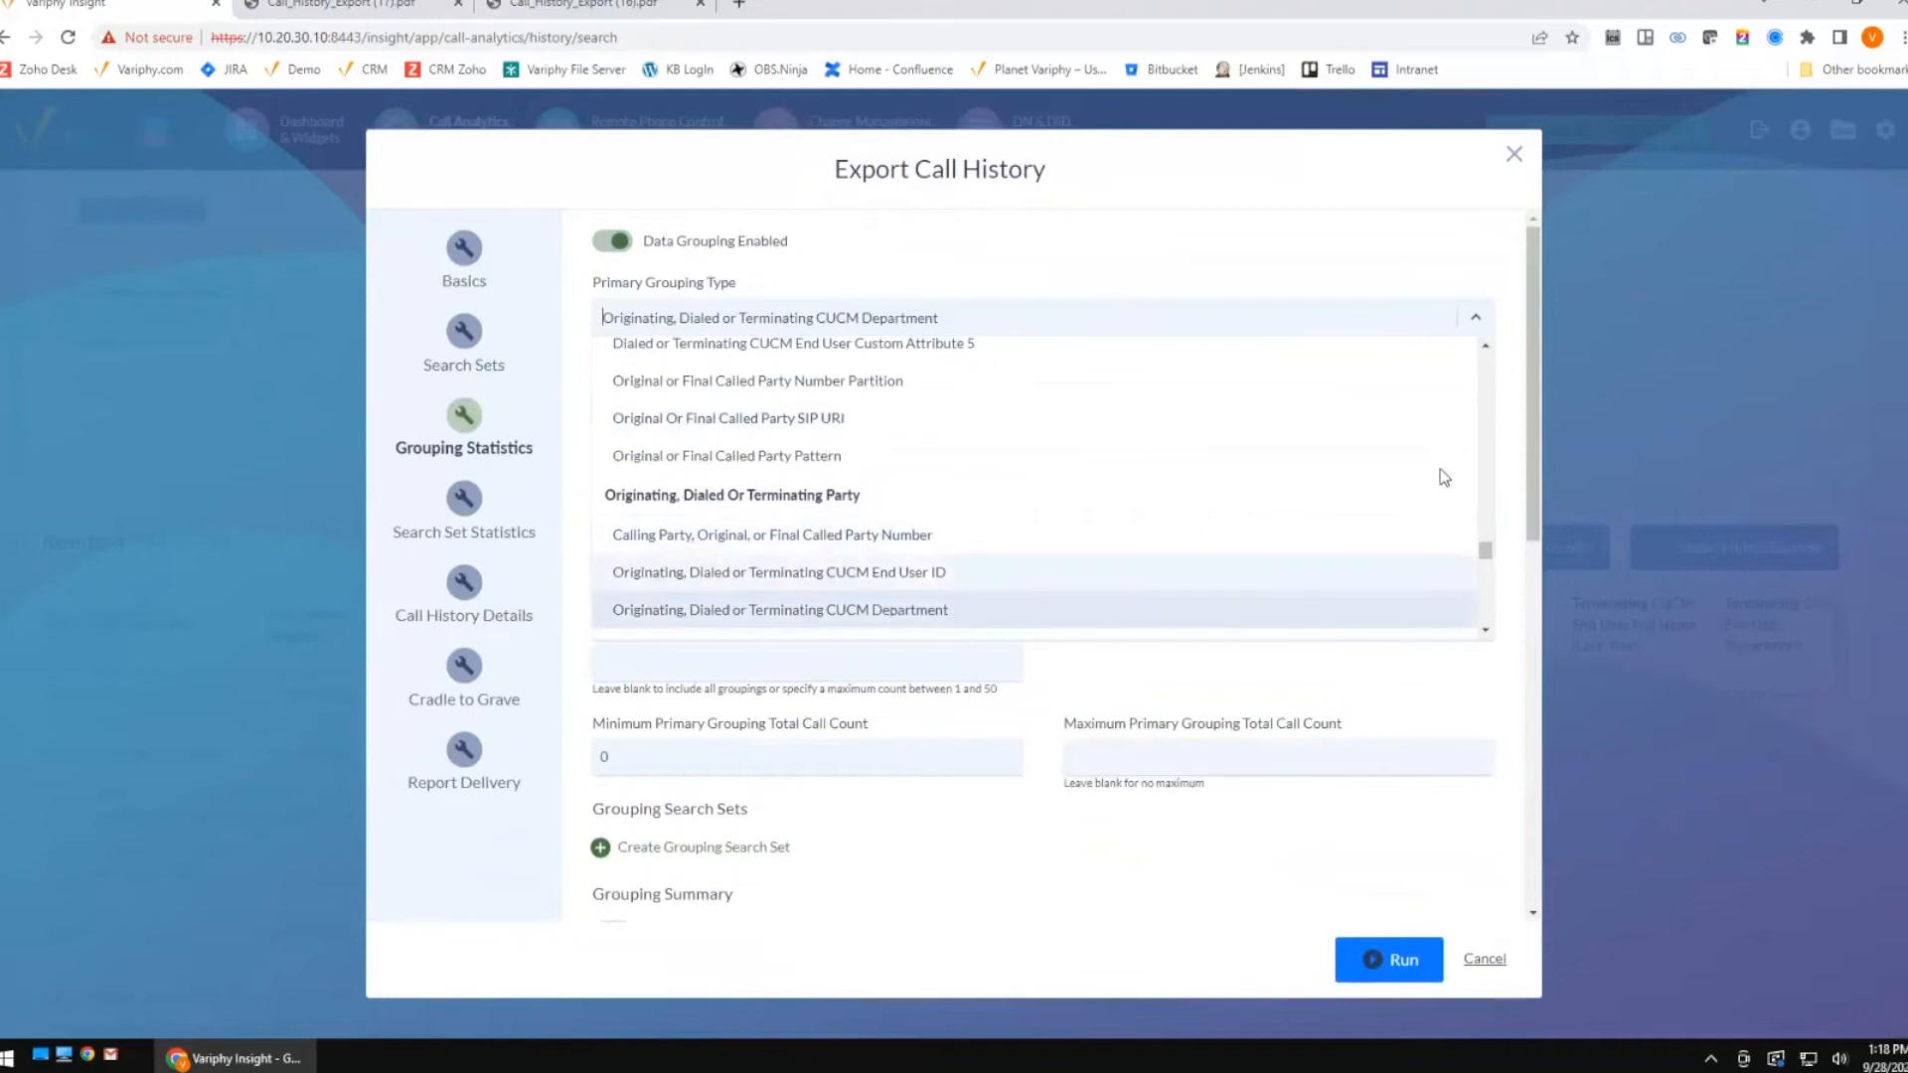
drag(1488, 549, 1303, 375)
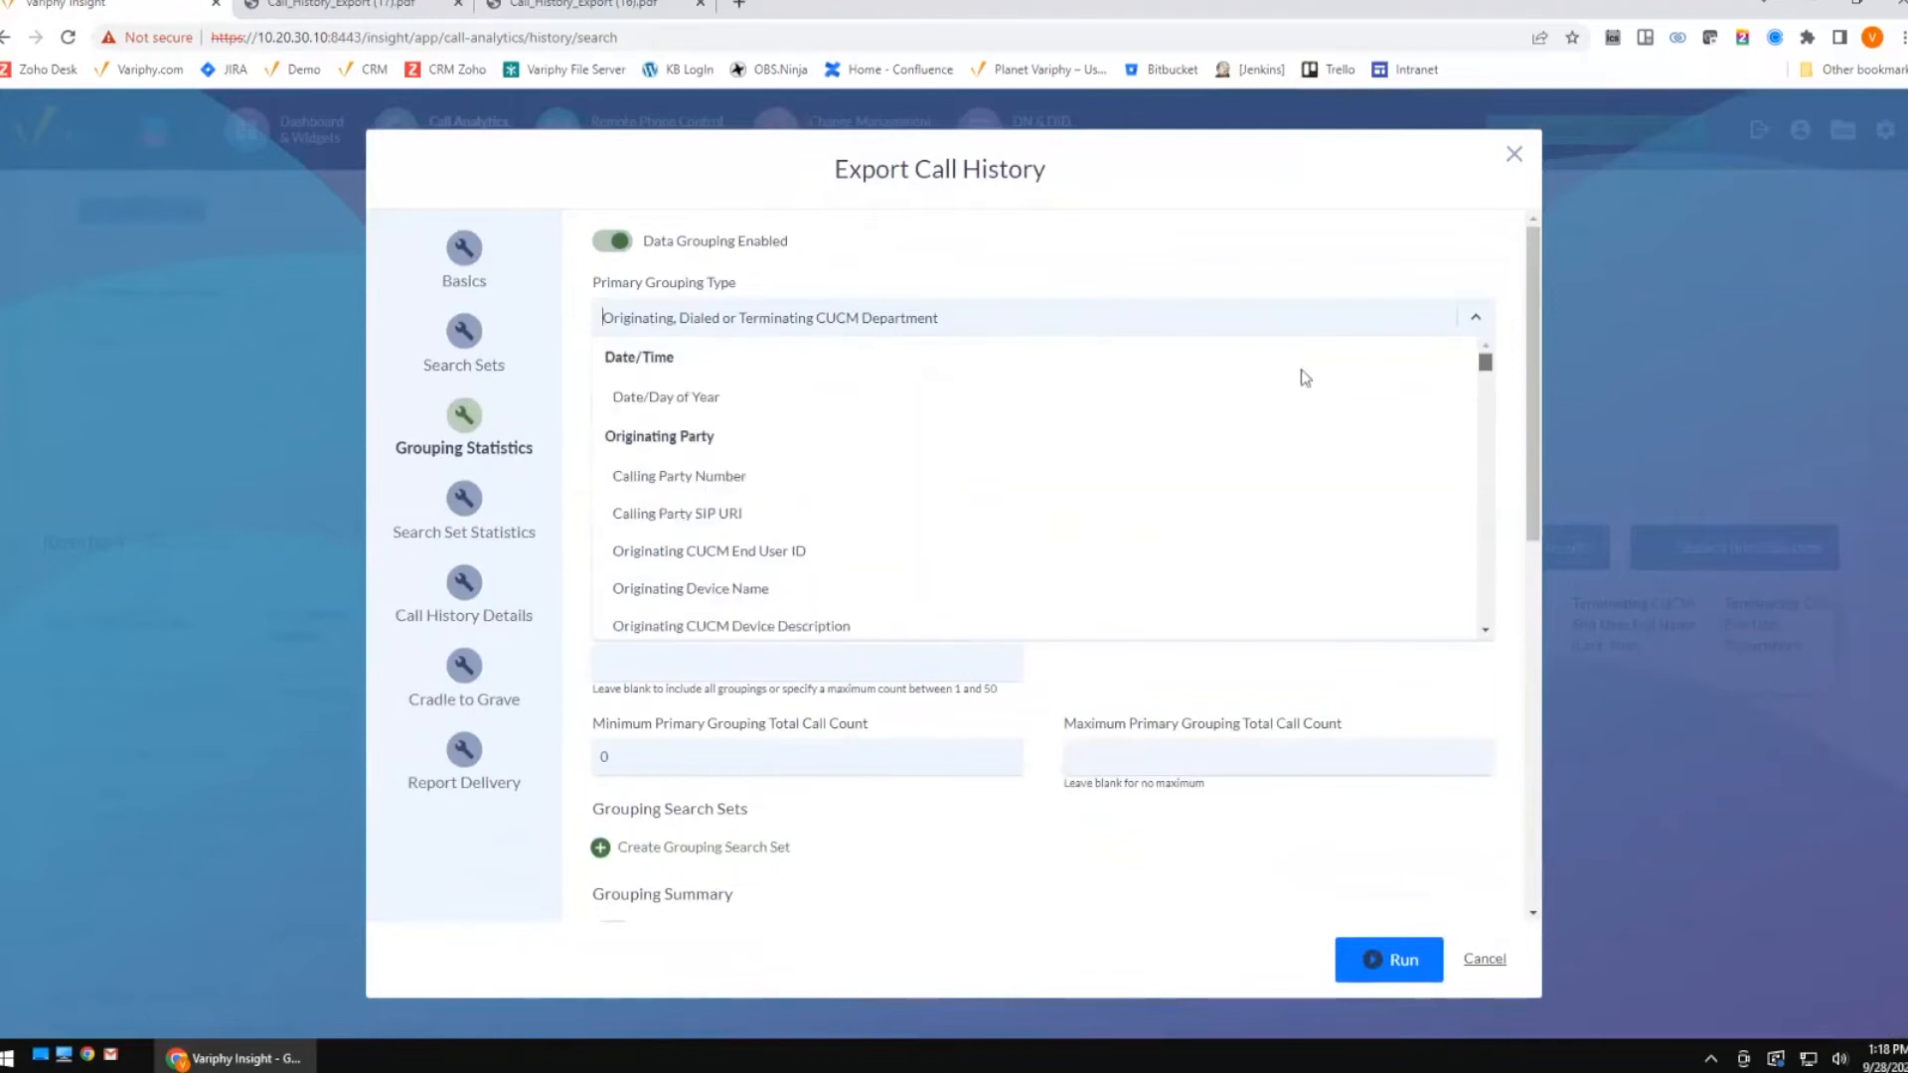
click(706, 478)
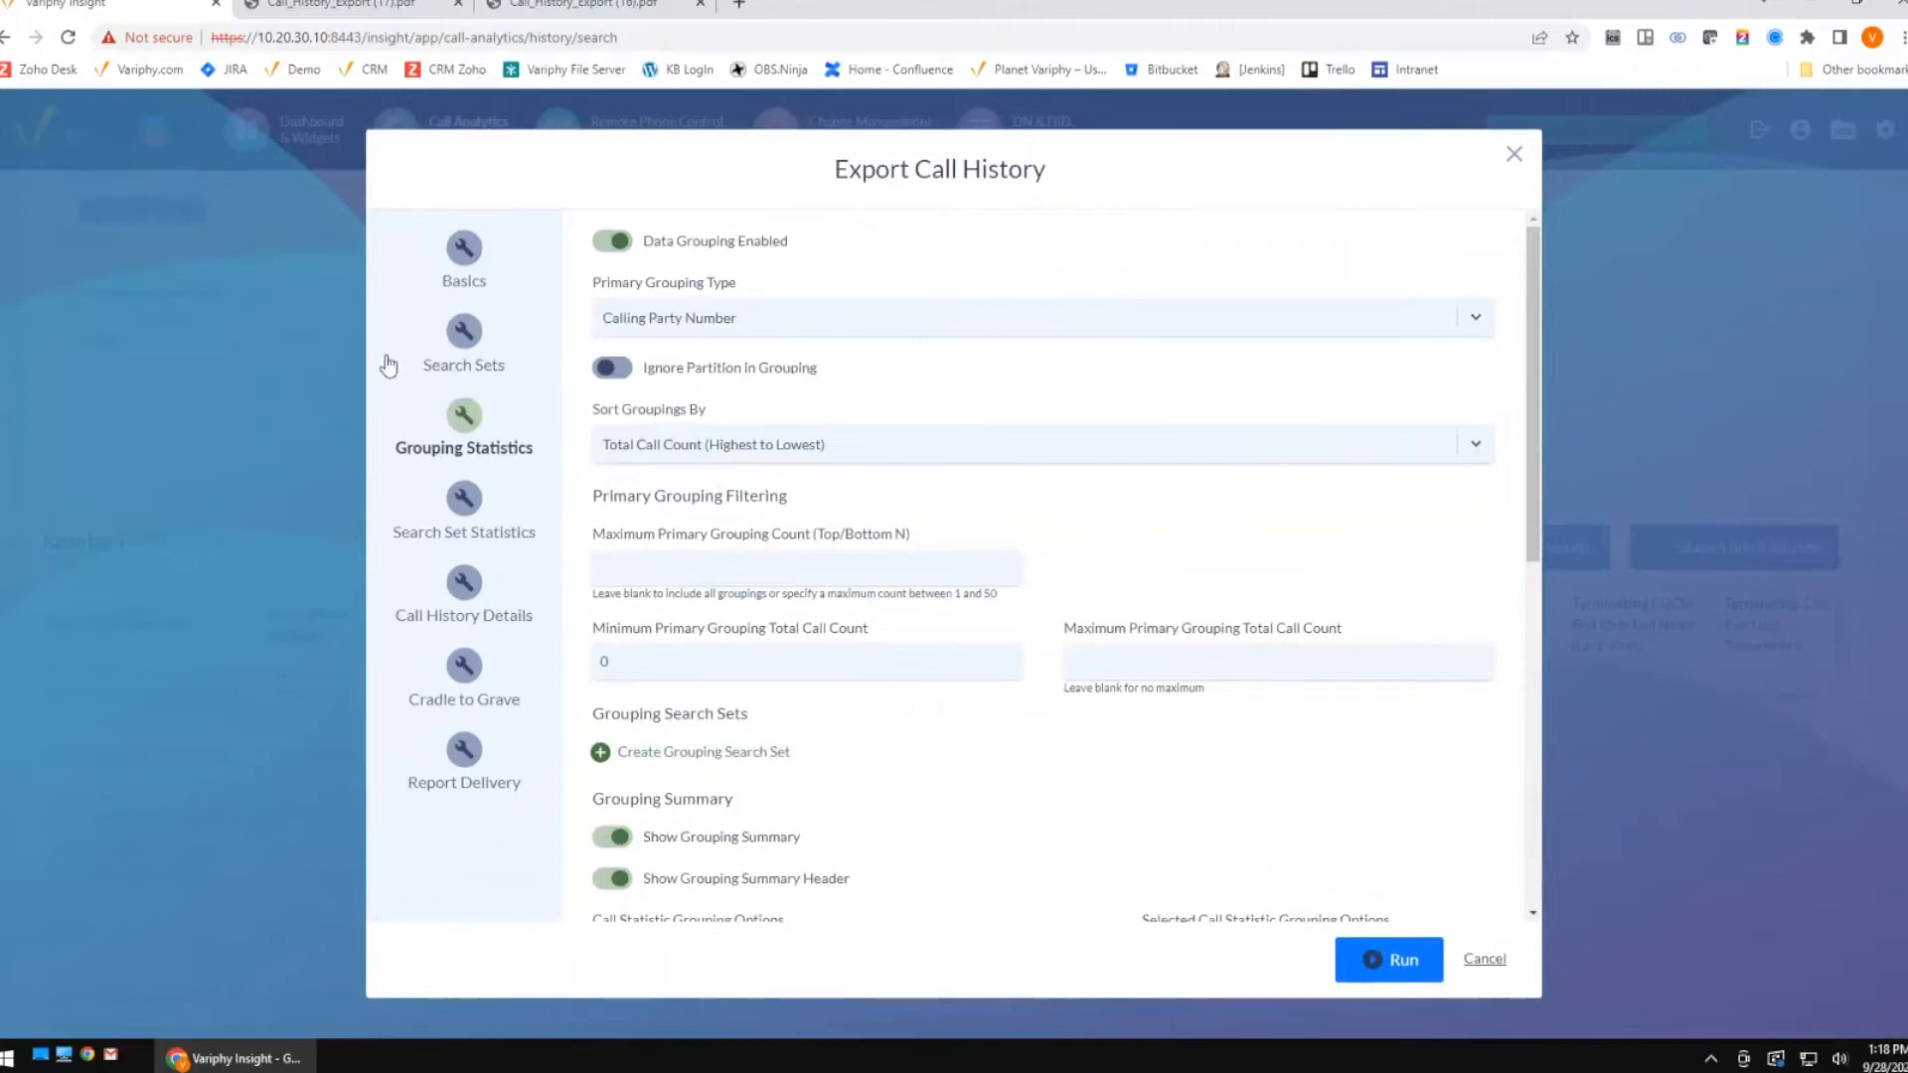
Check the export's search set criteria and remove Originating, Dialed and Terminating Call Count from the selected call statistic grouping options.
click(455, 355)
scroll(795, 810, down, 2)
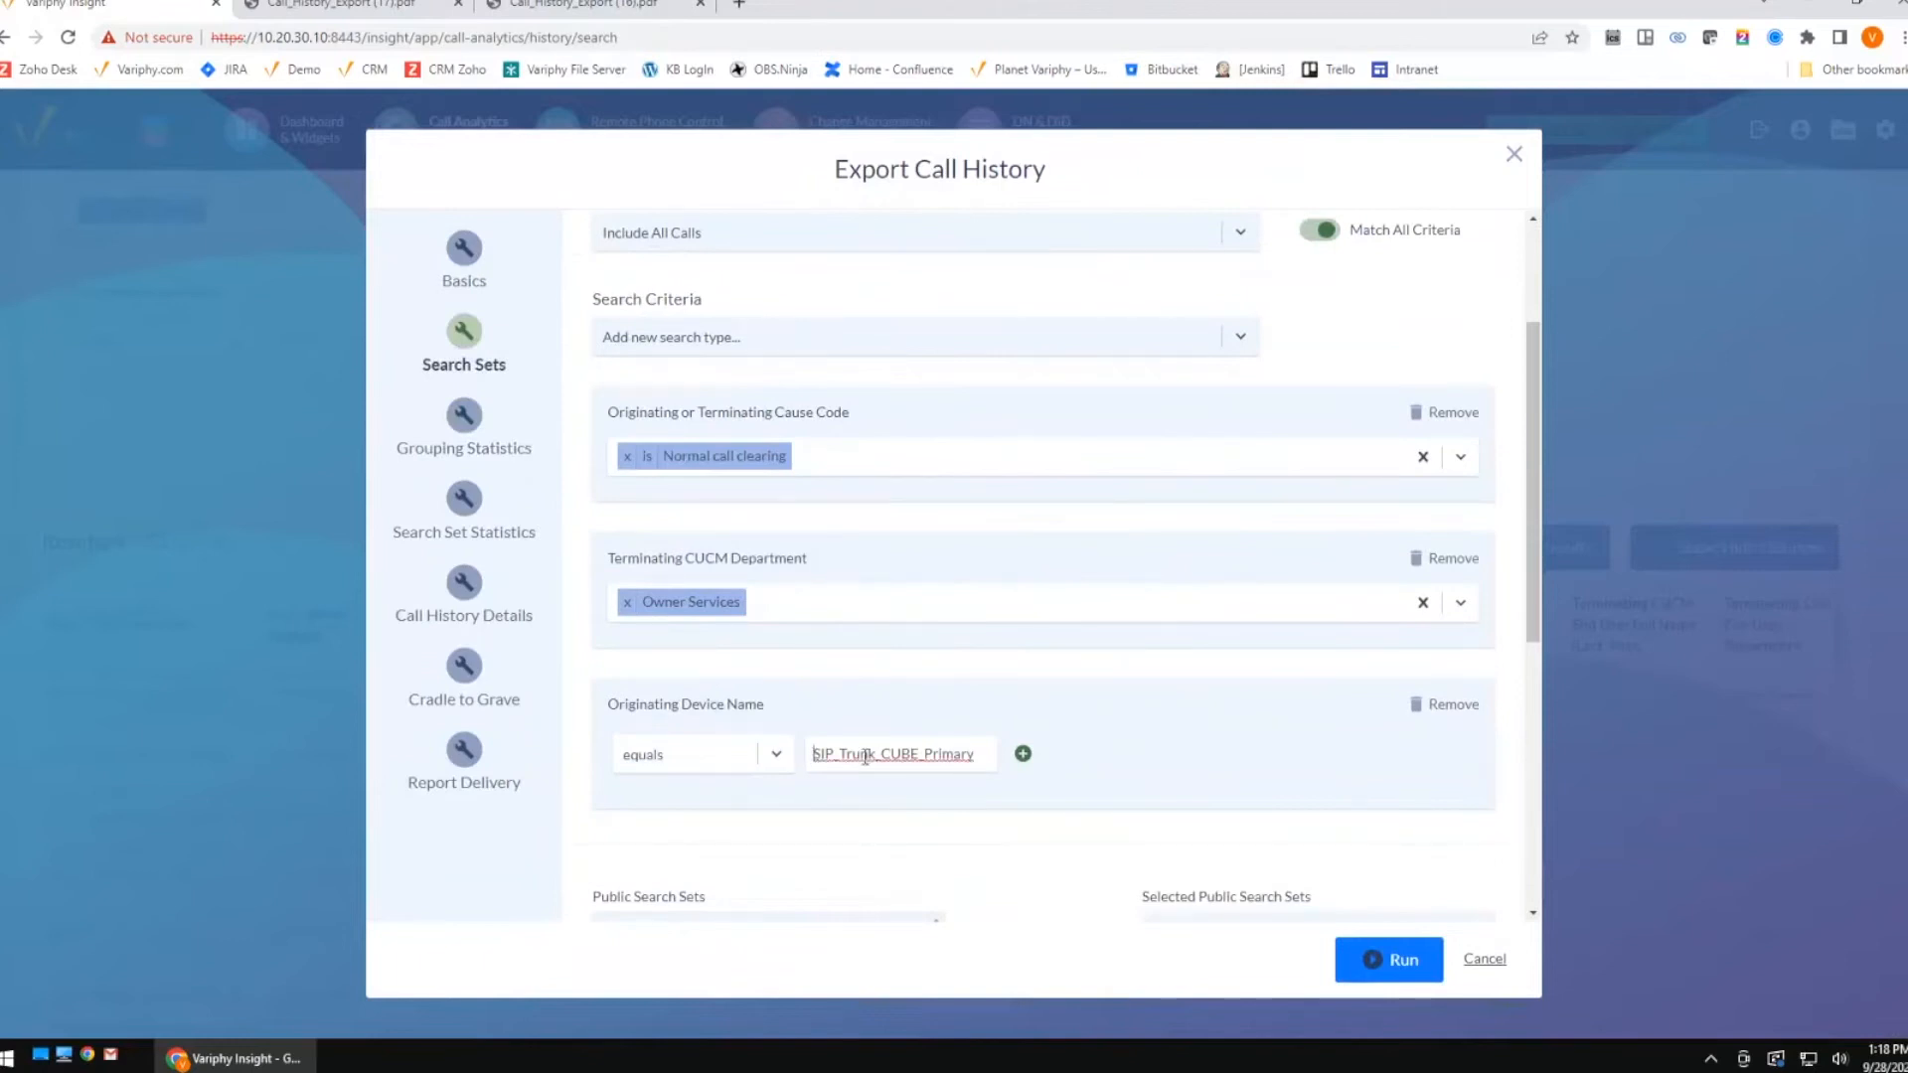
drag(814, 757, 955, 765)
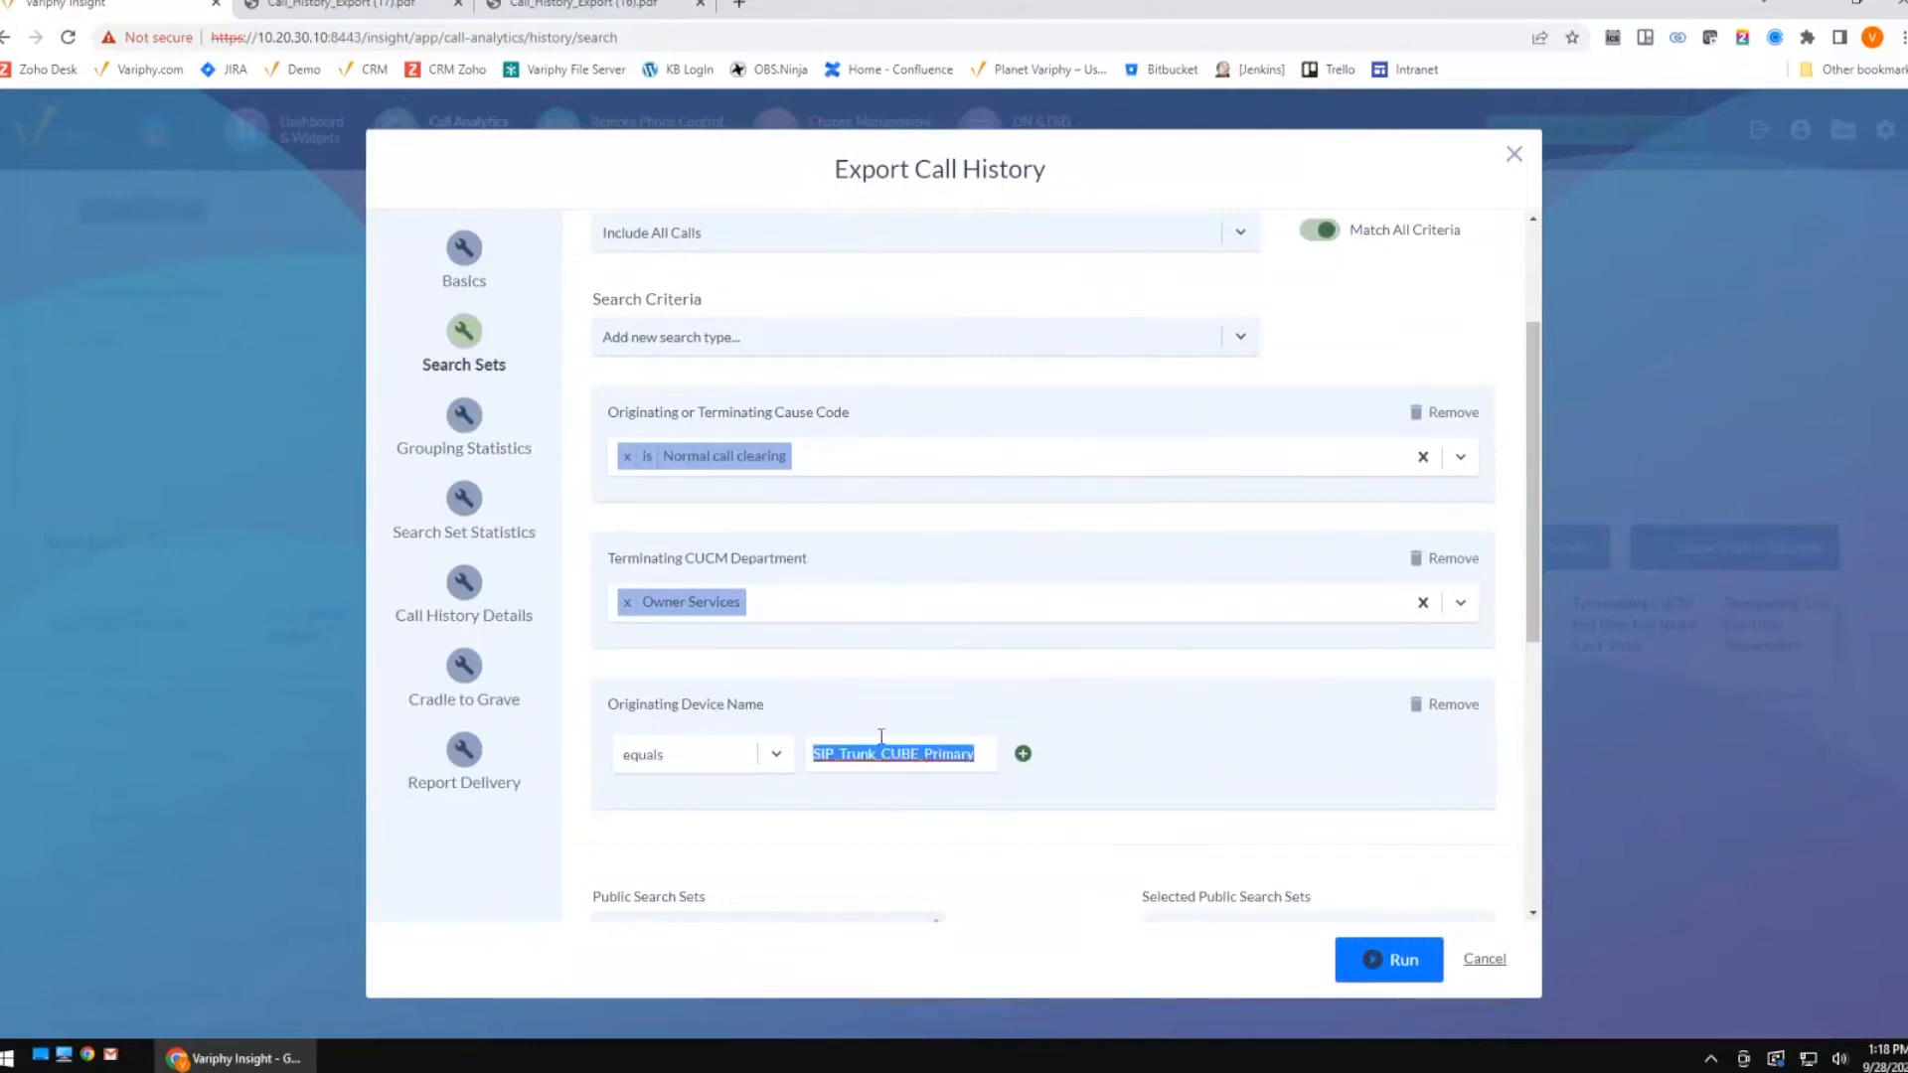
click(455, 423)
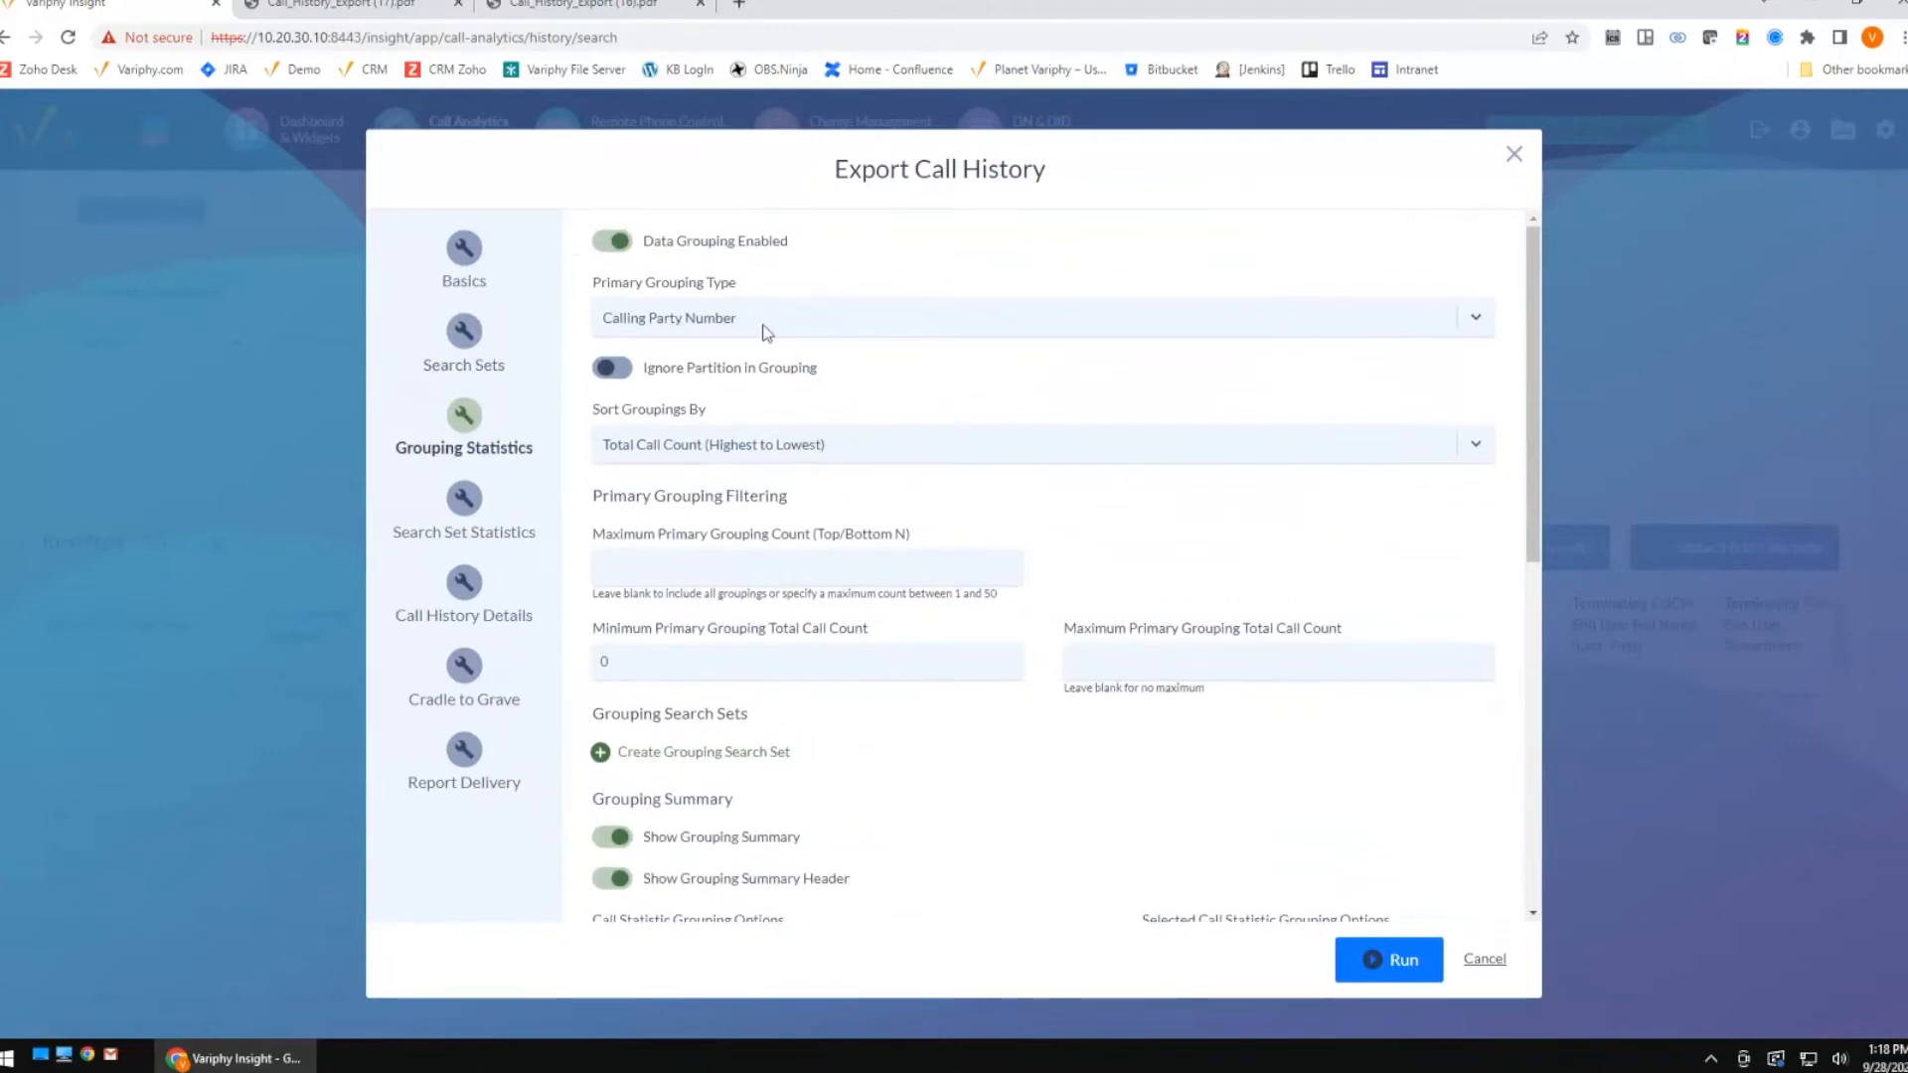
scroll(803, 328, down, 1)
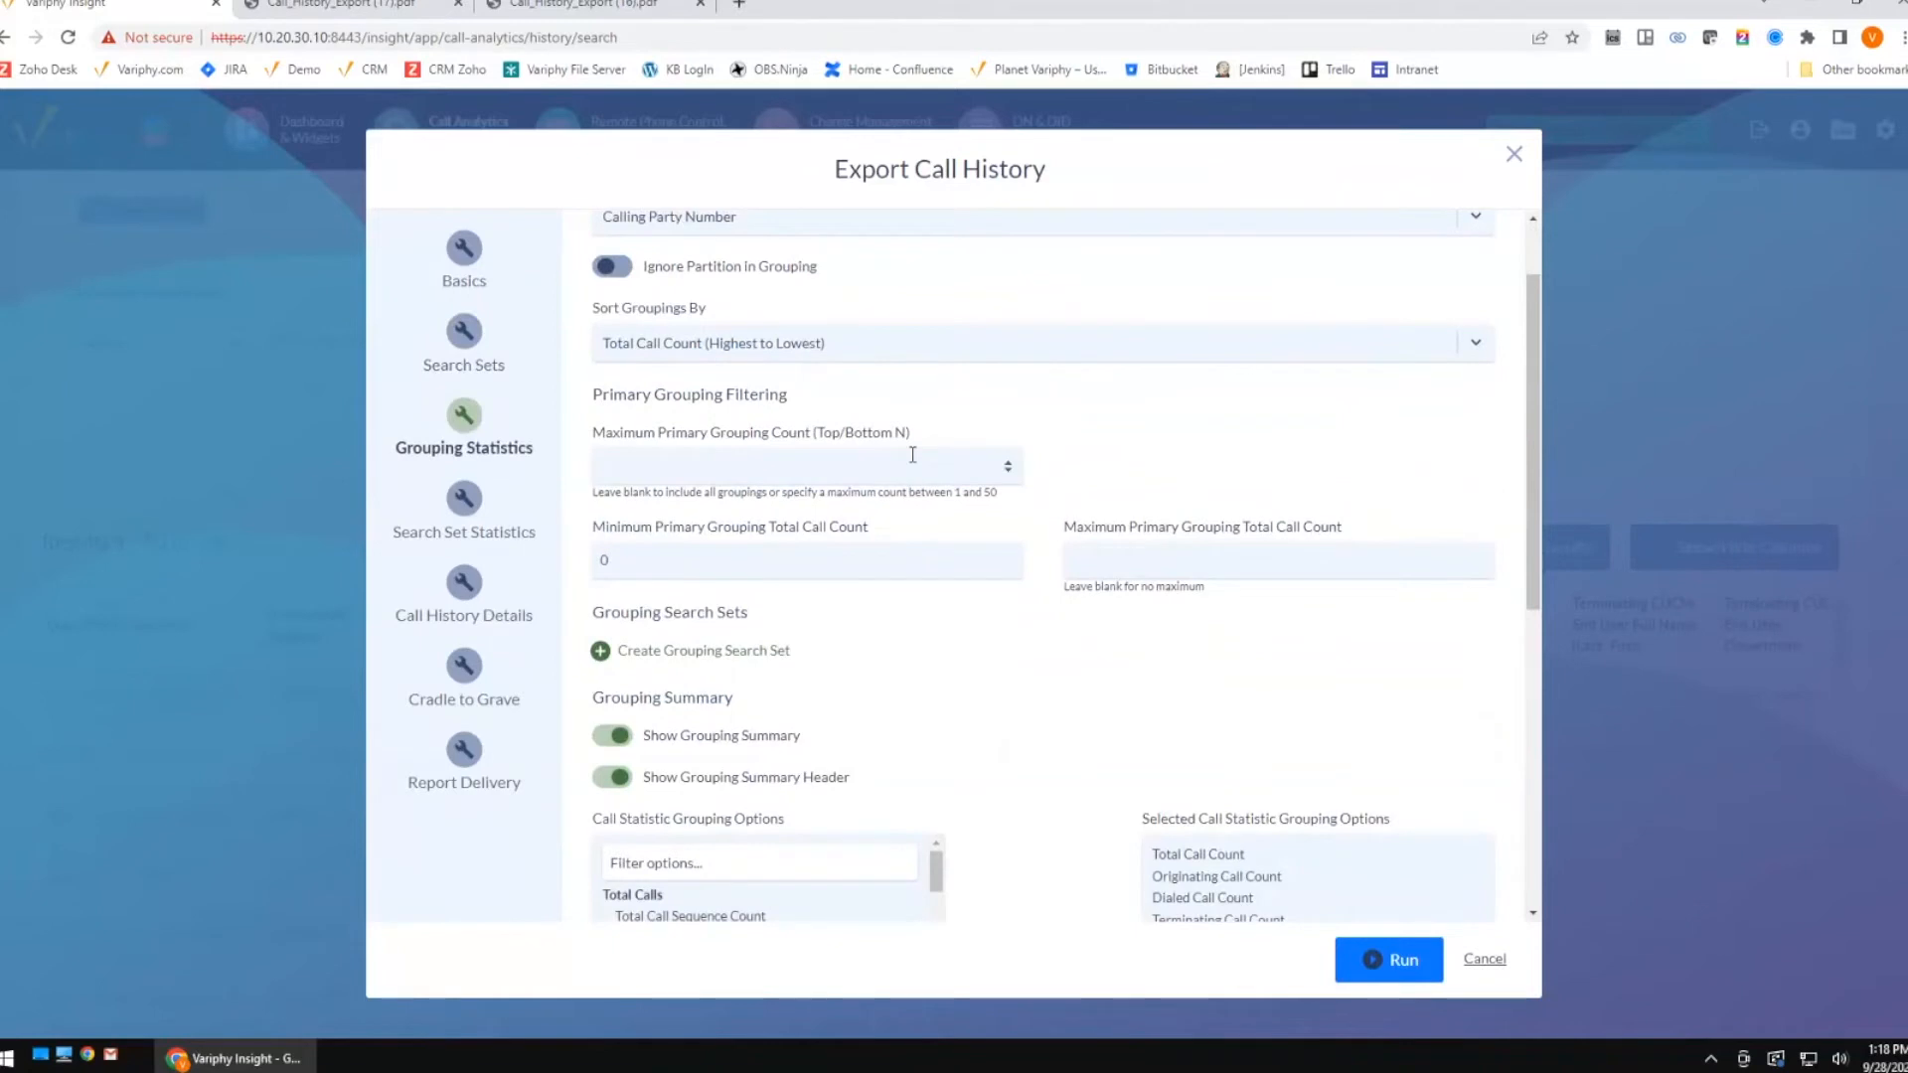
scroll(1131, 803, down, 1)
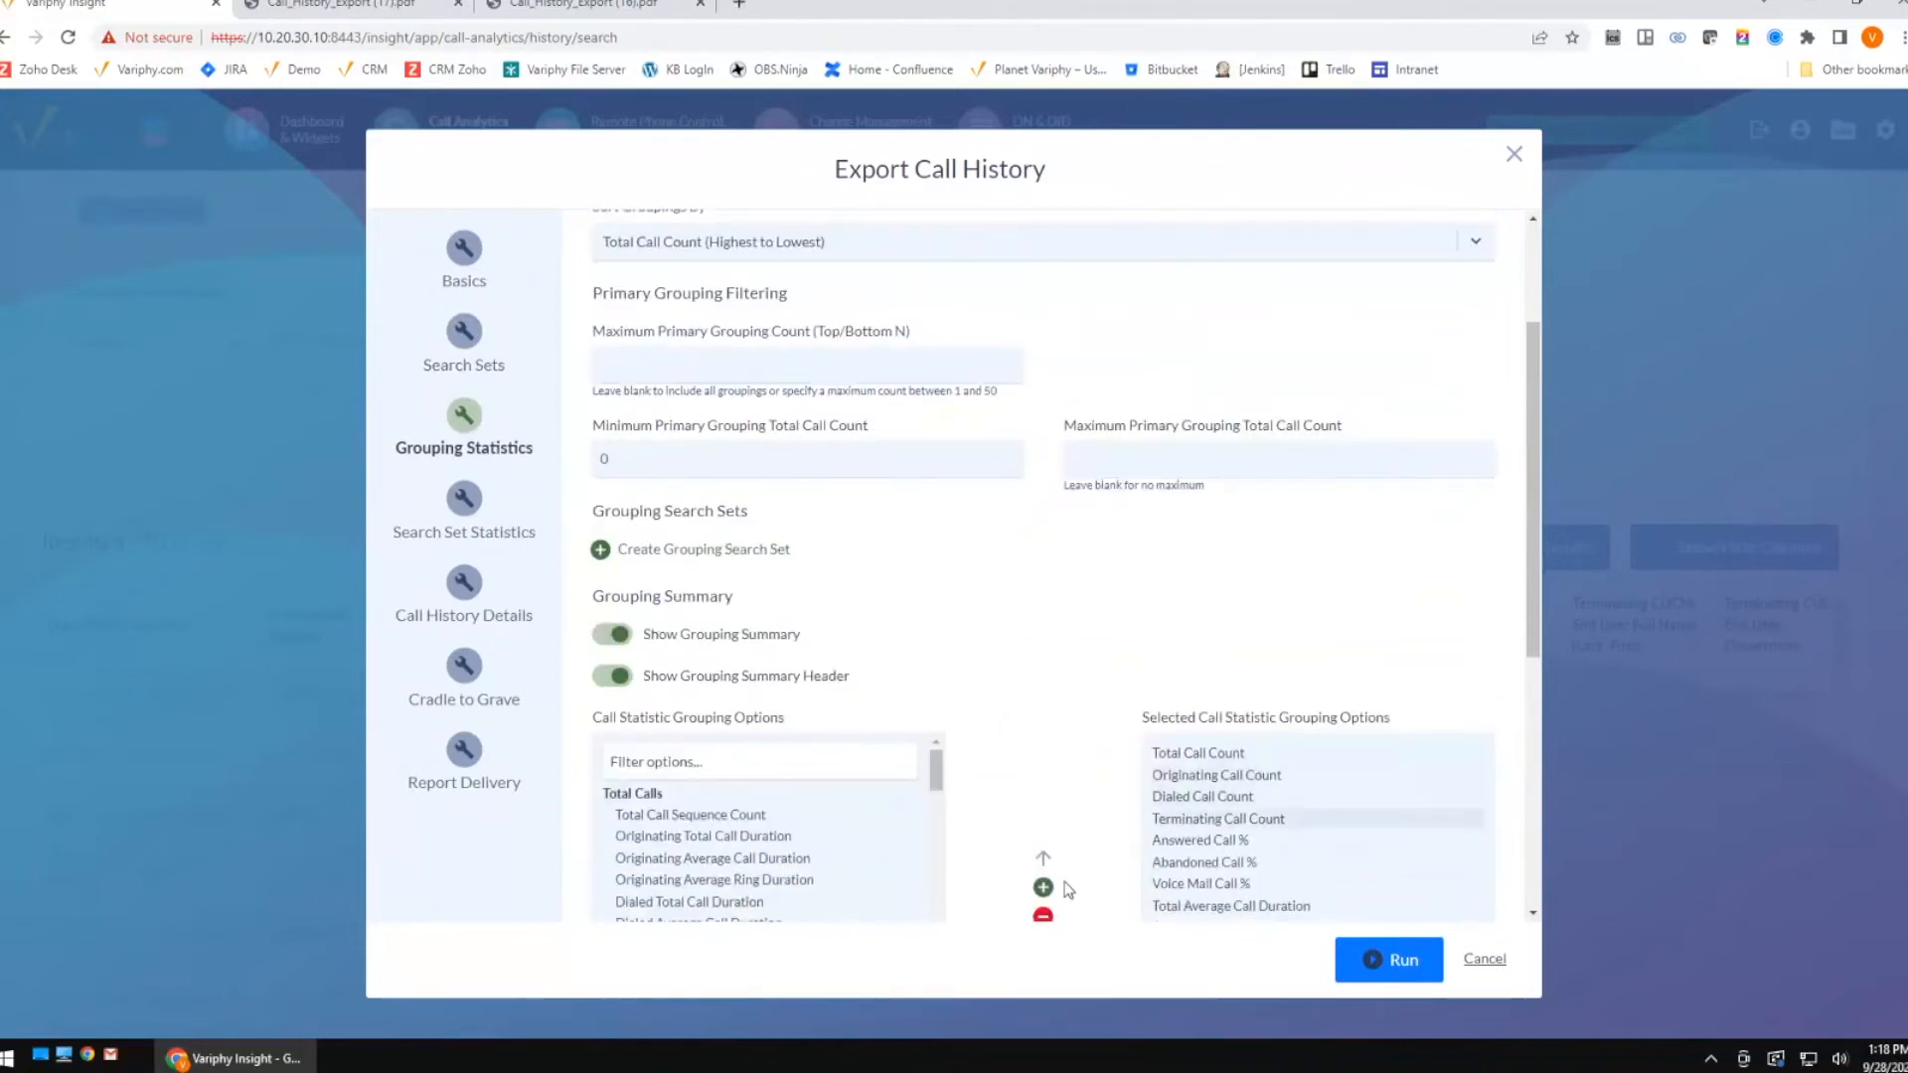
drag(1230, 810, 1254, 781)
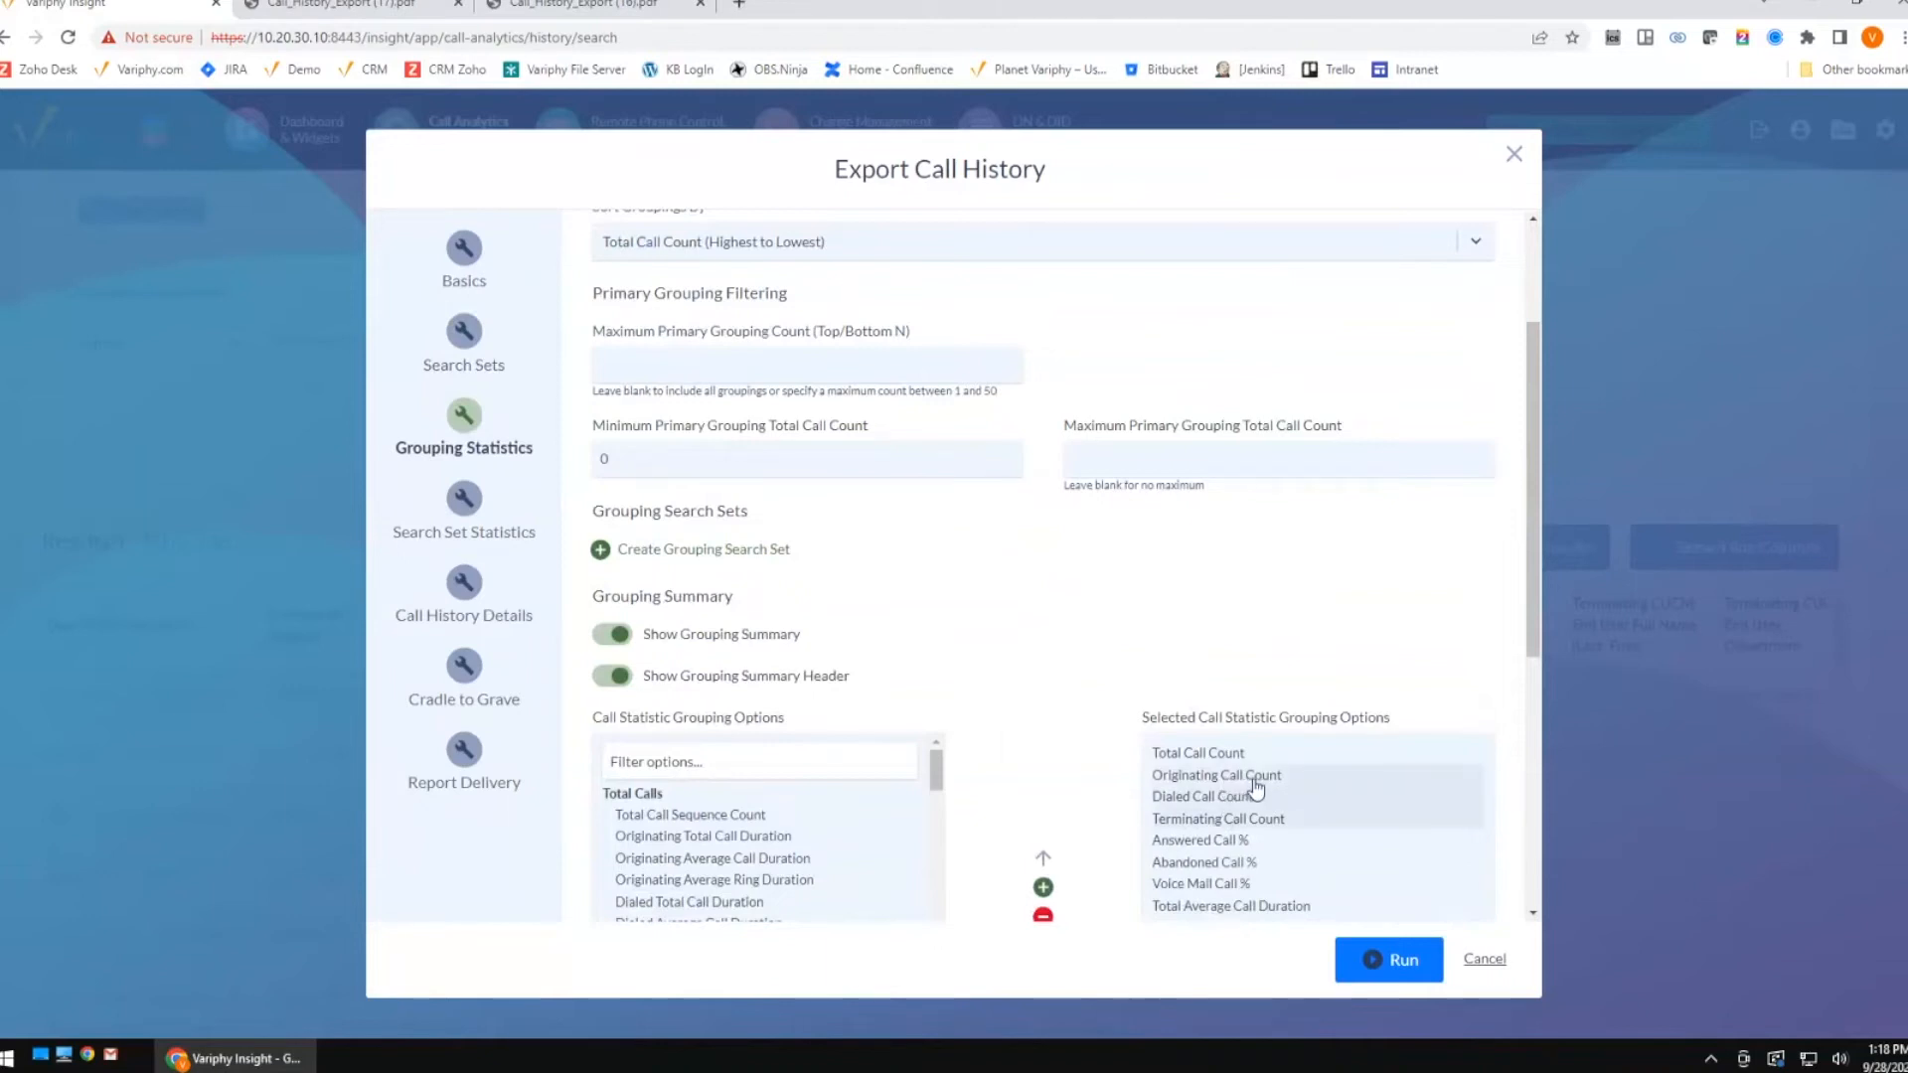
scroll(1162, 785, down, 2)
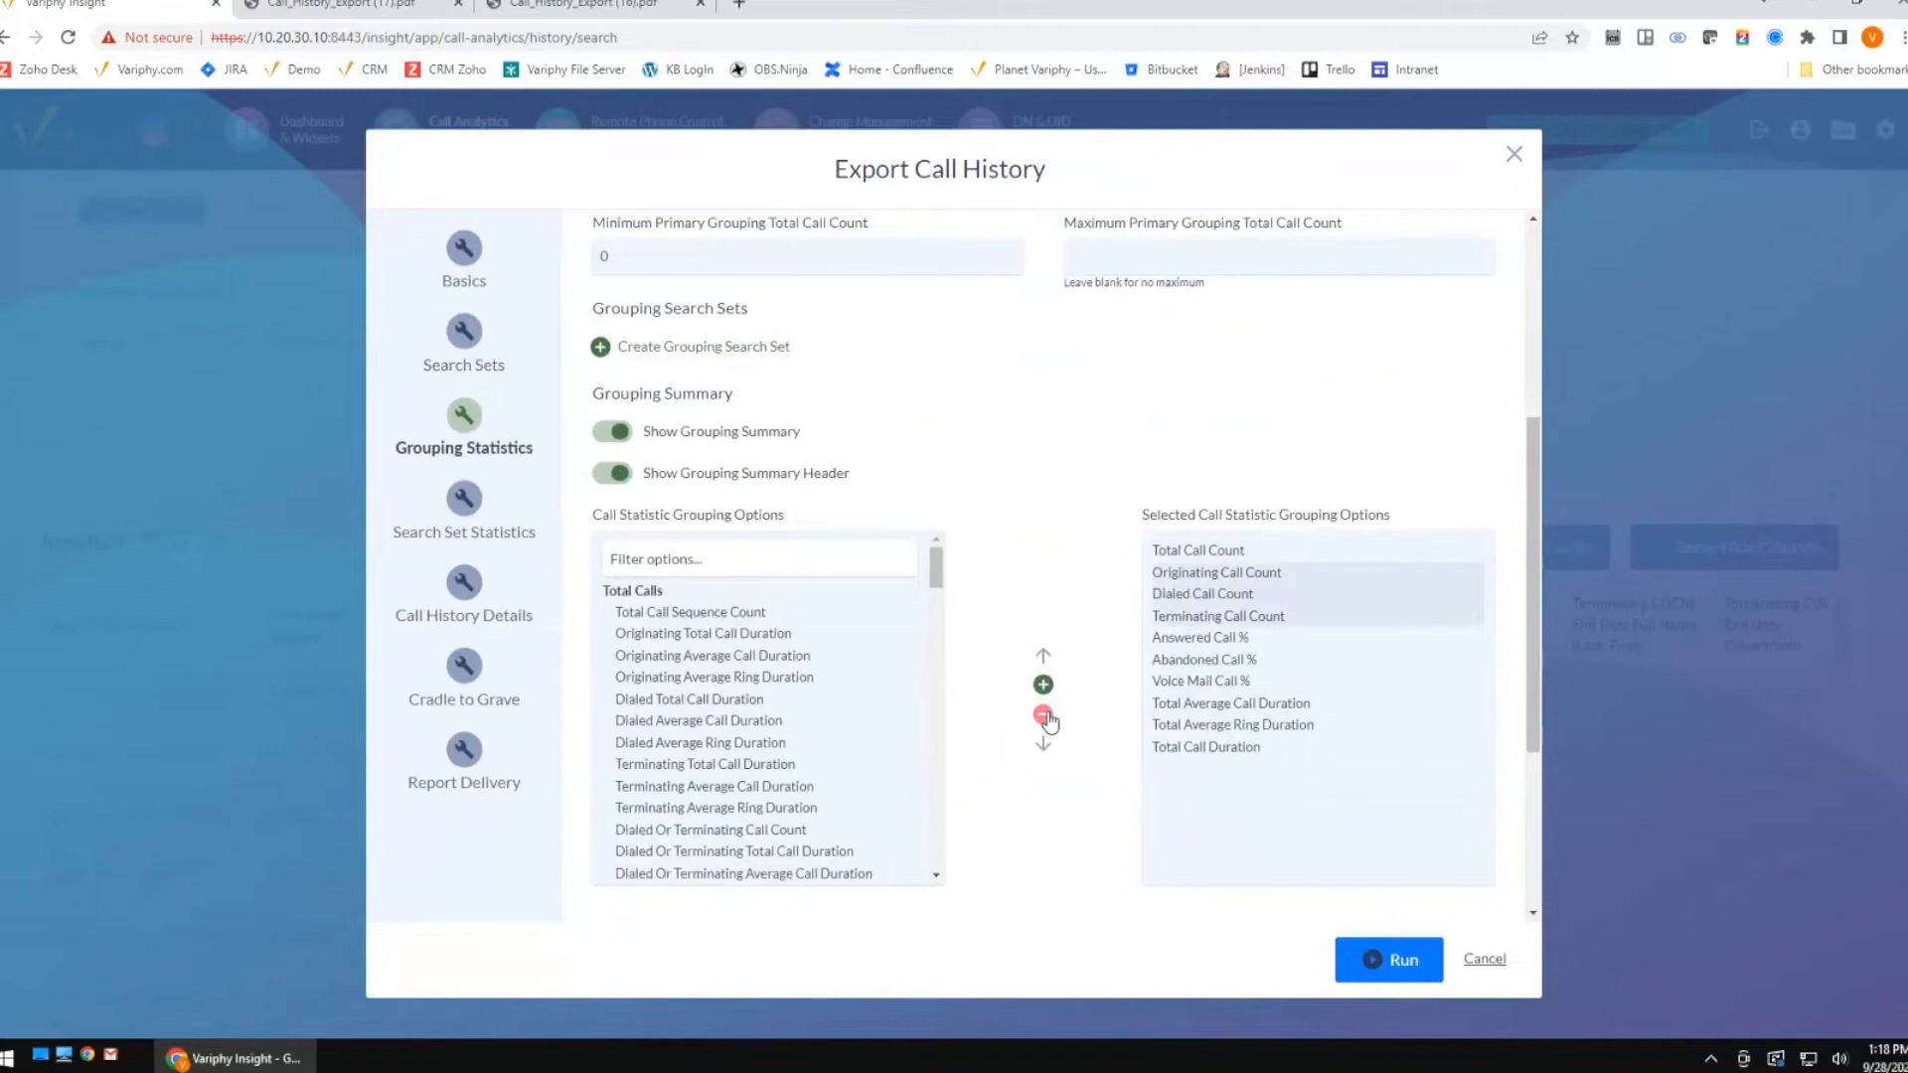
click(1043, 716)
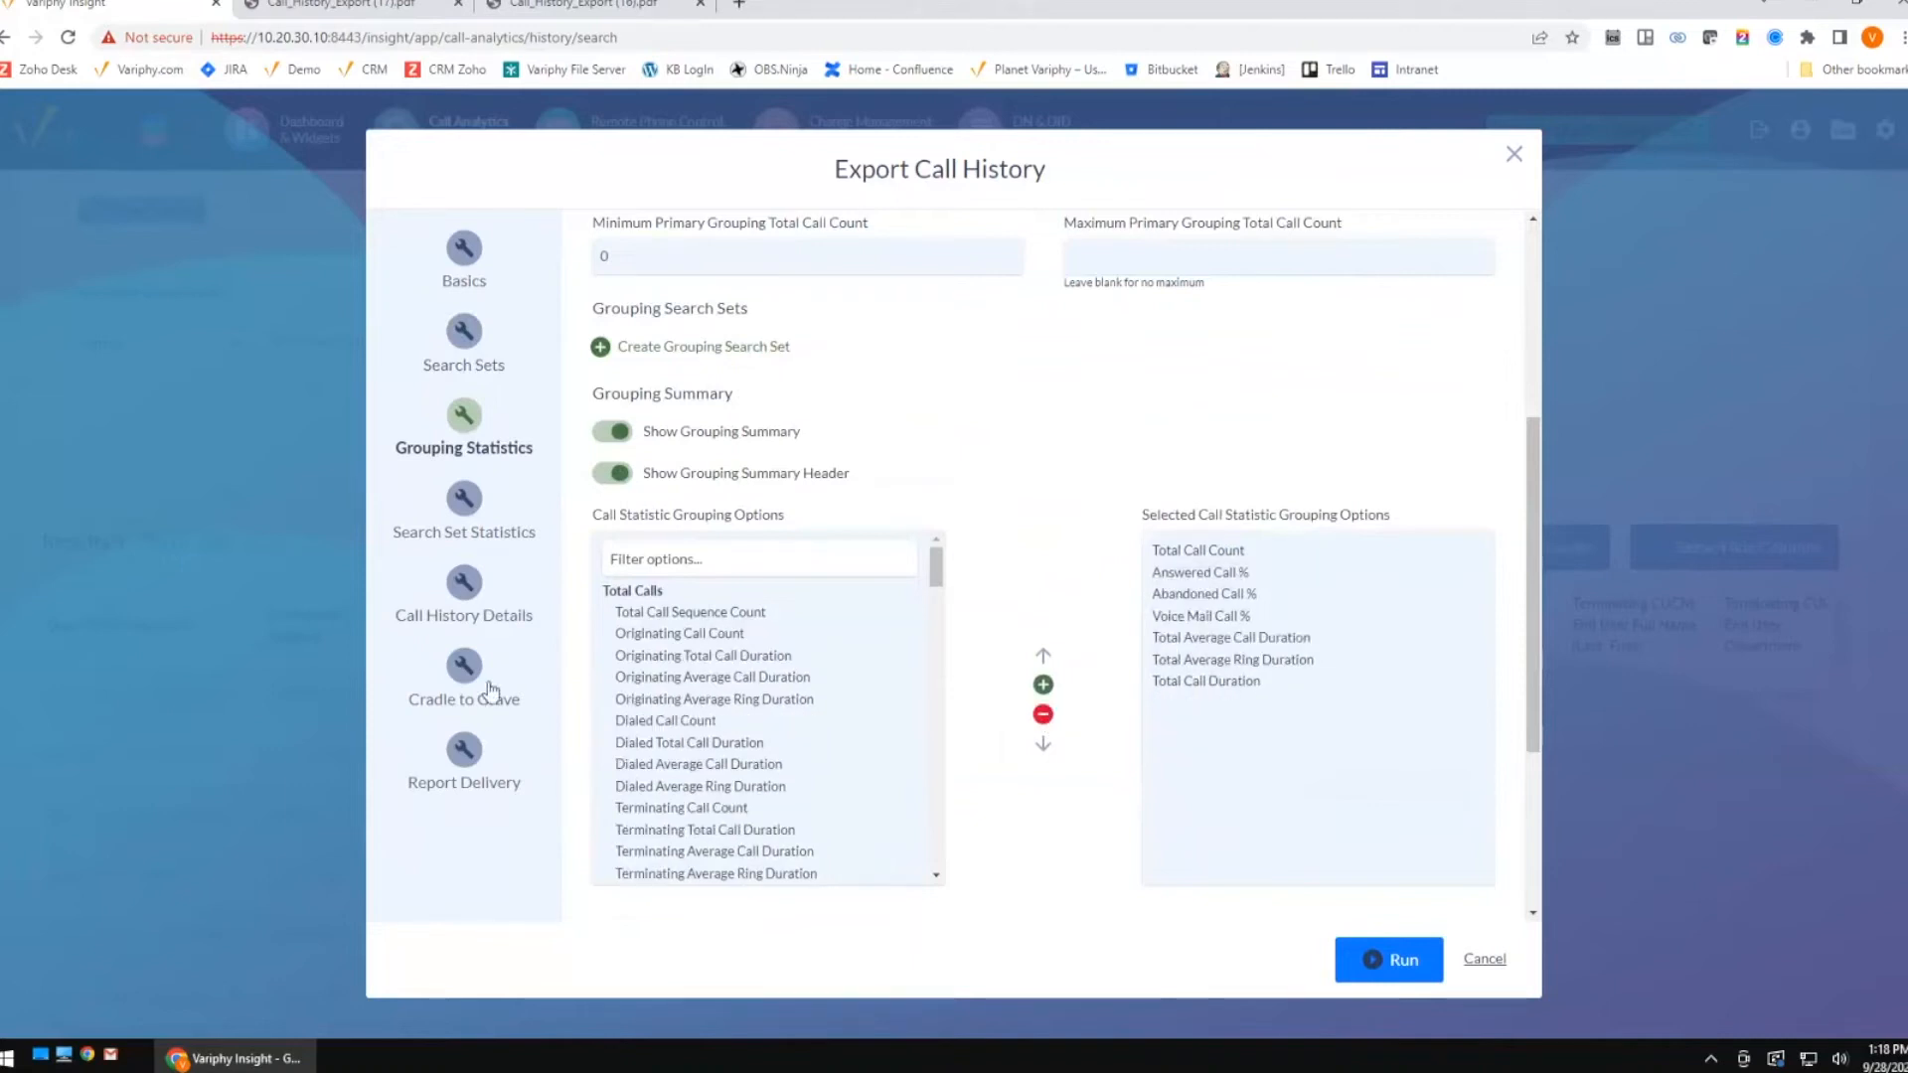
Enable Show Call History Record Details for the export and check the report delivery settings.
click(484, 777)
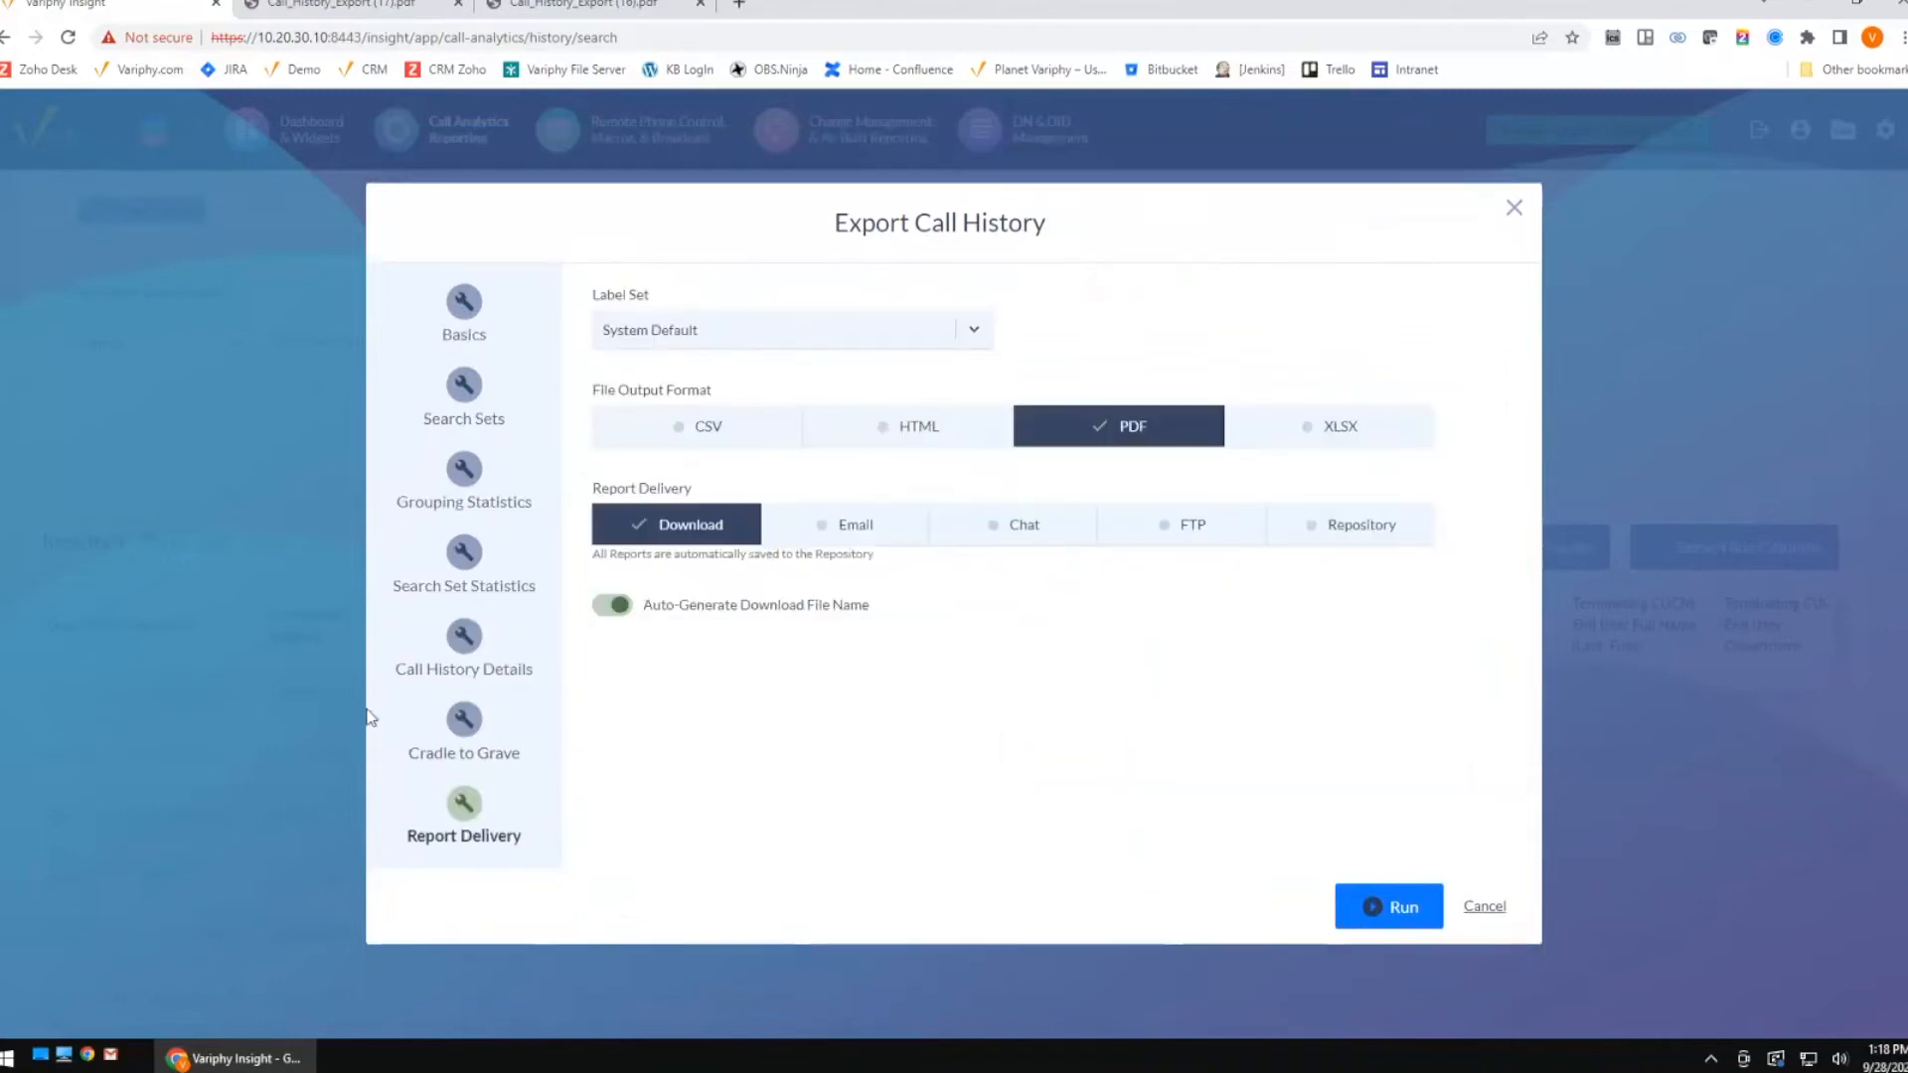
click(462, 663)
click(612, 295)
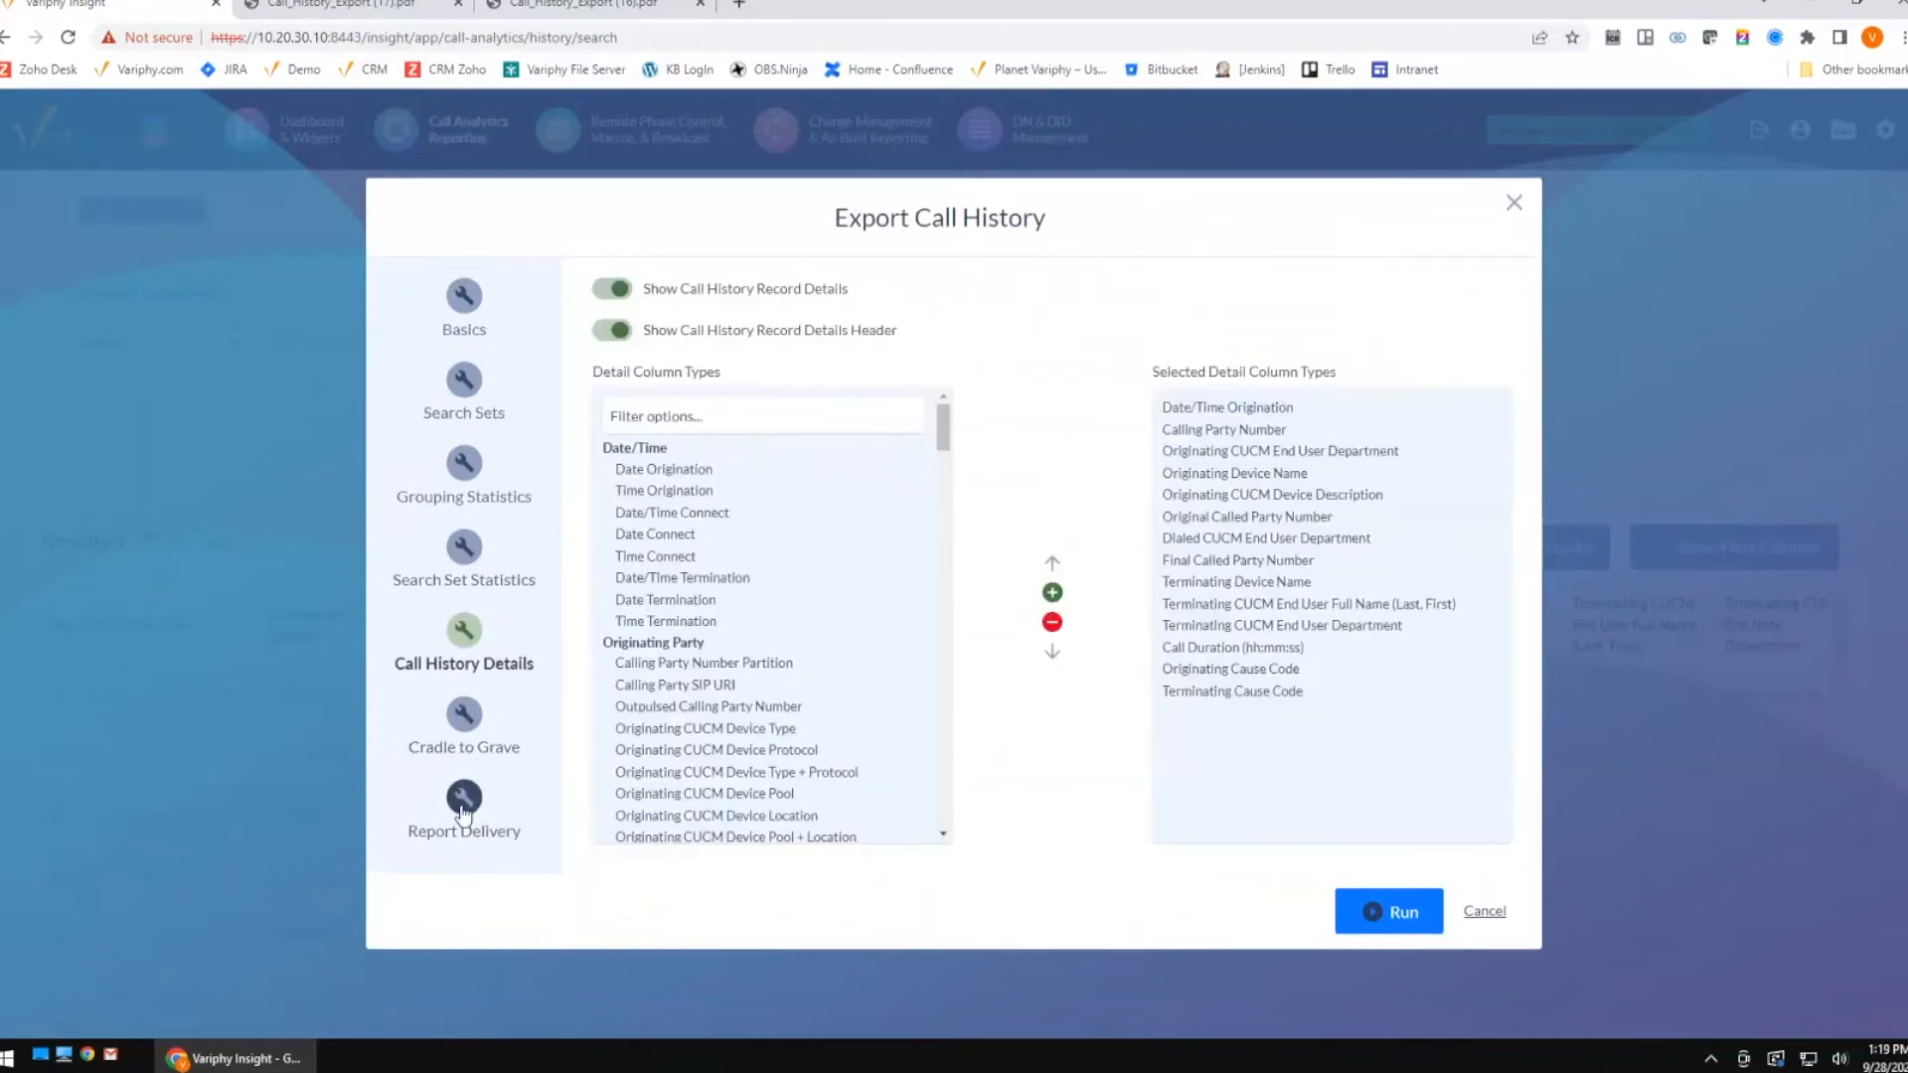
click(464, 807)
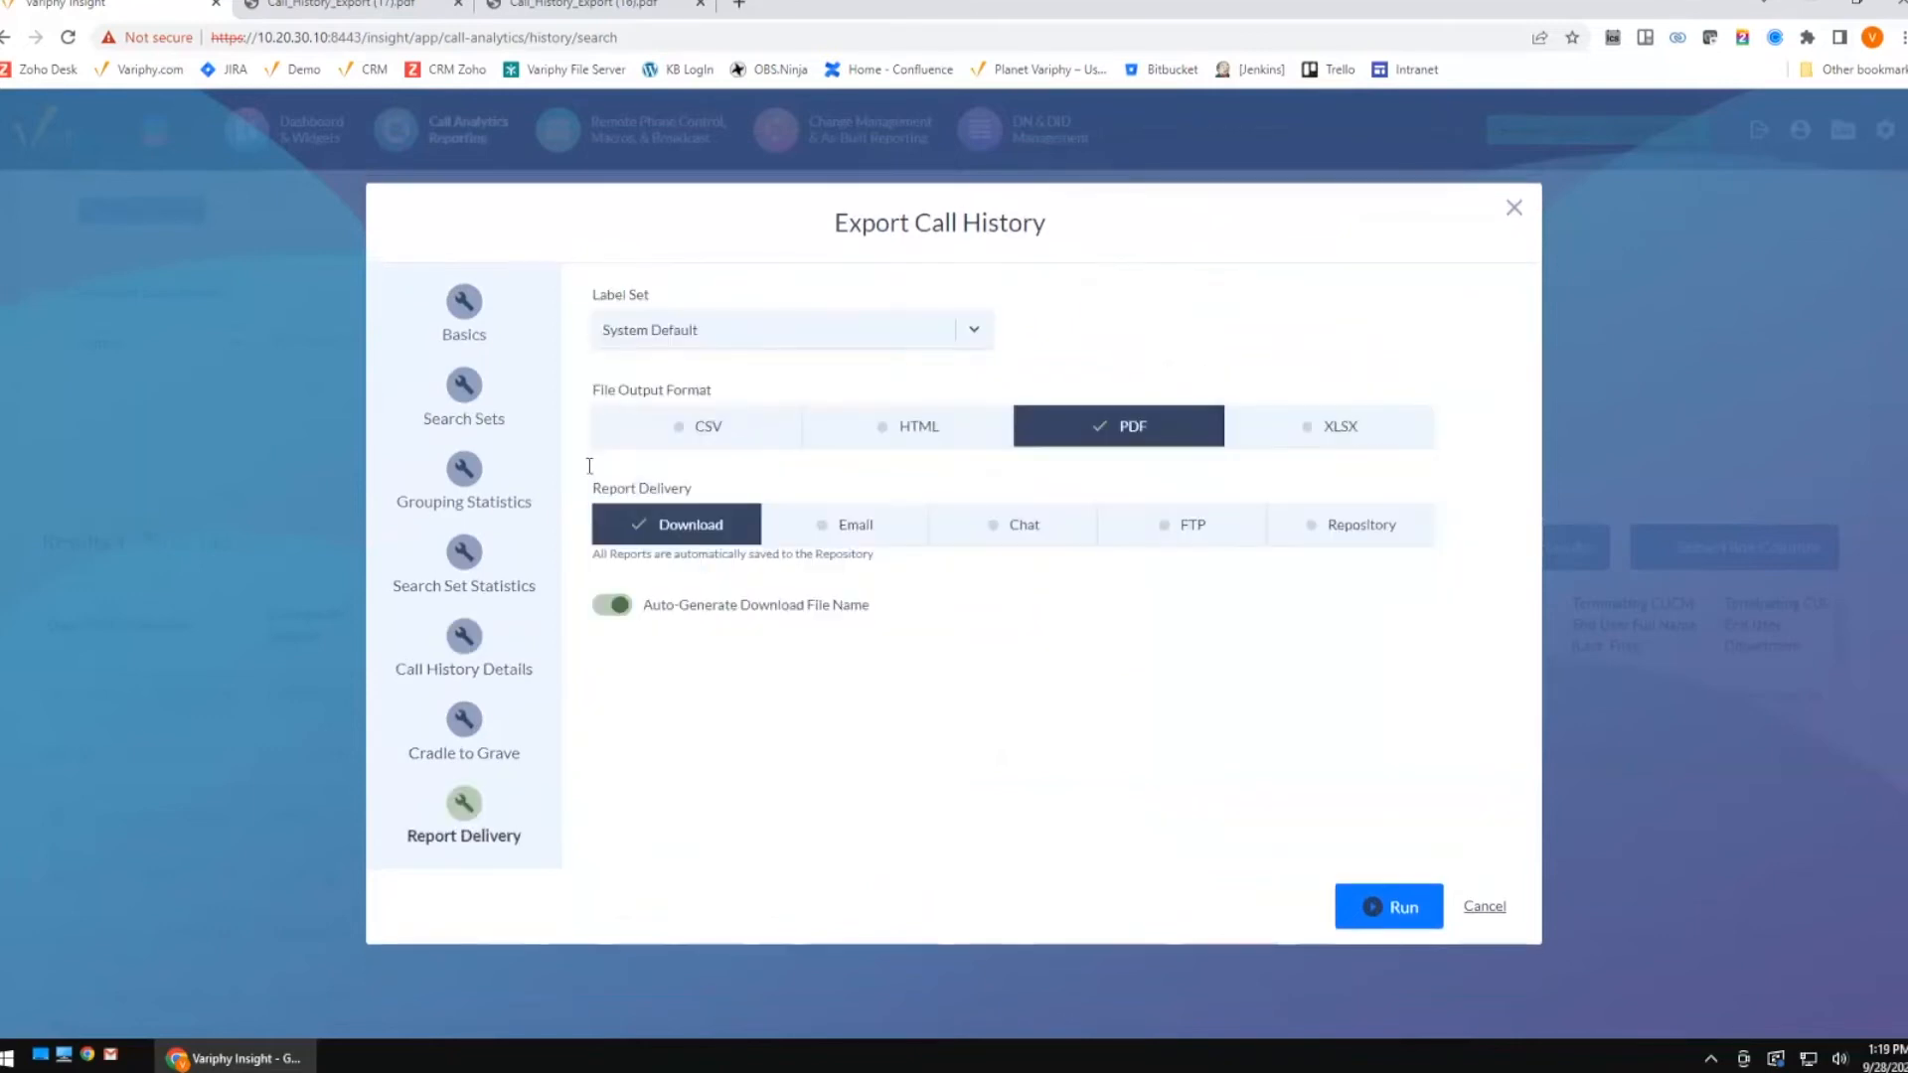
Set the export's file output format to HTML, run it and open the downloaded report.
click(925, 433)
click(1418, 897)
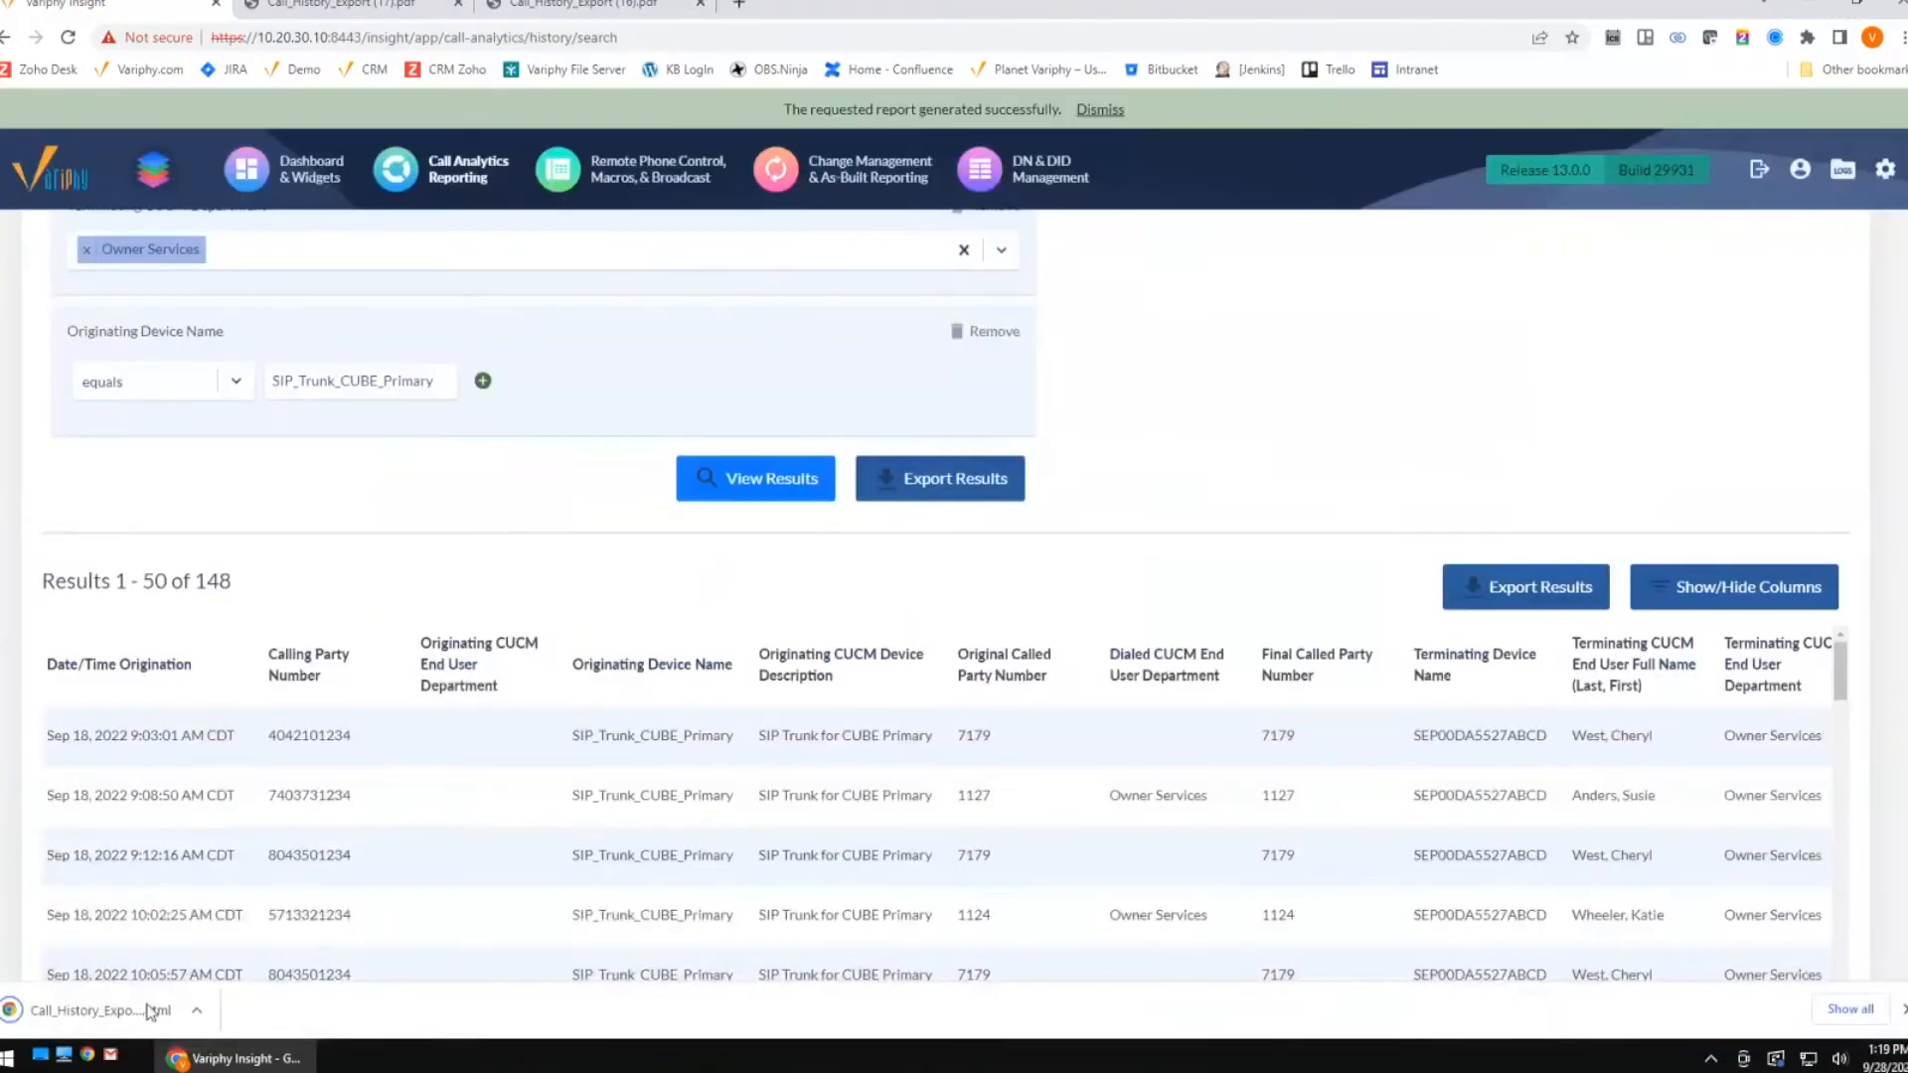
scroll(988, 626, down, 2)
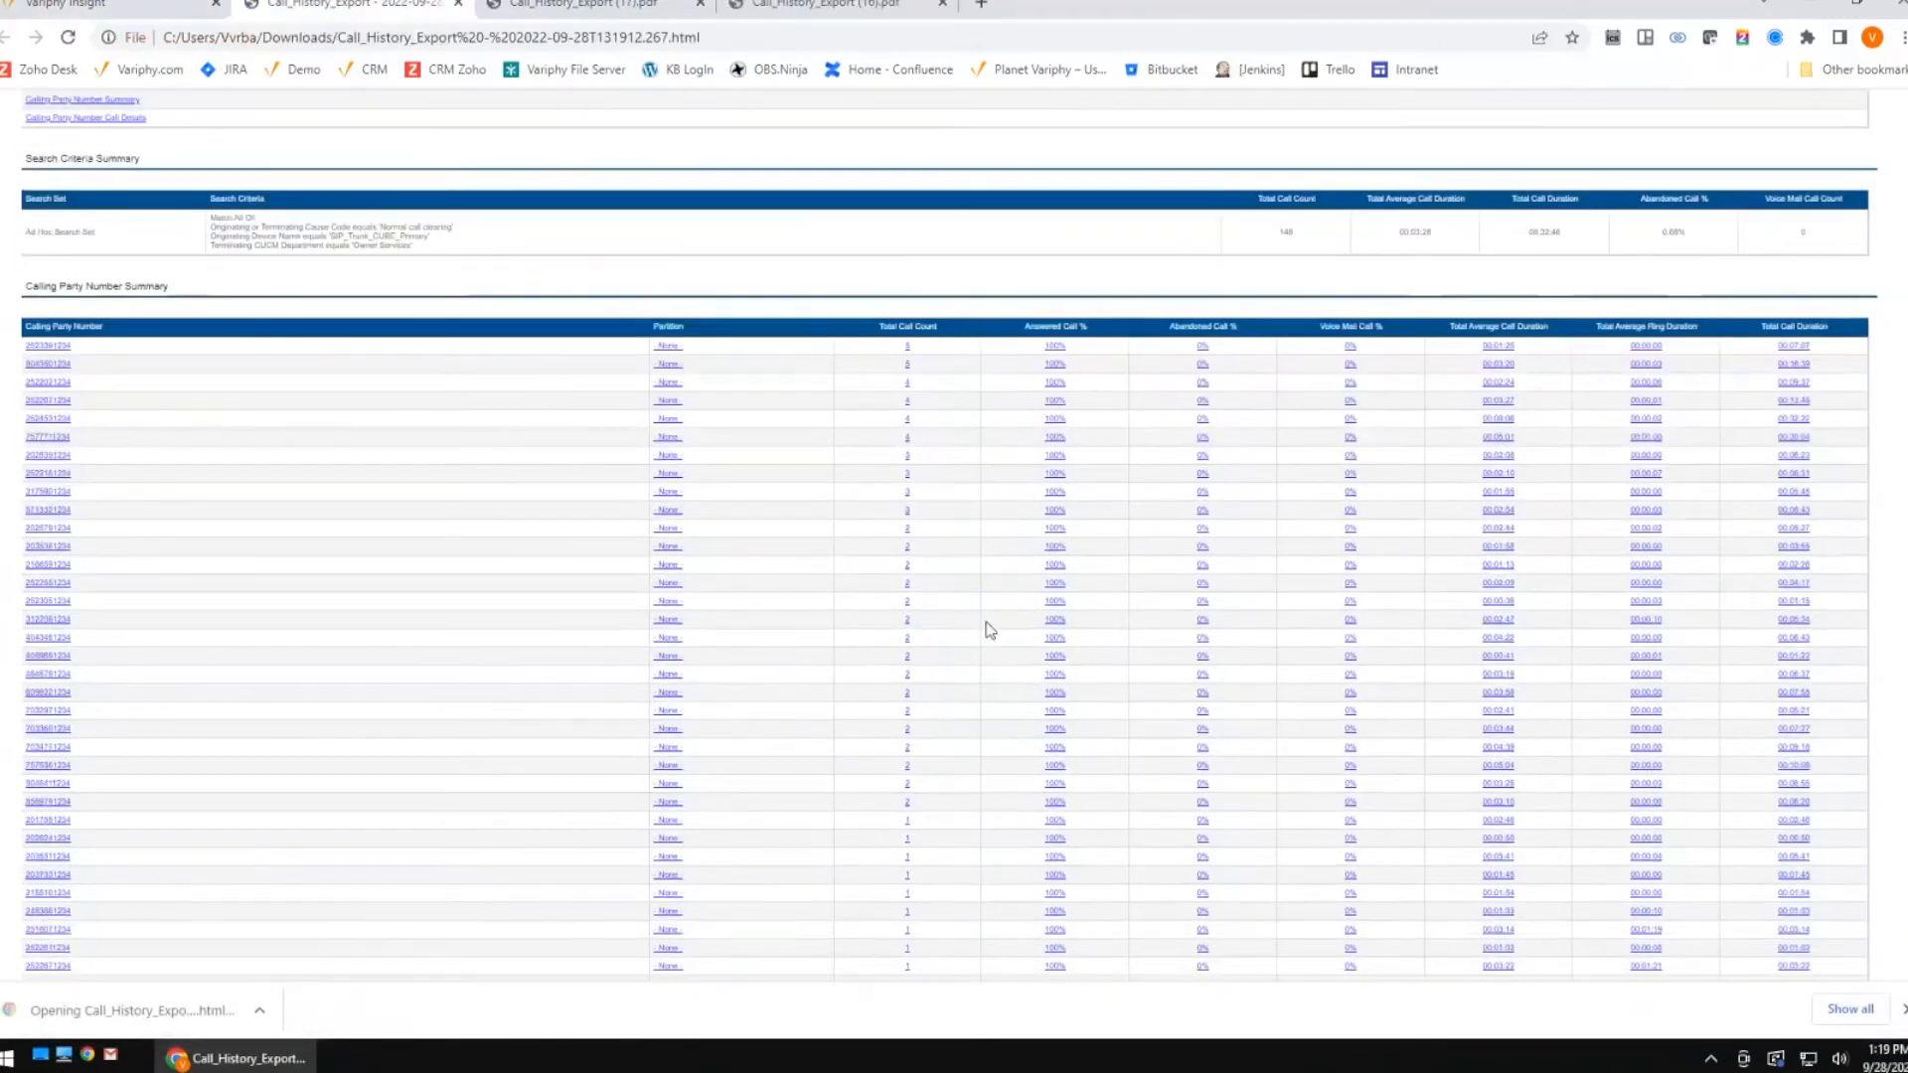
Examine the Calling Party Number Summary in the HTML report, including the total call count for each number.
key(ctrl+plus)
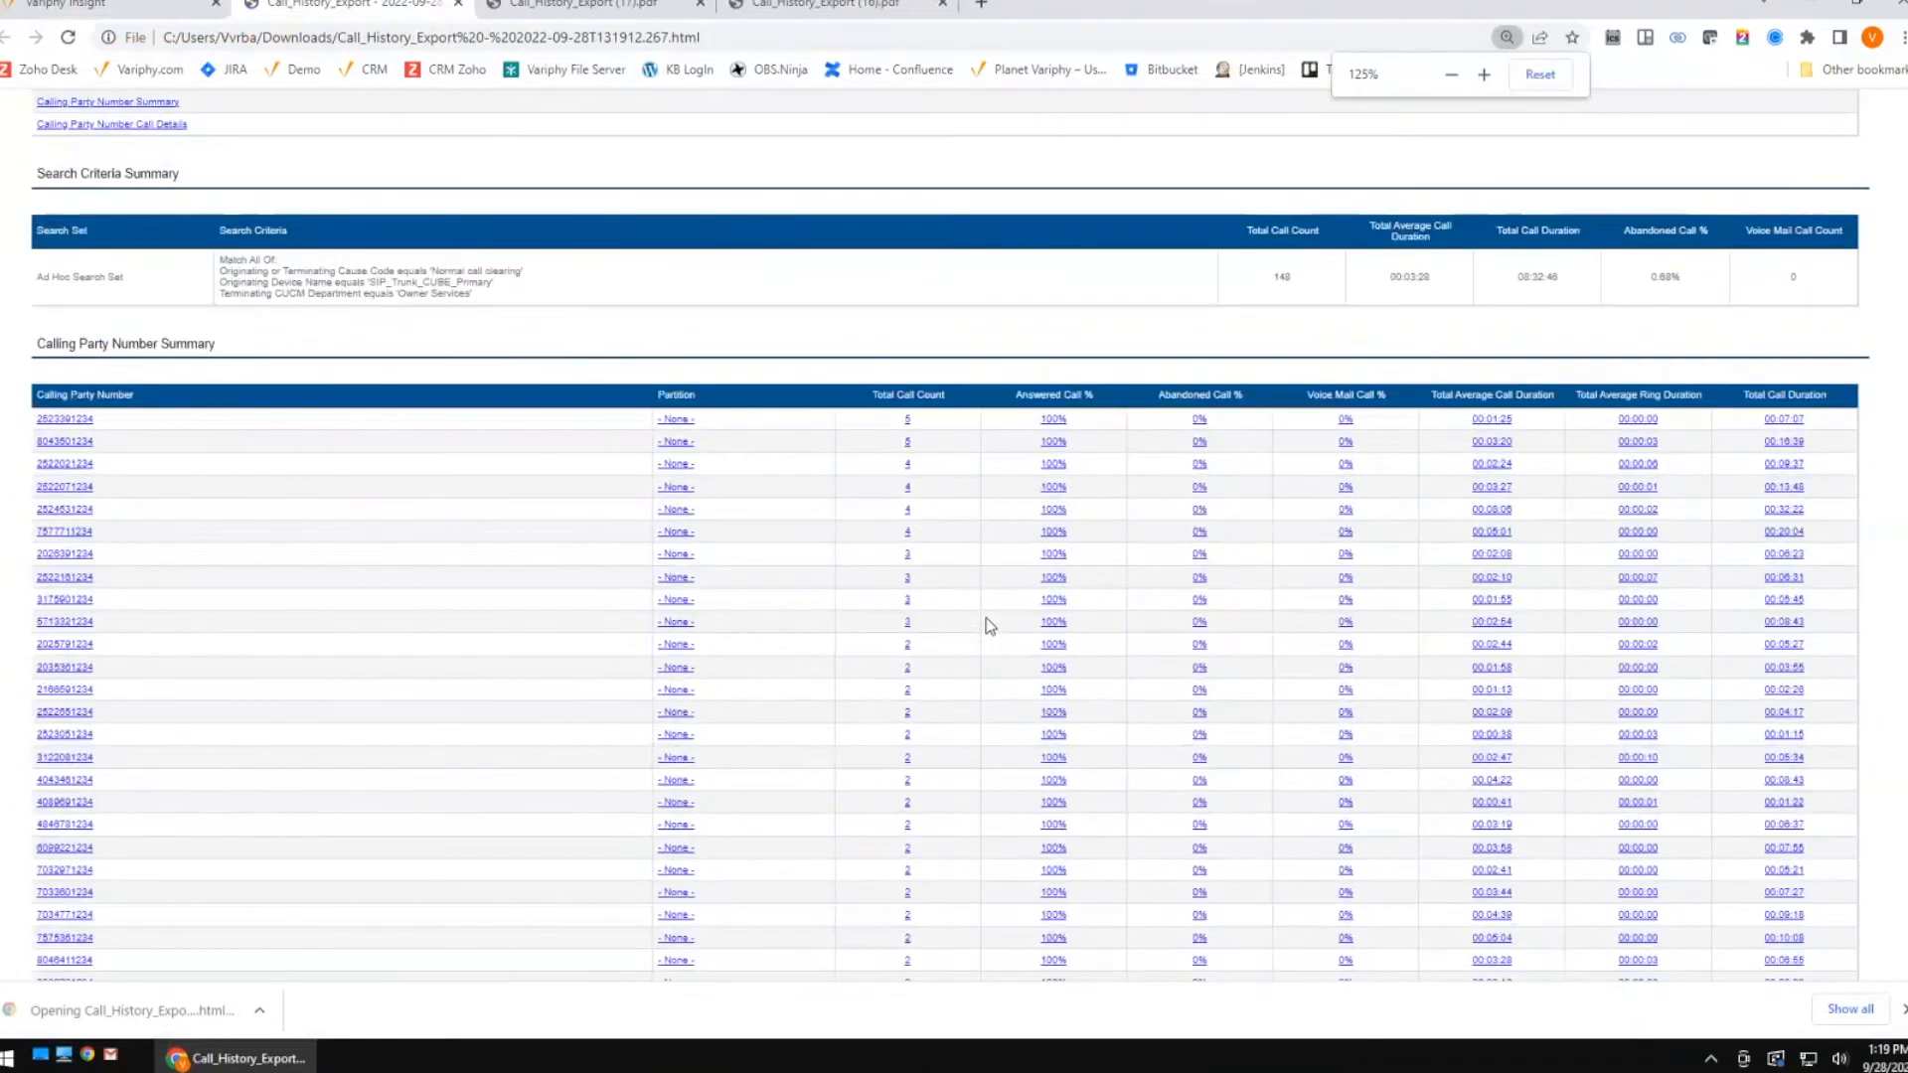
key(ctrl+plus)
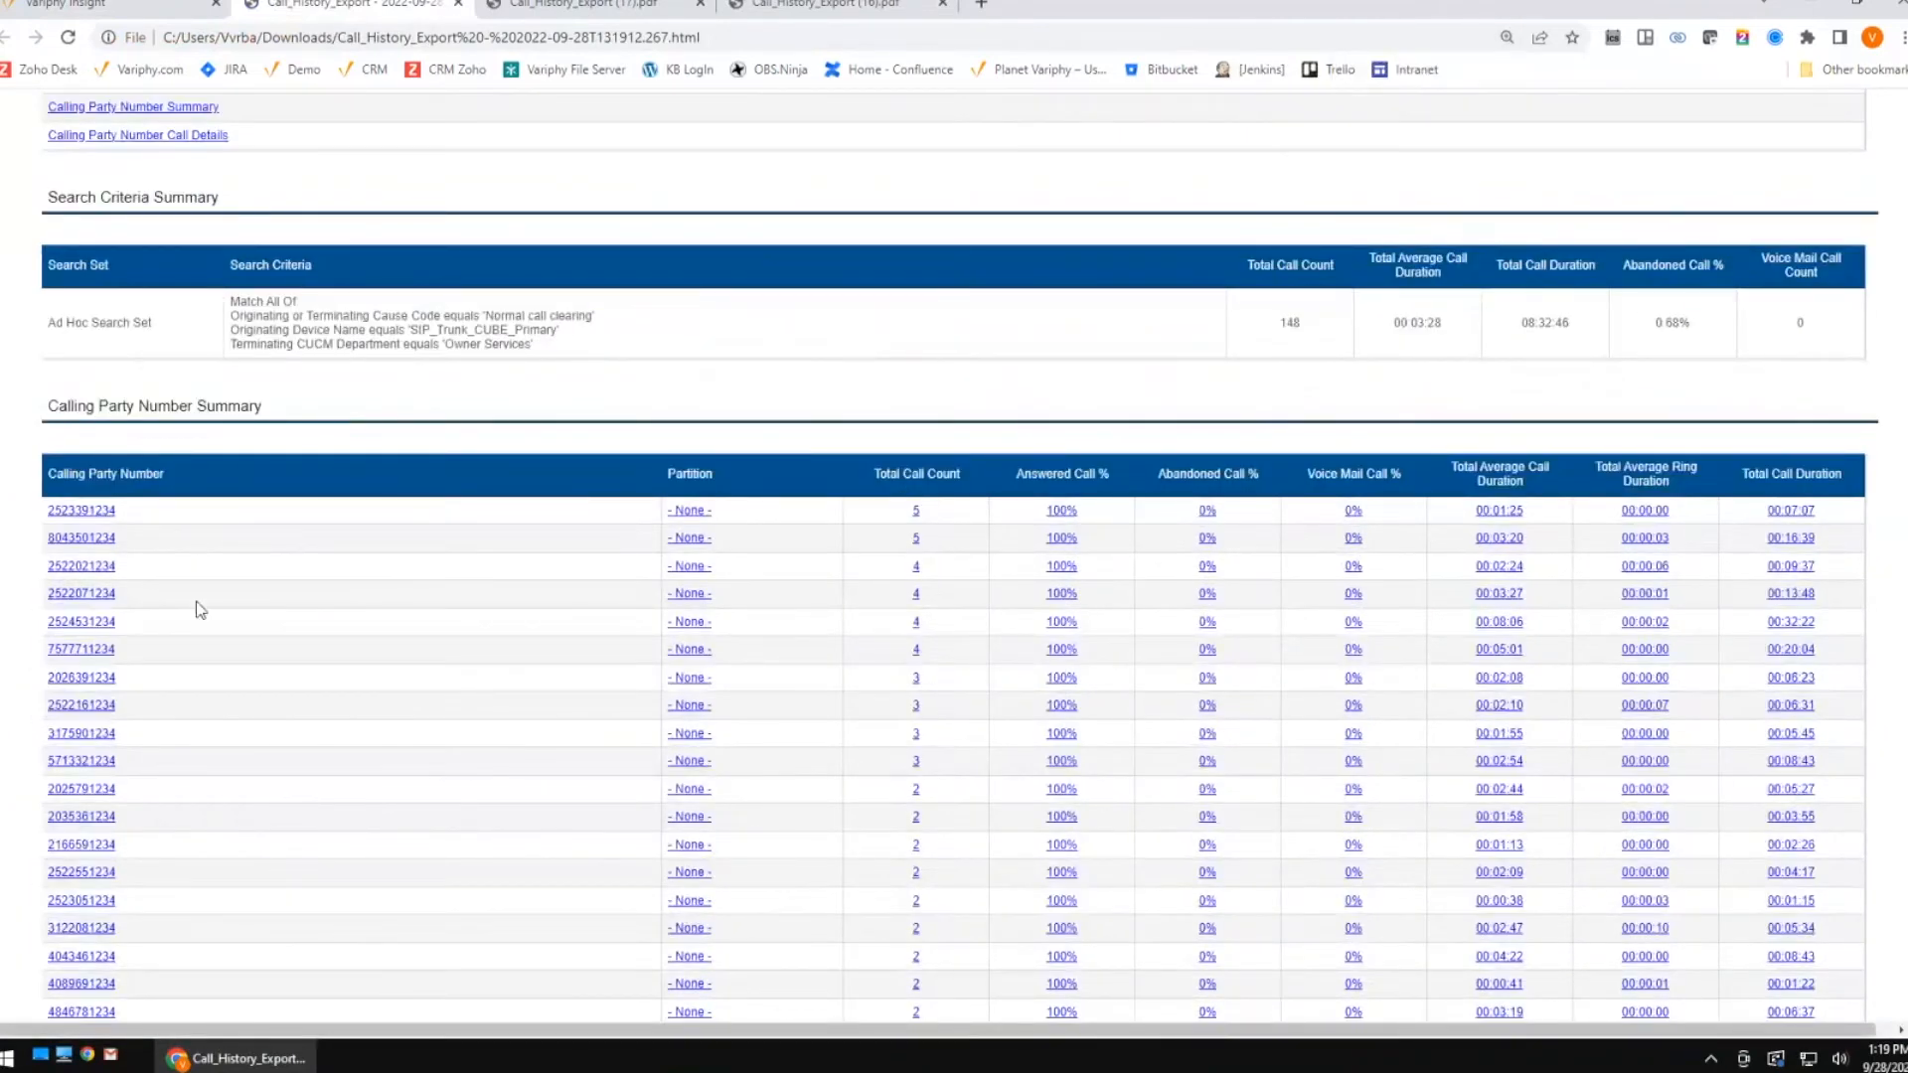
scroll(940, 705, down, 8)
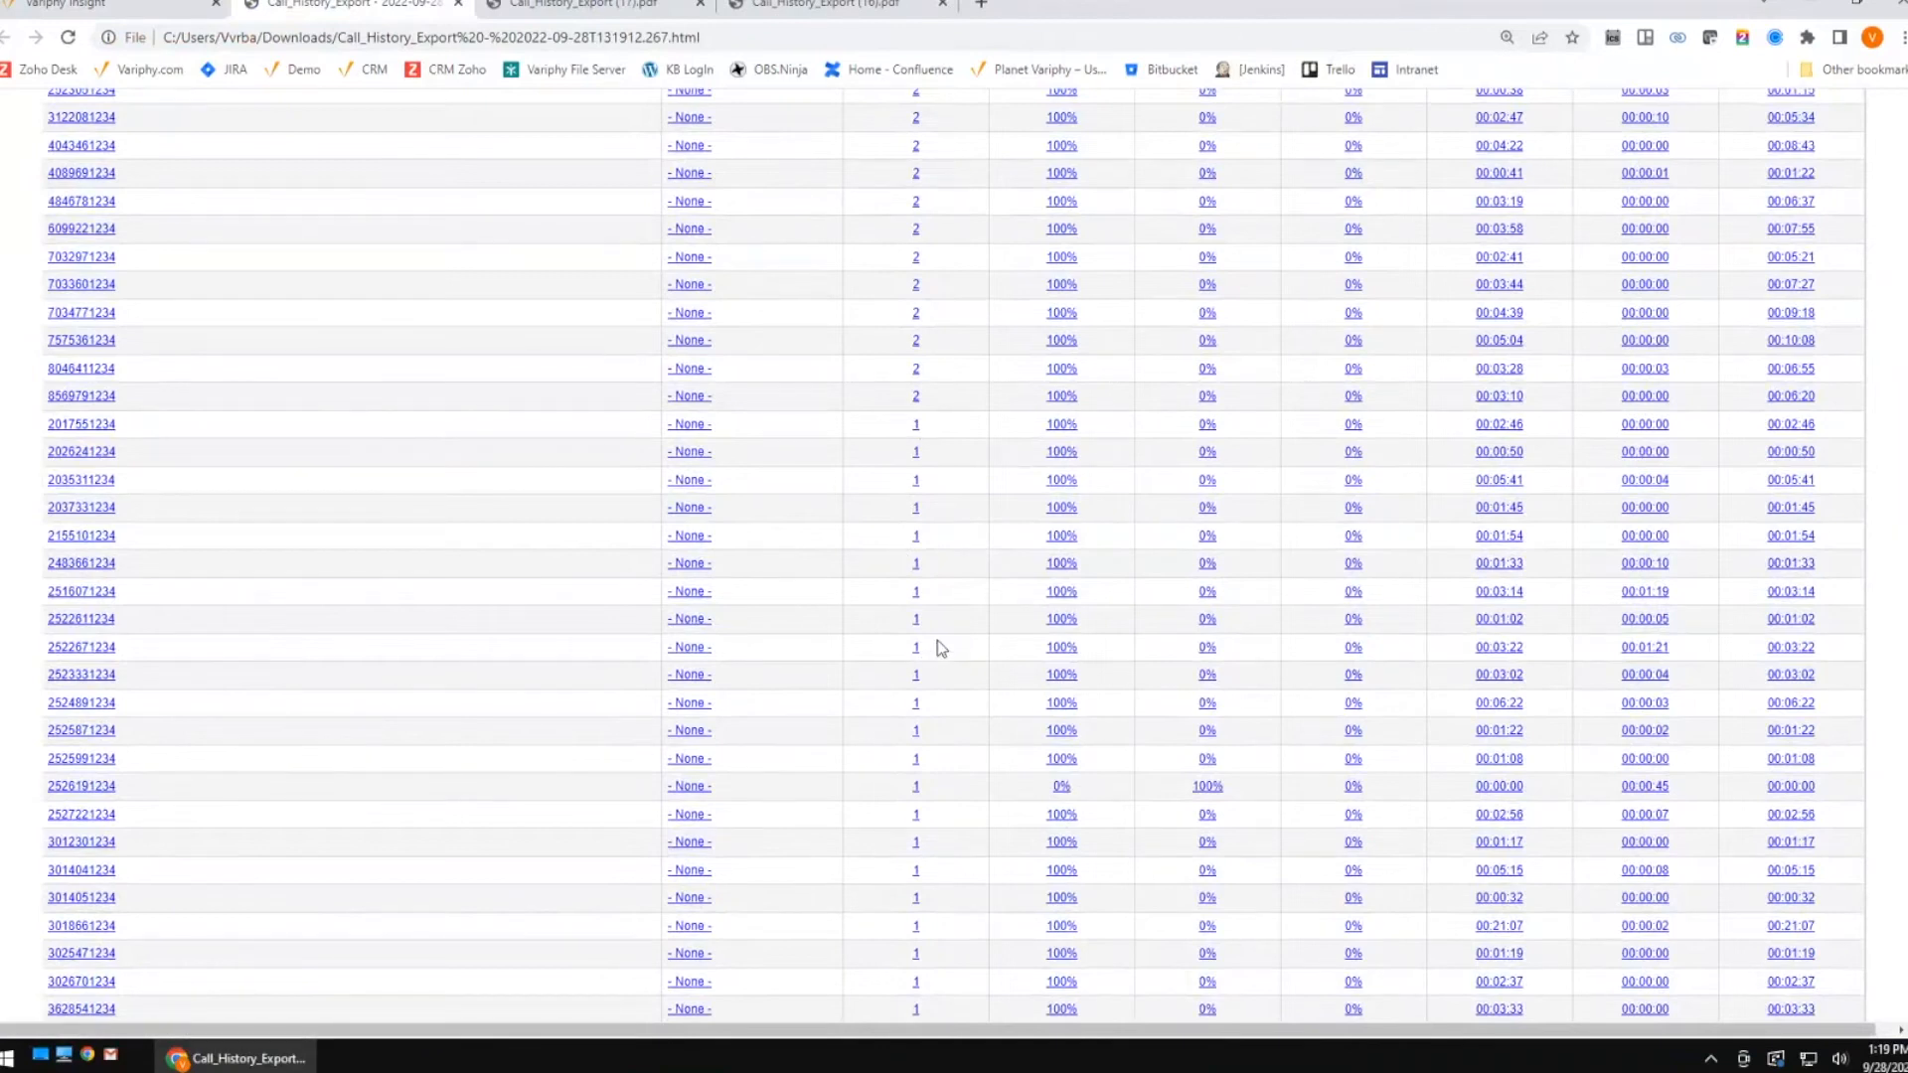
scroll(938, 644, down, 10)
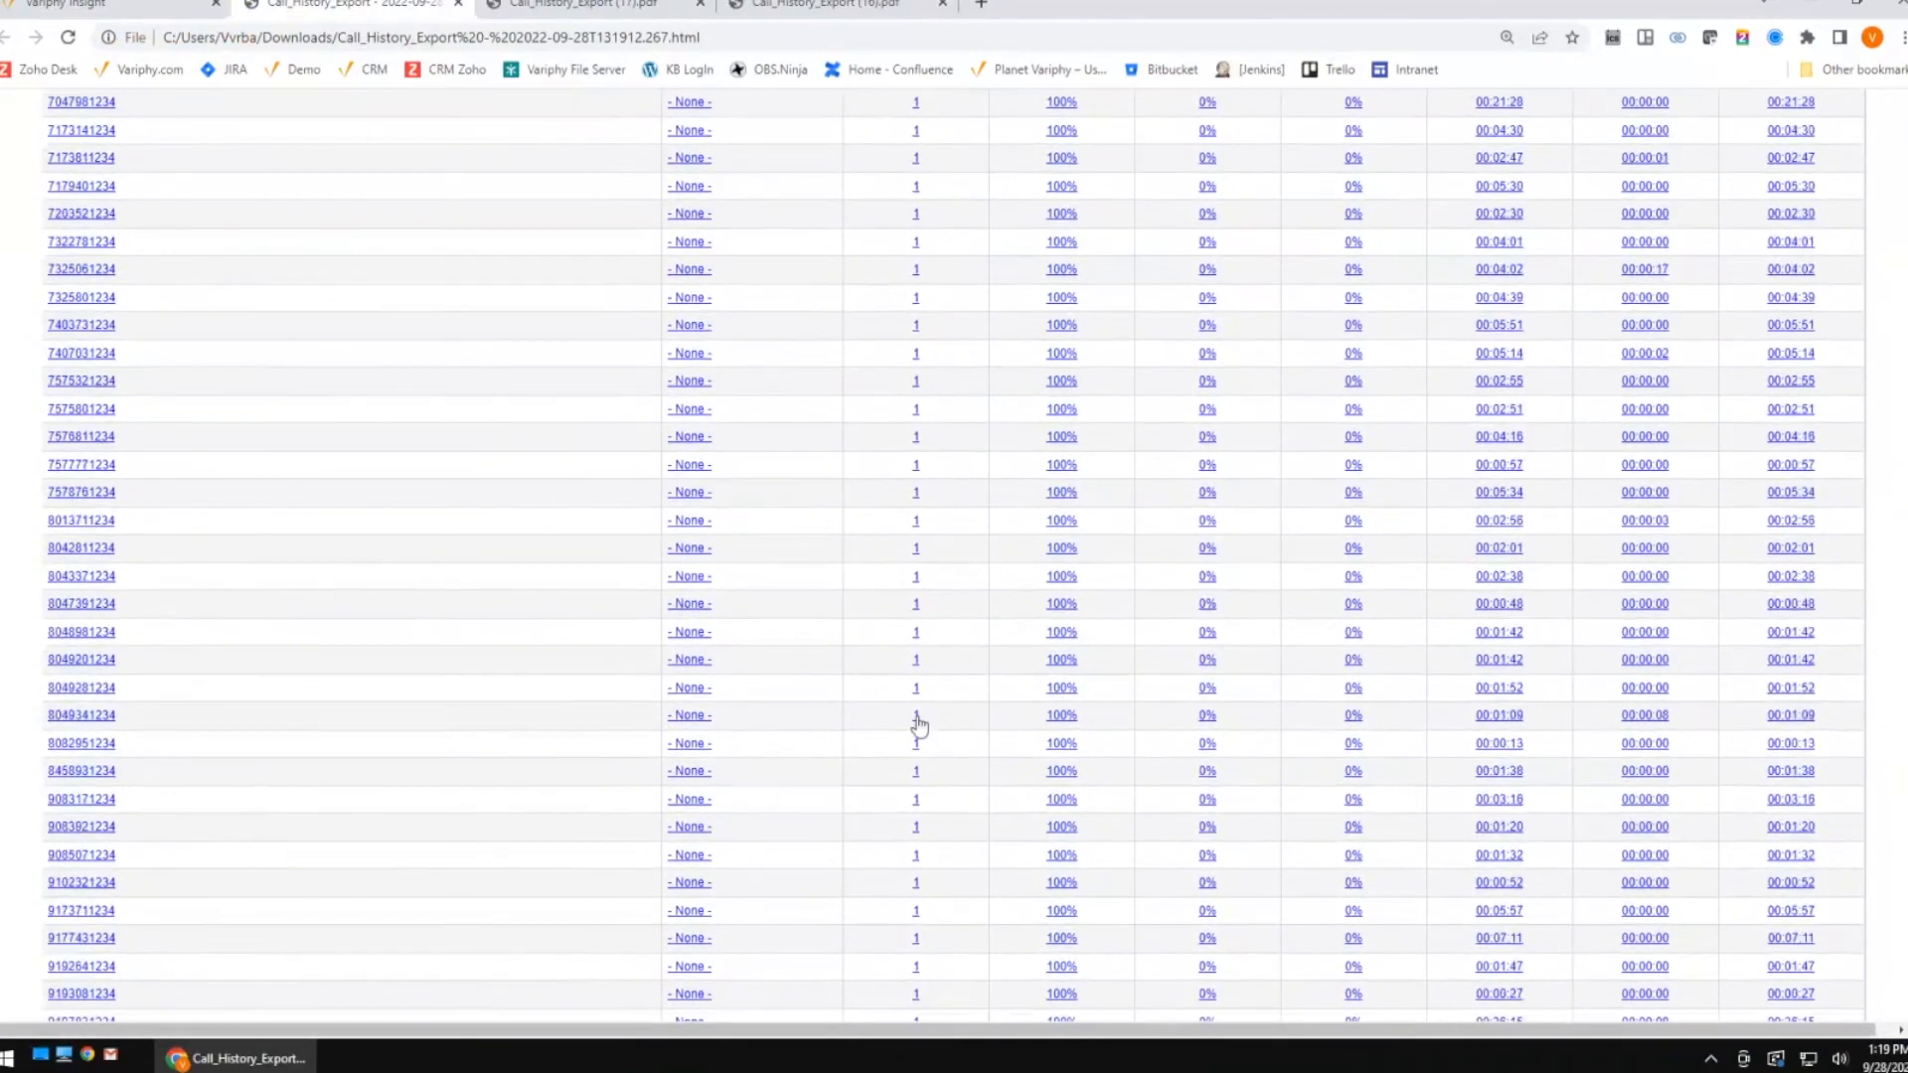
scroll(936, 628, up, 10)
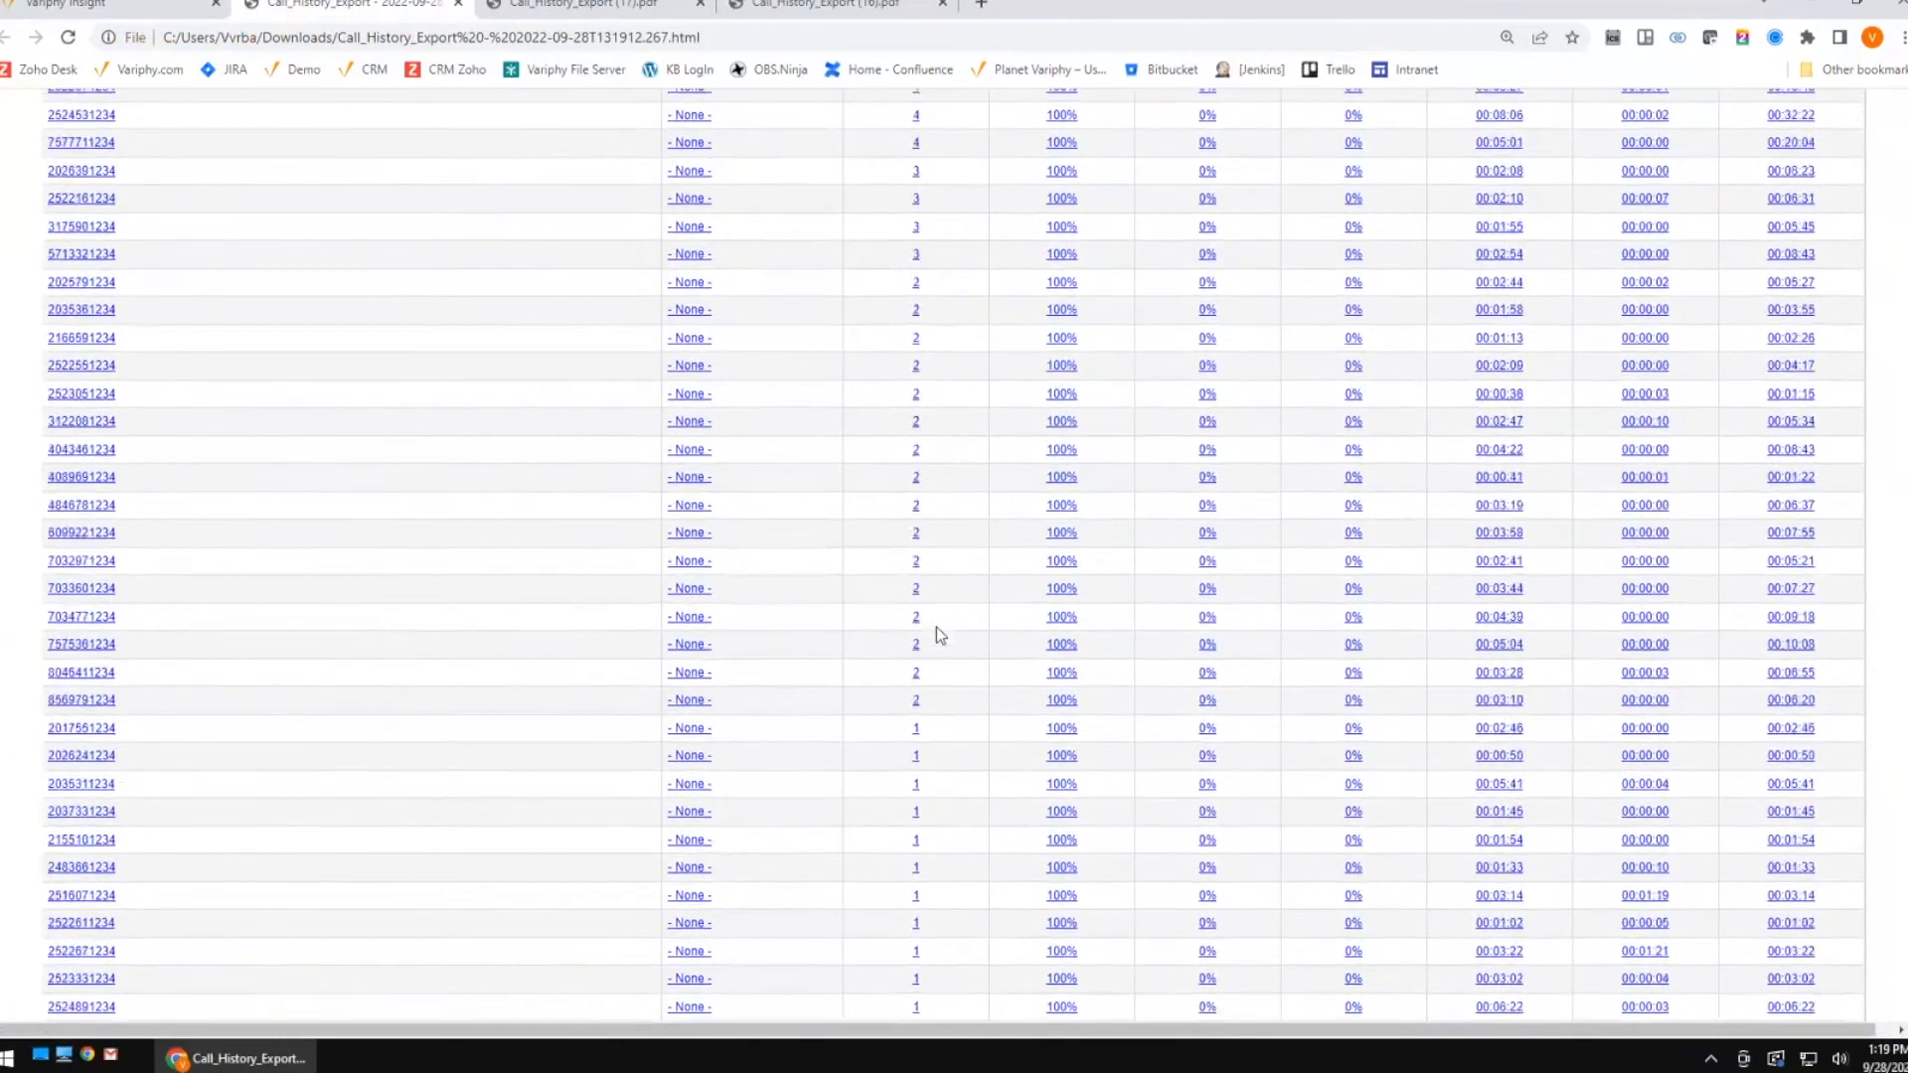
scroll(936, 628, up, 8)
scroll(991, 795, down, 4)
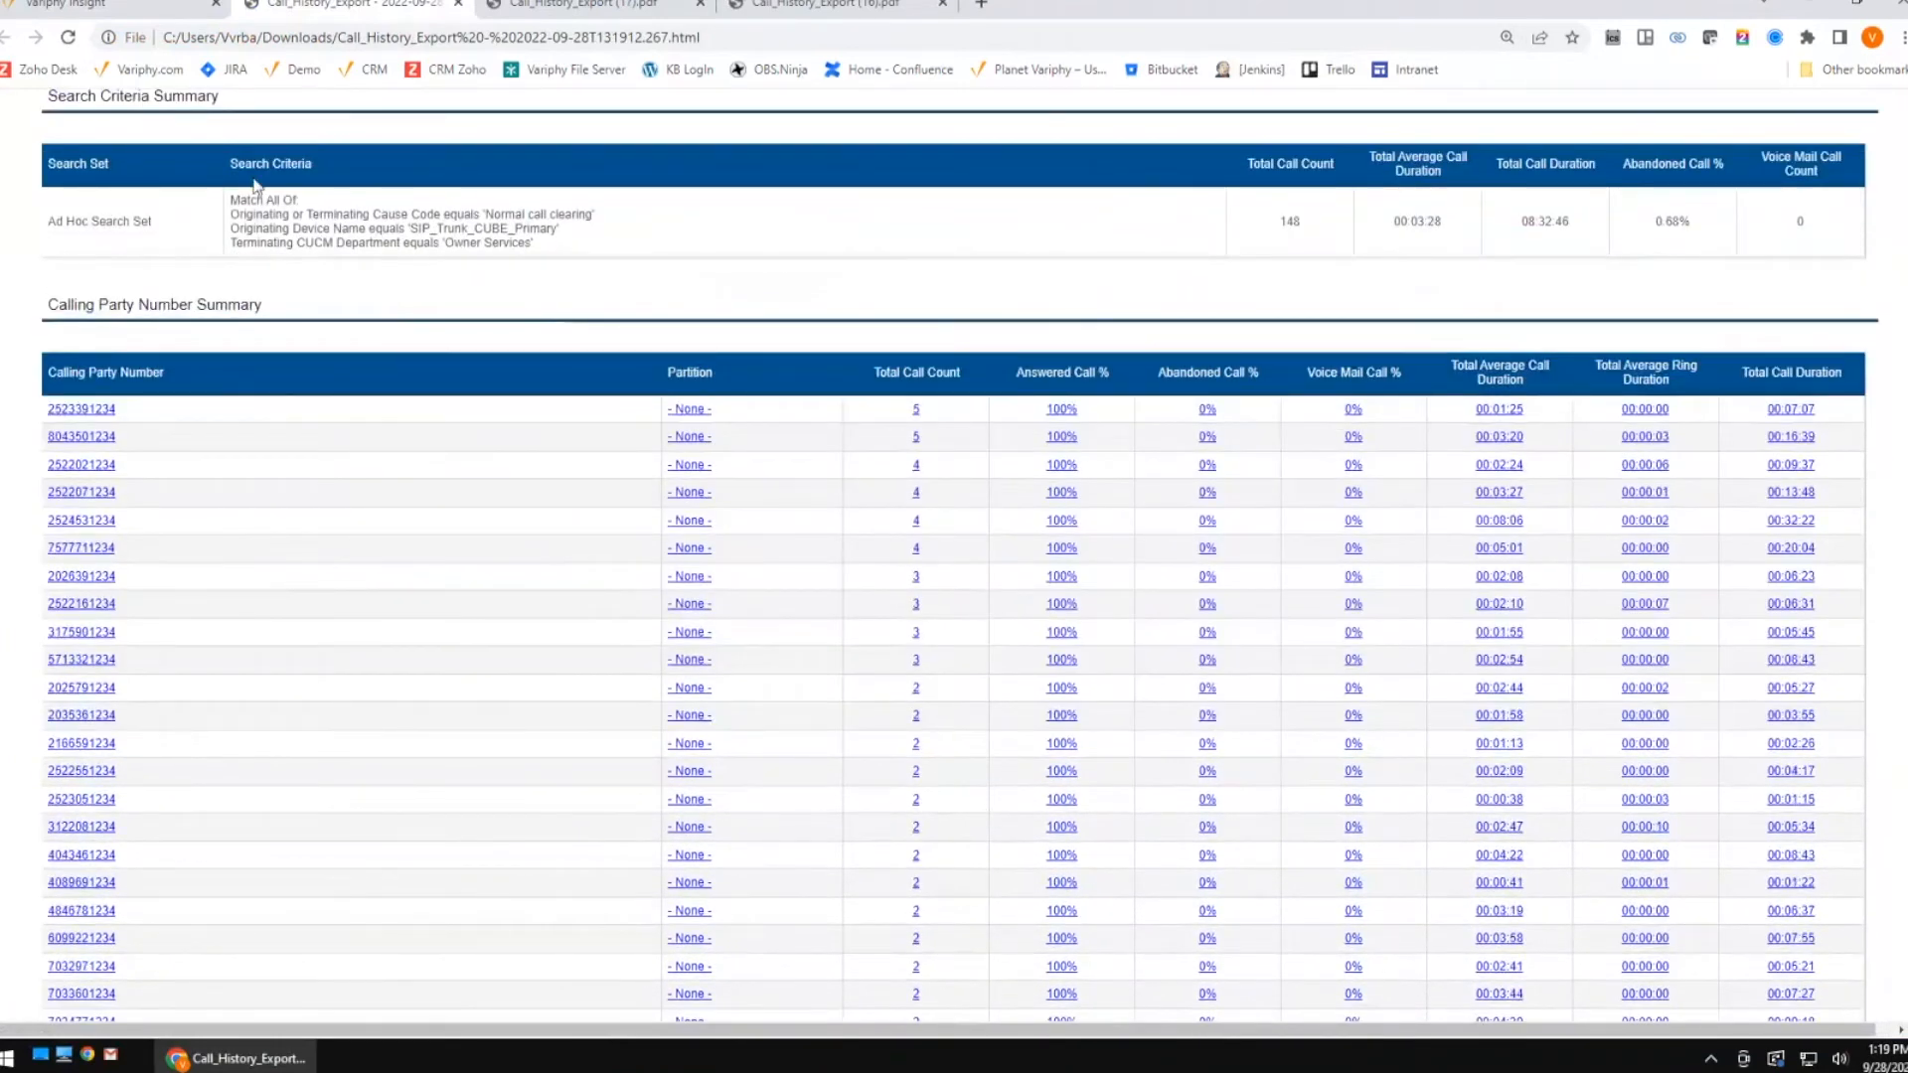
Return to the call history search and start another export at its grouping statistics settings.
click(96, 8)
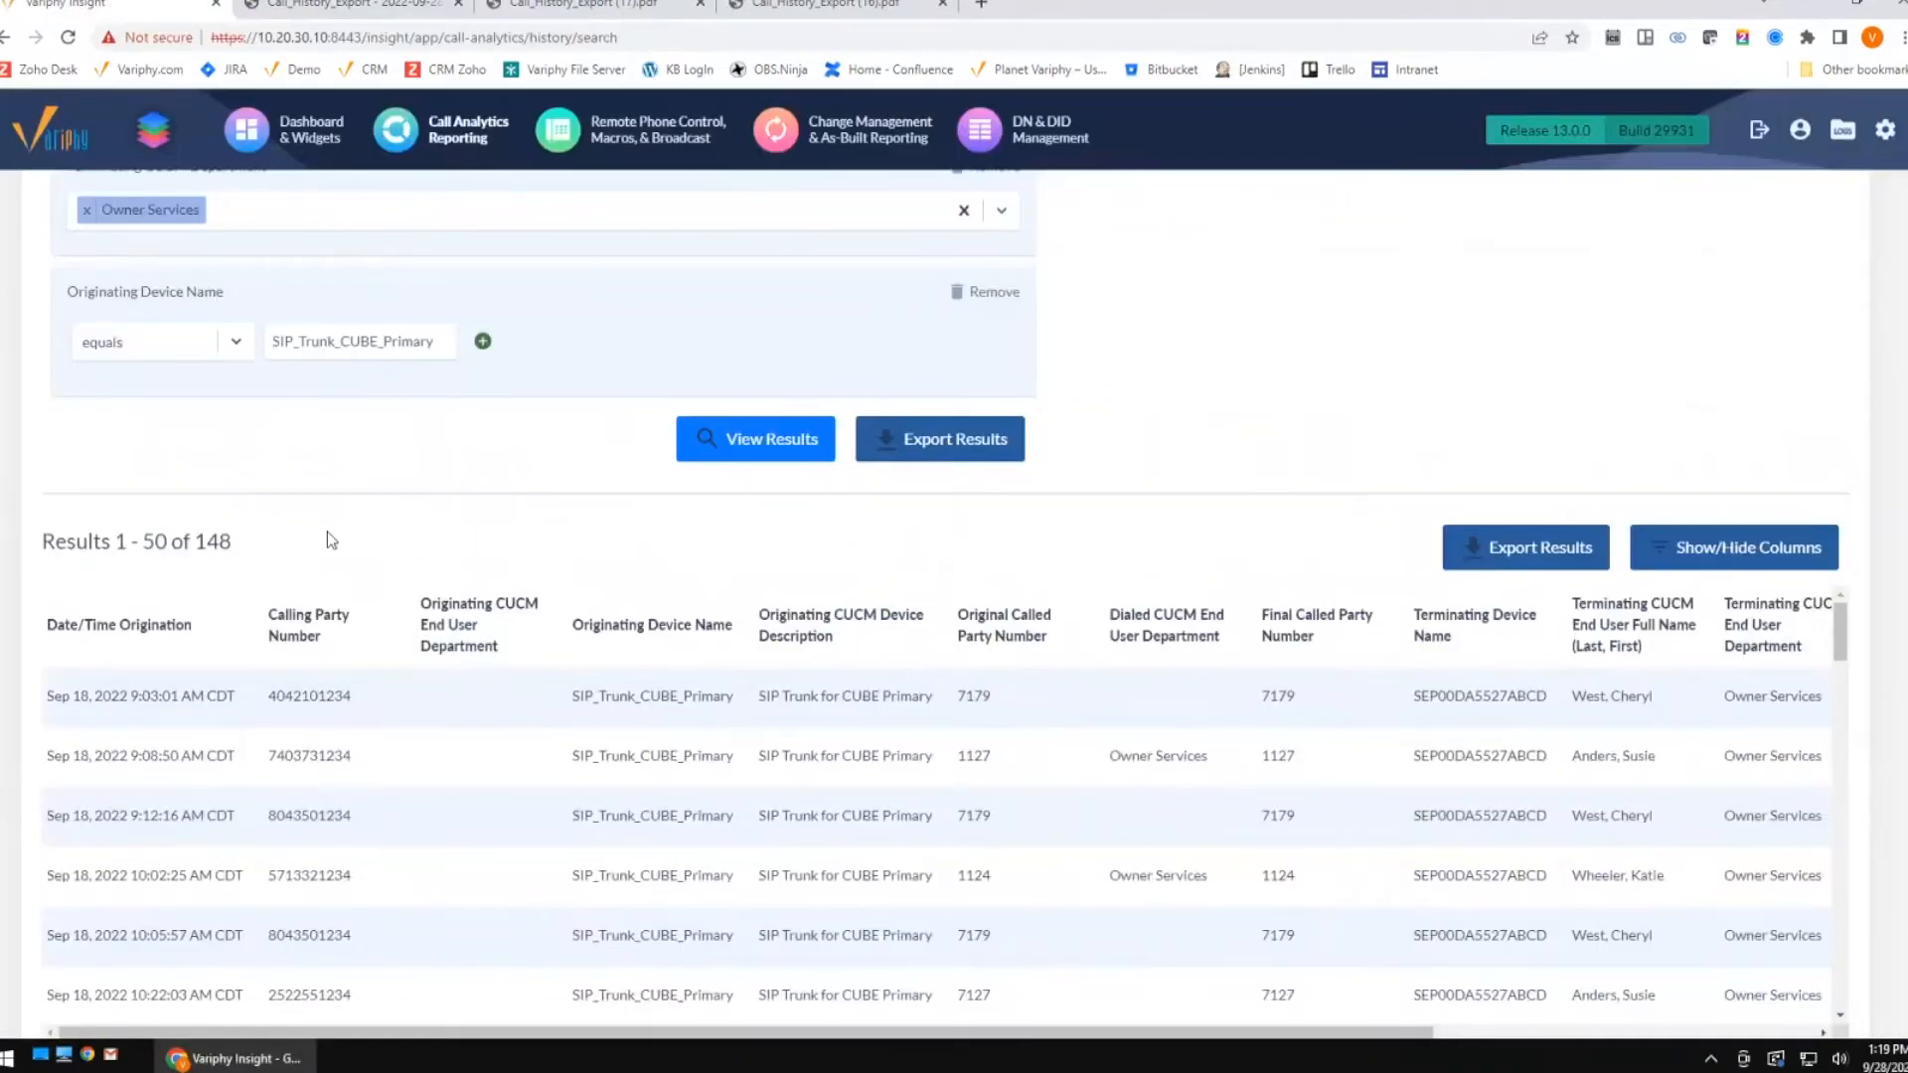
click(1526, 548)
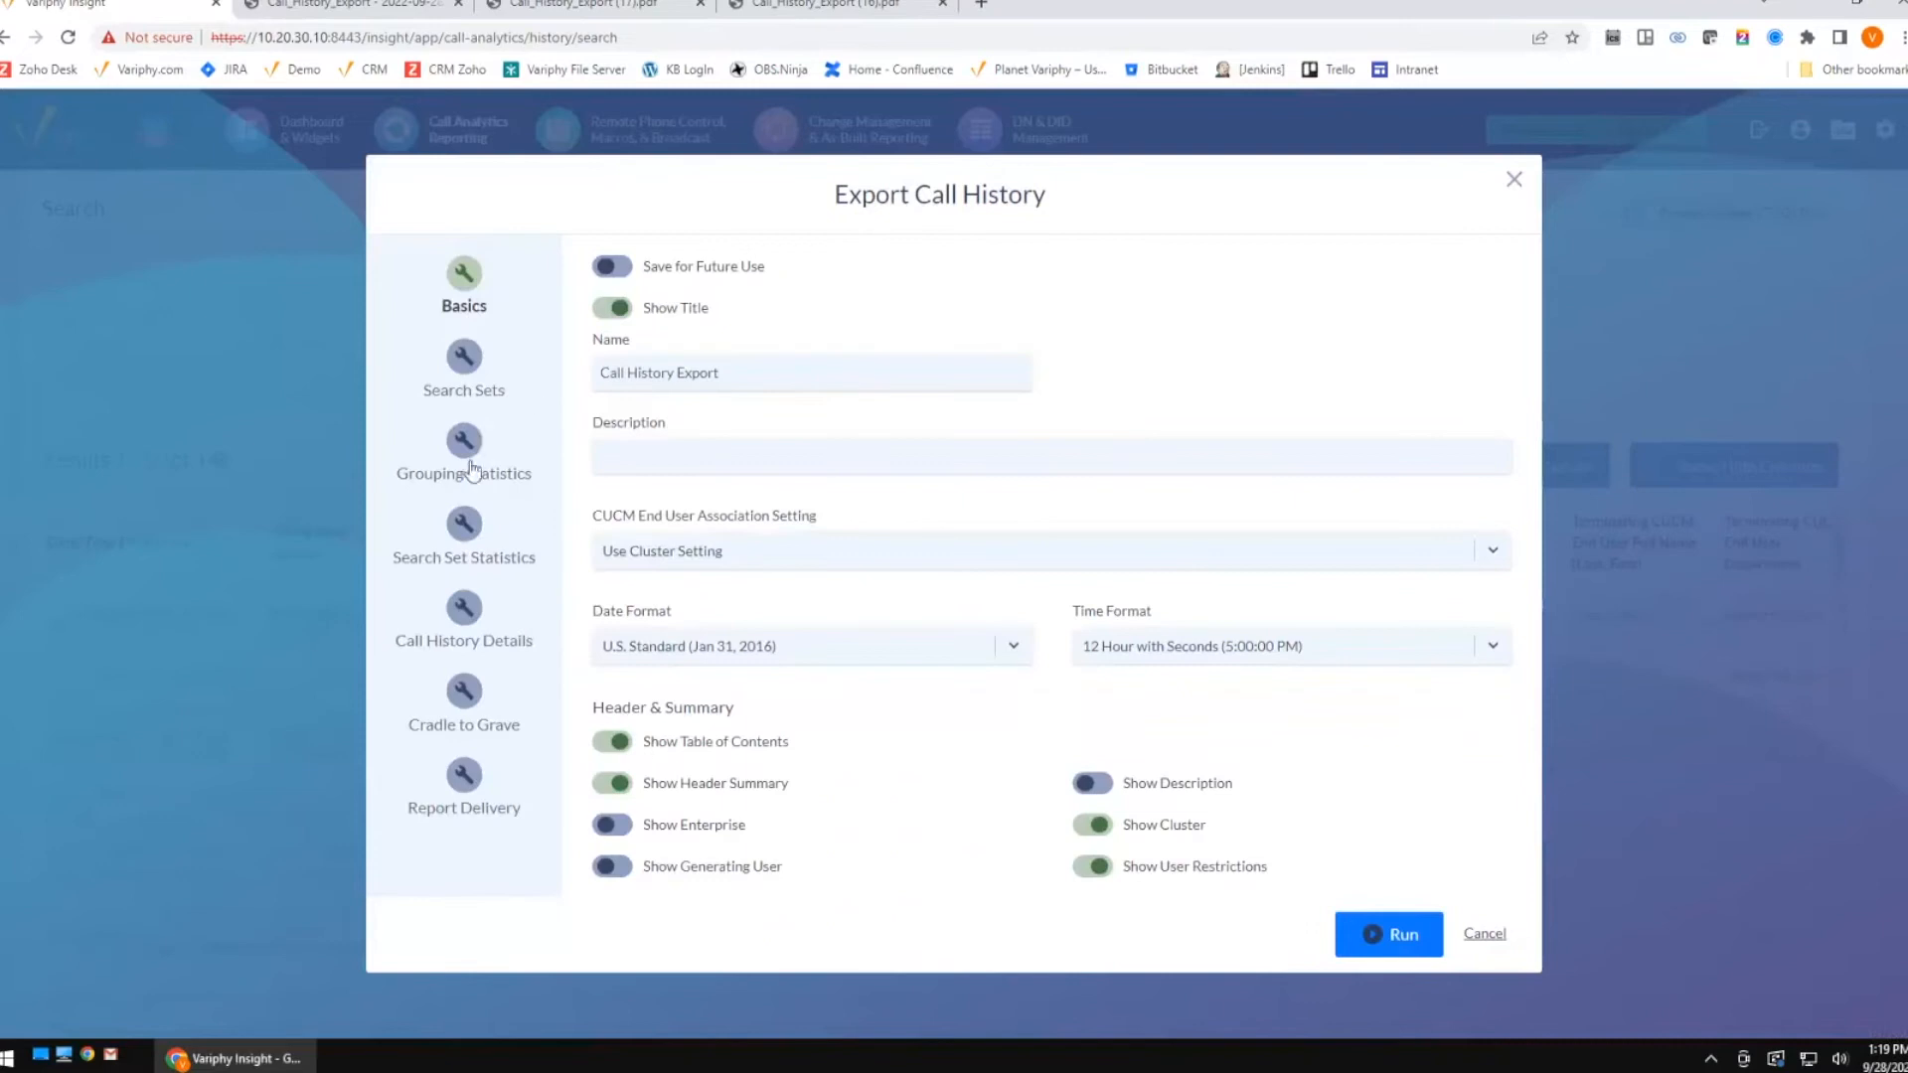
click(471, 463)
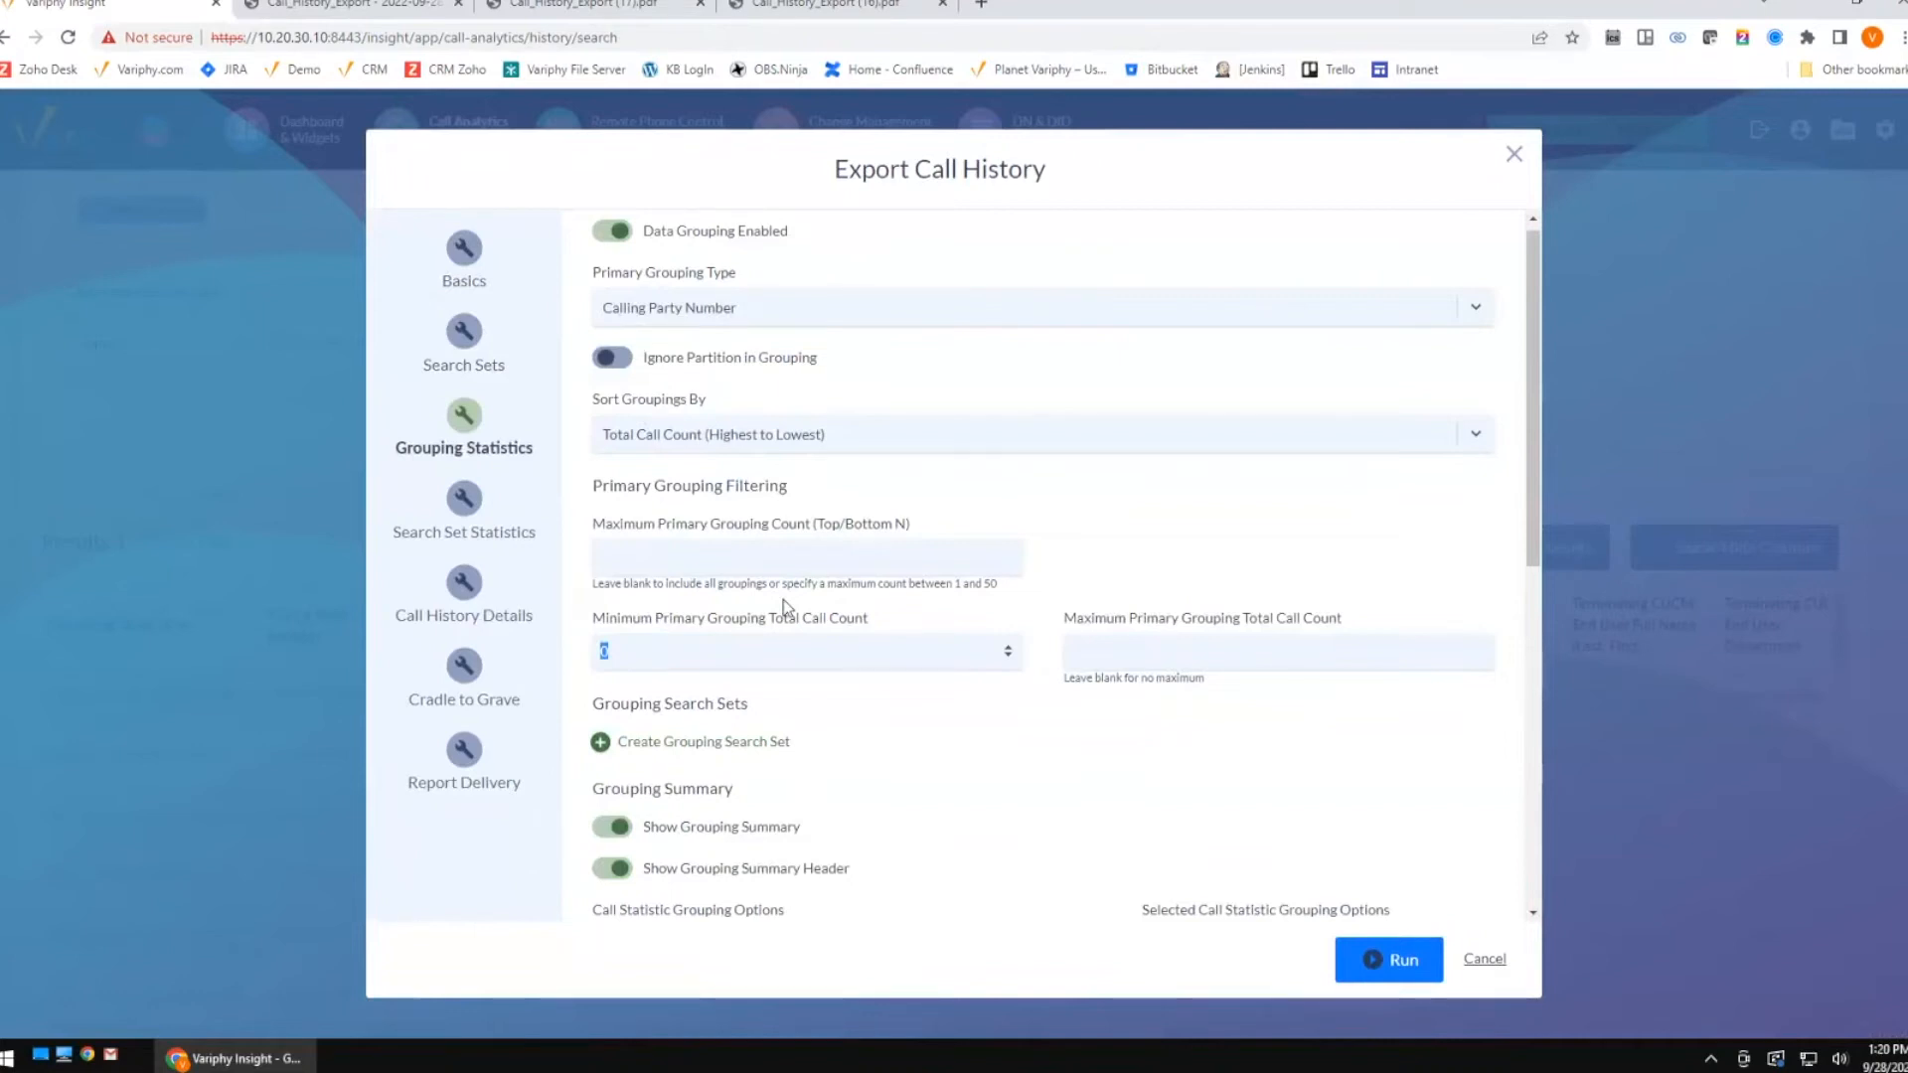
Check the first HTML report for calling party numbers with only one call and its totals row.
click(373, 12)
scroll(983, 656, down, 15)
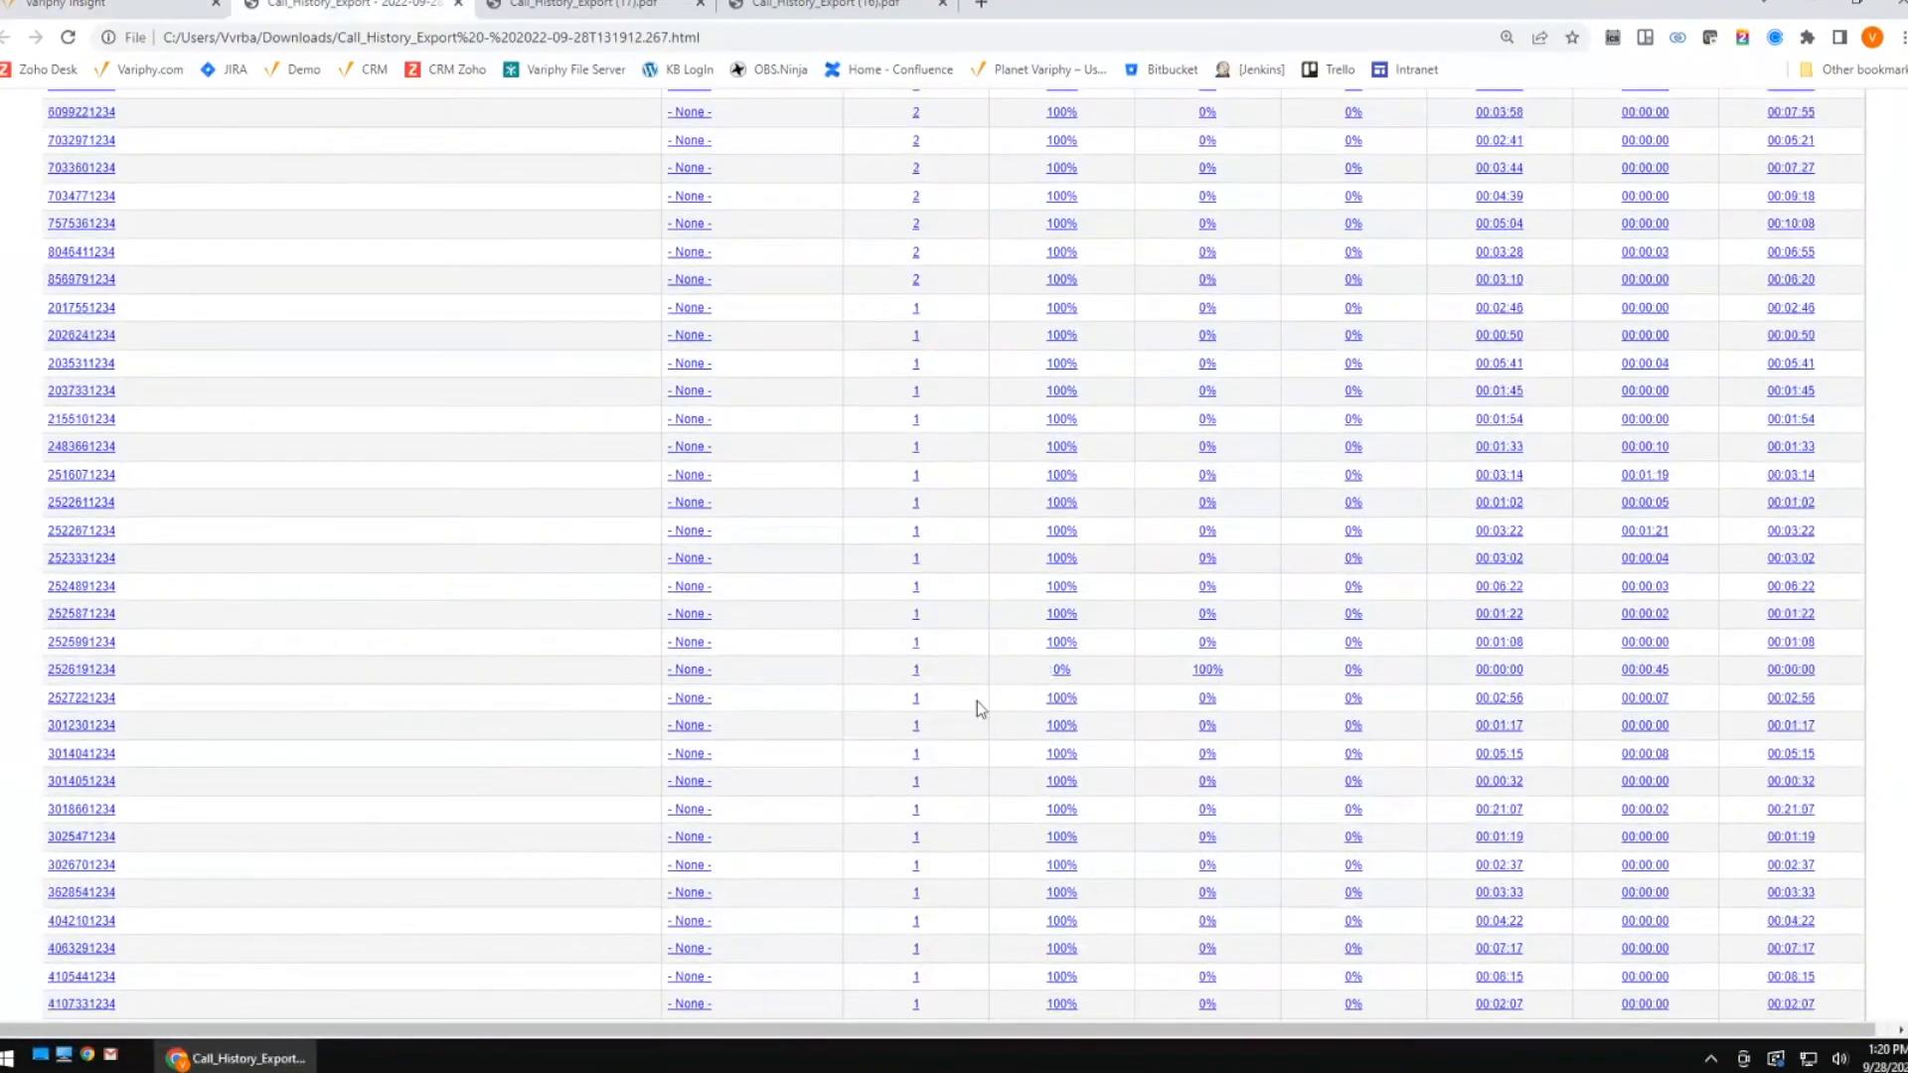
scroll(973, 727, down, 10)
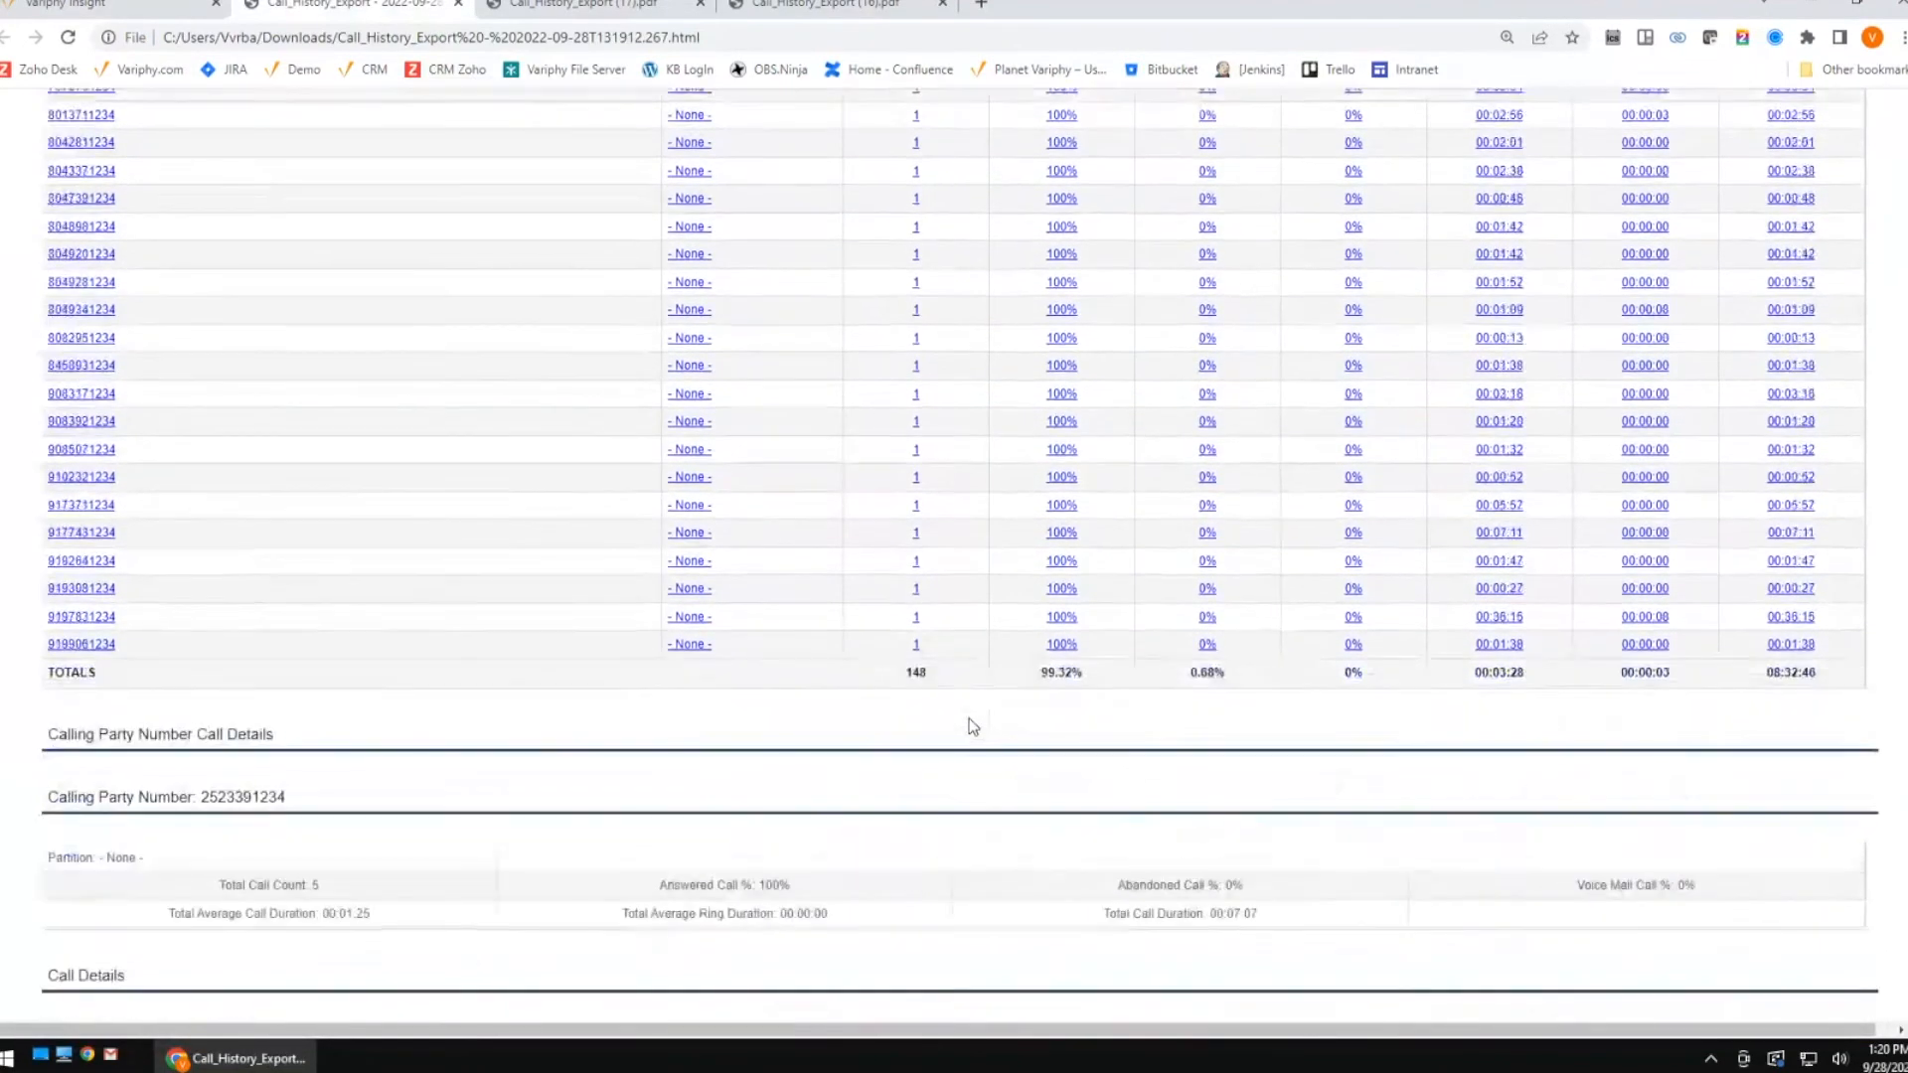
scroll(971, 724, up, 4)
scroll(967, 719, down, 3)
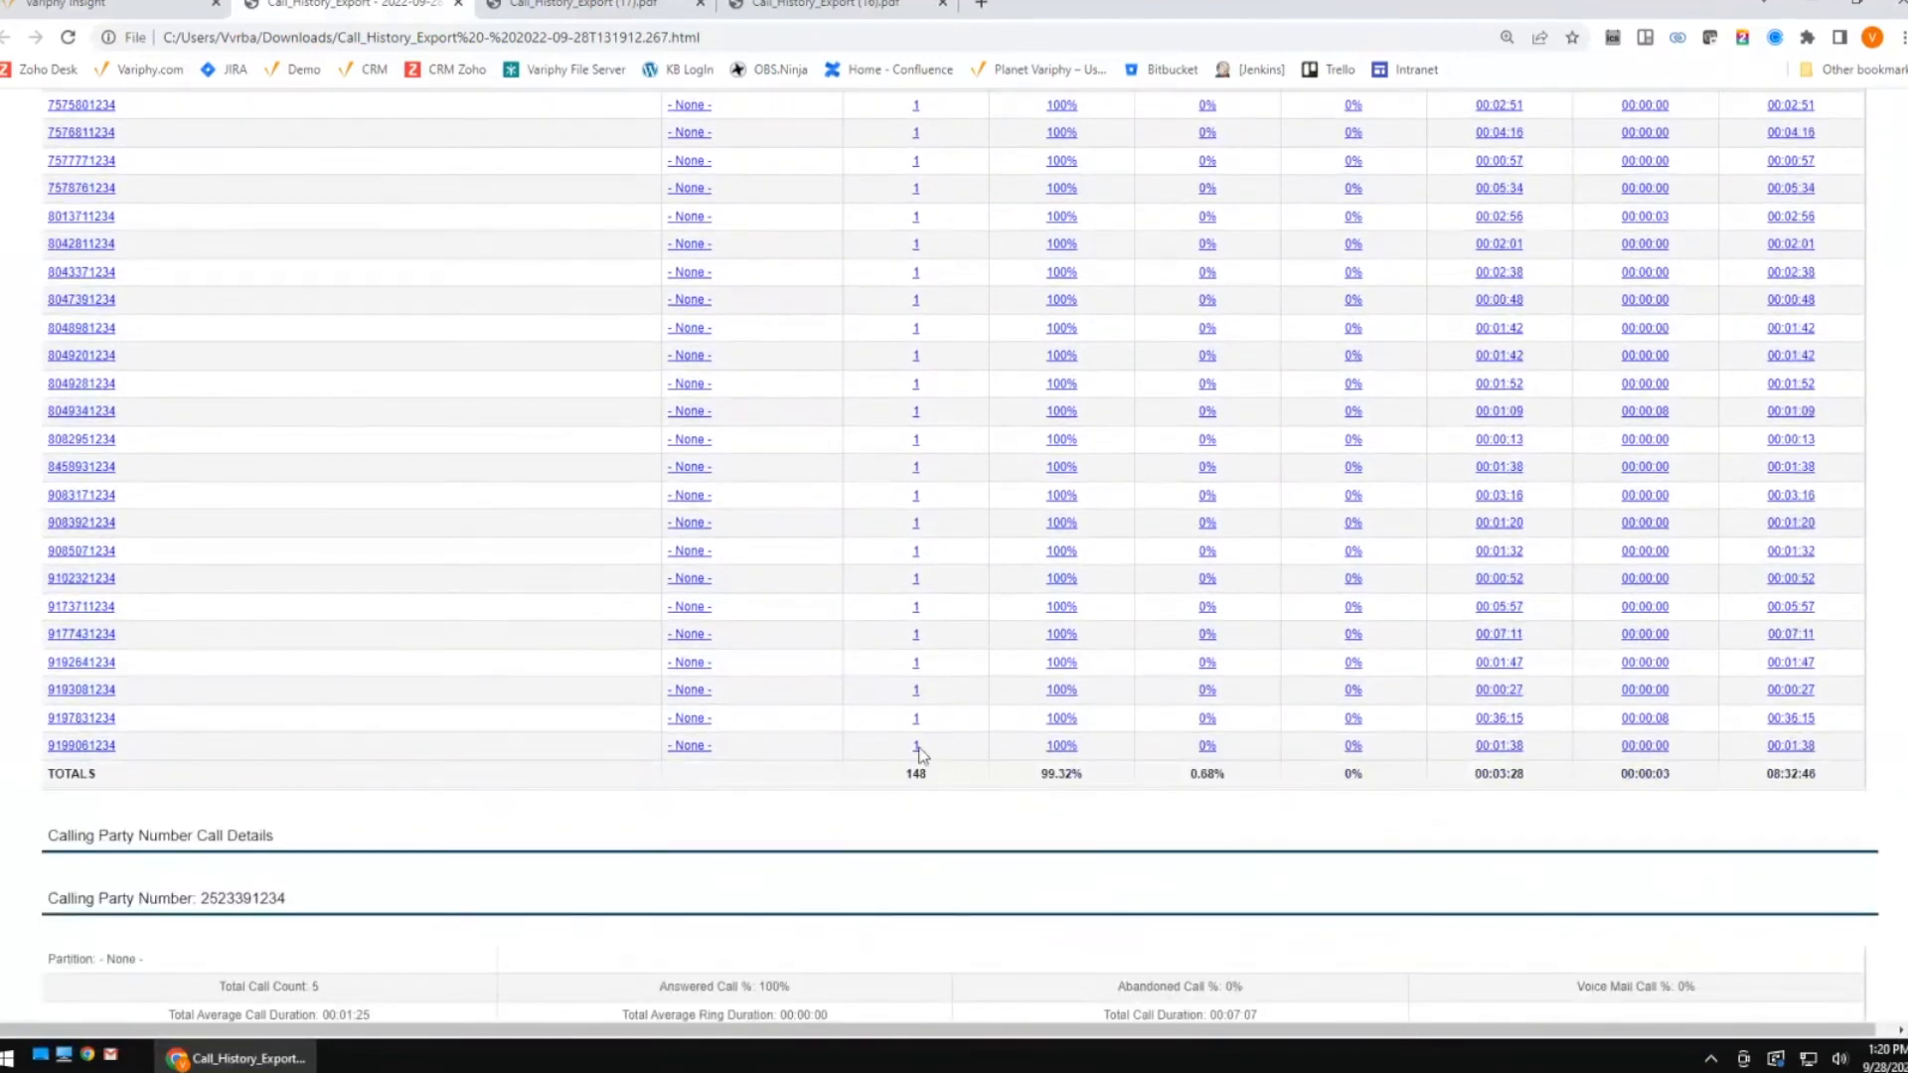
Set the Minimum Primary Grouping Total Call Count to 2 and run the export.
click(109, 10)
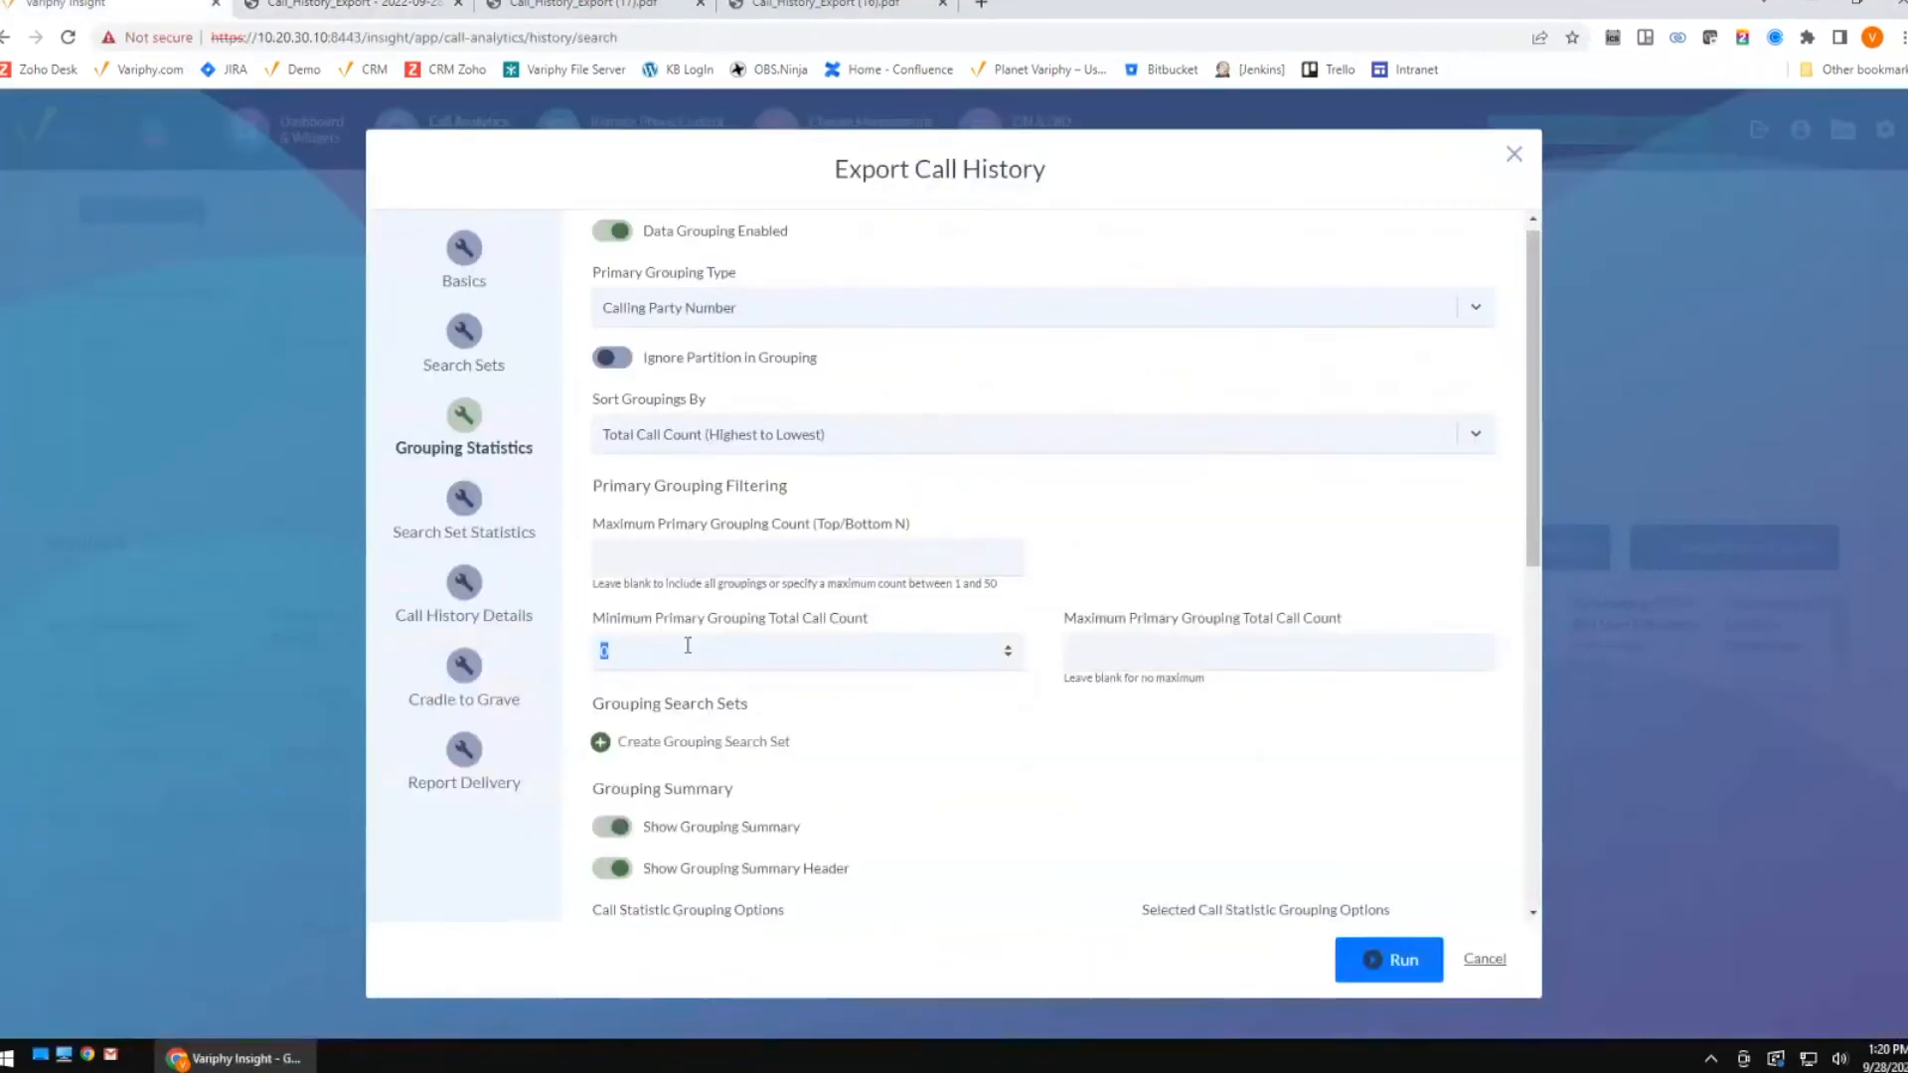
text(2)
click(1389, 959)
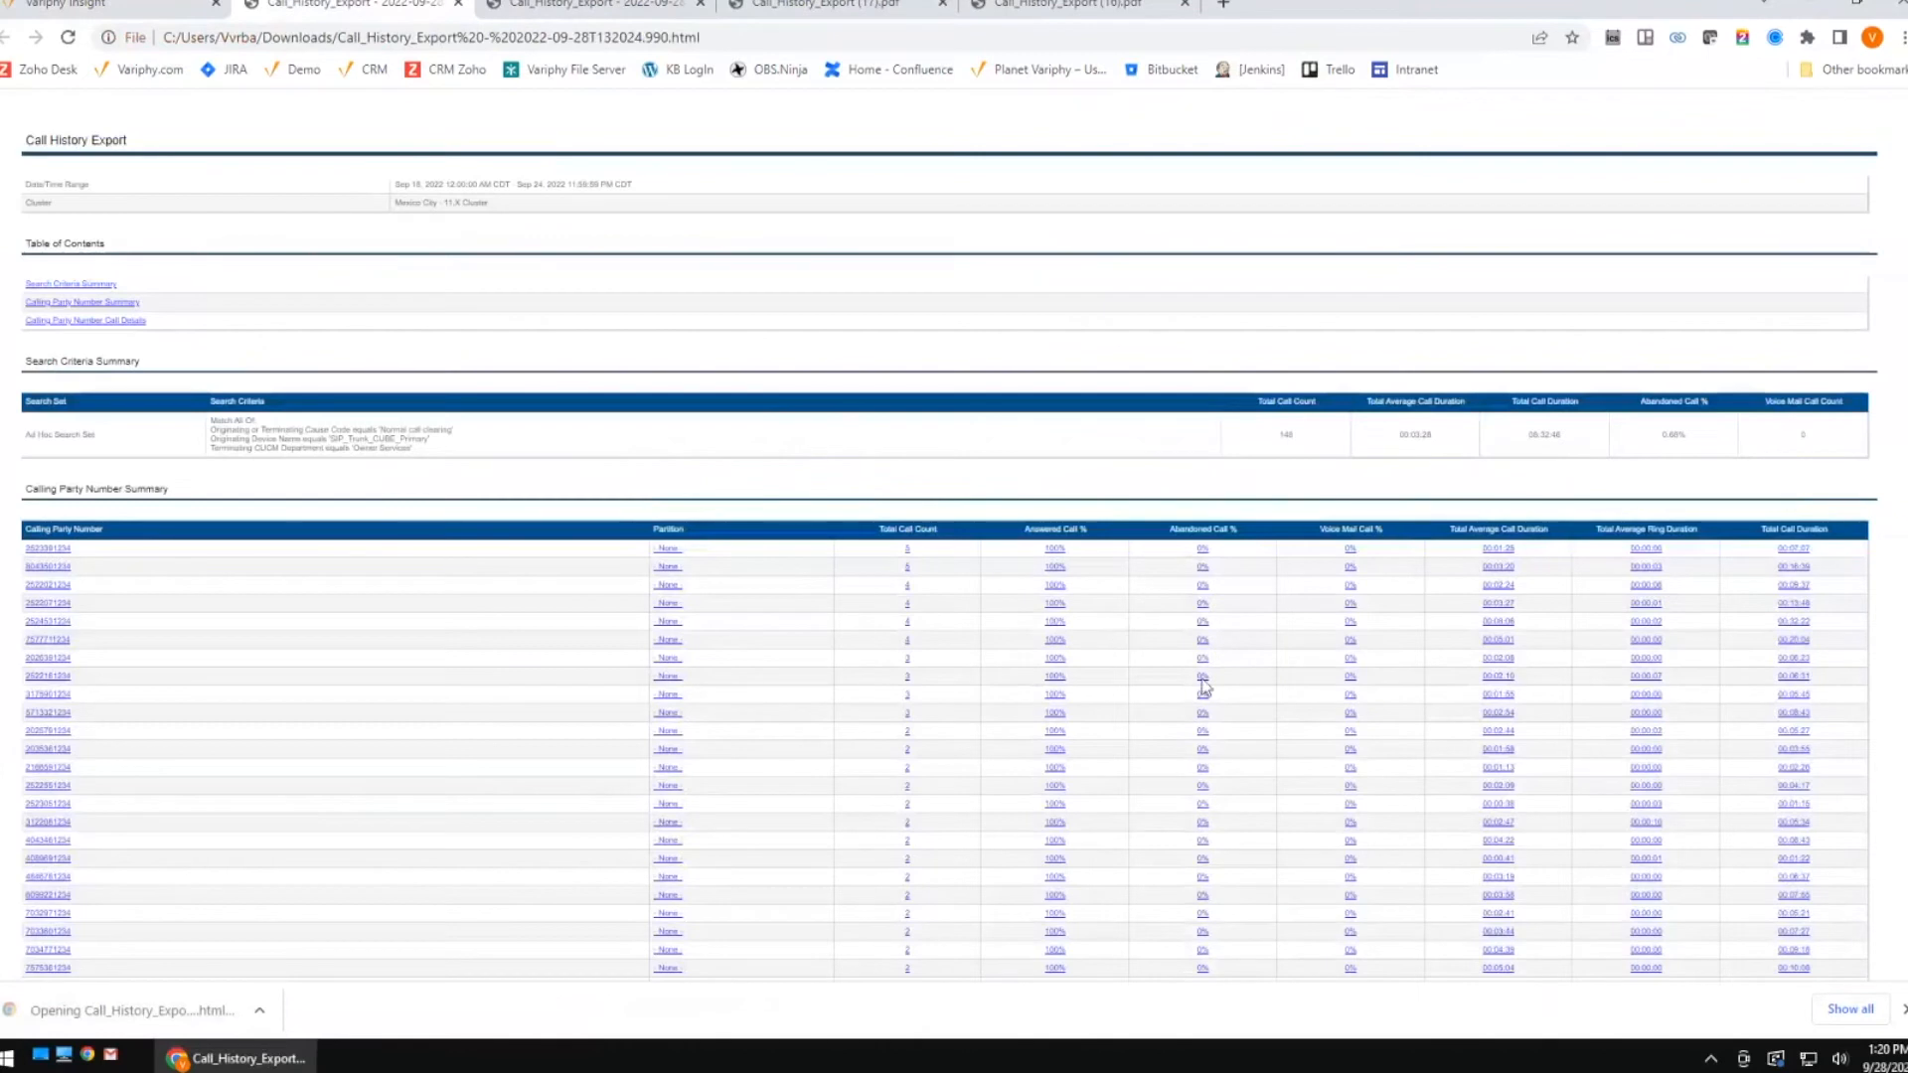
Enlarge the new HTML report and examine the device, department and cause code conditions in its Search Criteria Summary.
key(ctrl+plus)
key(ctrl+plus)
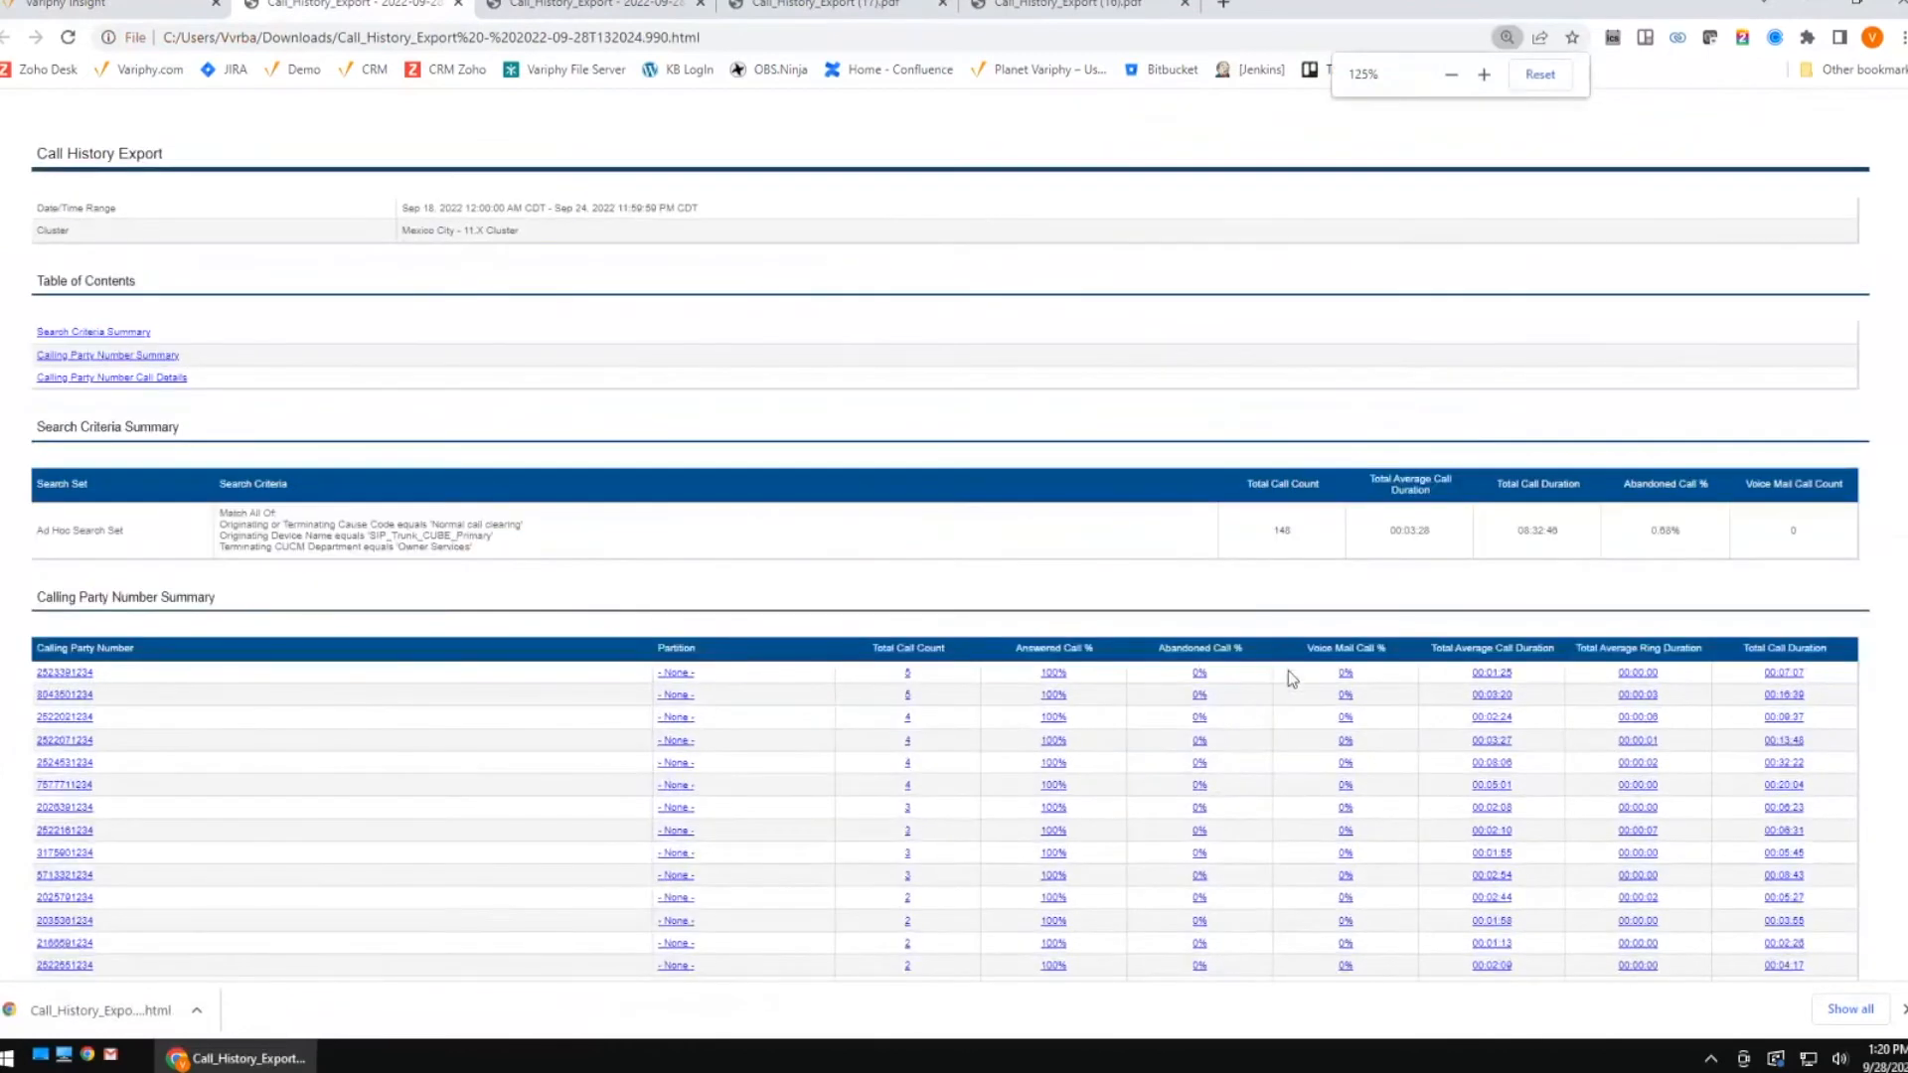
key(ctrl+plus)
key(ctrl+plus)
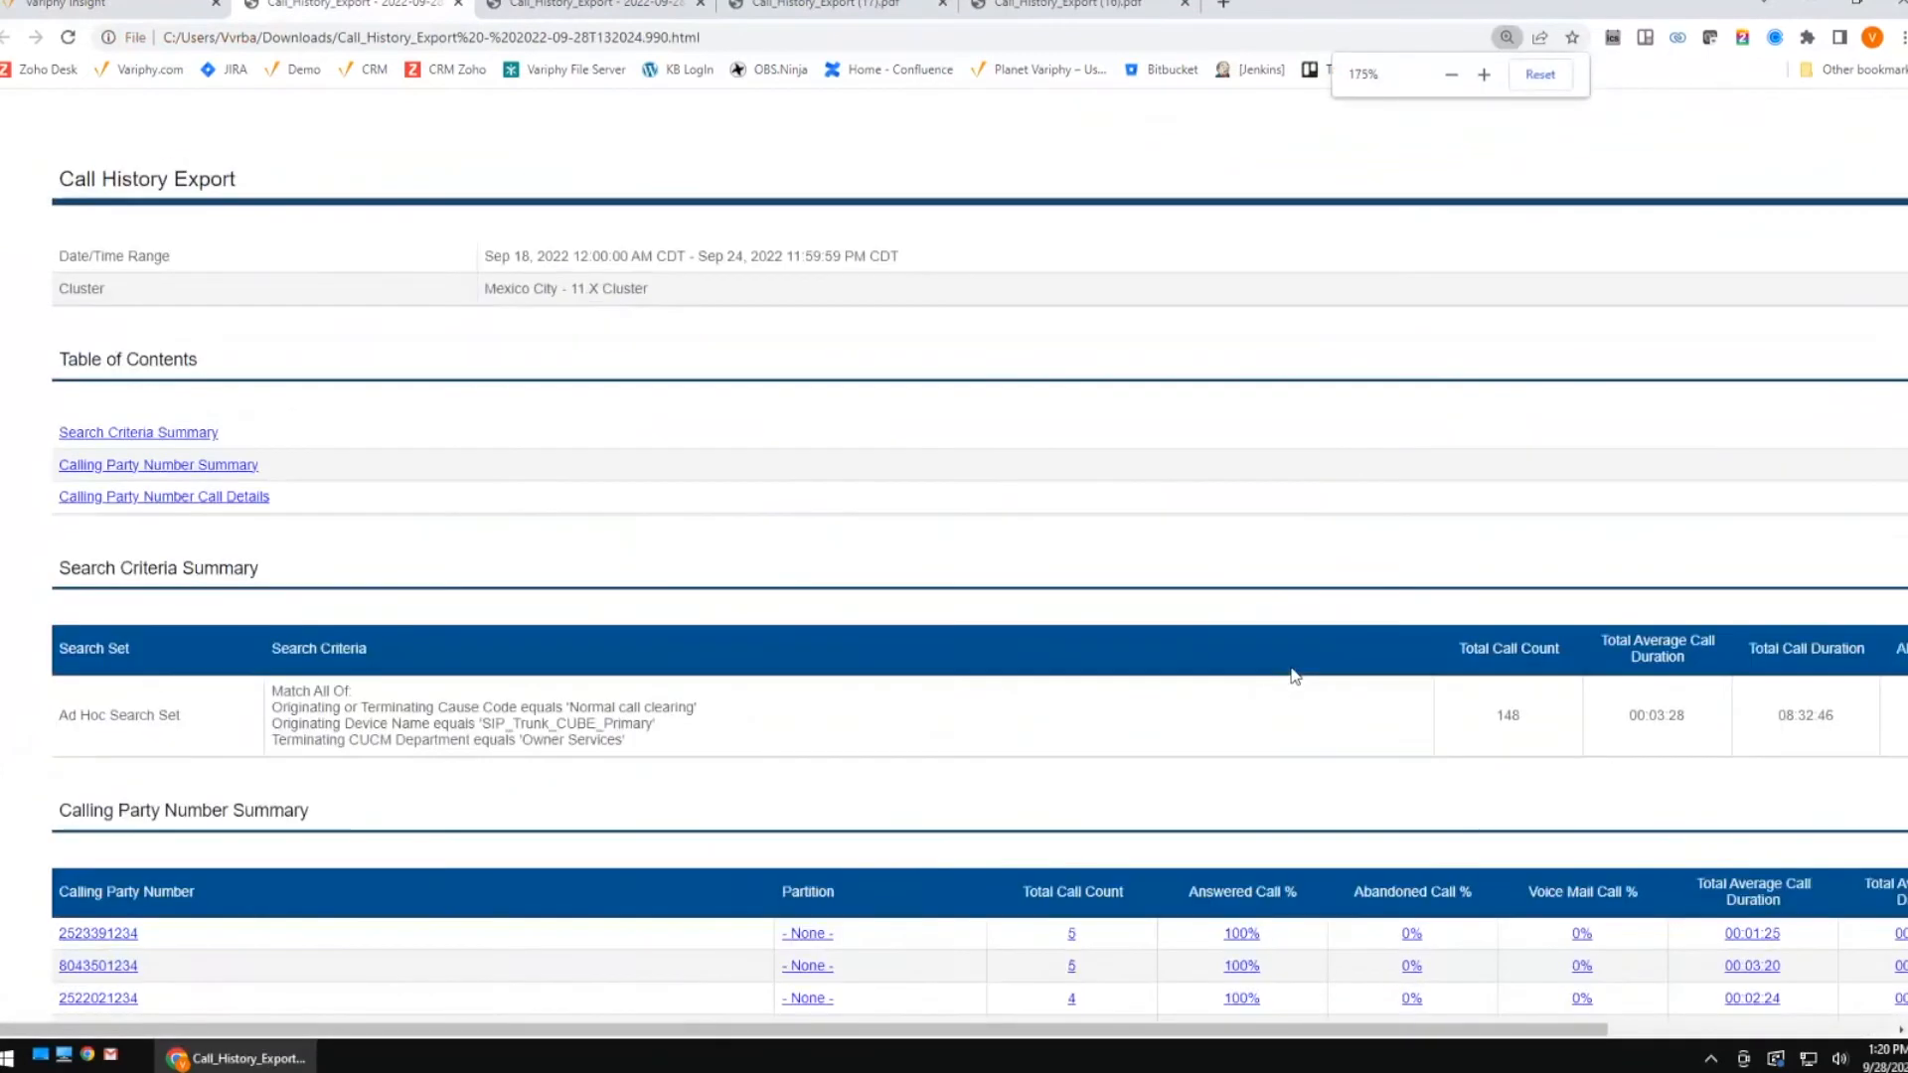
key(ctrl+minus)
scroll(1295, 676, down, 1)
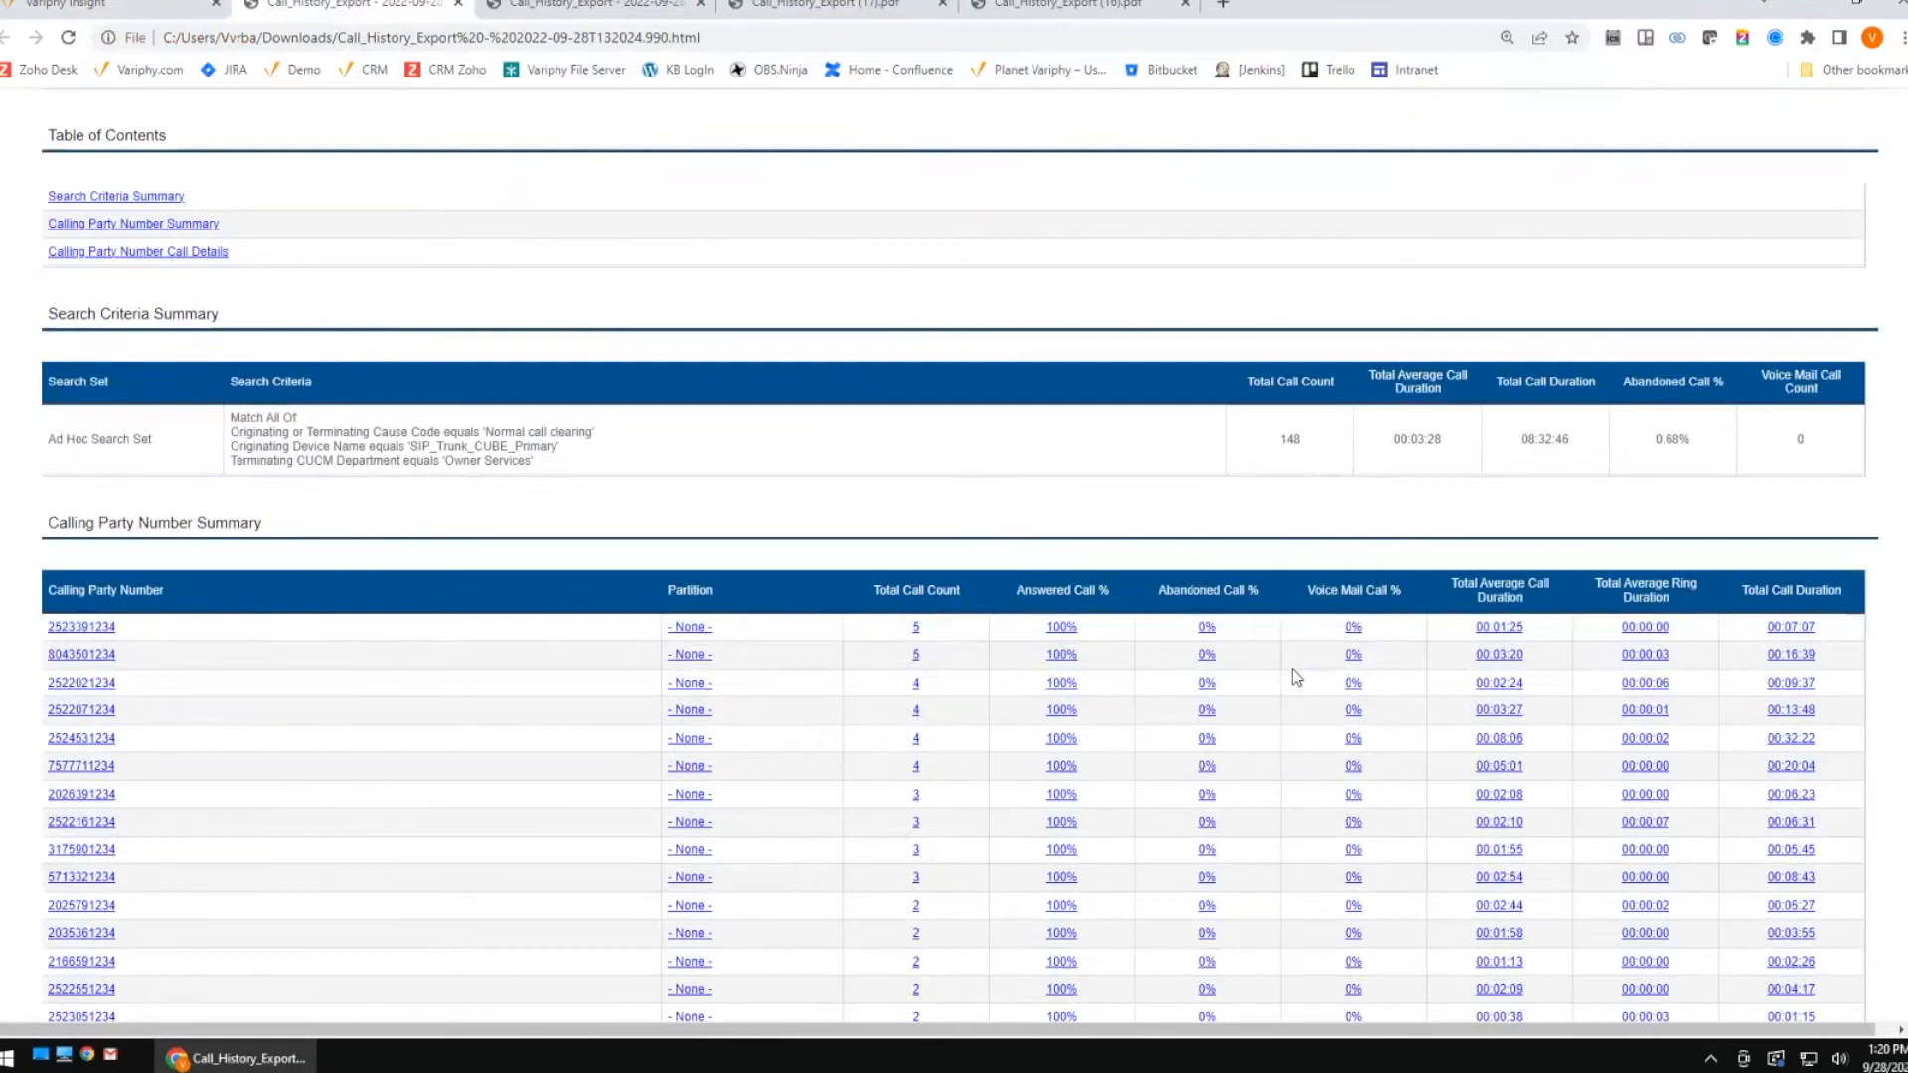
scroll(1291, 670, down, 2)
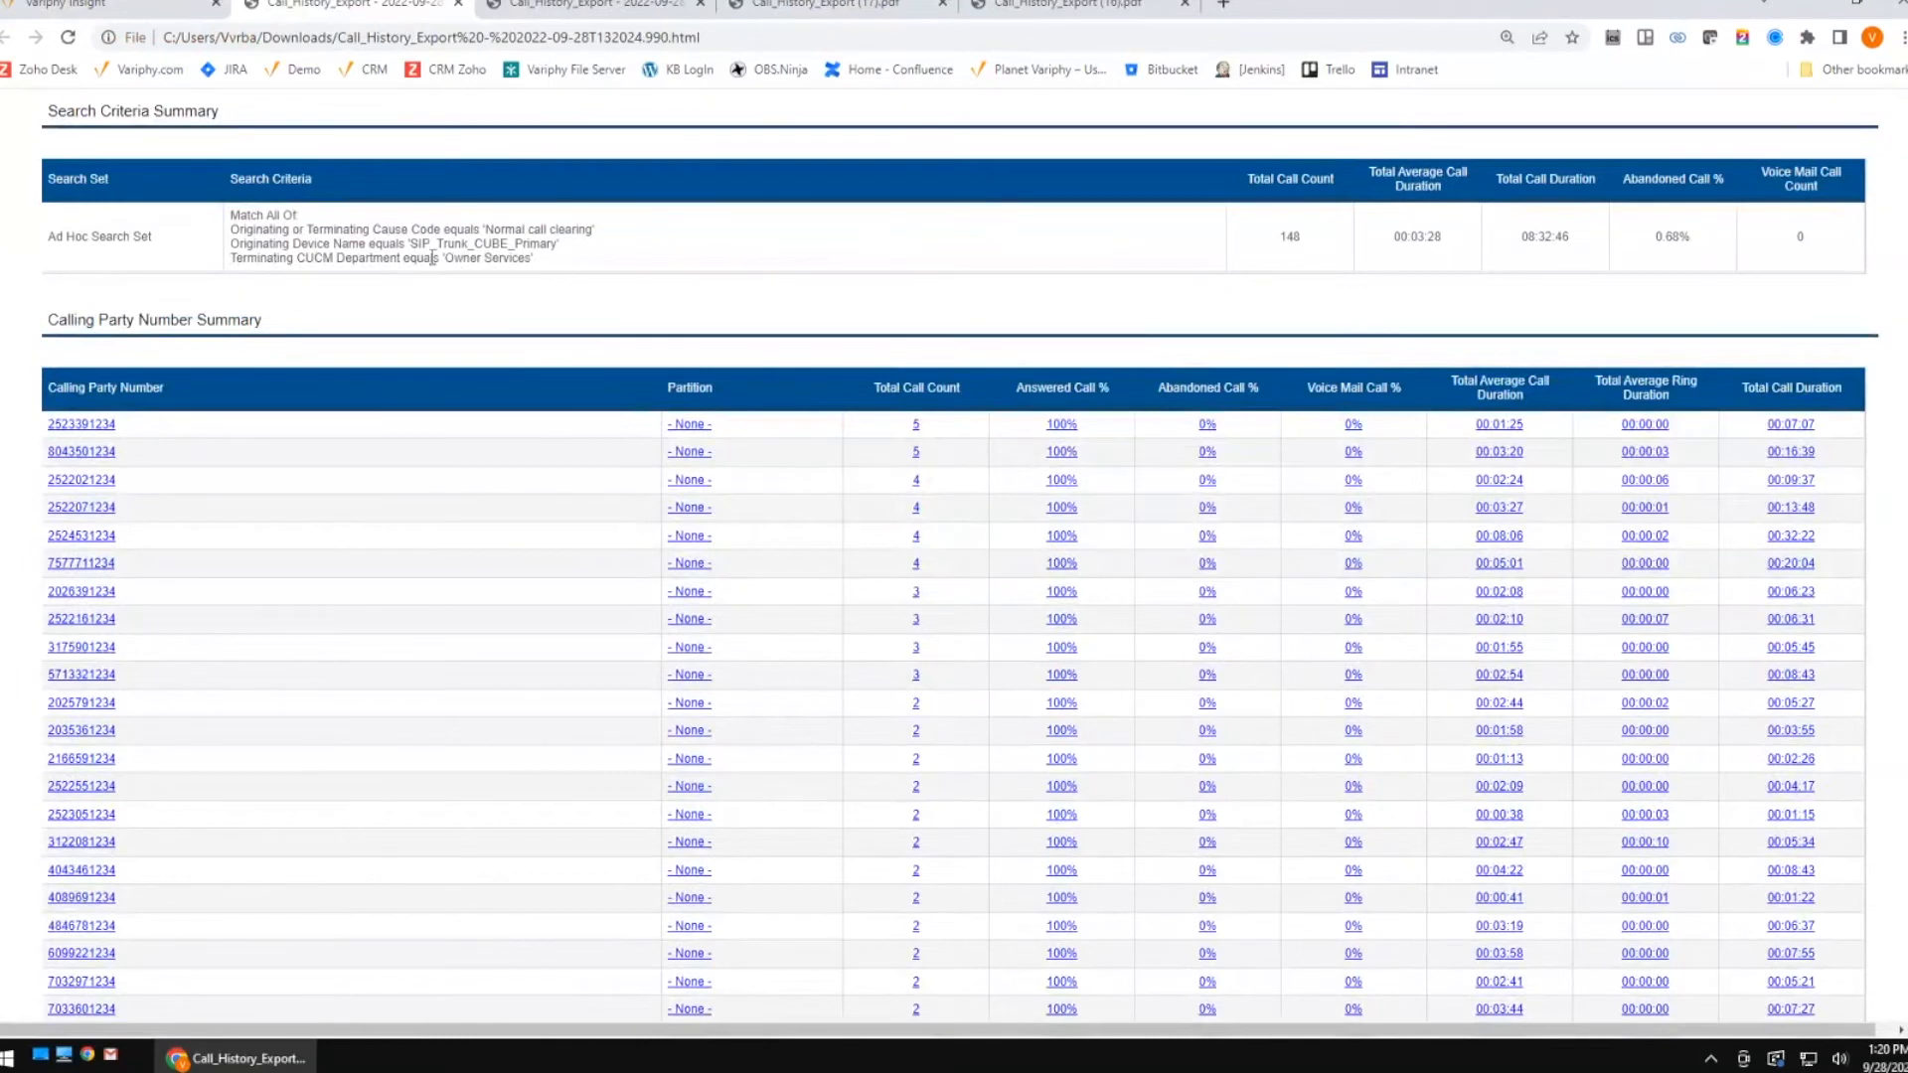
drag(408, 244, 559, 245)
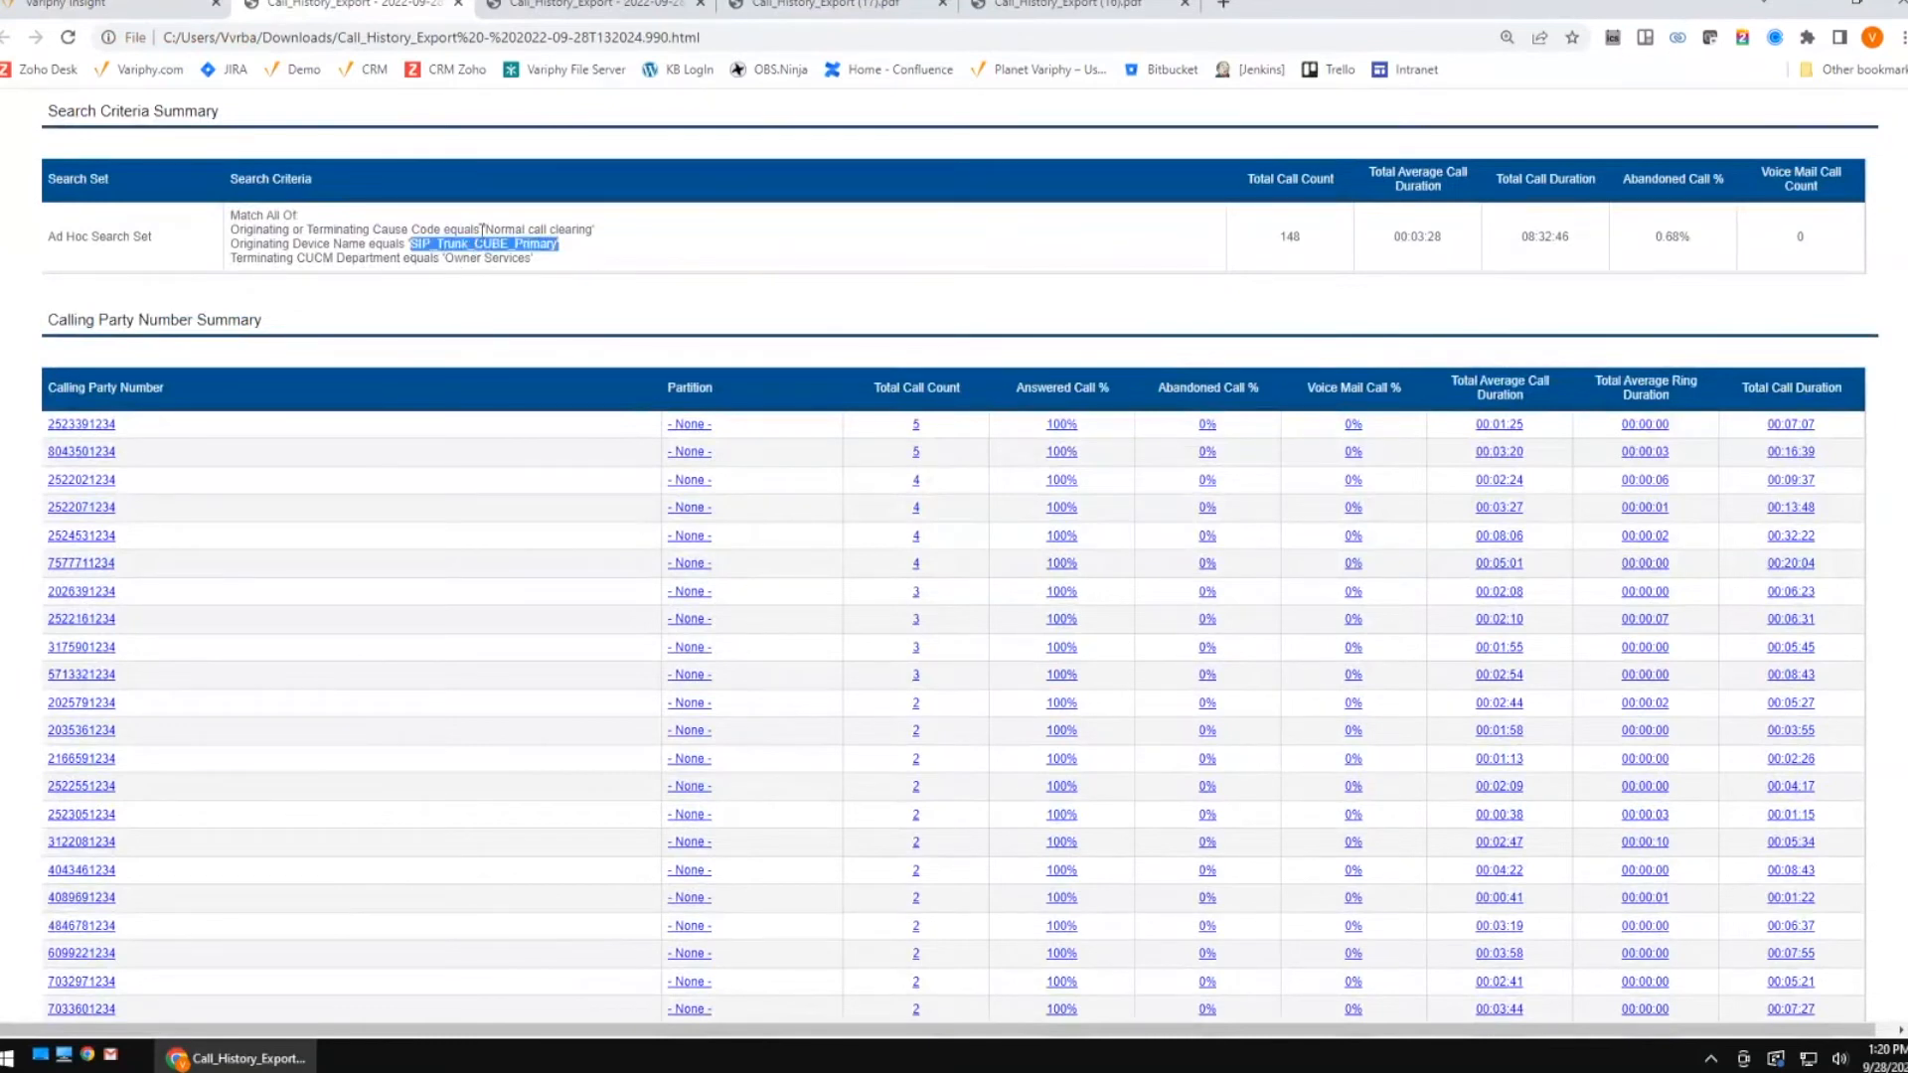
drag(439, 259, 602, 254)
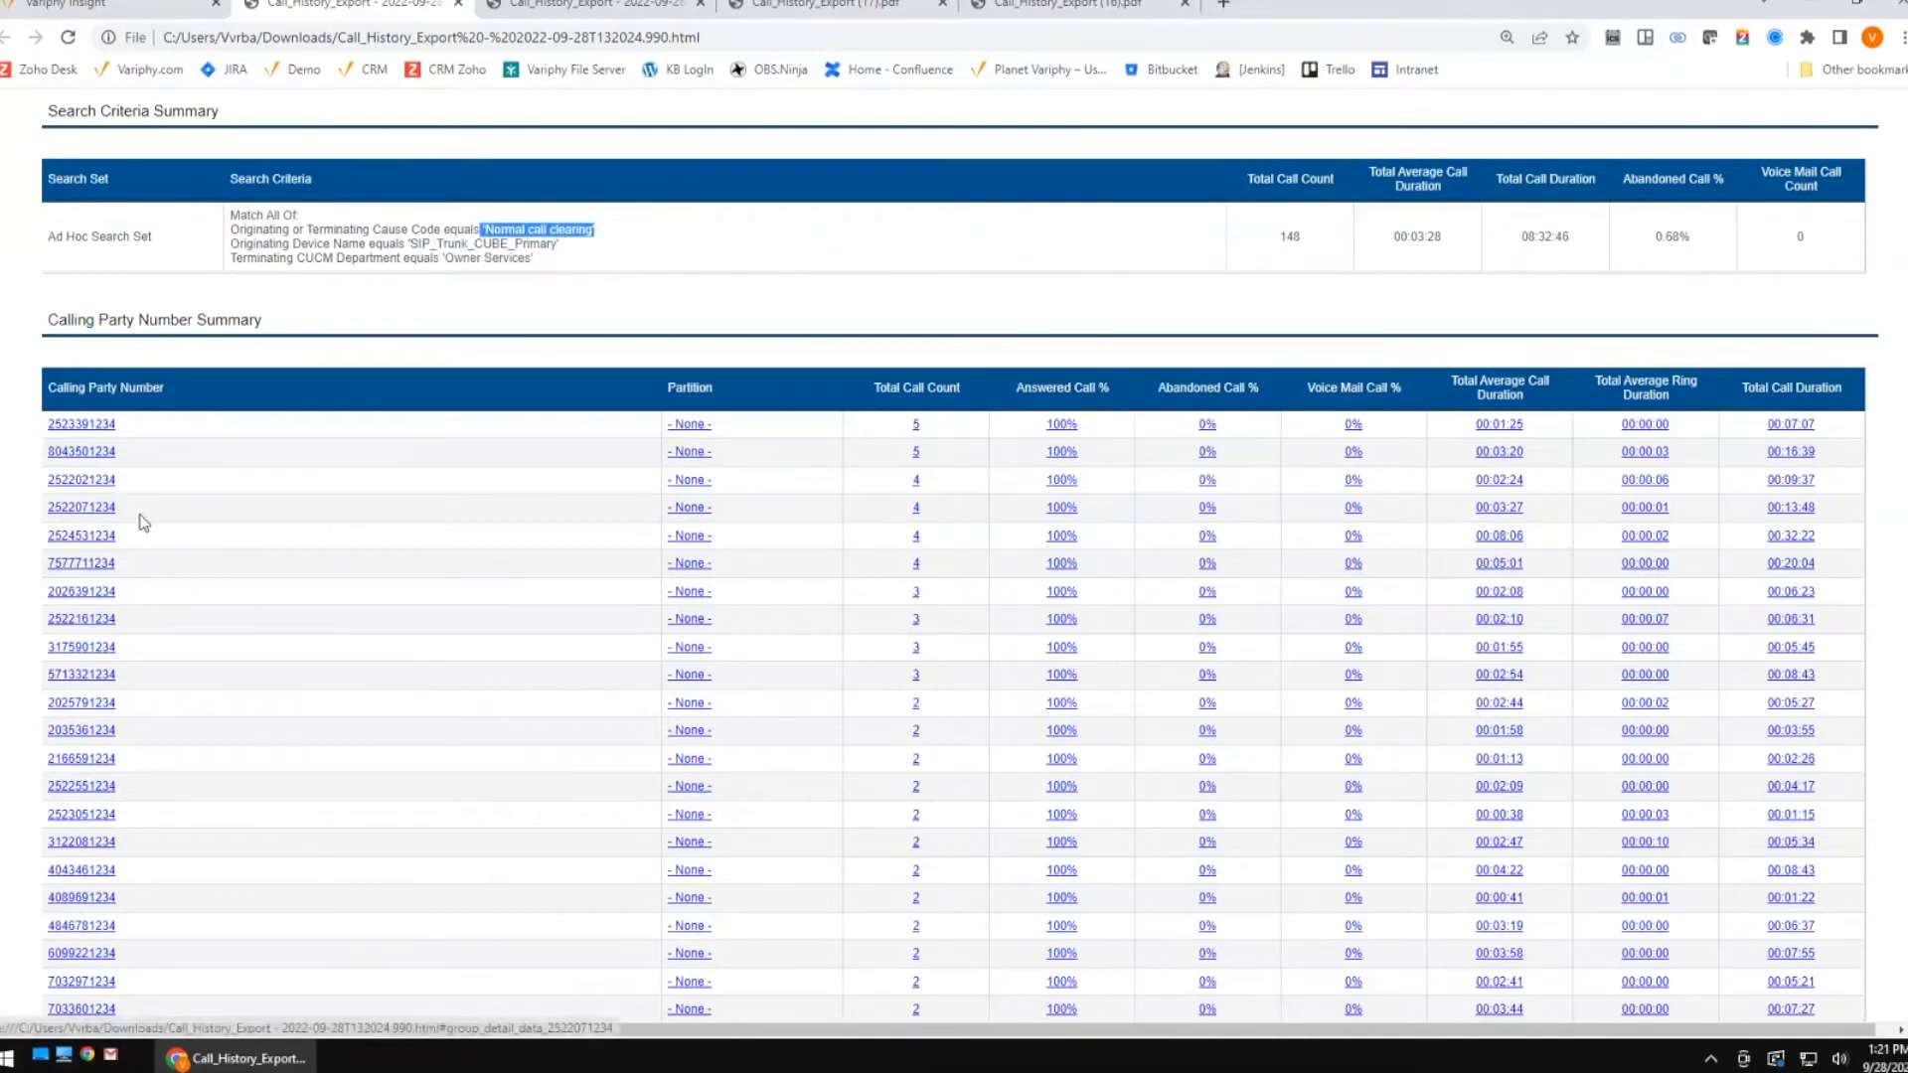
Compare the Calling Party Number Summary of the filtered report with that of the earlier unfiltered report.
scroll(970, 505, down, 1)
scroll(970, 505, down, 3)
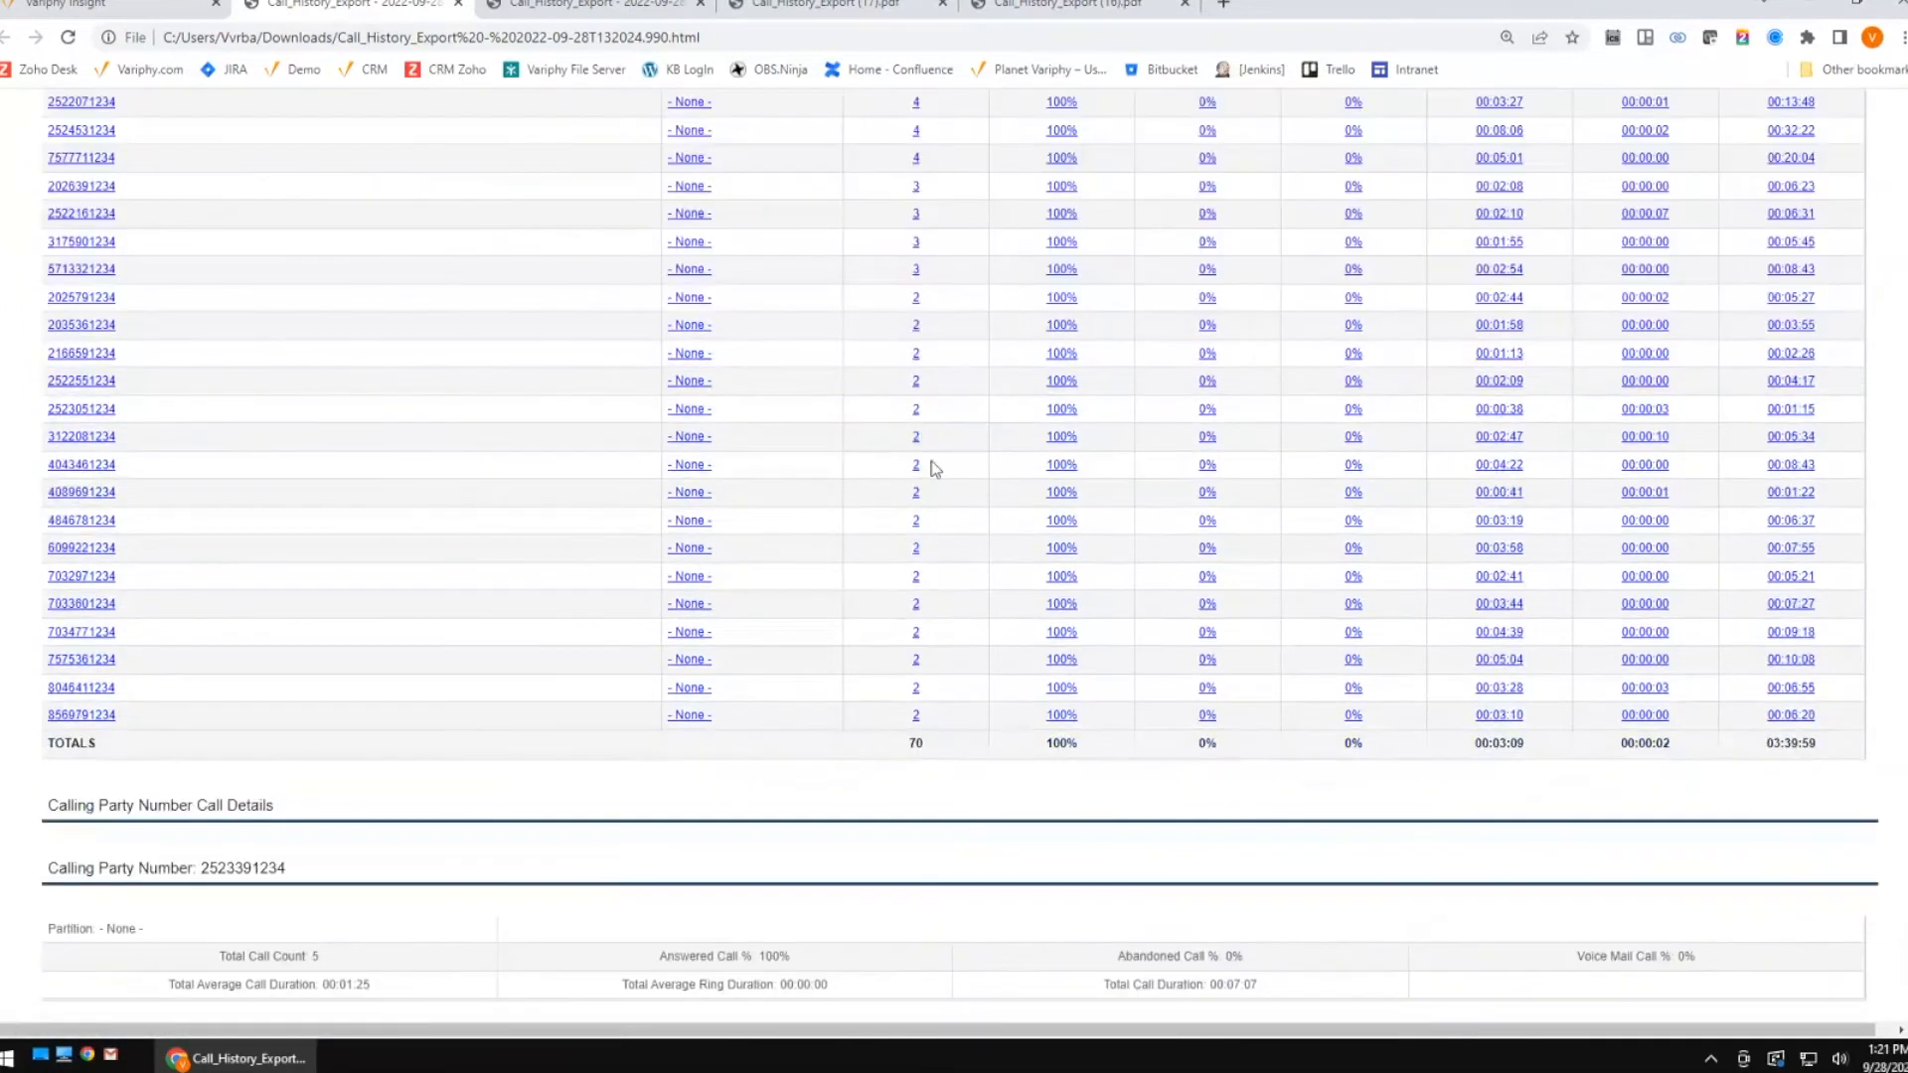
click(586, 5)
scroll(944, 636, up, 2)
scroll(939, 618, up, 5)
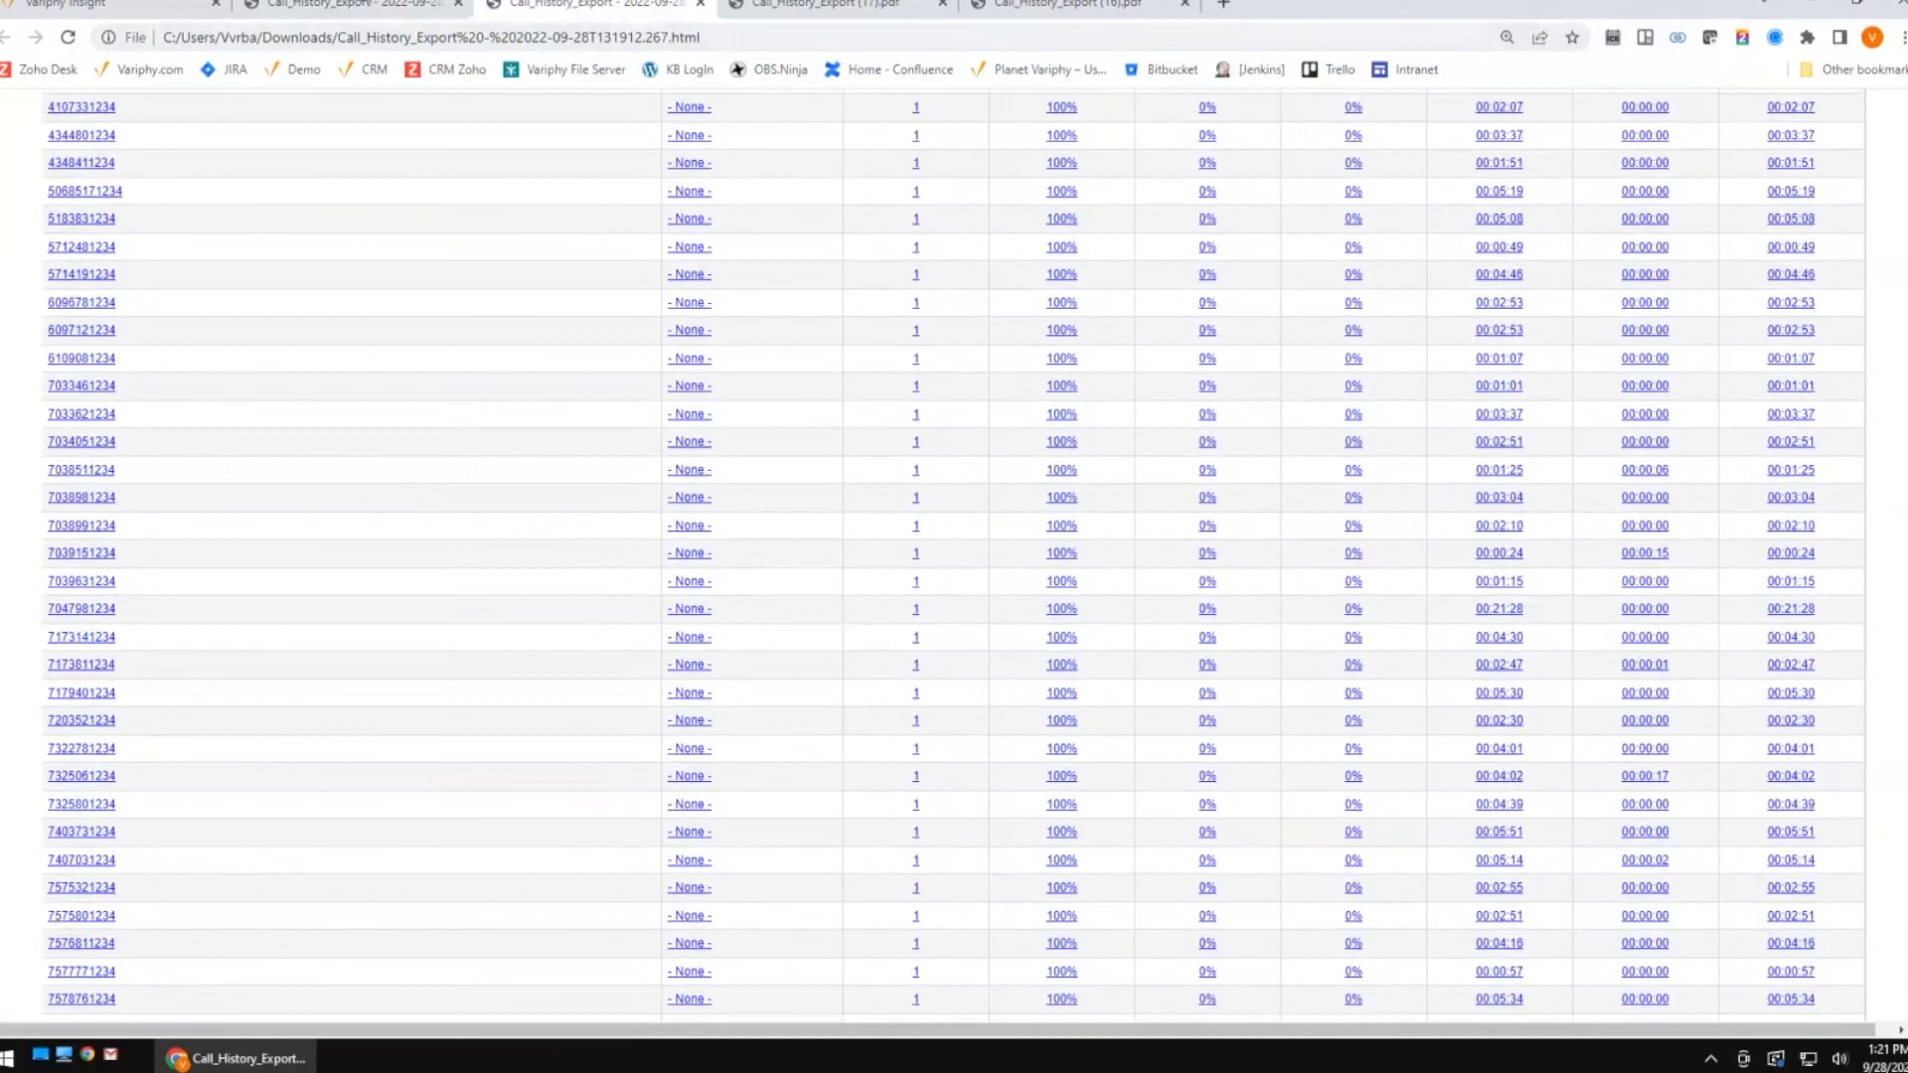
click(348, 5)
scroll(969, 497, up, 2)
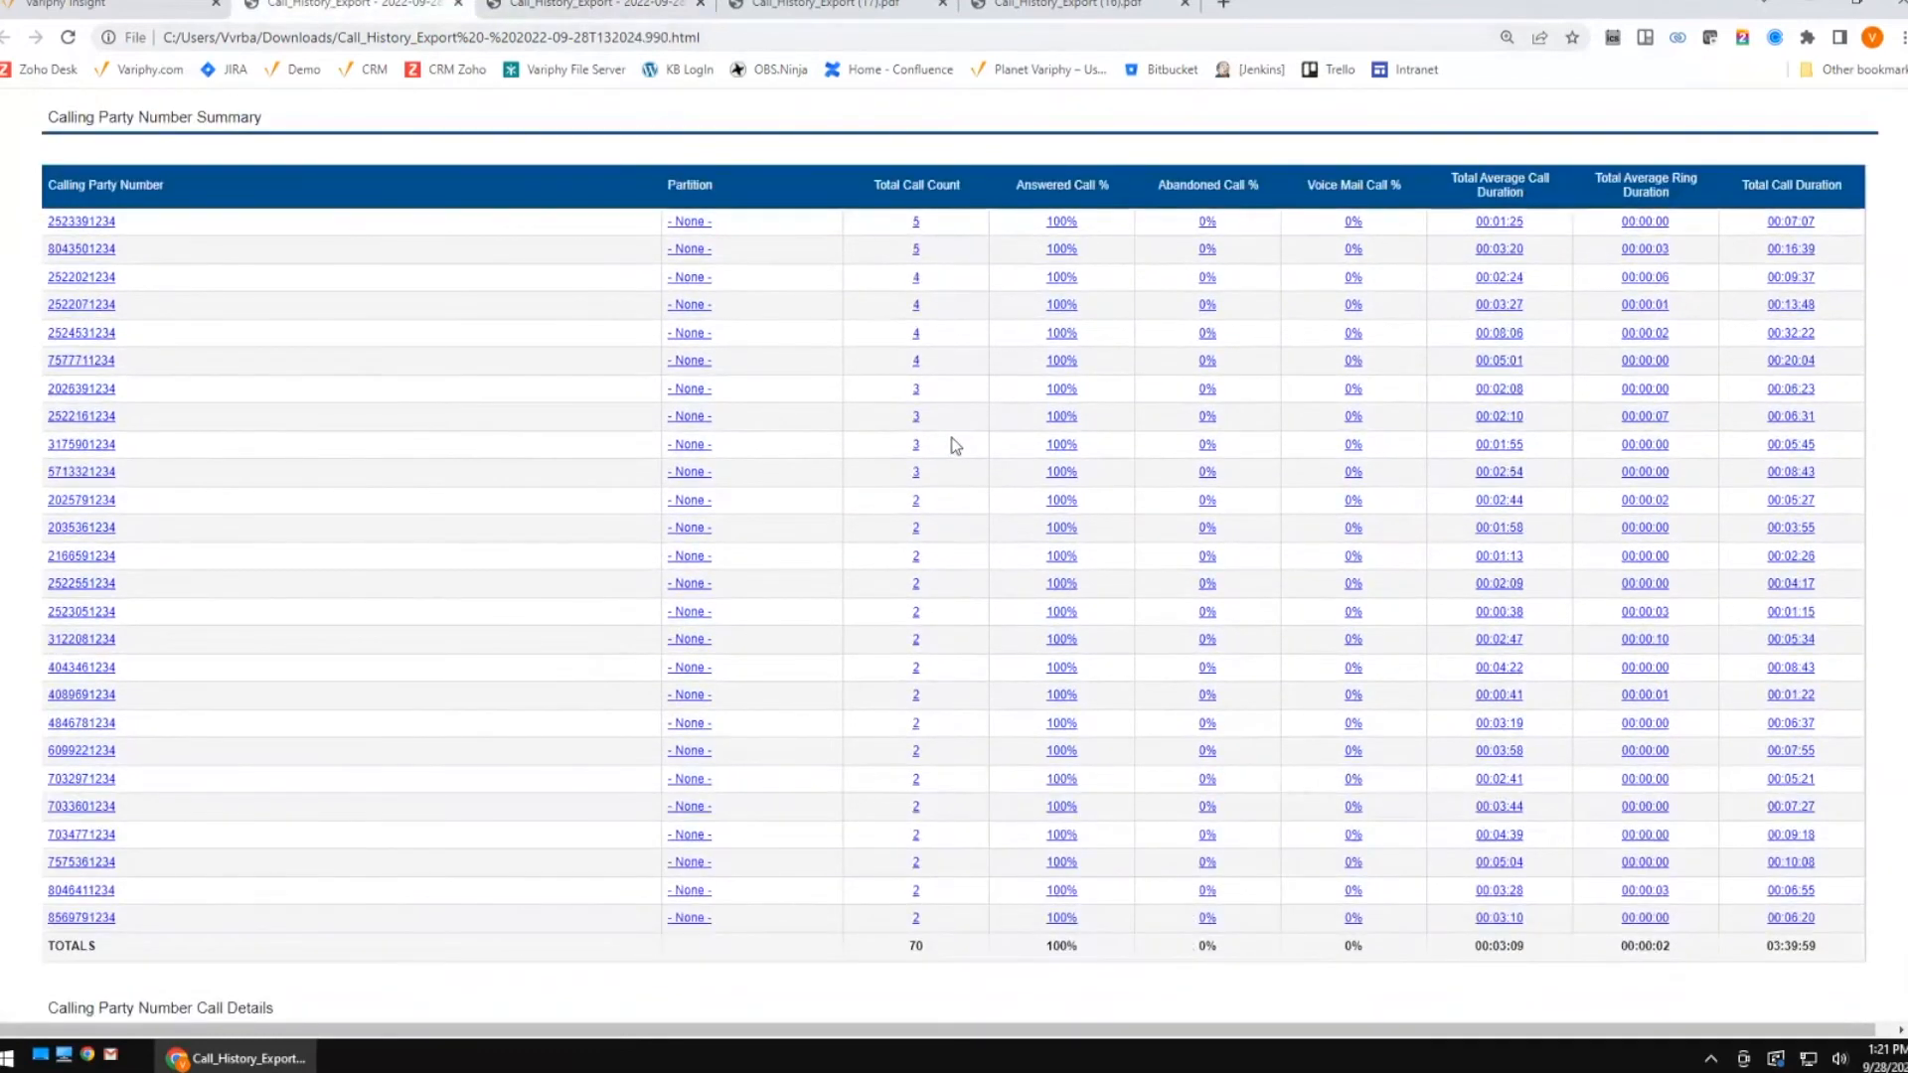
scroll(955, 447, down, 3)
scroll(955, 449, up, 2)
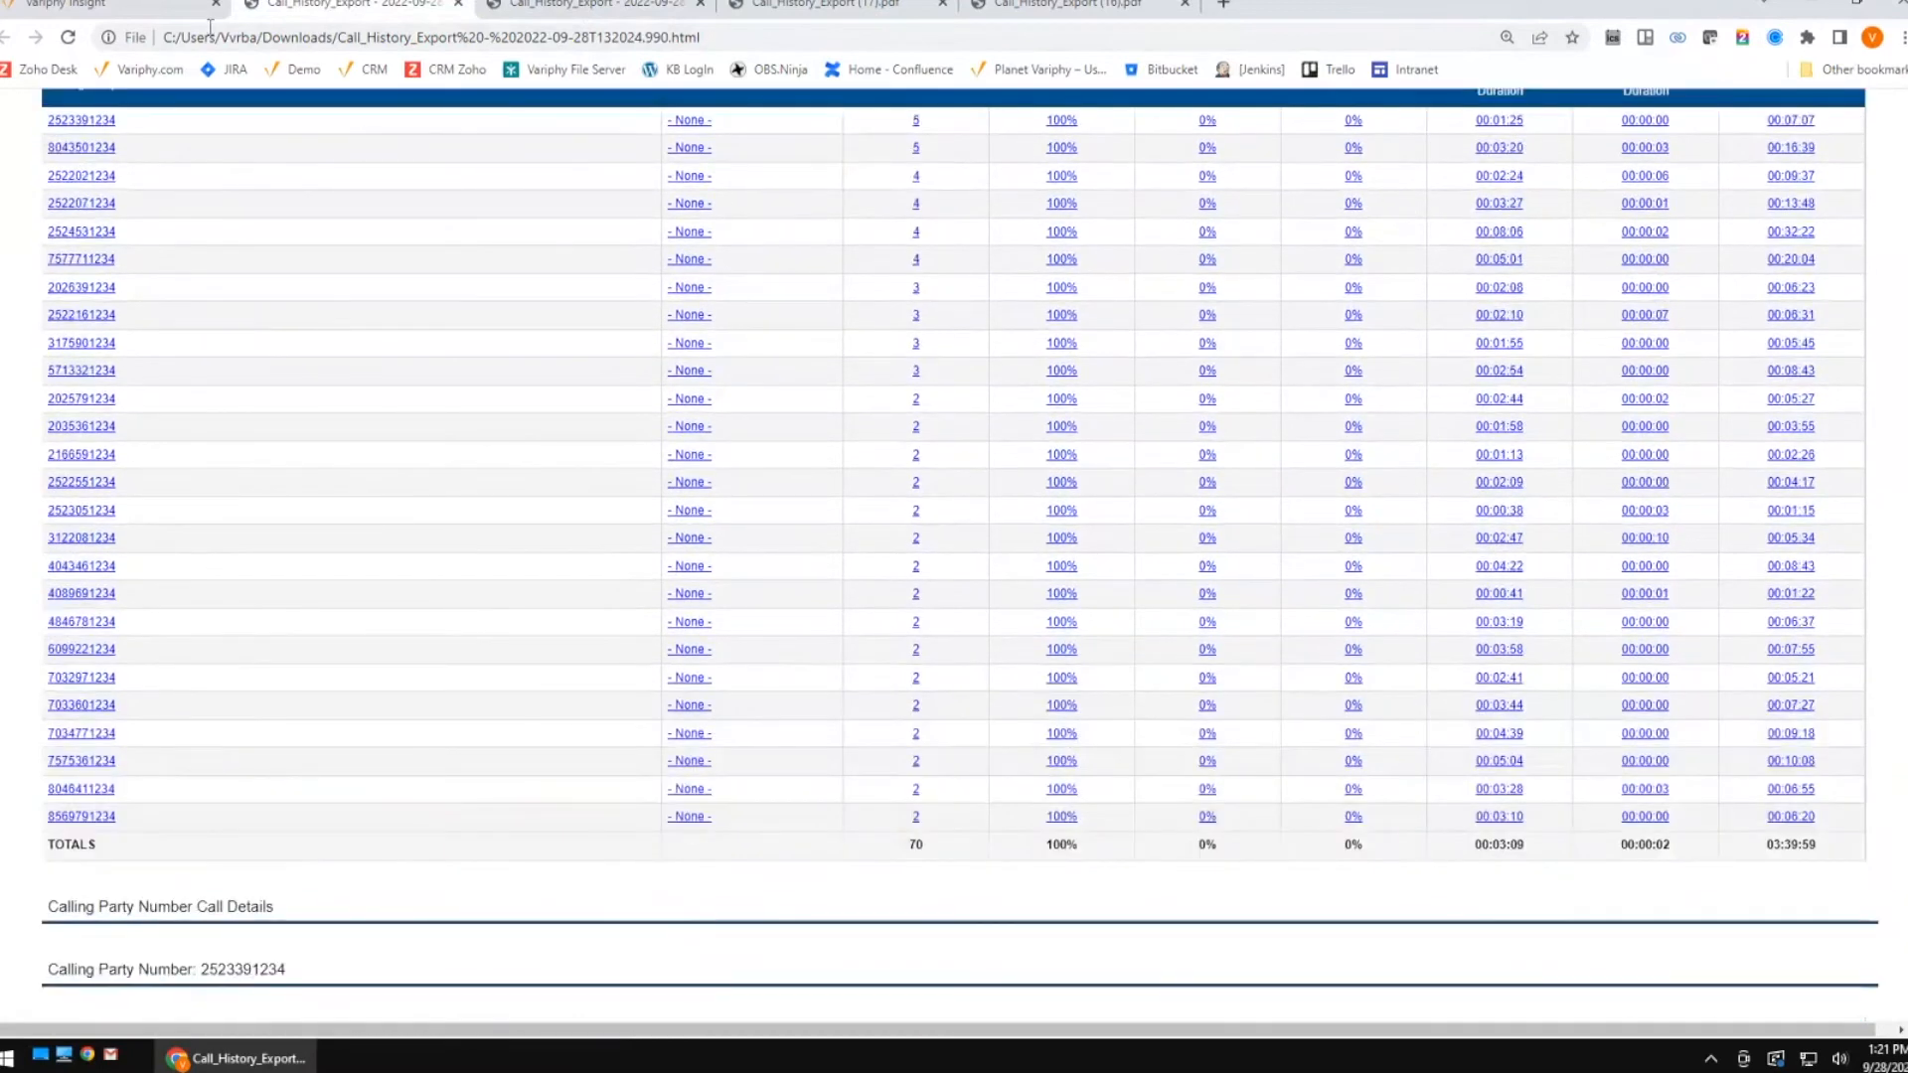
scroll(639, 405, up, 2)
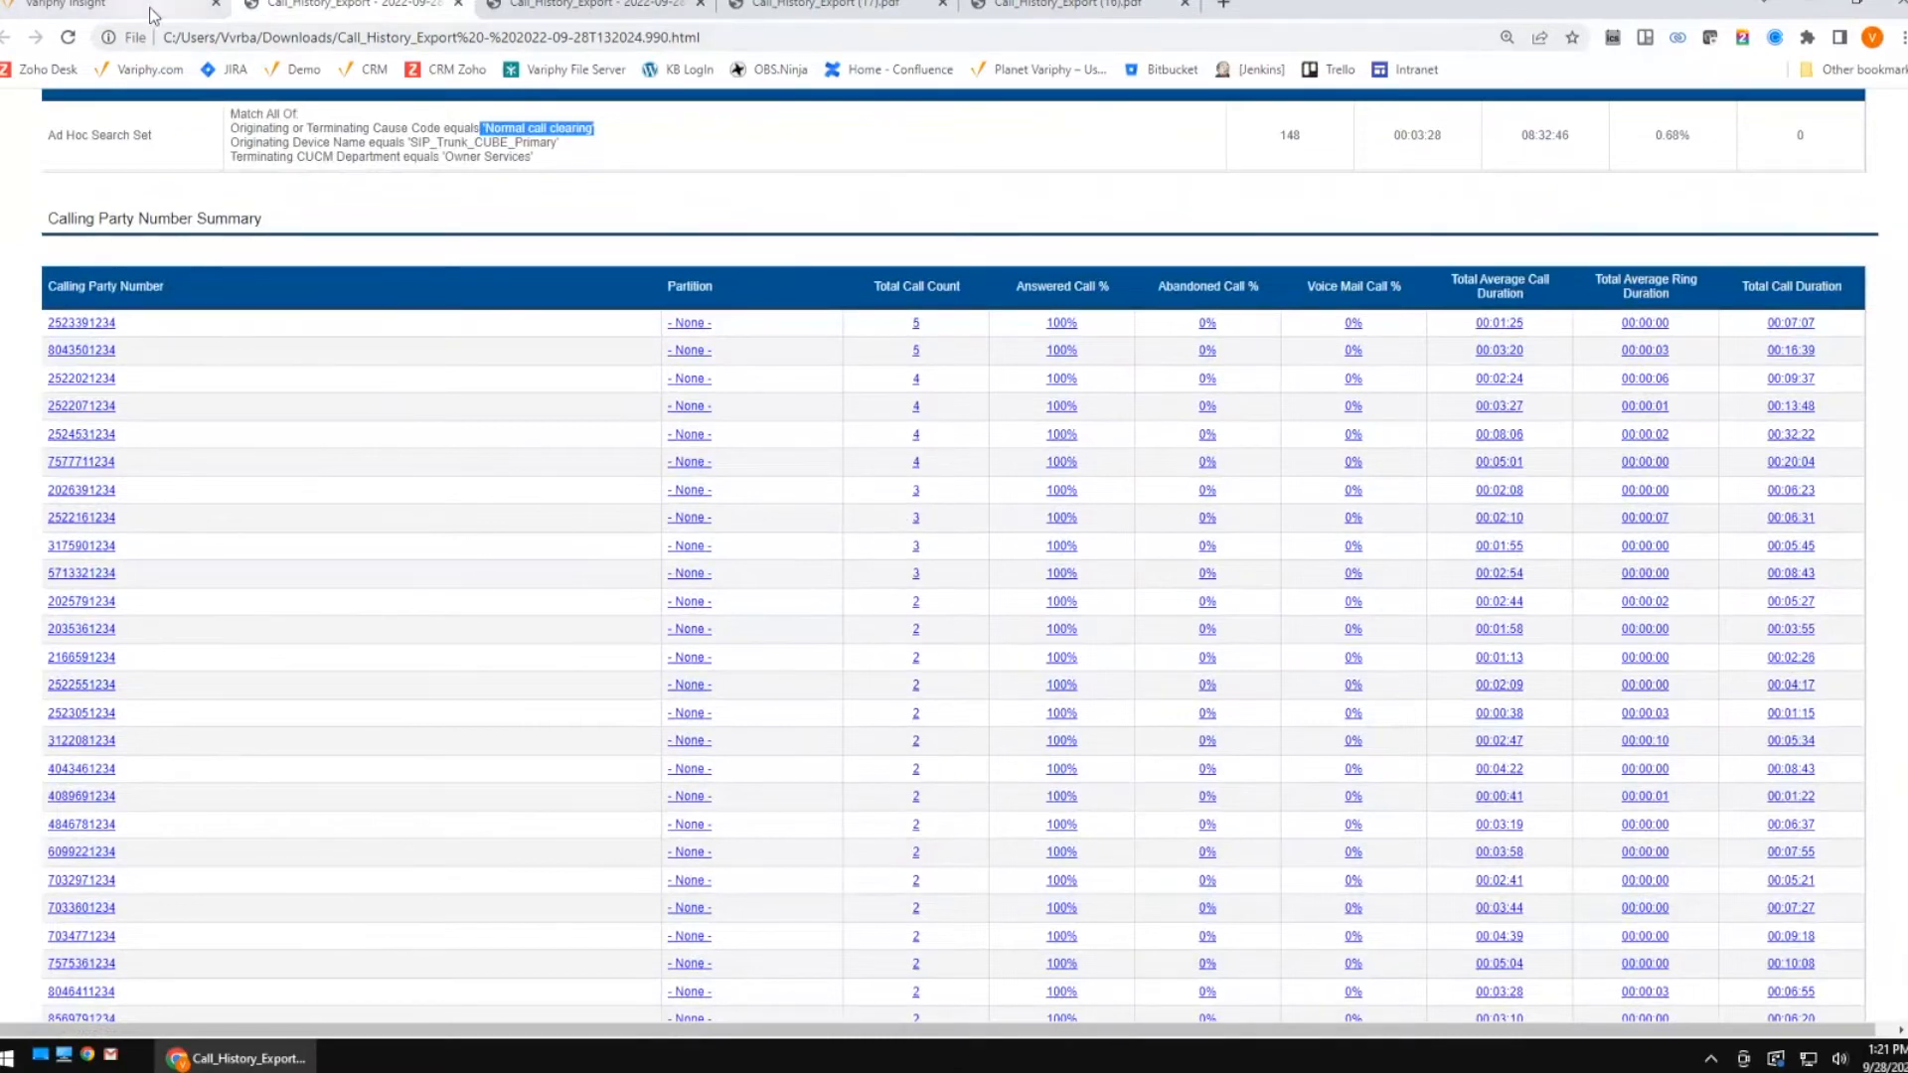
Start another export of the search results and bring up its Grouping Statistics & Scenarios options.
mouse_move(154, 12)
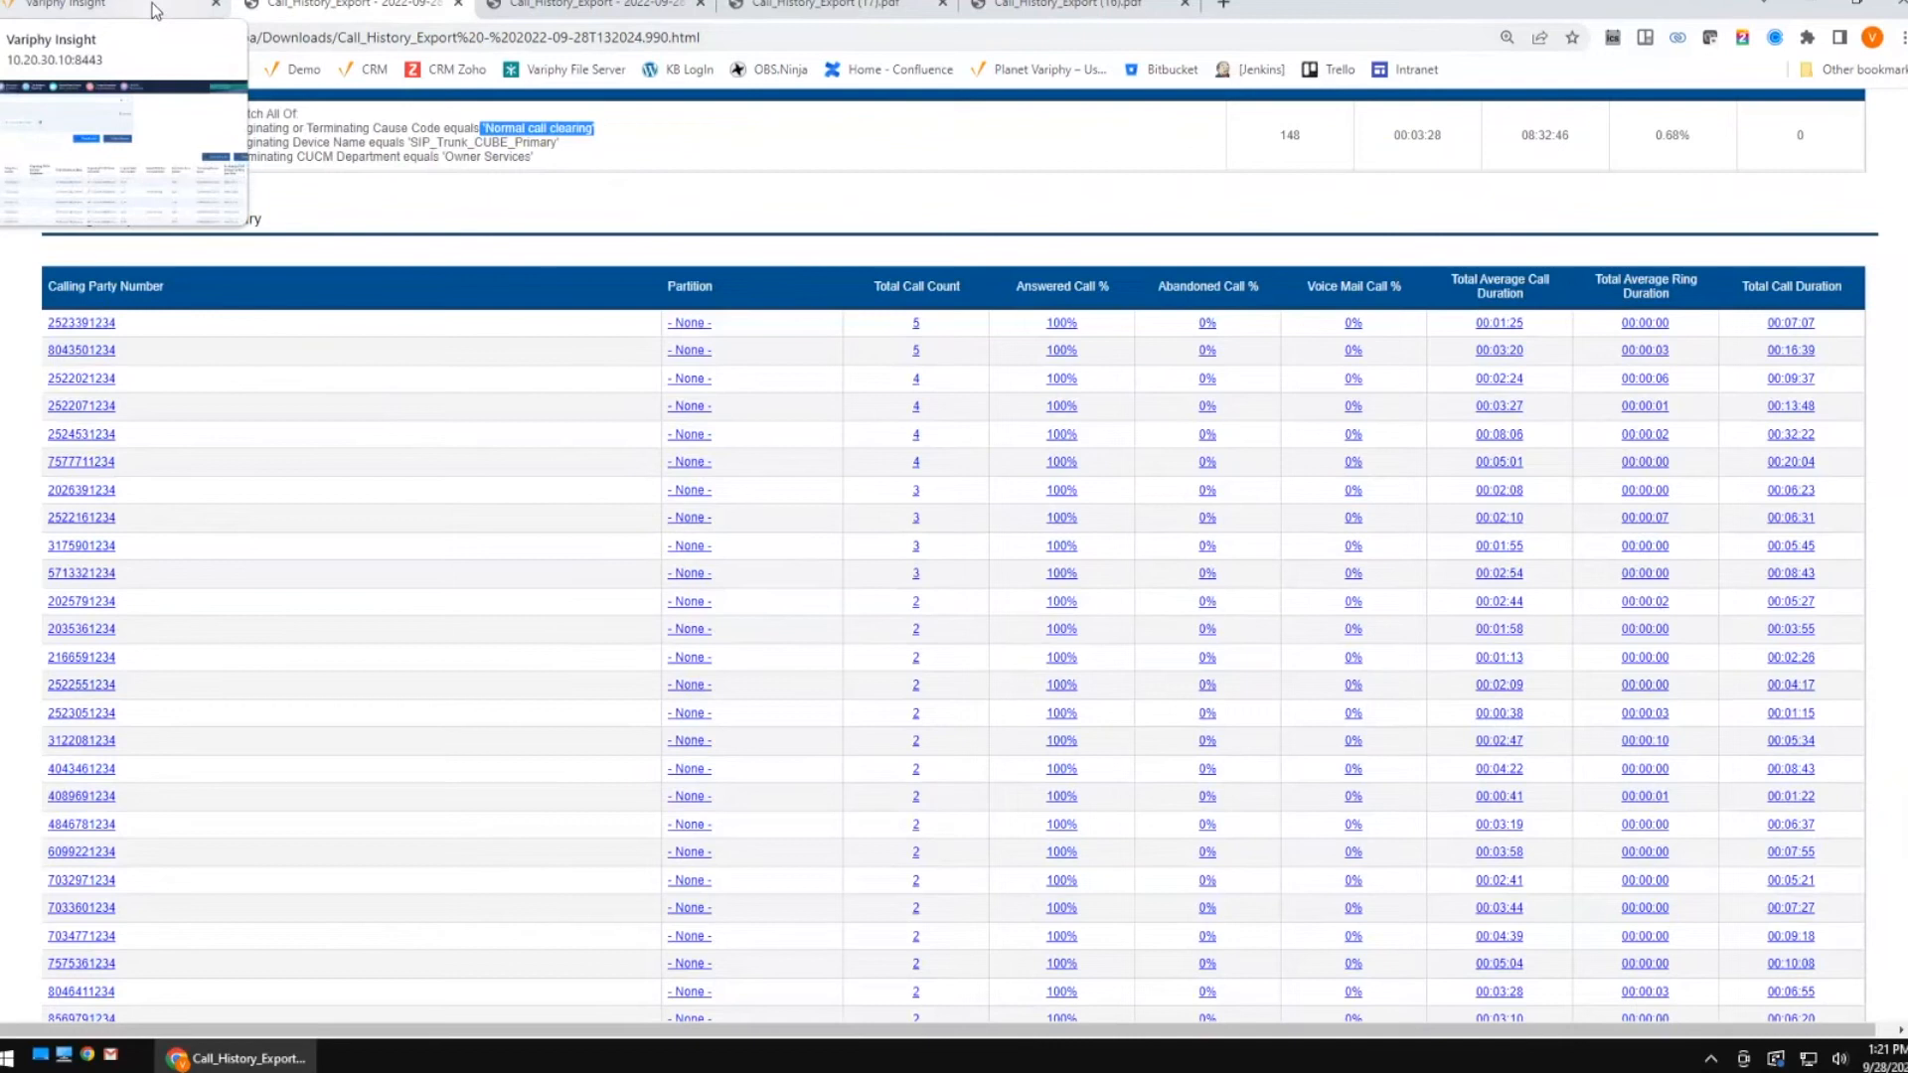
click(154, 12)
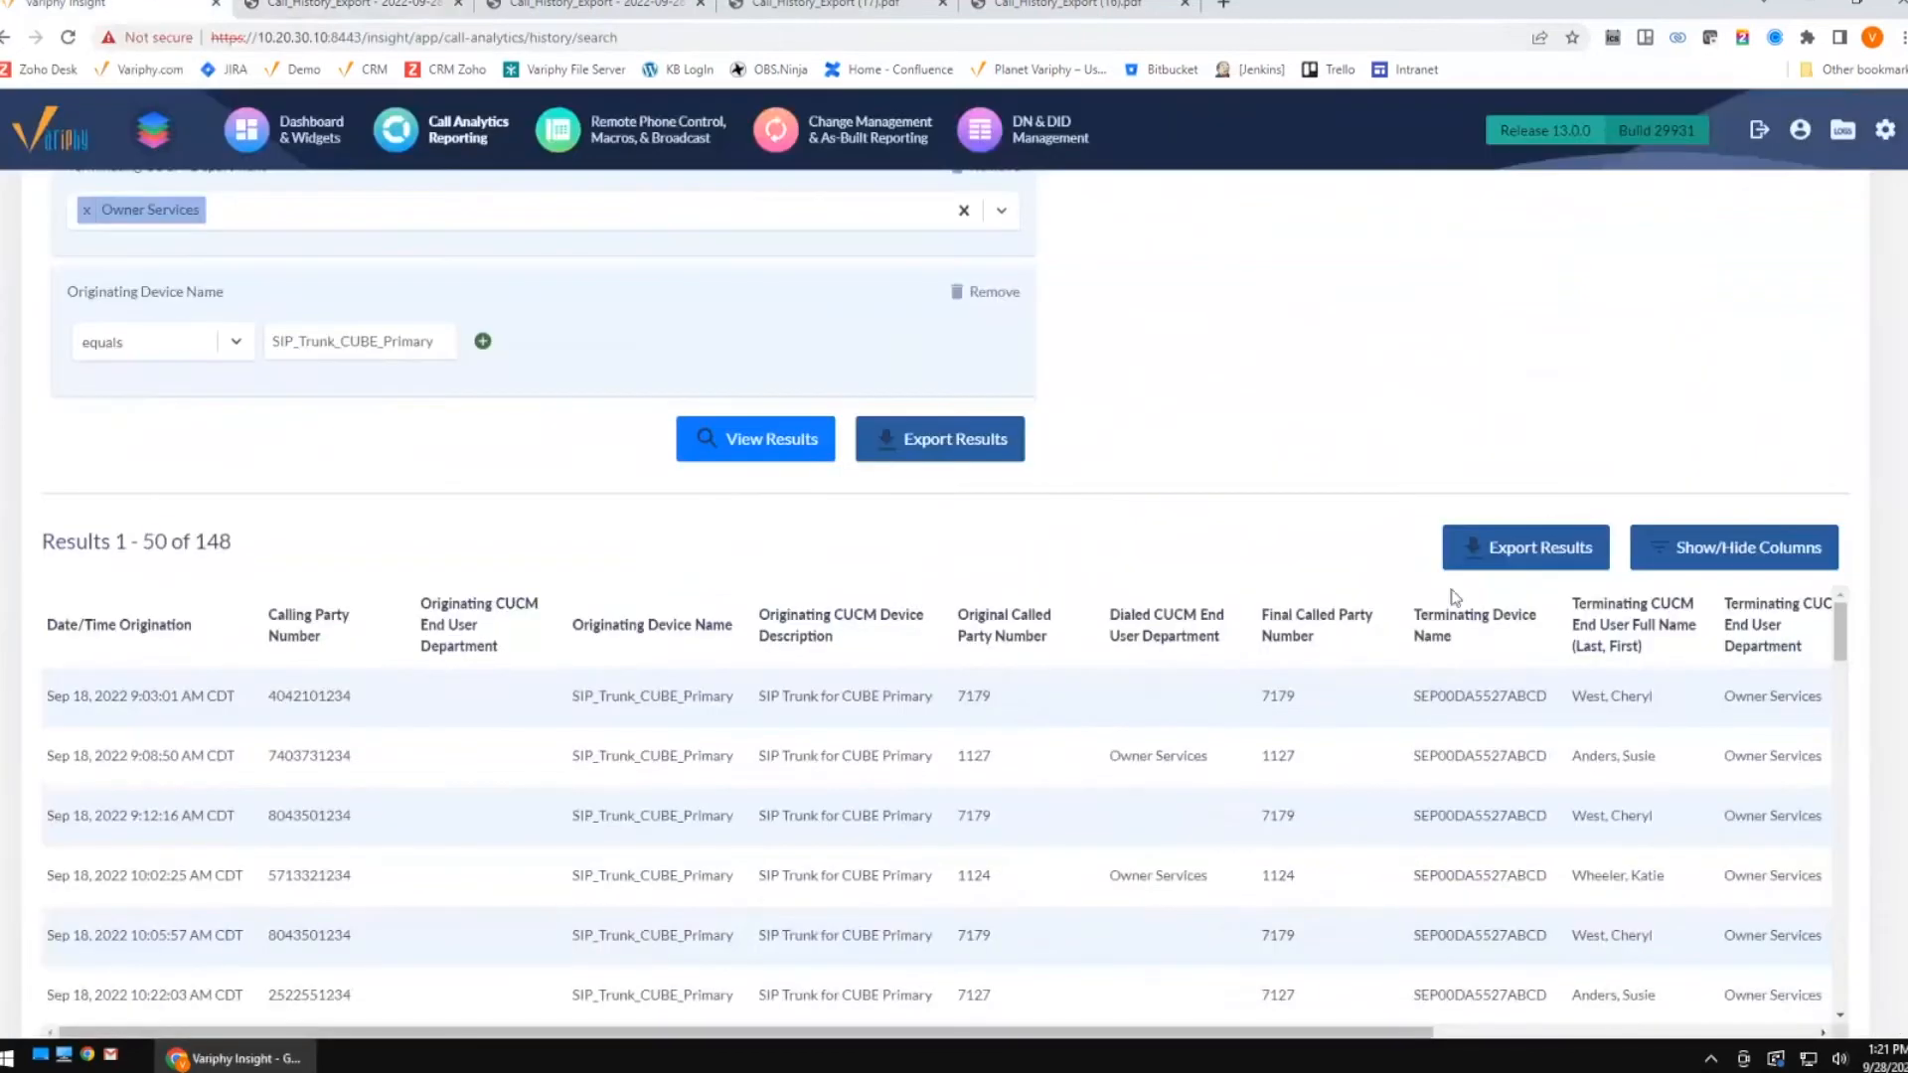
click(1520, 548)
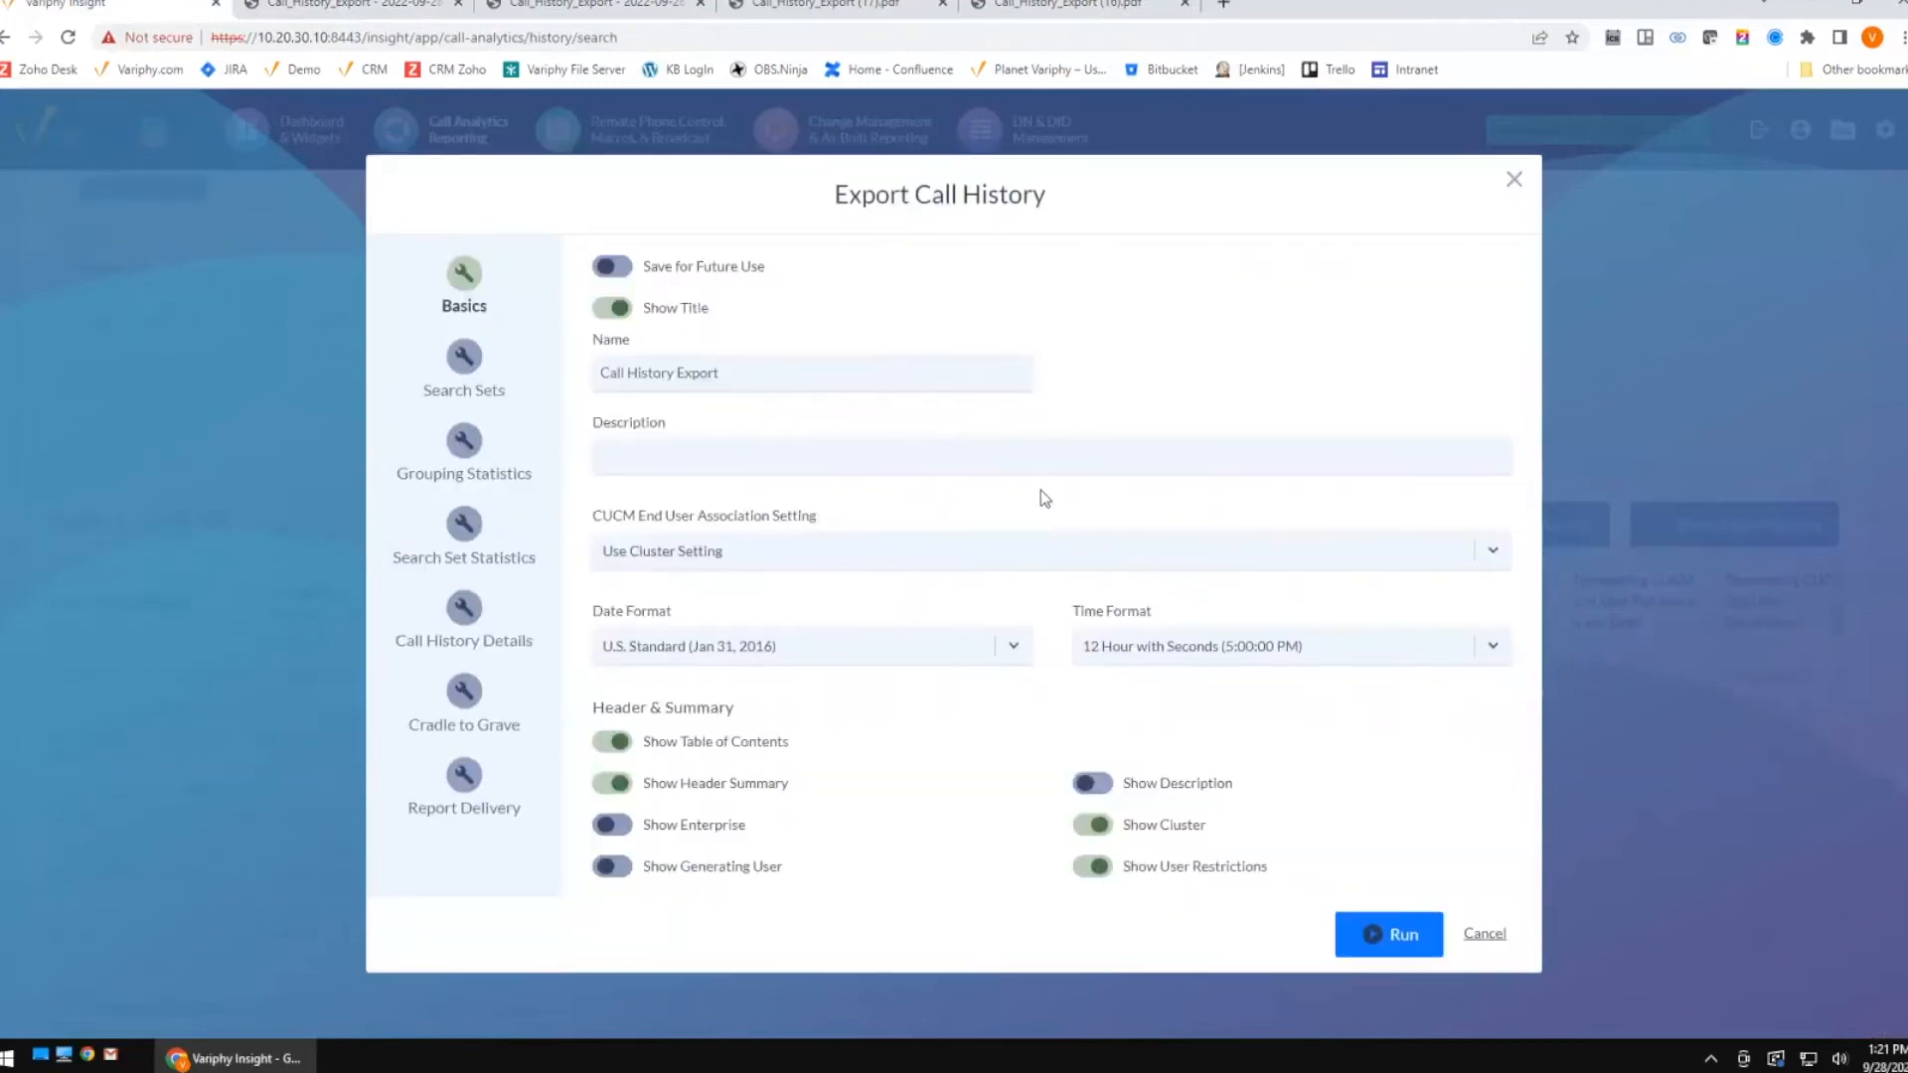
click(460, 442)
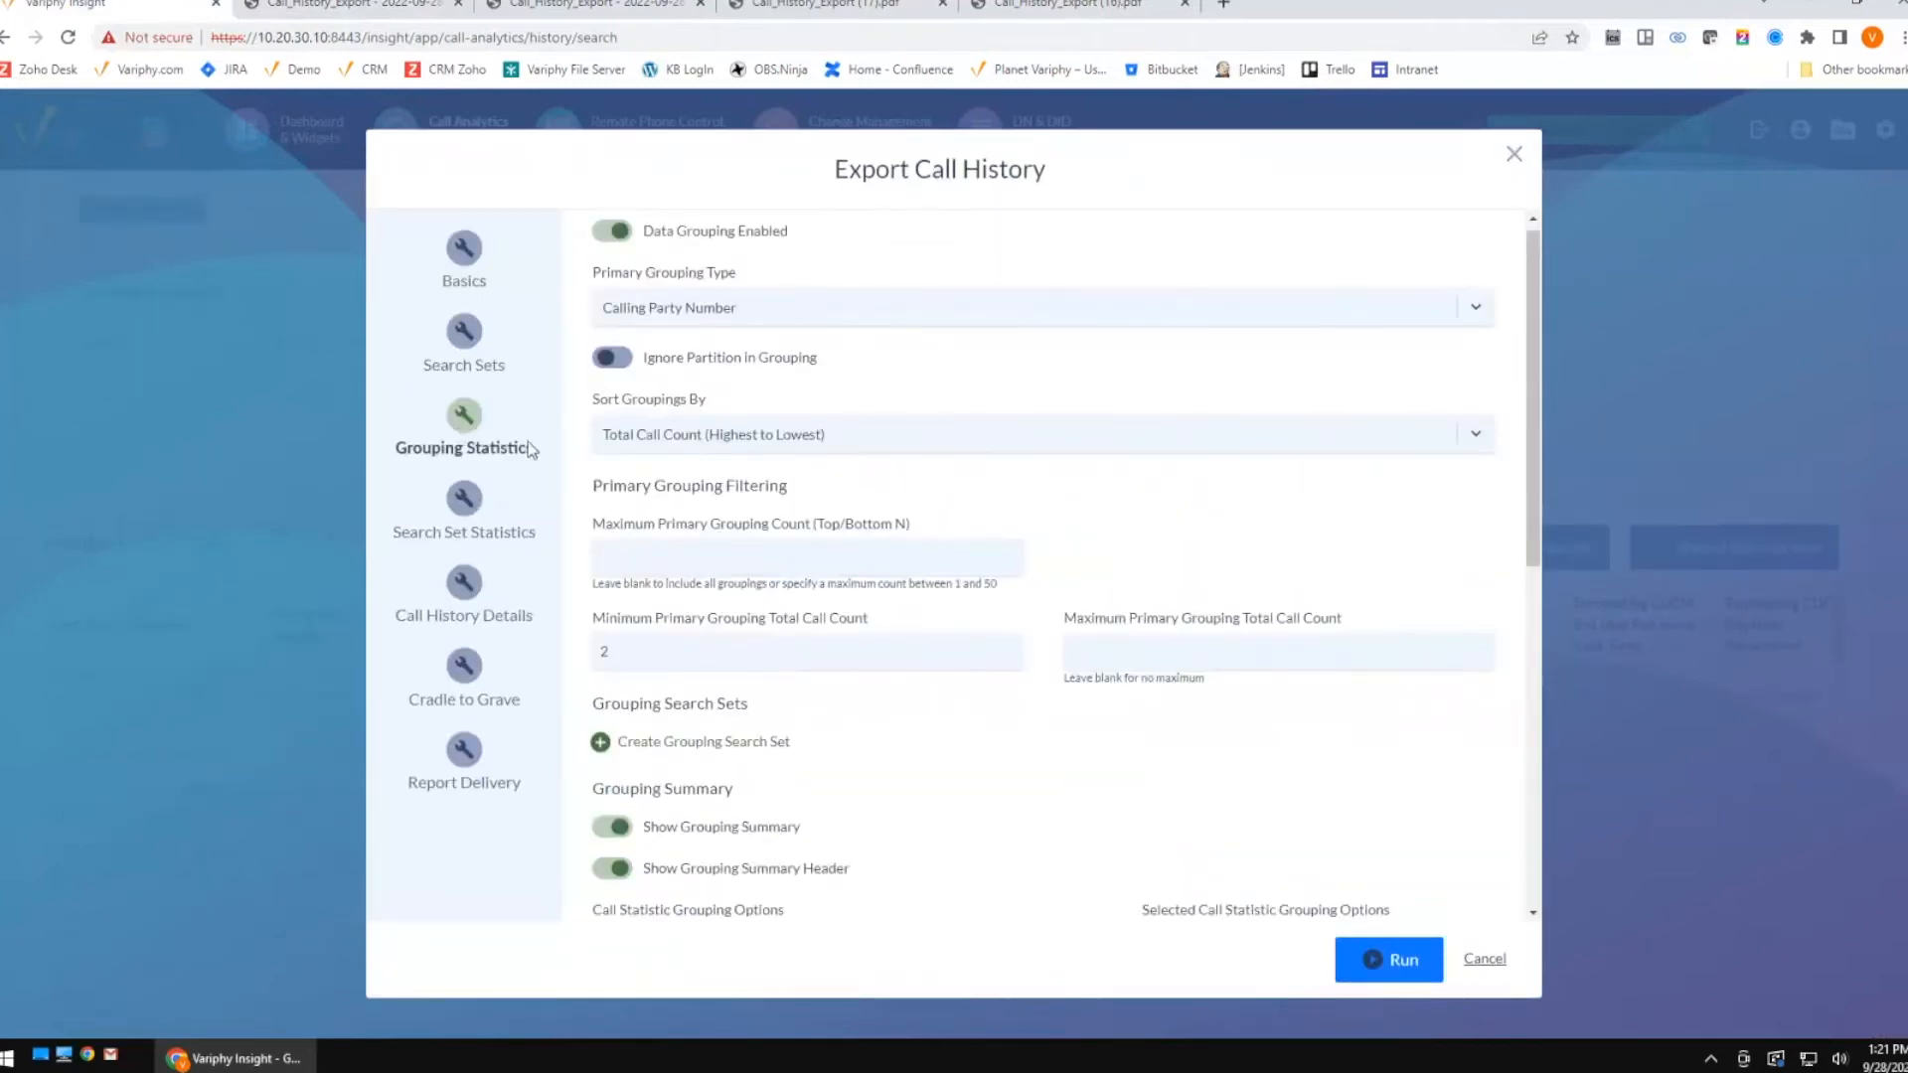
scroll(1013, 526, down, 5)
scroll(1053, 589, down, 2)
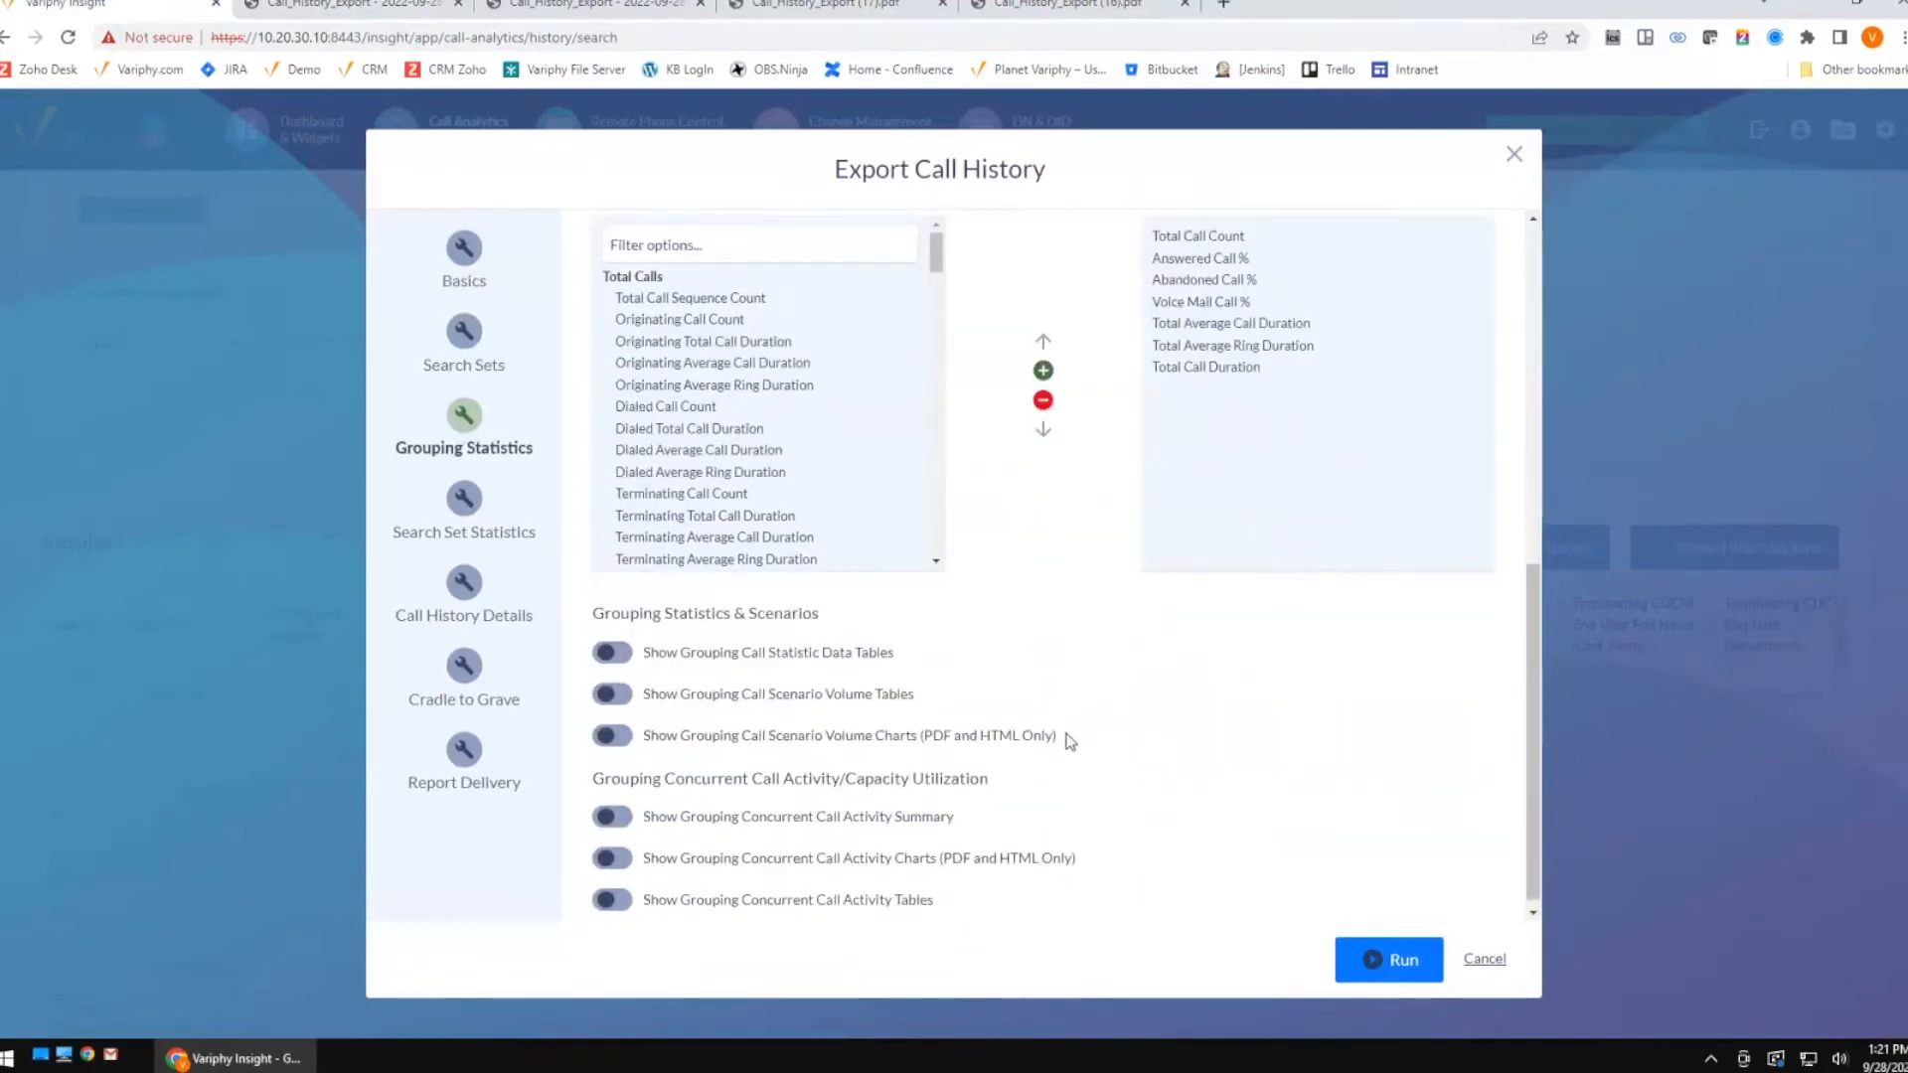
Enable Show Grouping Call Scenario Volume Charts for the export.
drag(1059, 738, 648, 656)
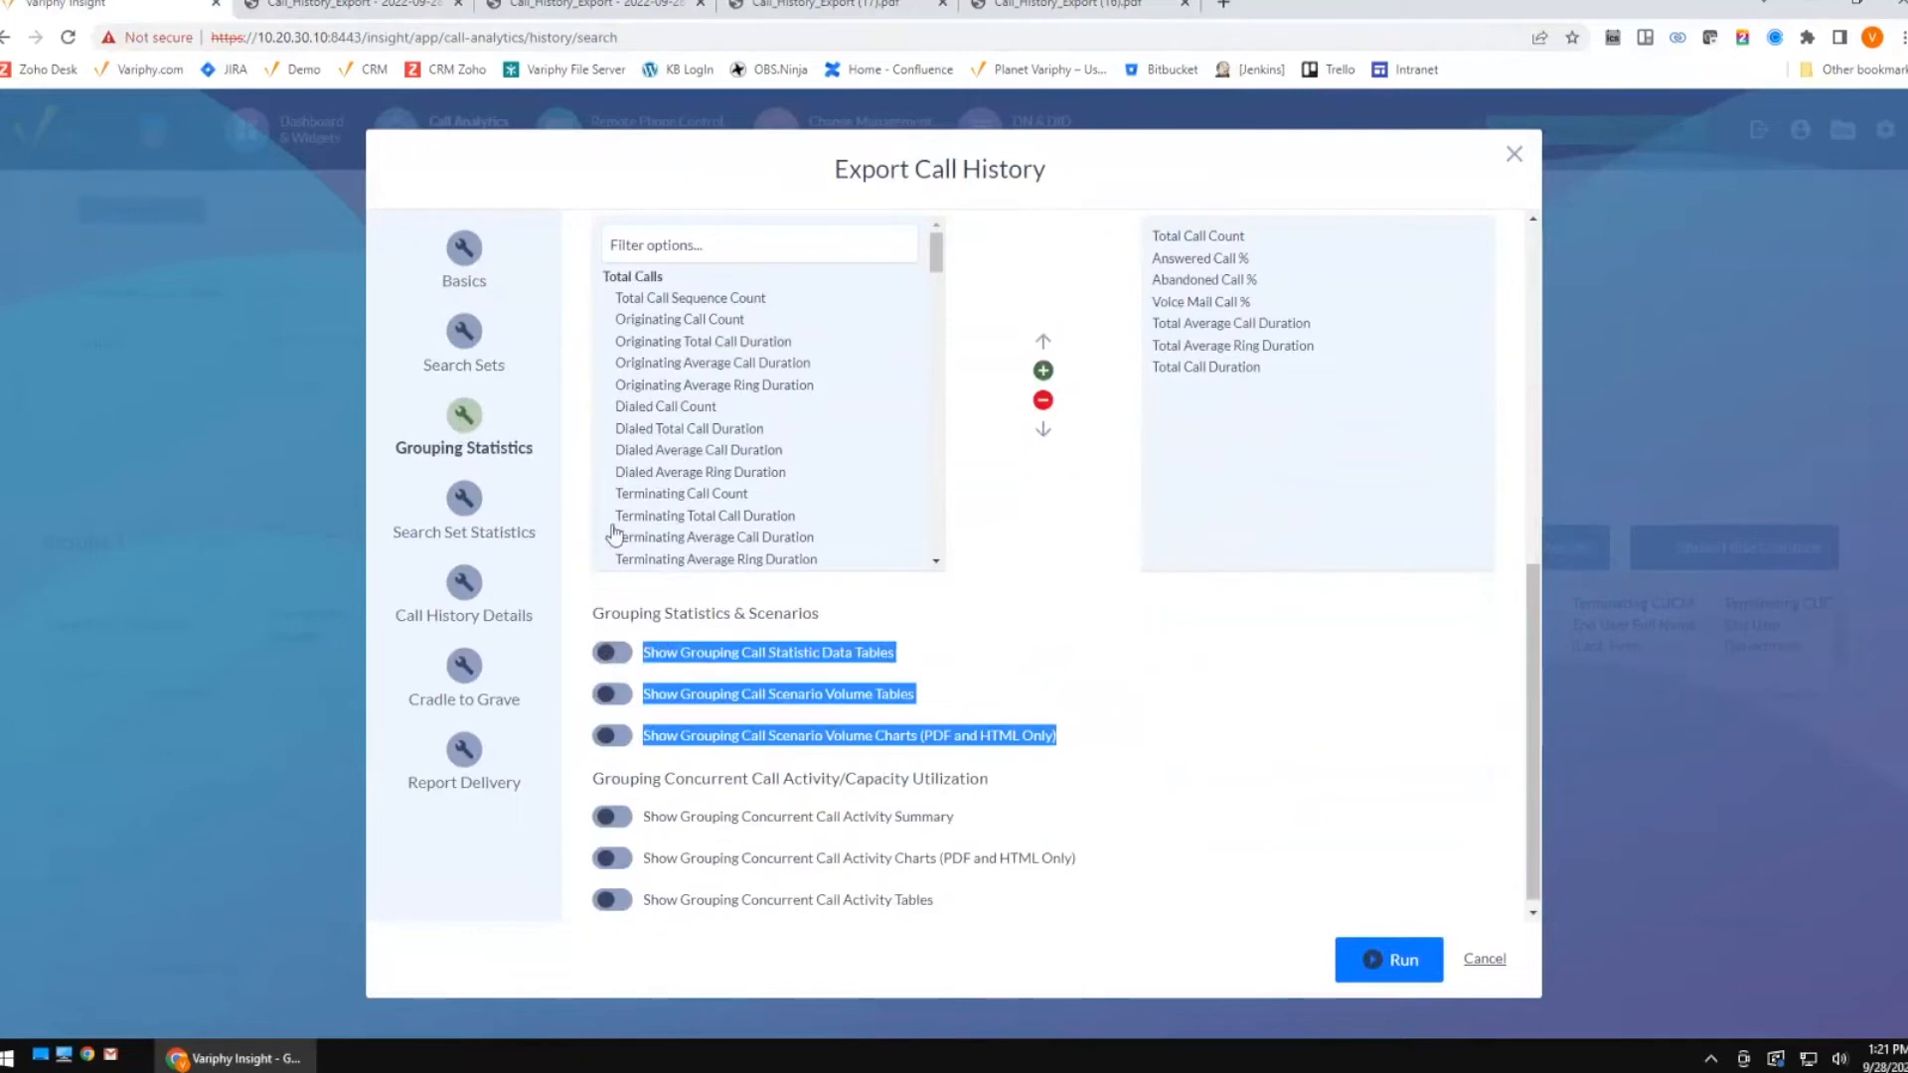
click(1223, 699)
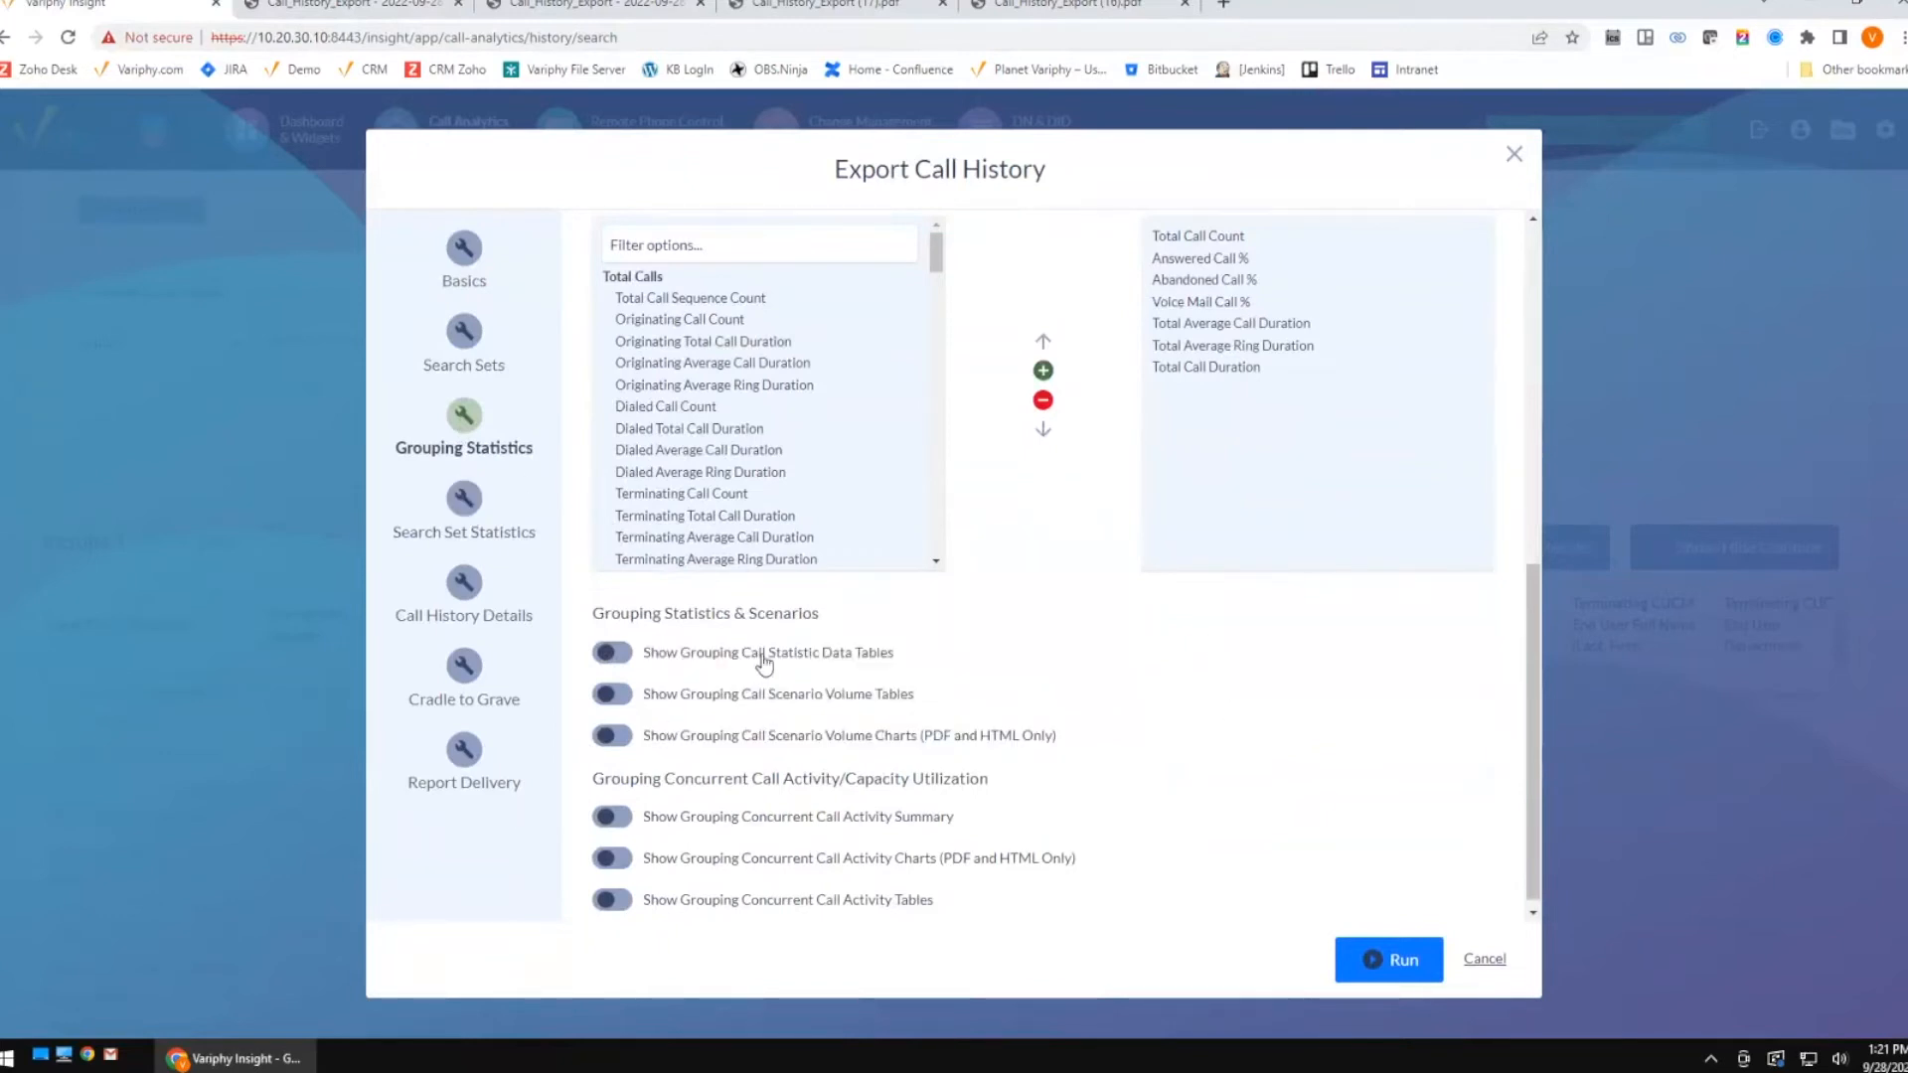
click(614, 737)
scroll(1085, 669, down, 1)
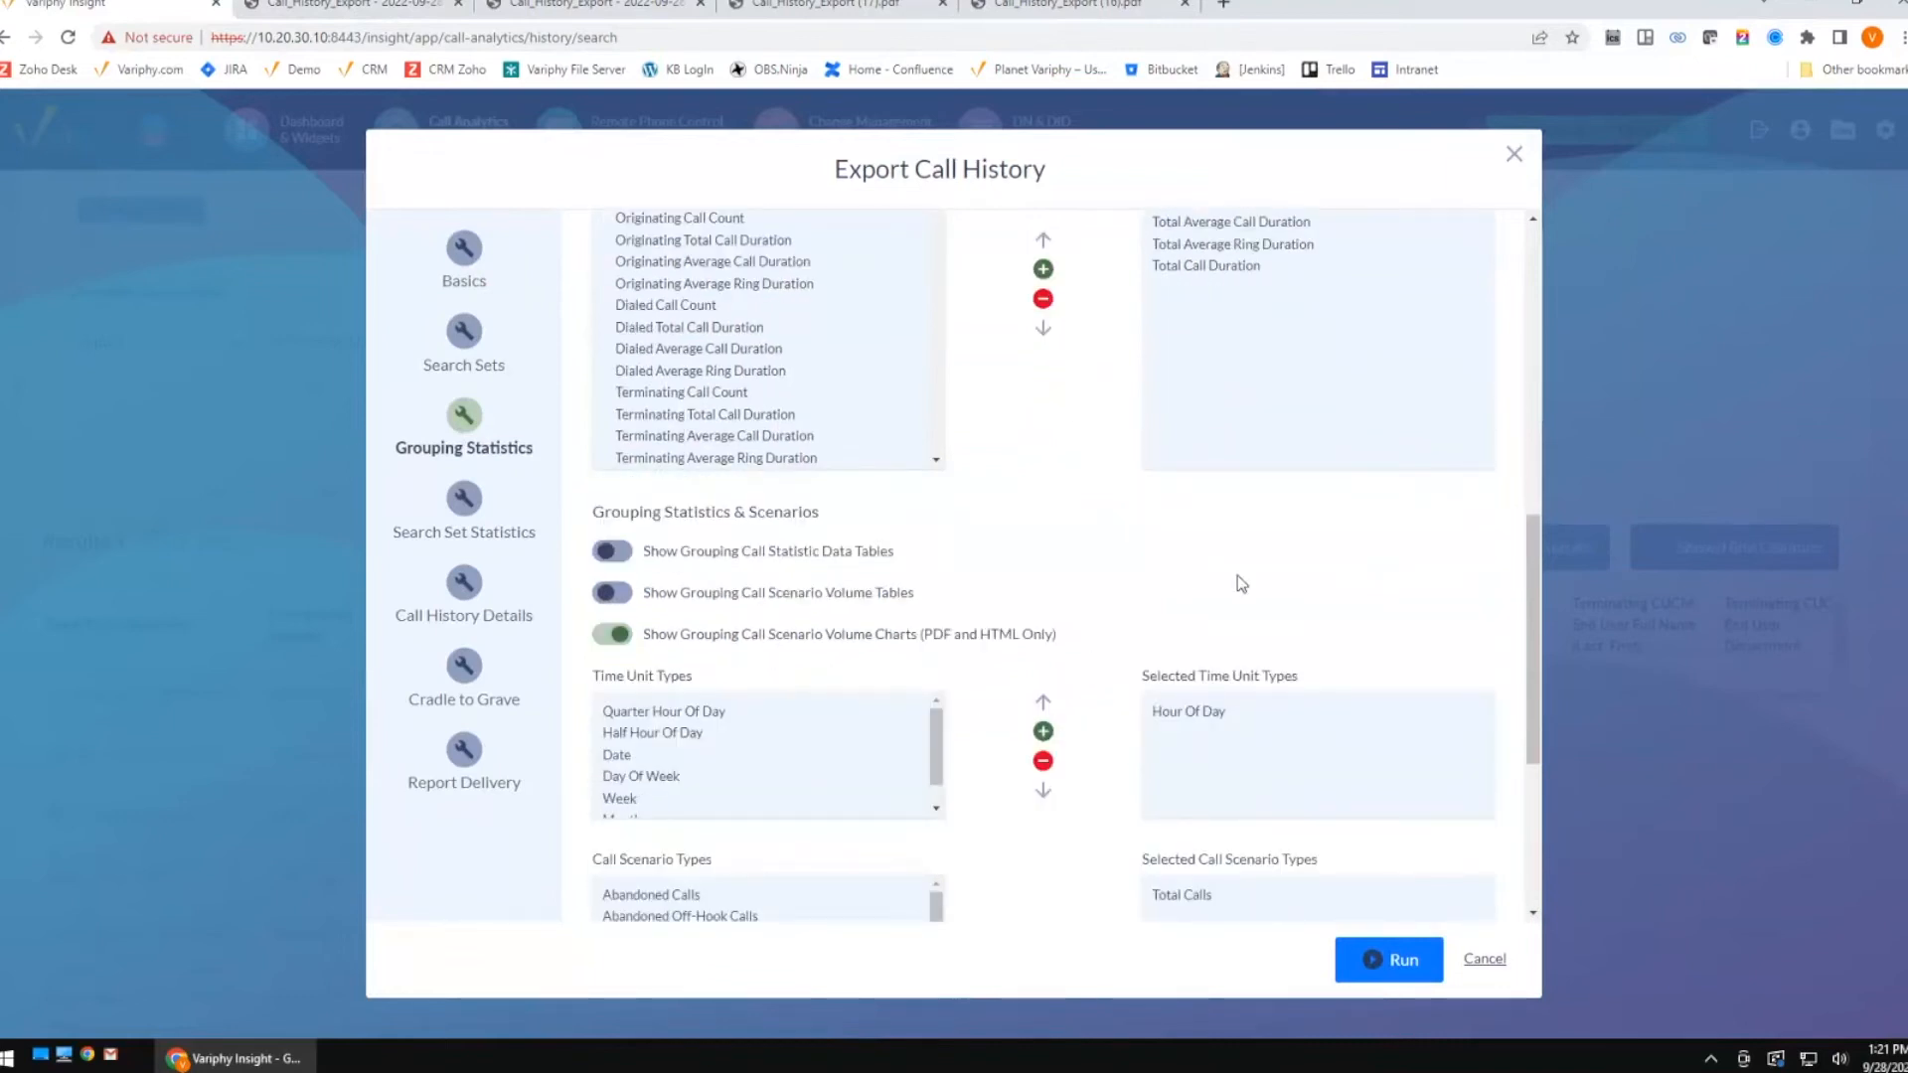
Add Day Of Week alongside Hour Of Day to the selected time unit types for the grouping charts.
click(1196, 722)
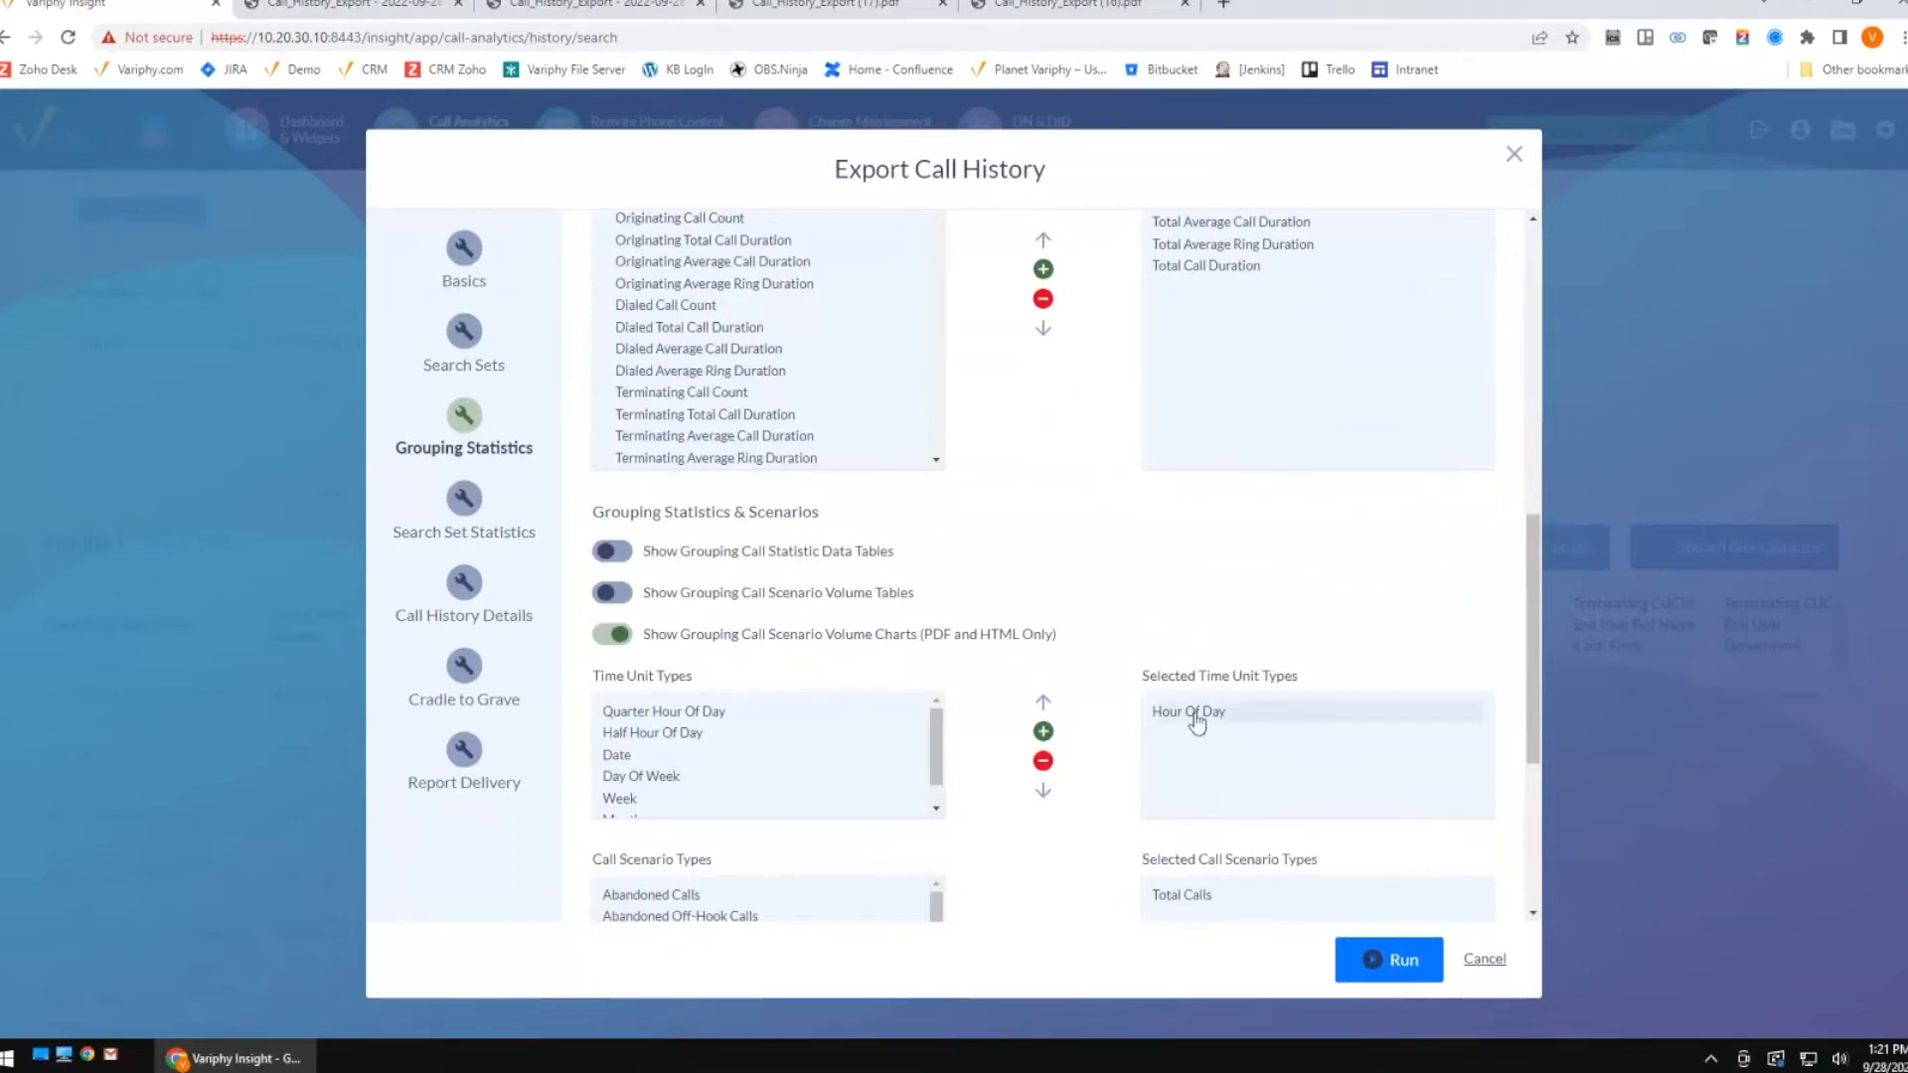
scroll(1196, 721, down, 1)
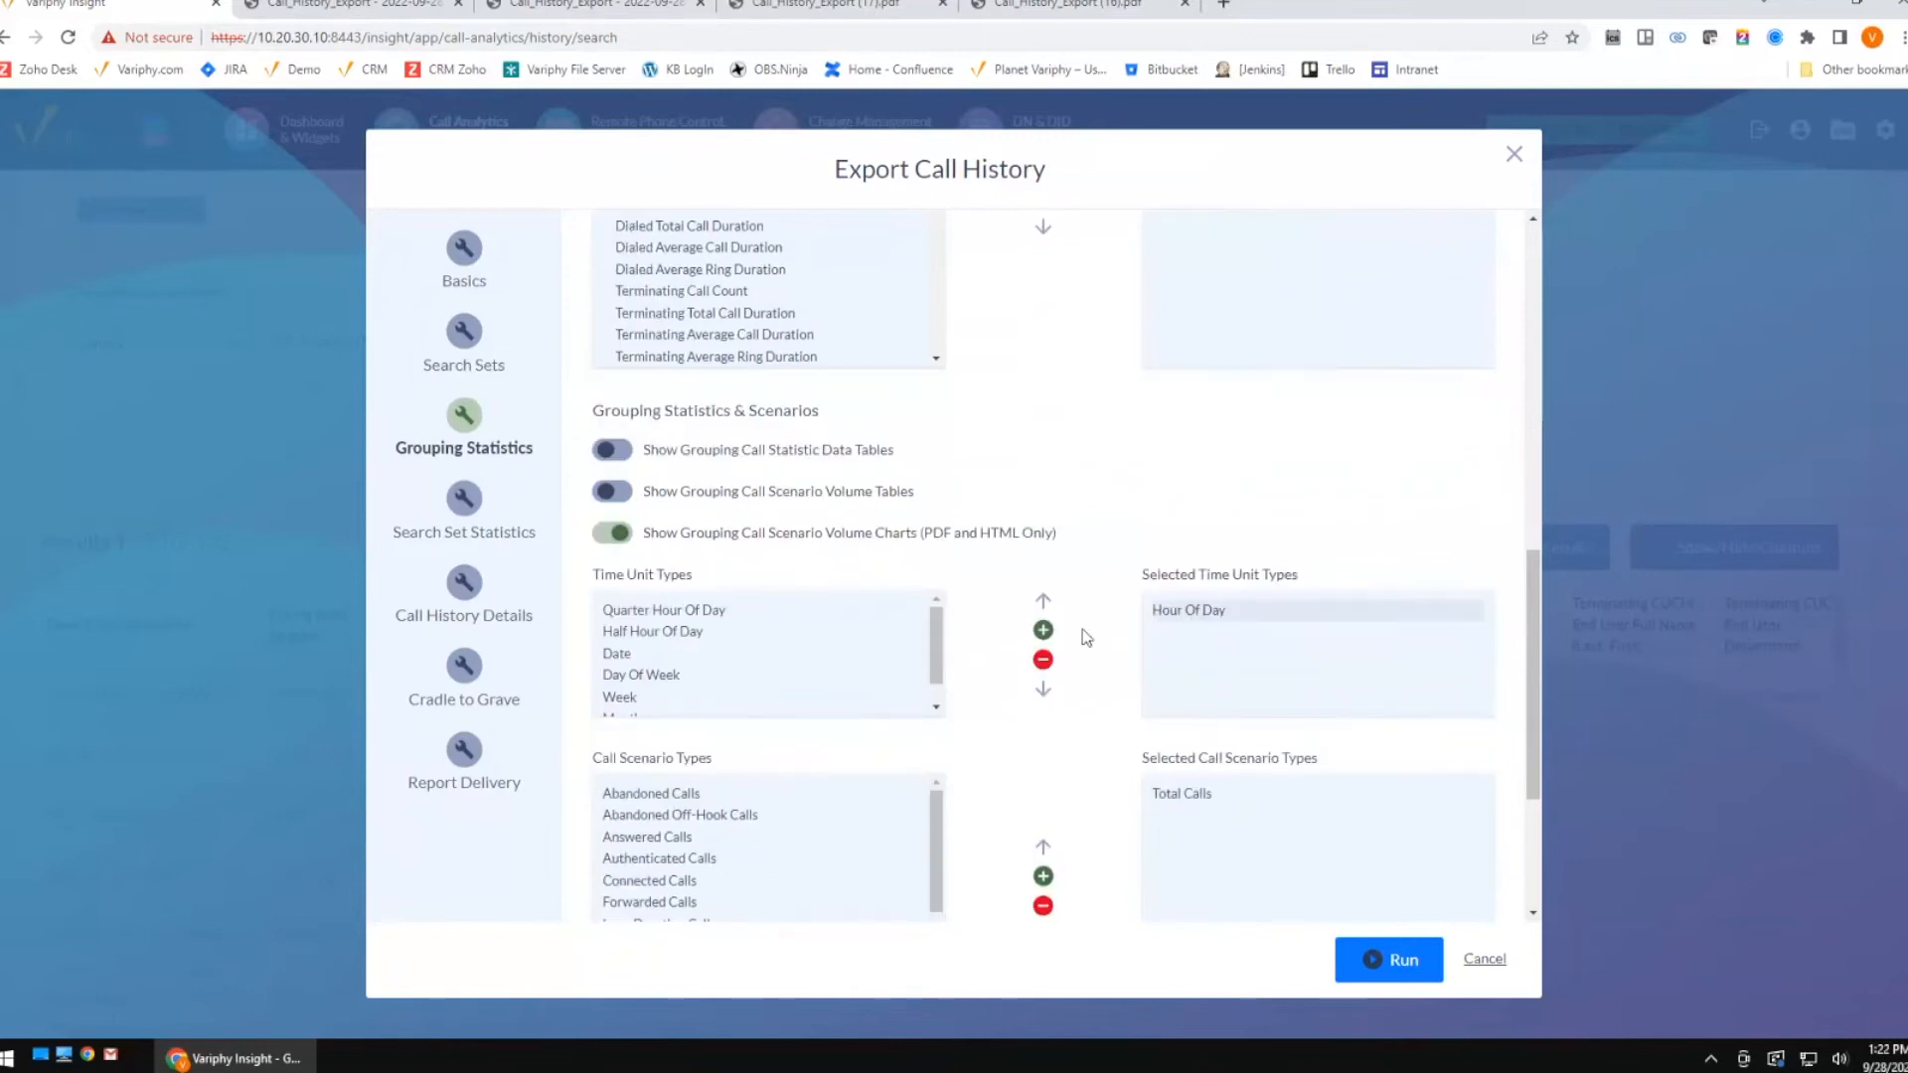
click(646, 675)
click(1042, 630)
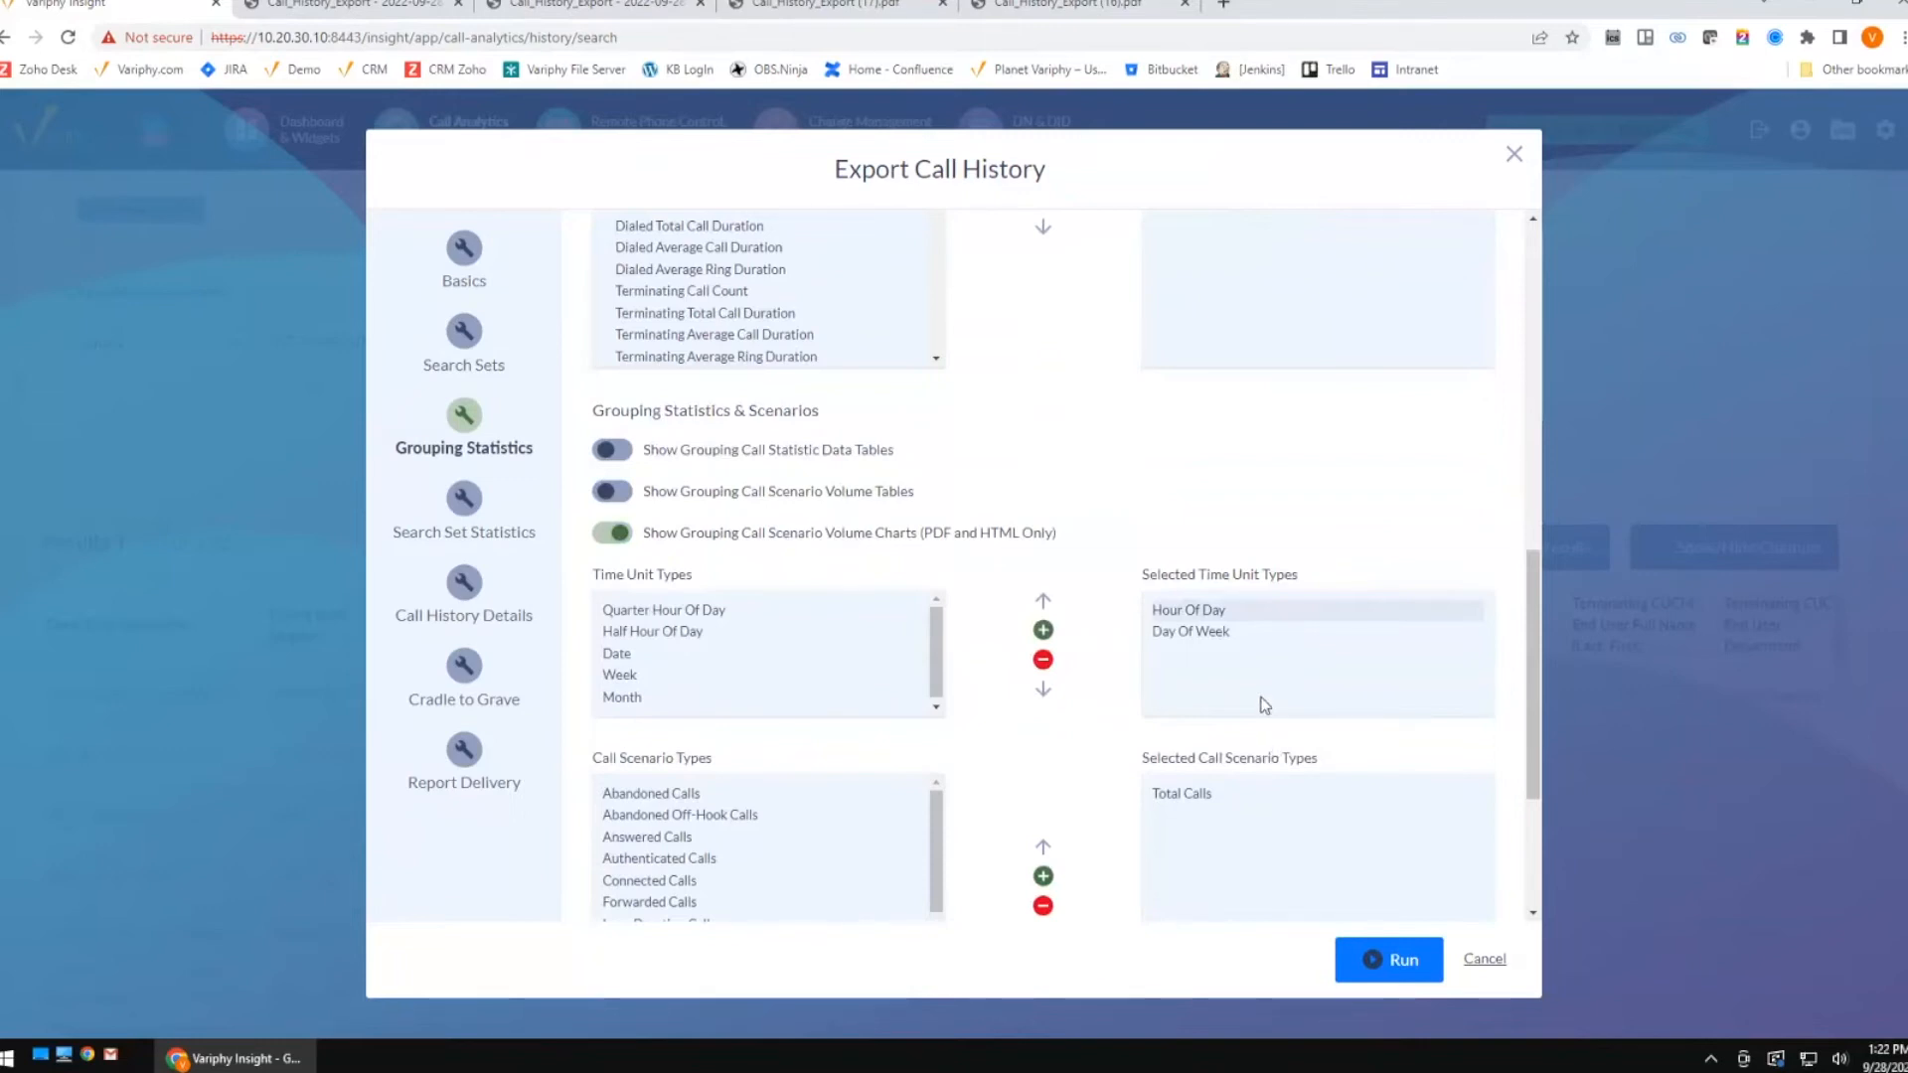
Review the grouping filter and summary settings and run the call history export.
scroll(938, 465, up, 7)
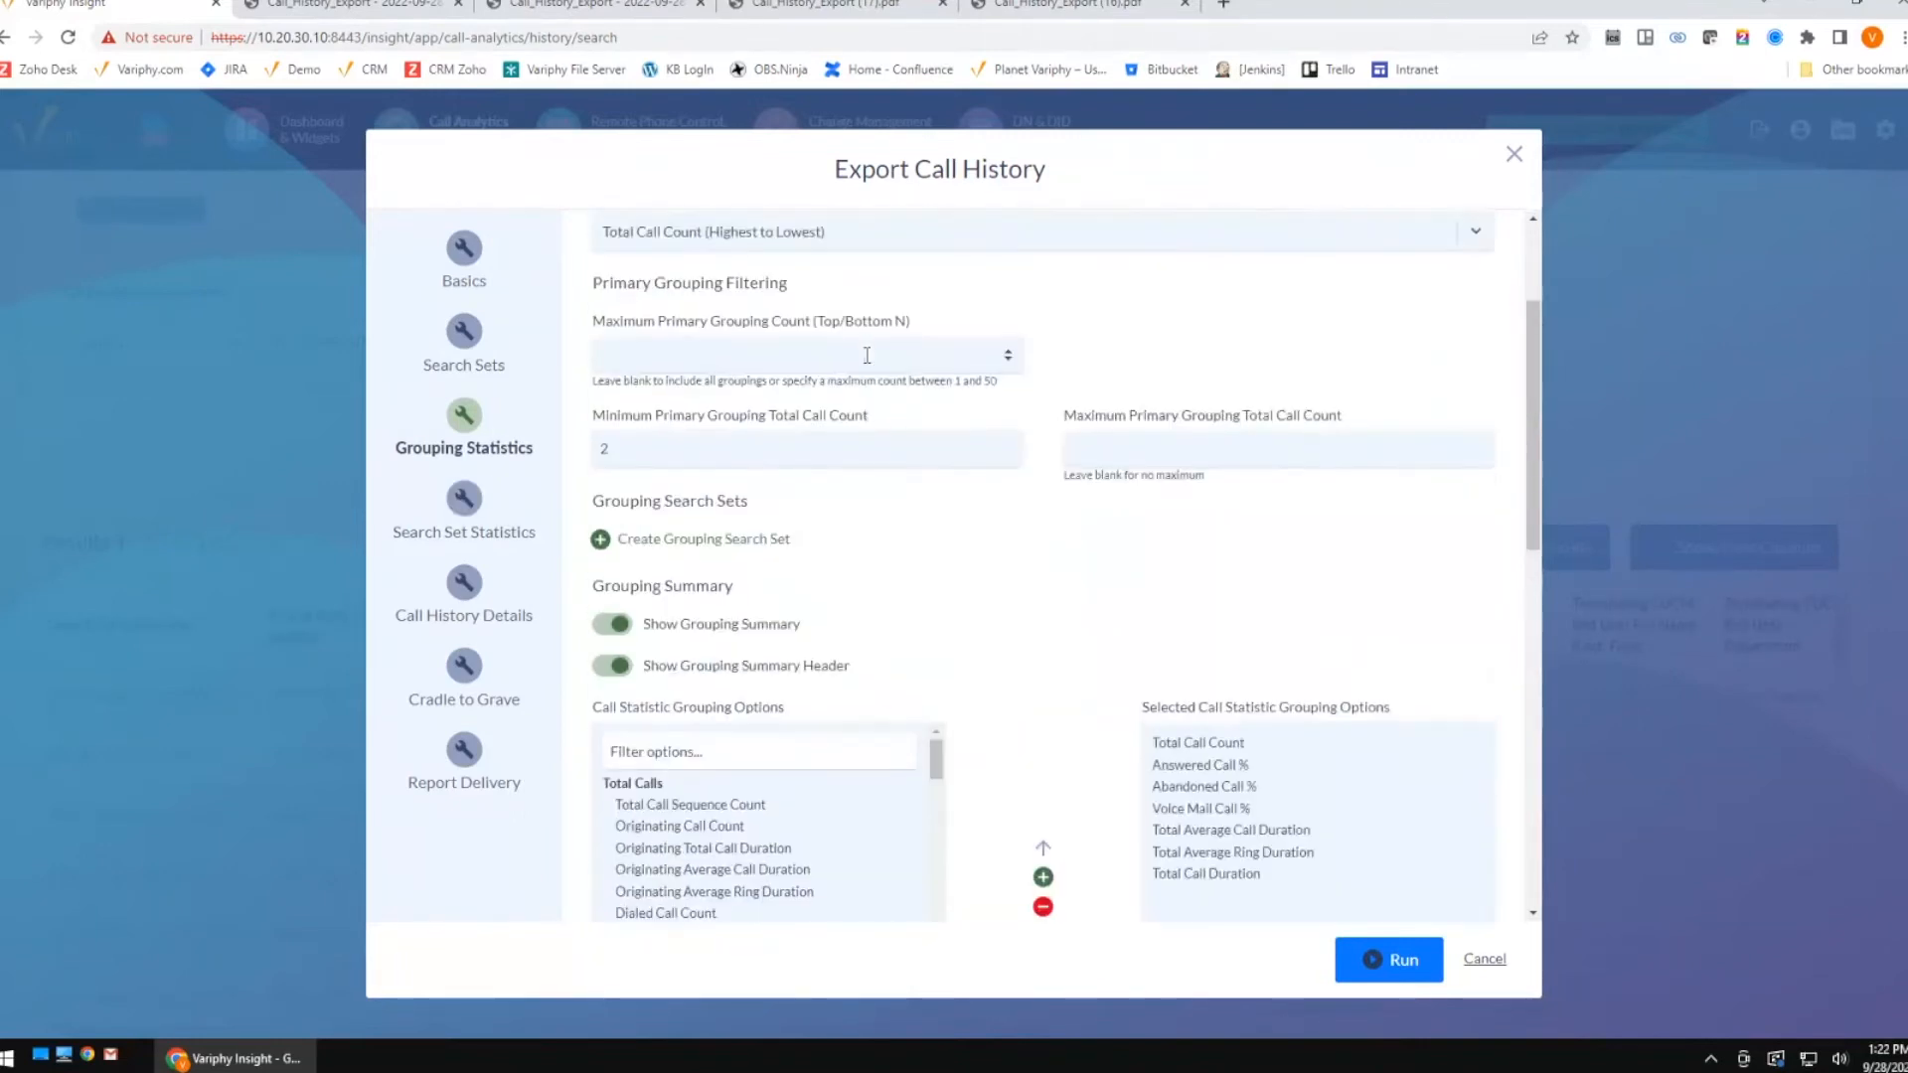
scroll(866, 354, up, 2)
scroll(1057, 686, down, 5)
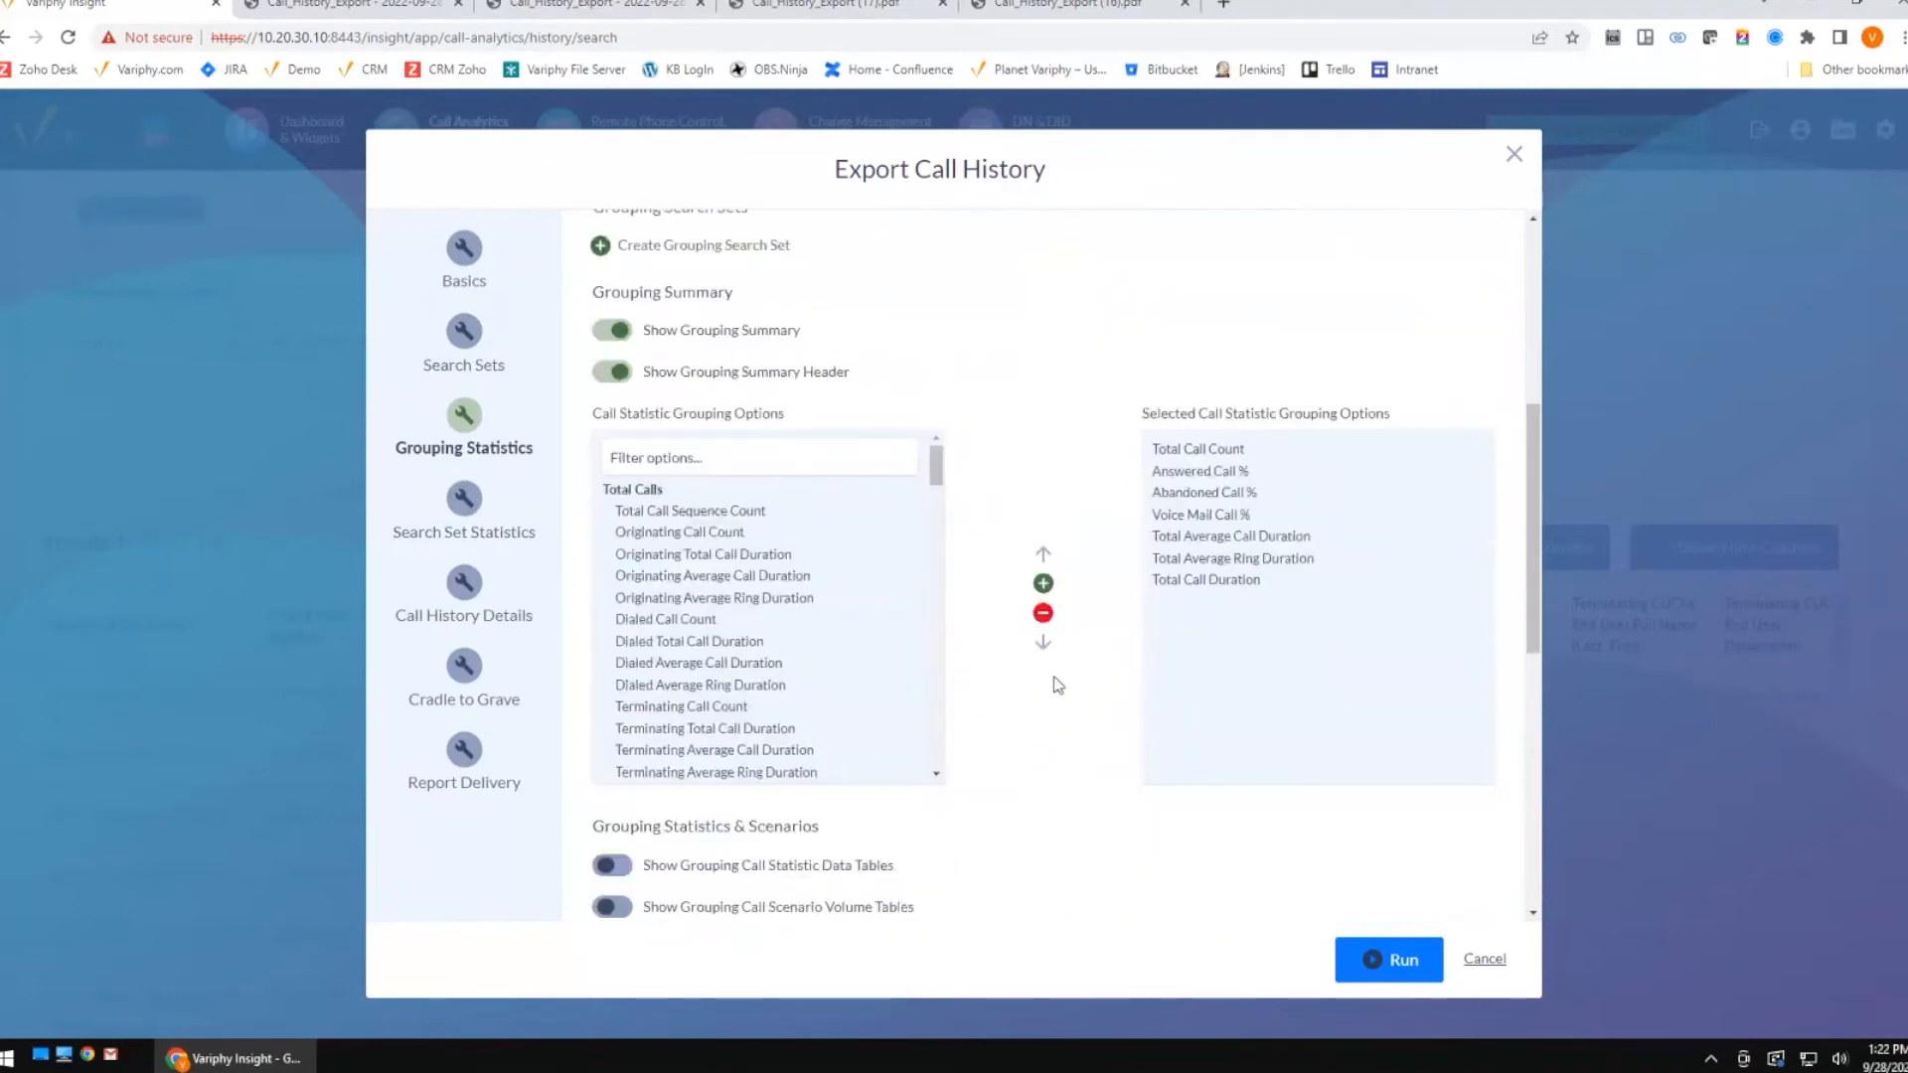
scroll(1057, 686, down, 4)
scroll(1089, 679, up, 1)
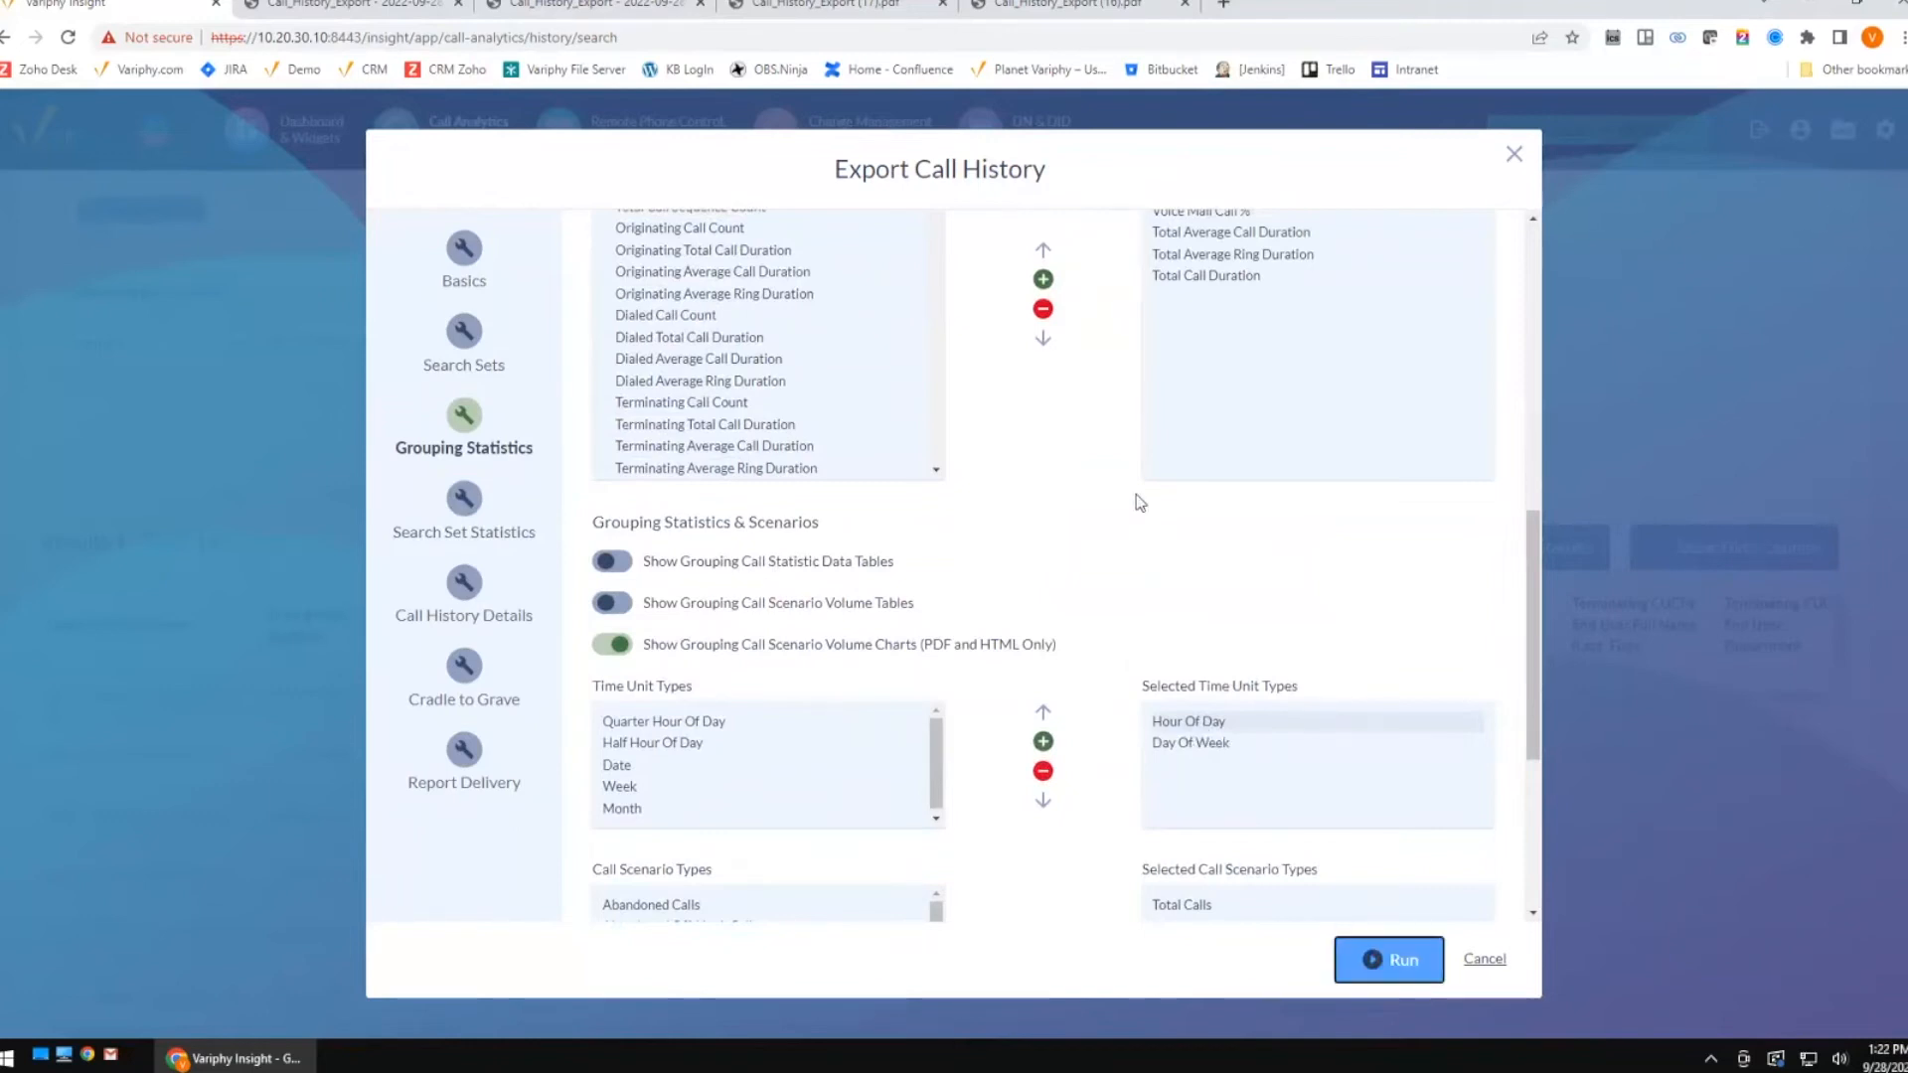
click(1389, 959)
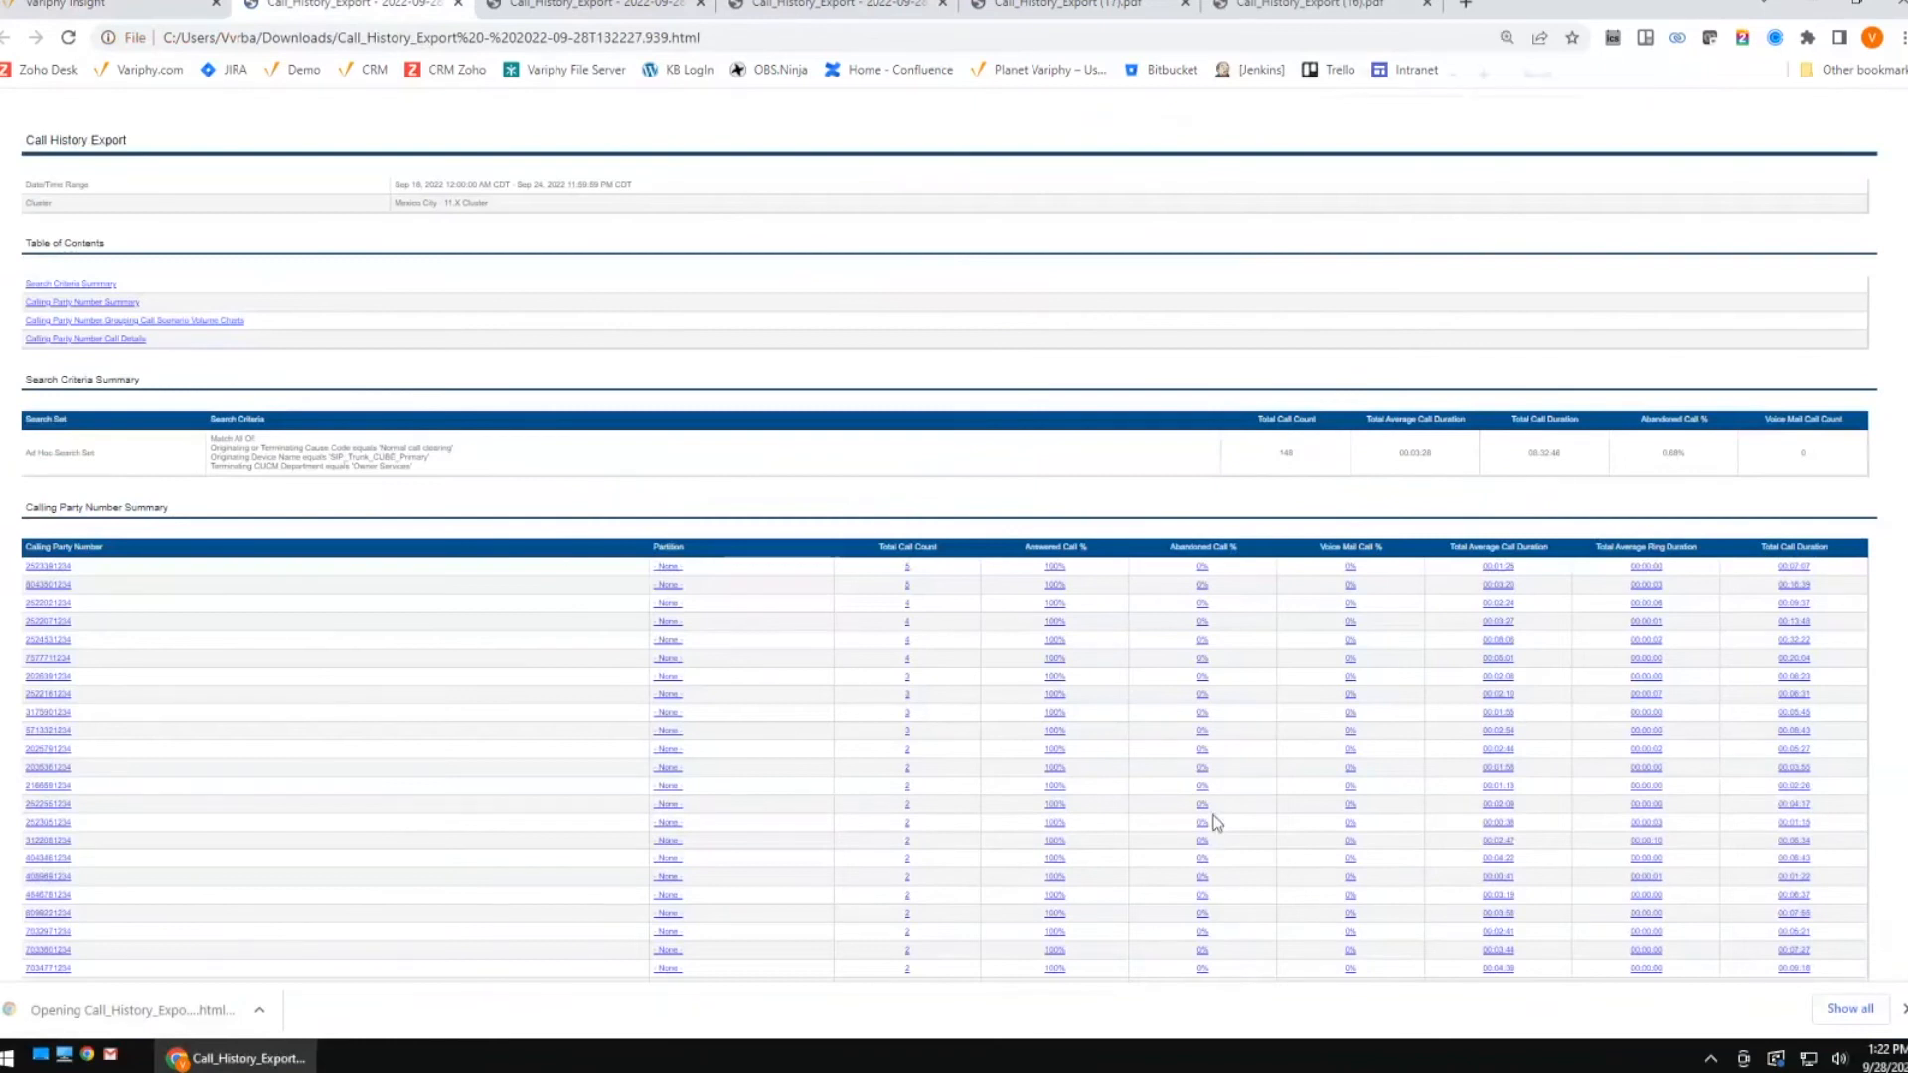
Enlarge the new HTML report and go through its Search Criteria Summary and Calling Party Number Summary.
key(ctrl+plus)
key(ctrl+plus)
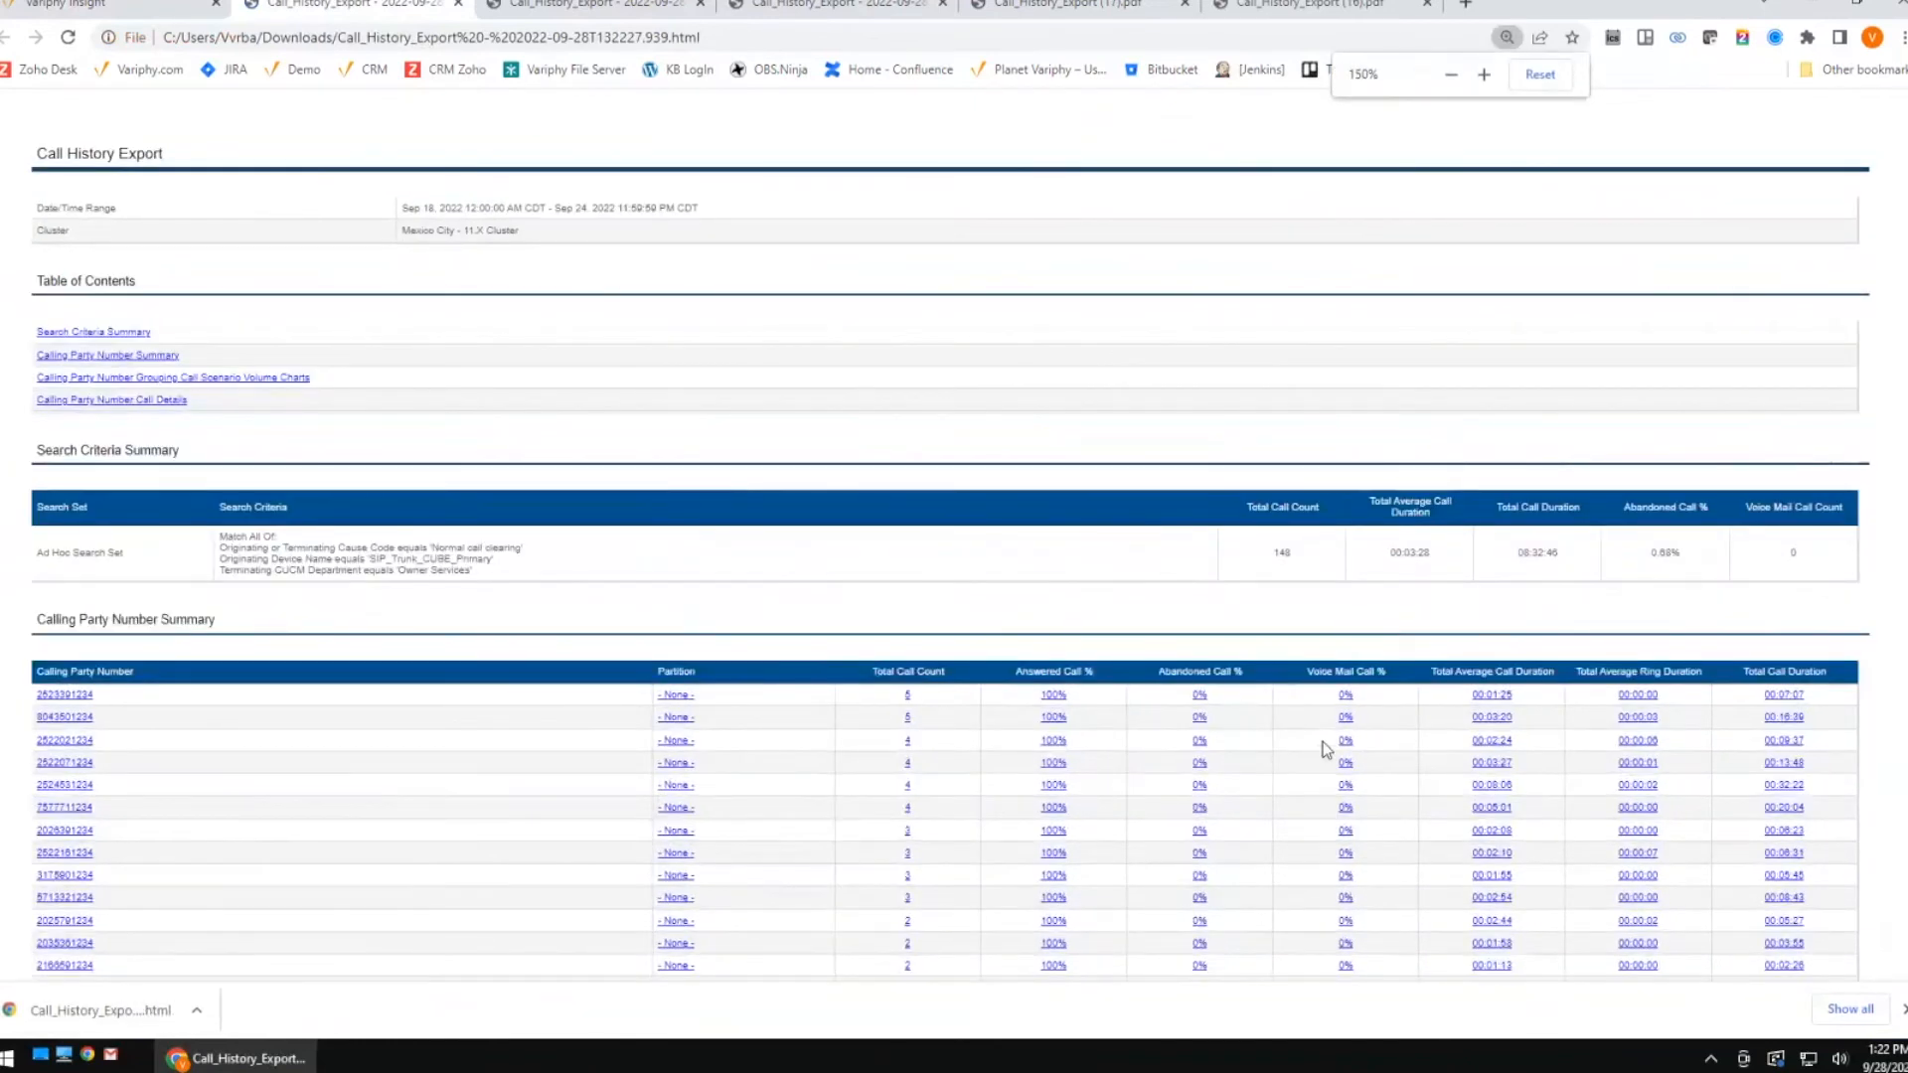
key(ctrl+plus)
scroll(1343, 695, down, 2)
scroll(1348, 696, down, 2)
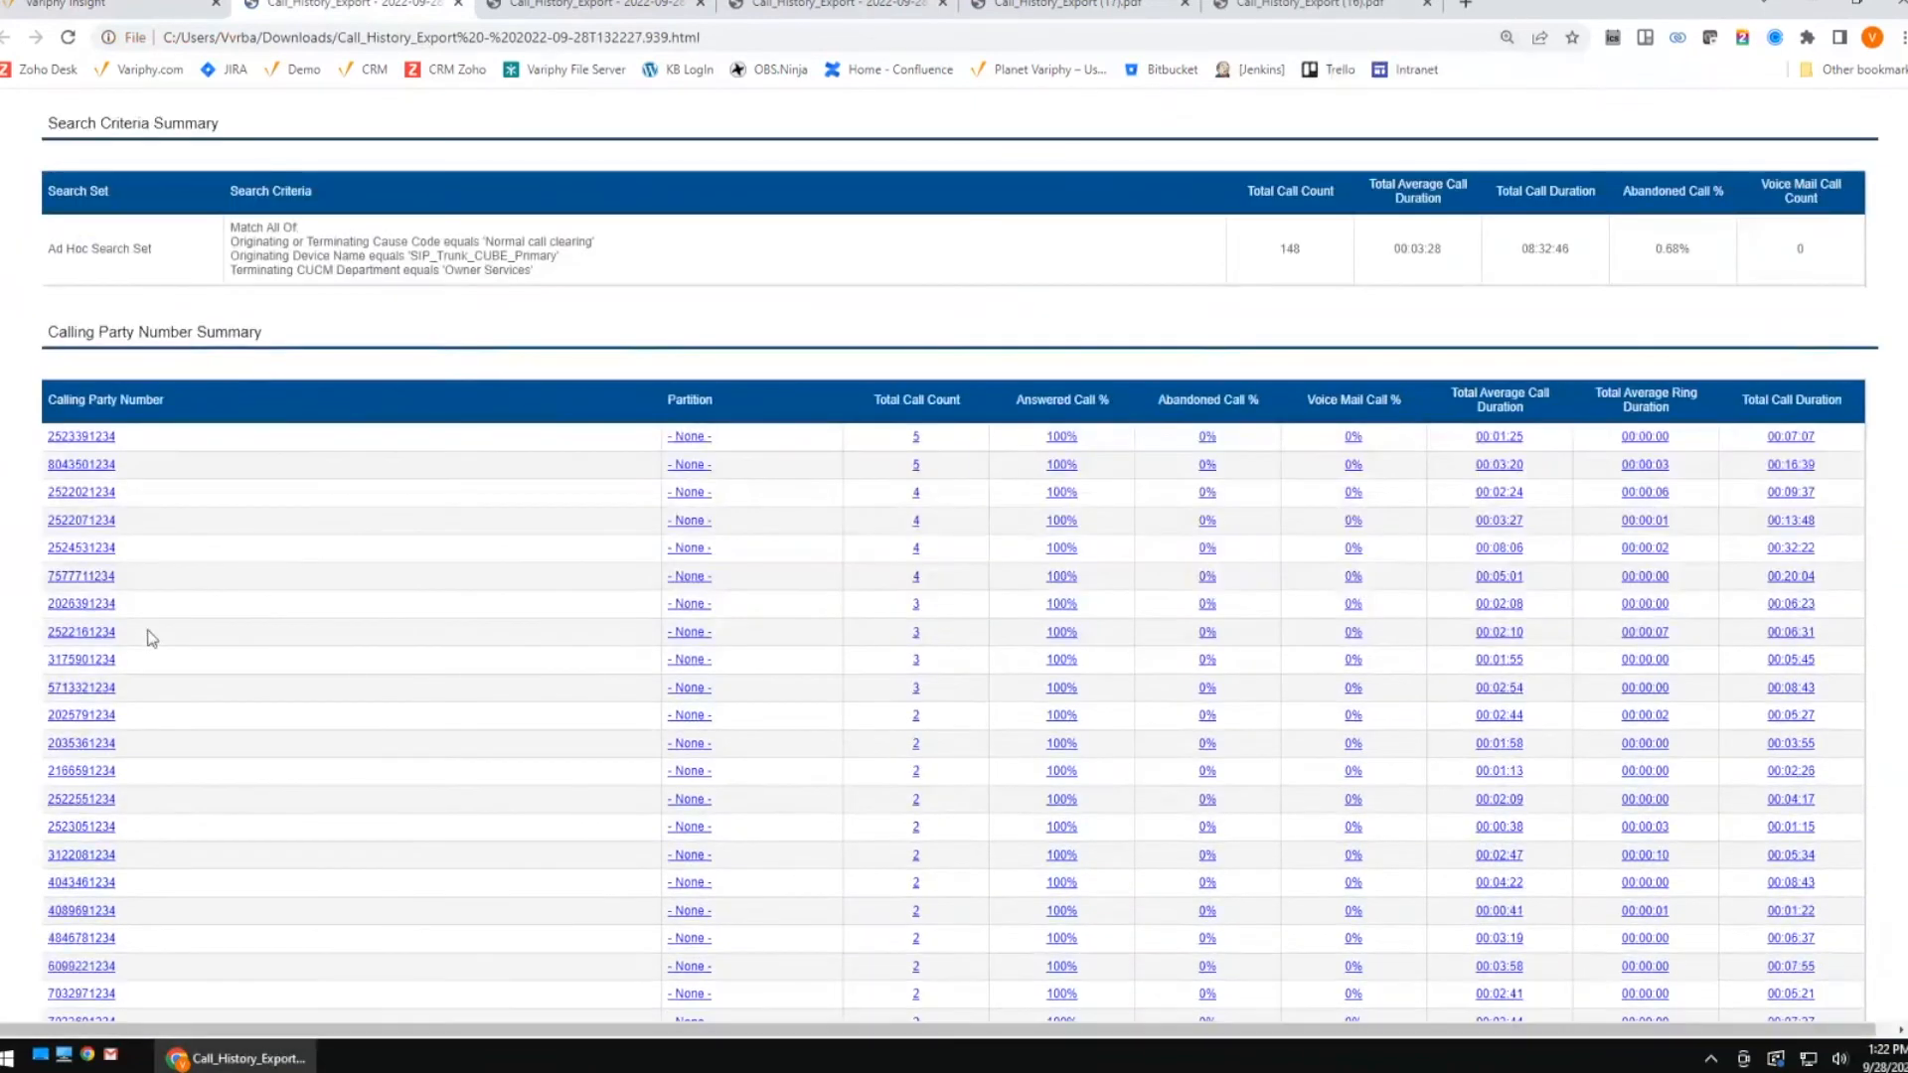
scroll(1053, 654, down, 1)
scroll(882, 240, down, 2)
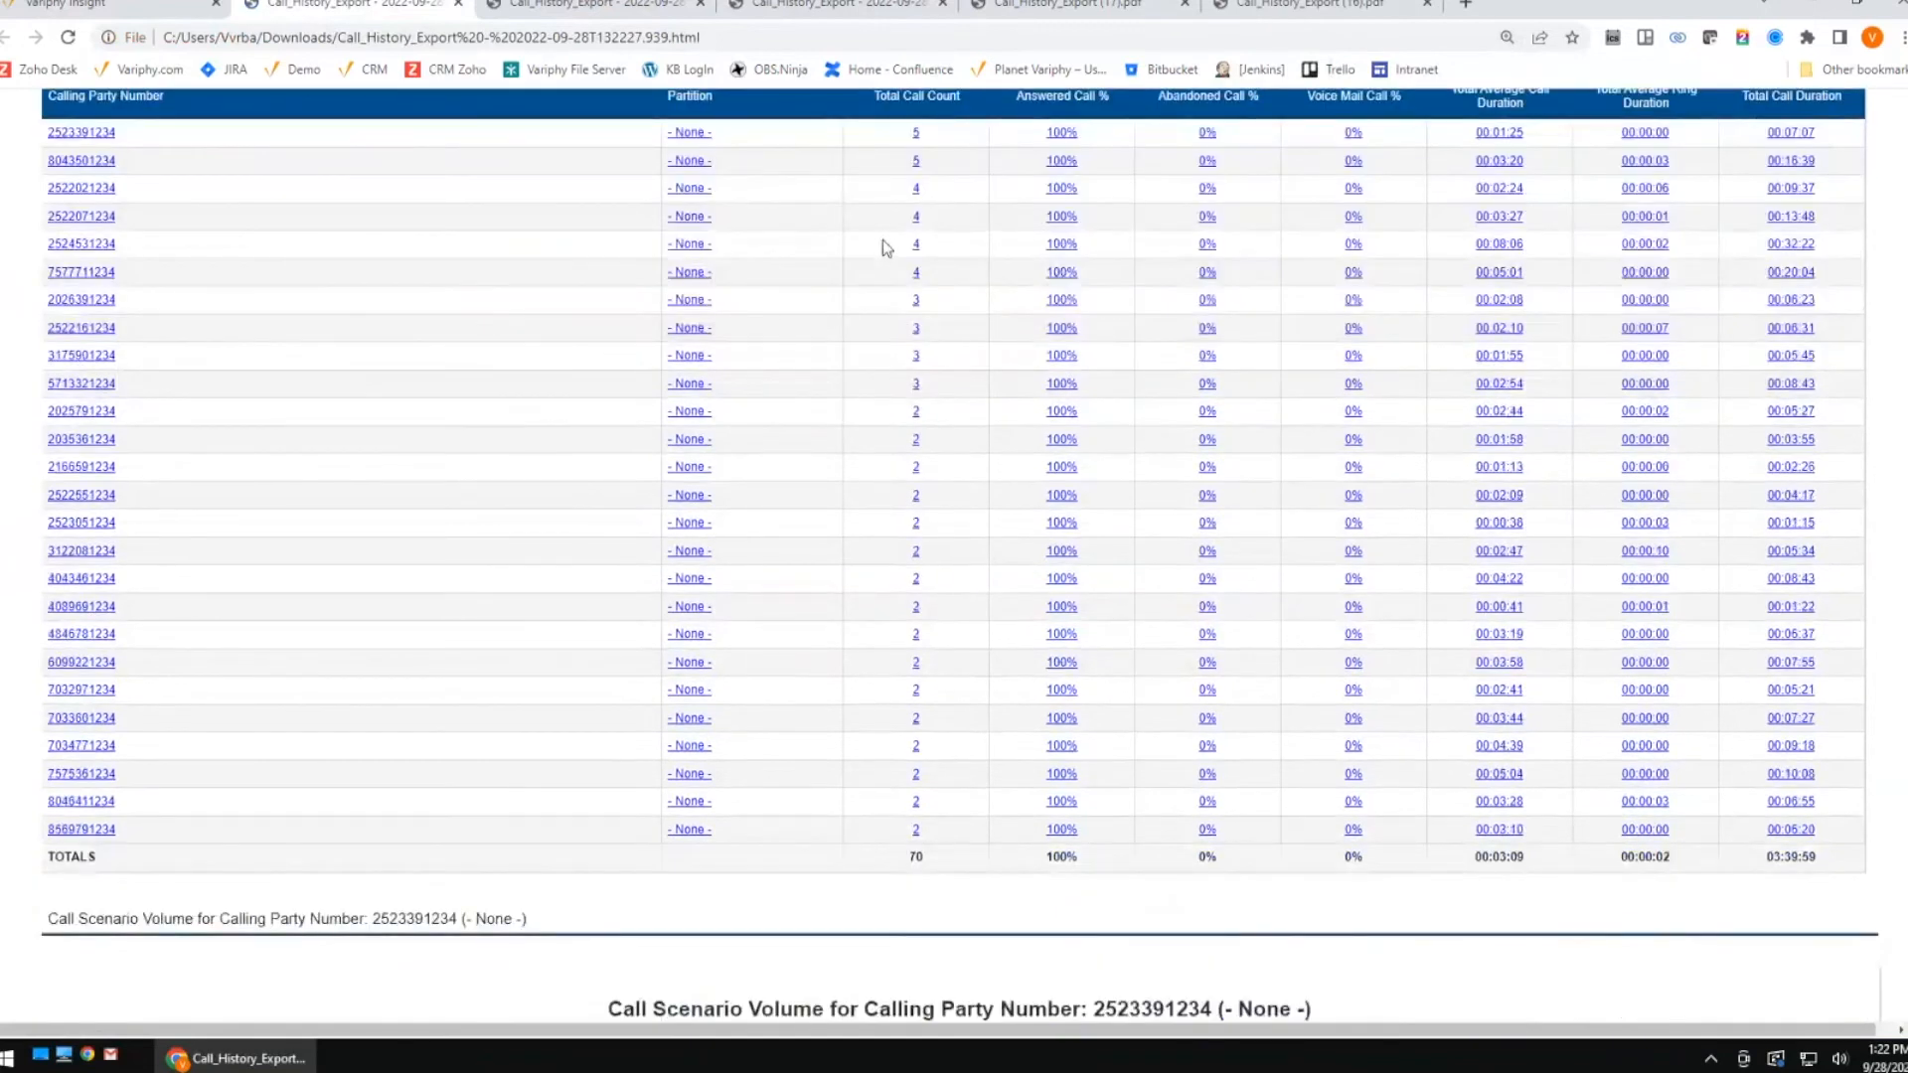
Examine the Hour Of Day call scenario volume charts of the individual calling party numbers.
scroll(996, 462, down, 3)
scroll(1008, 470, down, 3)
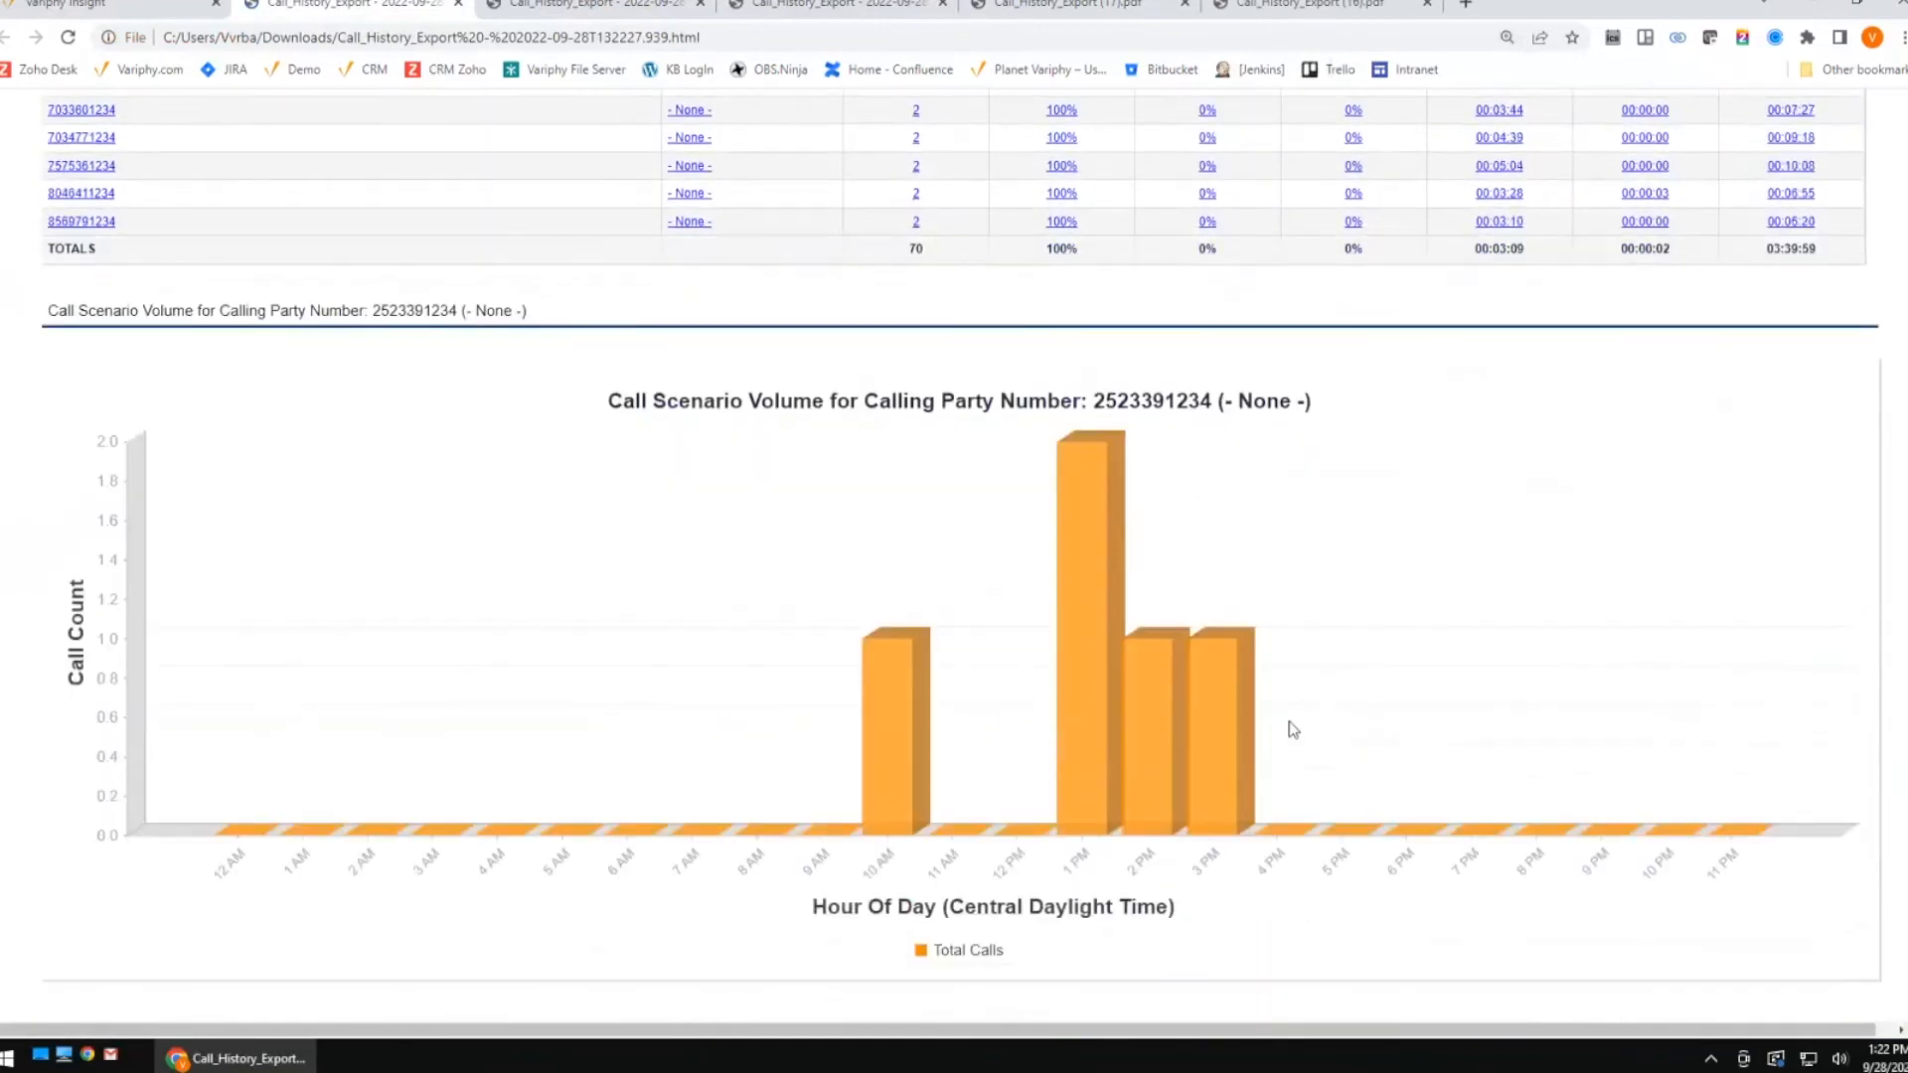
drag(1093, 401, 1218, 402)
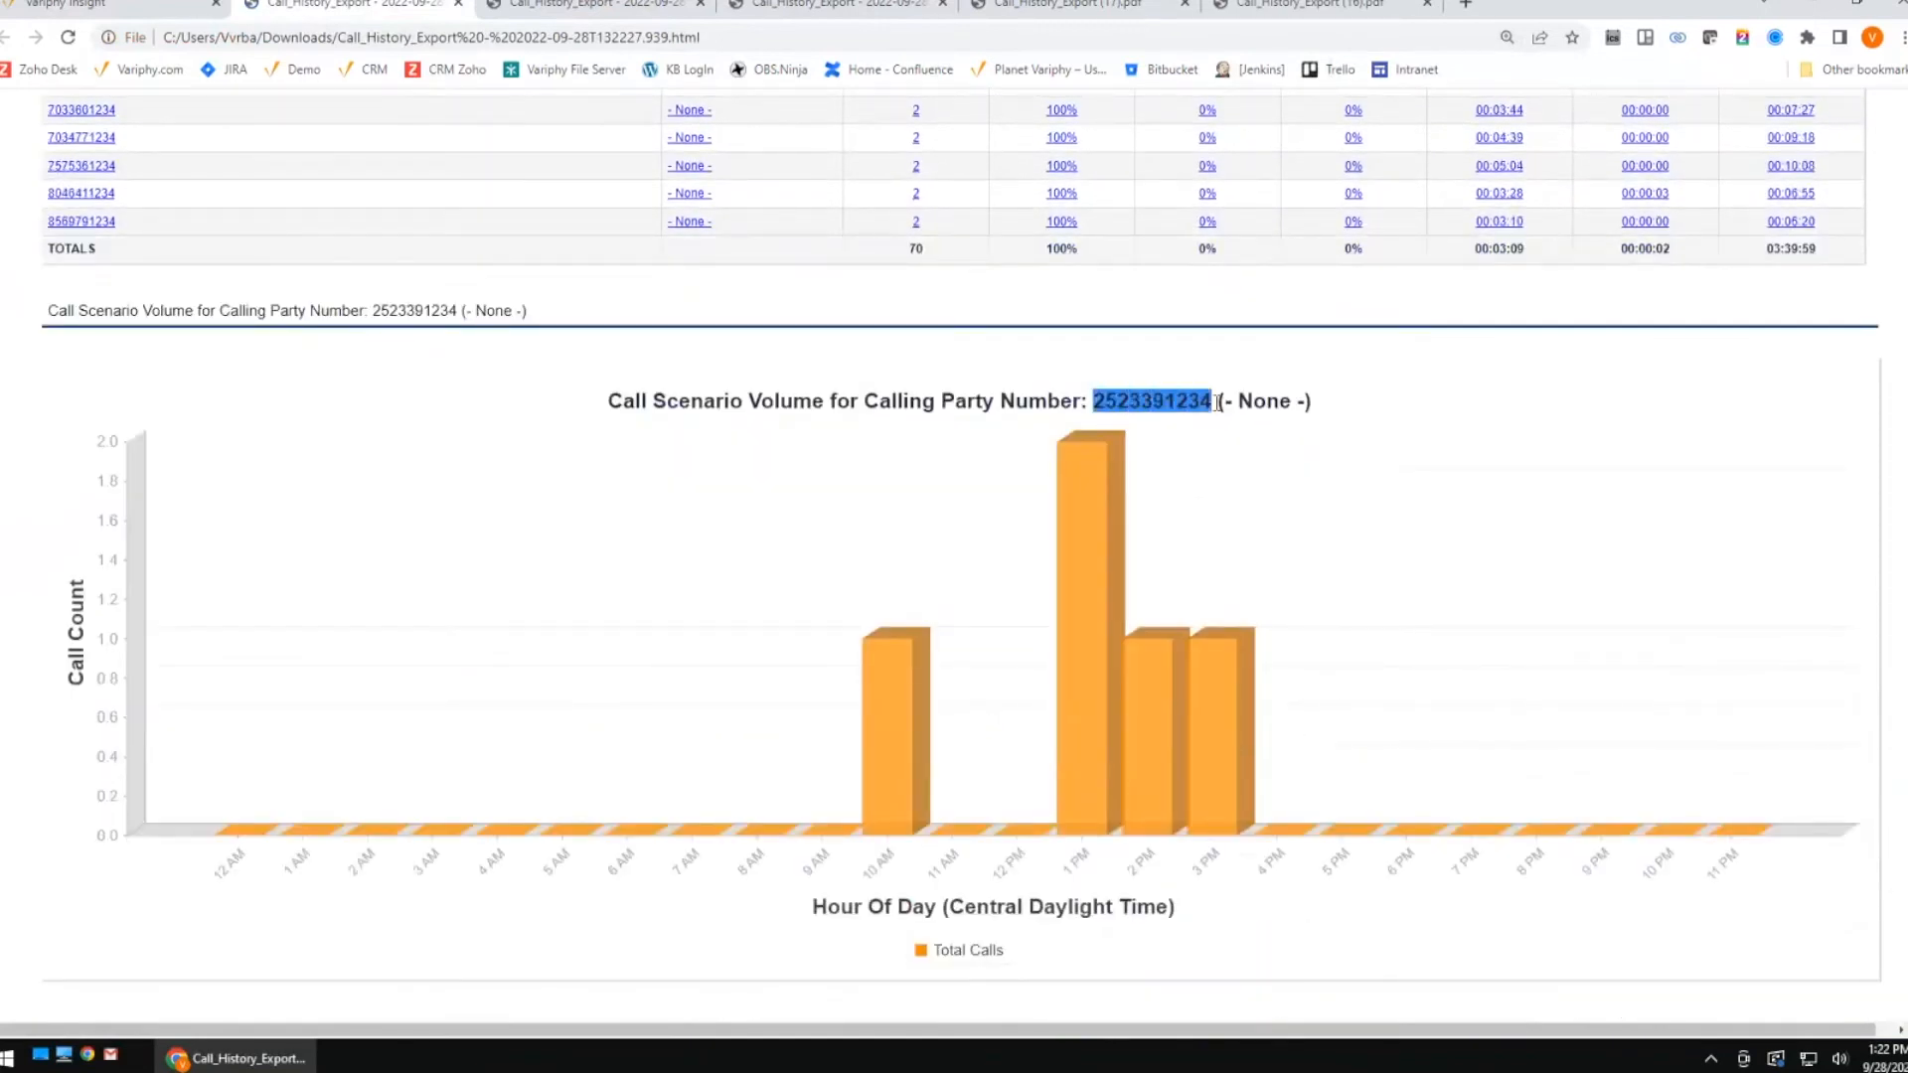
drag(1013, 956, 940, 947)
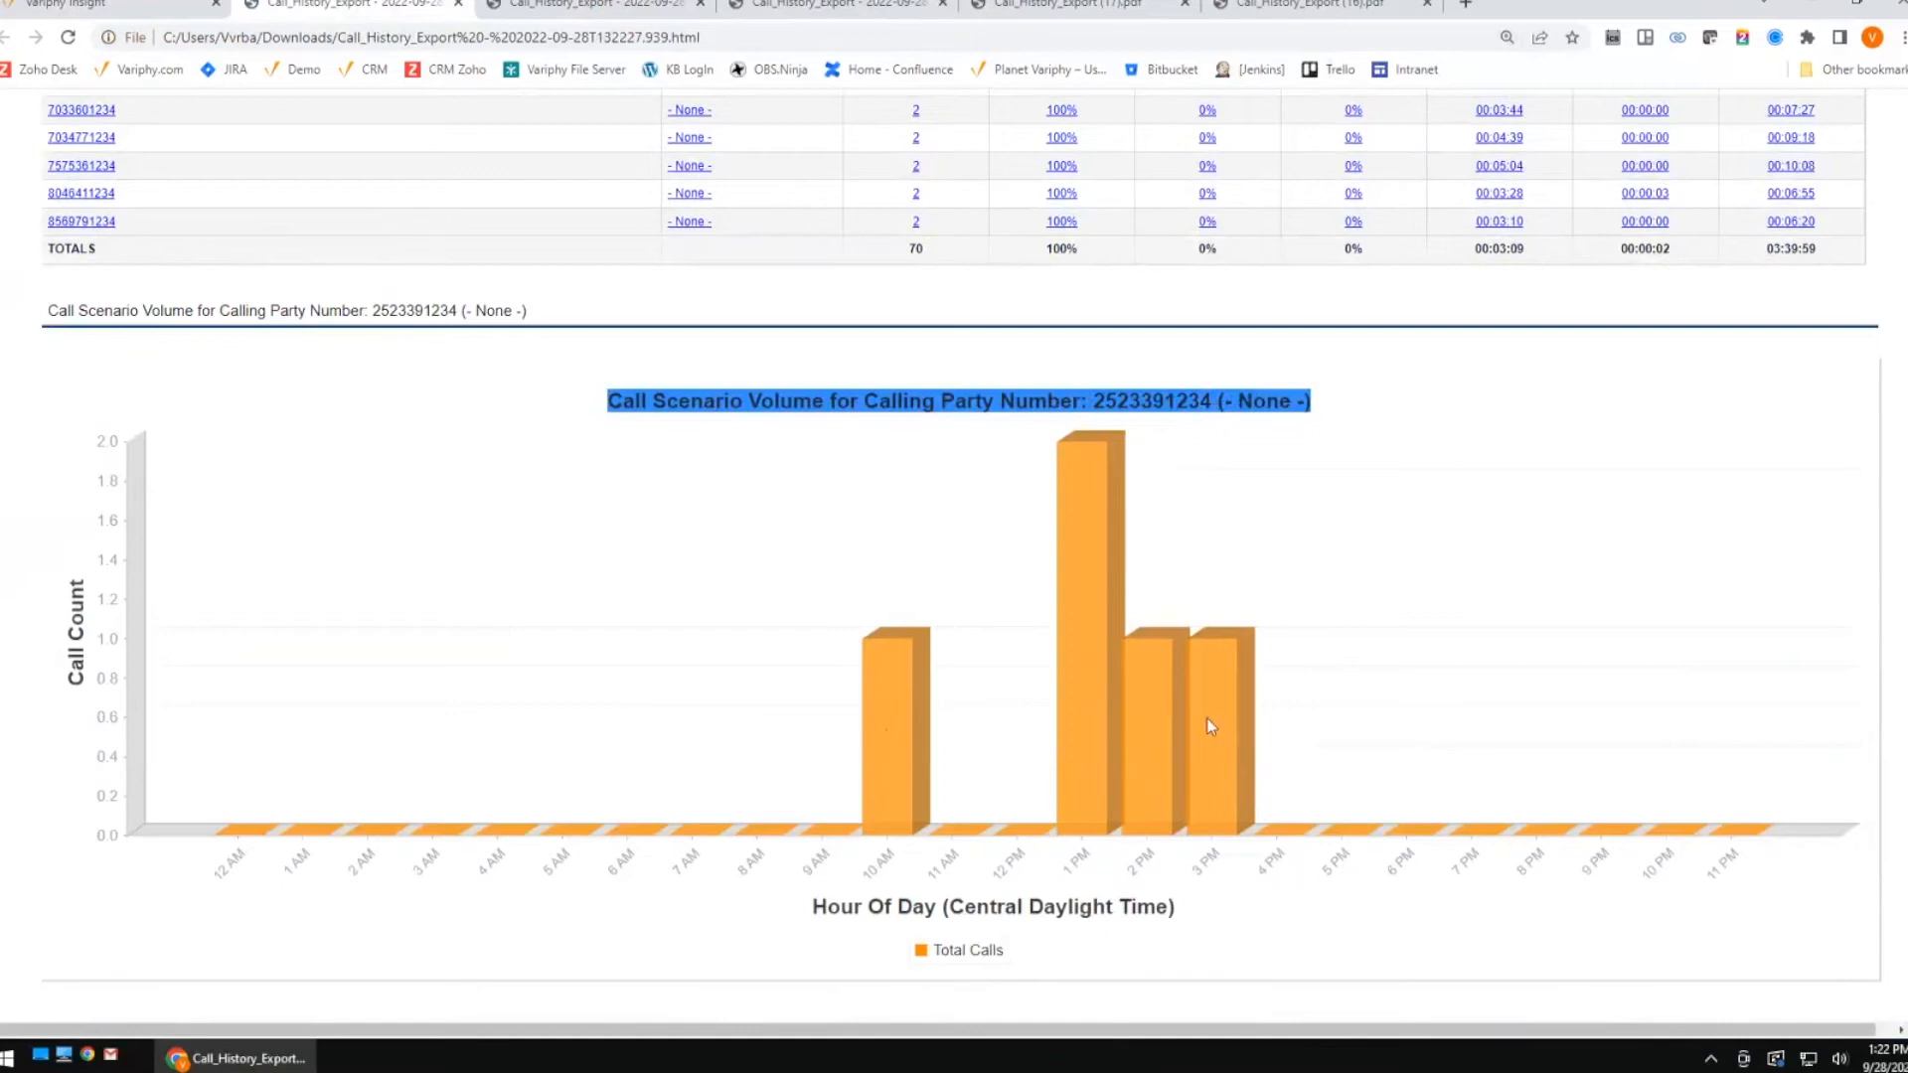
scroll(1231, 747, down, 7)
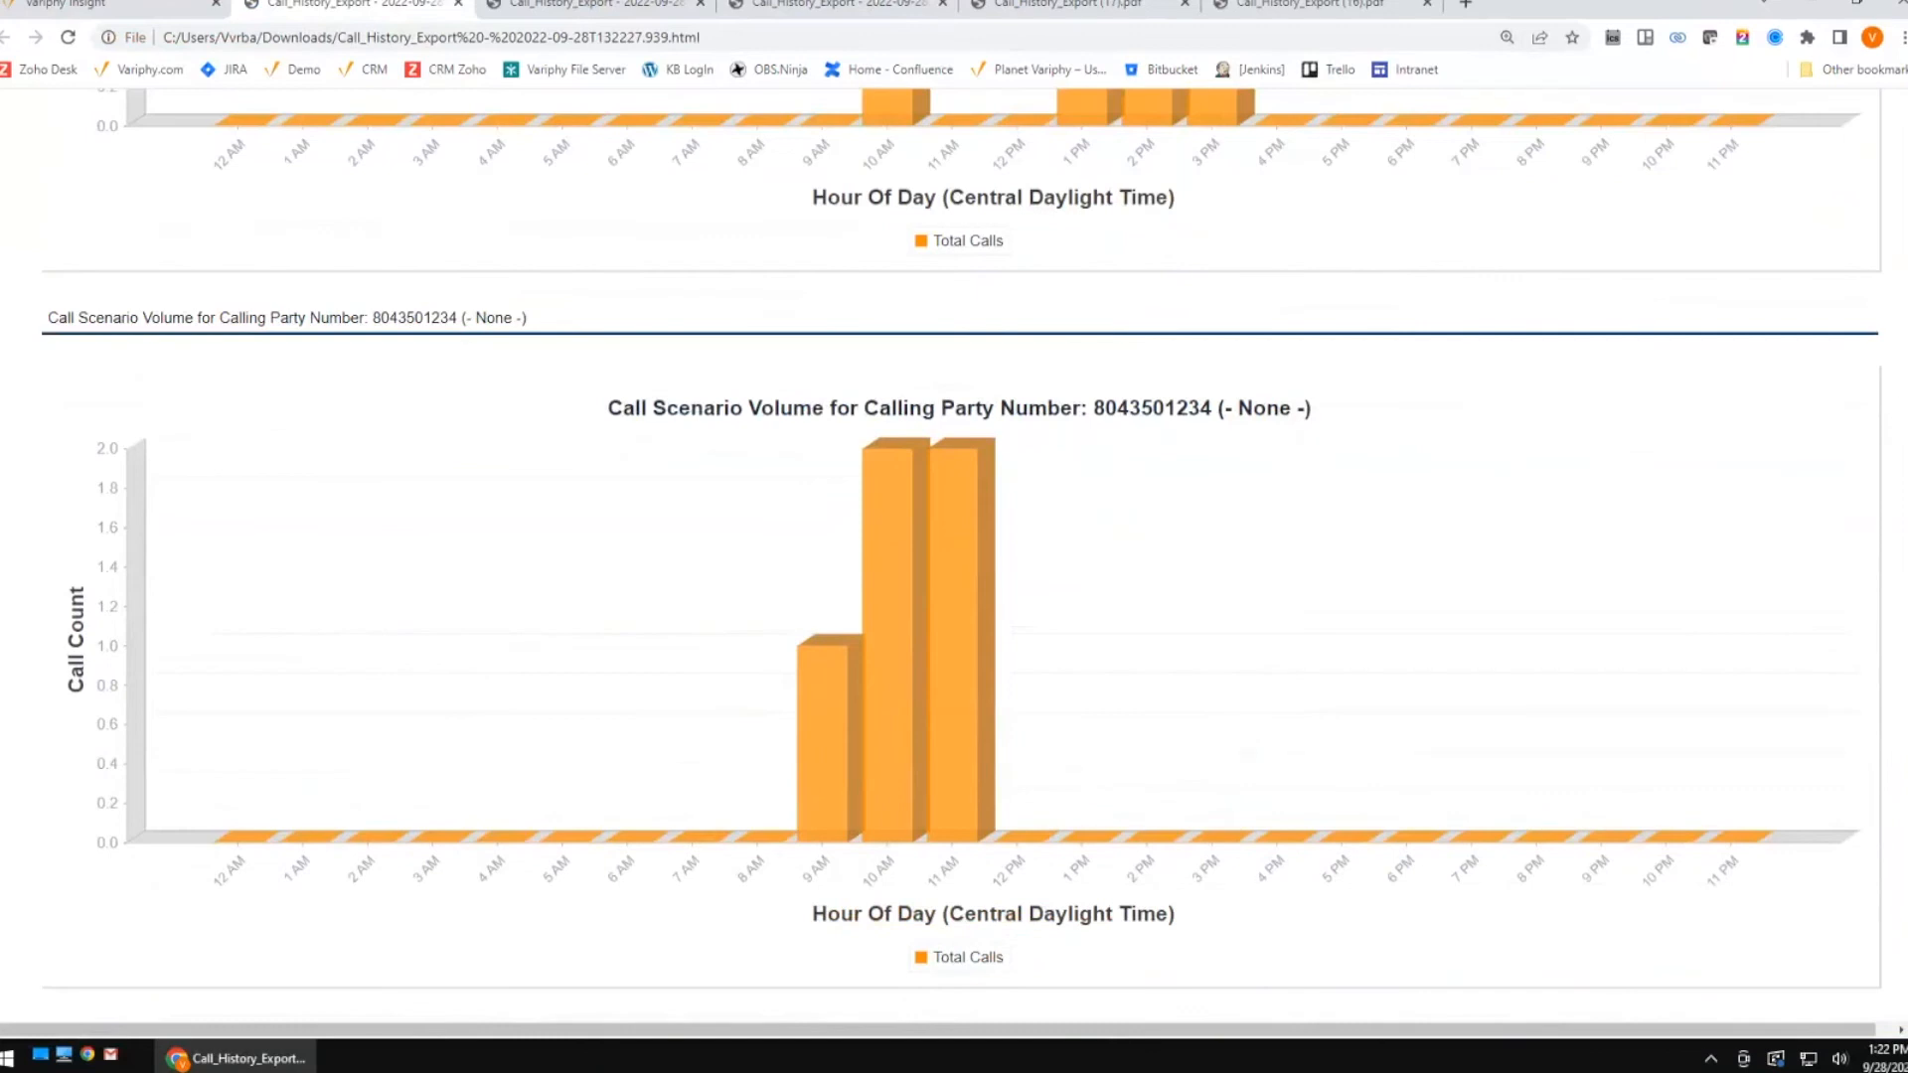
scroll(954, 556, down, 20)
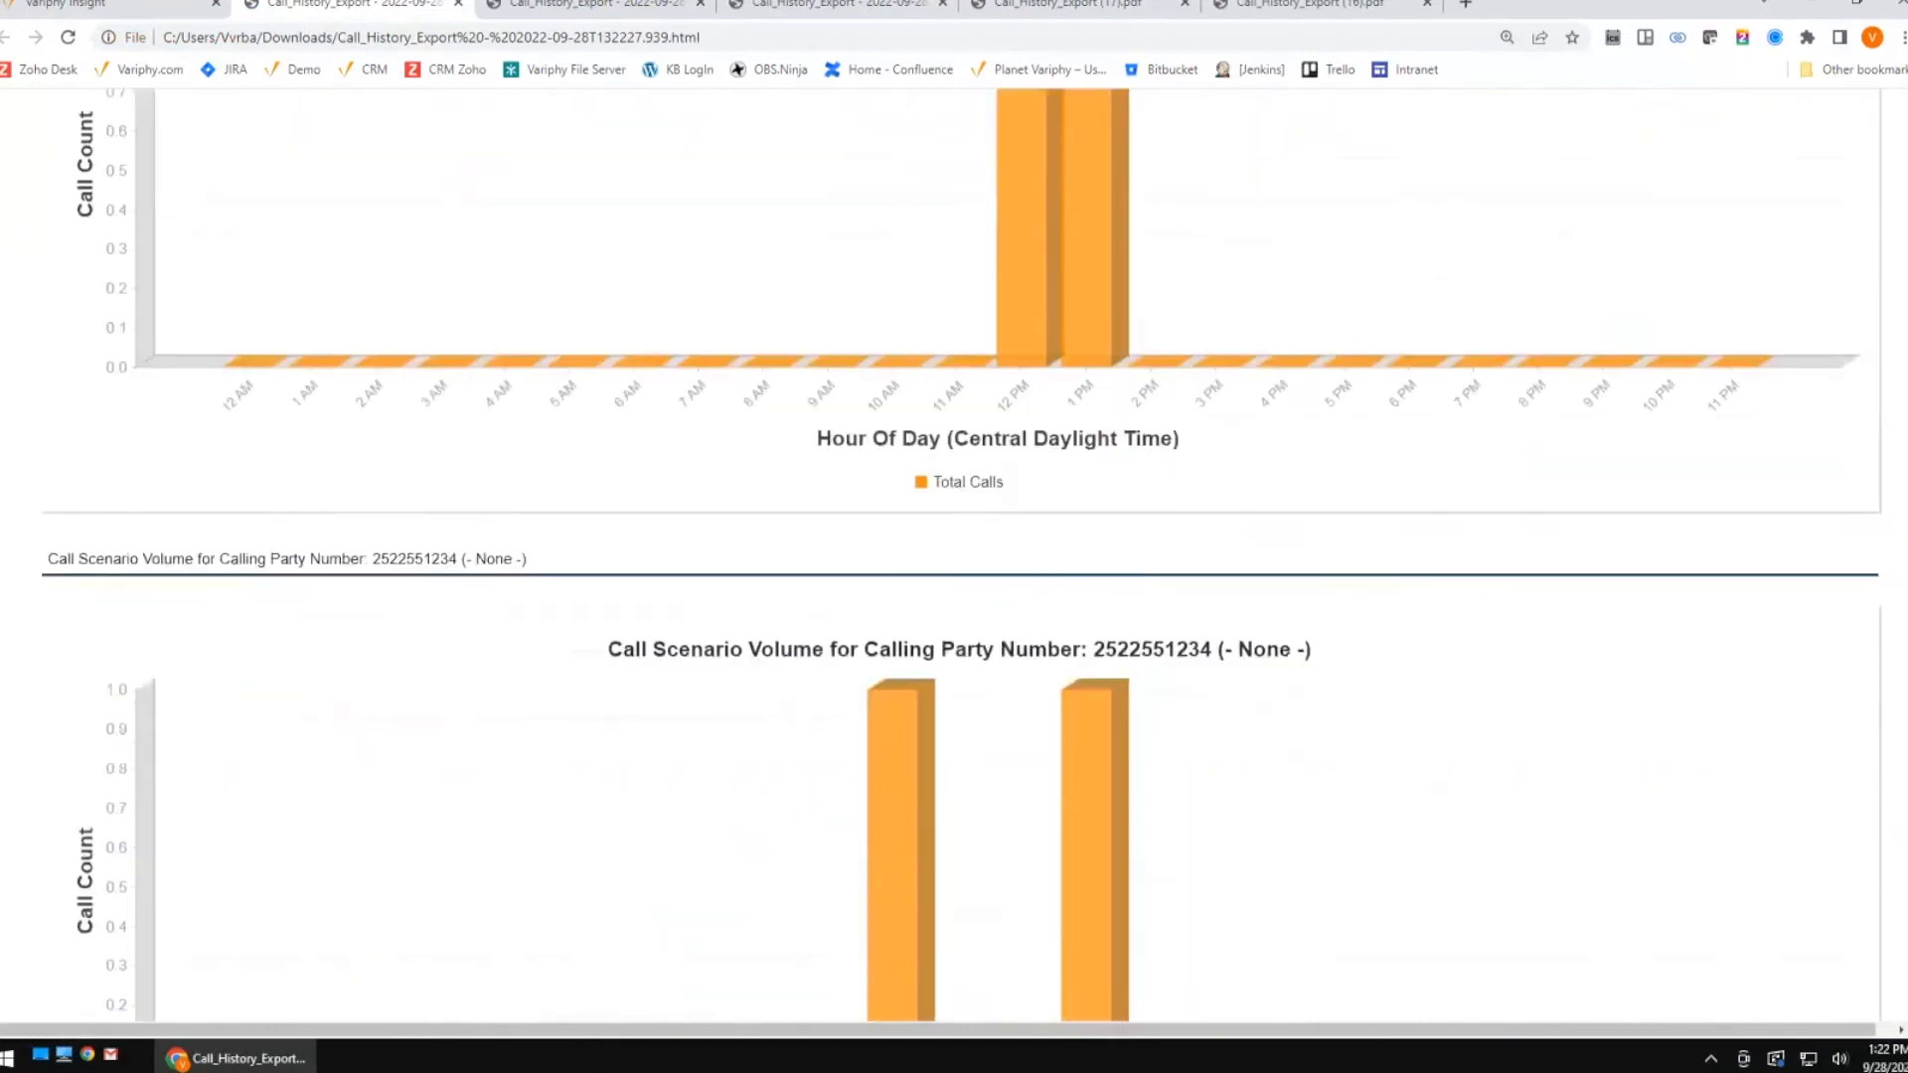
scroll(953, 556, down, 20)
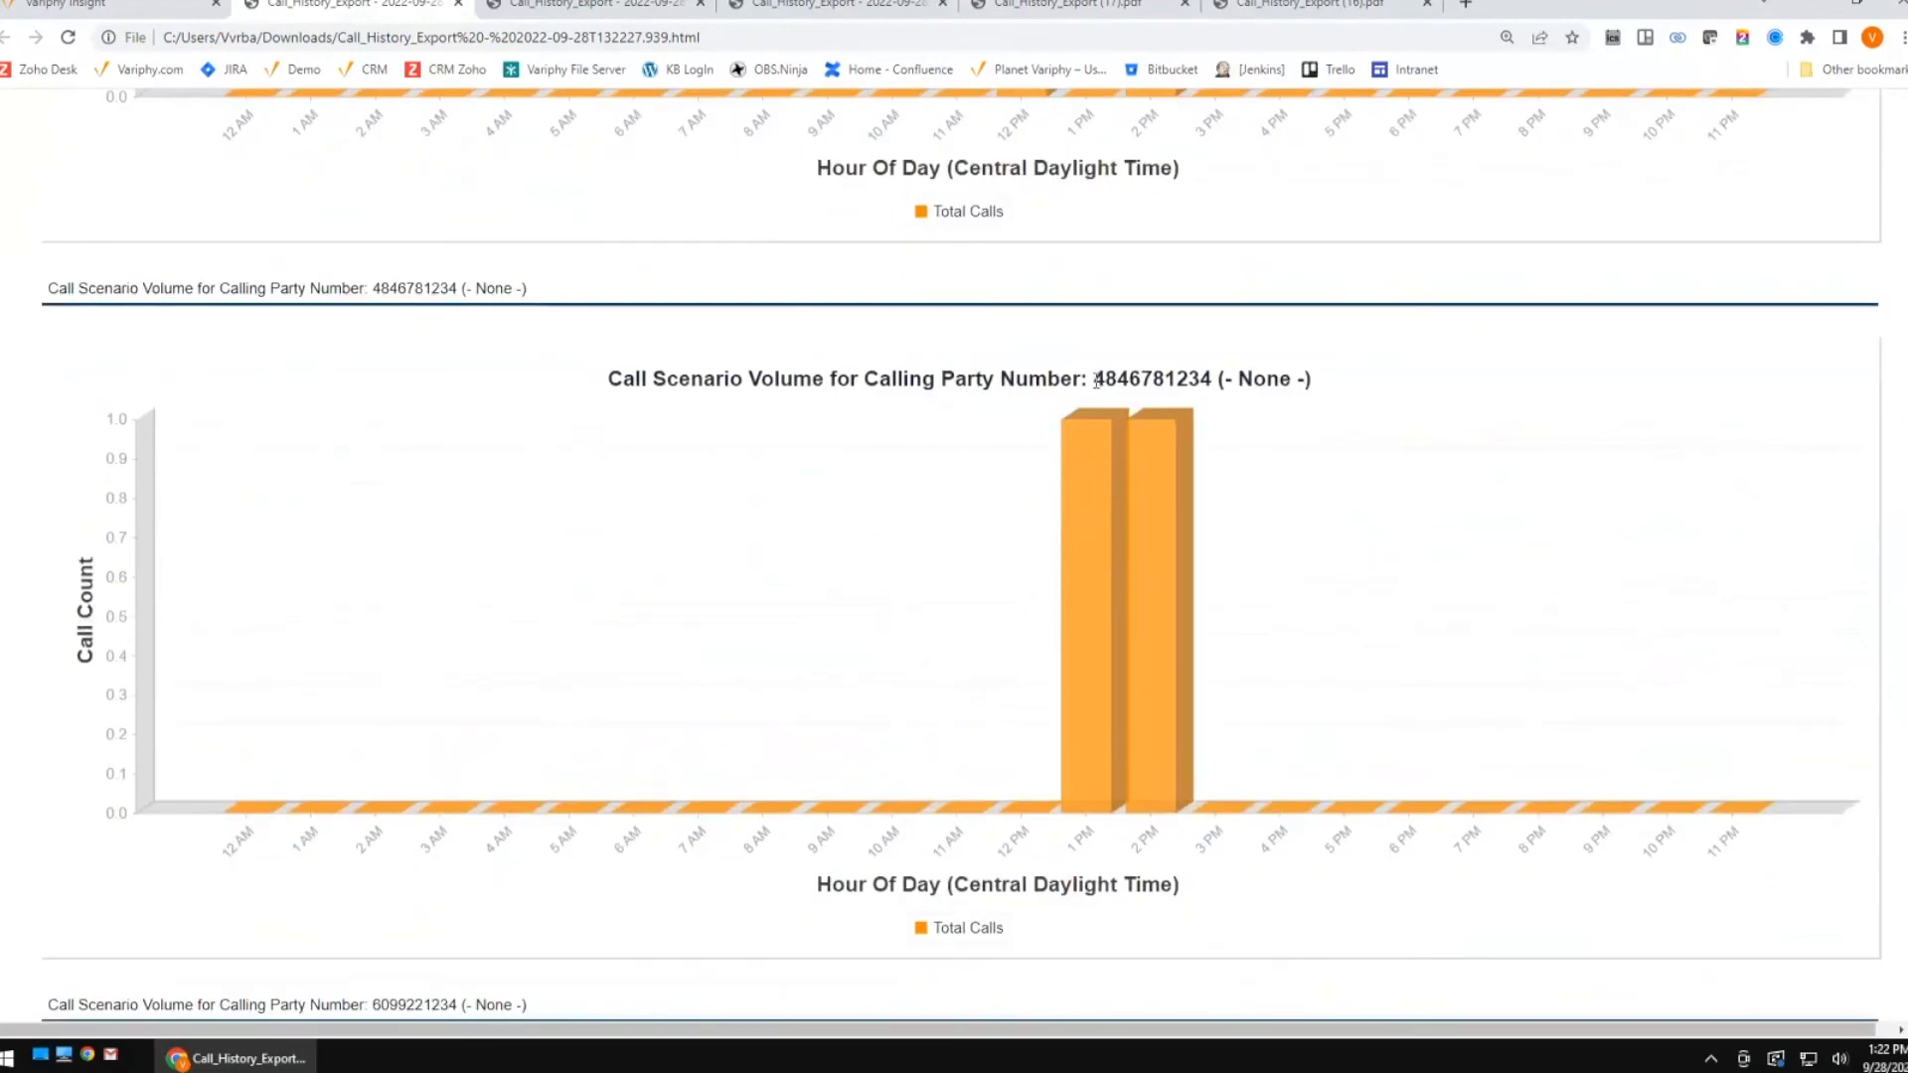
drag(1095, 381, 1307, 383)
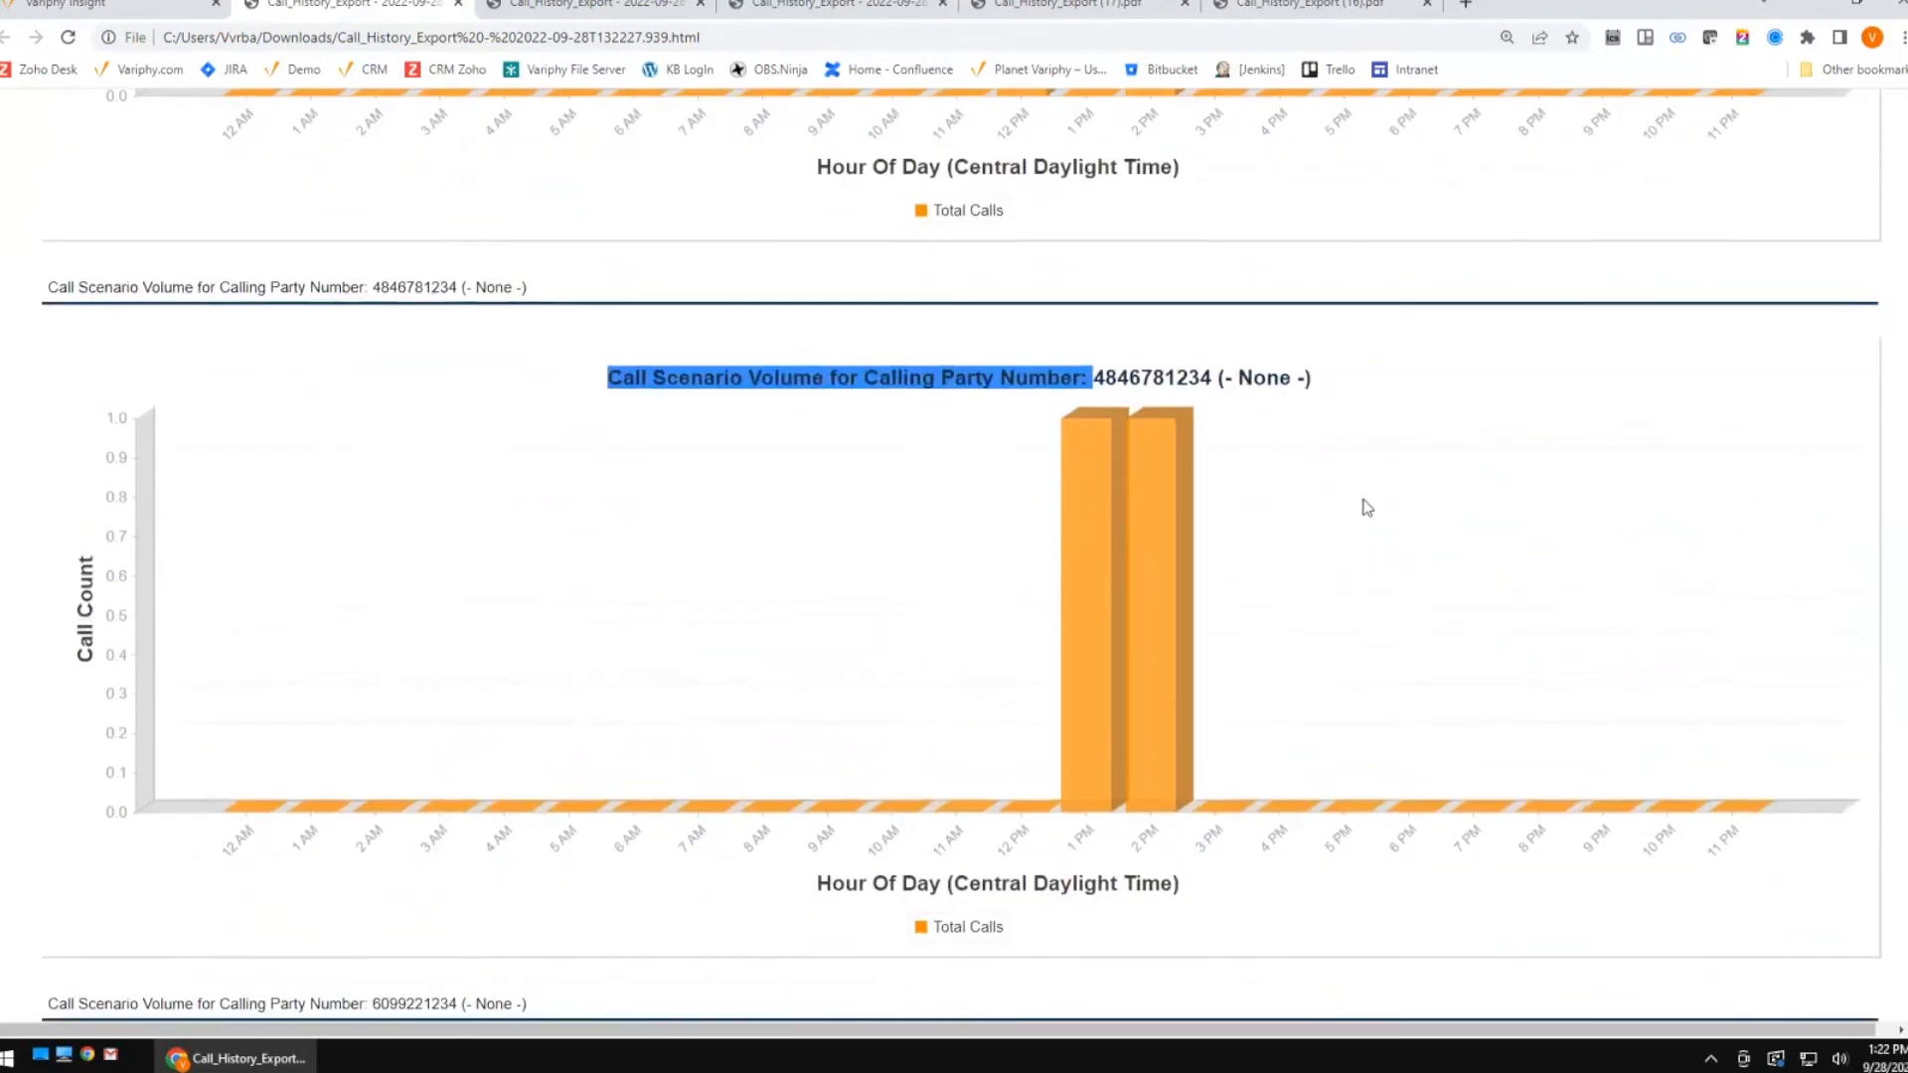
scroll(1366, 506, down, 9)
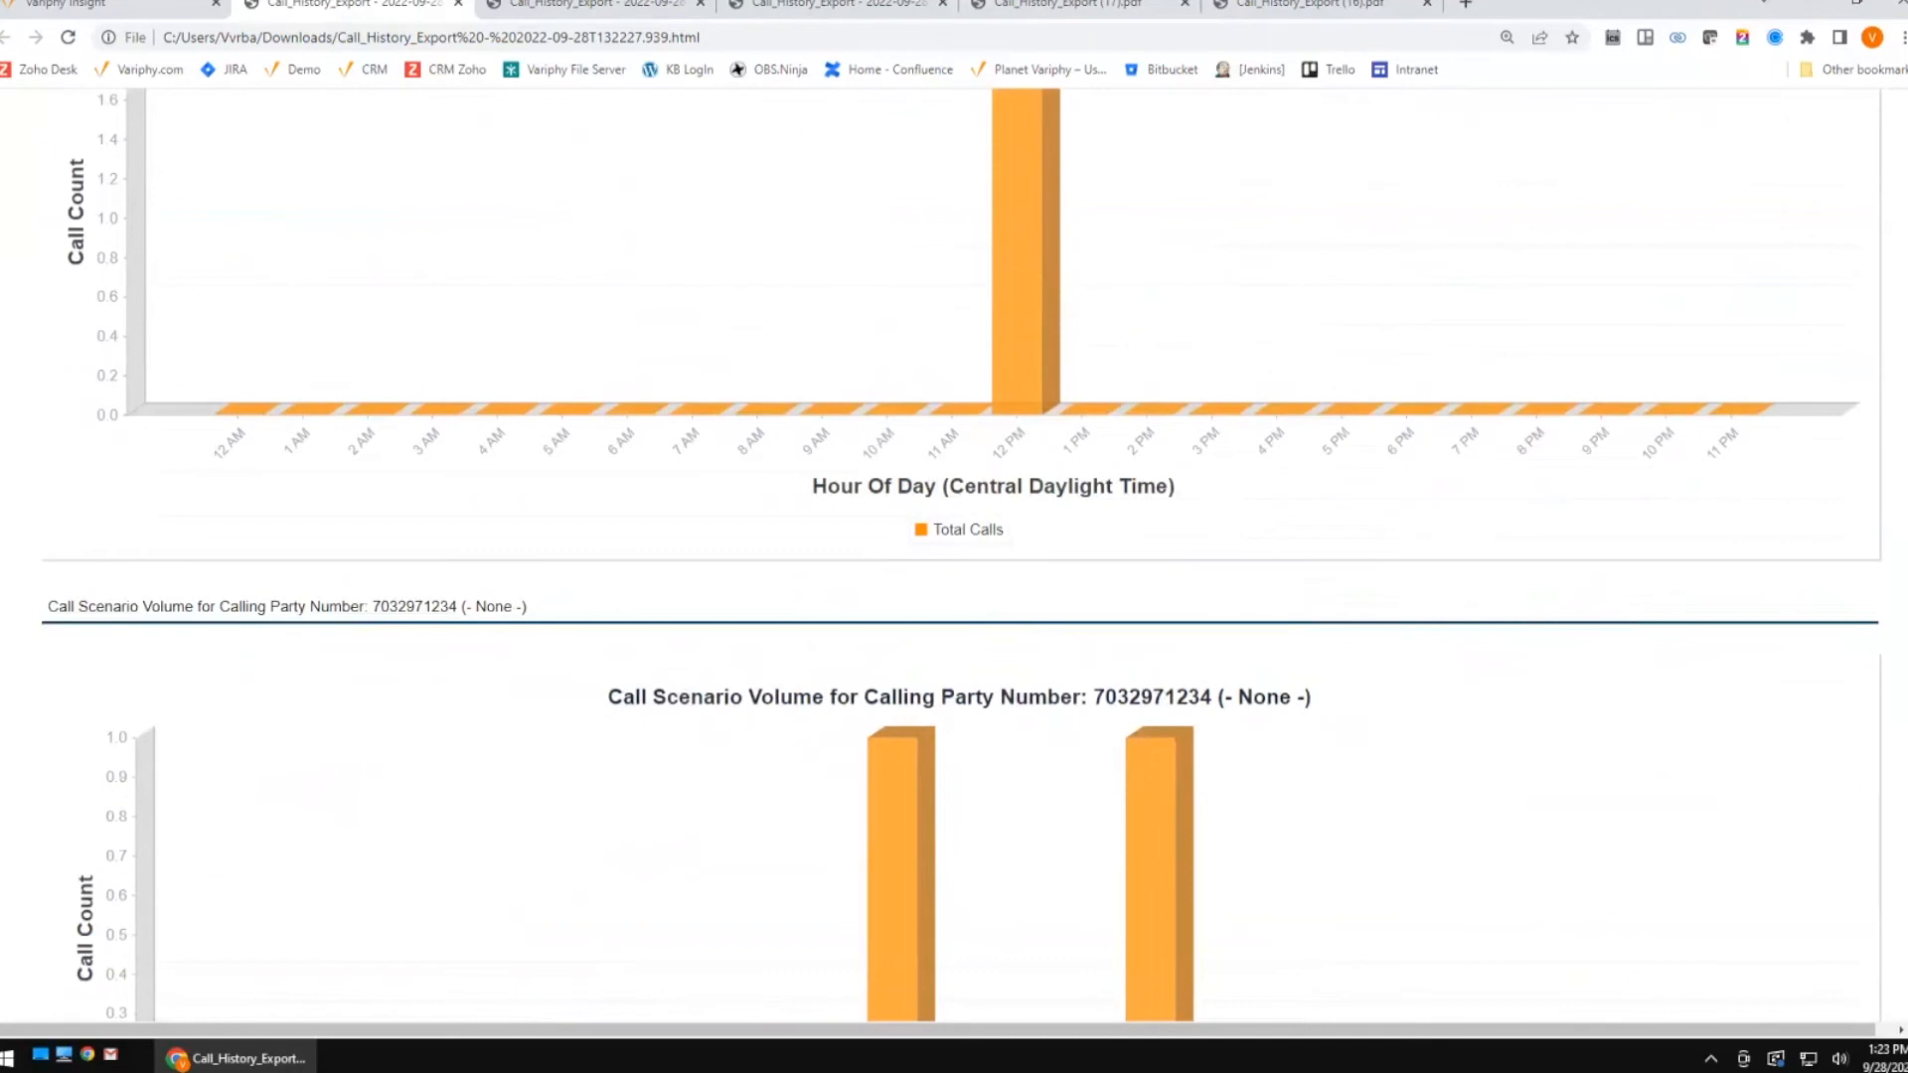
scroll(954, 557, down, 20)
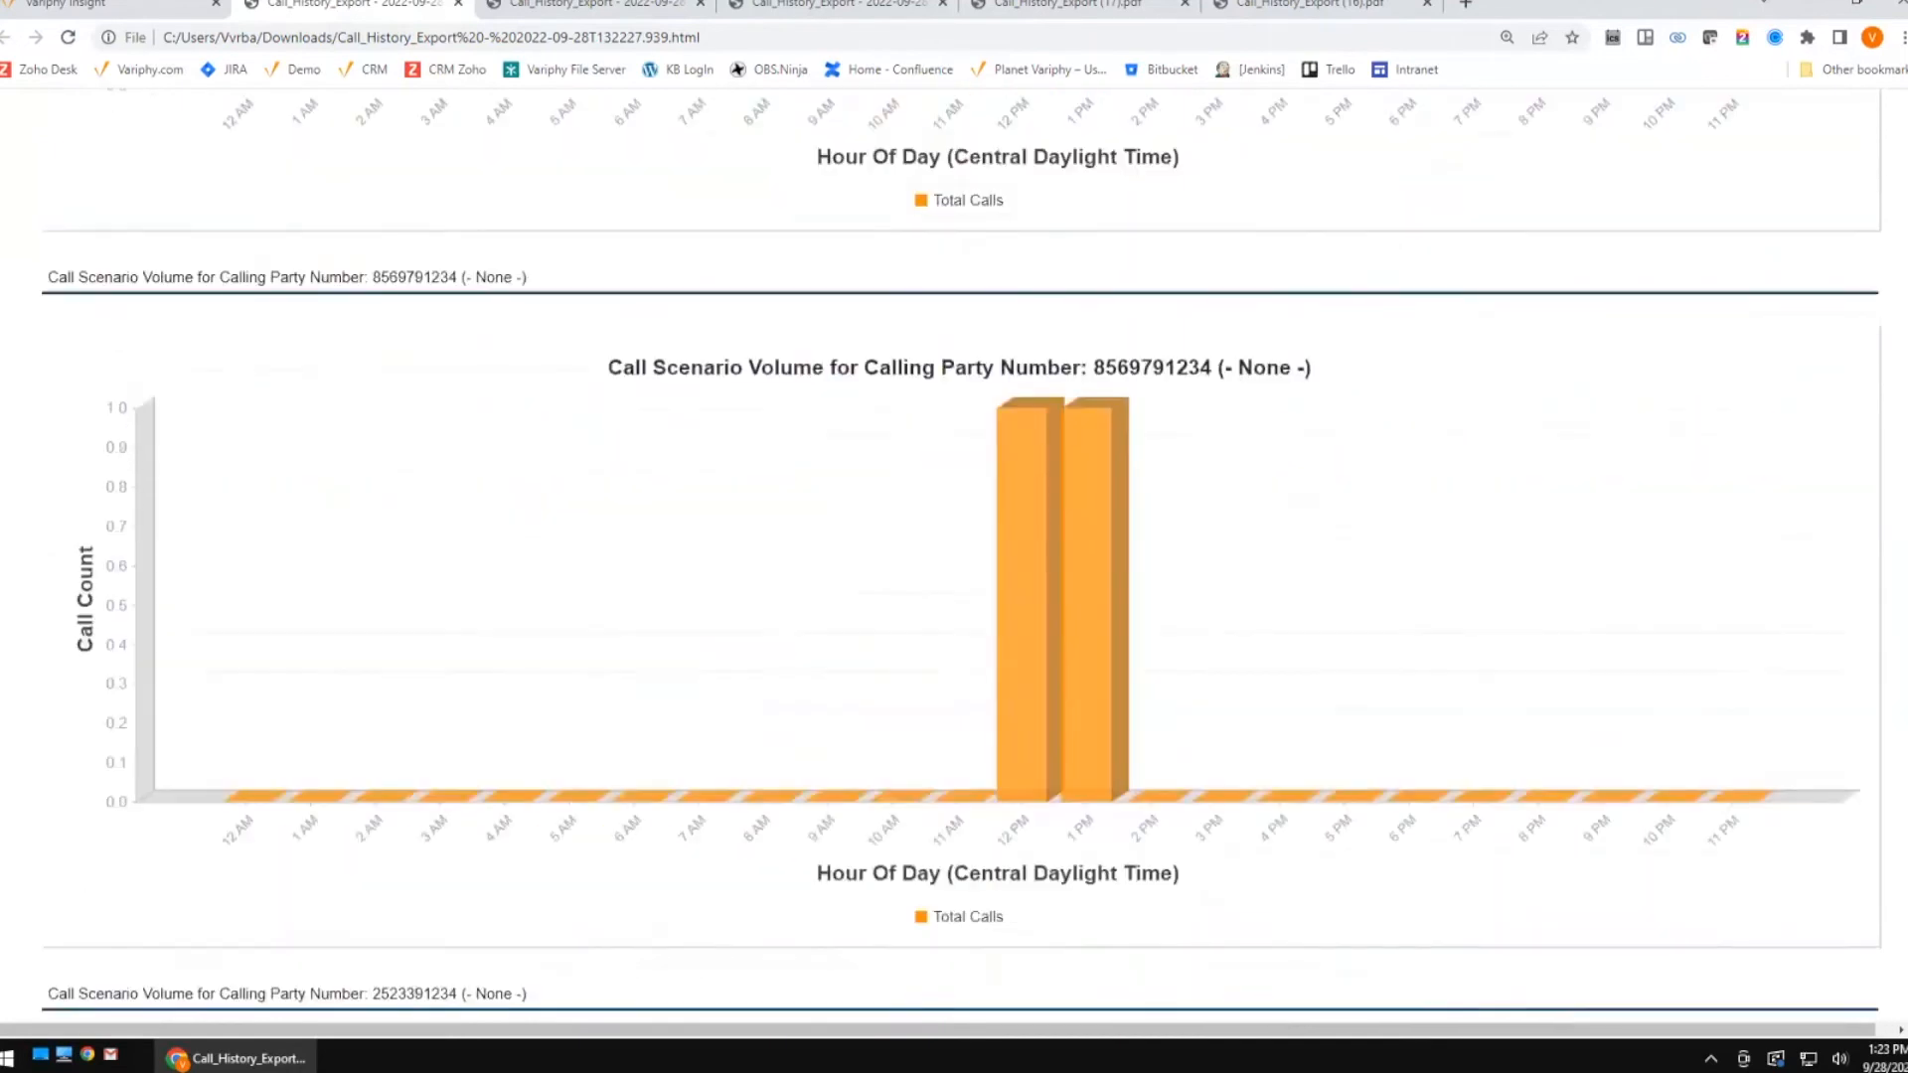
Examine the Day Of Week call scenario volume chart of the first calling party number.
scroll(997, 293, down, 10)
scroll(997, 293, up, 5)
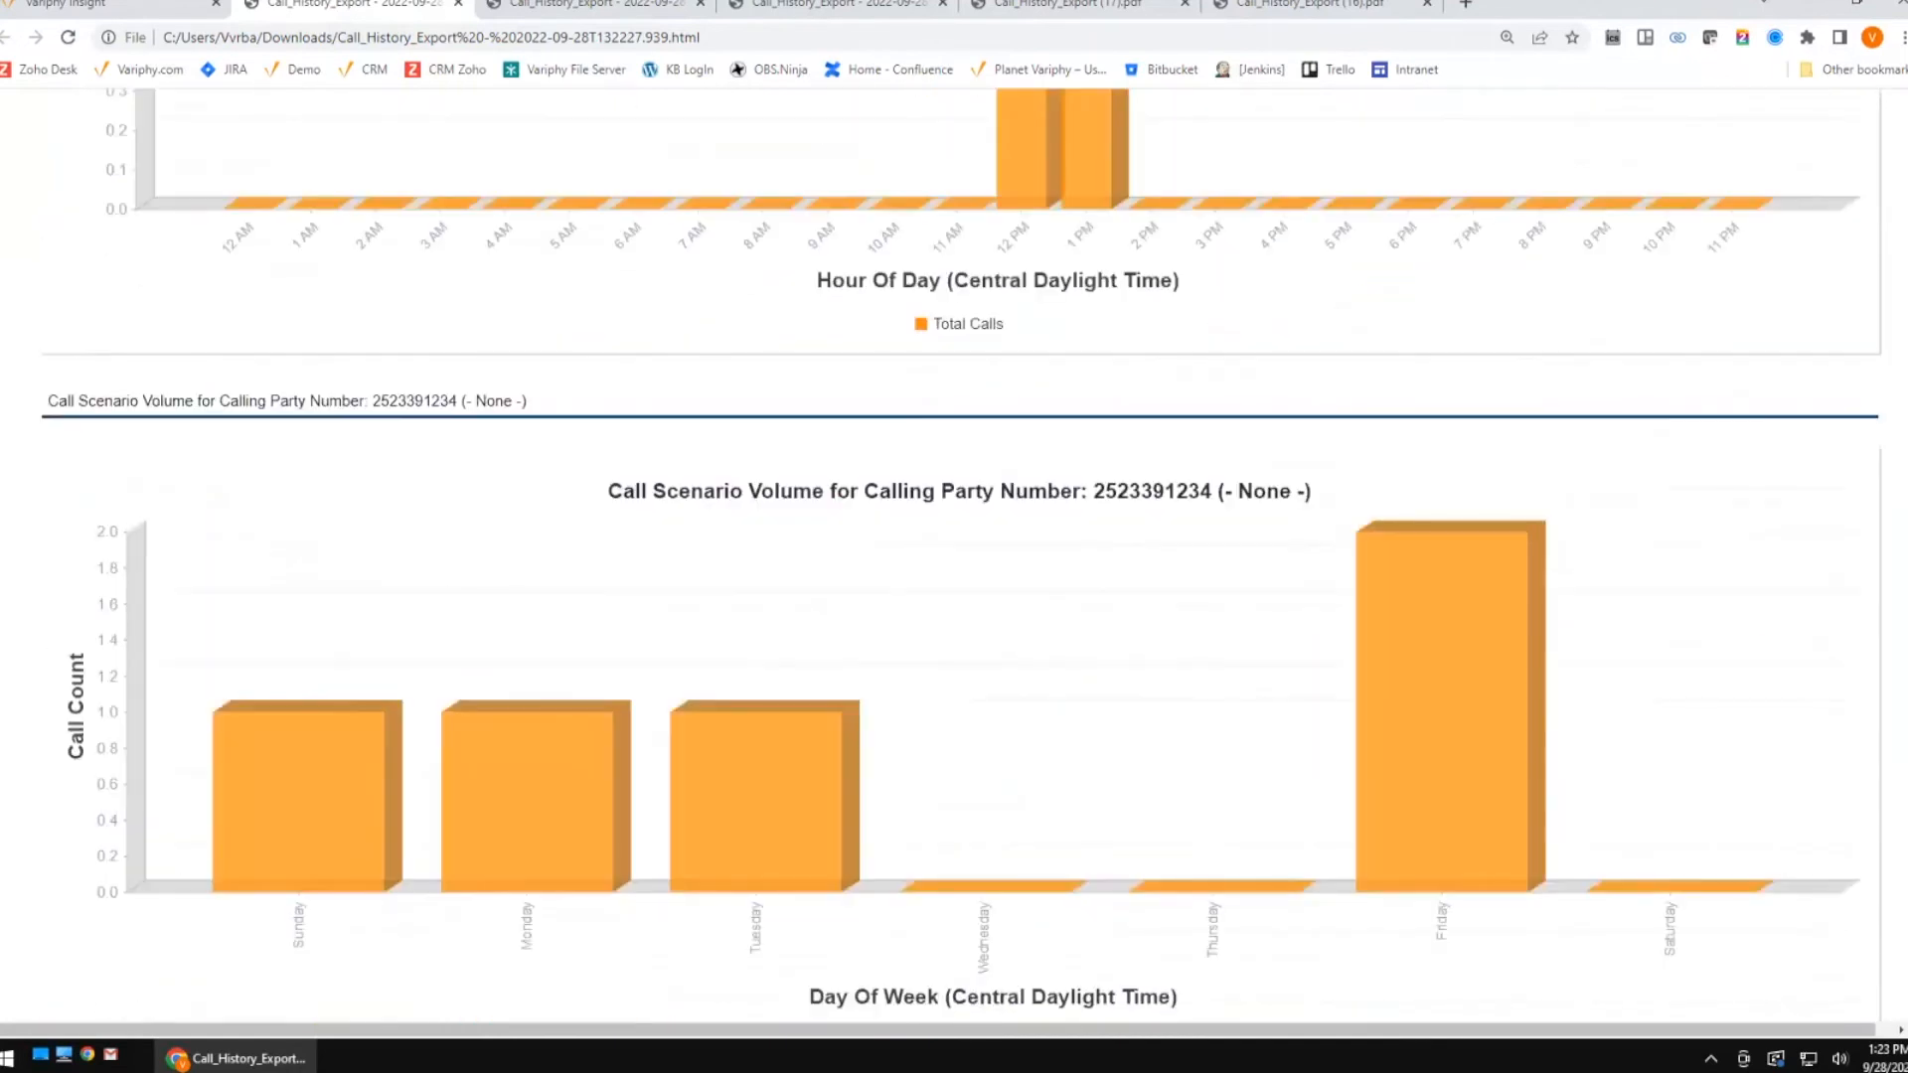
scroll(997, 293, down, 5)
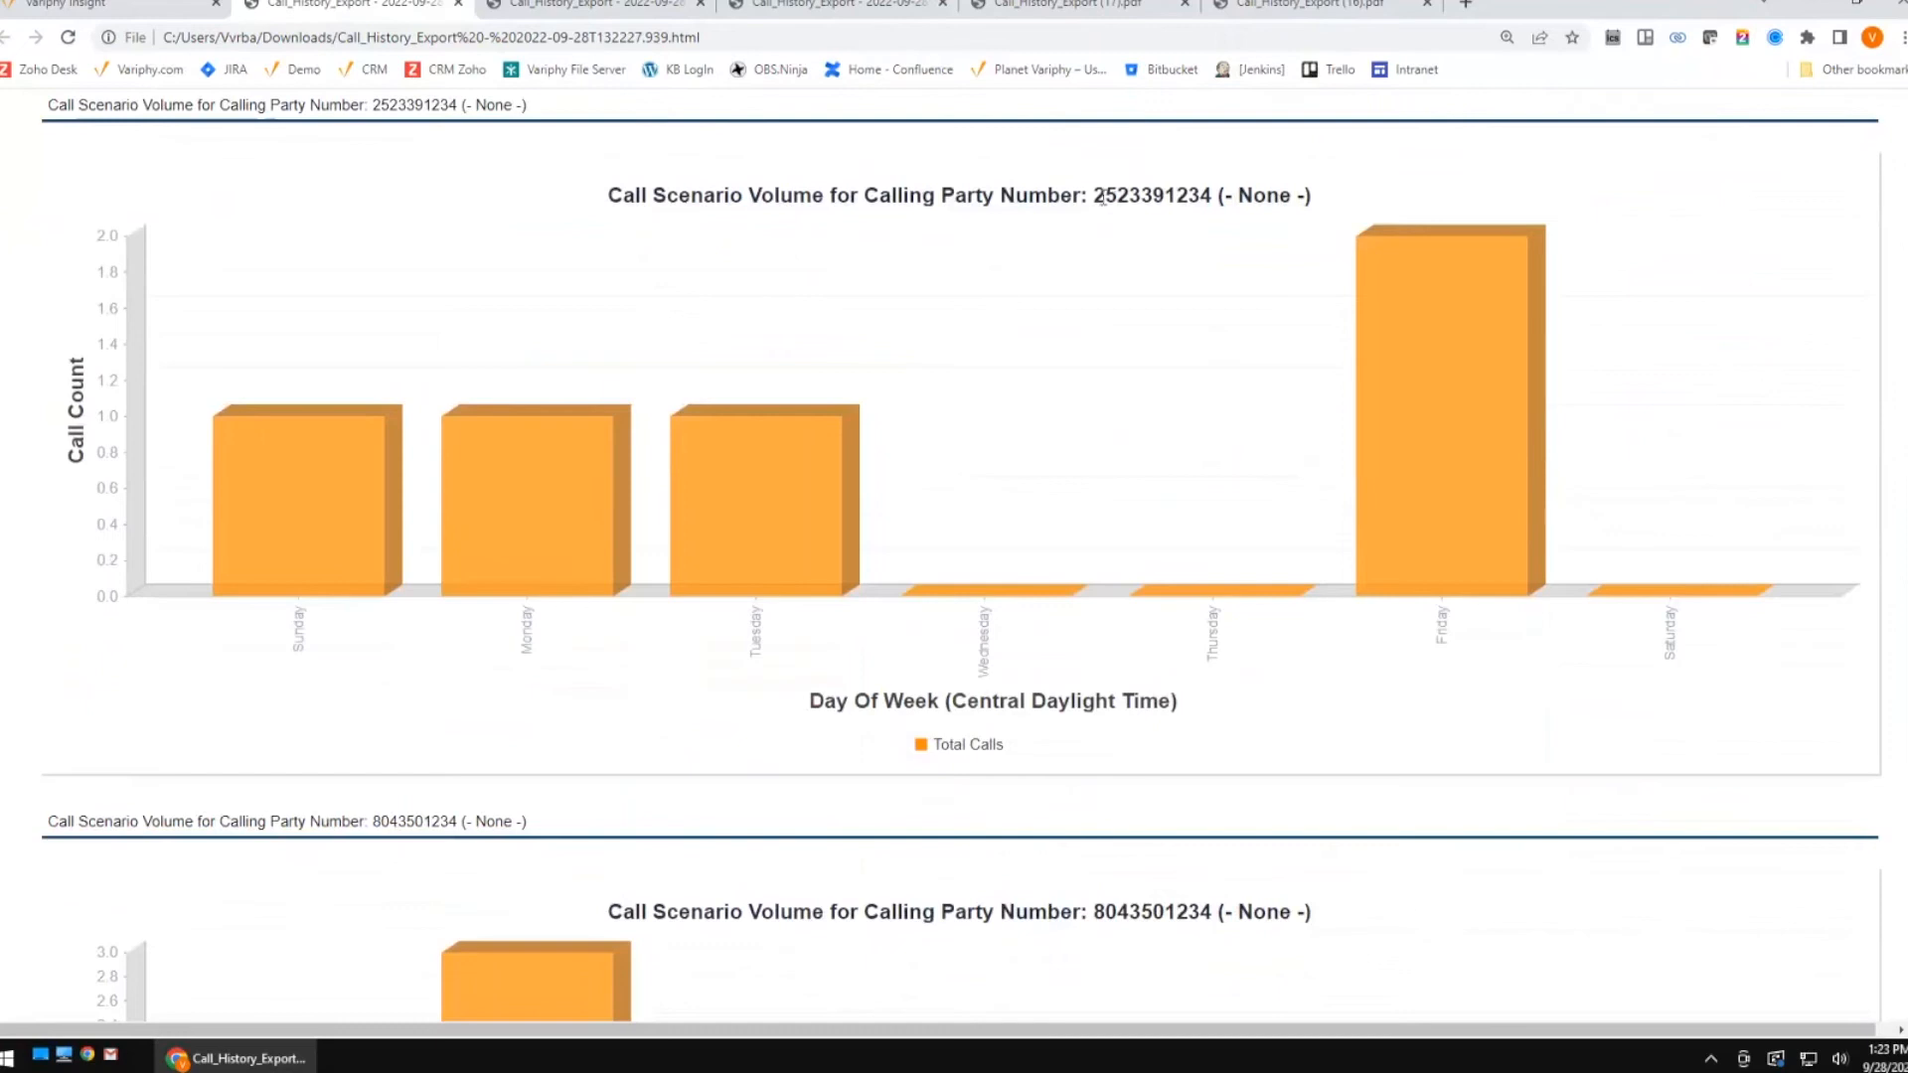
drag(1092, 196, 1214, 196)
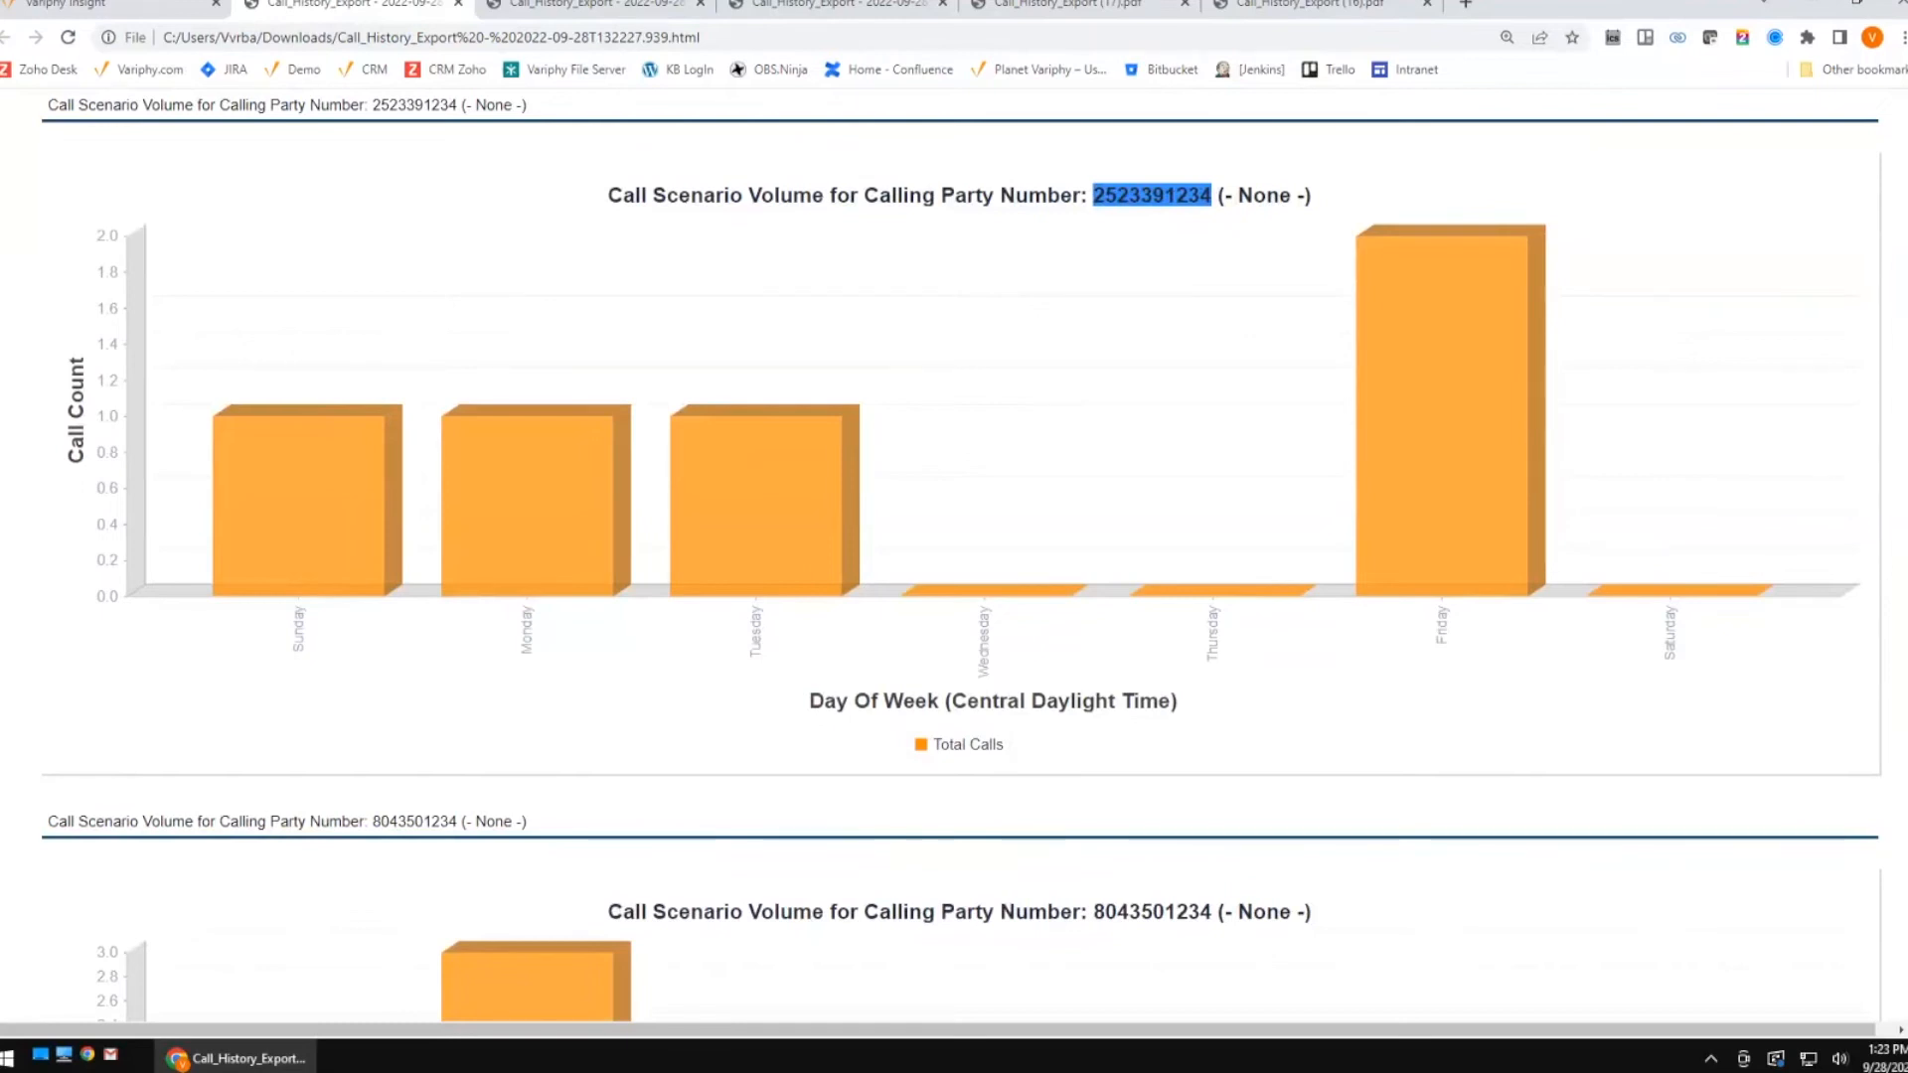
scroll(954, 556, up, 2)
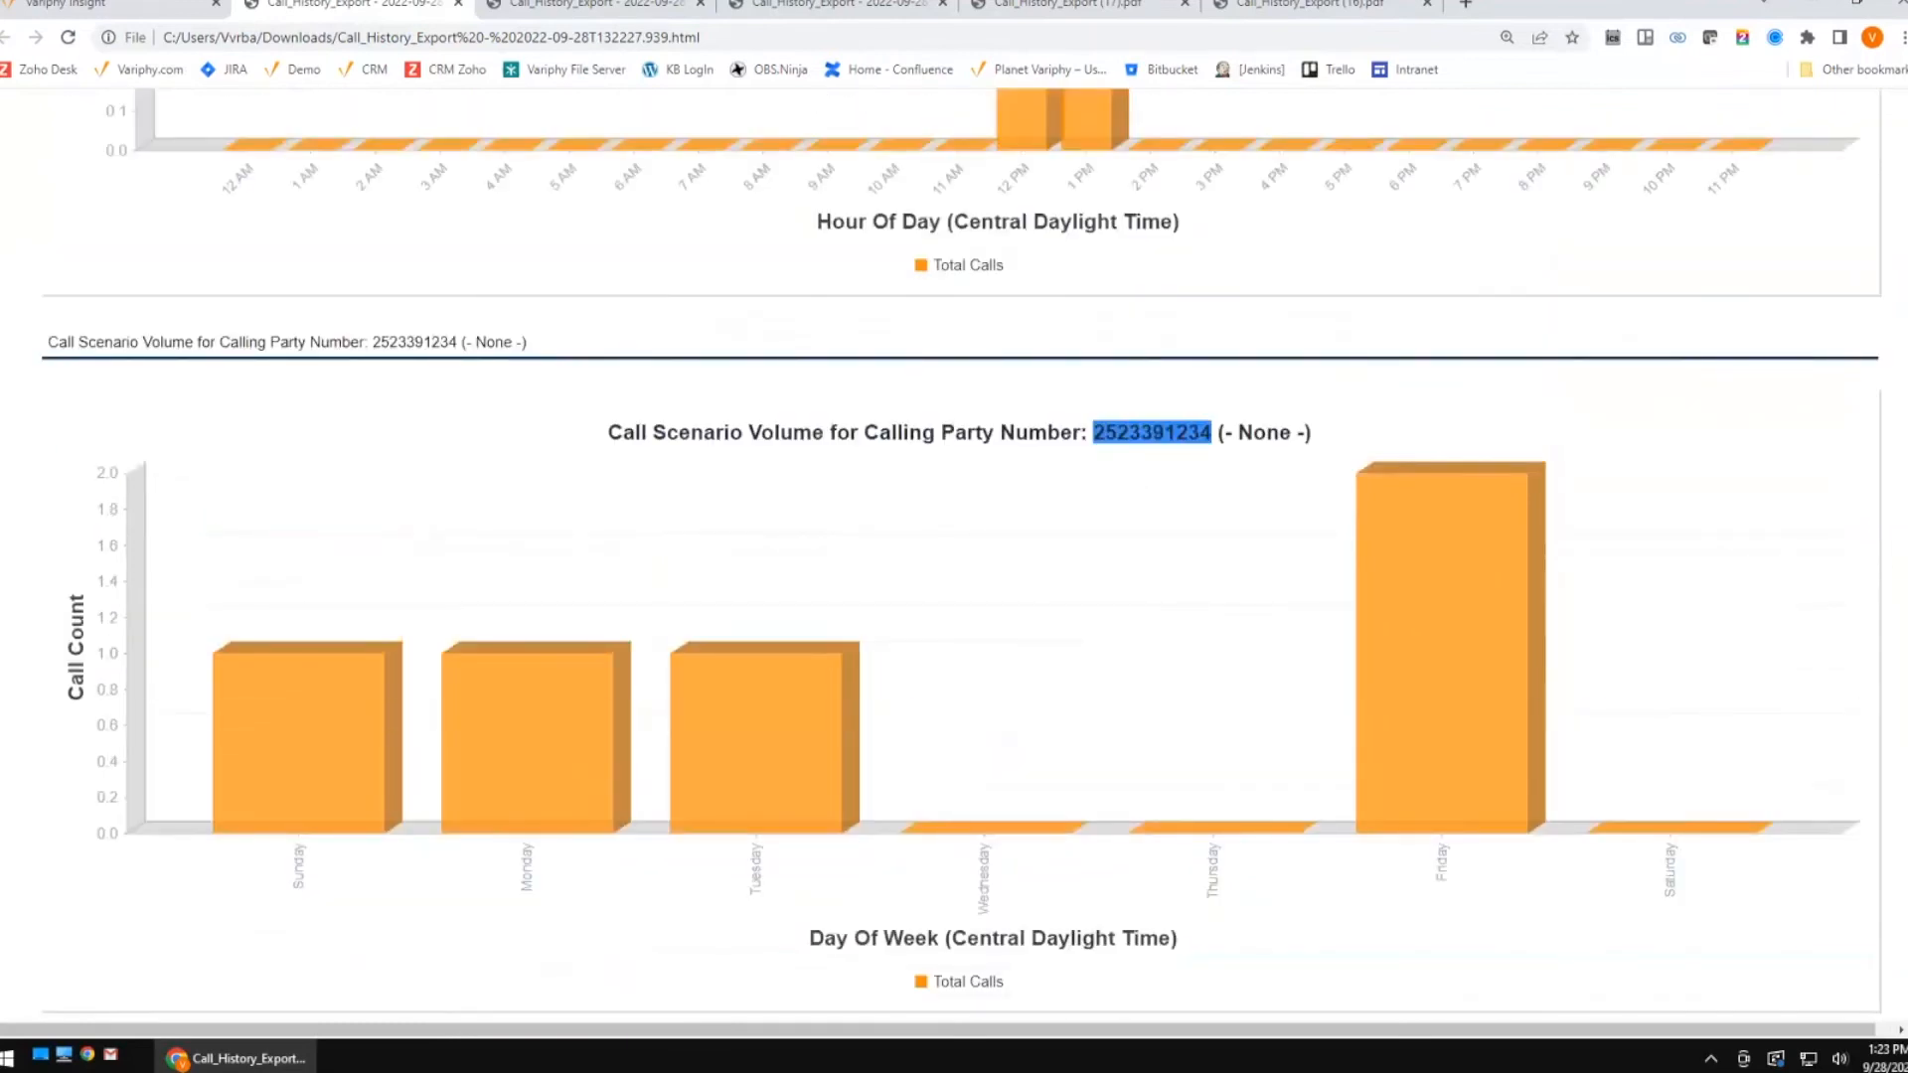
click(1466, 706)
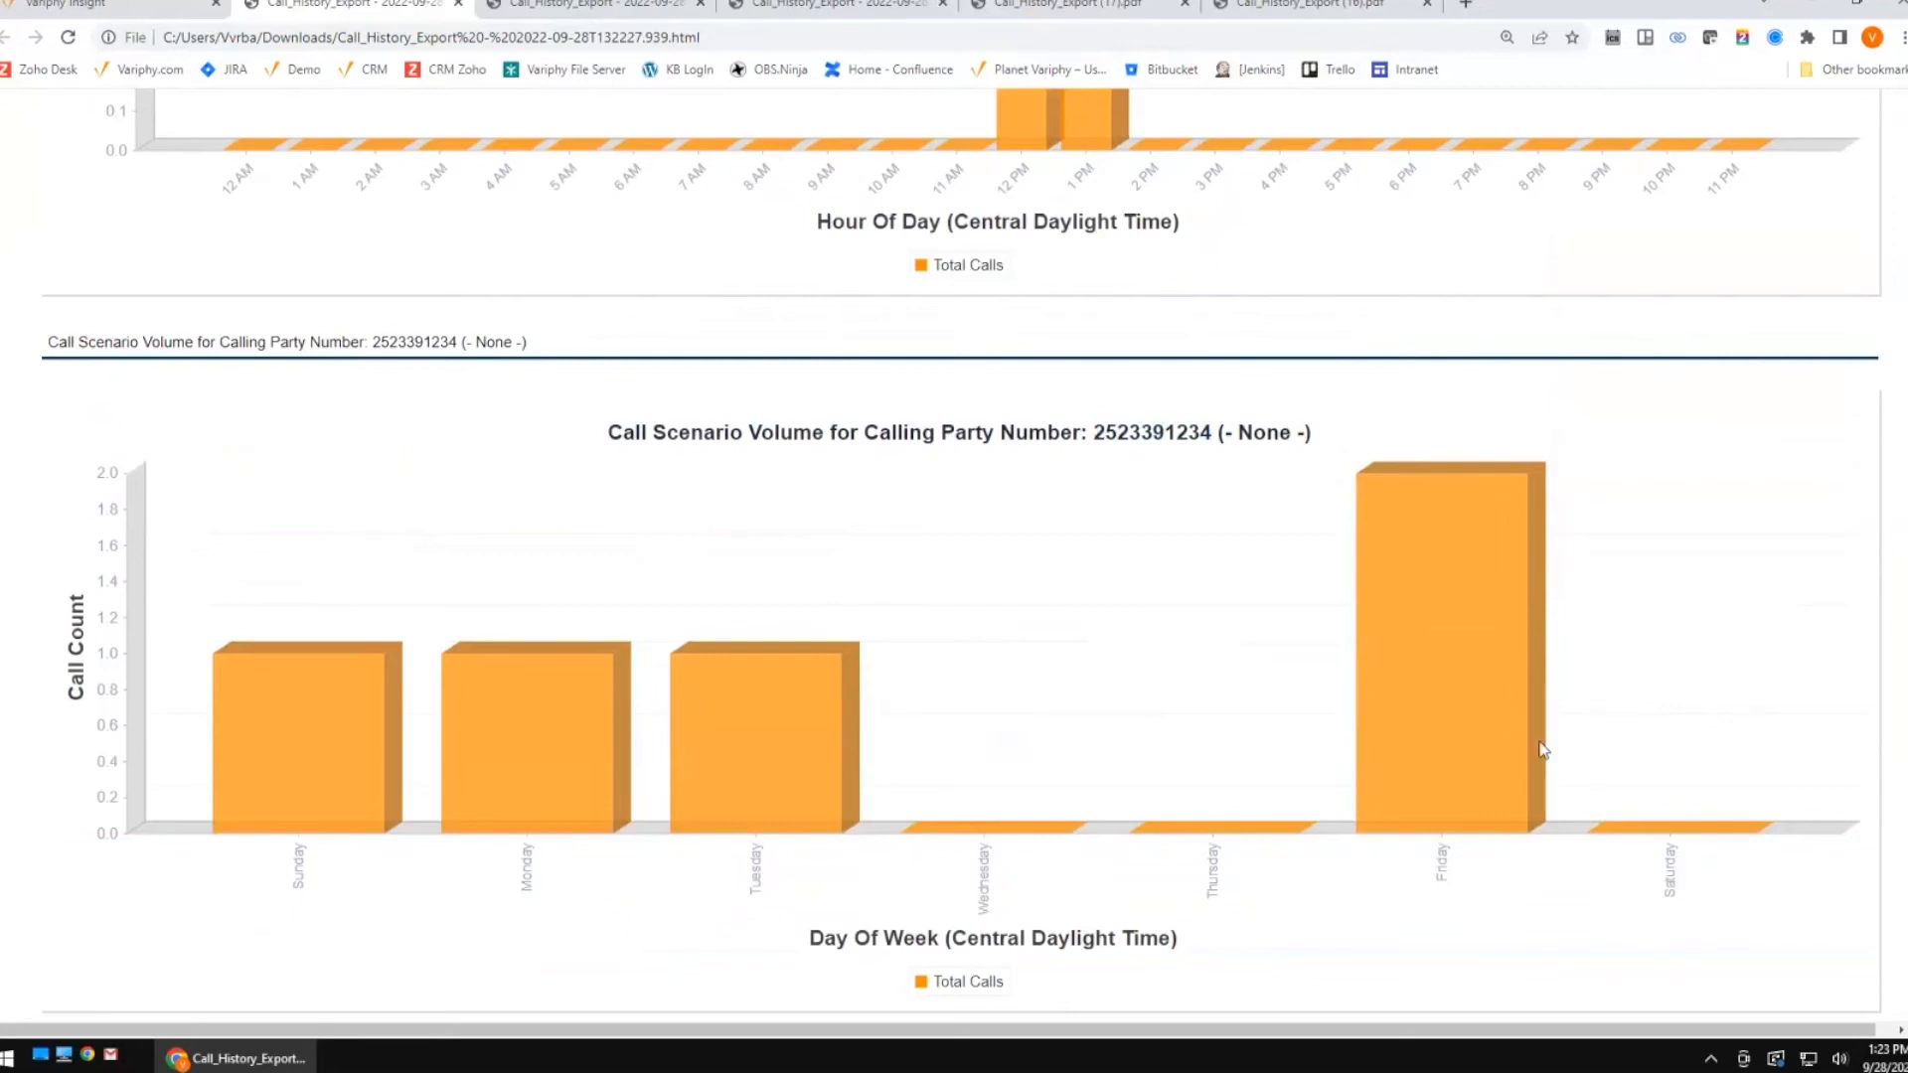
scroll(1490, 711, up, 6)
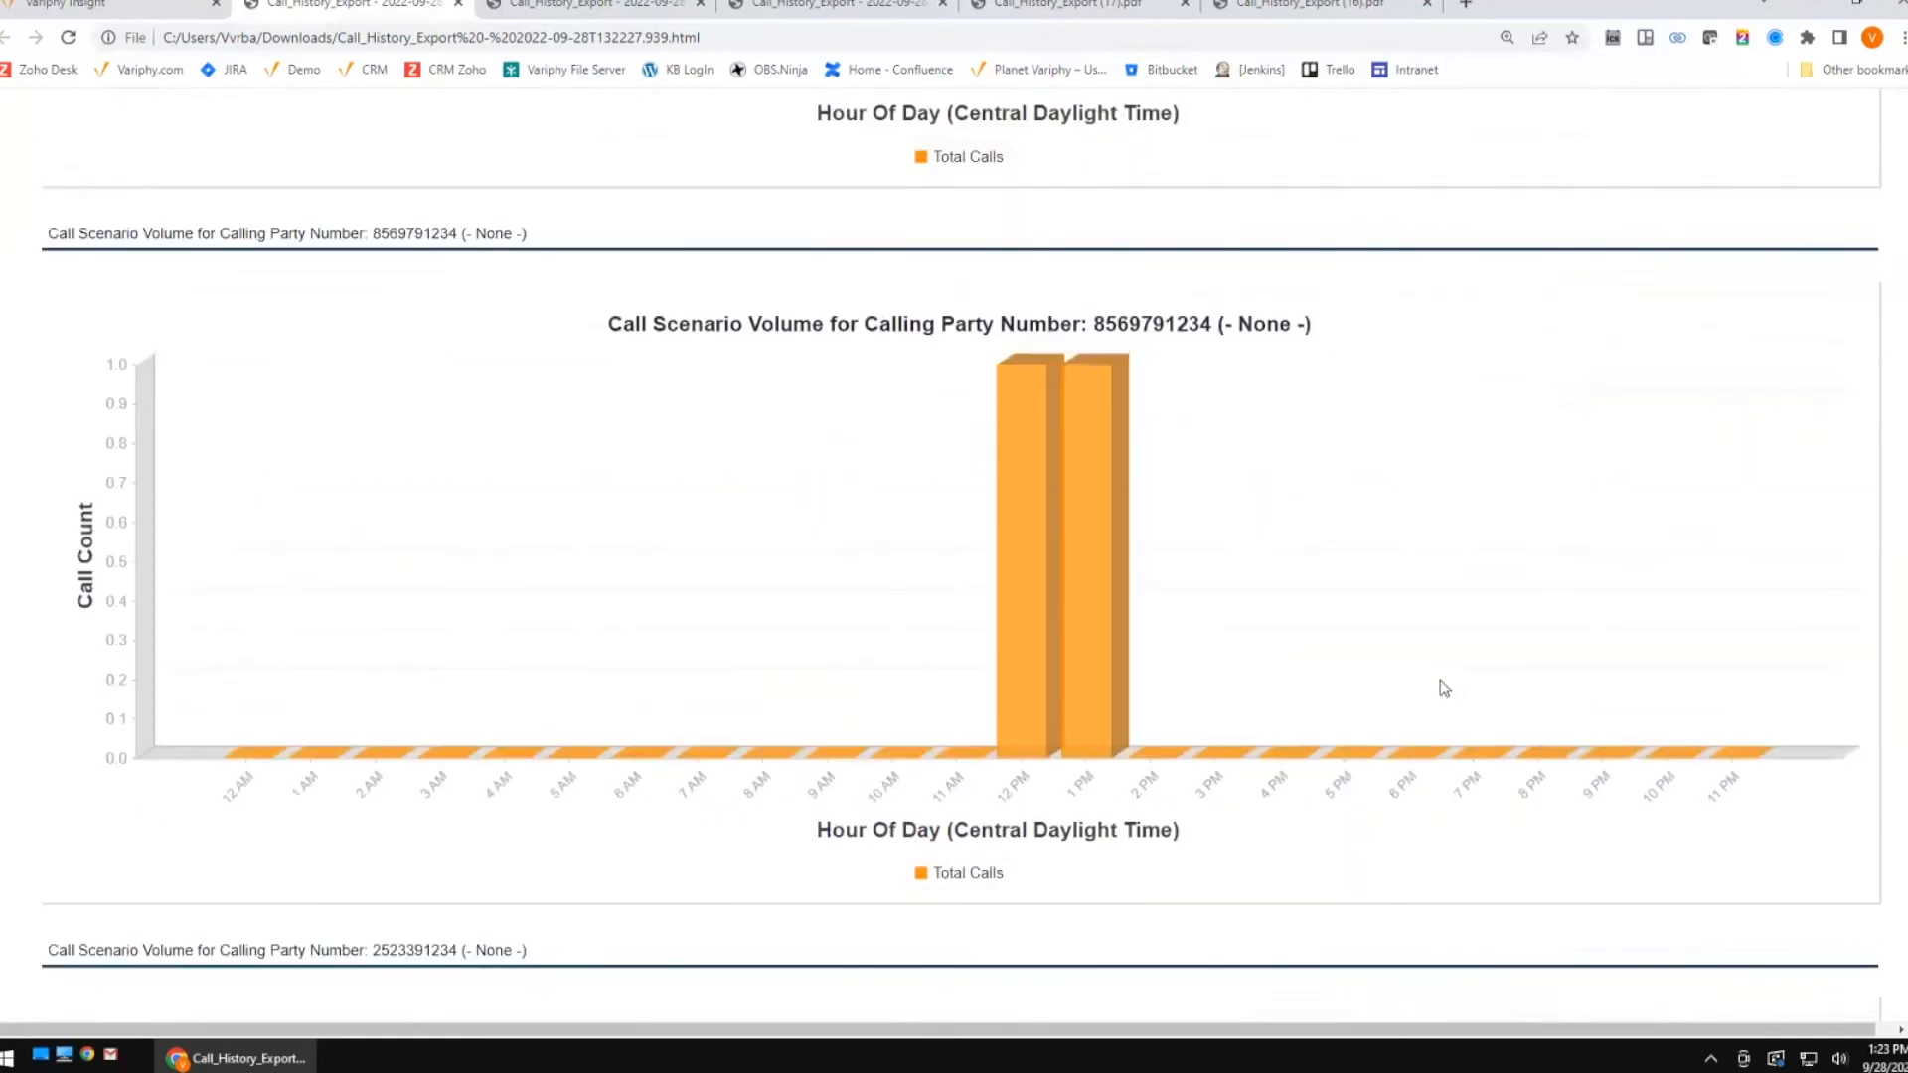
Return to the Calling Party Number Summary and inspect the call details behind the fifth number's Total Call Count.
key(F5)
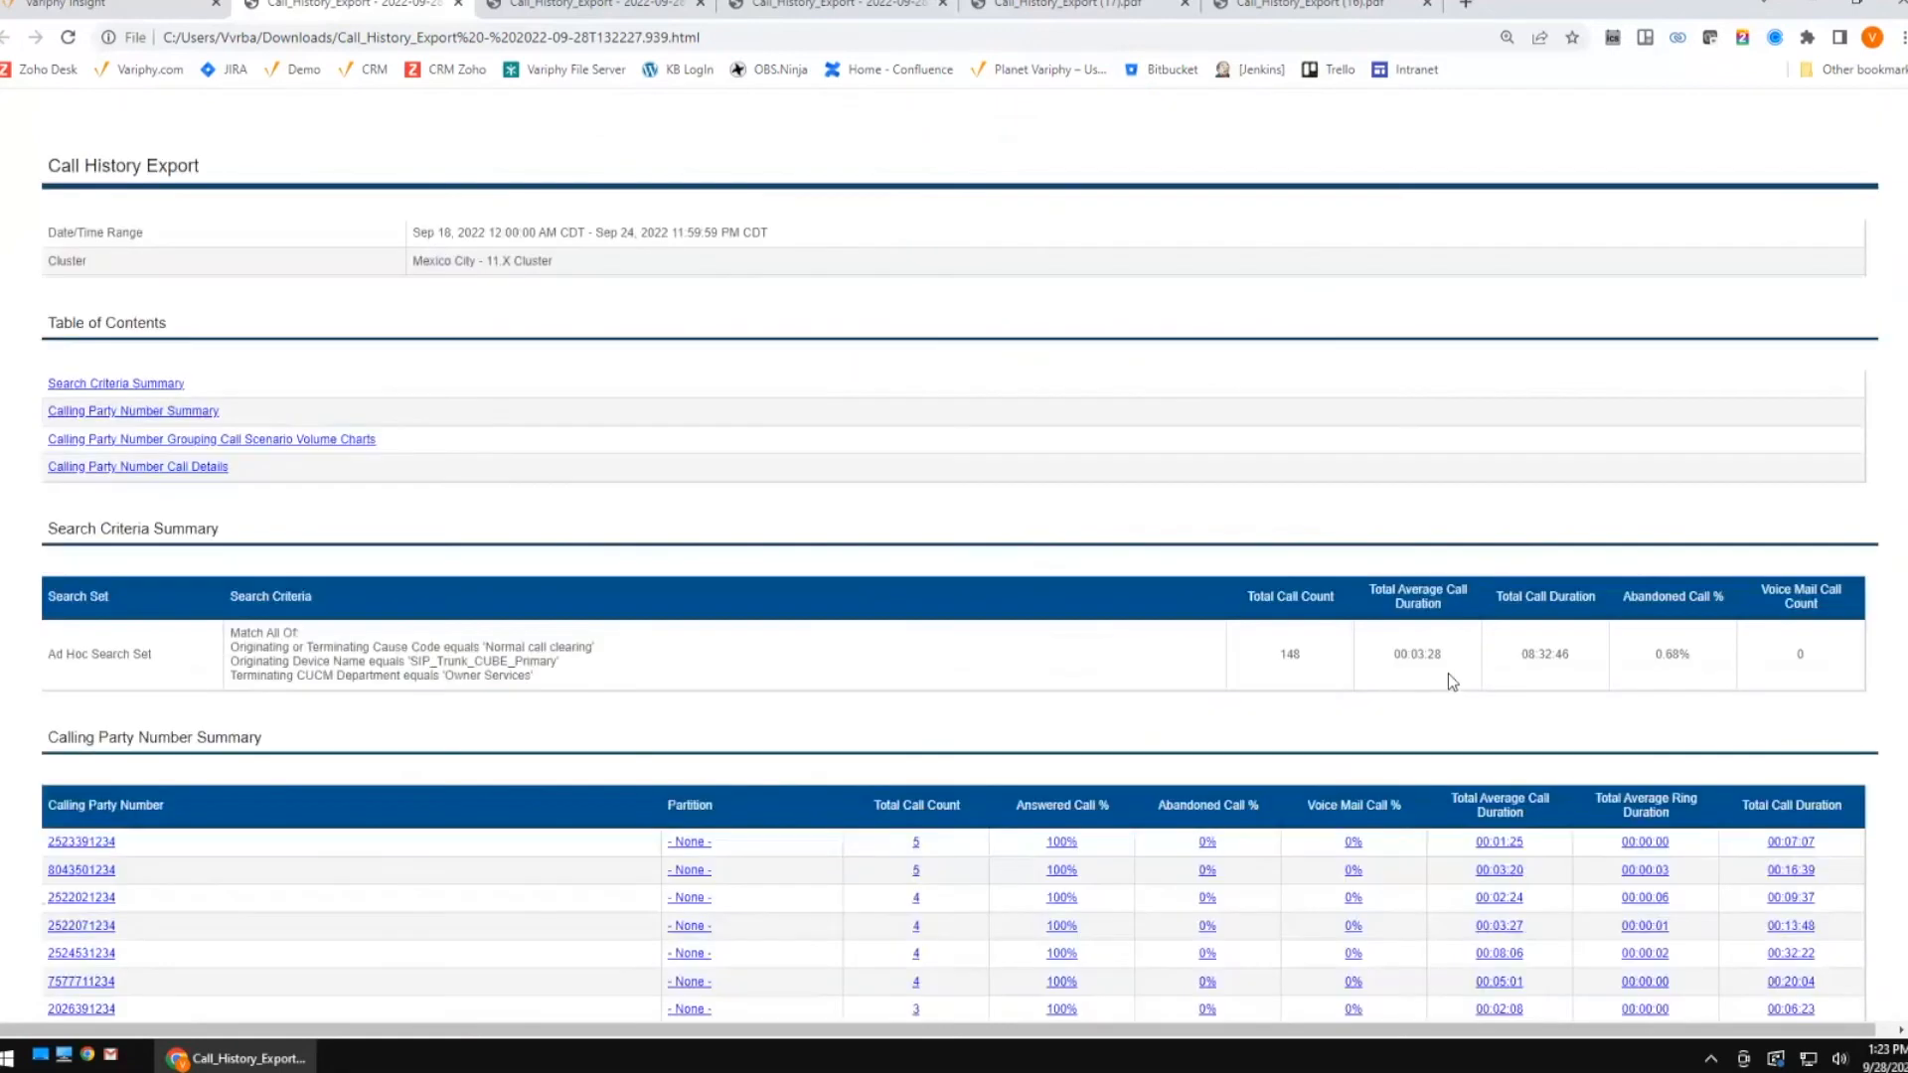
scroll(1461, 626, down, 4)
scroll(1466, 624, down, 2)
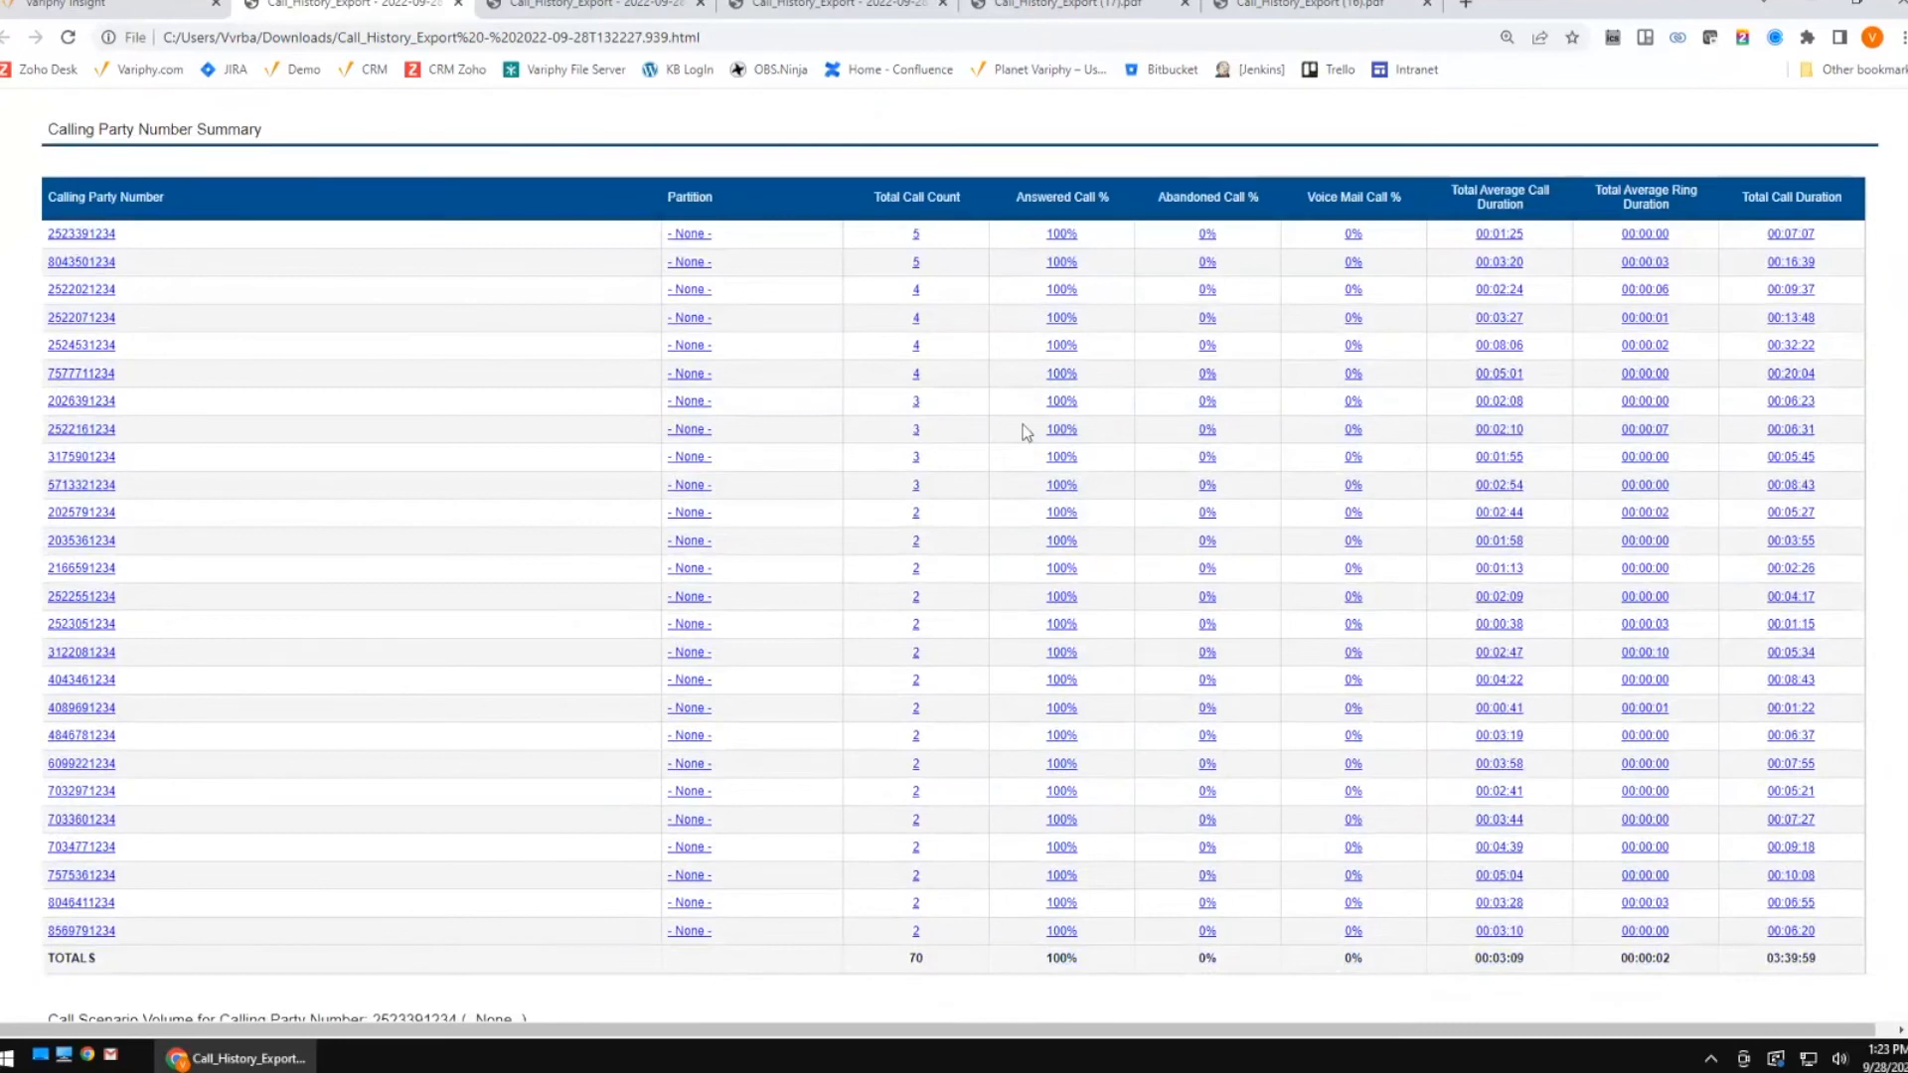
click(916, 346)
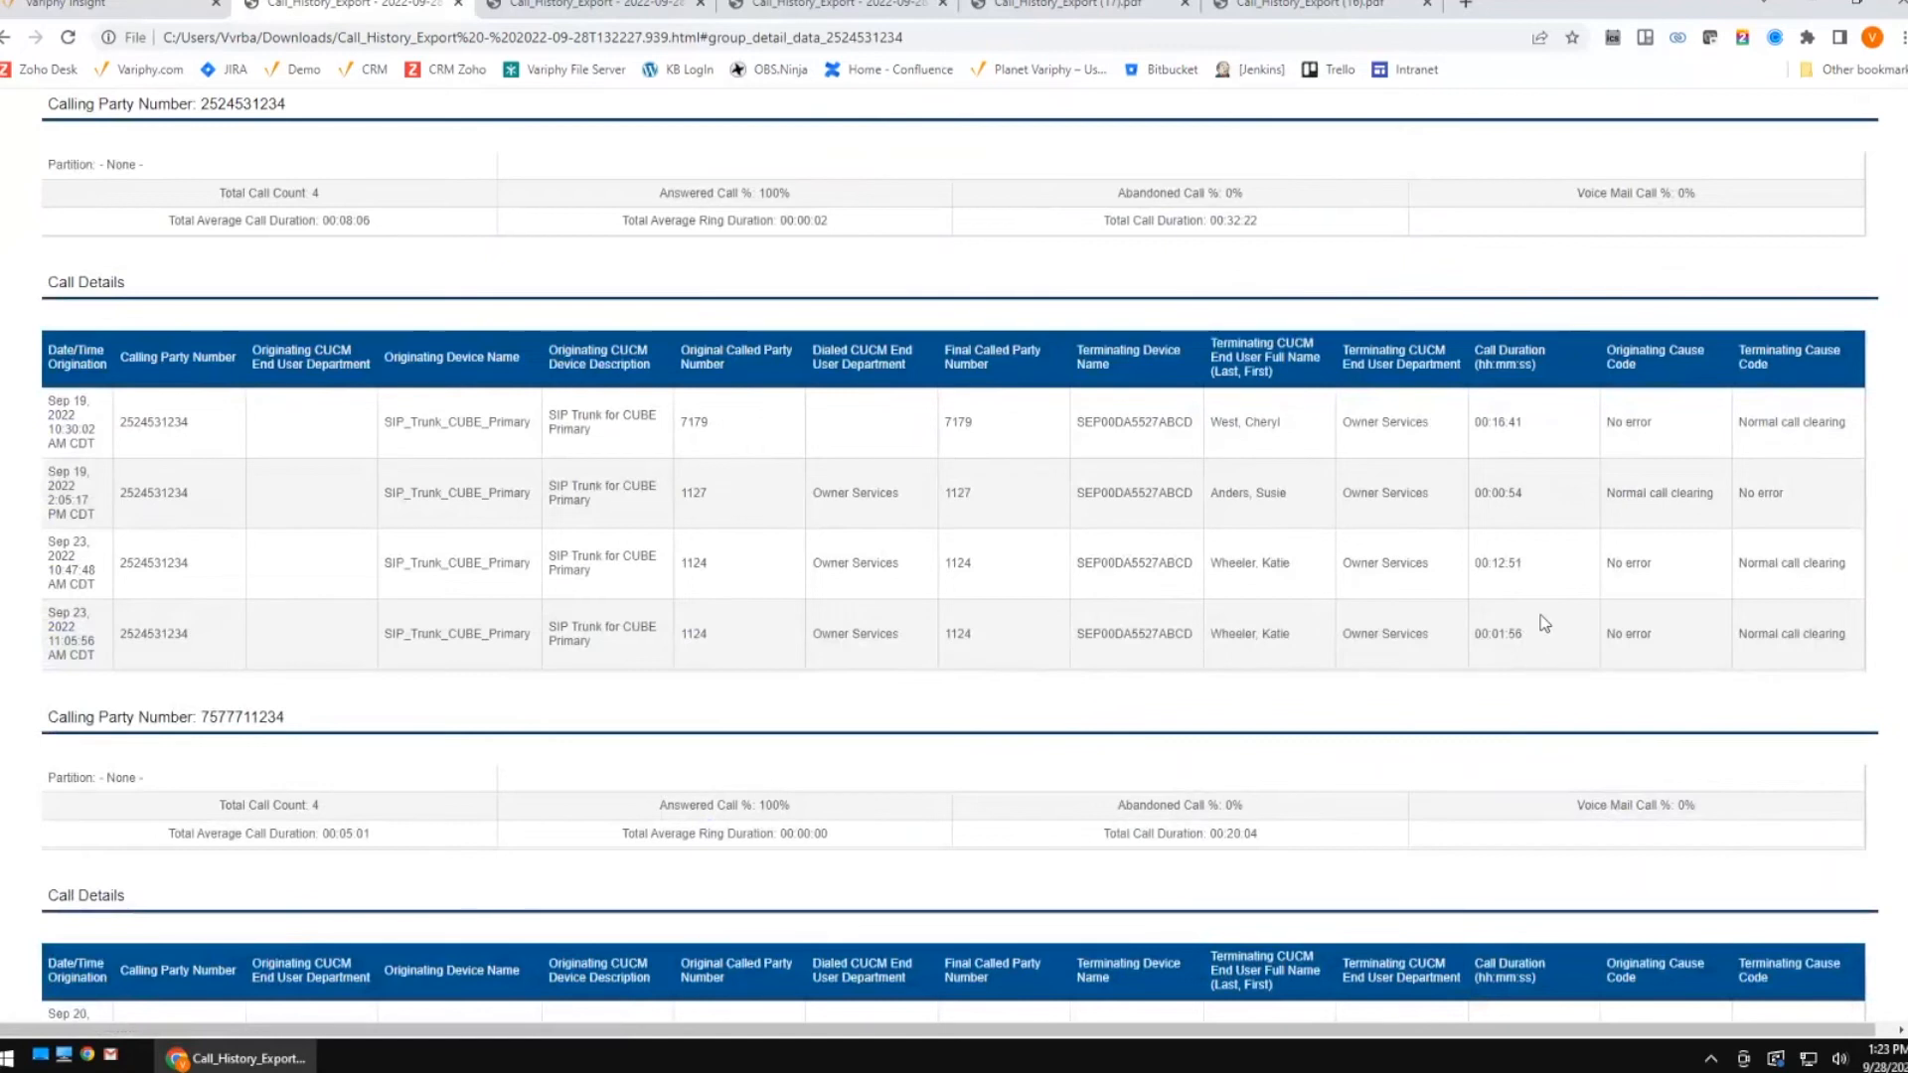
scroll(1543, 623, up, 4)
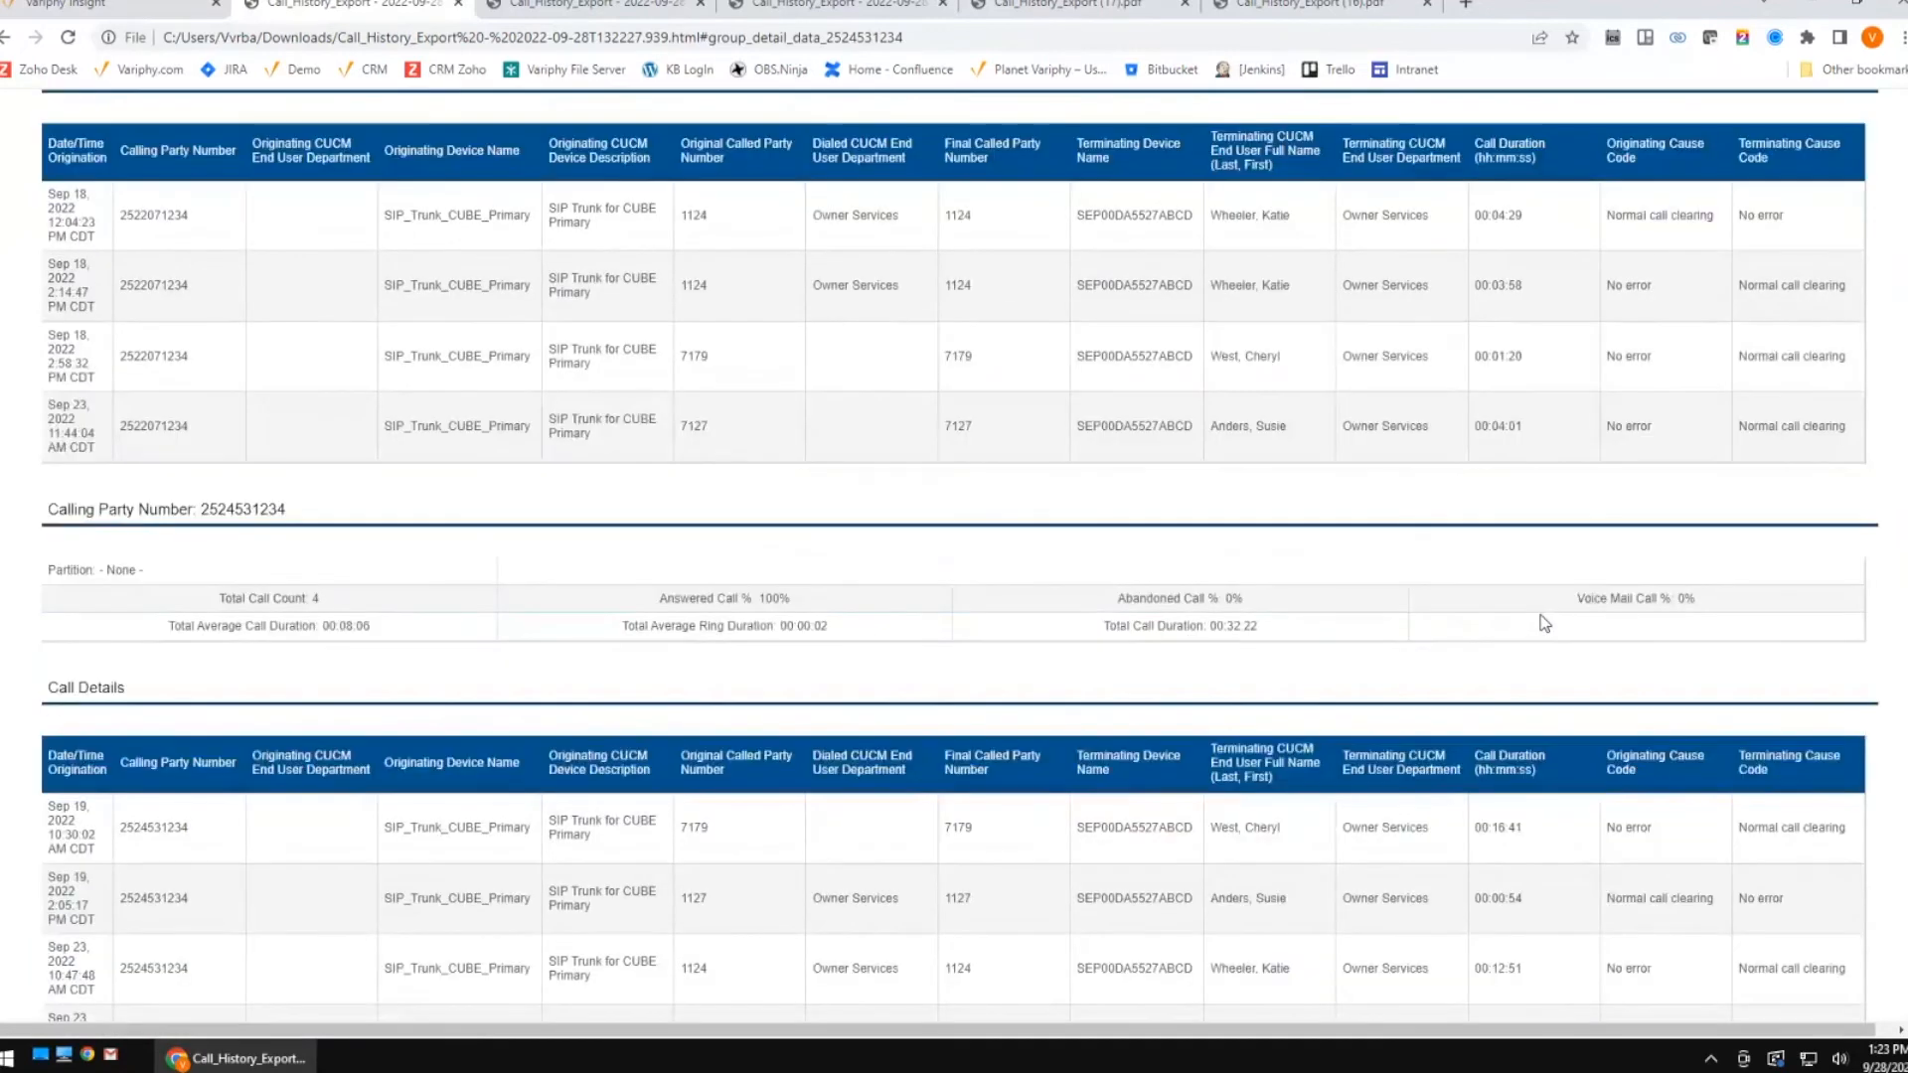
Return to the call history search and remove the Originating Device Name, Terminating CUCM Department and cause code criteria.
click(149, 5)
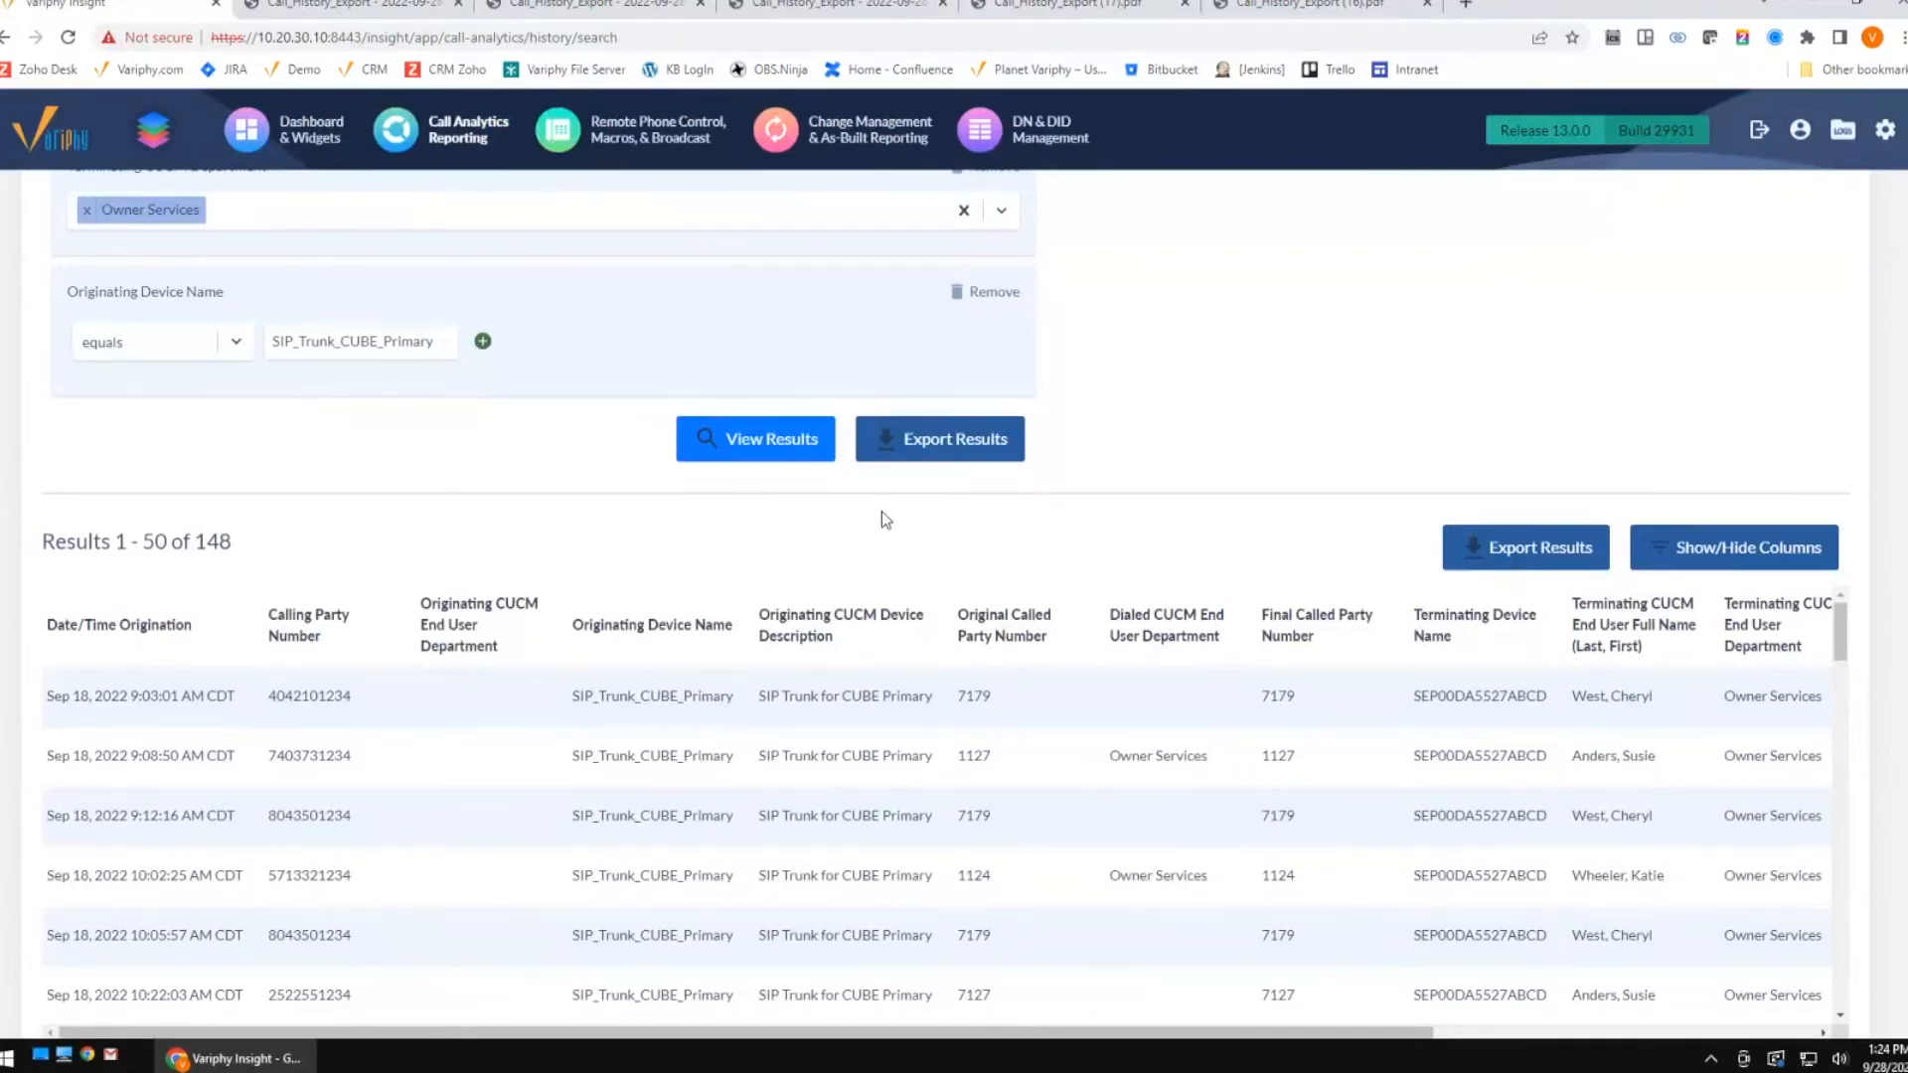
scroll(1239, 425, up, 2)
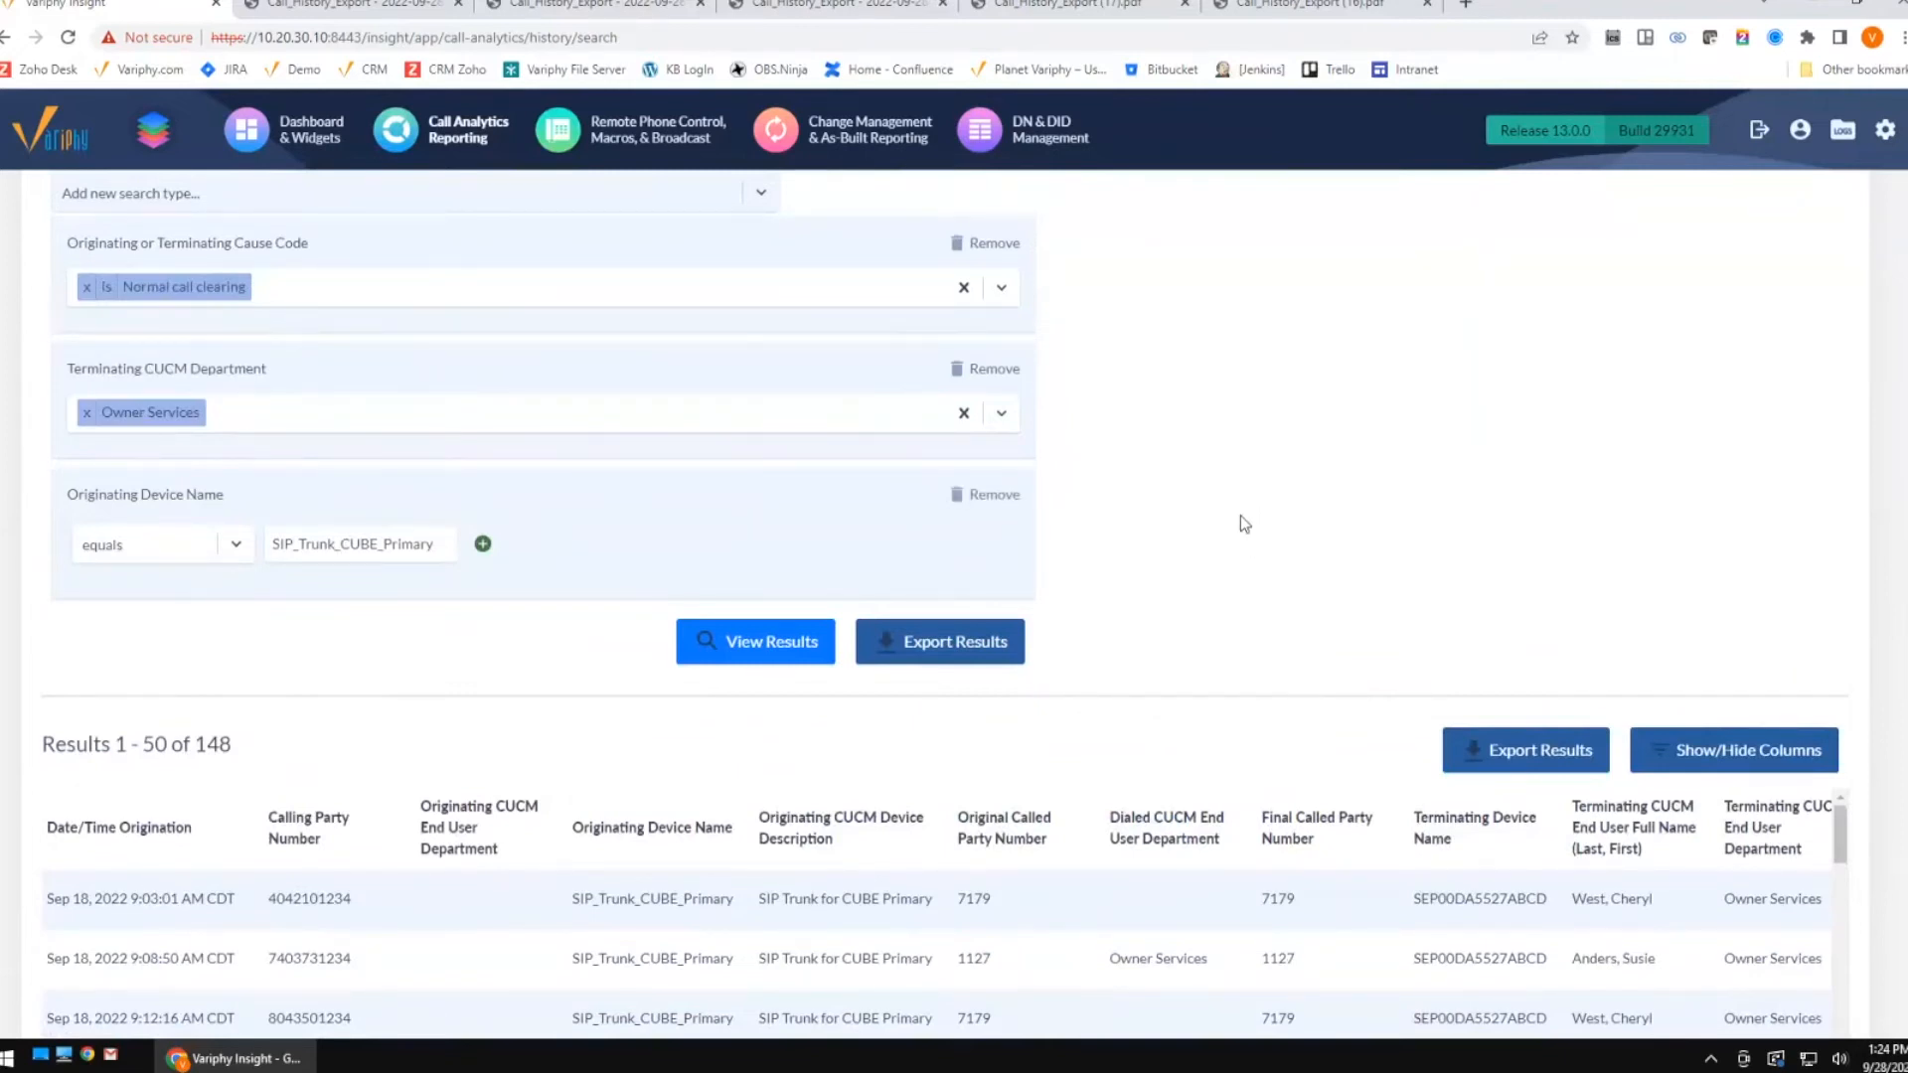
scroll(1240, 523, up, 1)
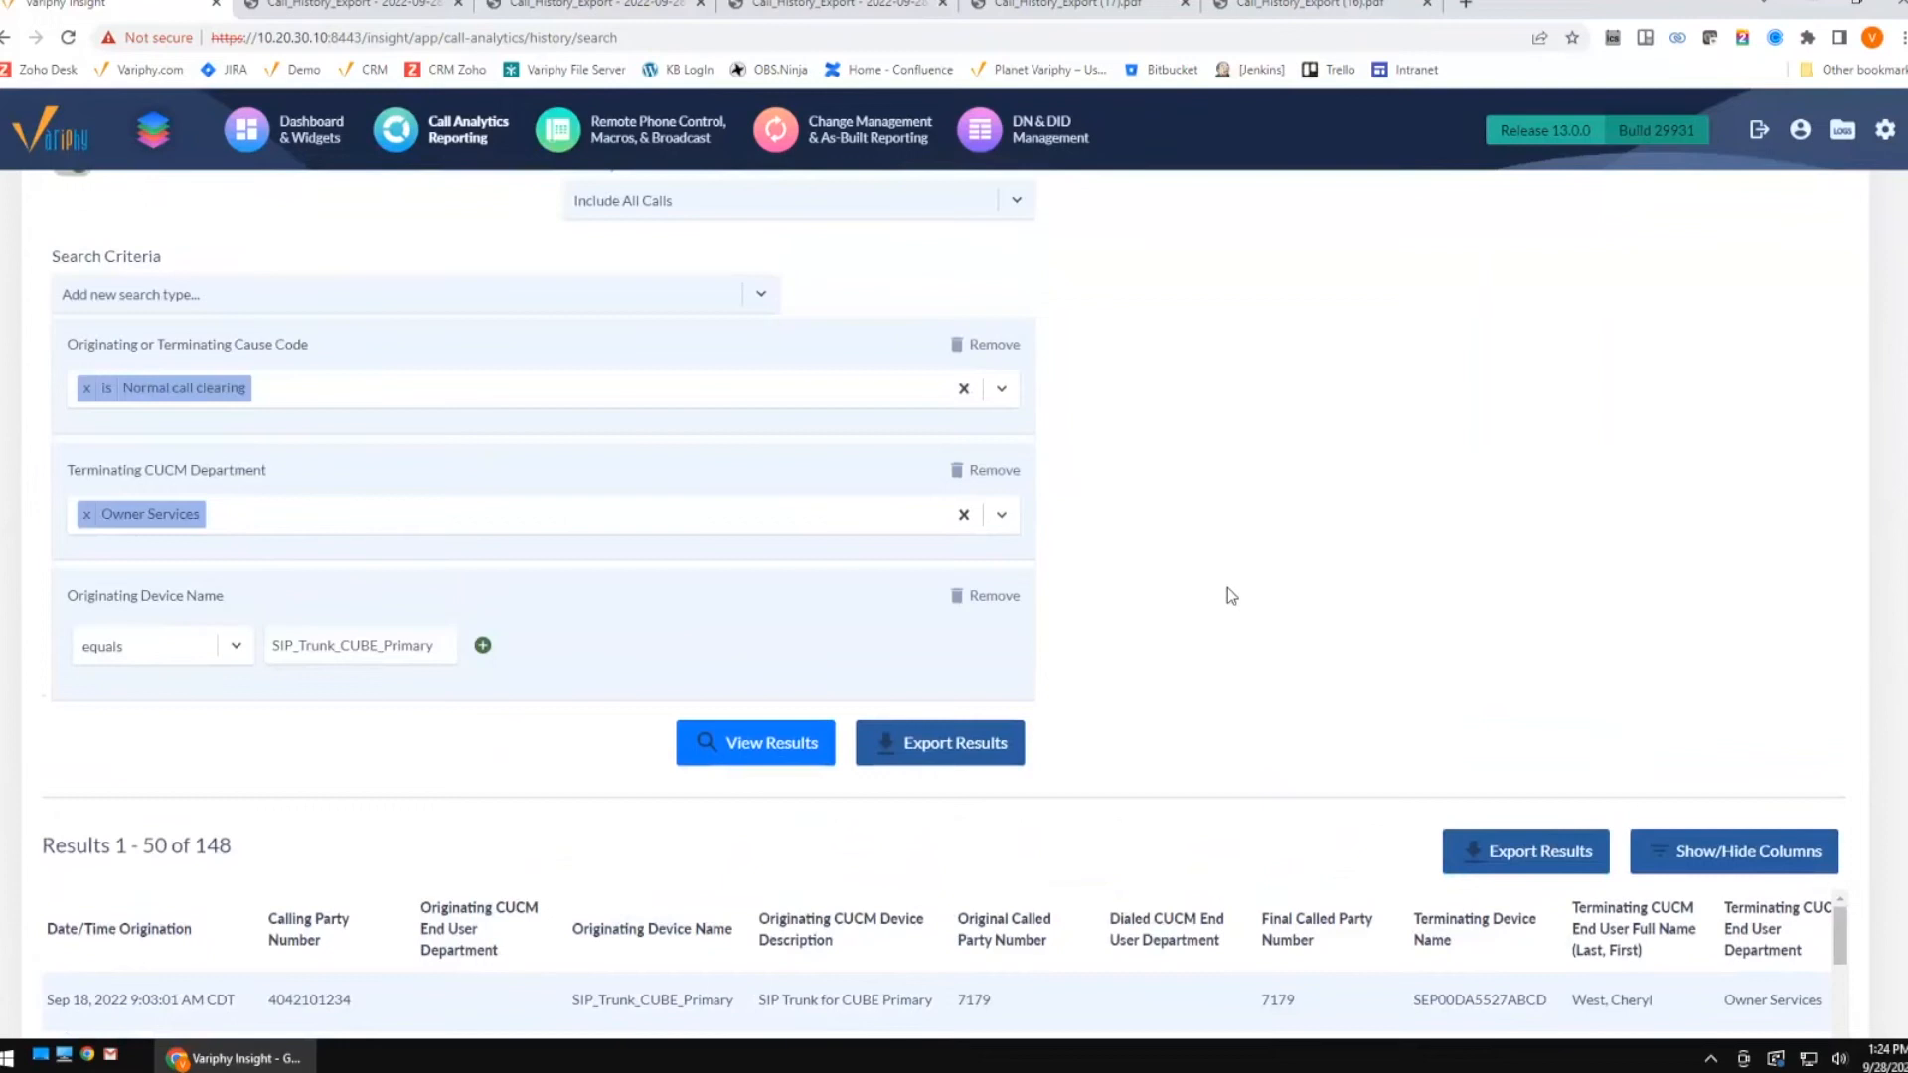
click(985, 599)
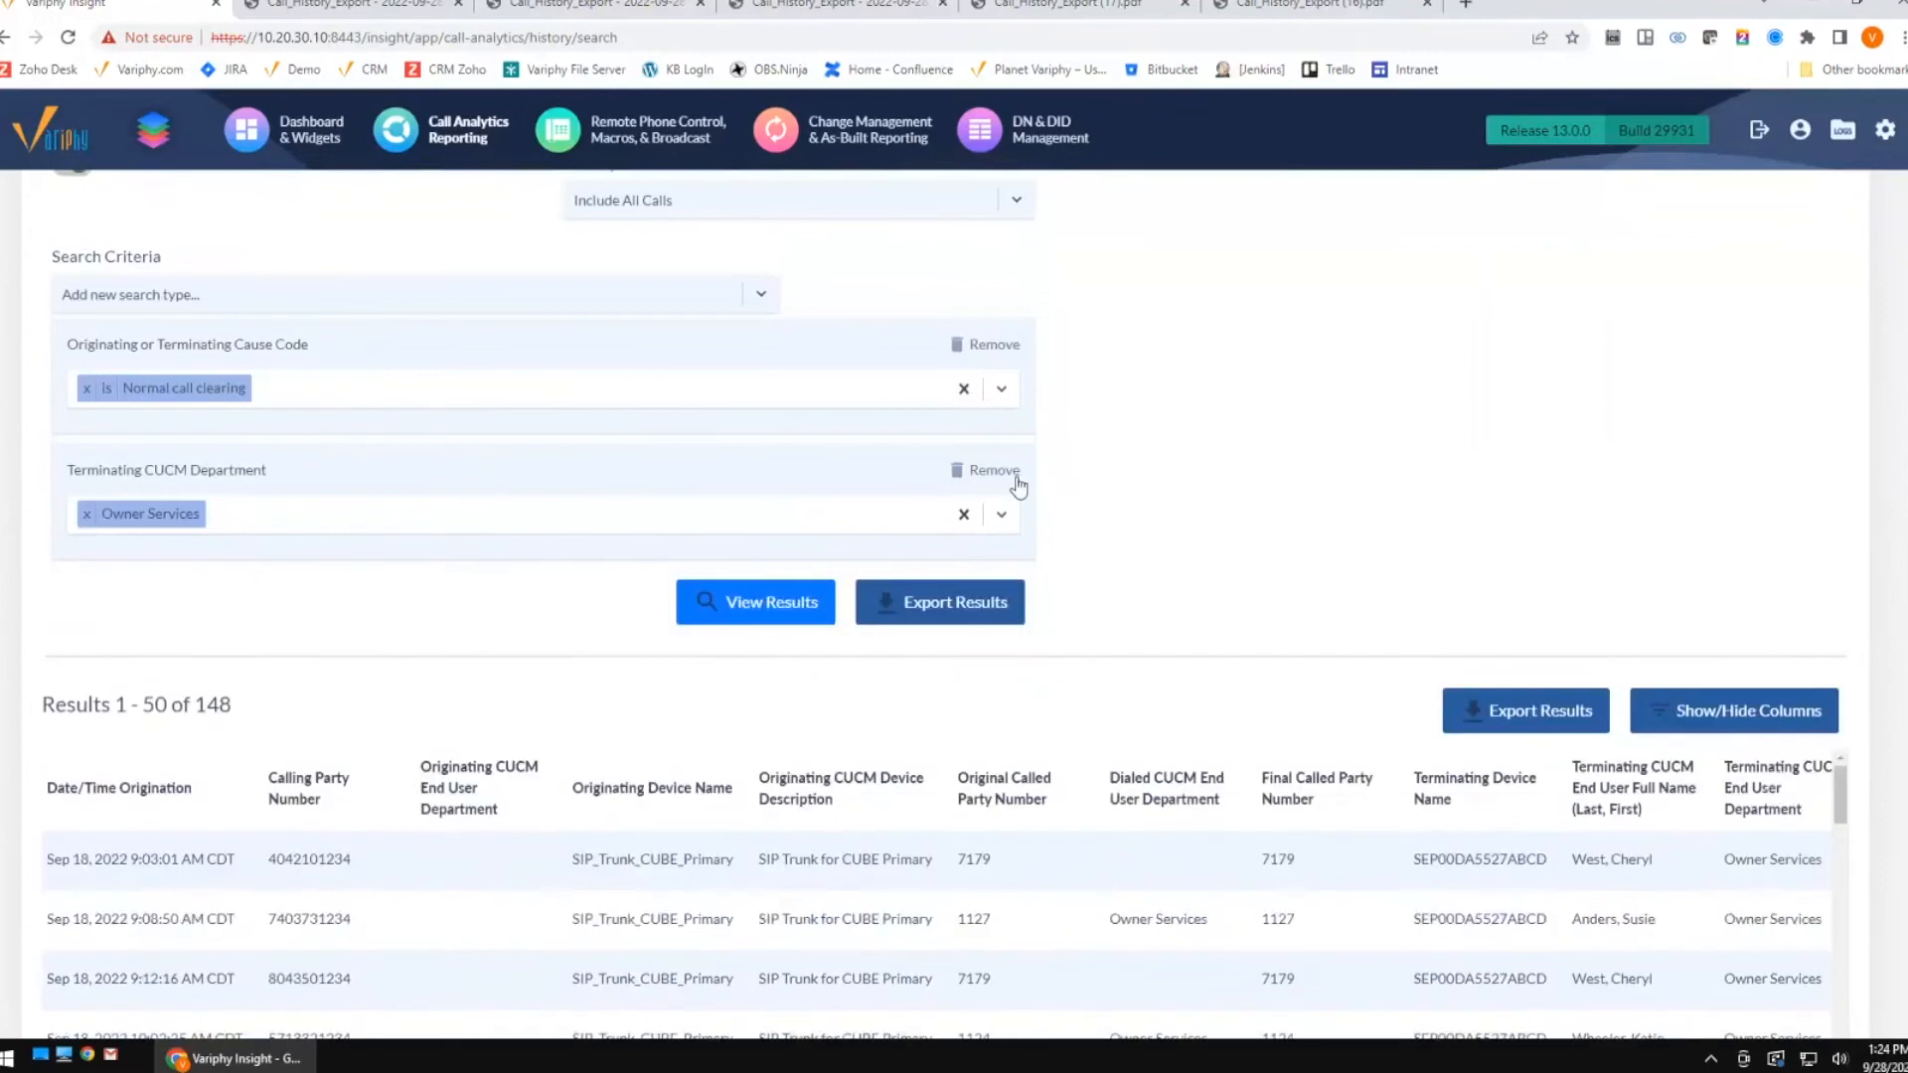
click(995, 470)
click(996, 343)
scroll(1261, 566, up, 2)
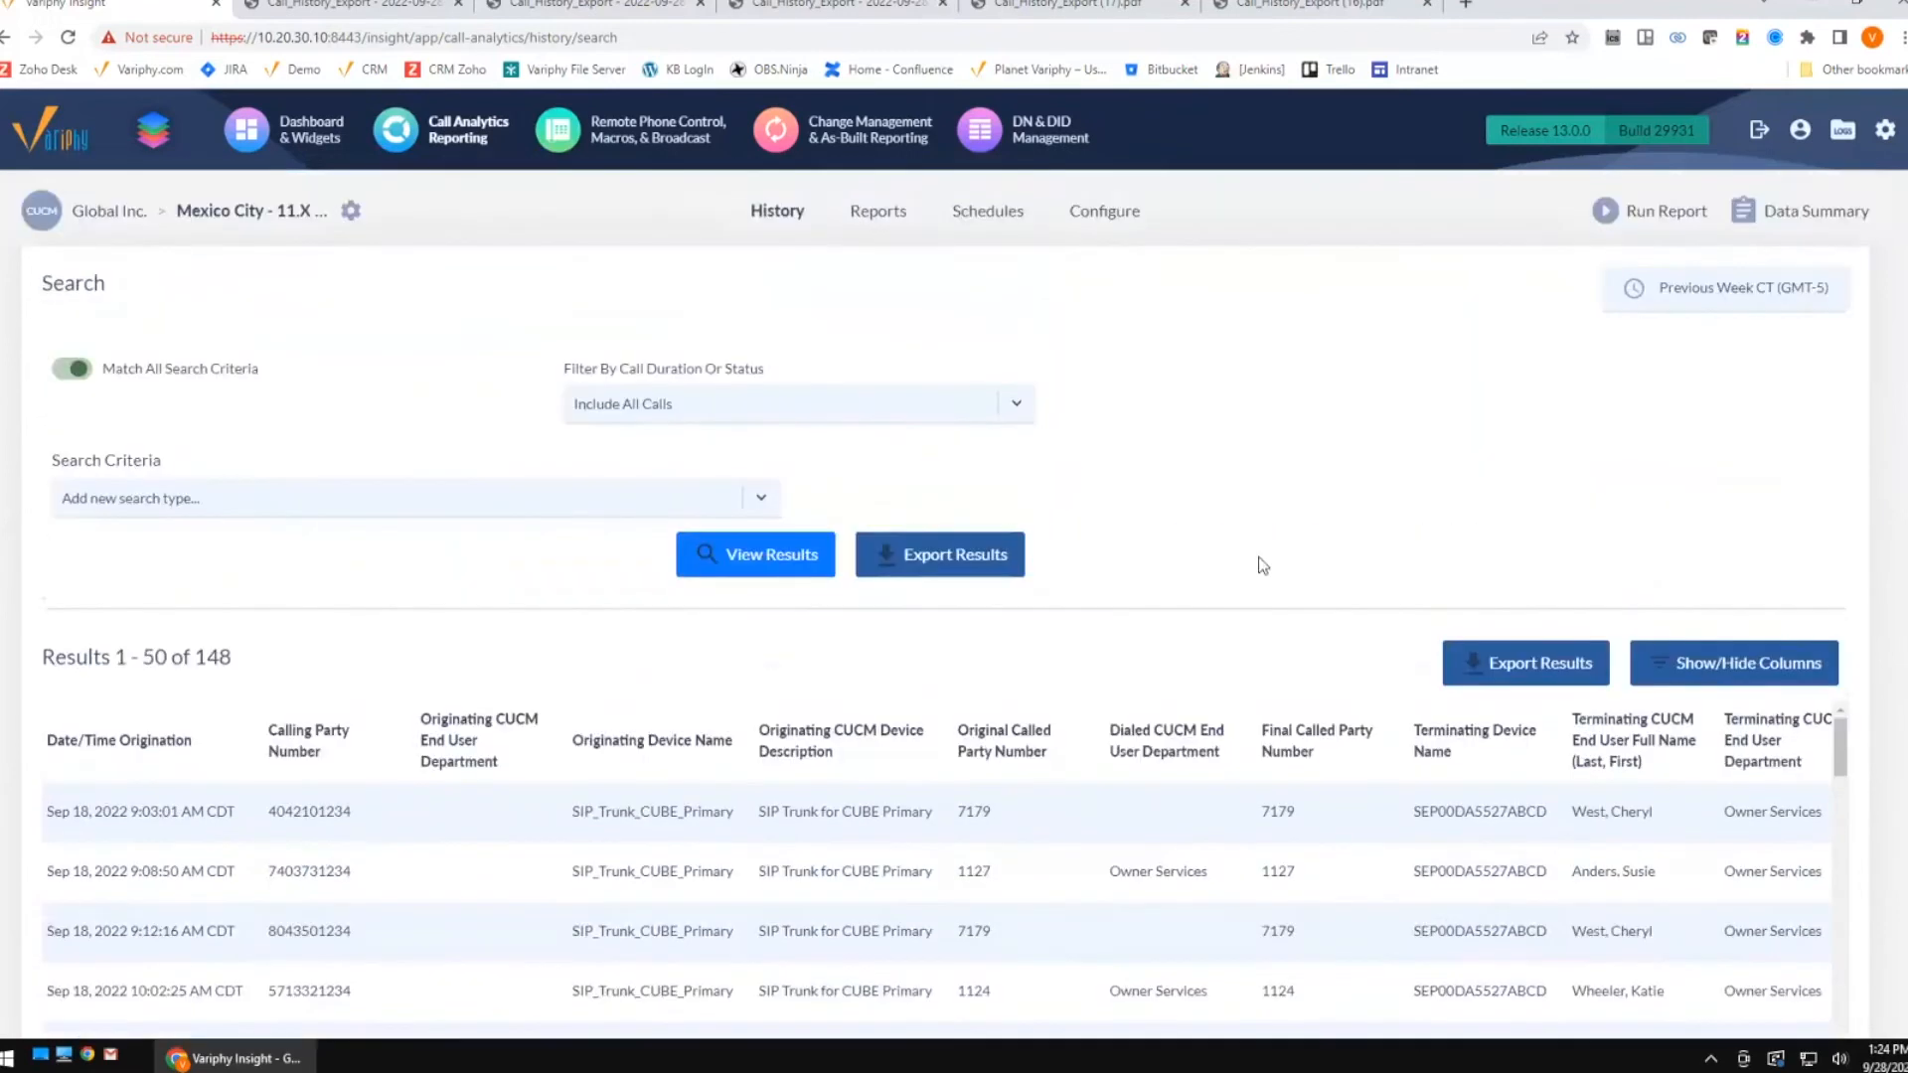
Add a Terminating Device Name search criterion that equals SIP_Trunk_CUBE_Primary.
click(528, 503)
drag(772, 544, 774, 609)
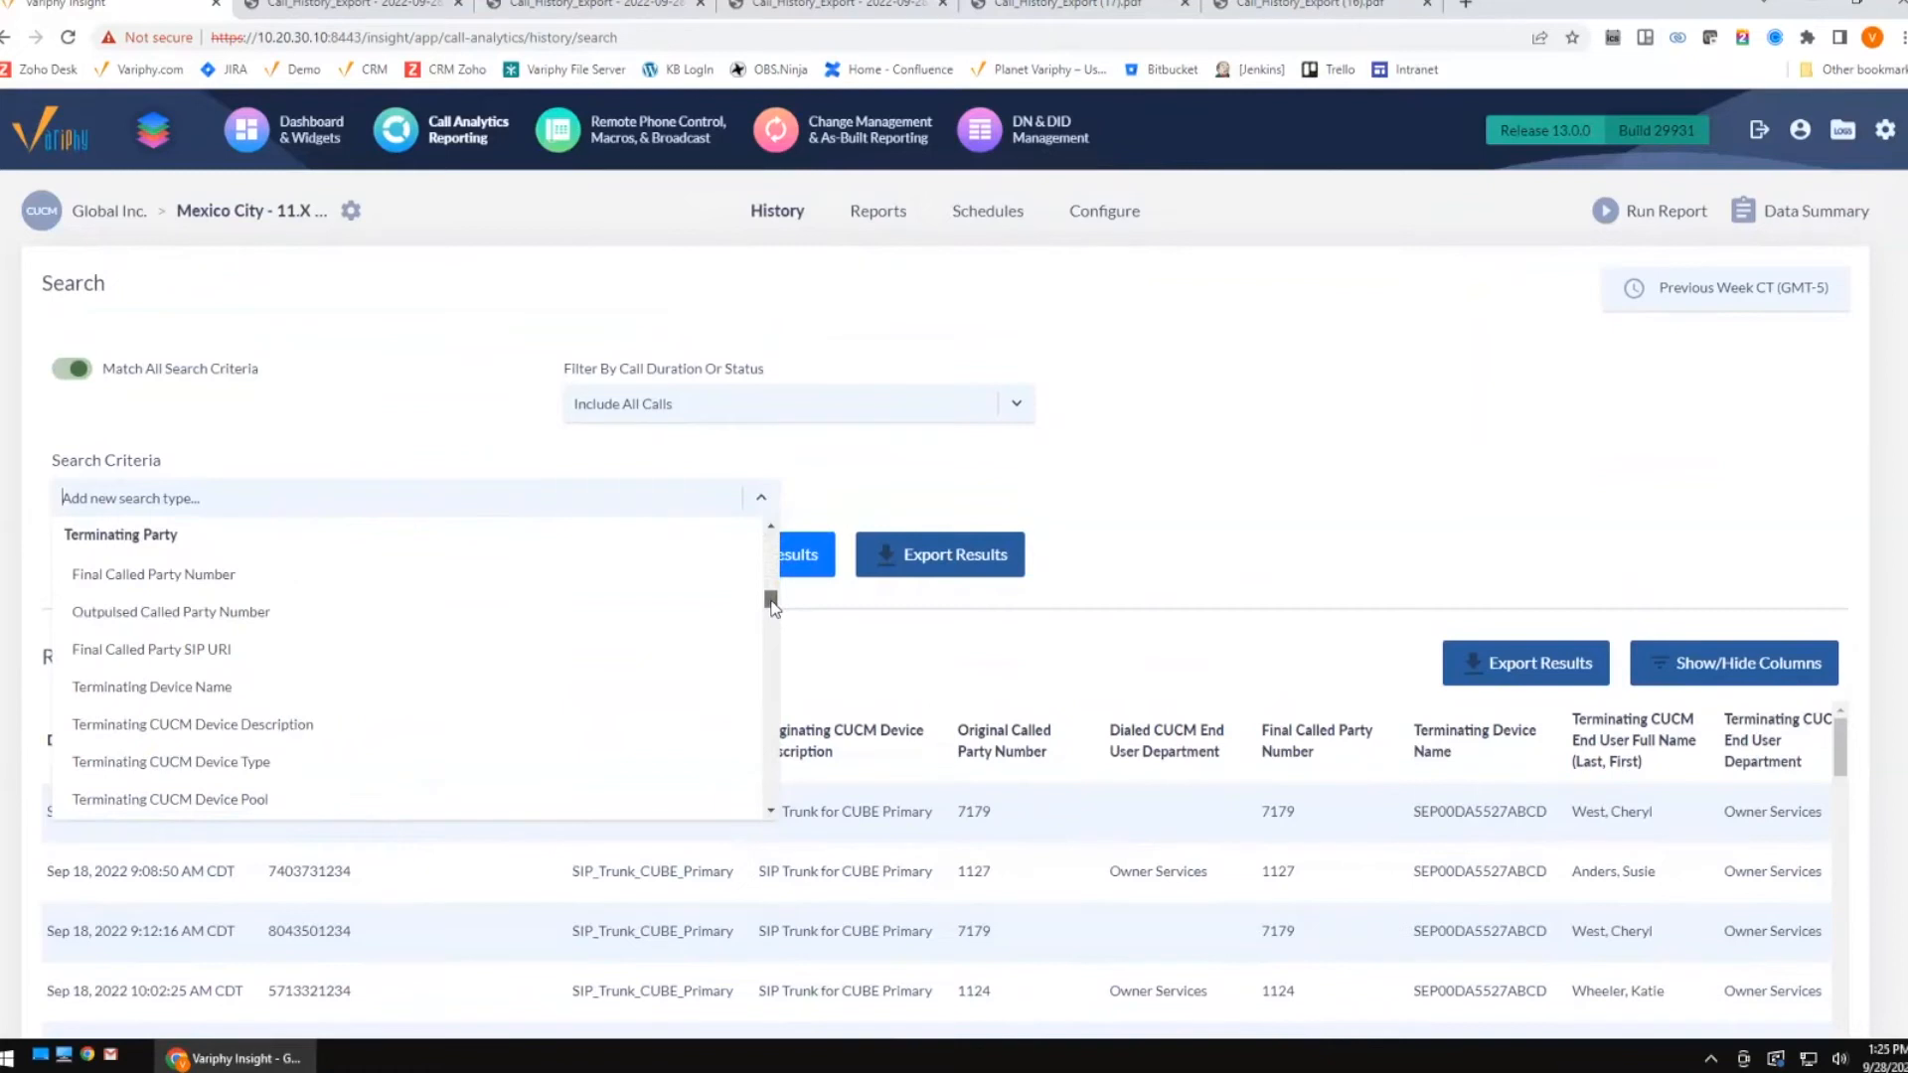
click(281, 688)
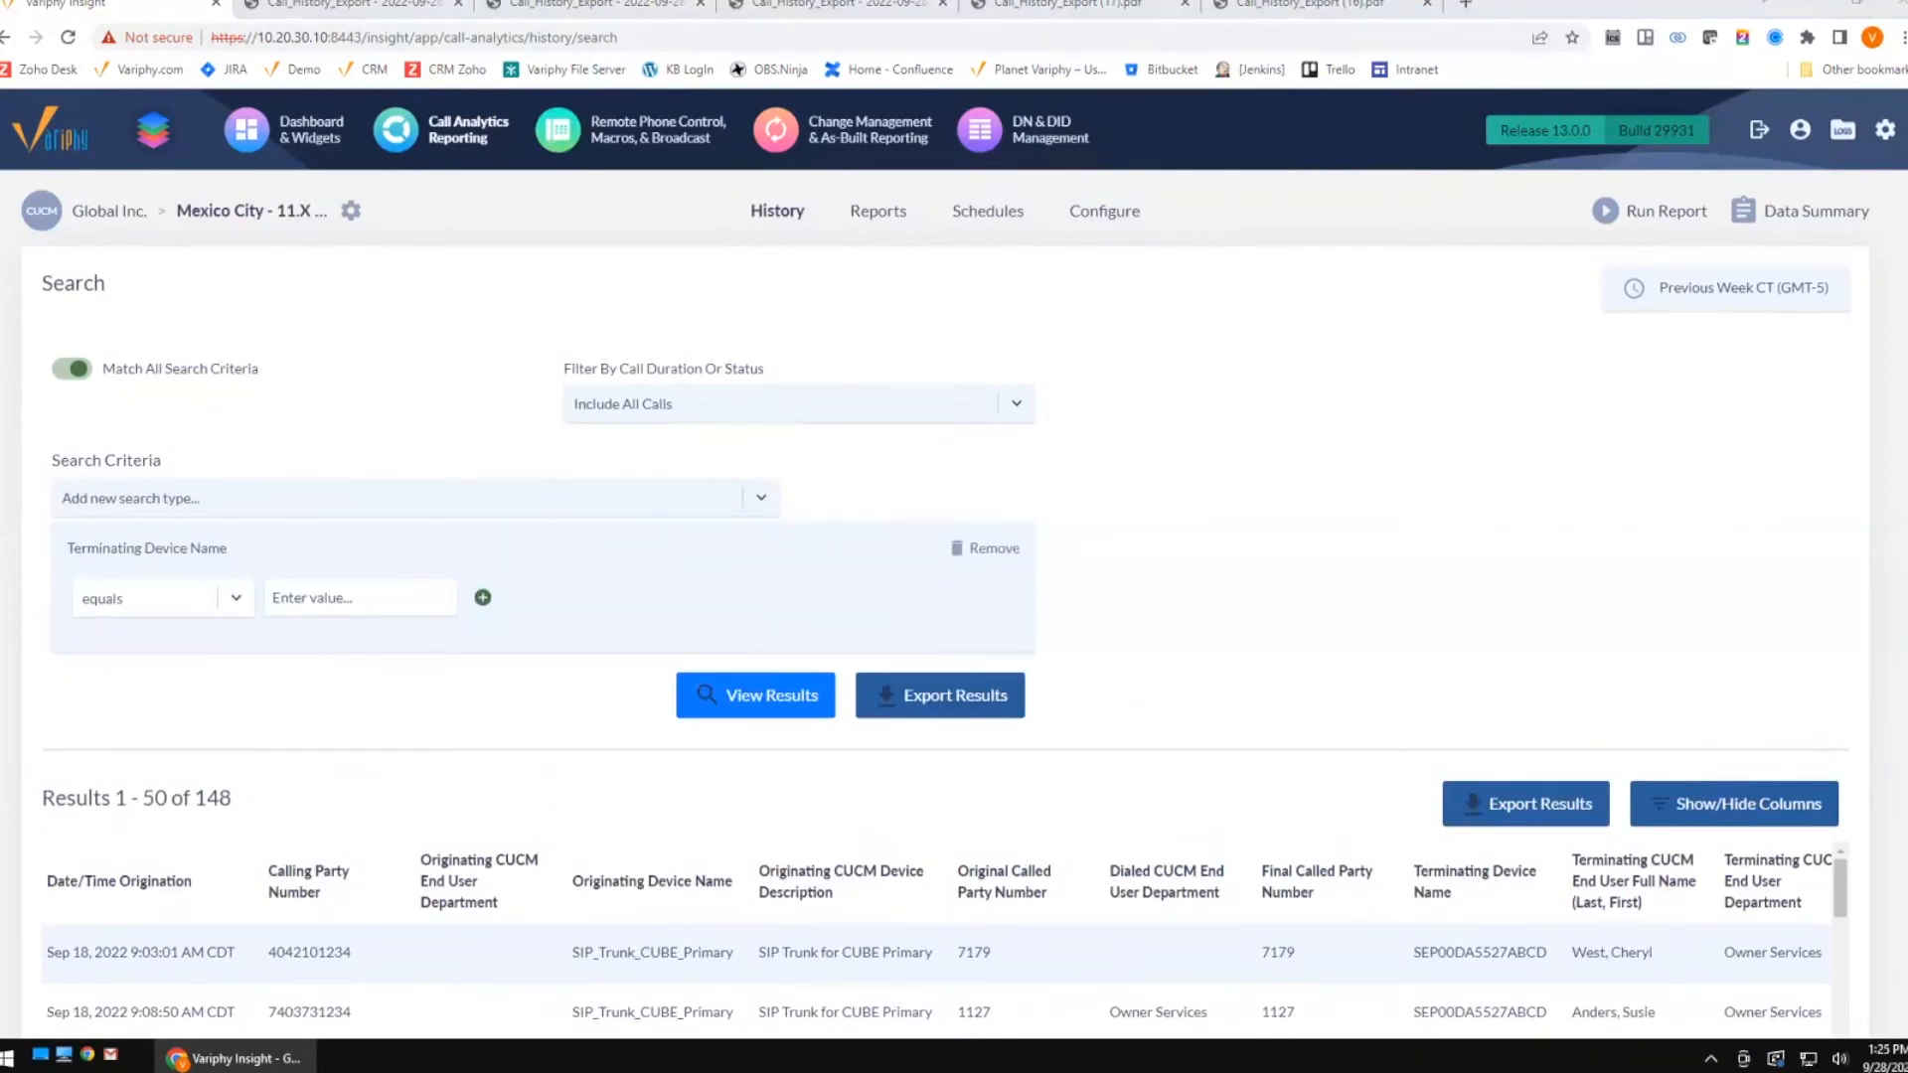
click(298, 594)
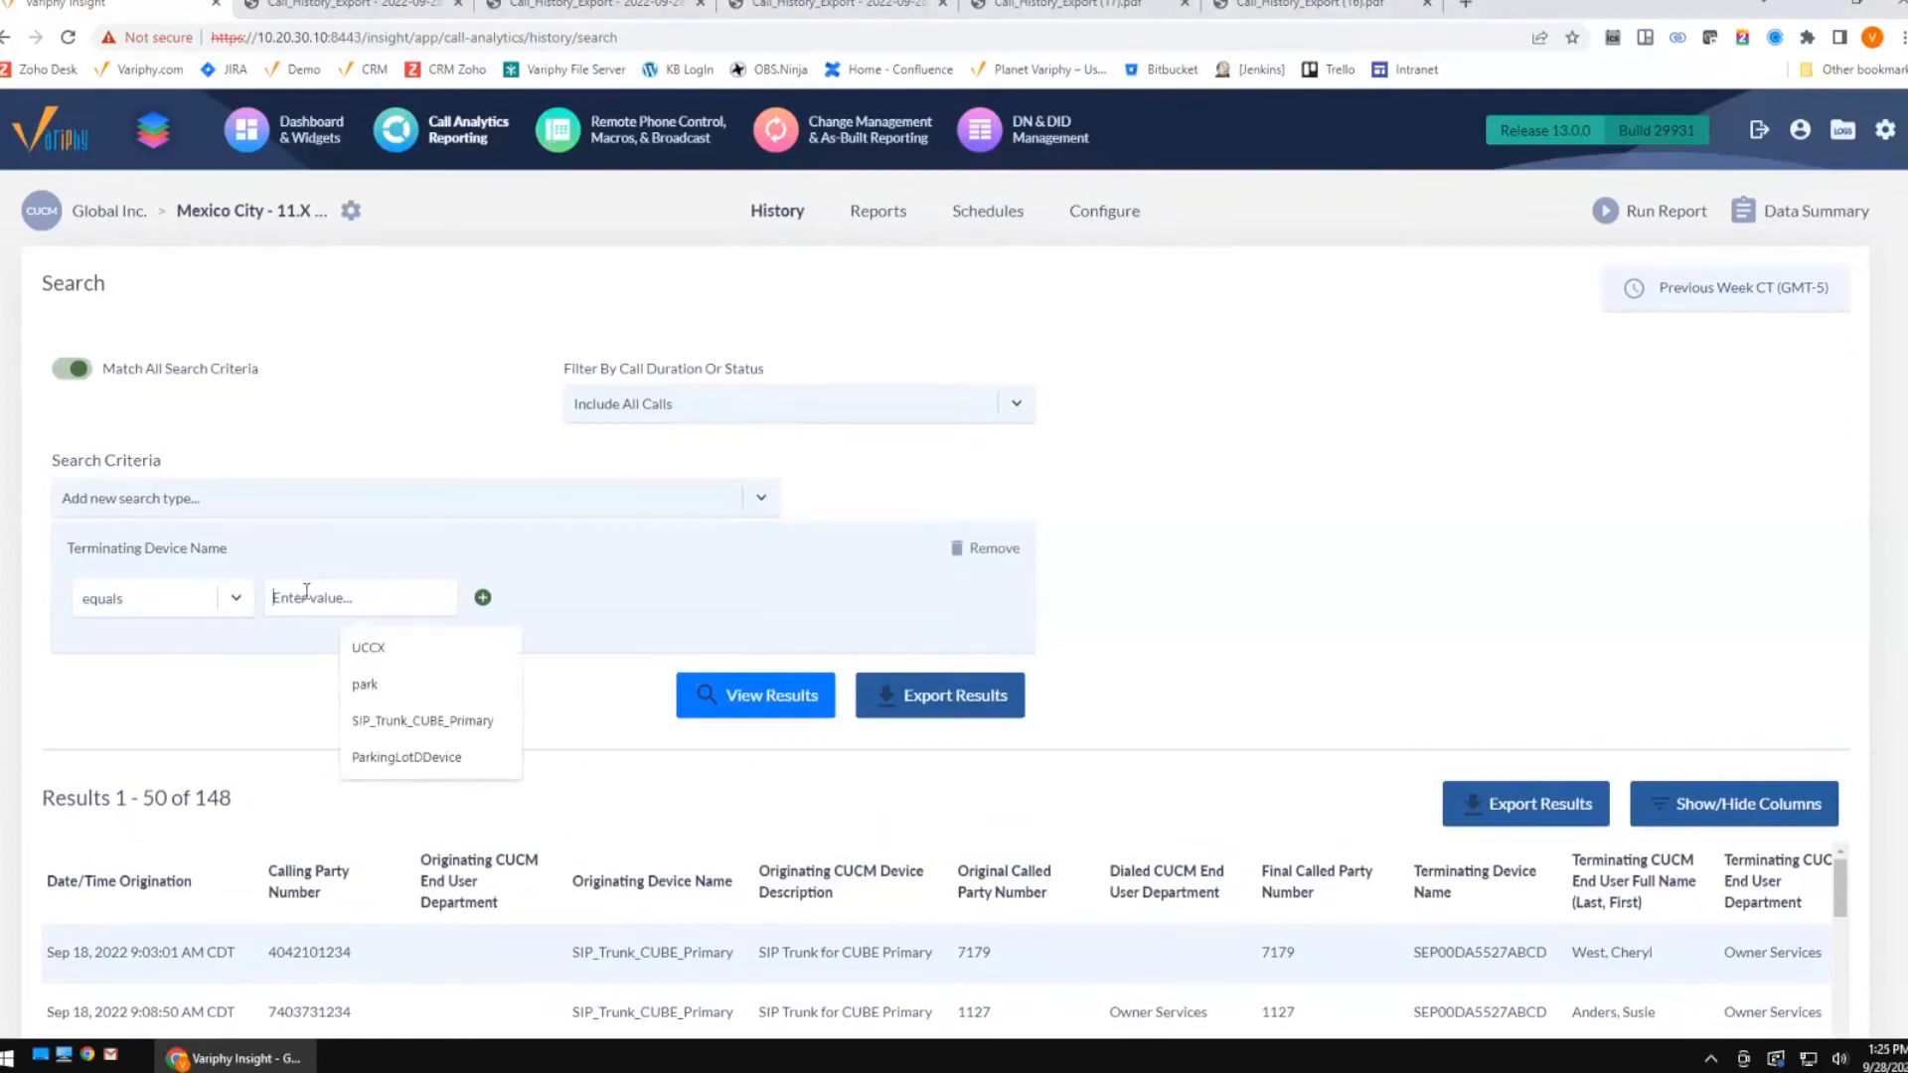
click(392, 721)
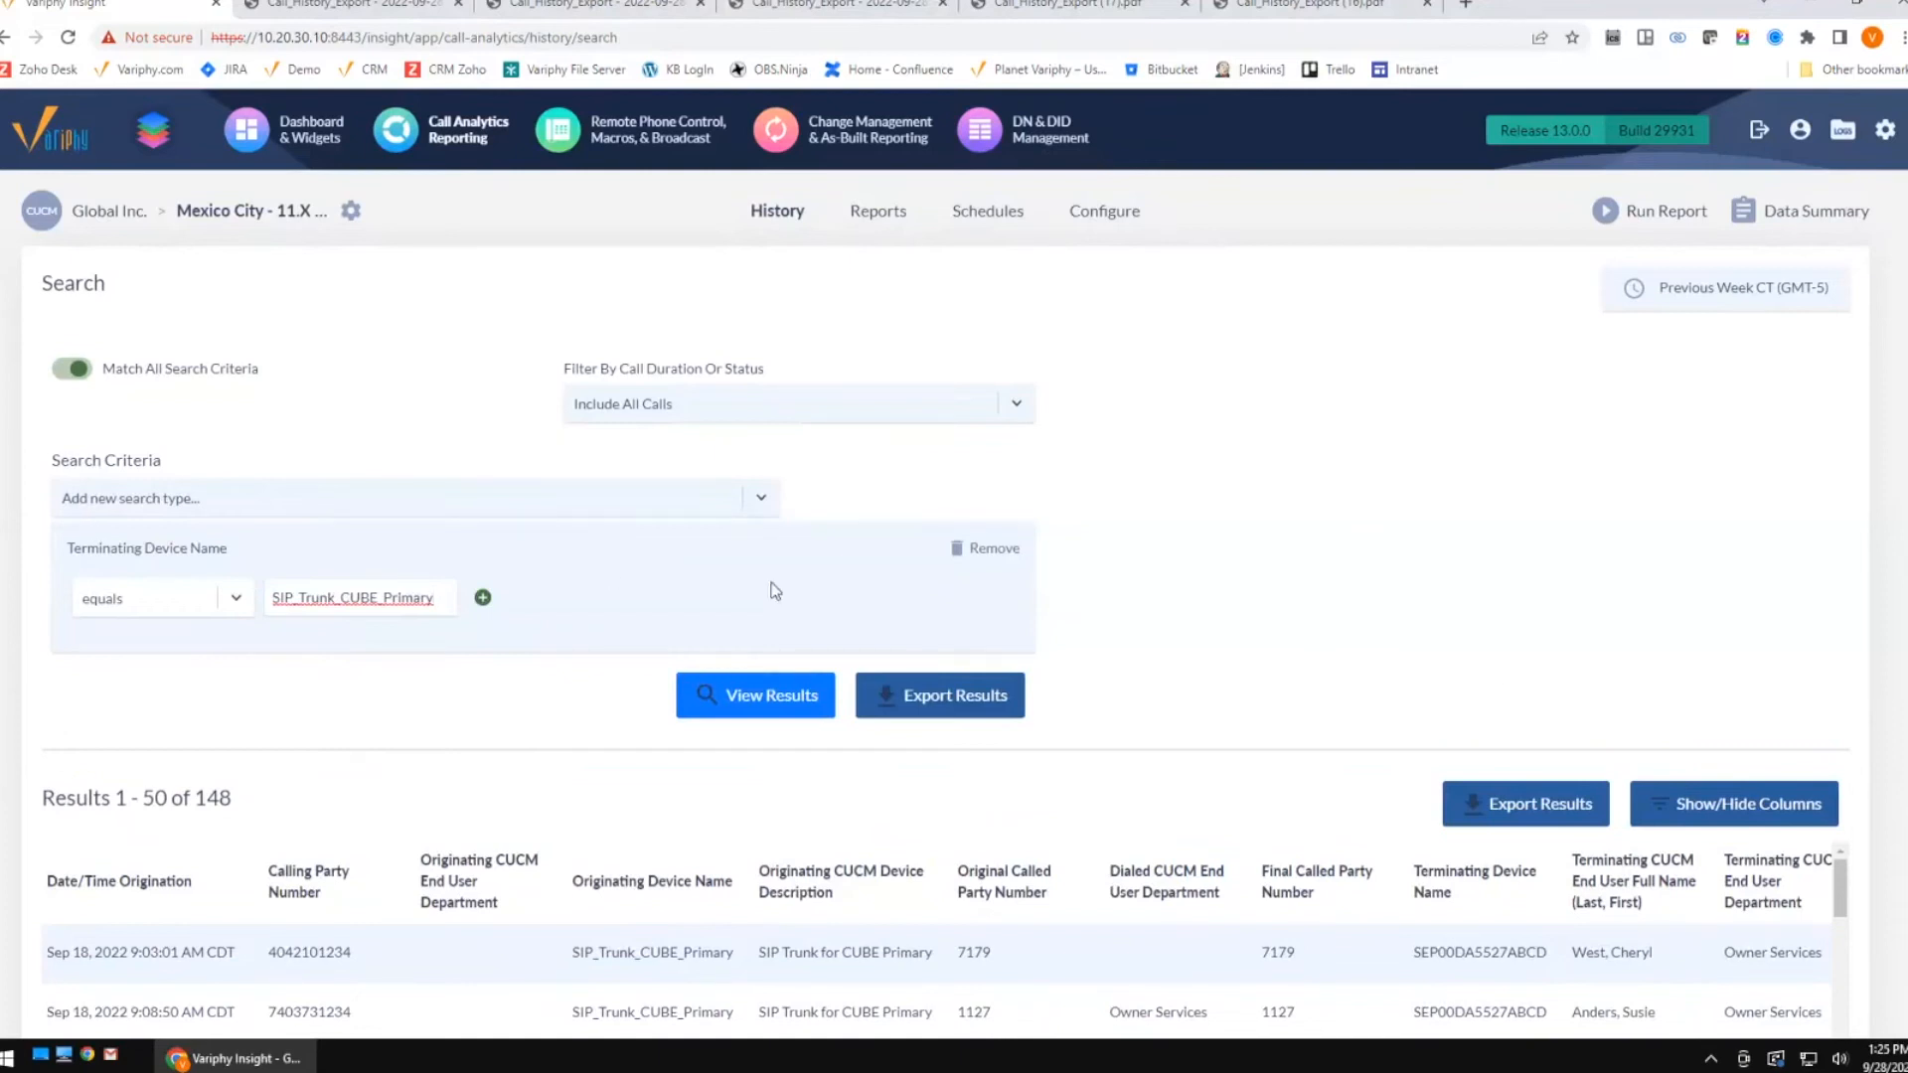
Add an Originating CUCM Department search criterion and select the Corolla Sales department.
click(538, 506)
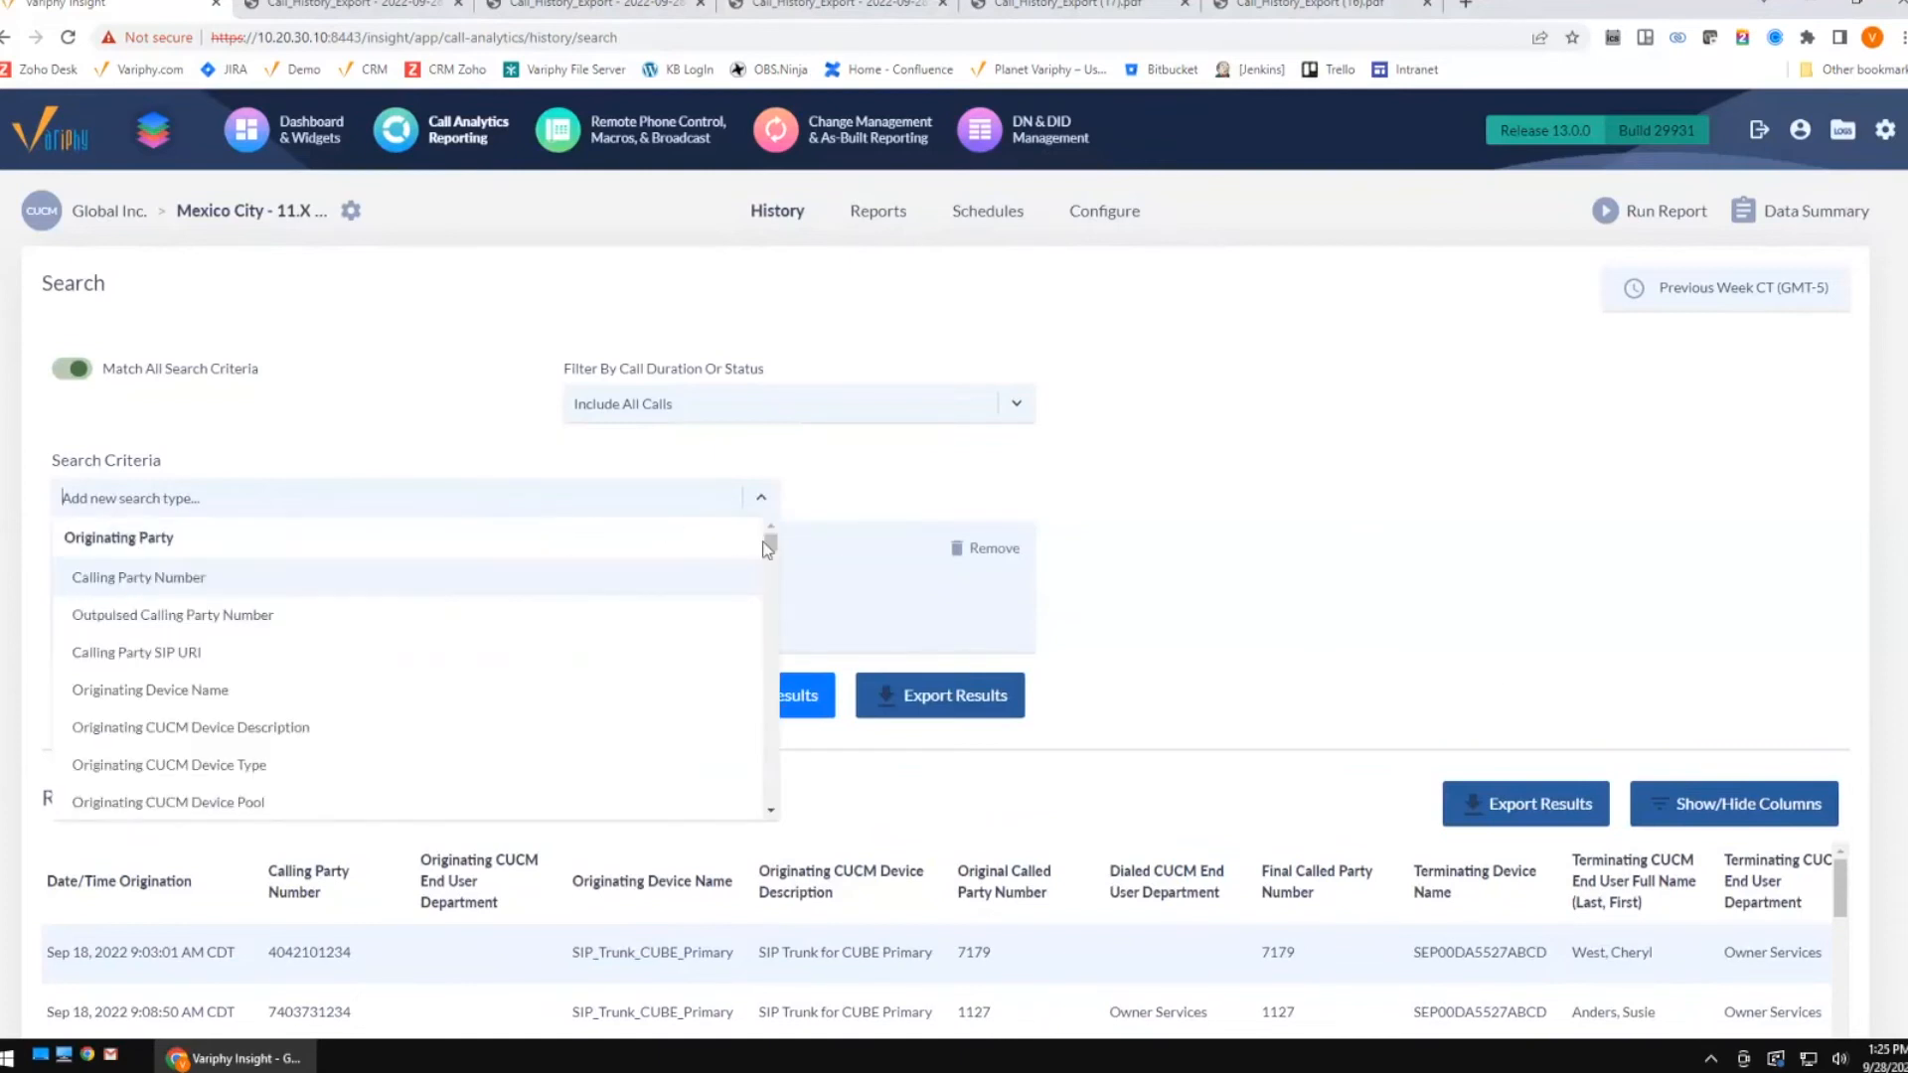
scroll(774, 554, down, 3)
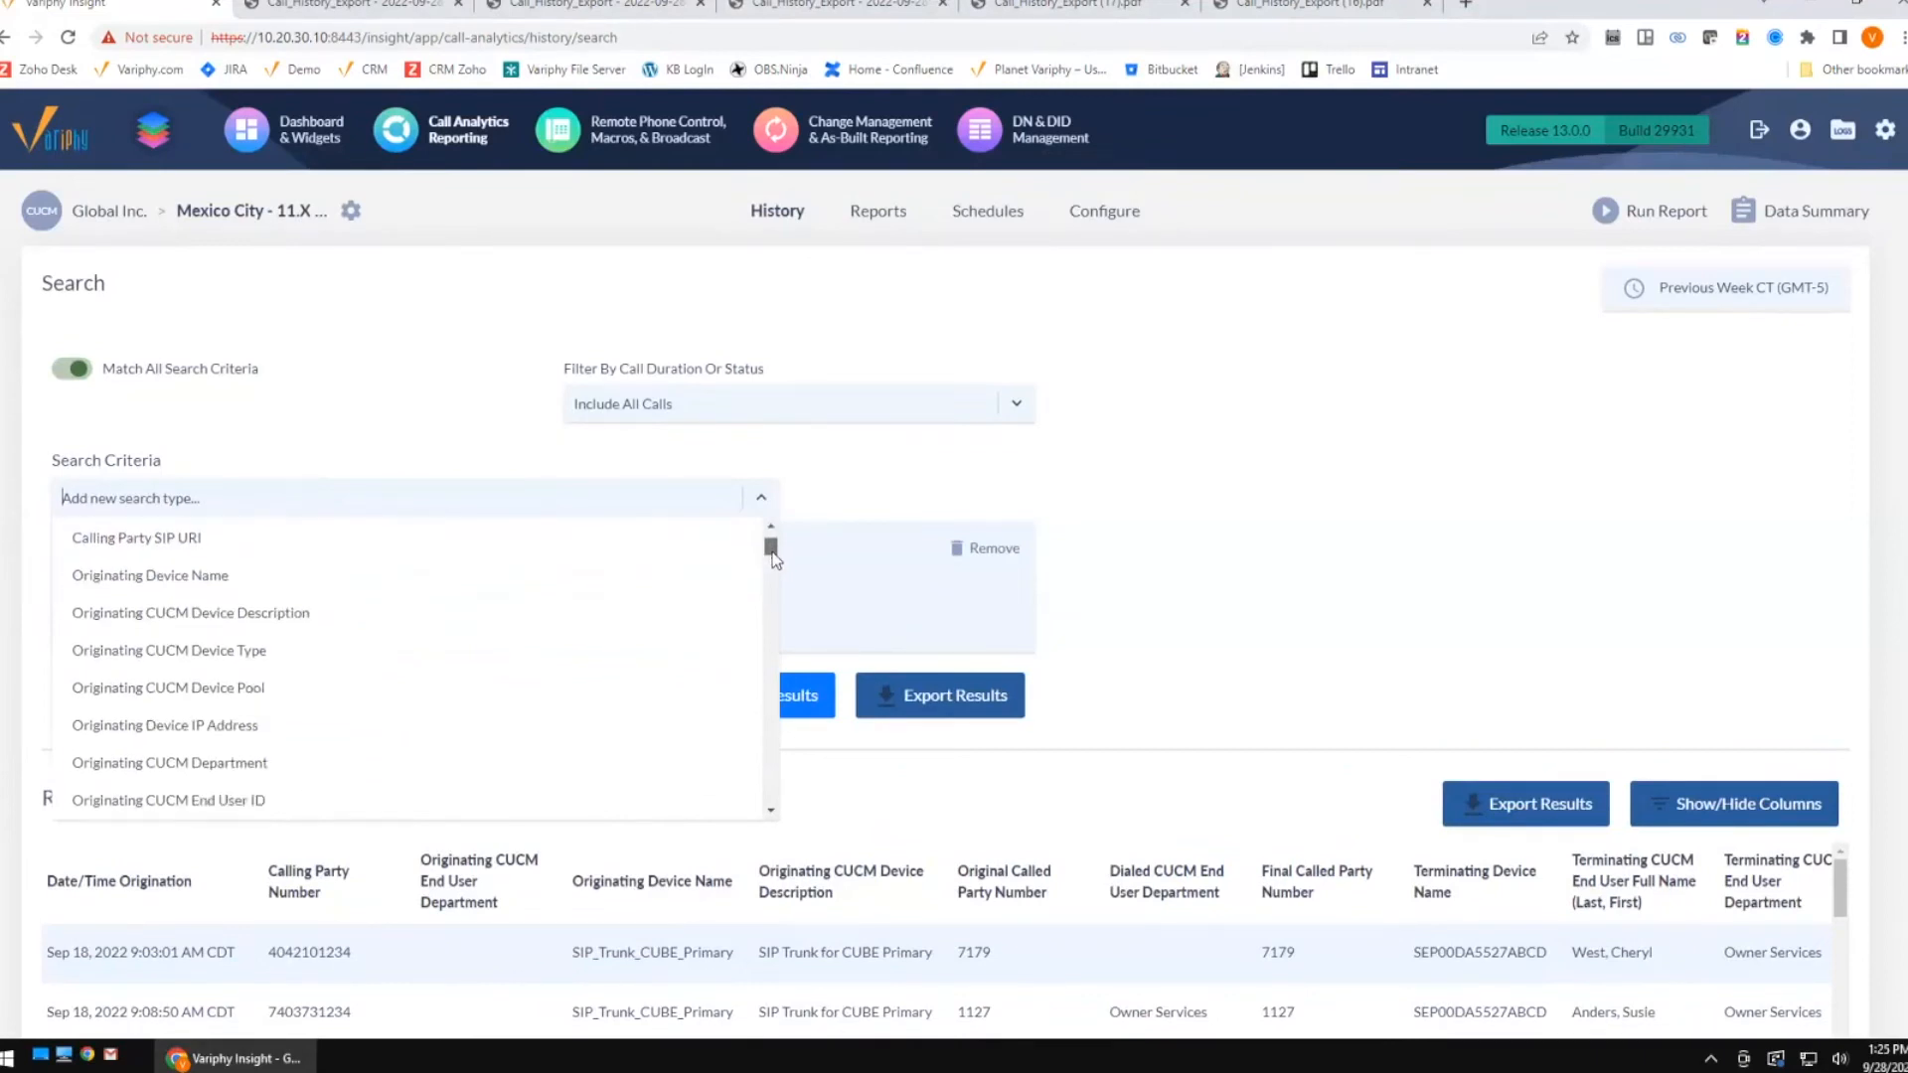
click(280, 693)
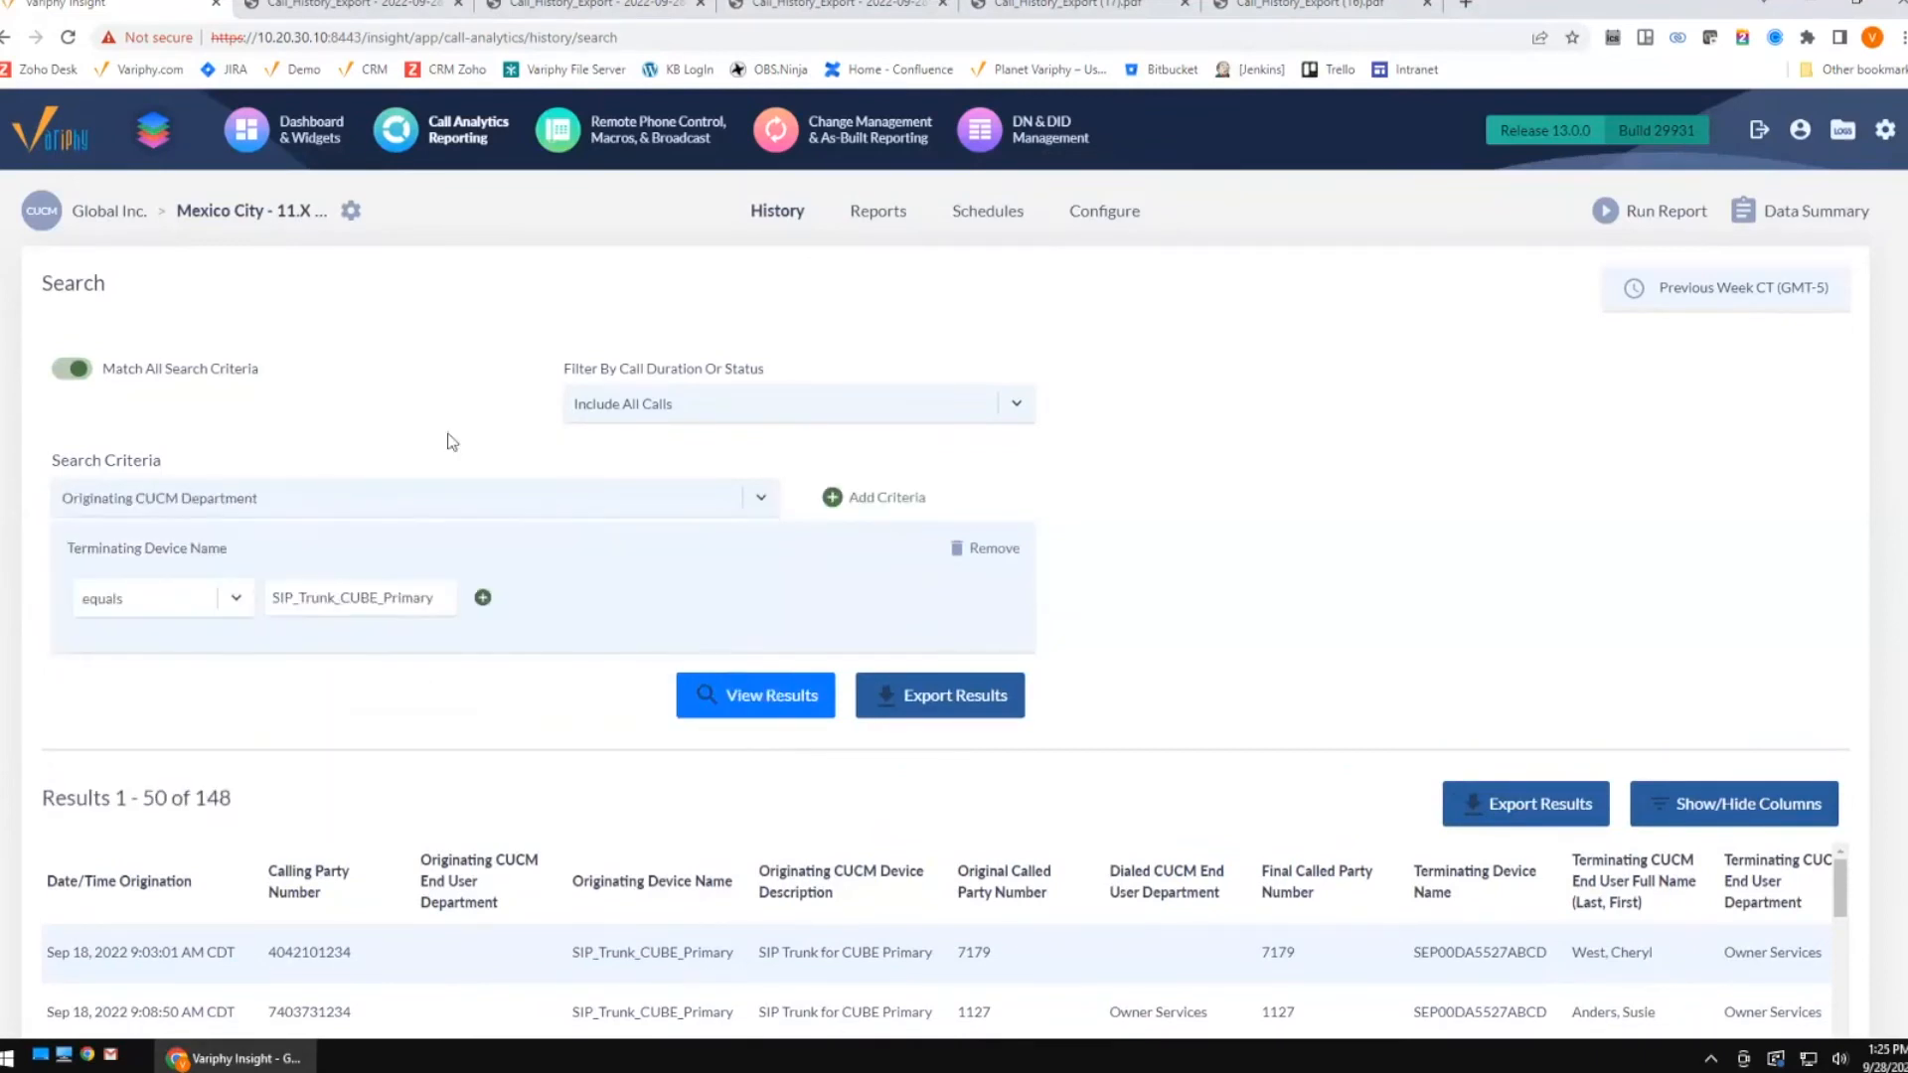
click(892, 497)
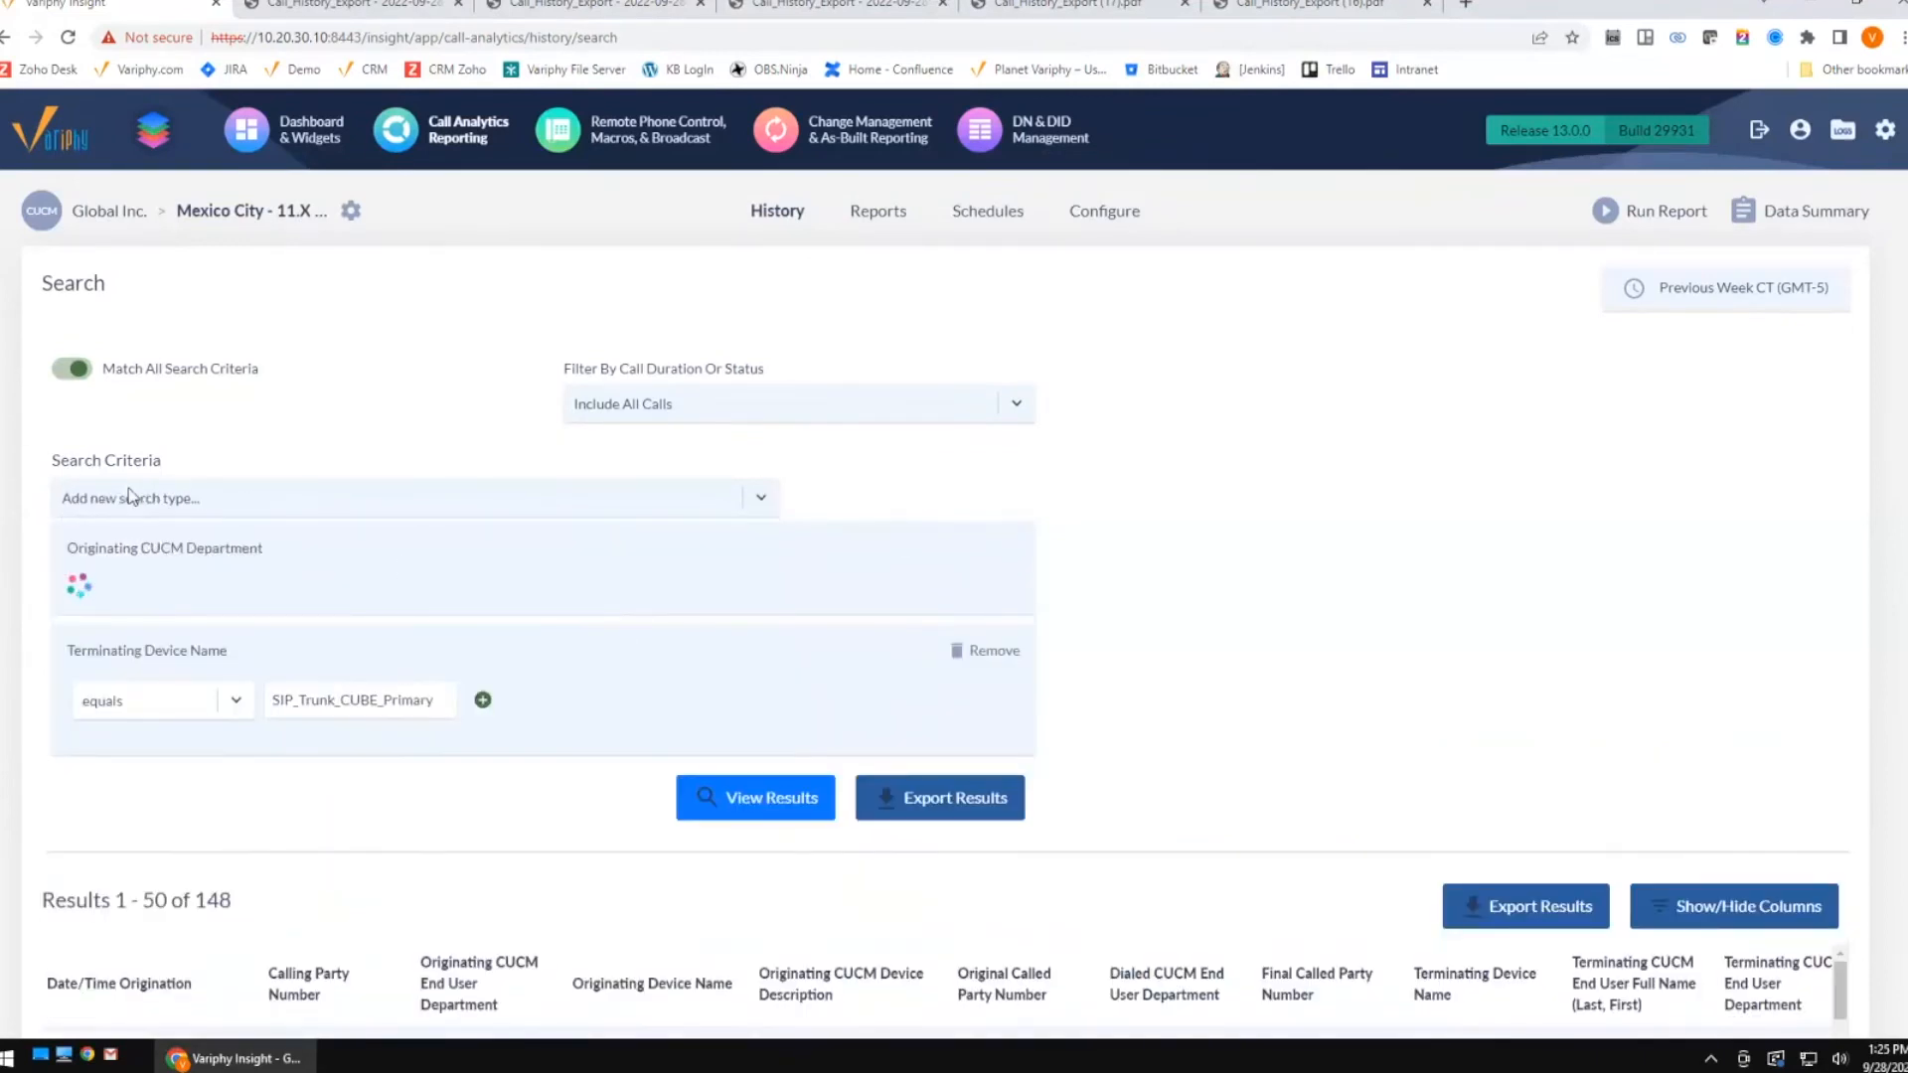
click(284, 596)
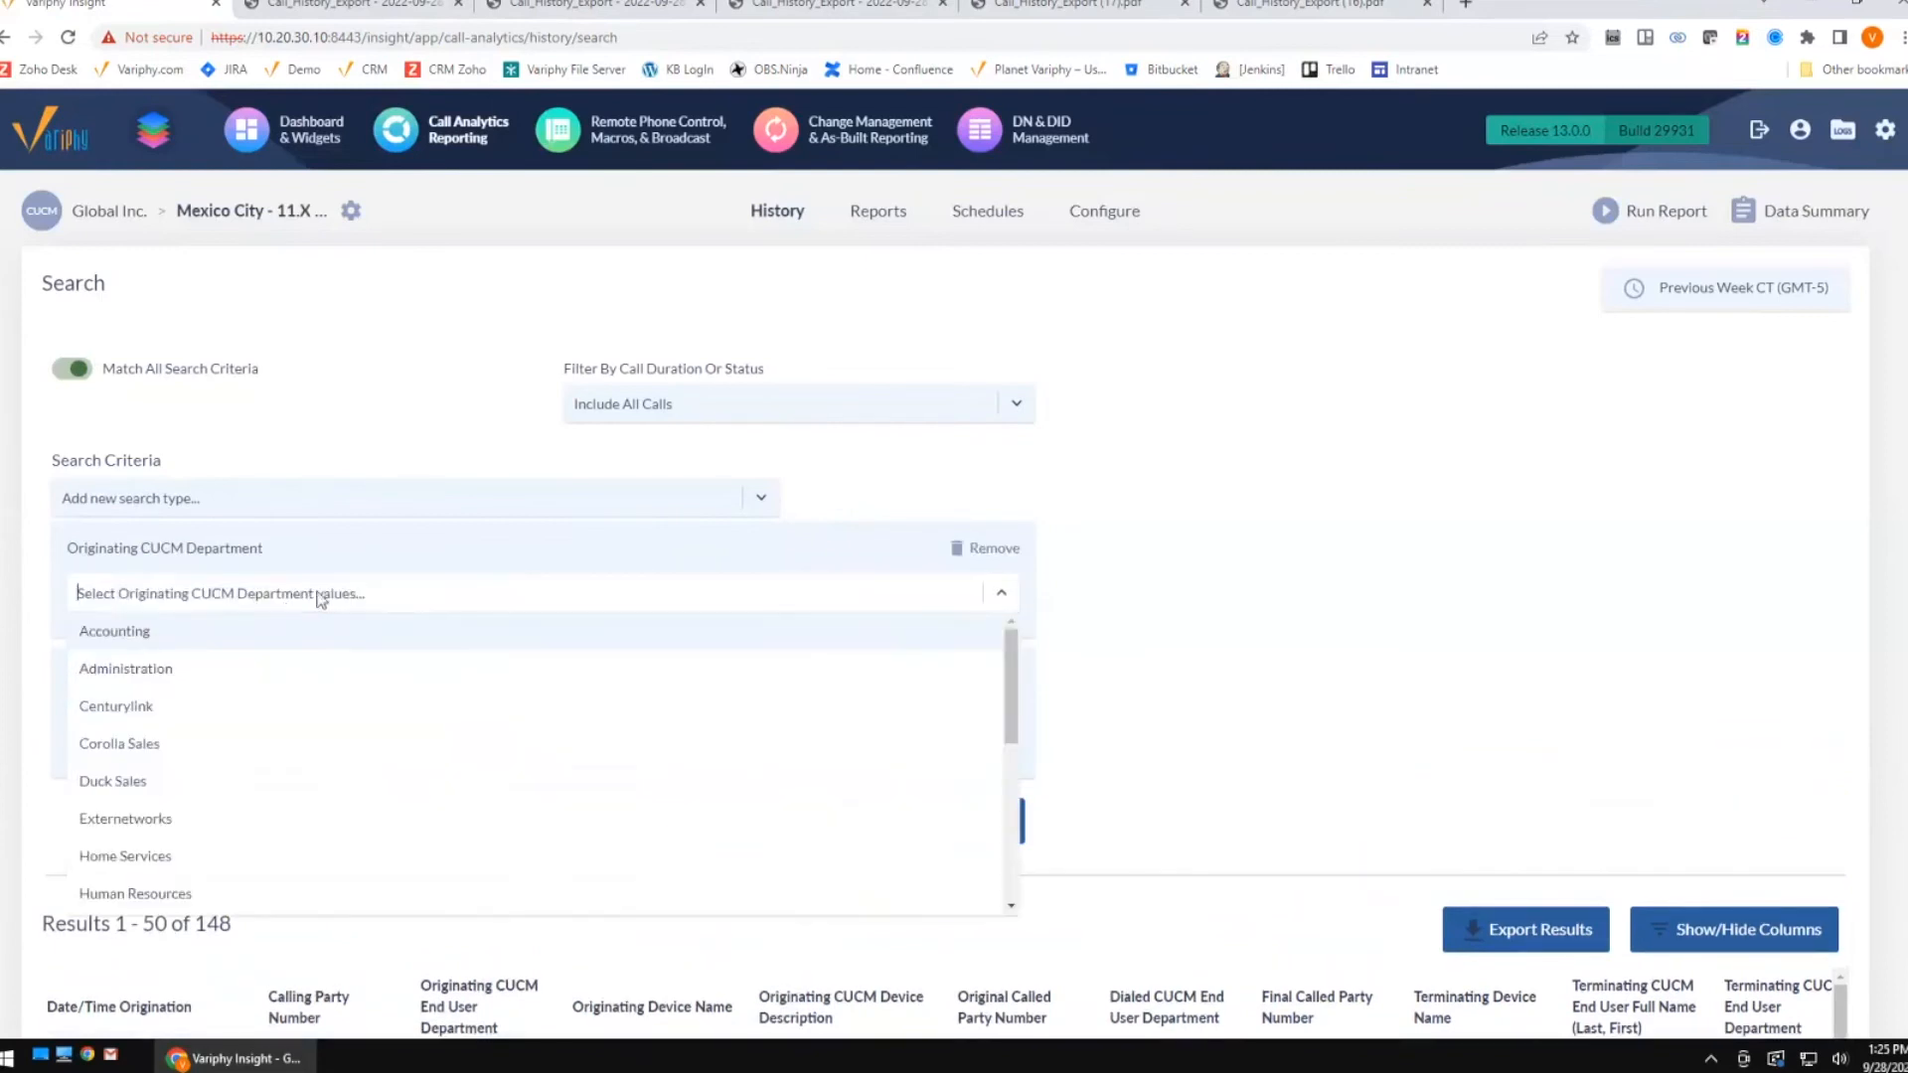
click(199, 743)
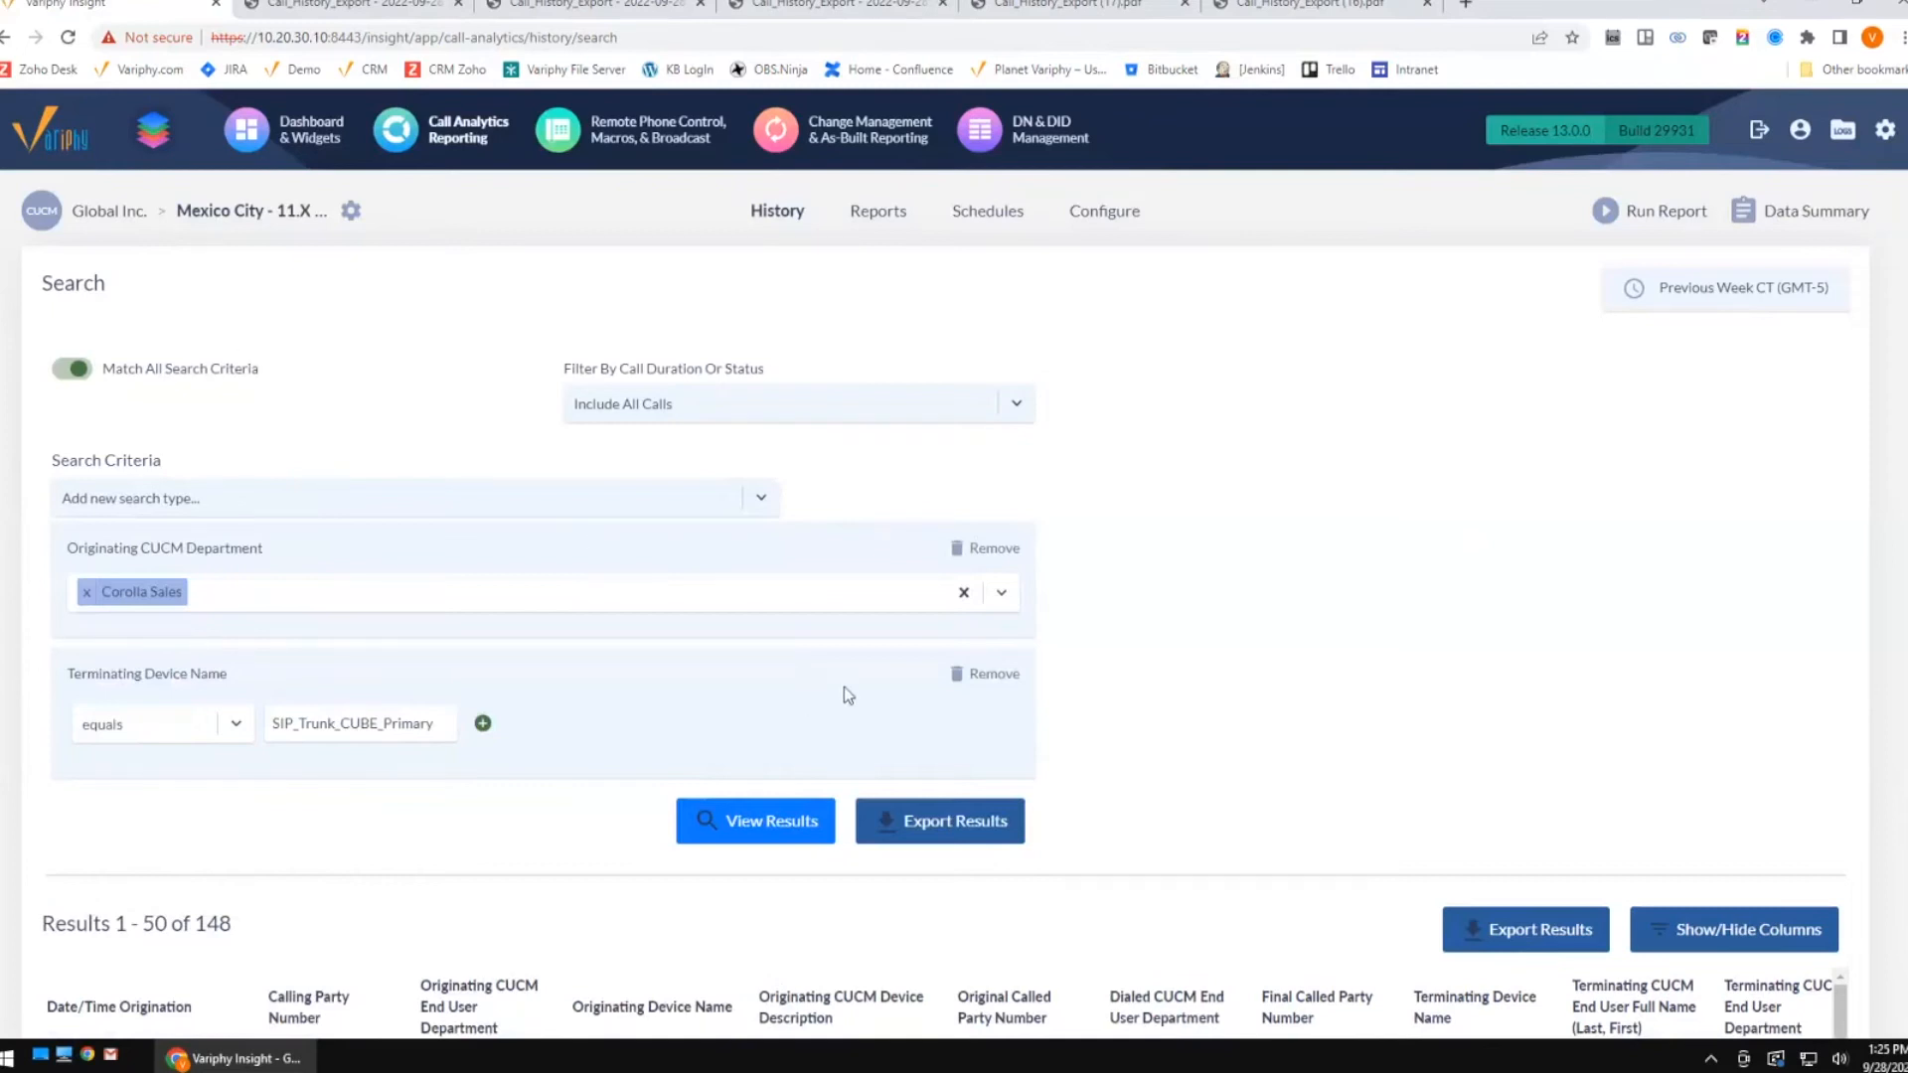
Add an Originating or Terminating Cause Code search criterion set to Normal call clearing.
click(562, 499)
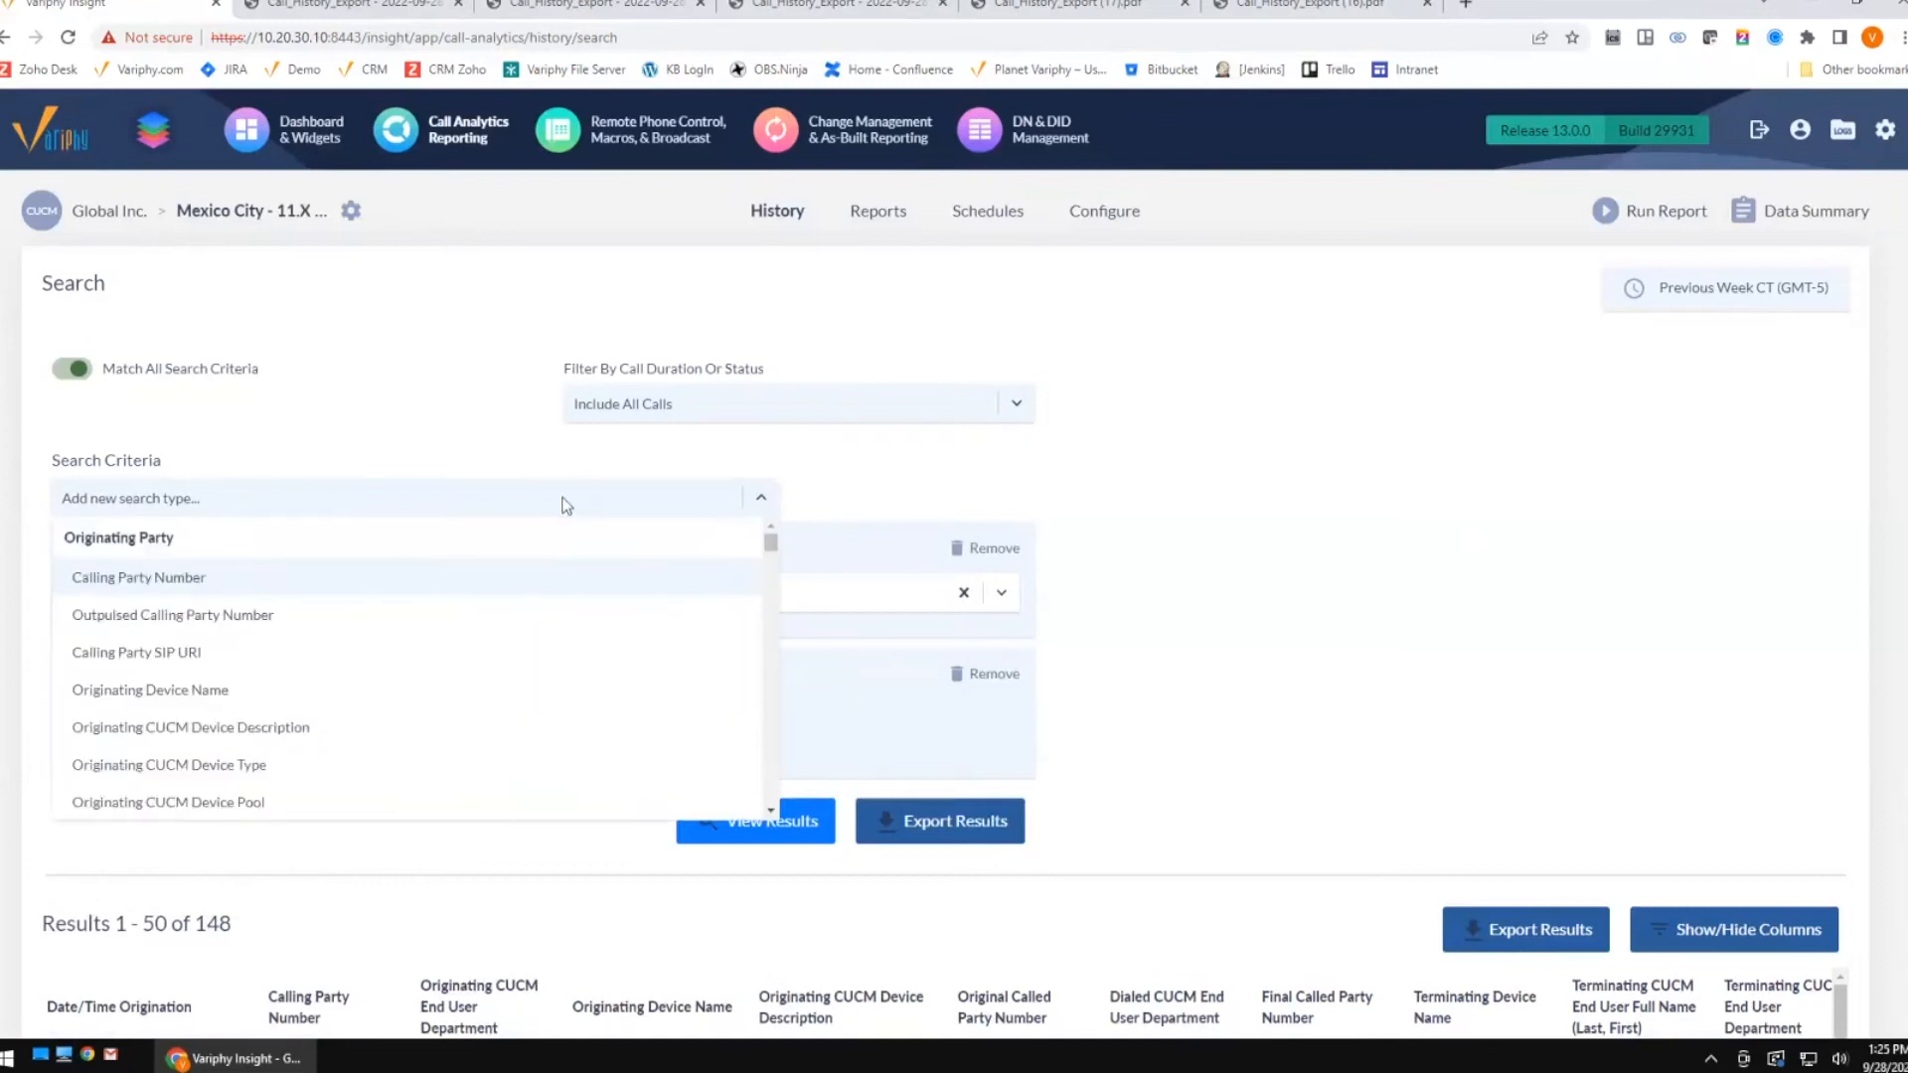
text(cause)
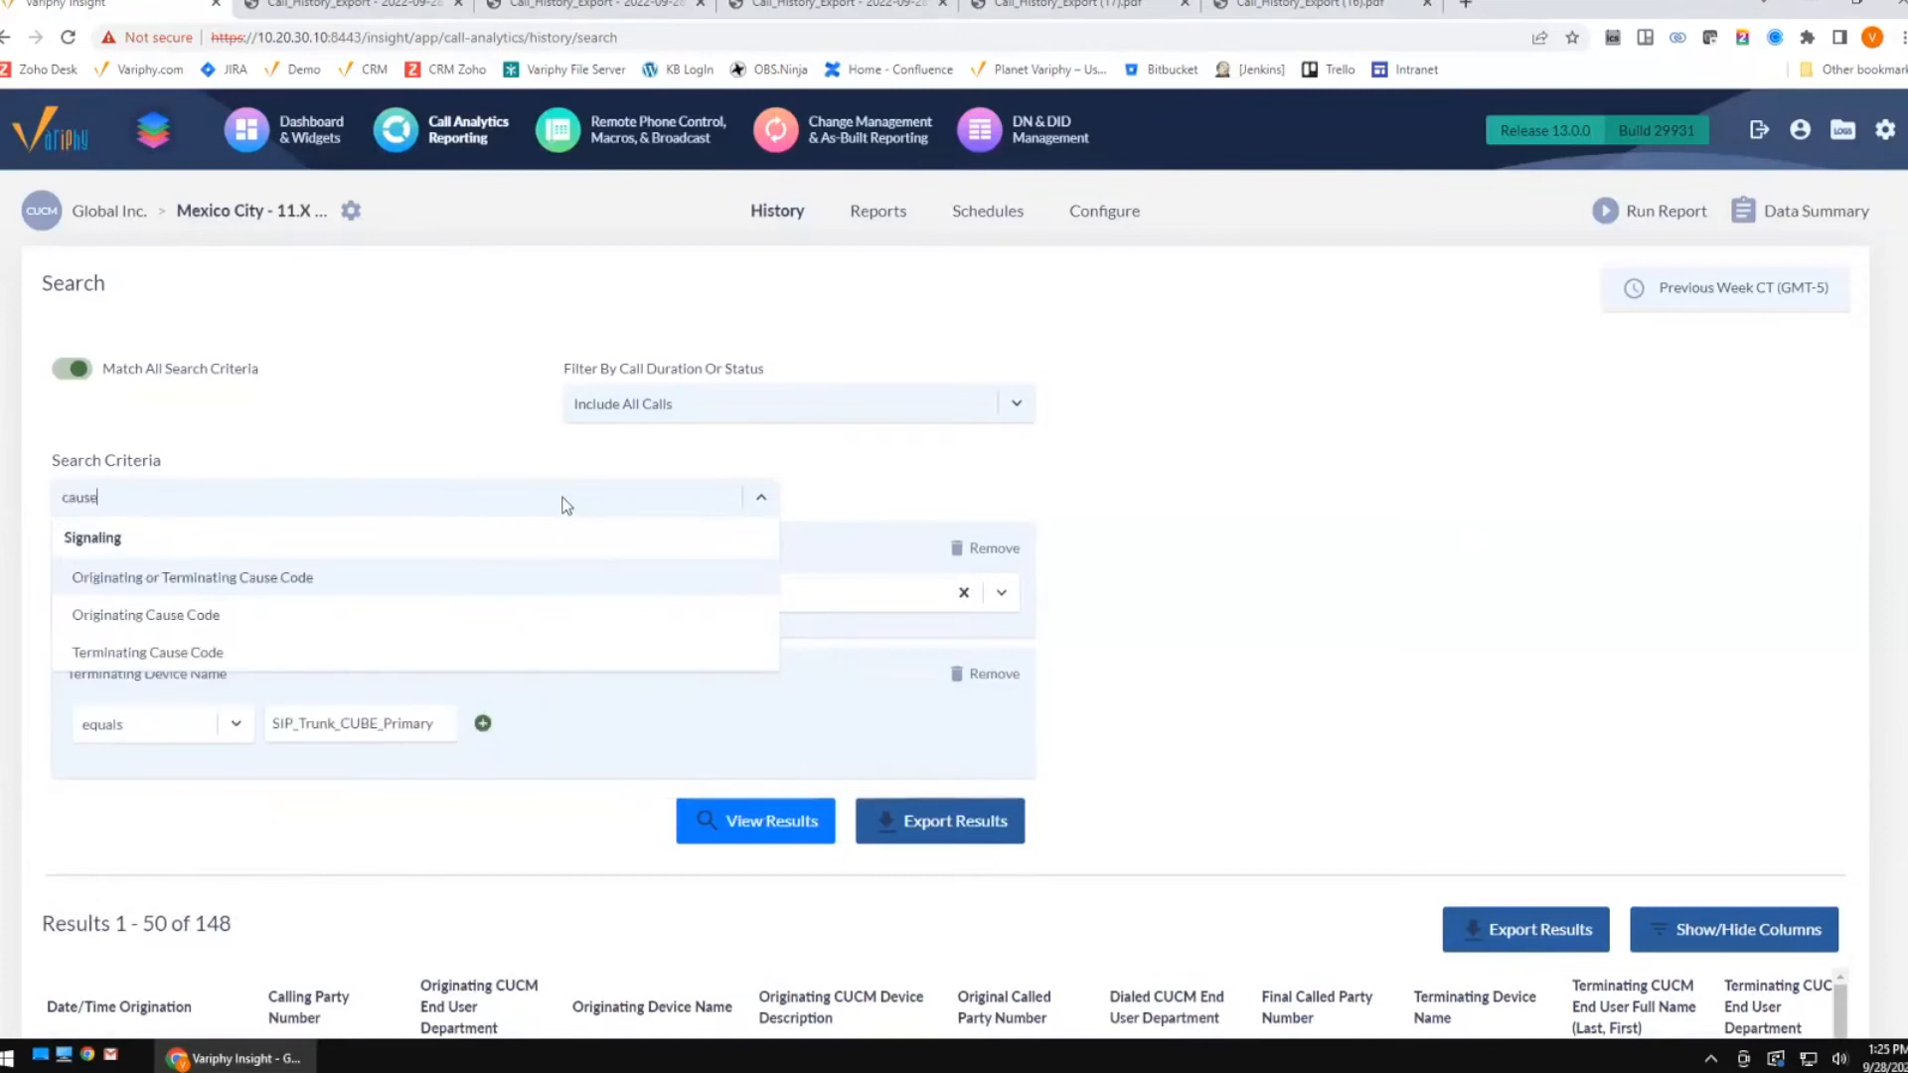
click(471, 584)
click(878, 509)
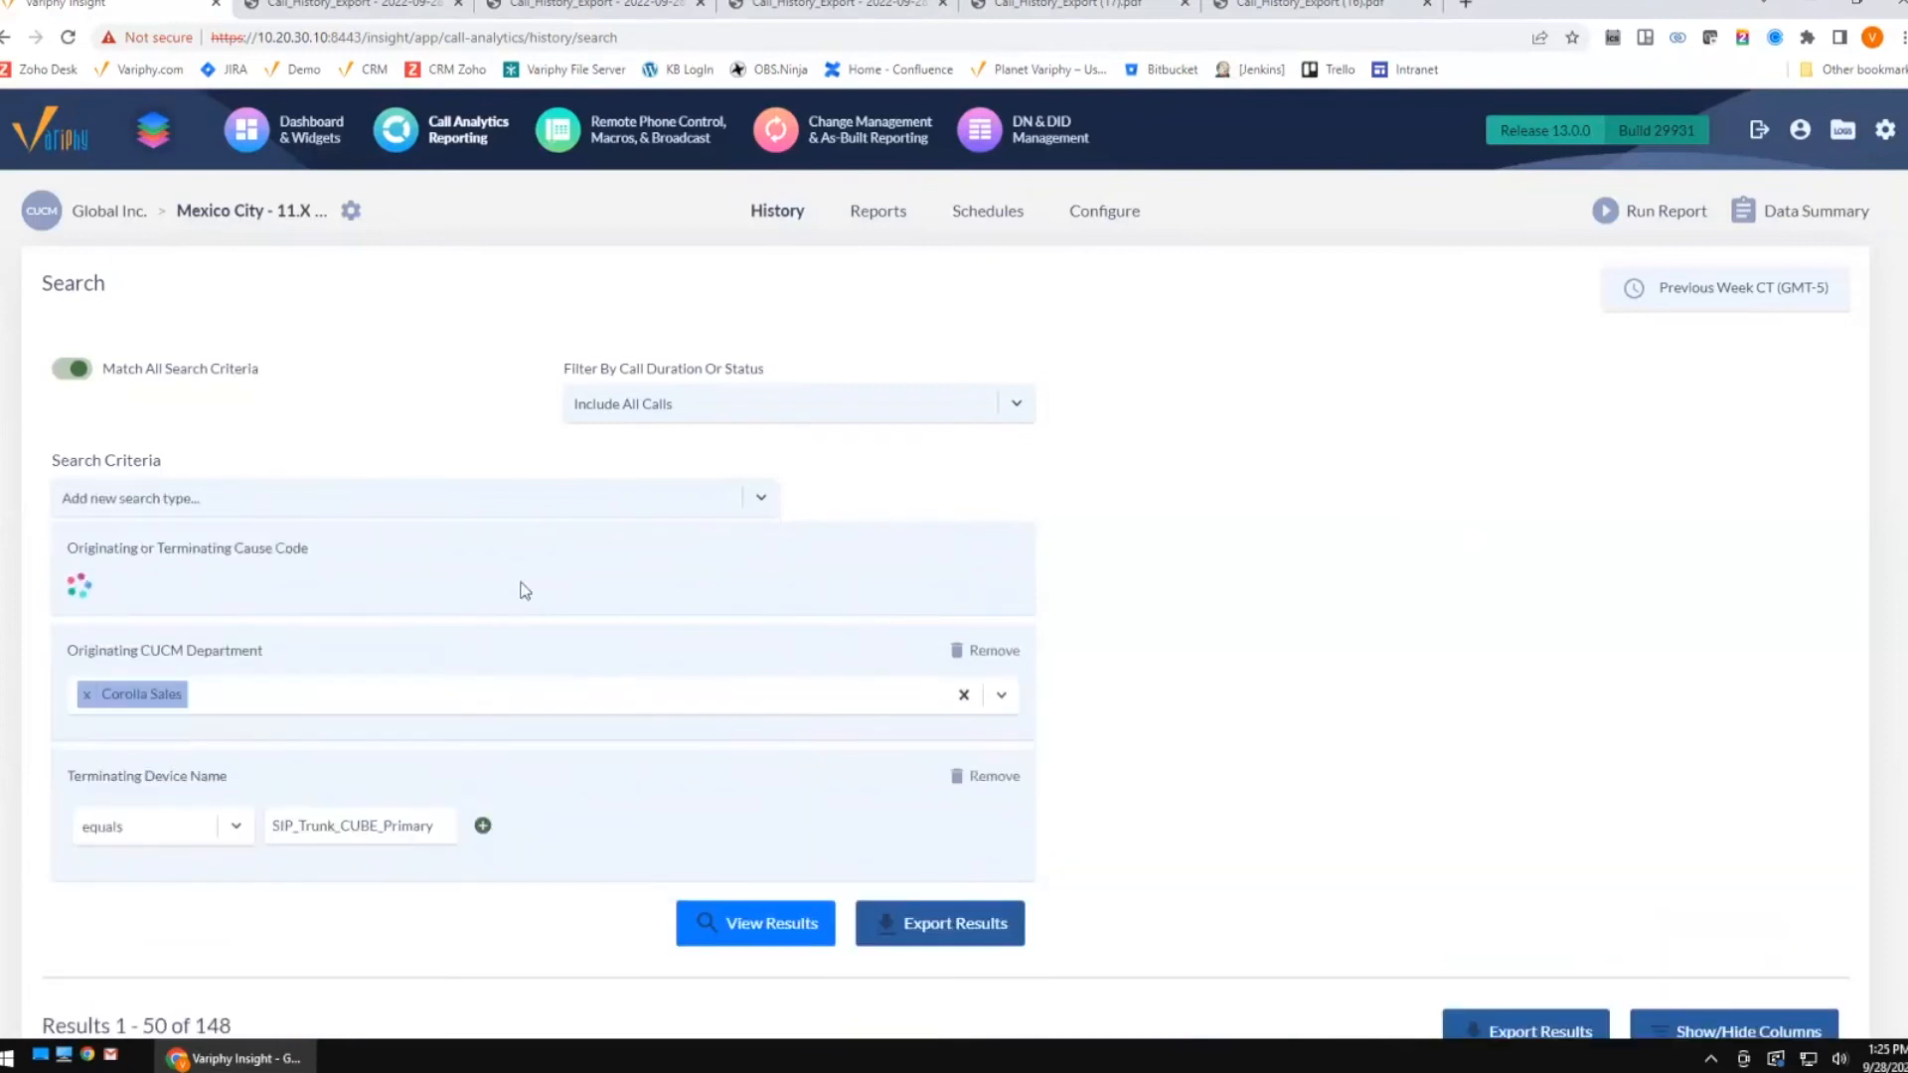
click(455, 601)
text(nor)
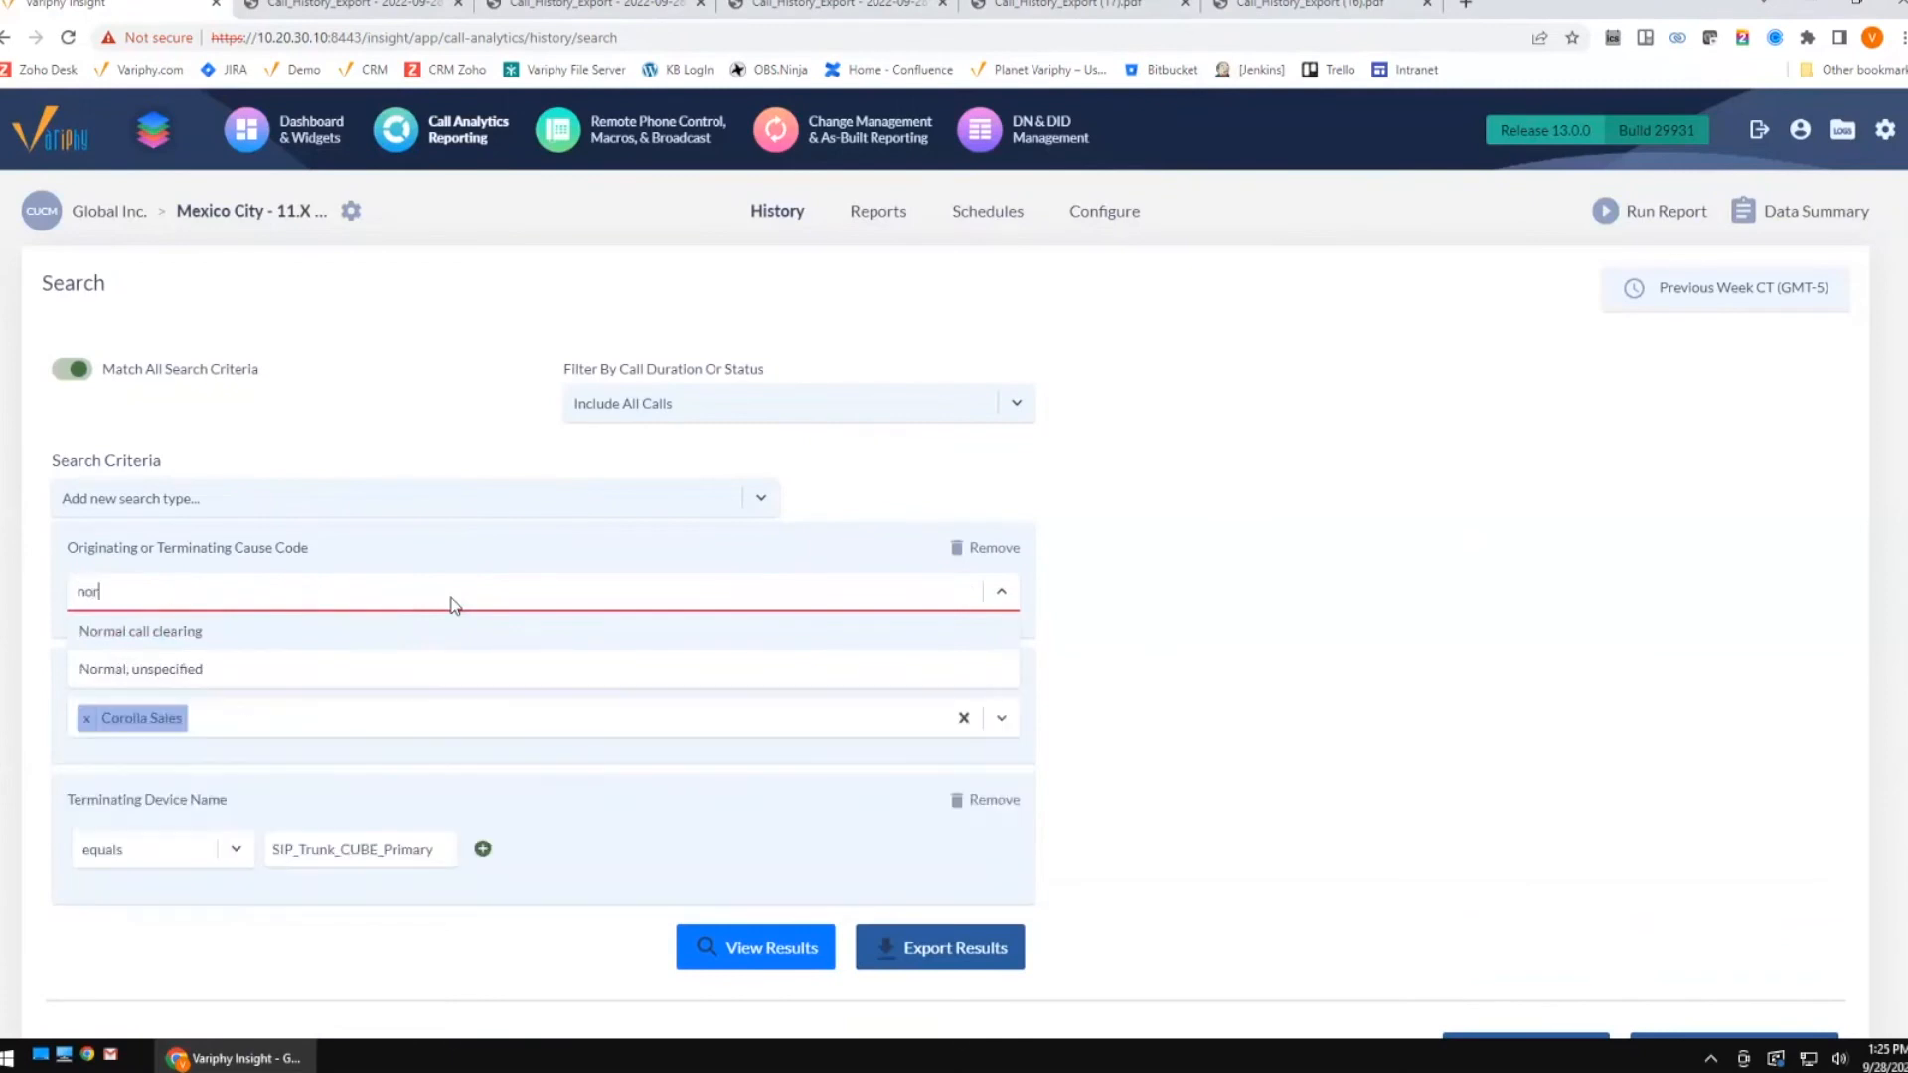
click(433, 624)
click(435, 567)
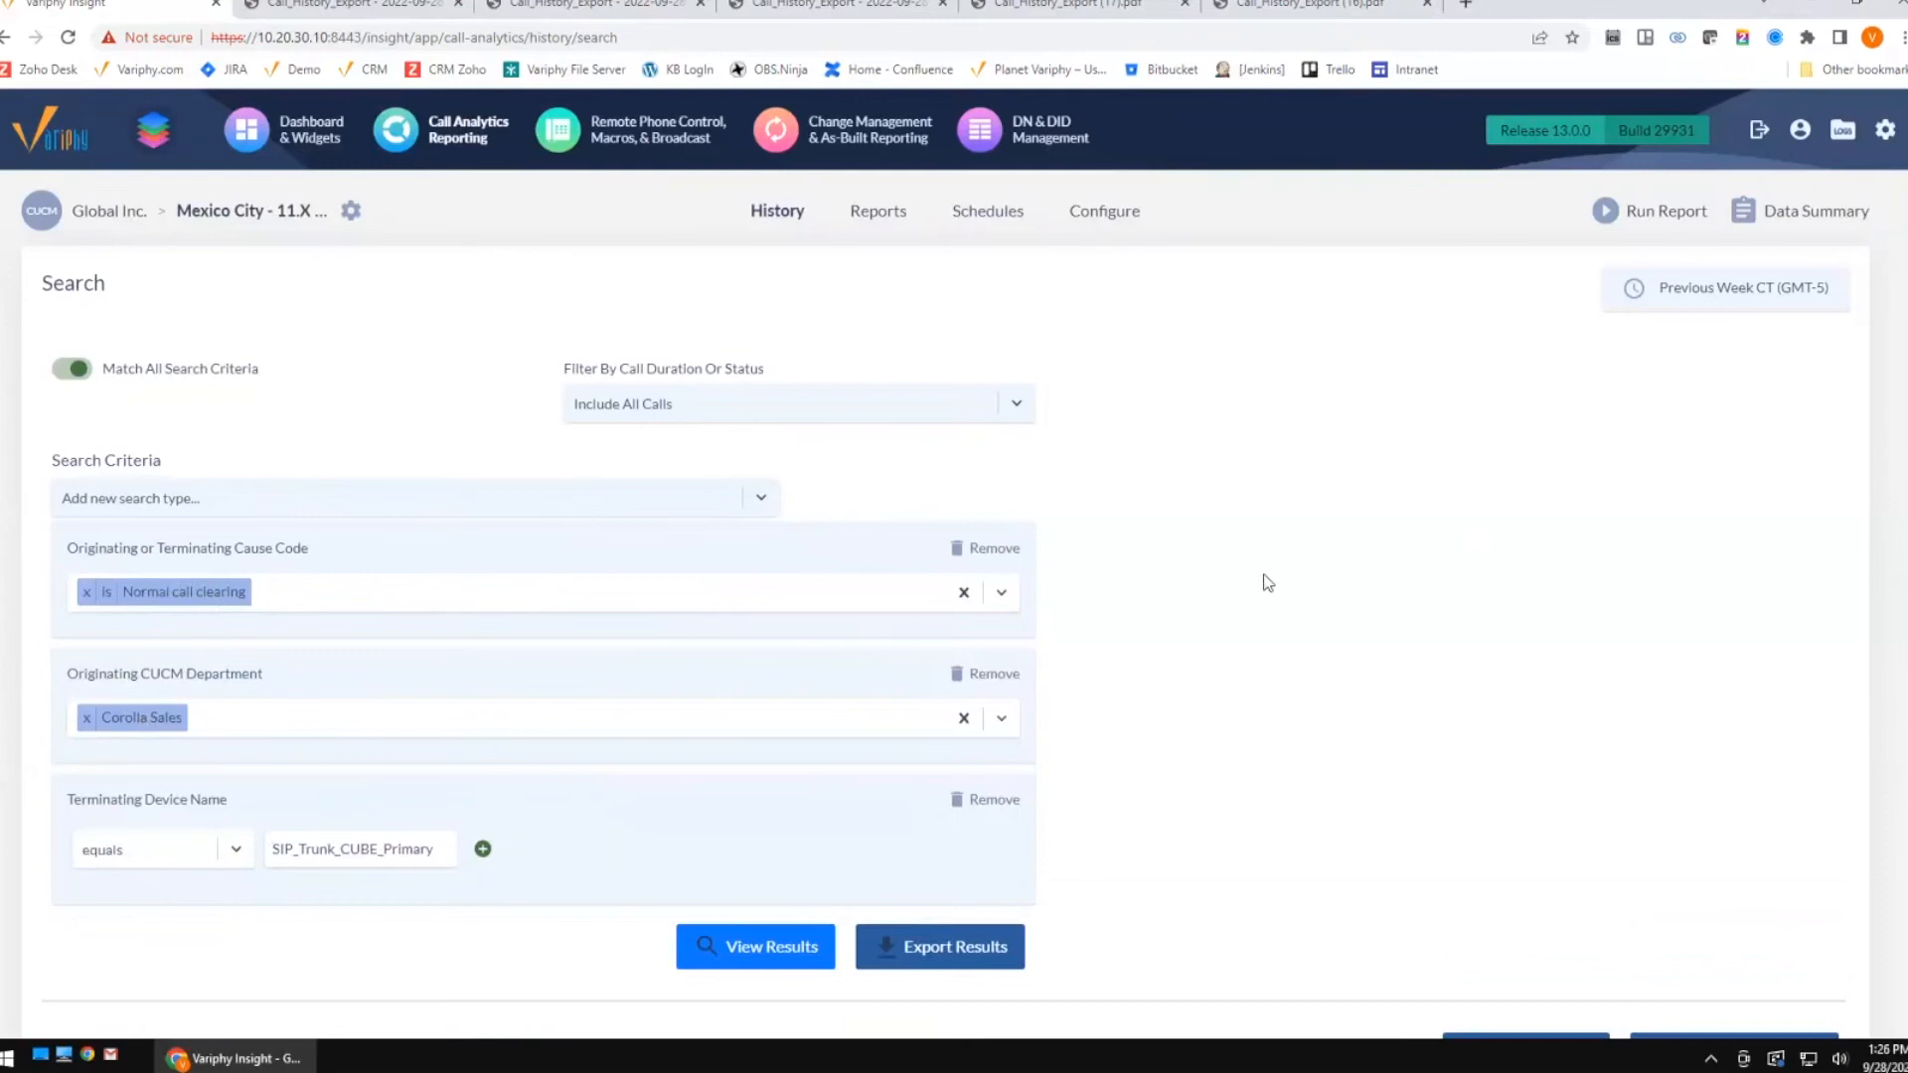
Run the call history search with the three criteria and view the results.
scroll(1264, 576, down, 1)
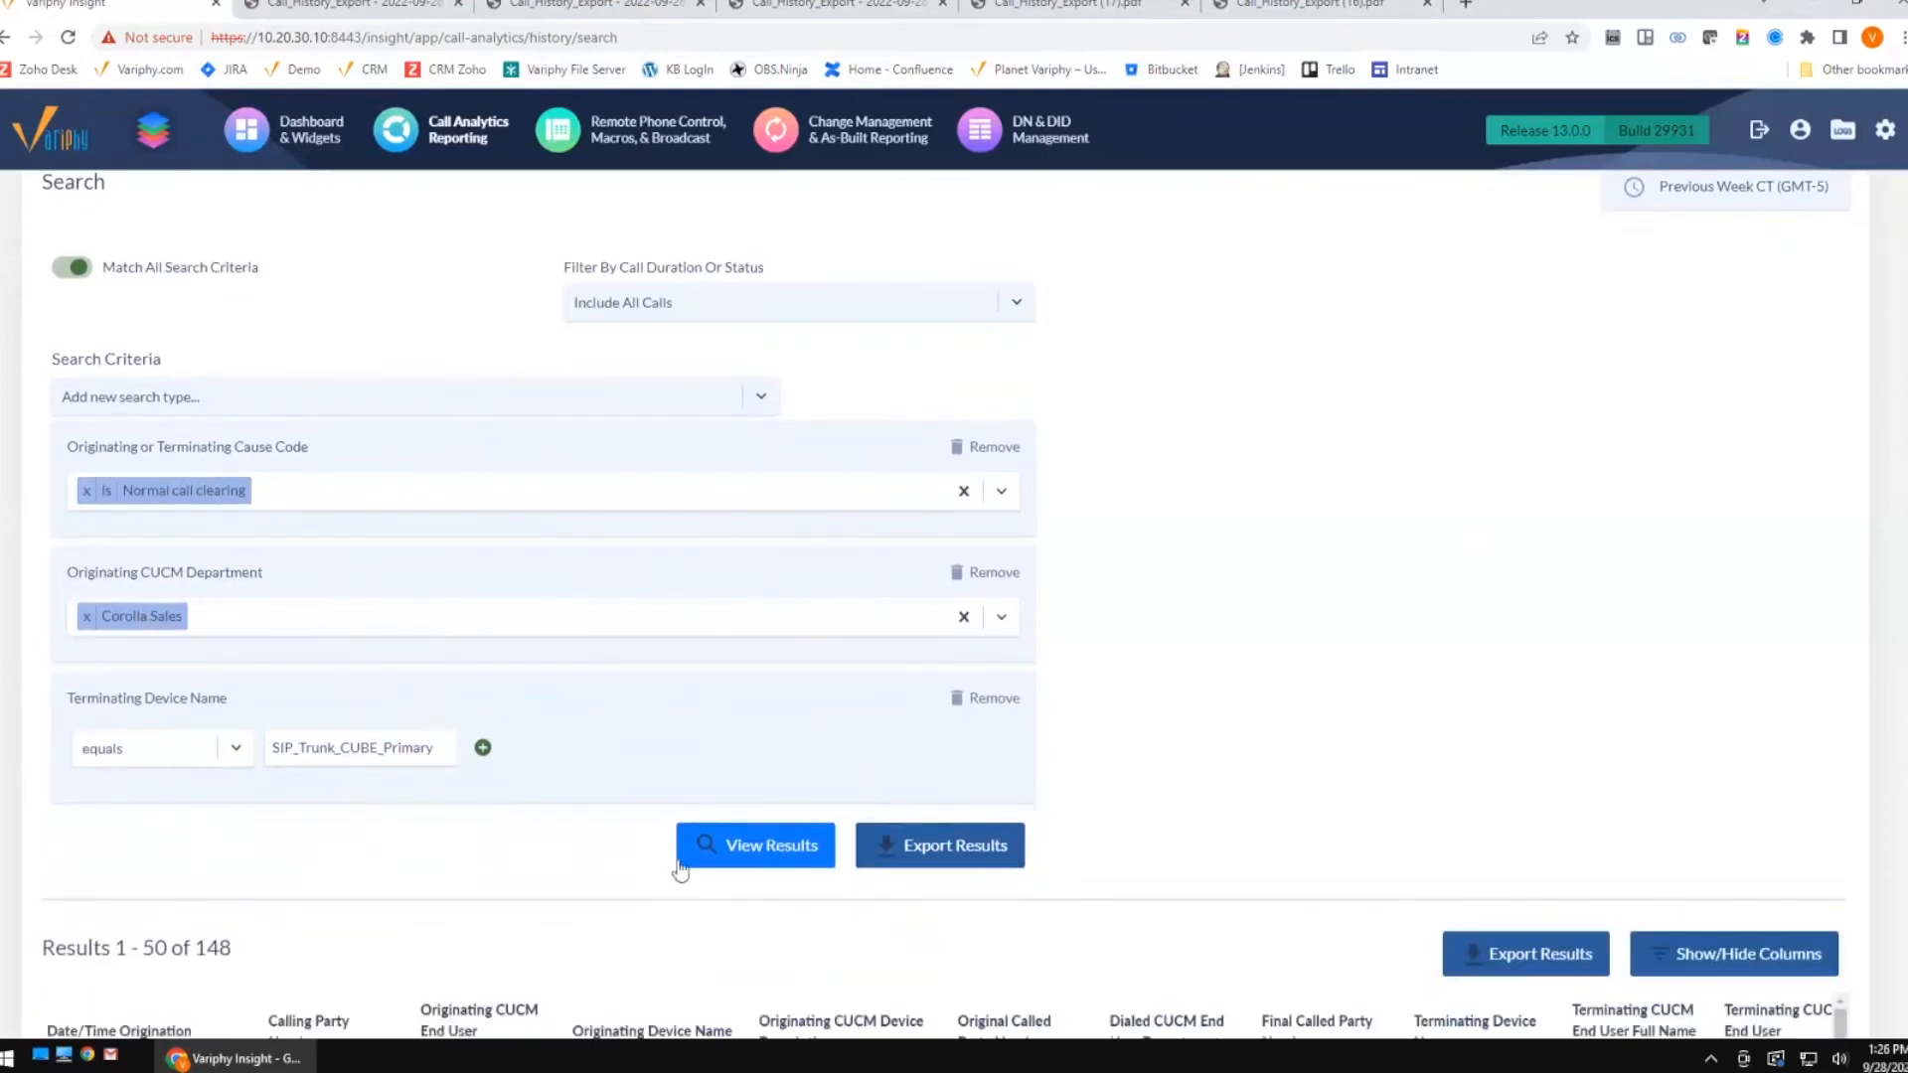
click(690, 857)
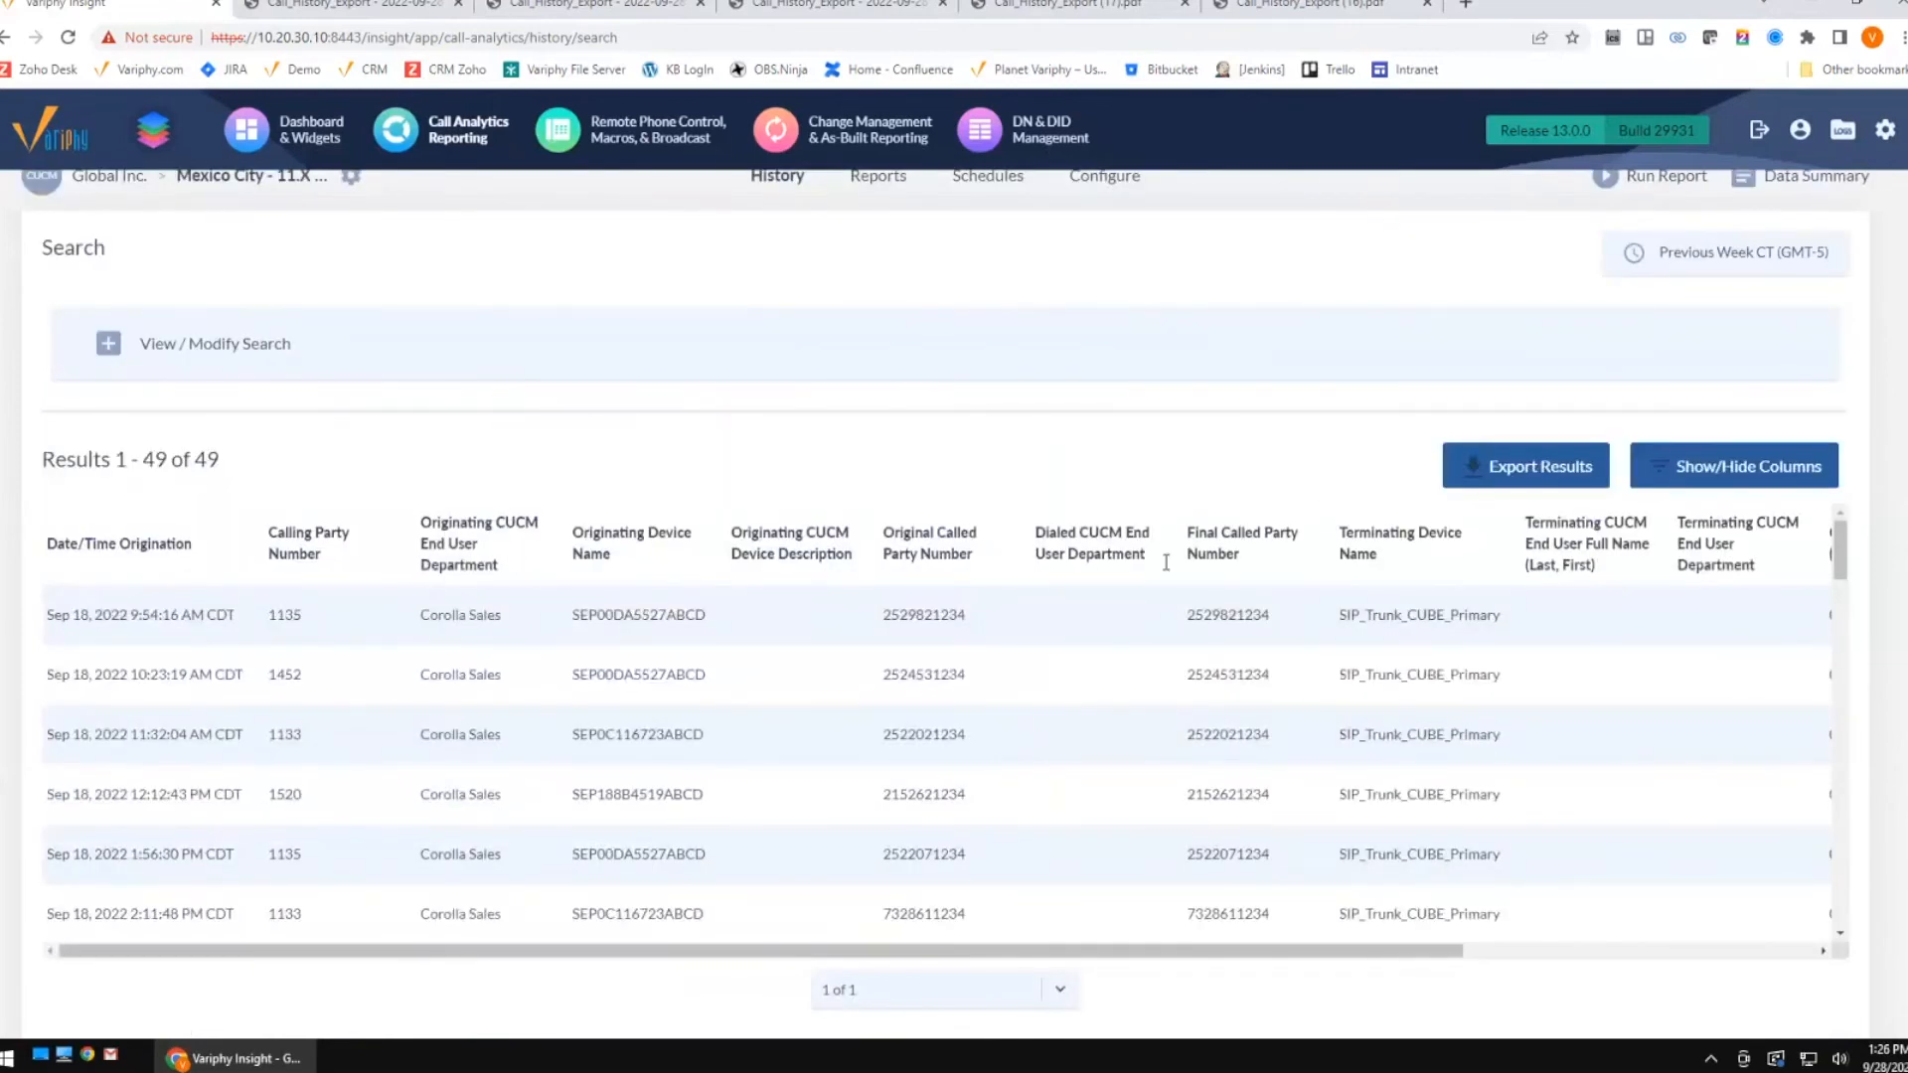
scroll(1267, 576, up, 1)
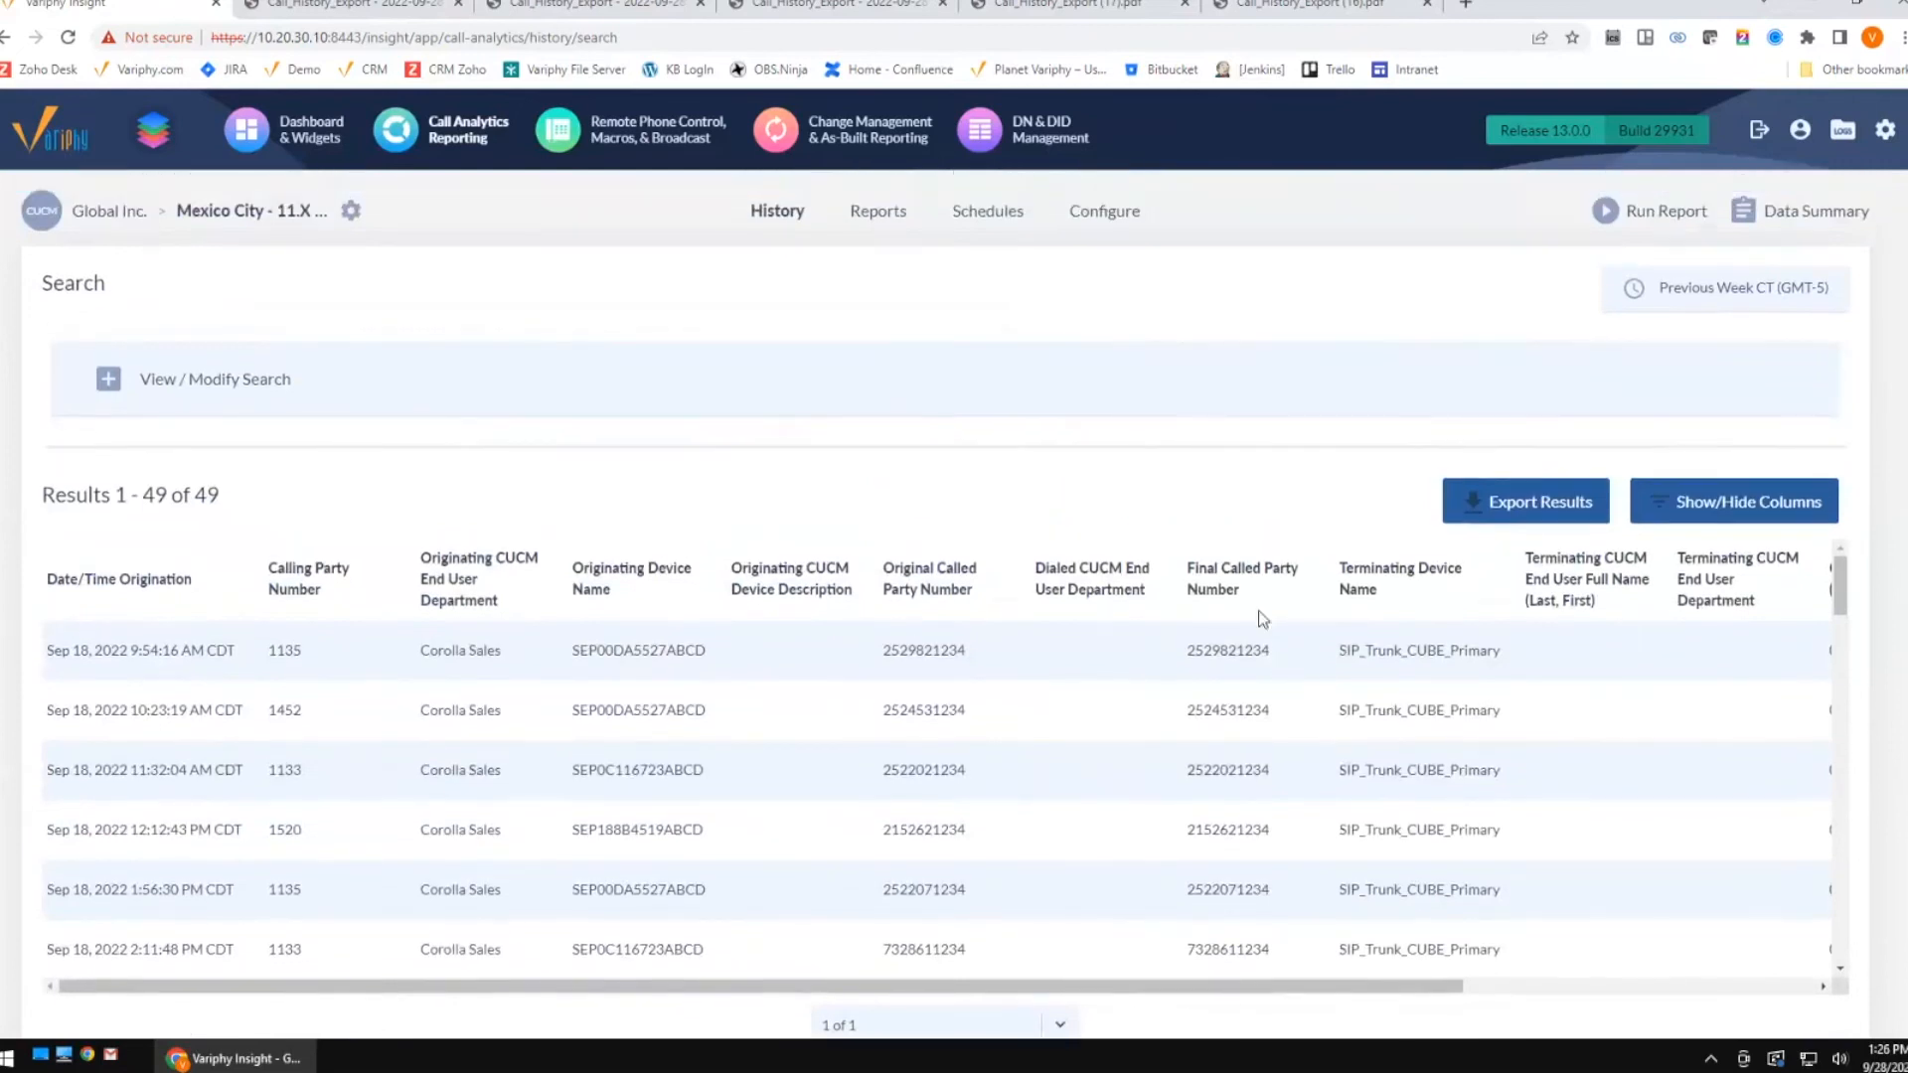
Start an export of the results and set its primary grouping type to Final Called Party Number.
click(1532, 508)
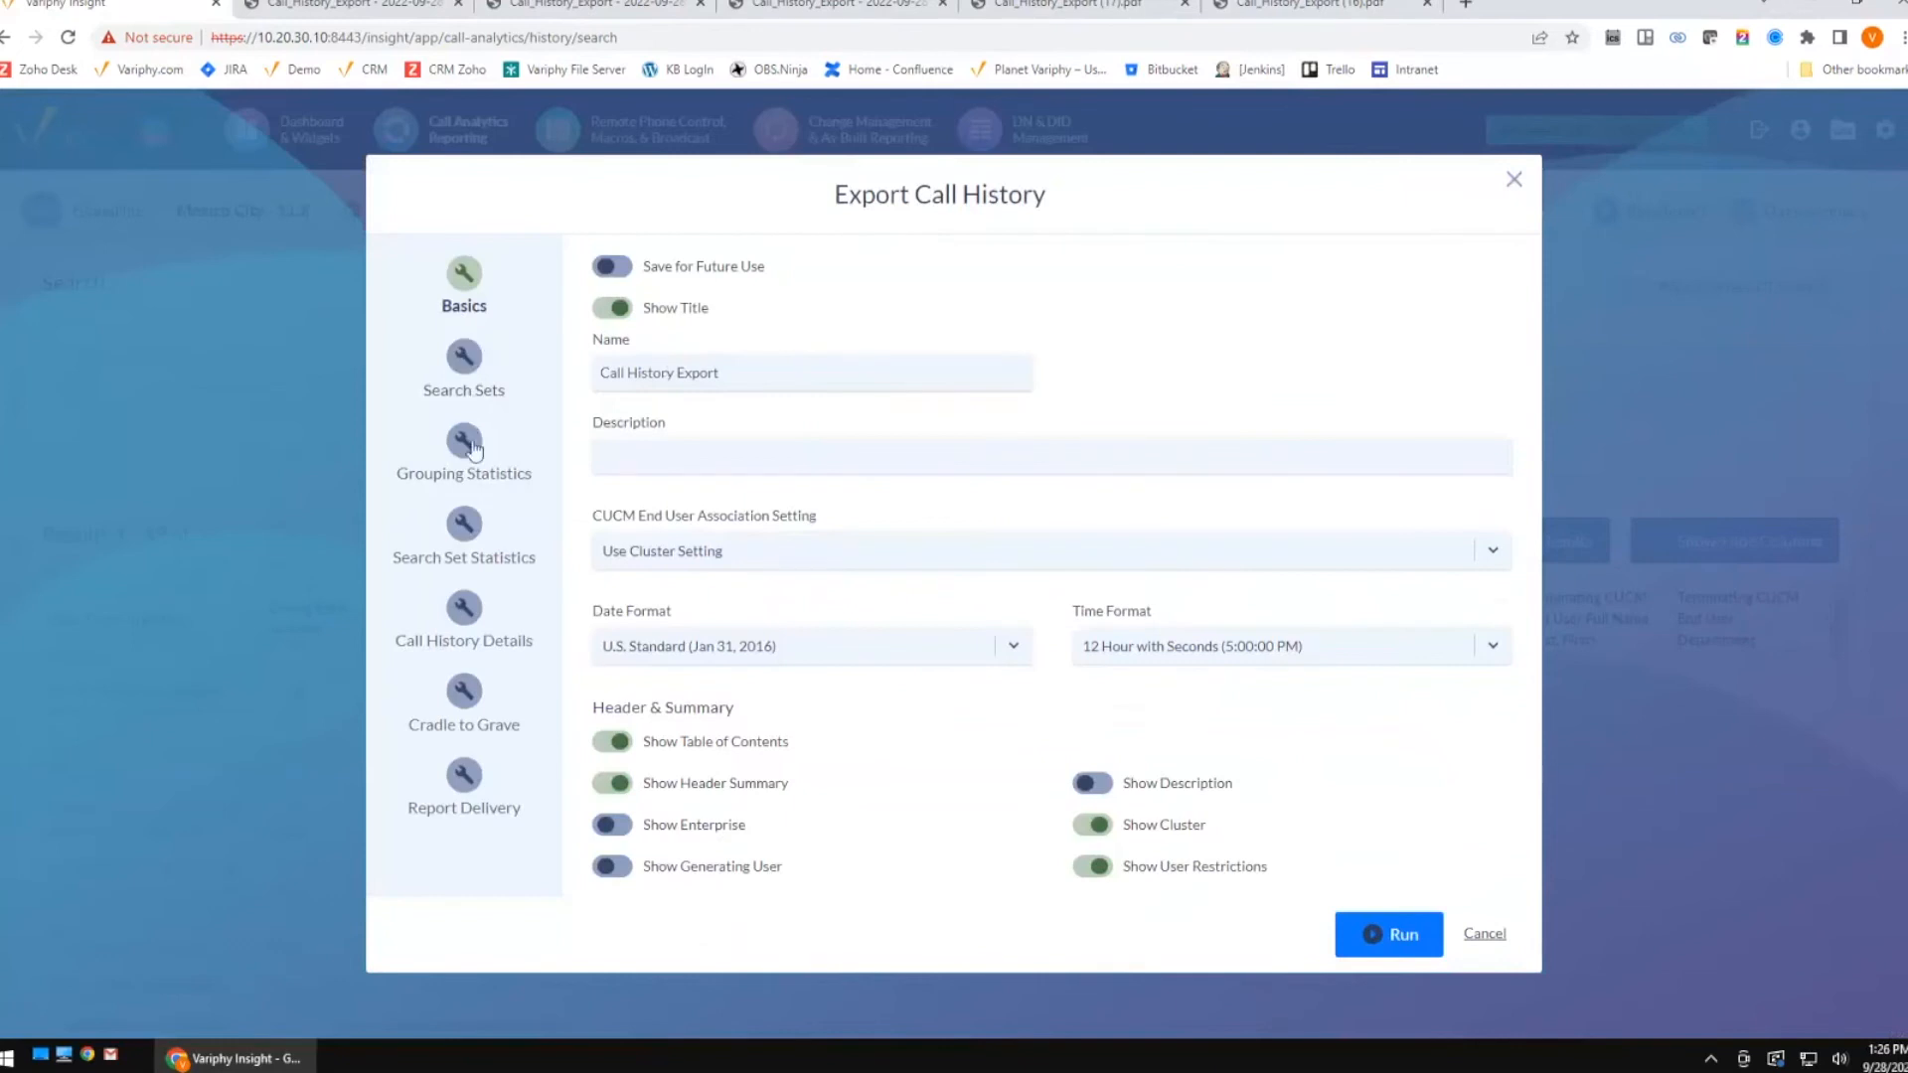
click(464, 440)
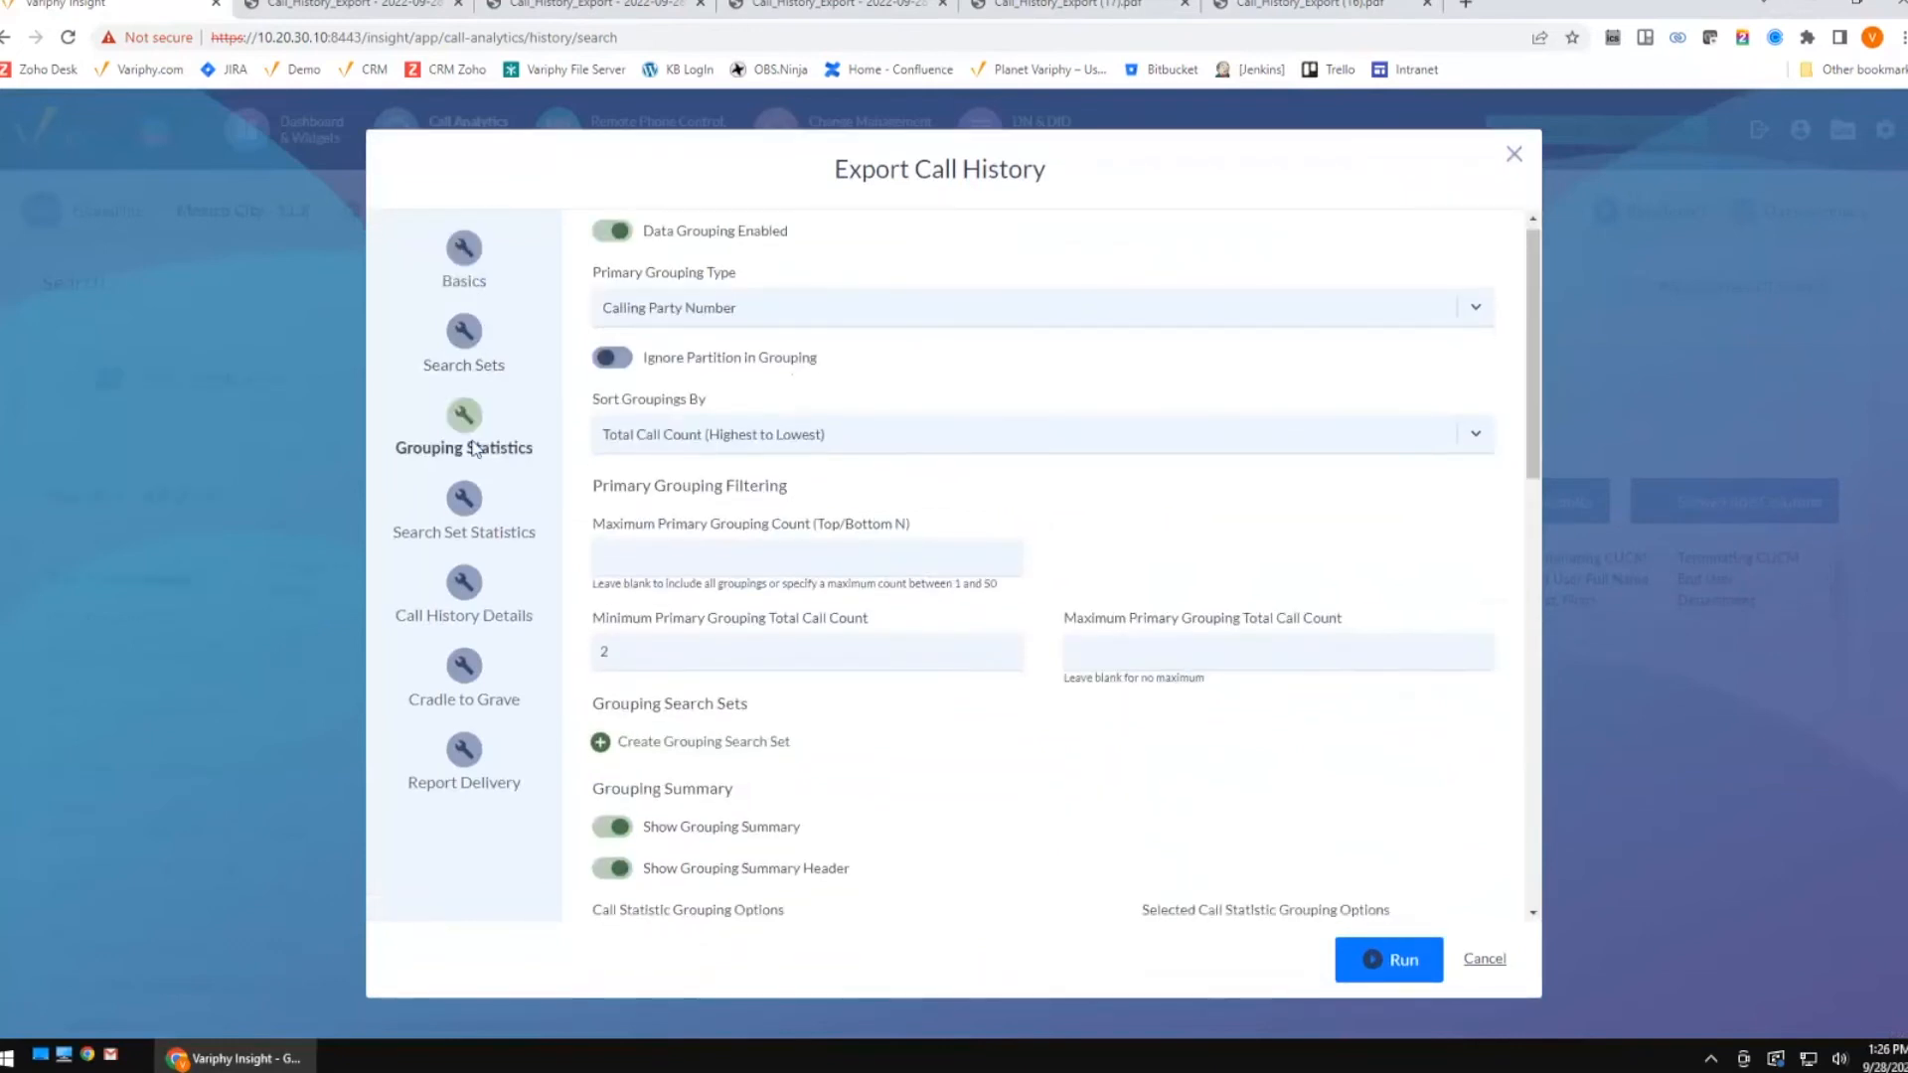
click(833, 312)
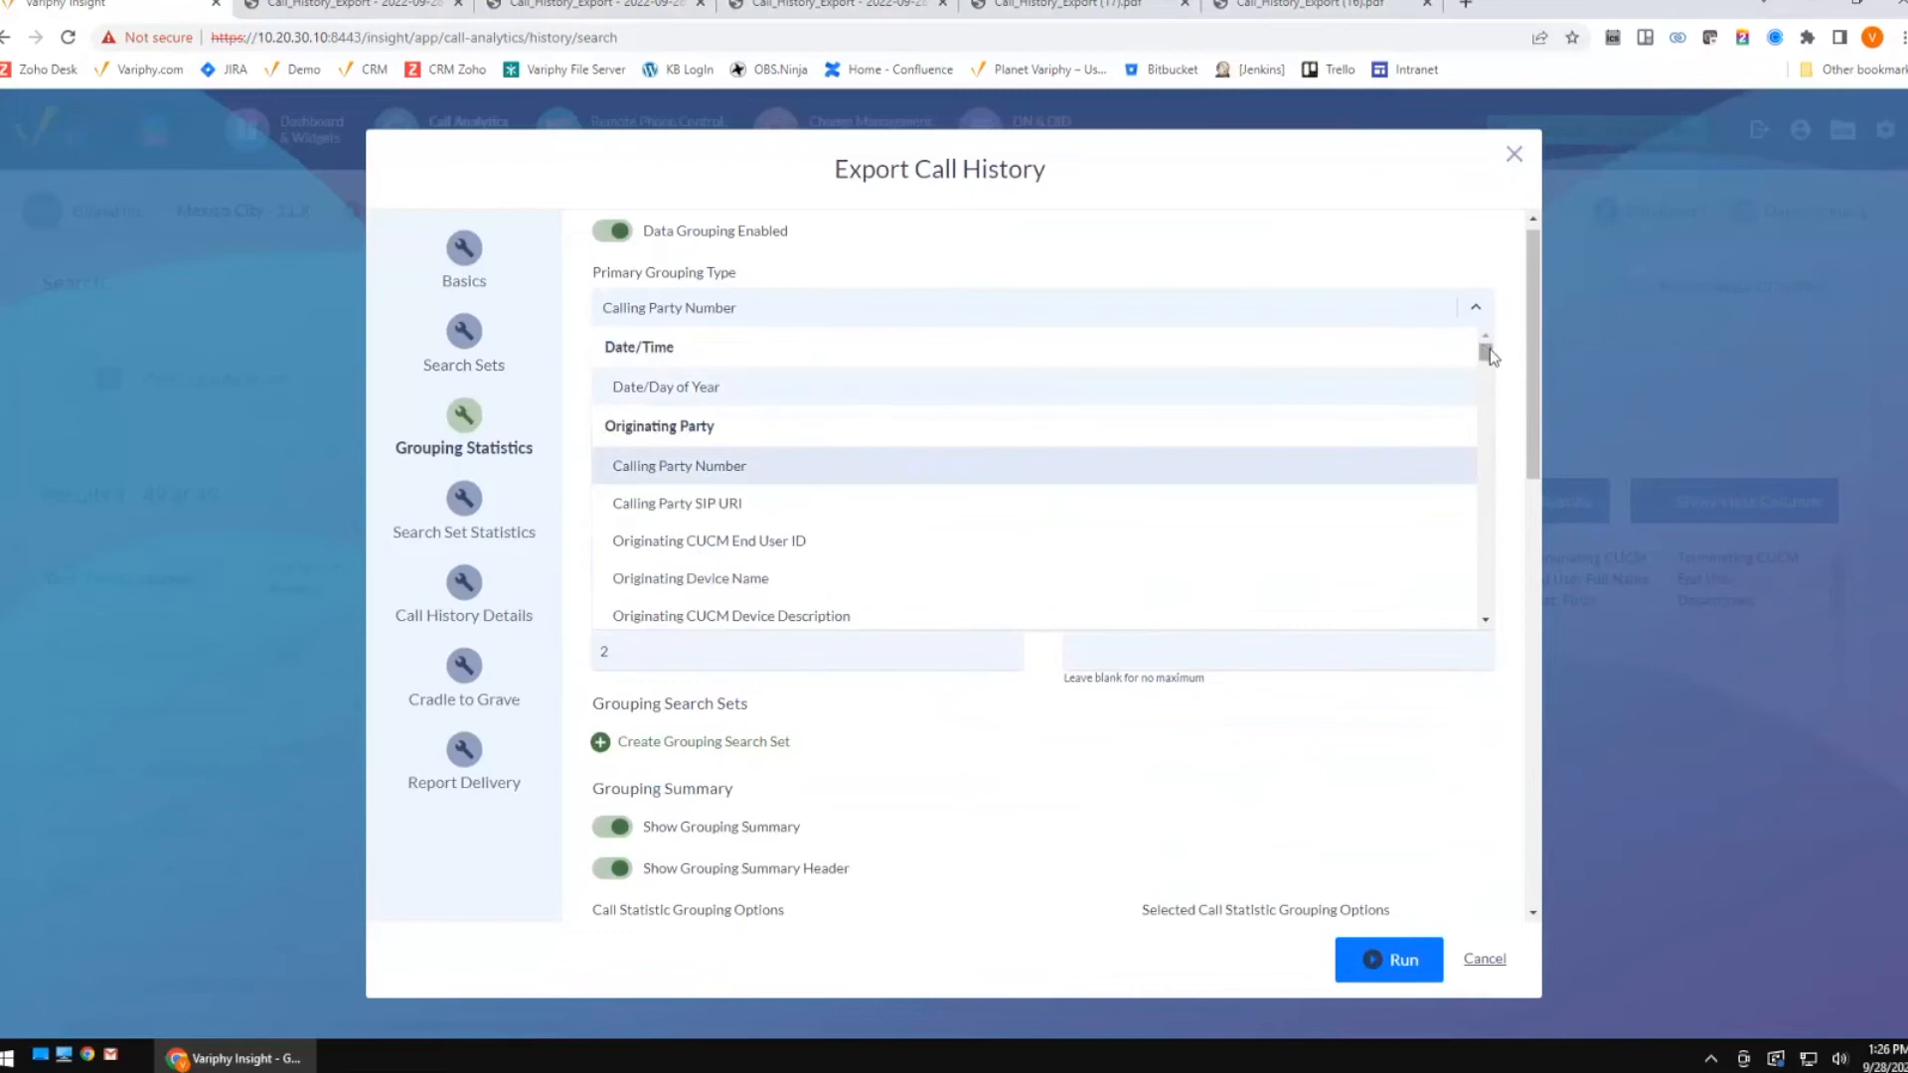
drag(1488, 349, 1487, 423)
click(755, 459)
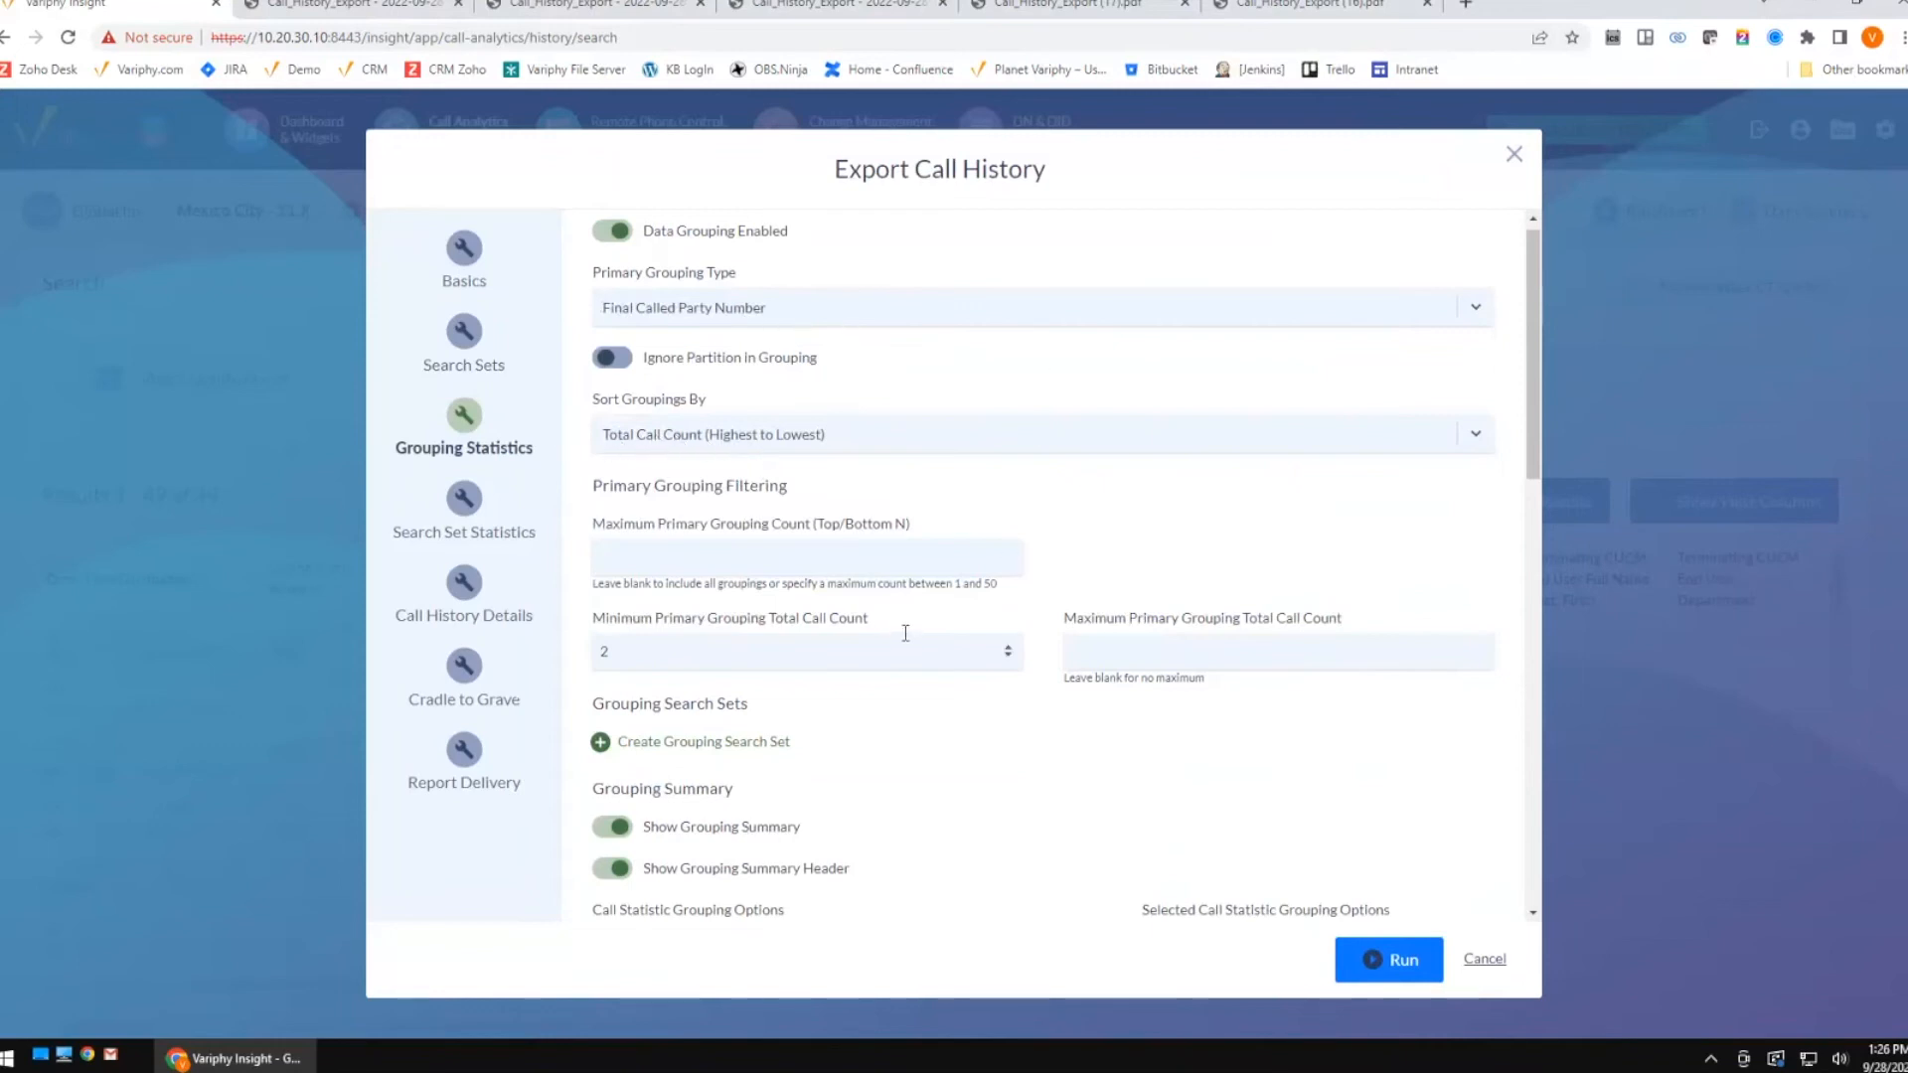
Set the Minimum Primary Grouping Total Call Count to 5 and run the export.
double_click(622, 649)
text(5)
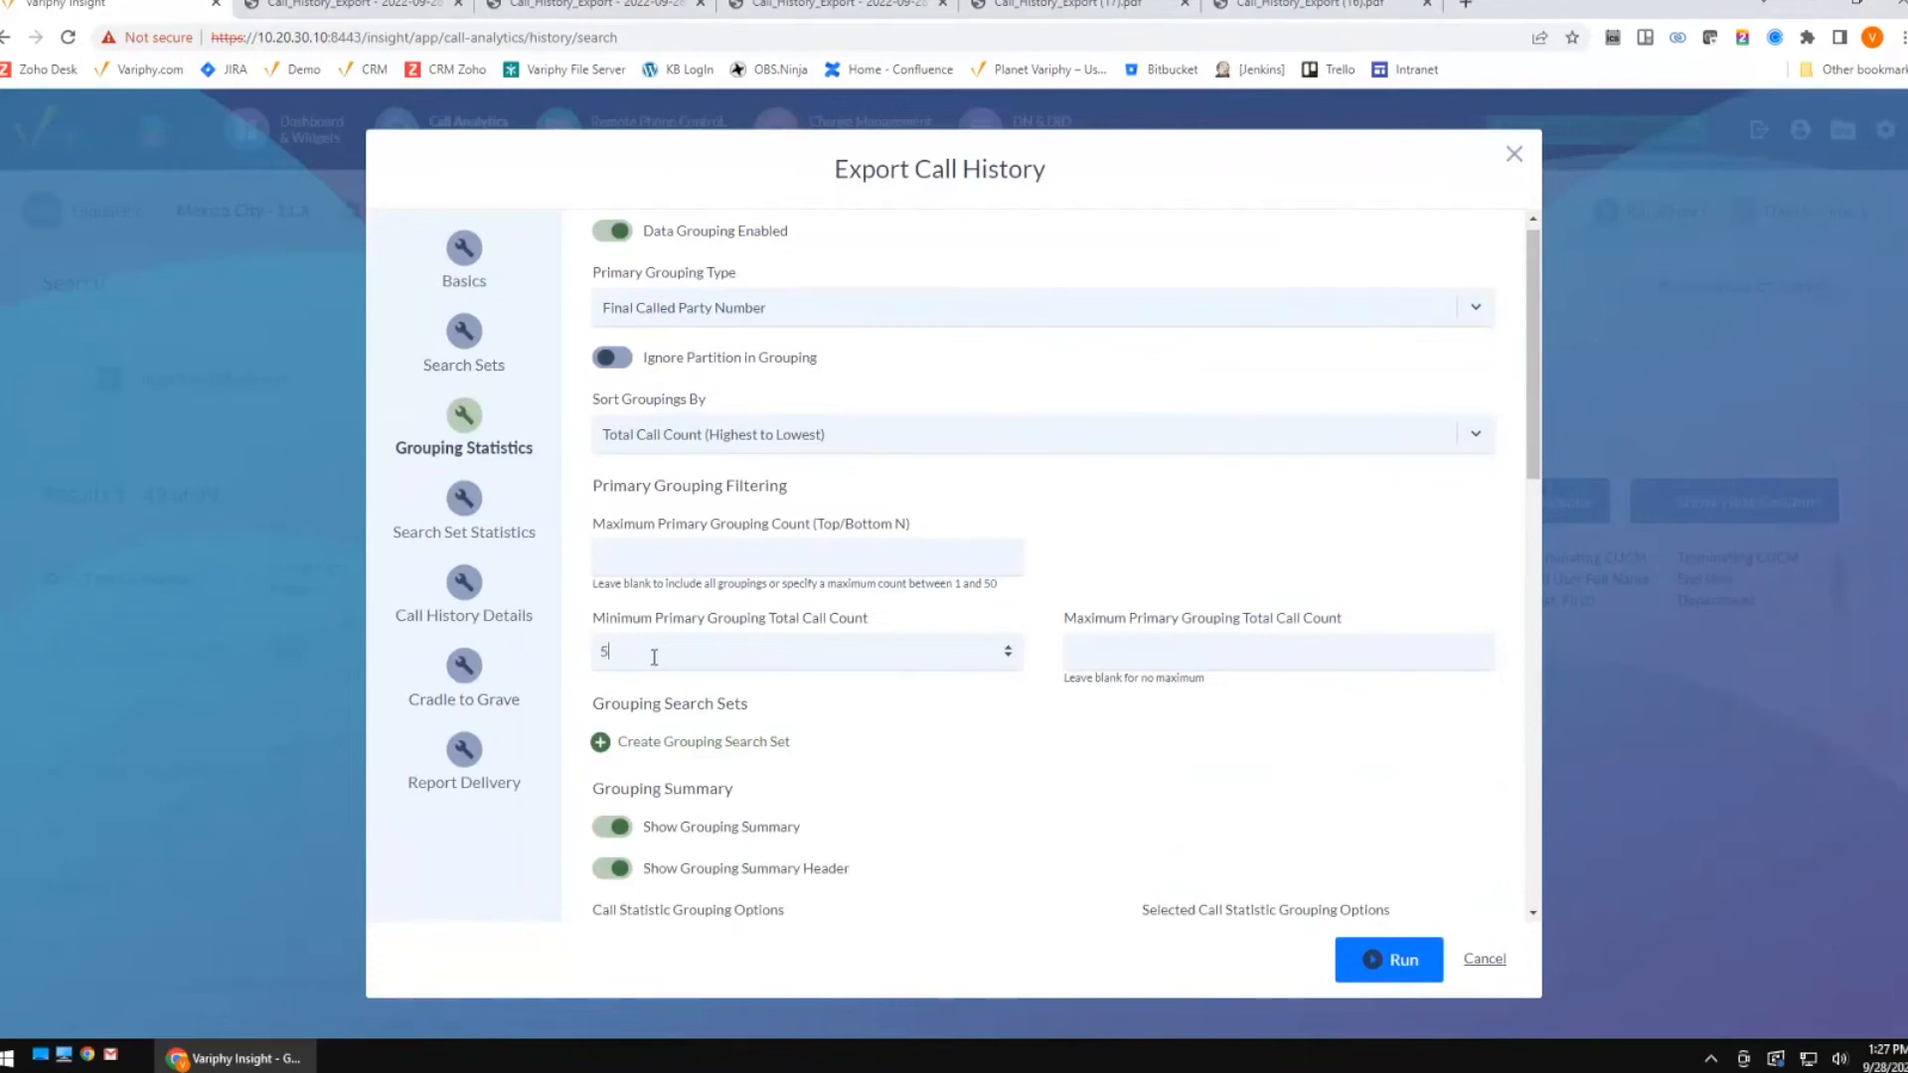
click(1386, 960)
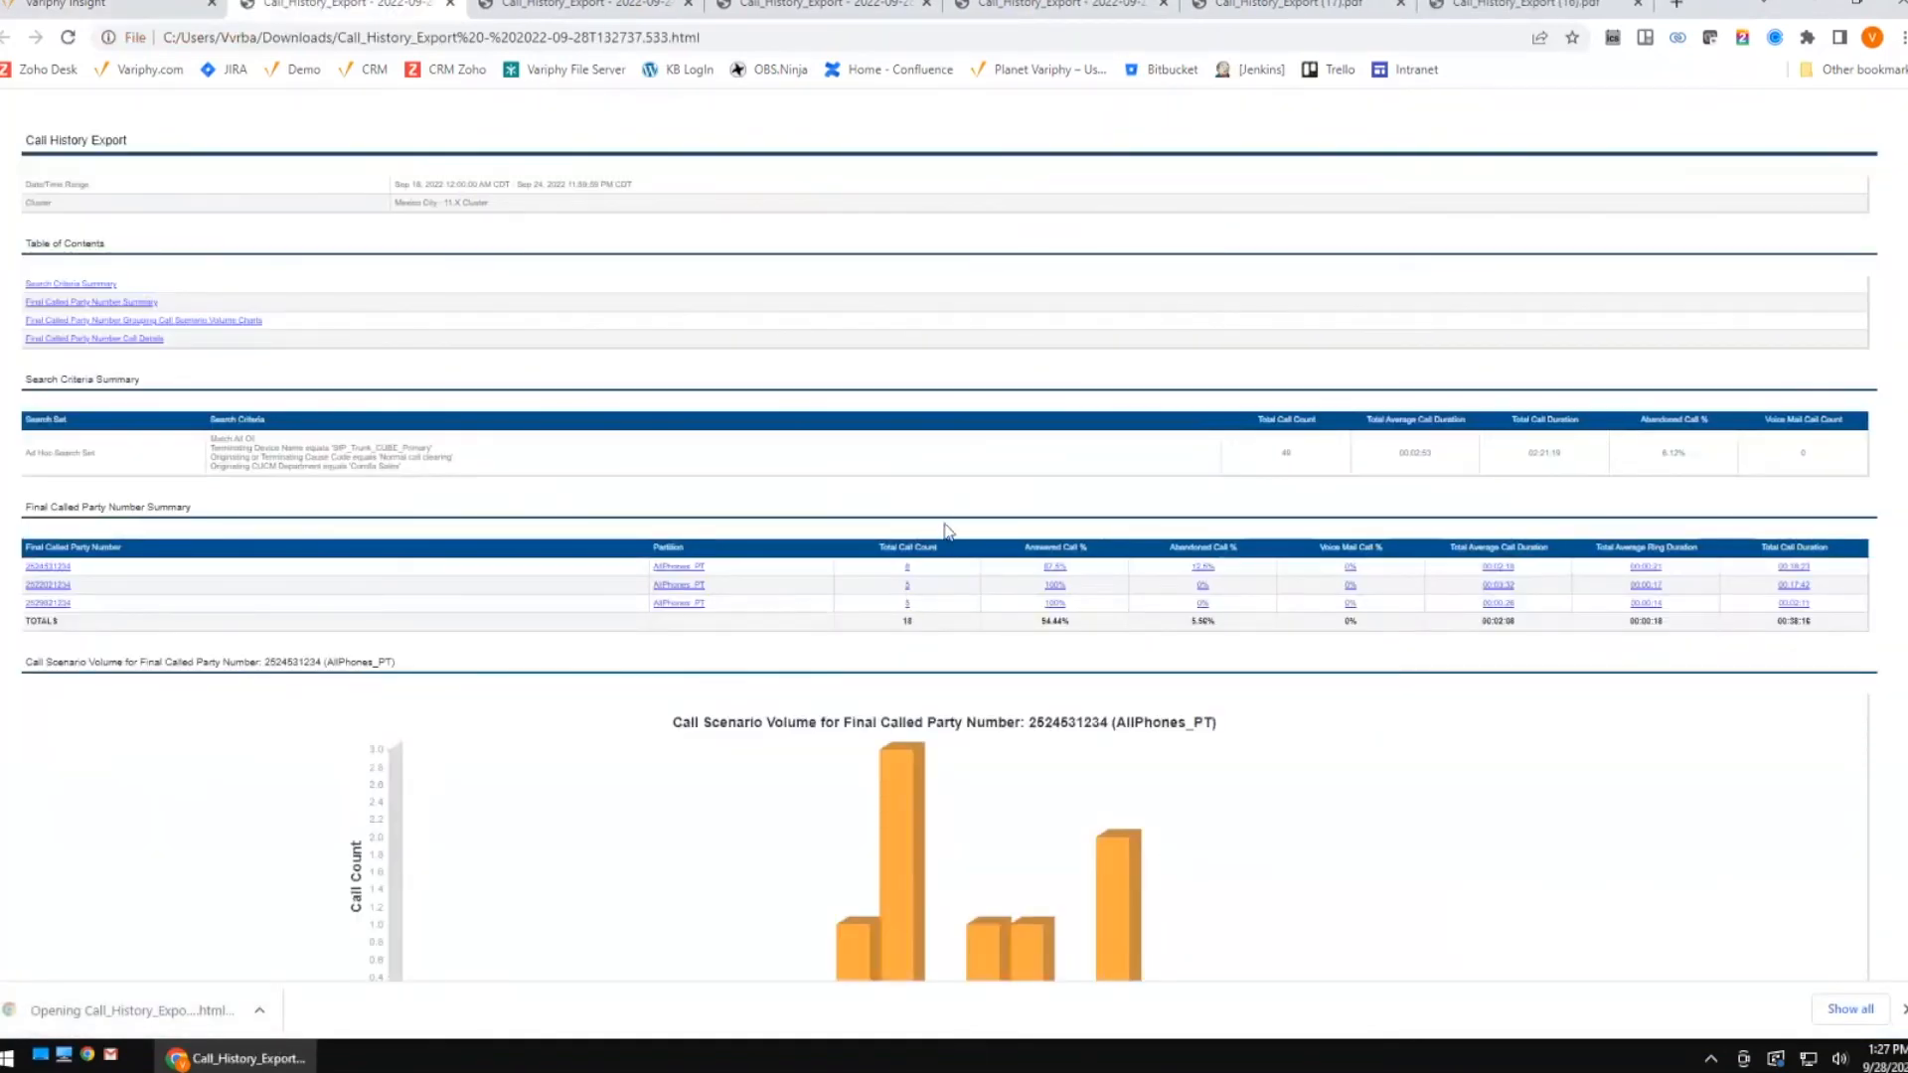
Examine the Final Called Party Number Summary in the exported report, focusing on the first number and its Total Call Count.
scroll(946, 532, up, 3)
scroll(998, 537, down, 3)
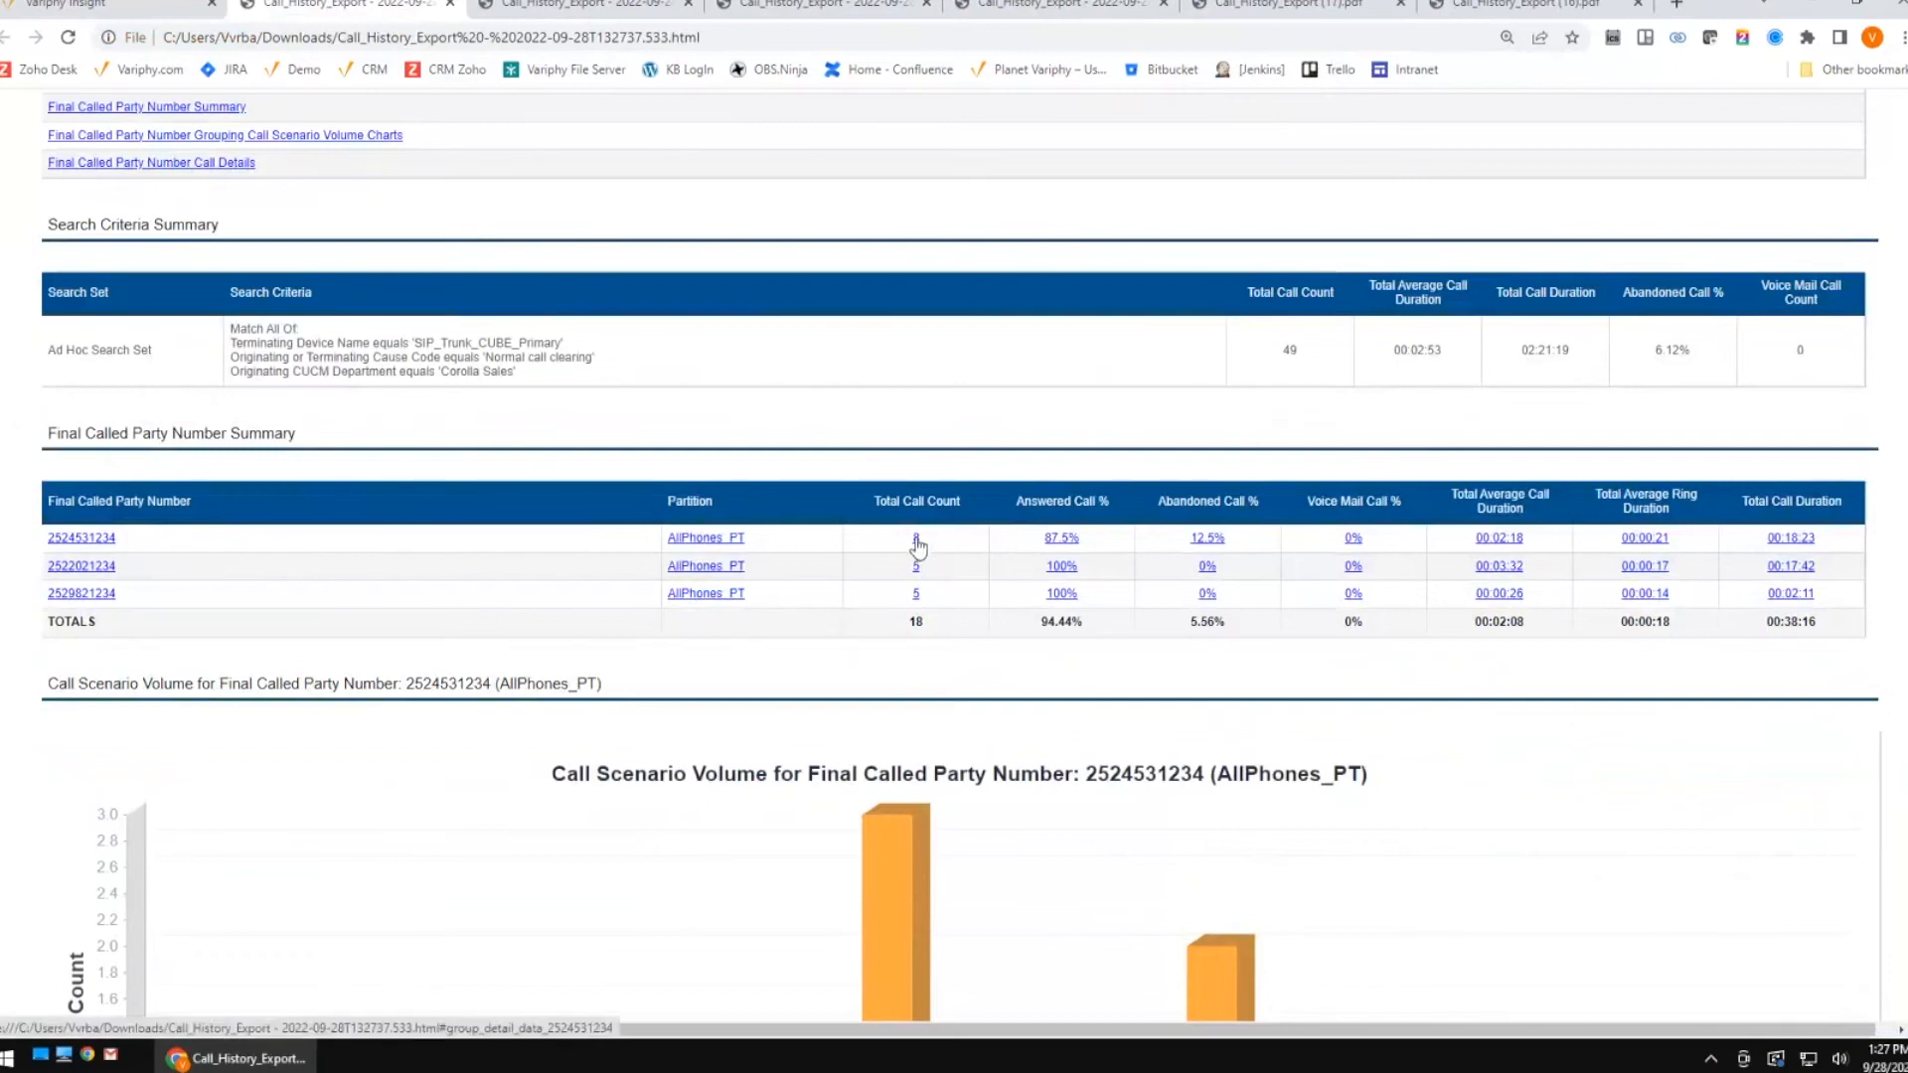
double_click(134, 545)
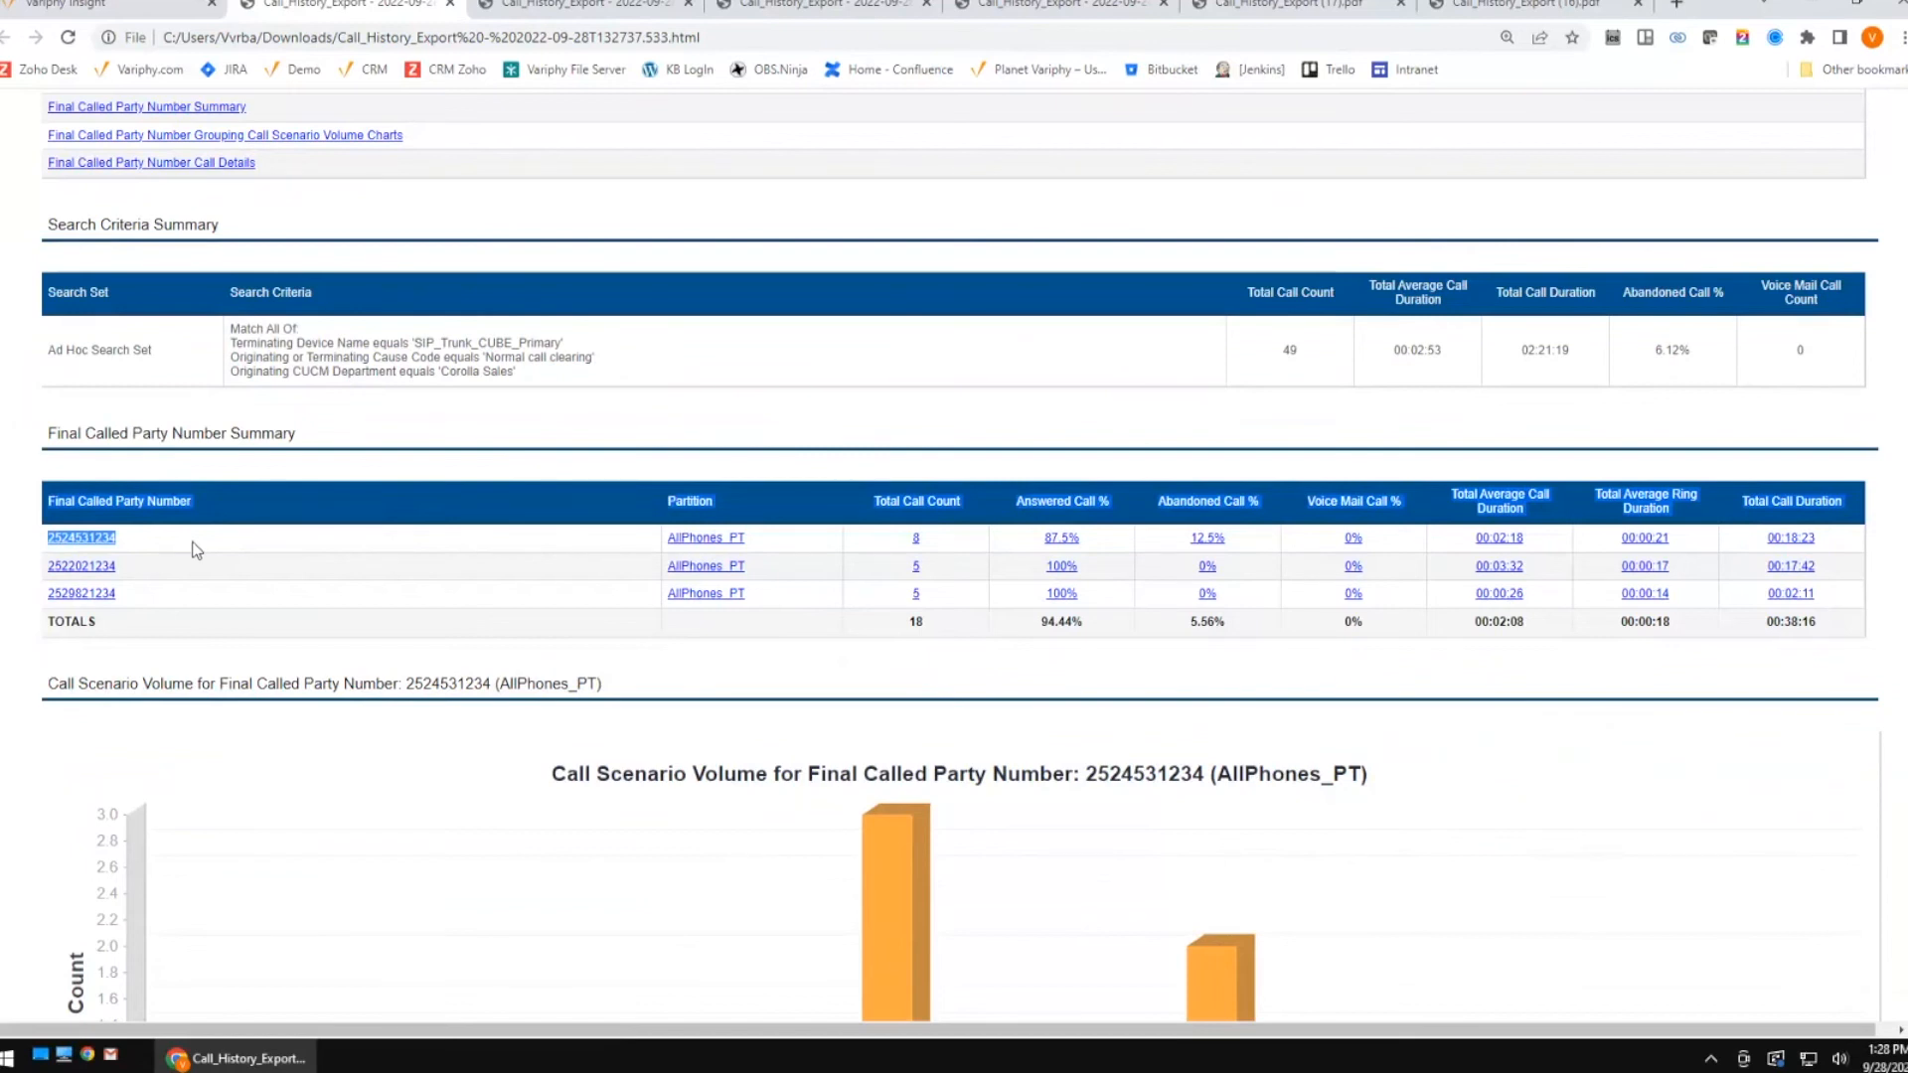
Return to the call history search, remove the Originating CUCM Department criterion and view the new results.
click(160, 17)
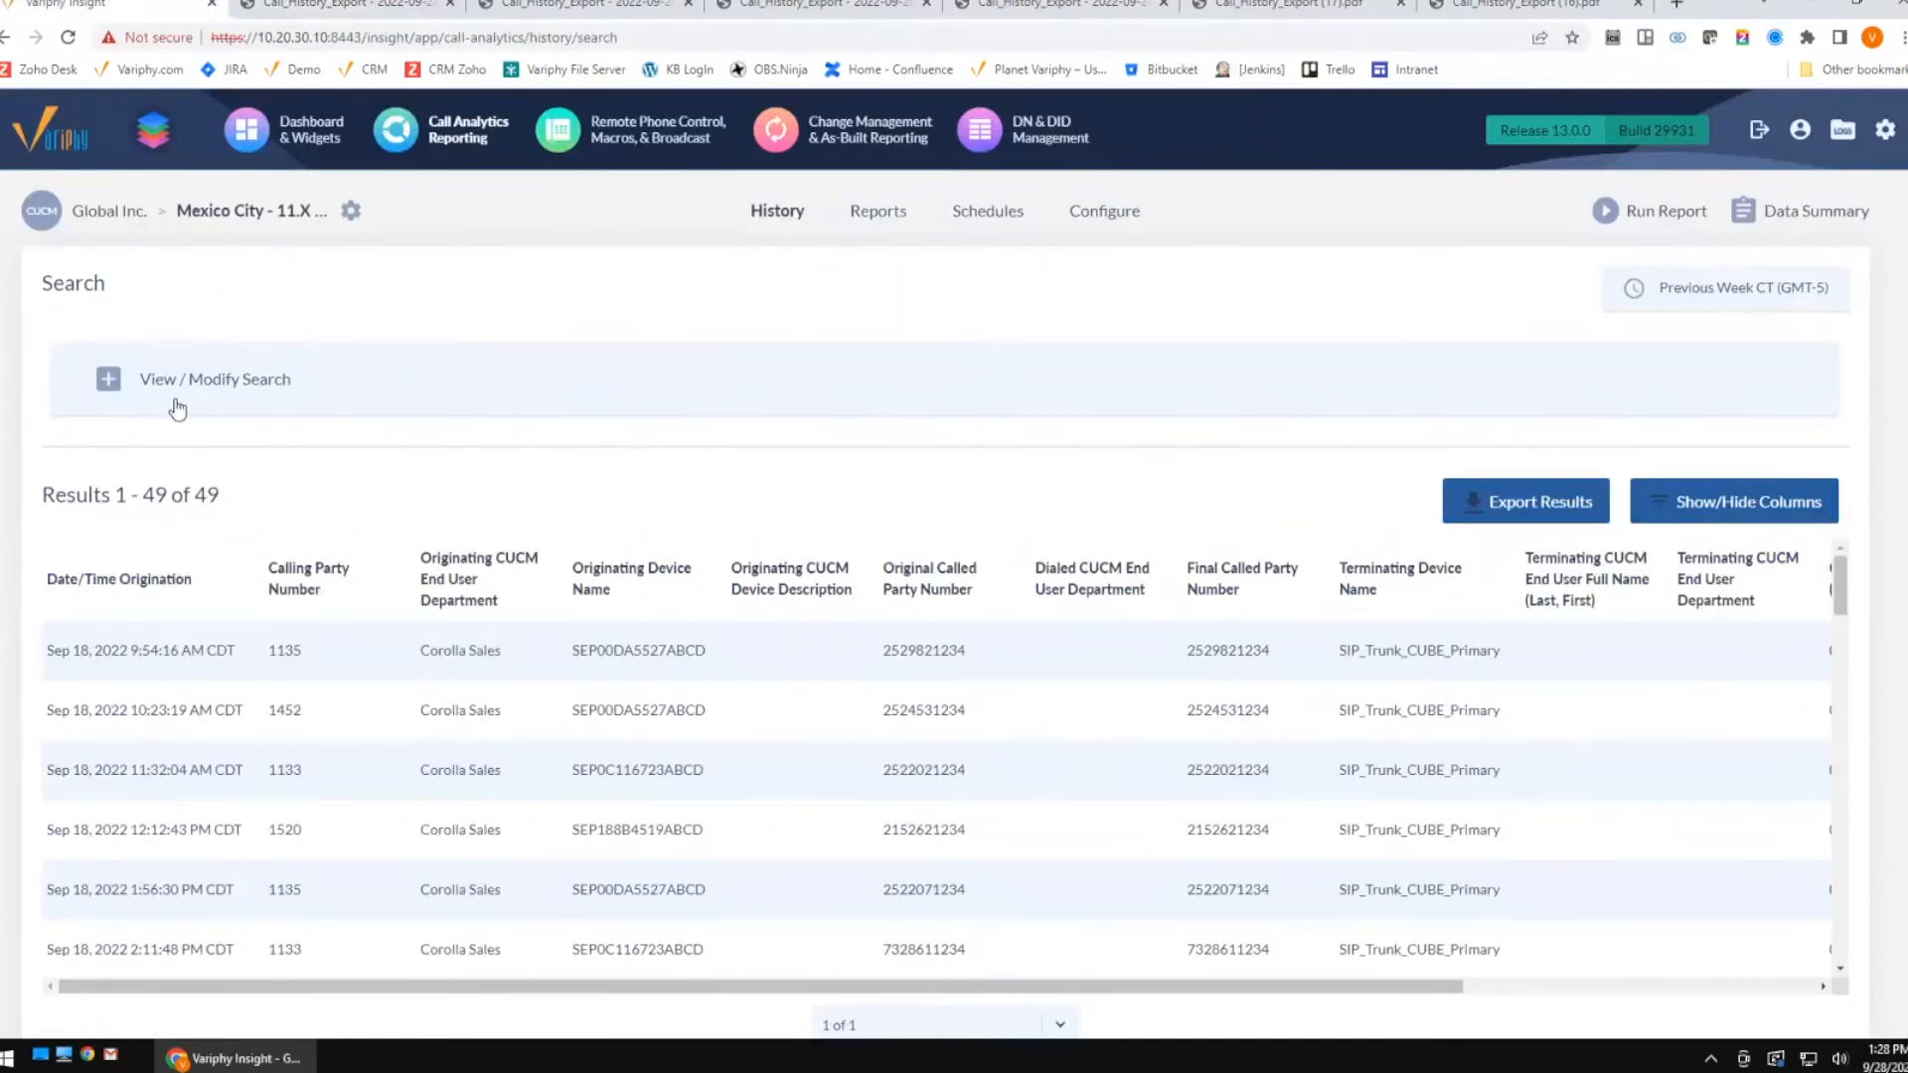
click(119, 393)
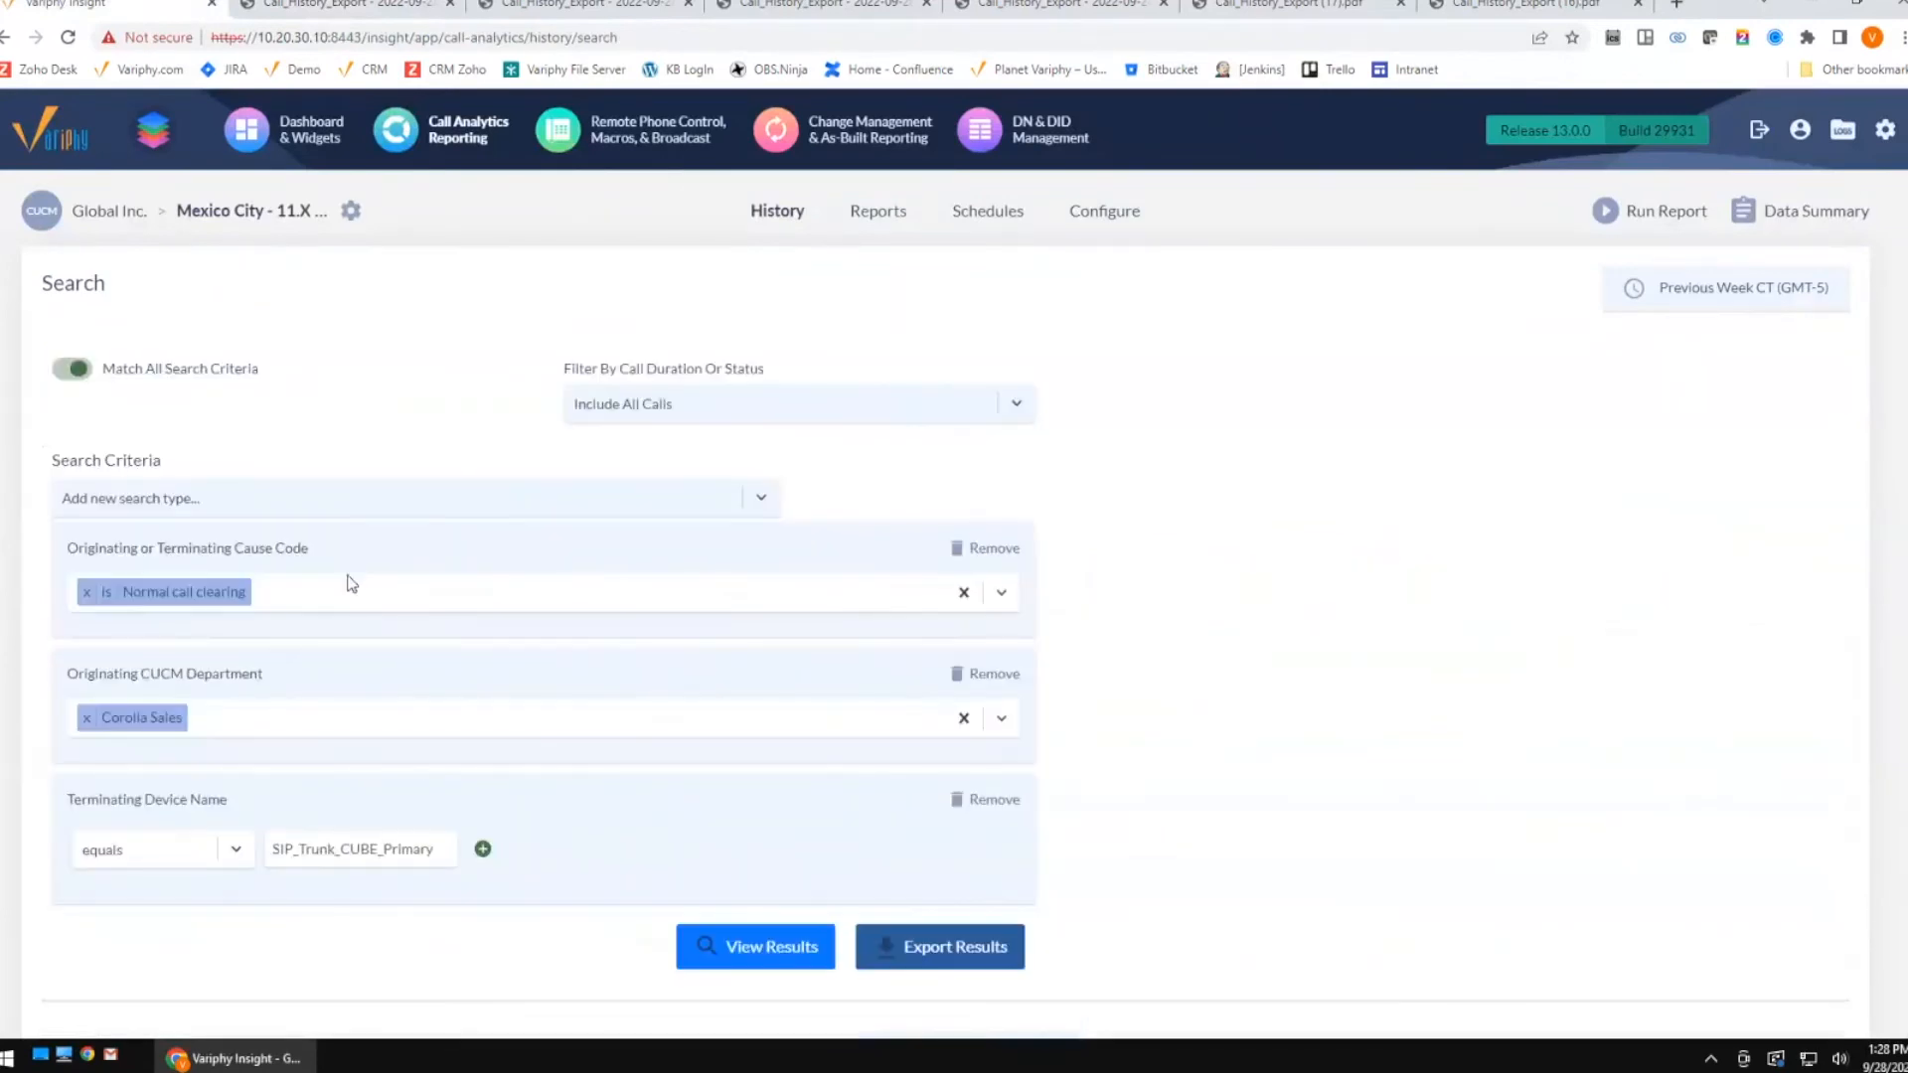
click(989, 674)
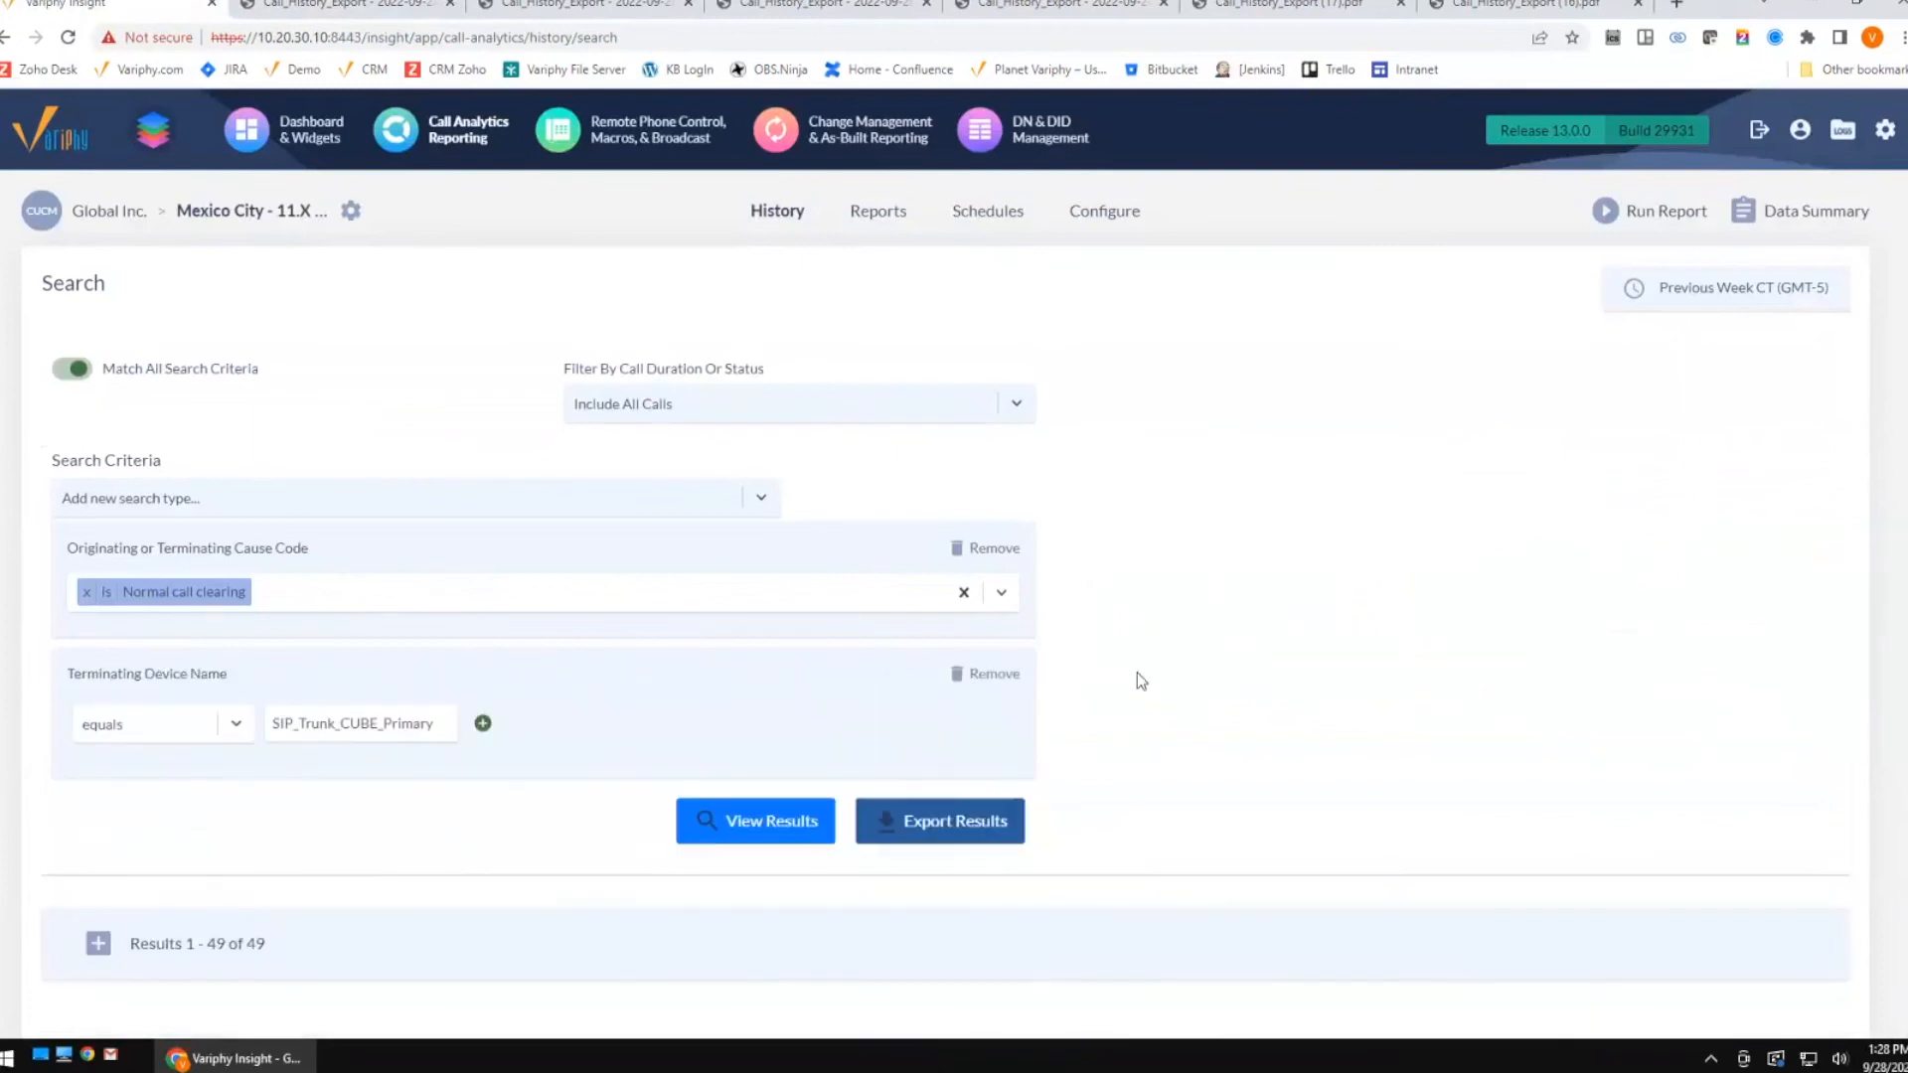
click(775, 810)
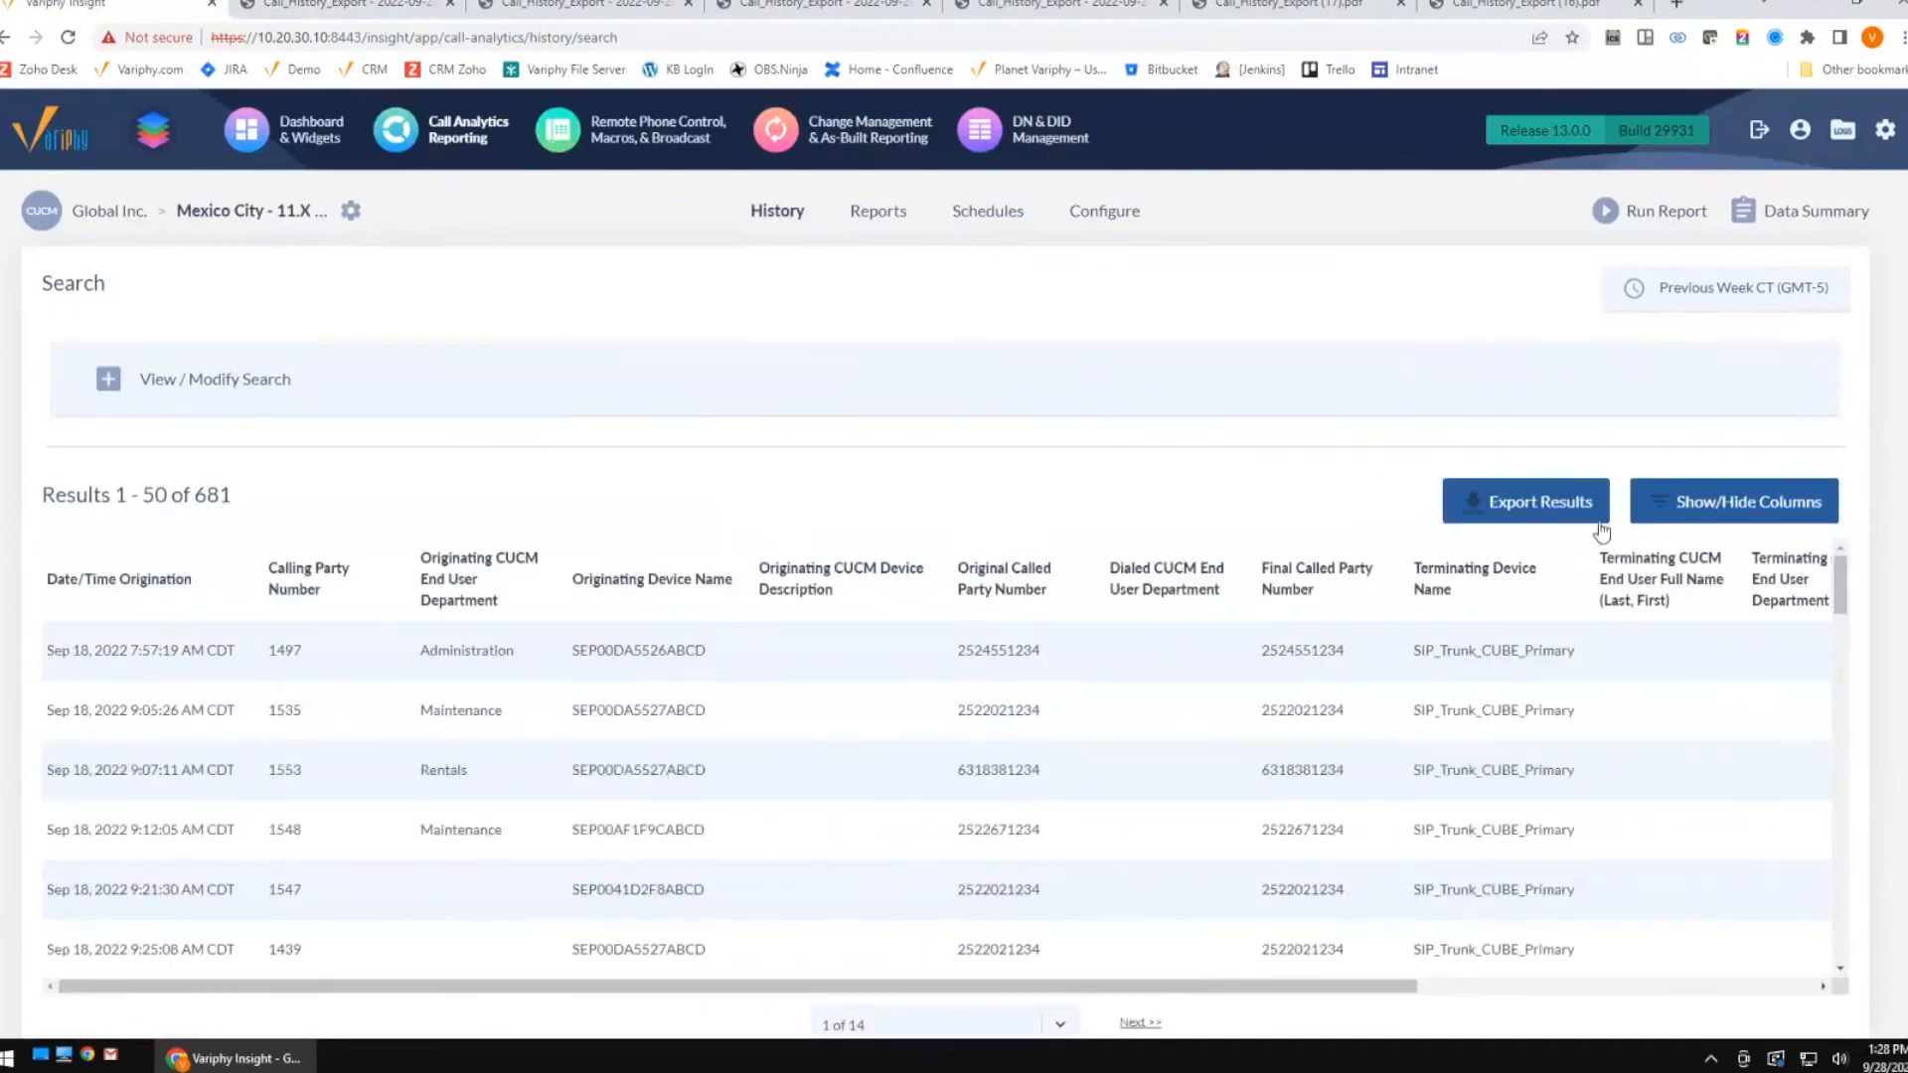
Start an export of the new results and set its primary grouping type to Terminating CUCM Department.
click(1529, 507)
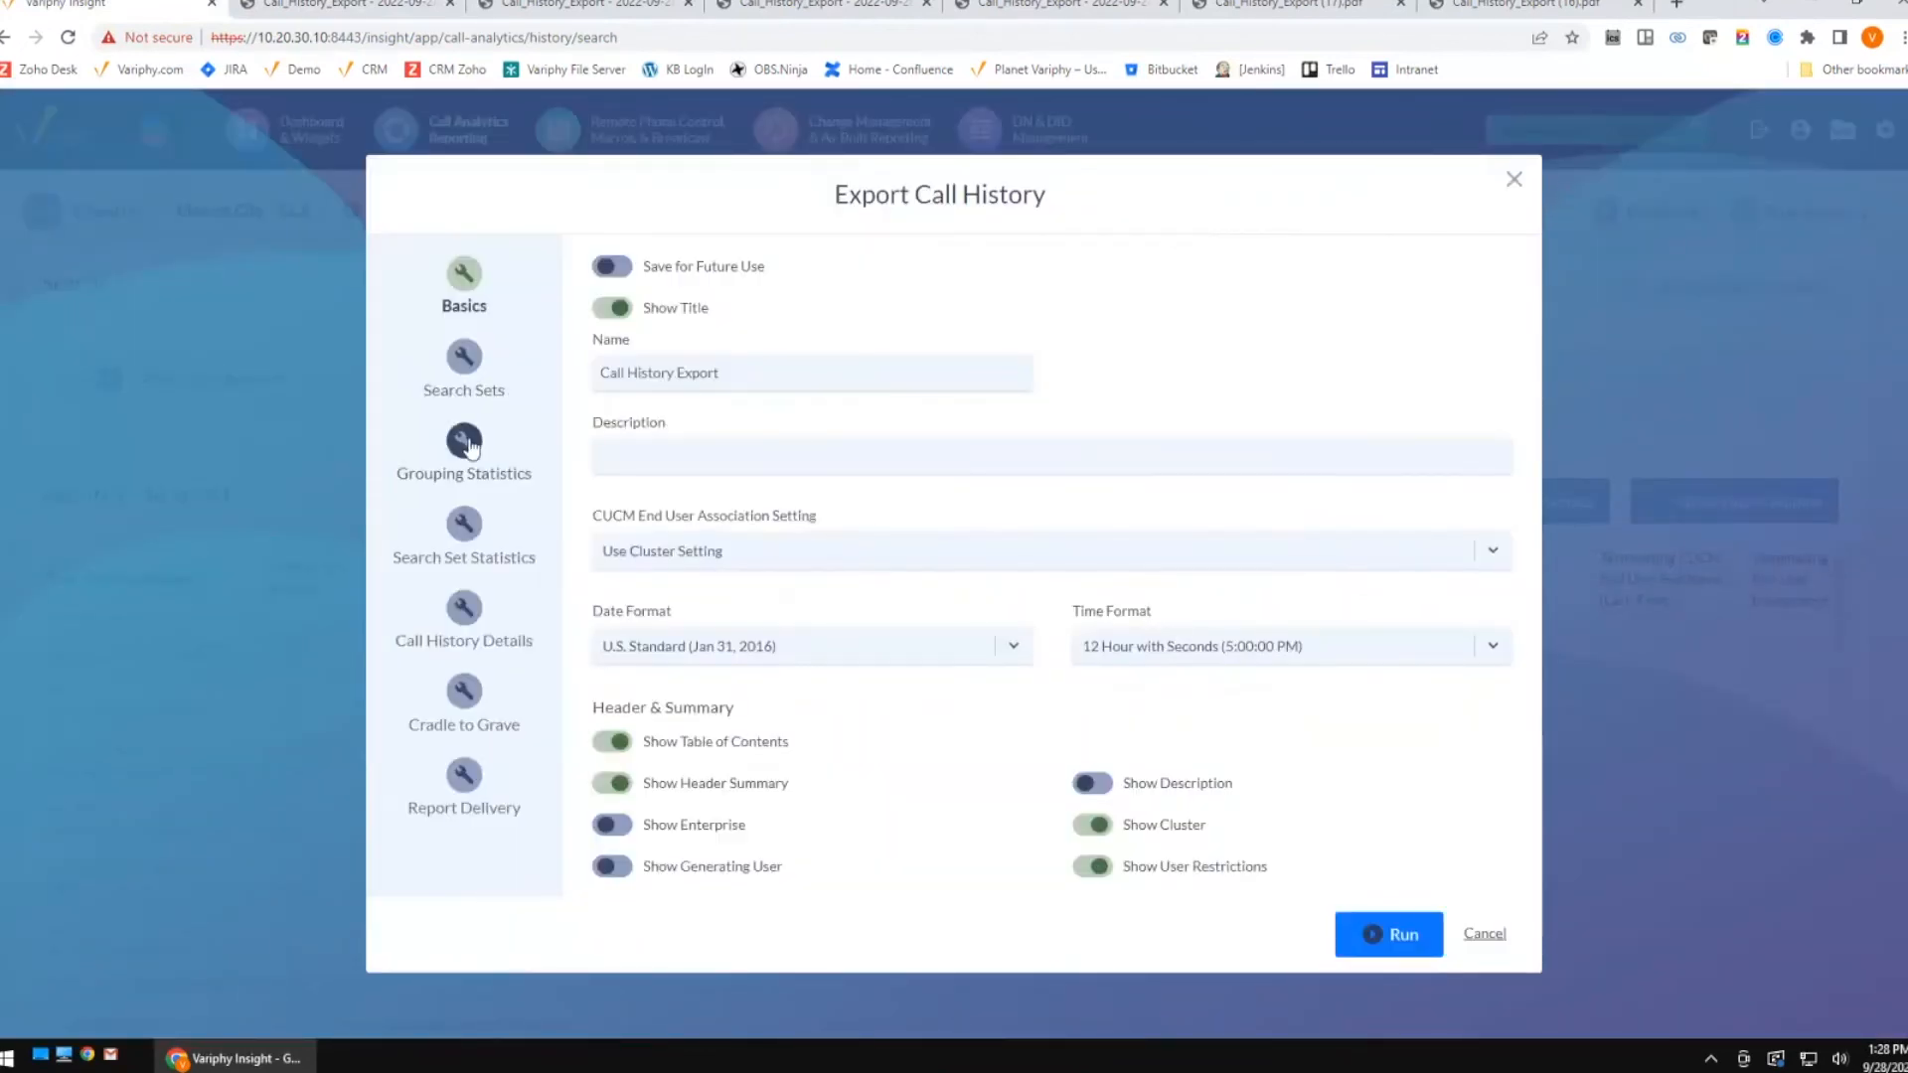
click(471, 447)
click(852, 310)
scroll(1113, 467, down, 3)
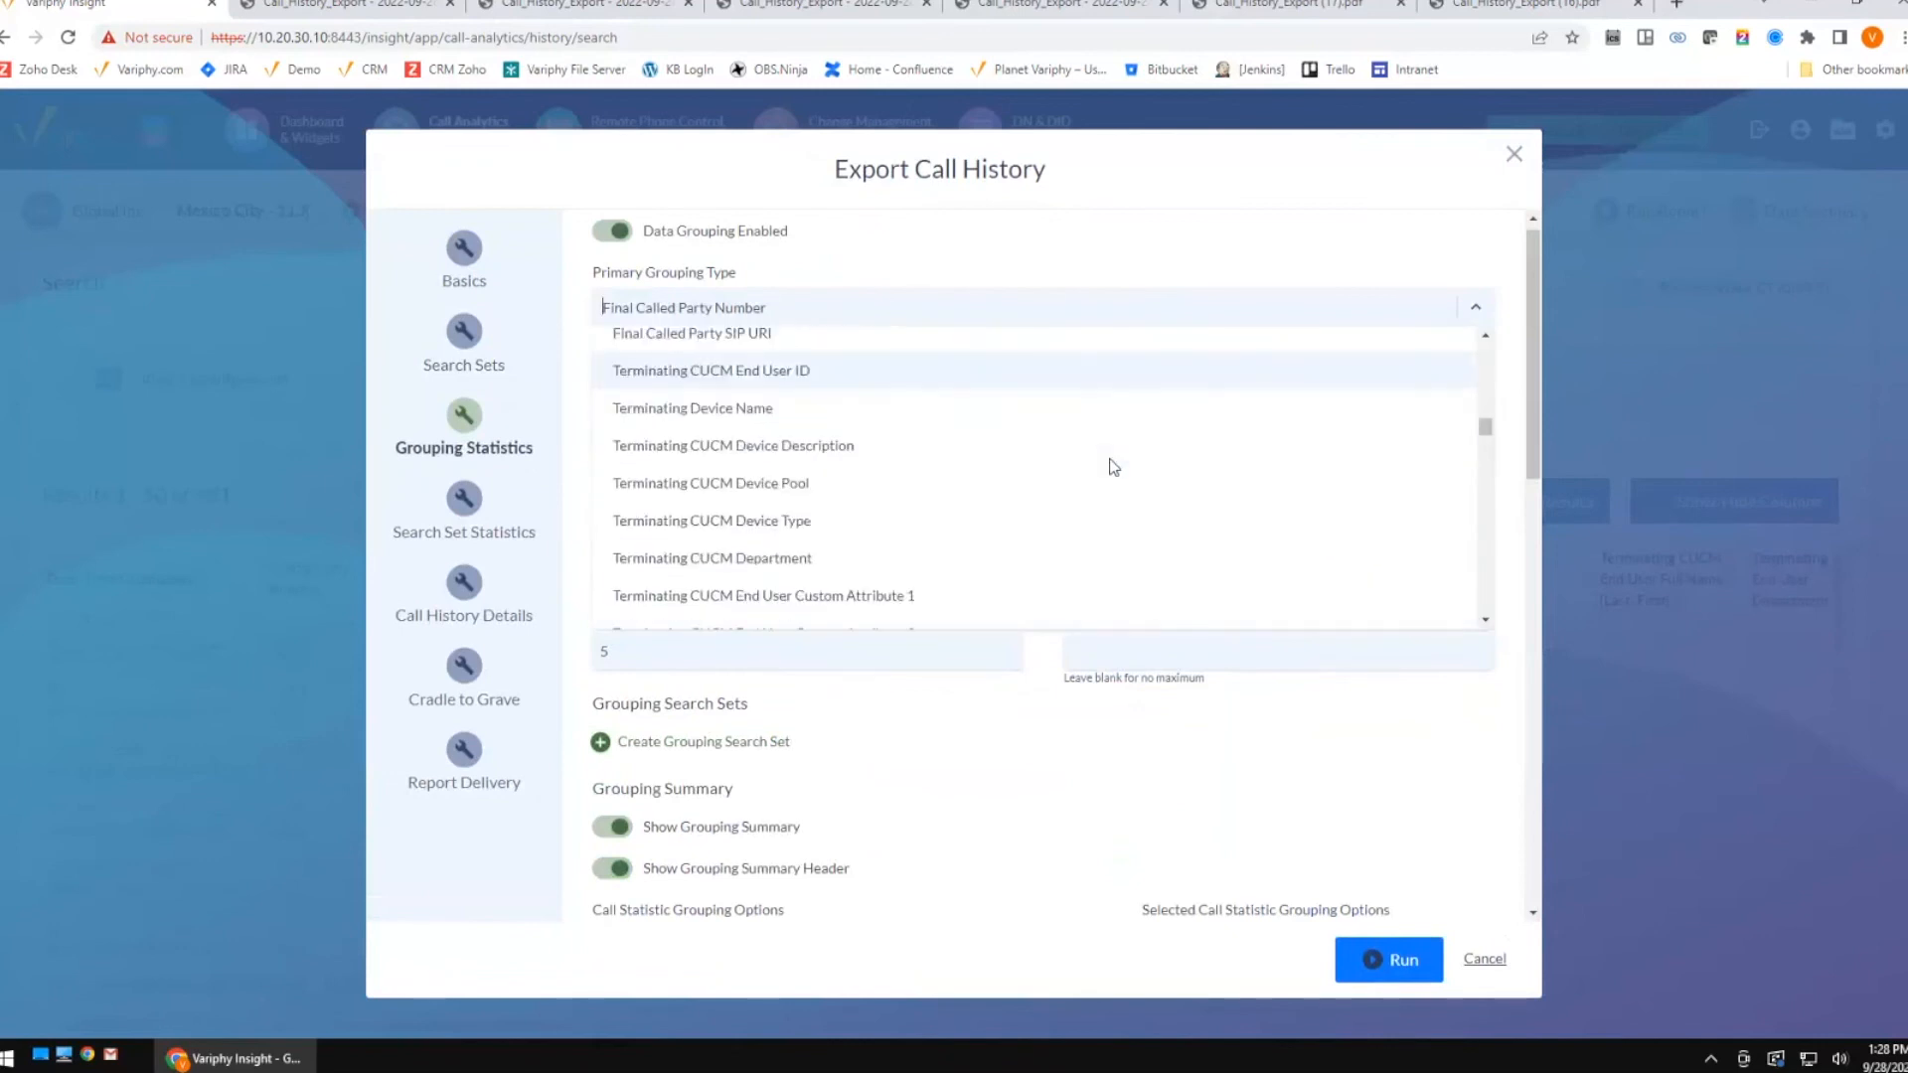
click(791, 558)
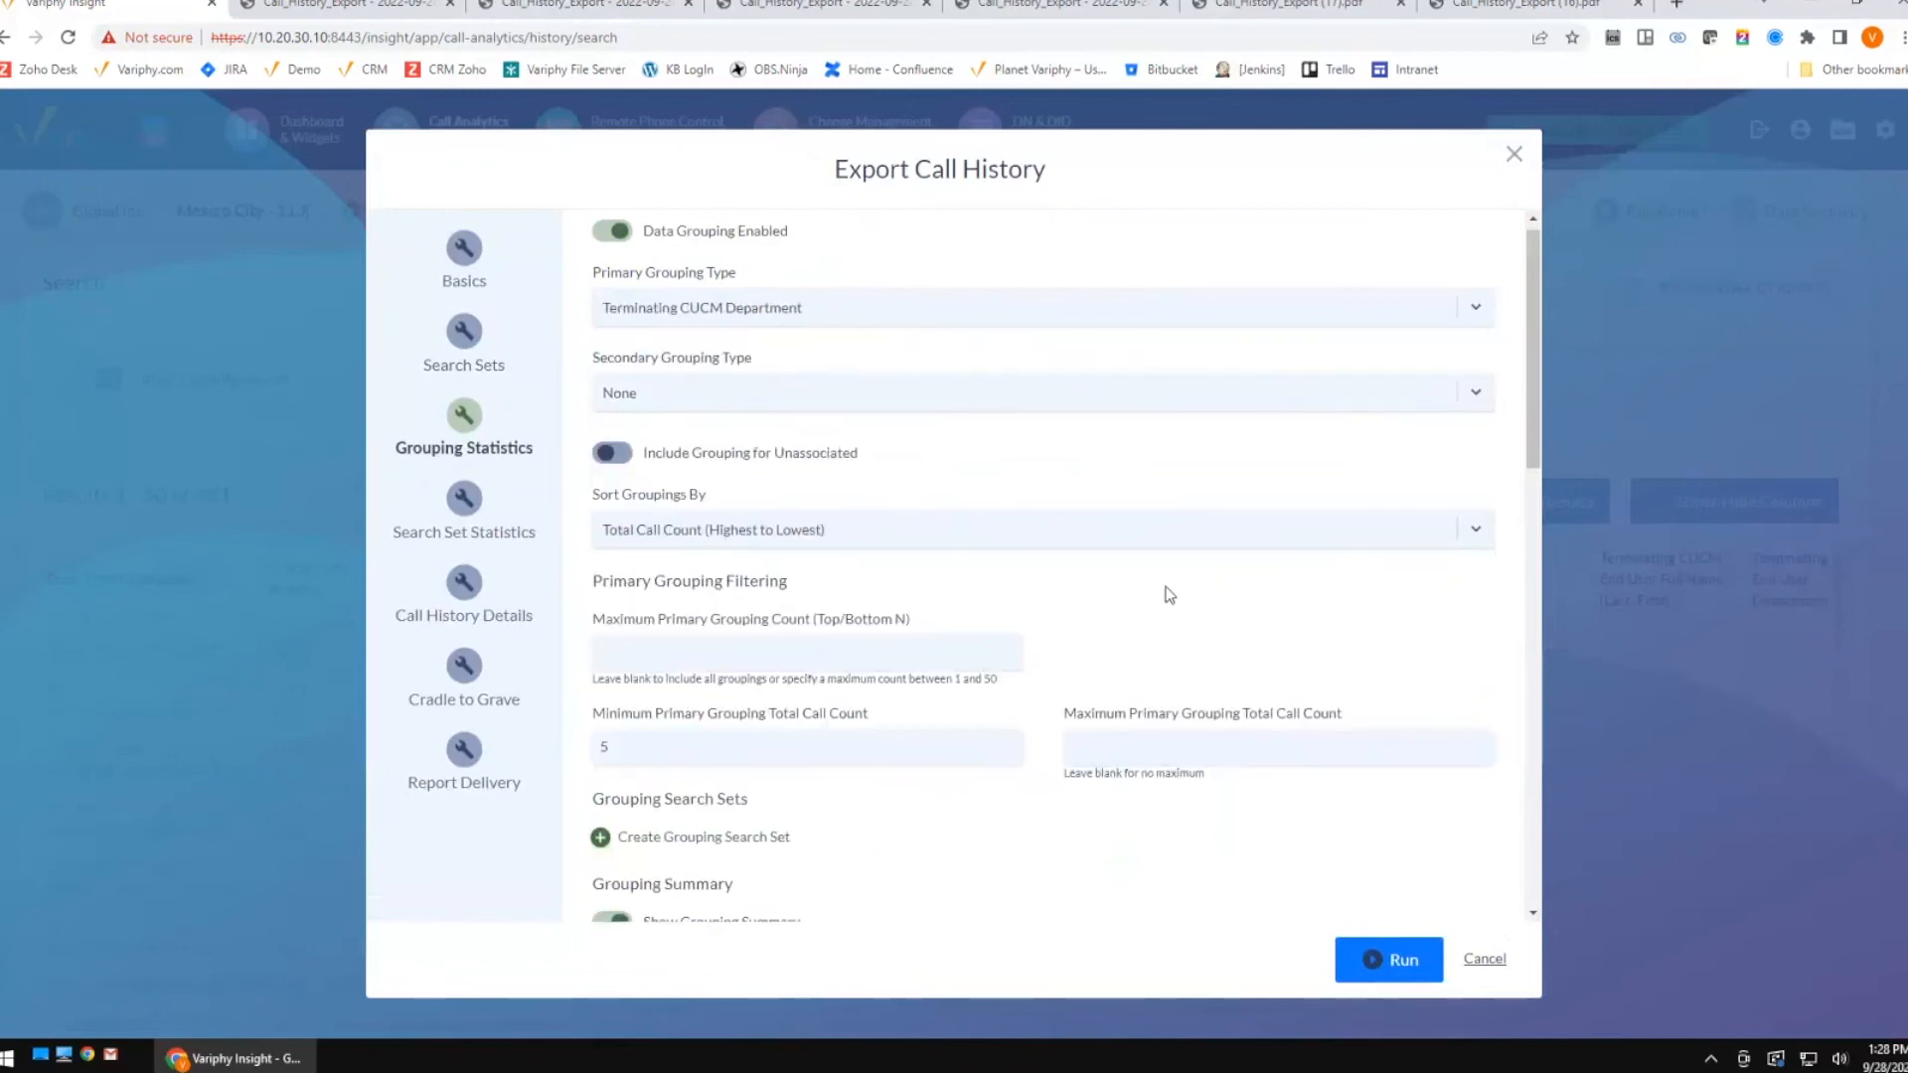
Run the department-grouped export and inspect the Total Call Count in the report's Search Criteria Summary.
double_click(603, 746)
scroll(1346, 832, down, 3)
click(1386, 959)
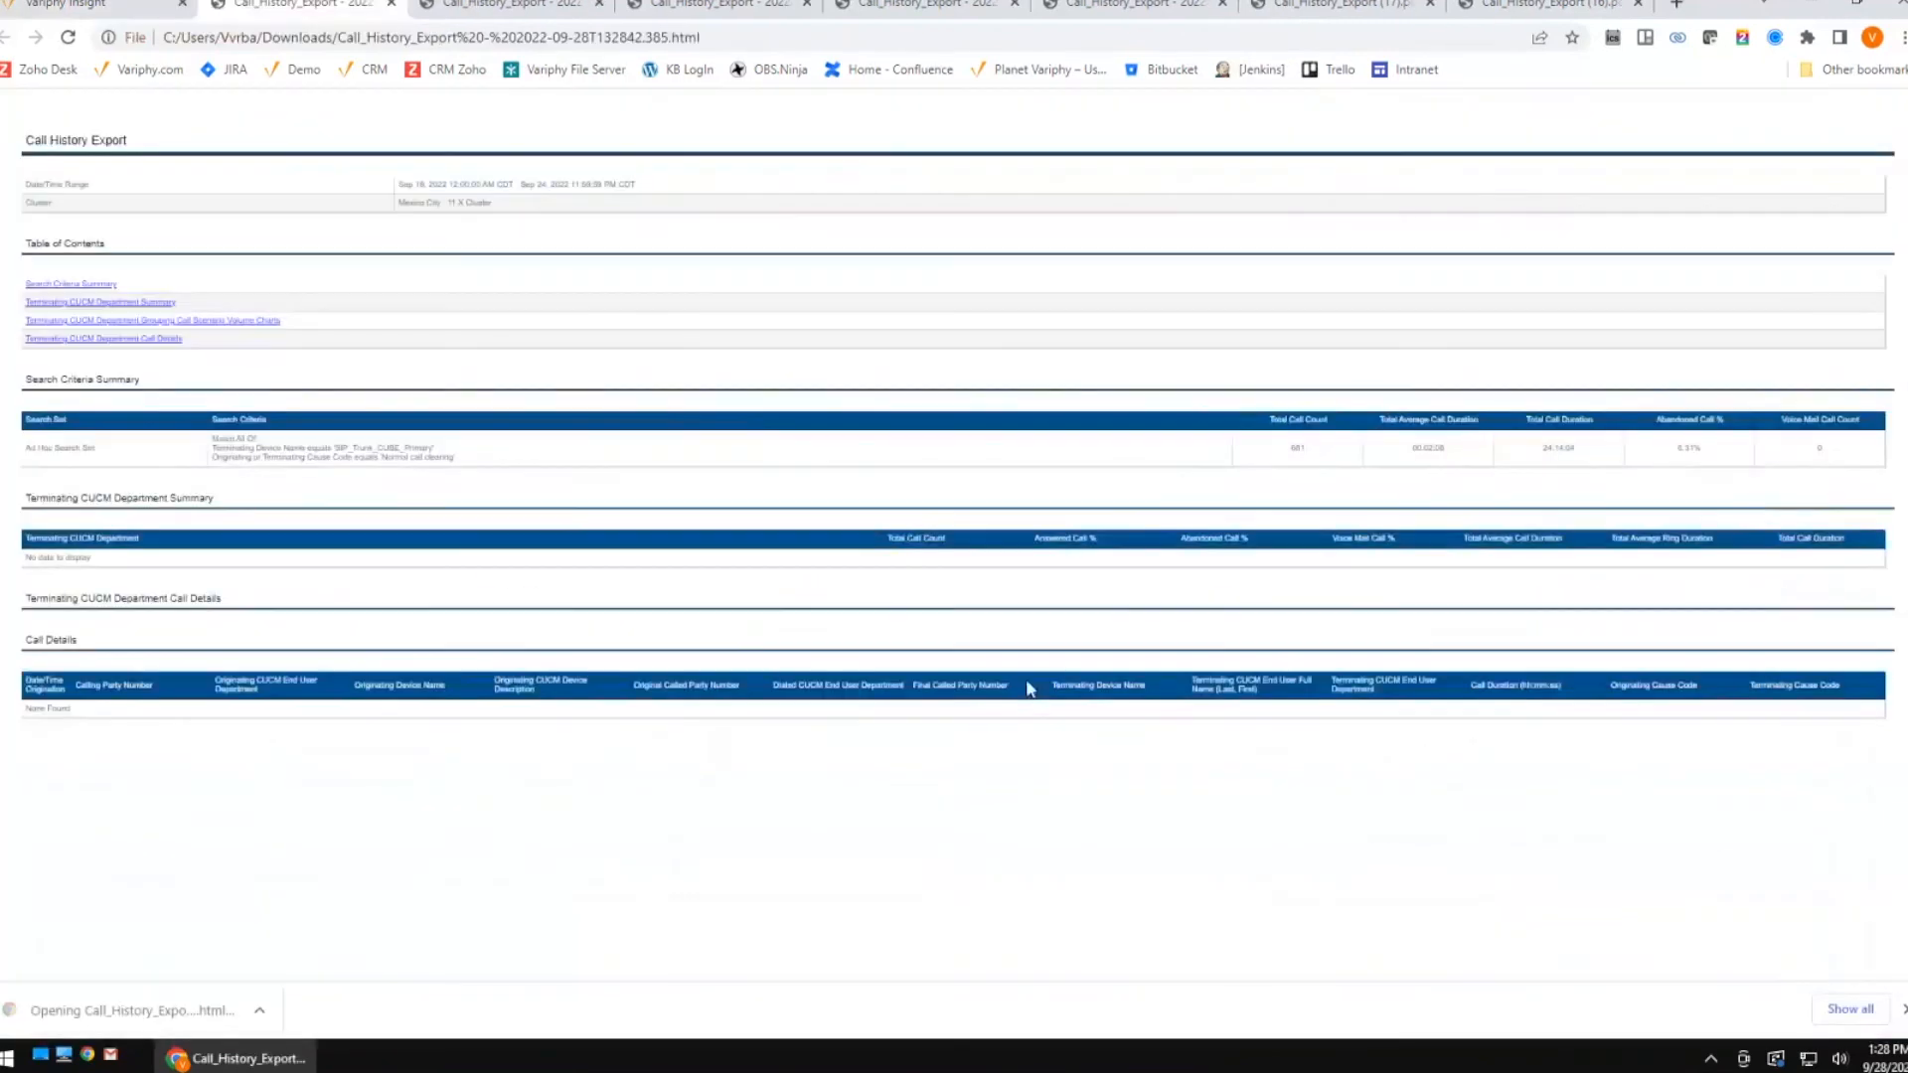
double_click(1300, 449)
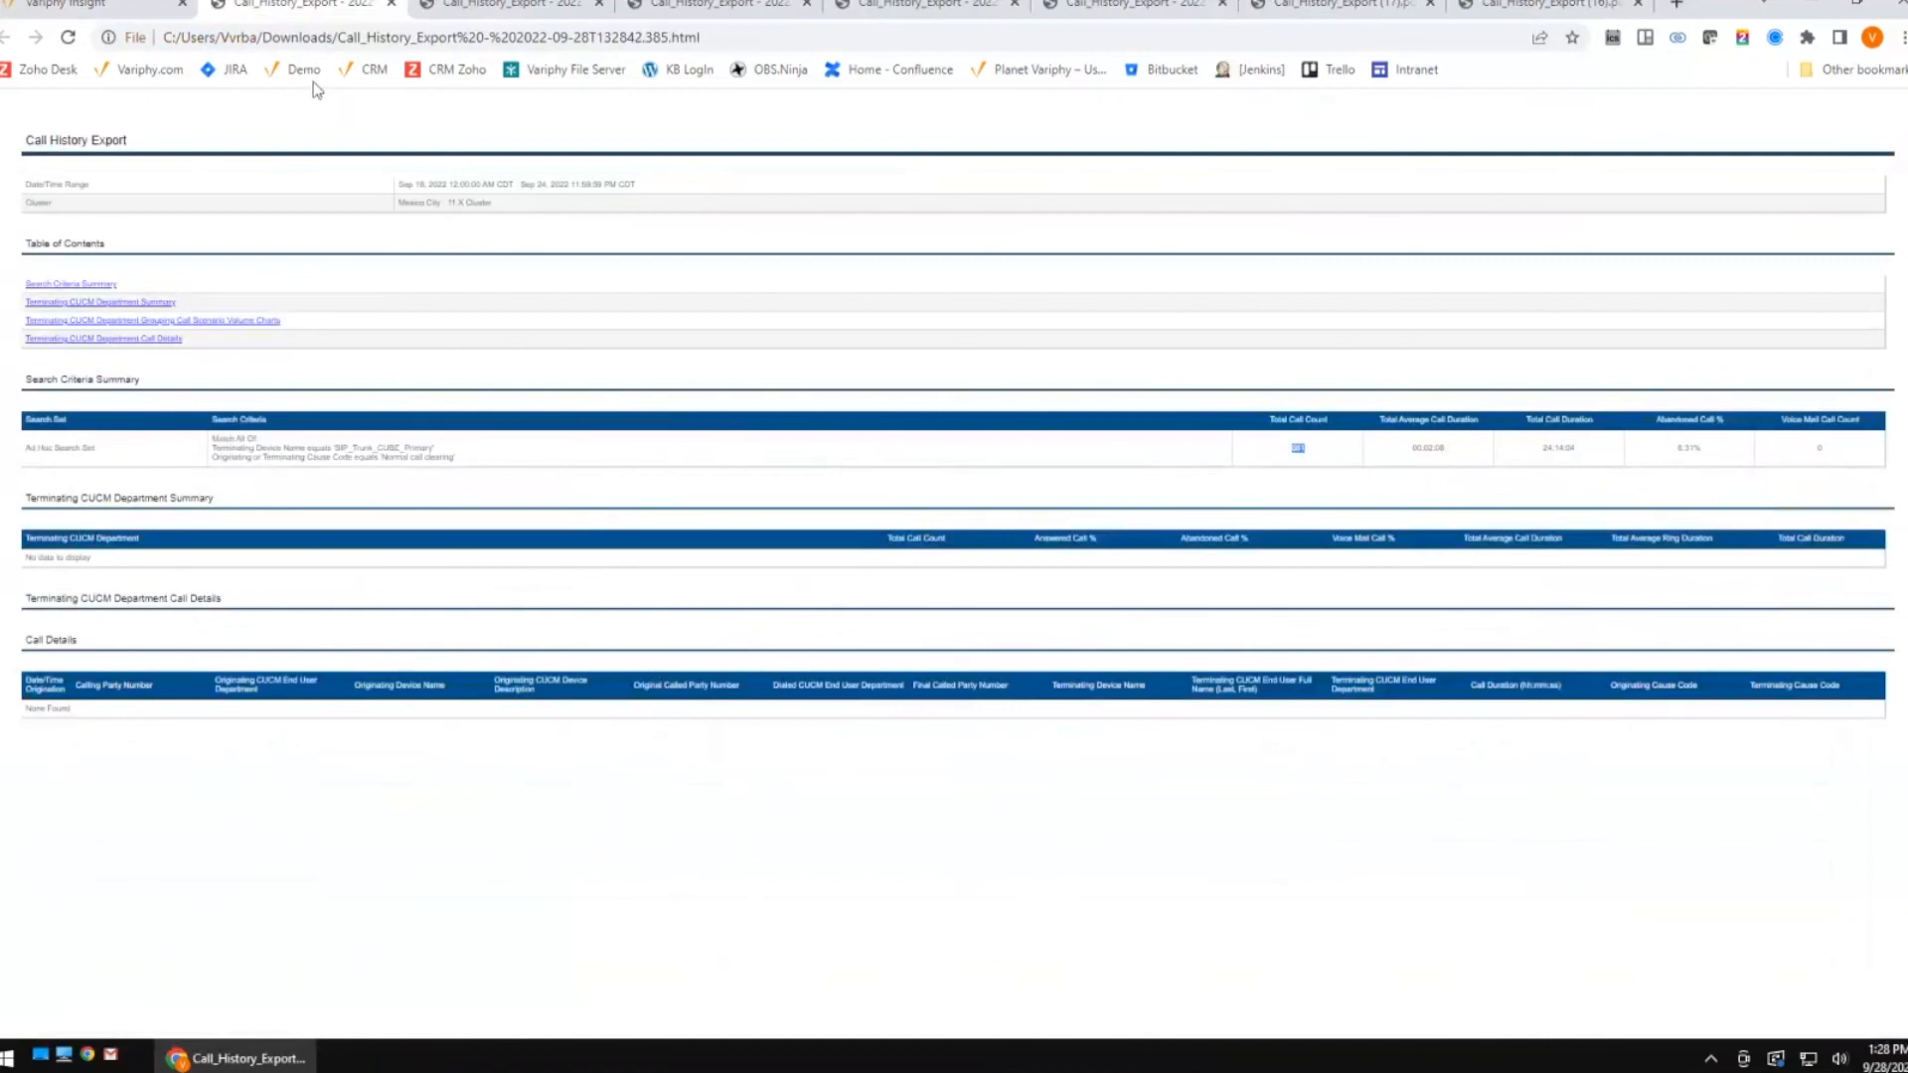
Return to the call history results, start another export and set its primary grouping type to Originating CUCM Department.
click(156, 11)
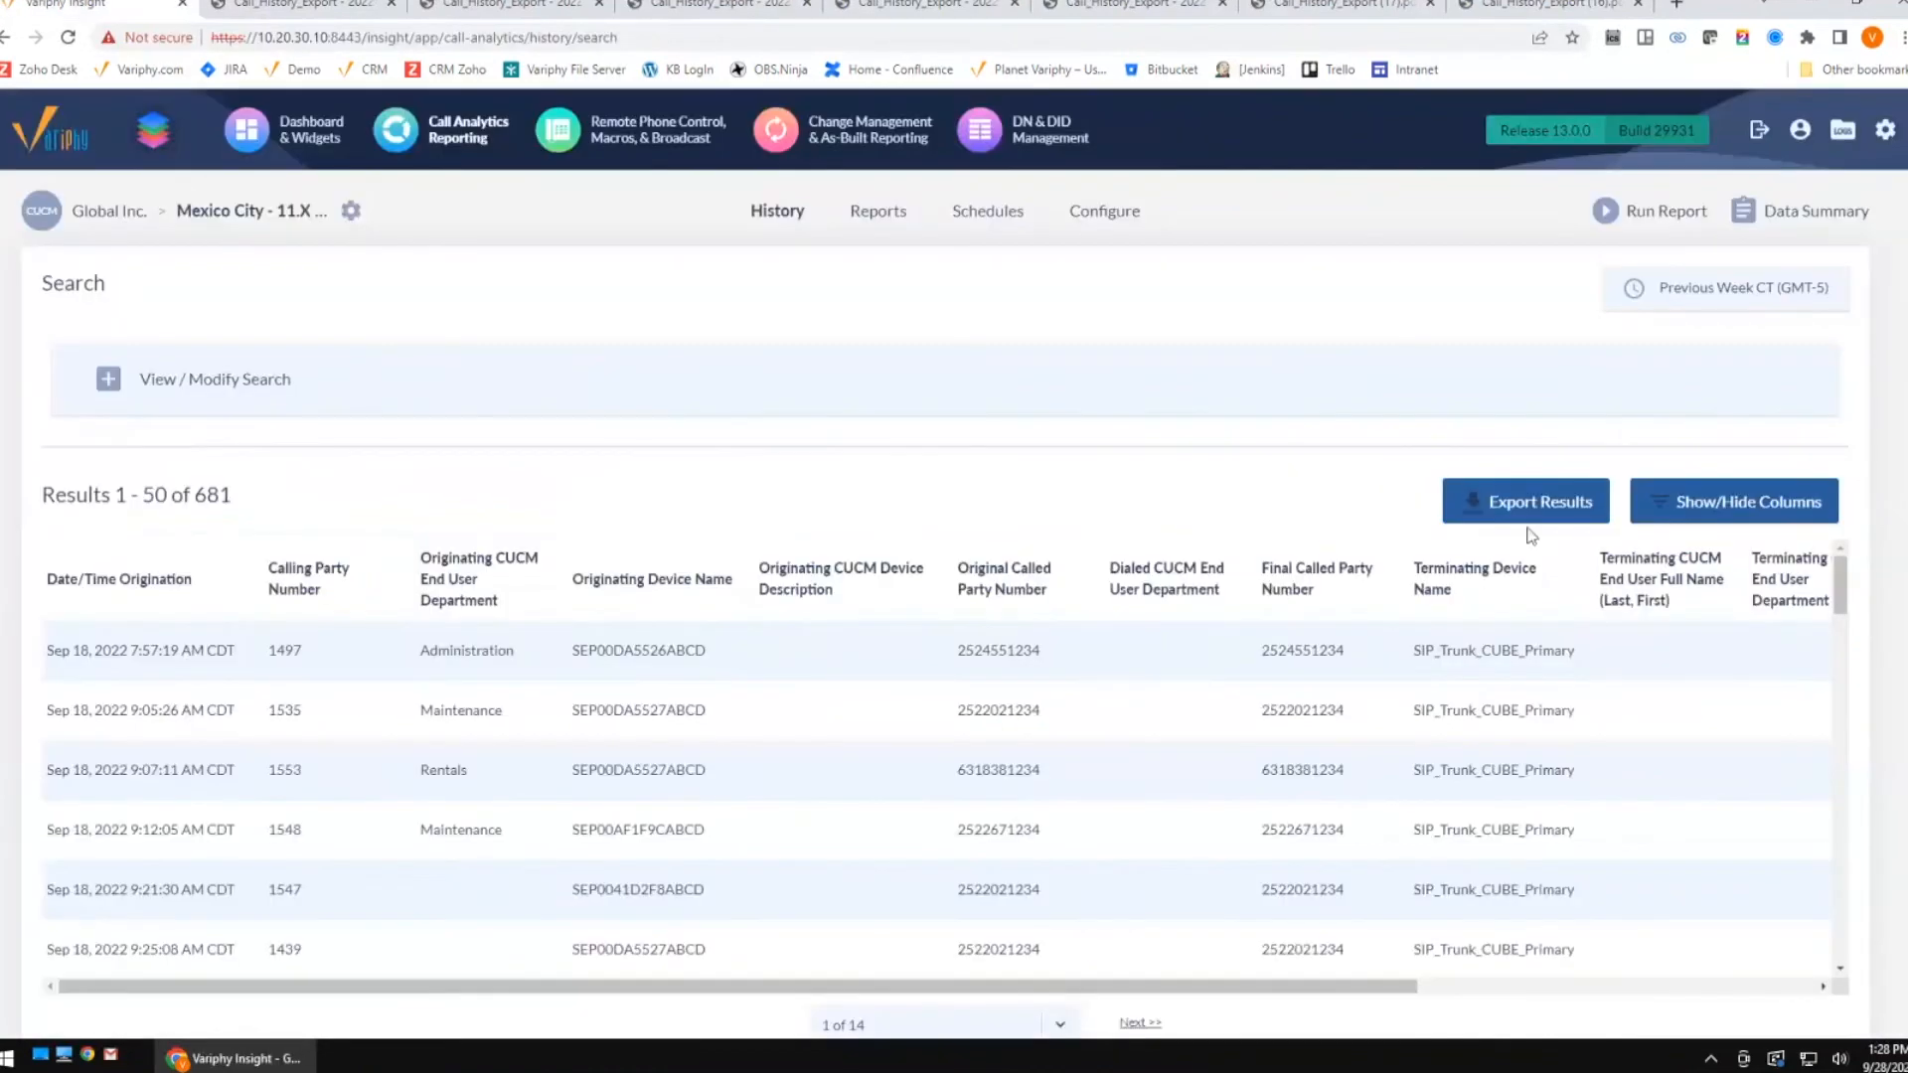
click(1538, 512)
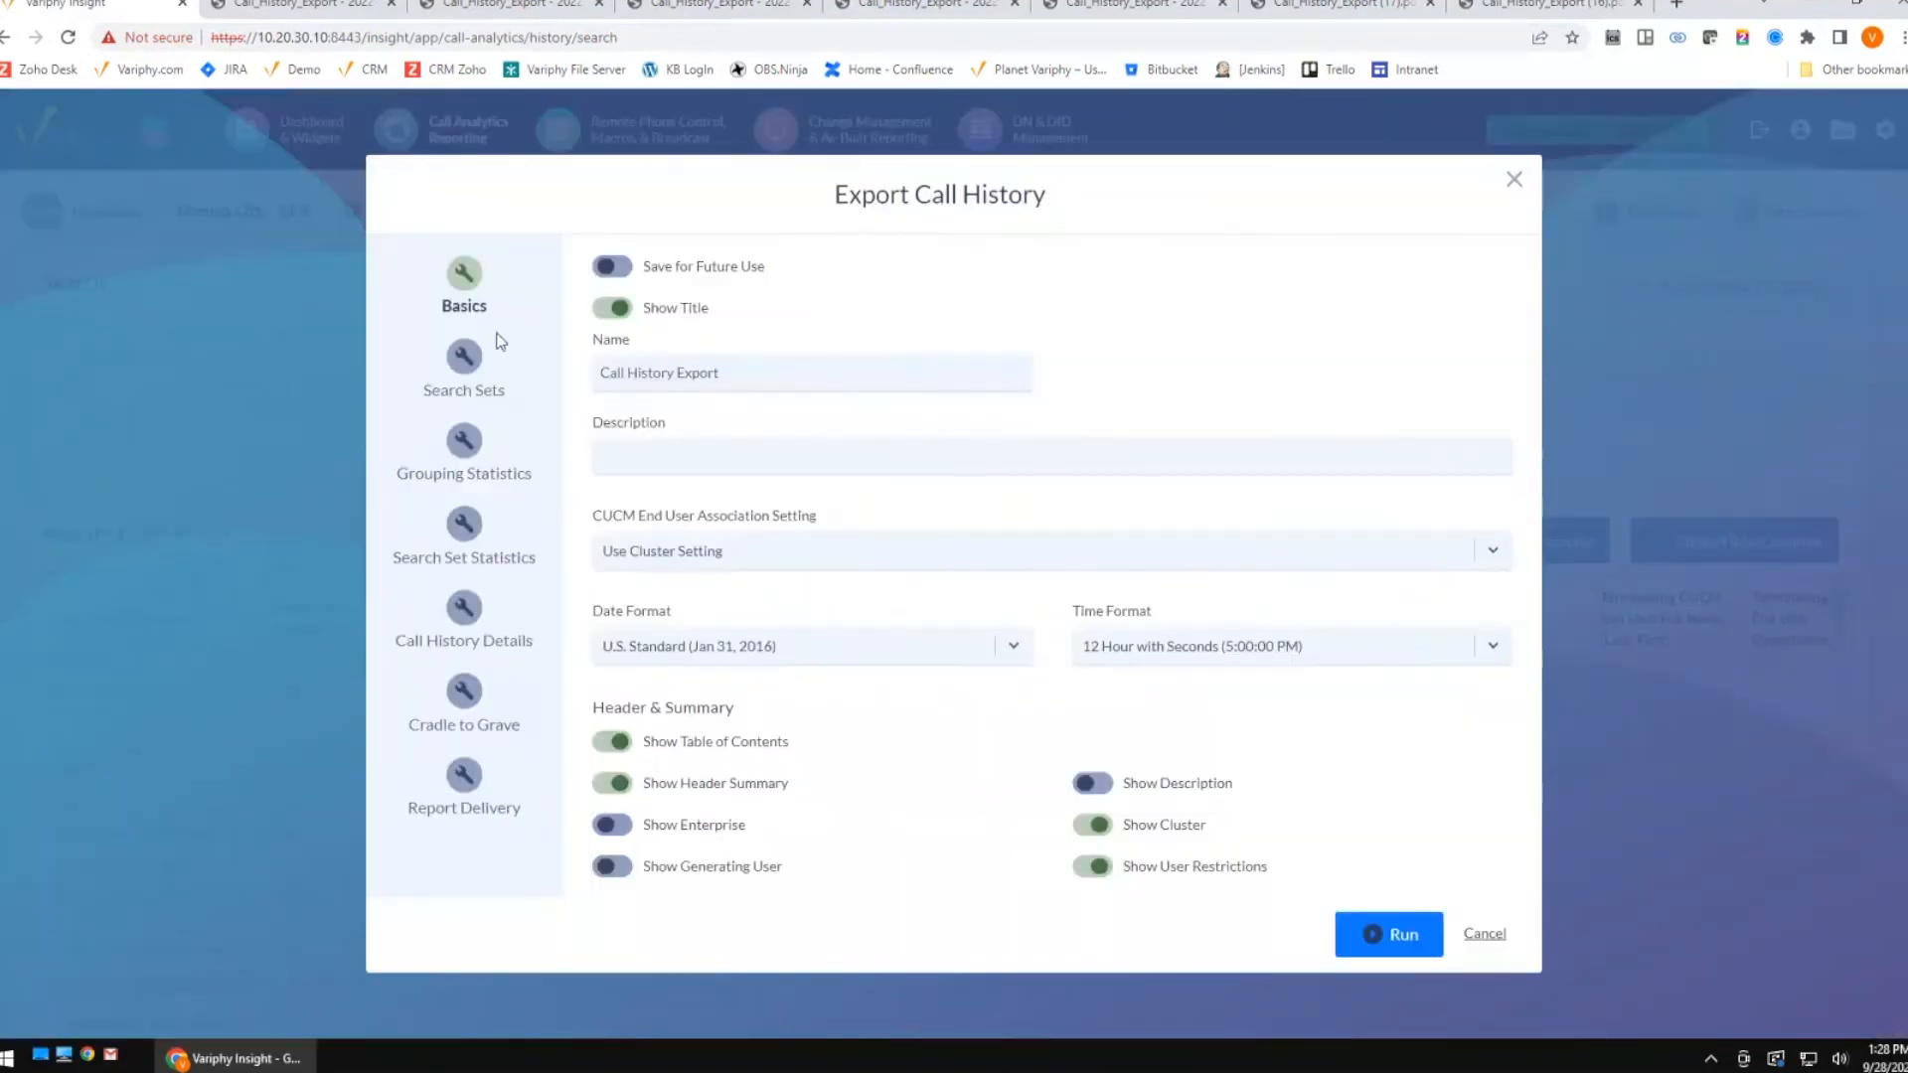
click(492, 465)
click(837, 312)
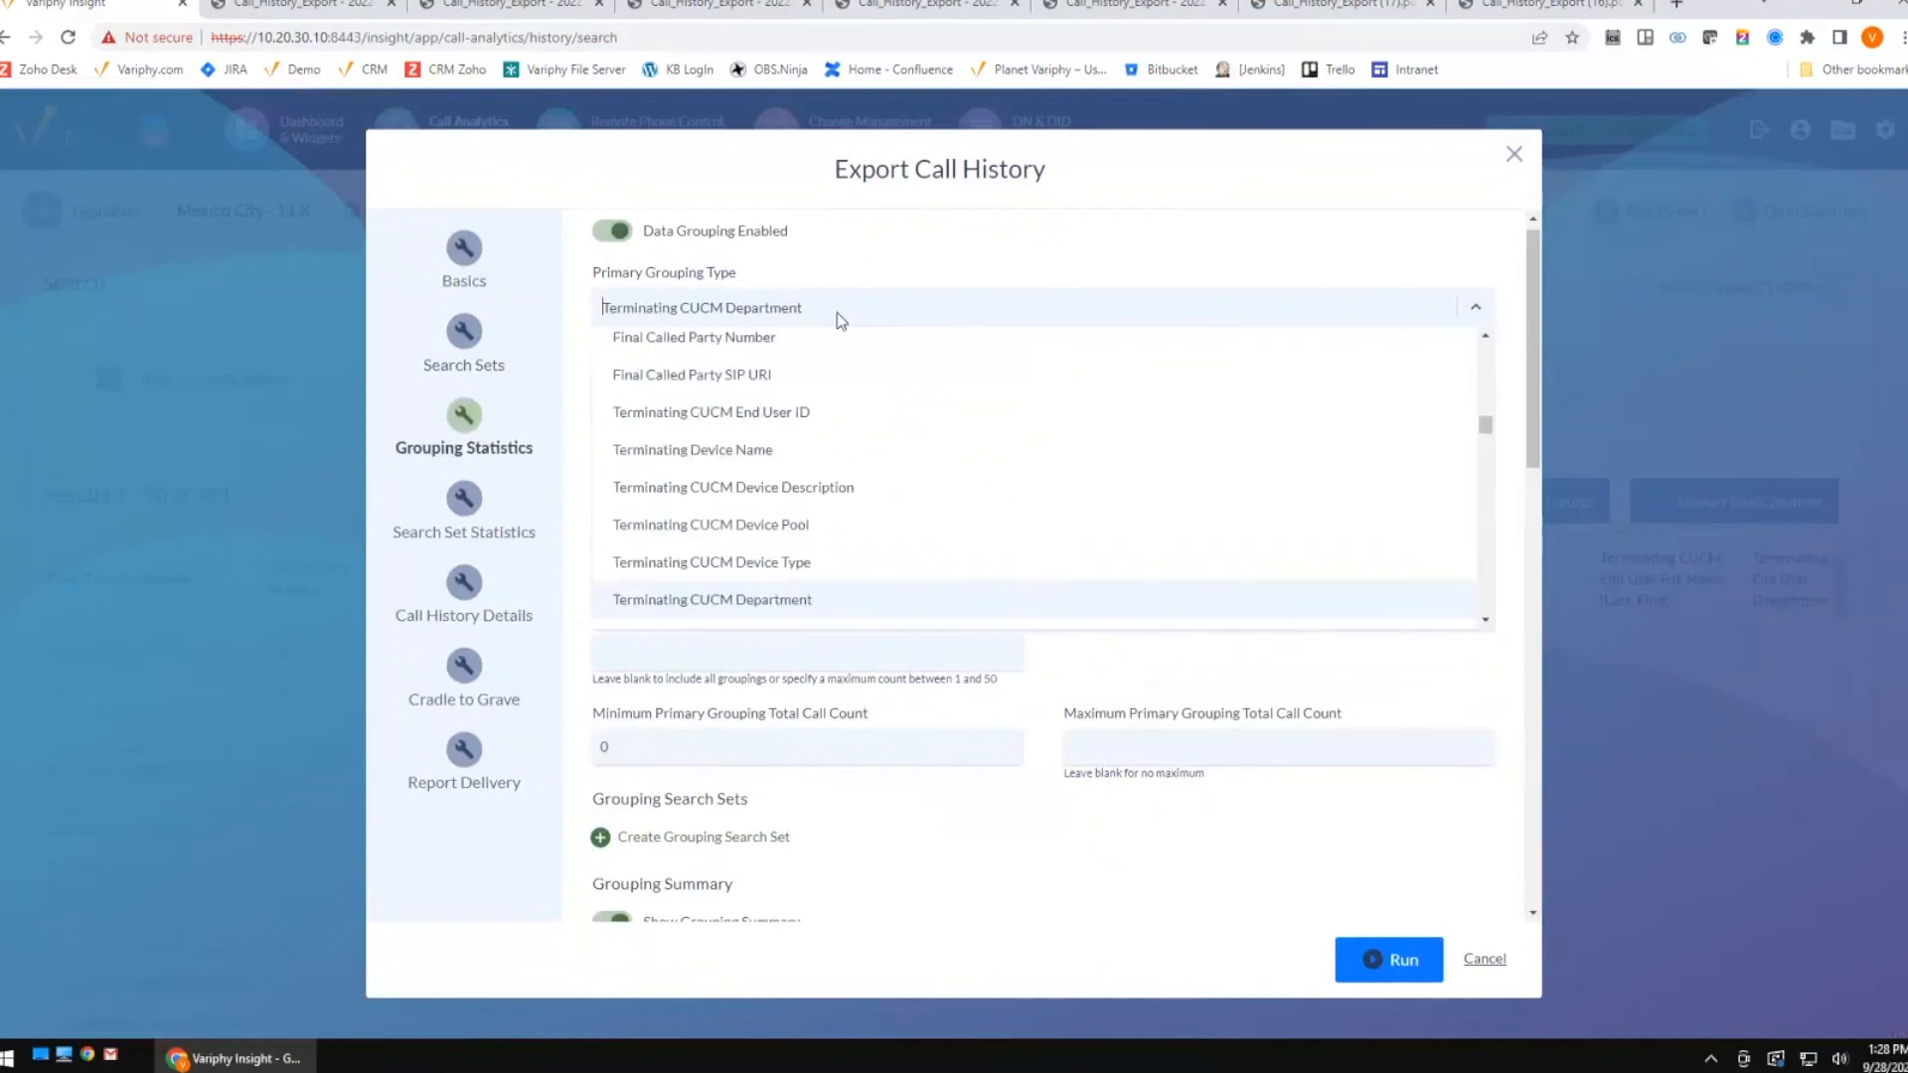
scroll(870, 397, up, 5)
scroll(906, 445, up, 10)
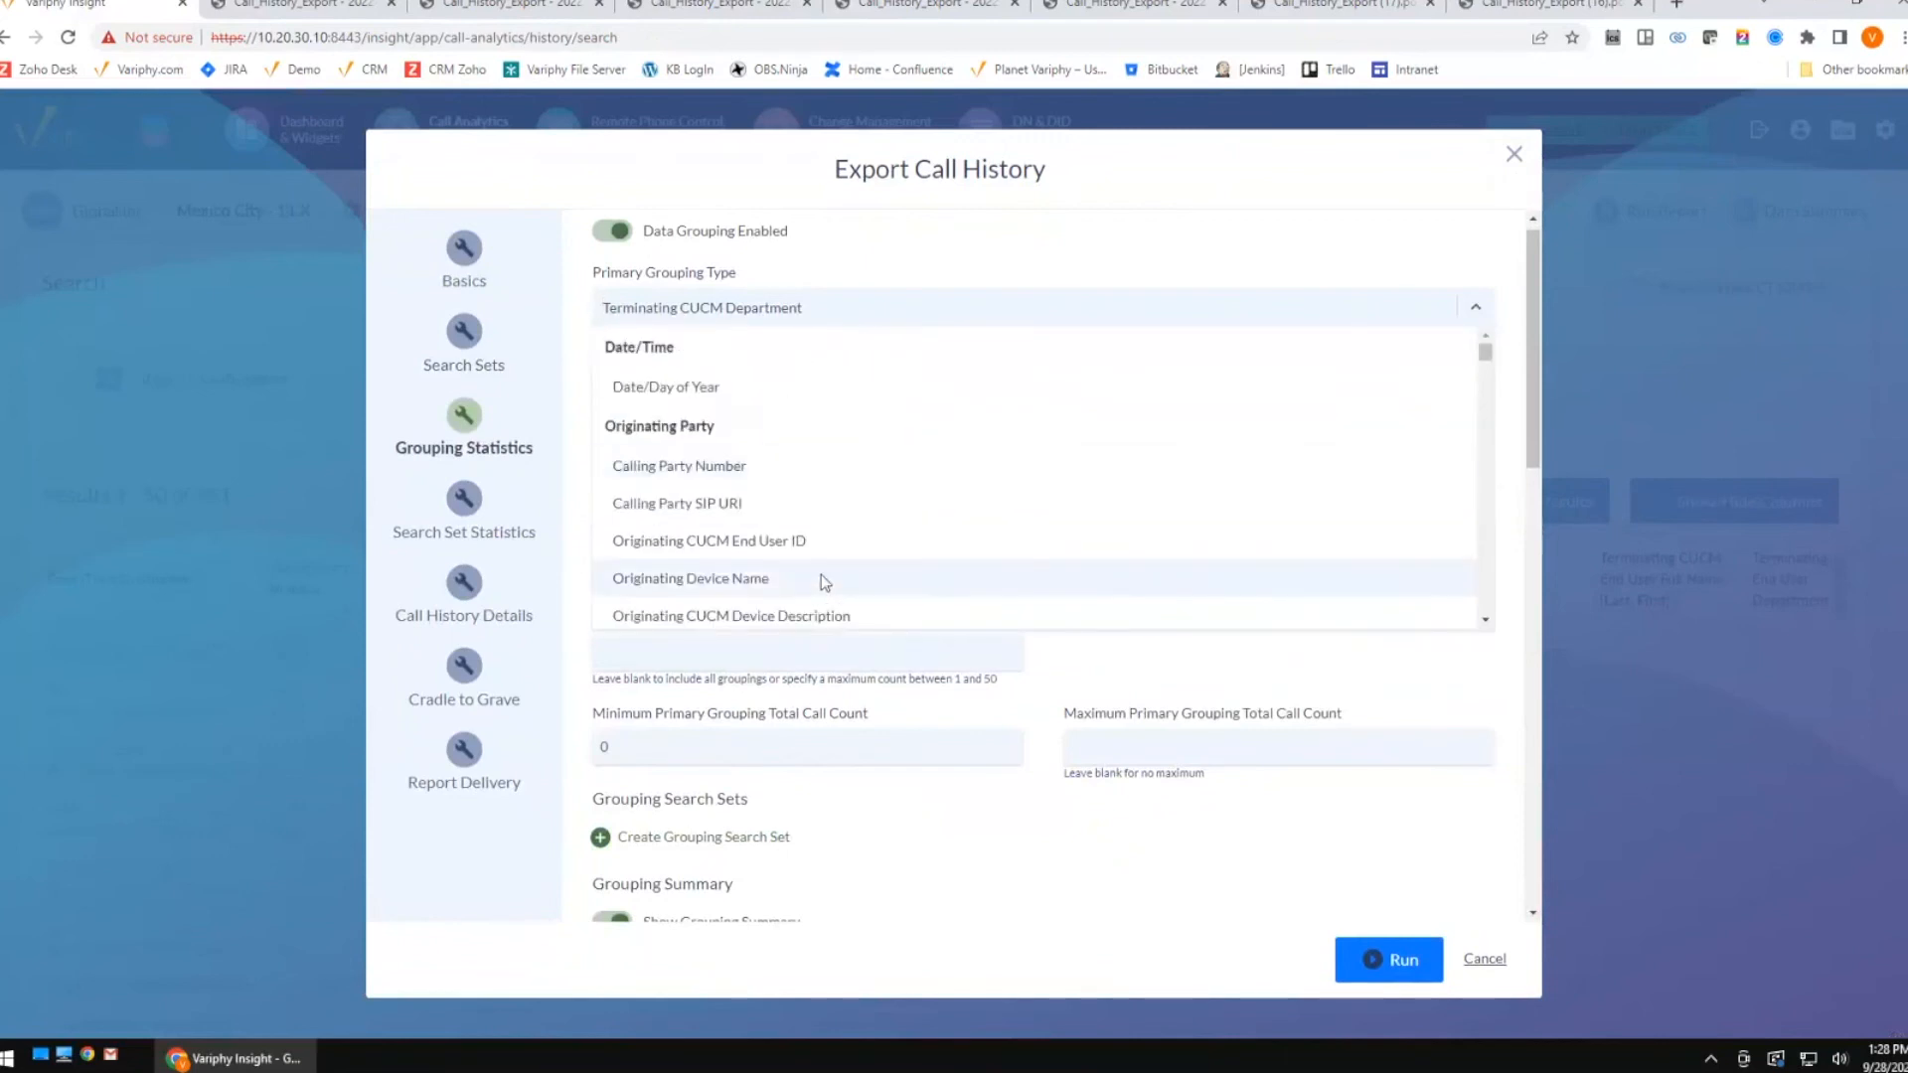
scroll(821, 574, down, 2)
click(766, 527)
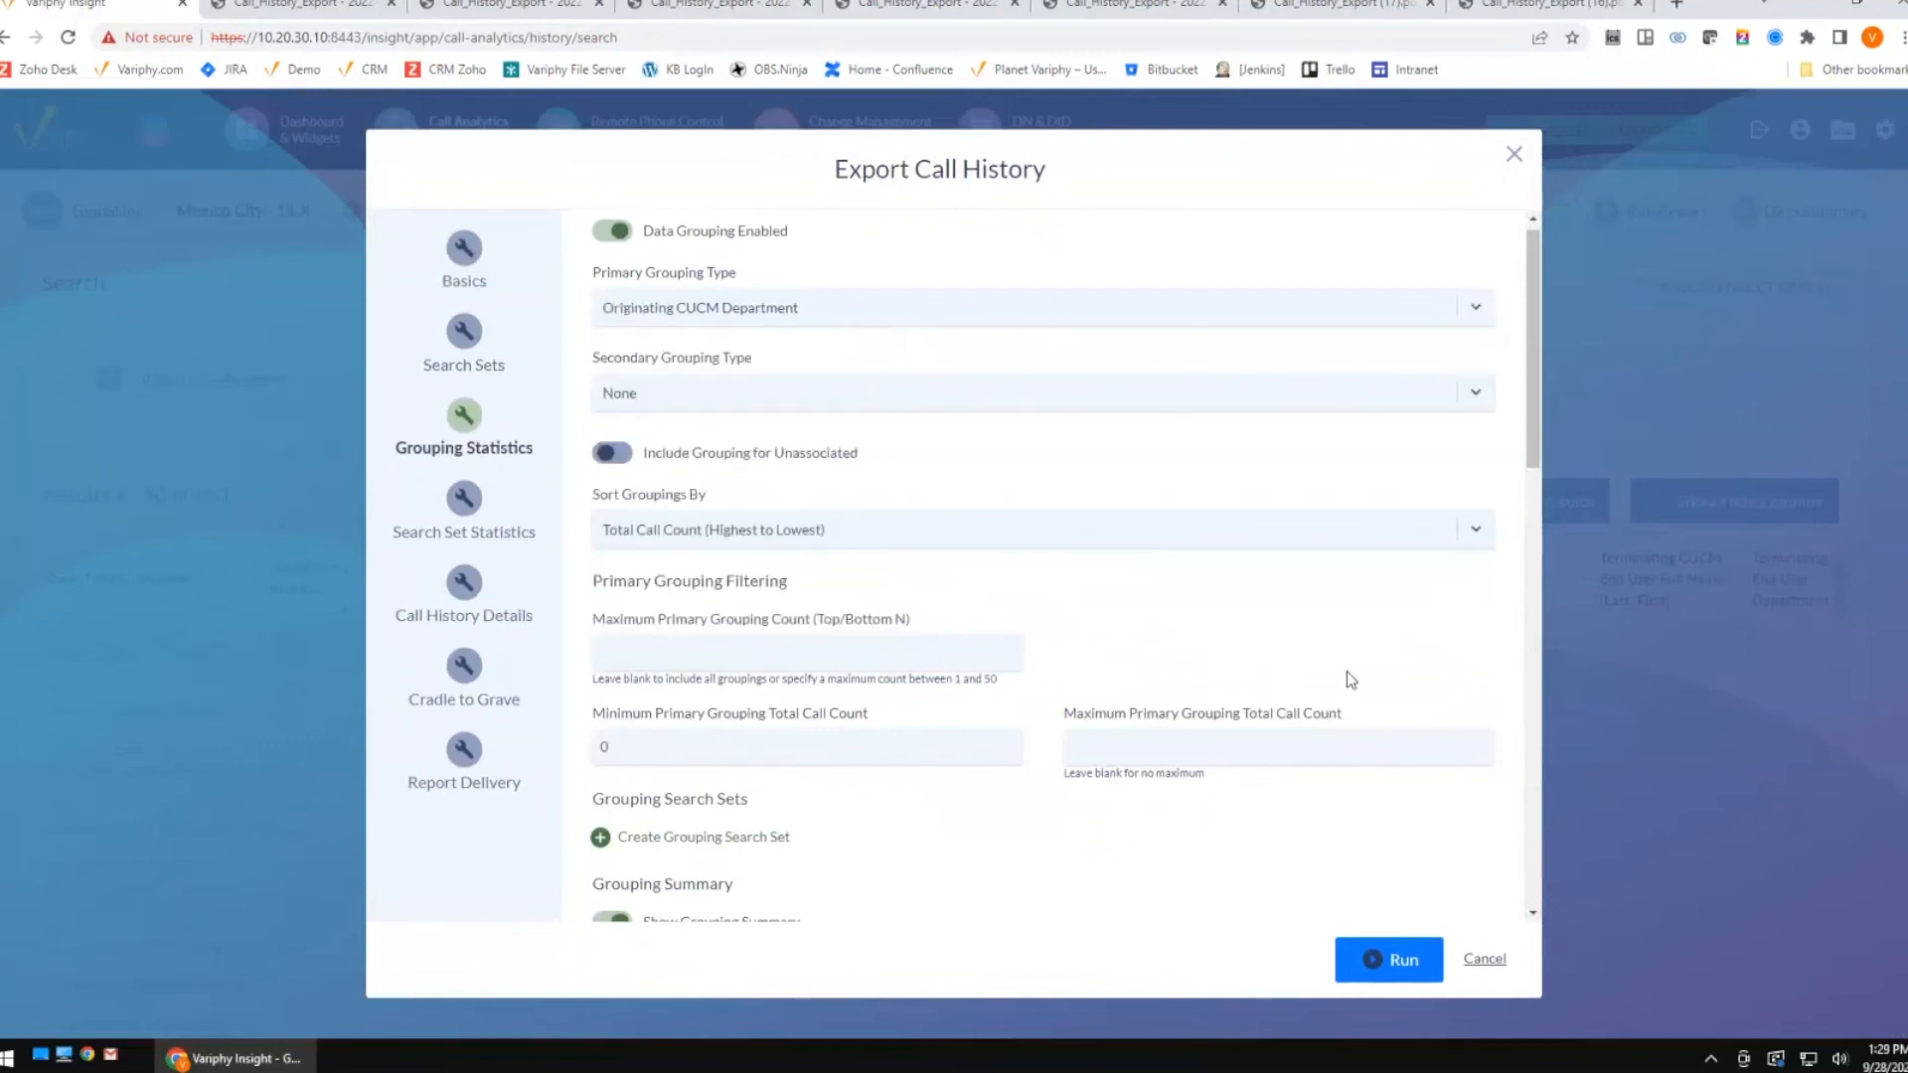
Run the export grouped by originating department and inspect the Total Call Count in the report's Search Criteria Summary.
click(1387, 959)
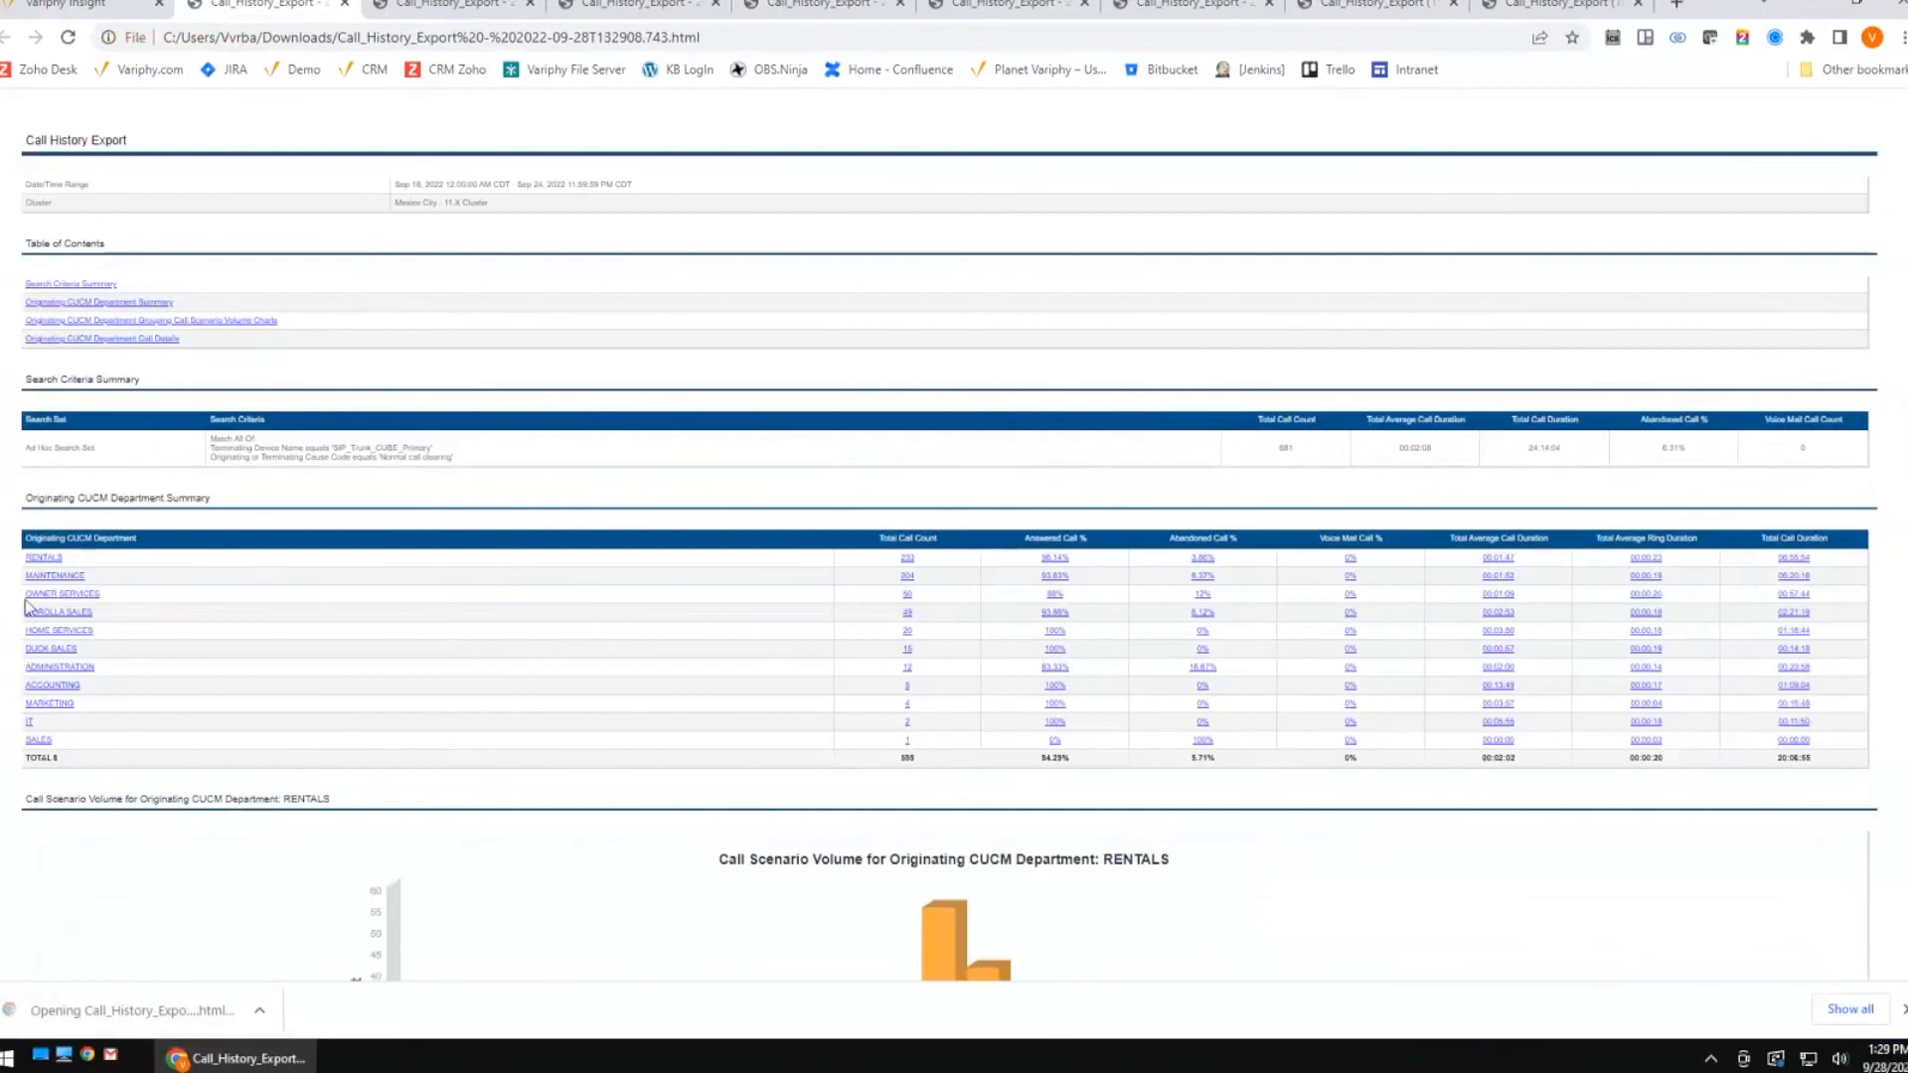
key(ctrl+plus)
key(ctrl+plus)
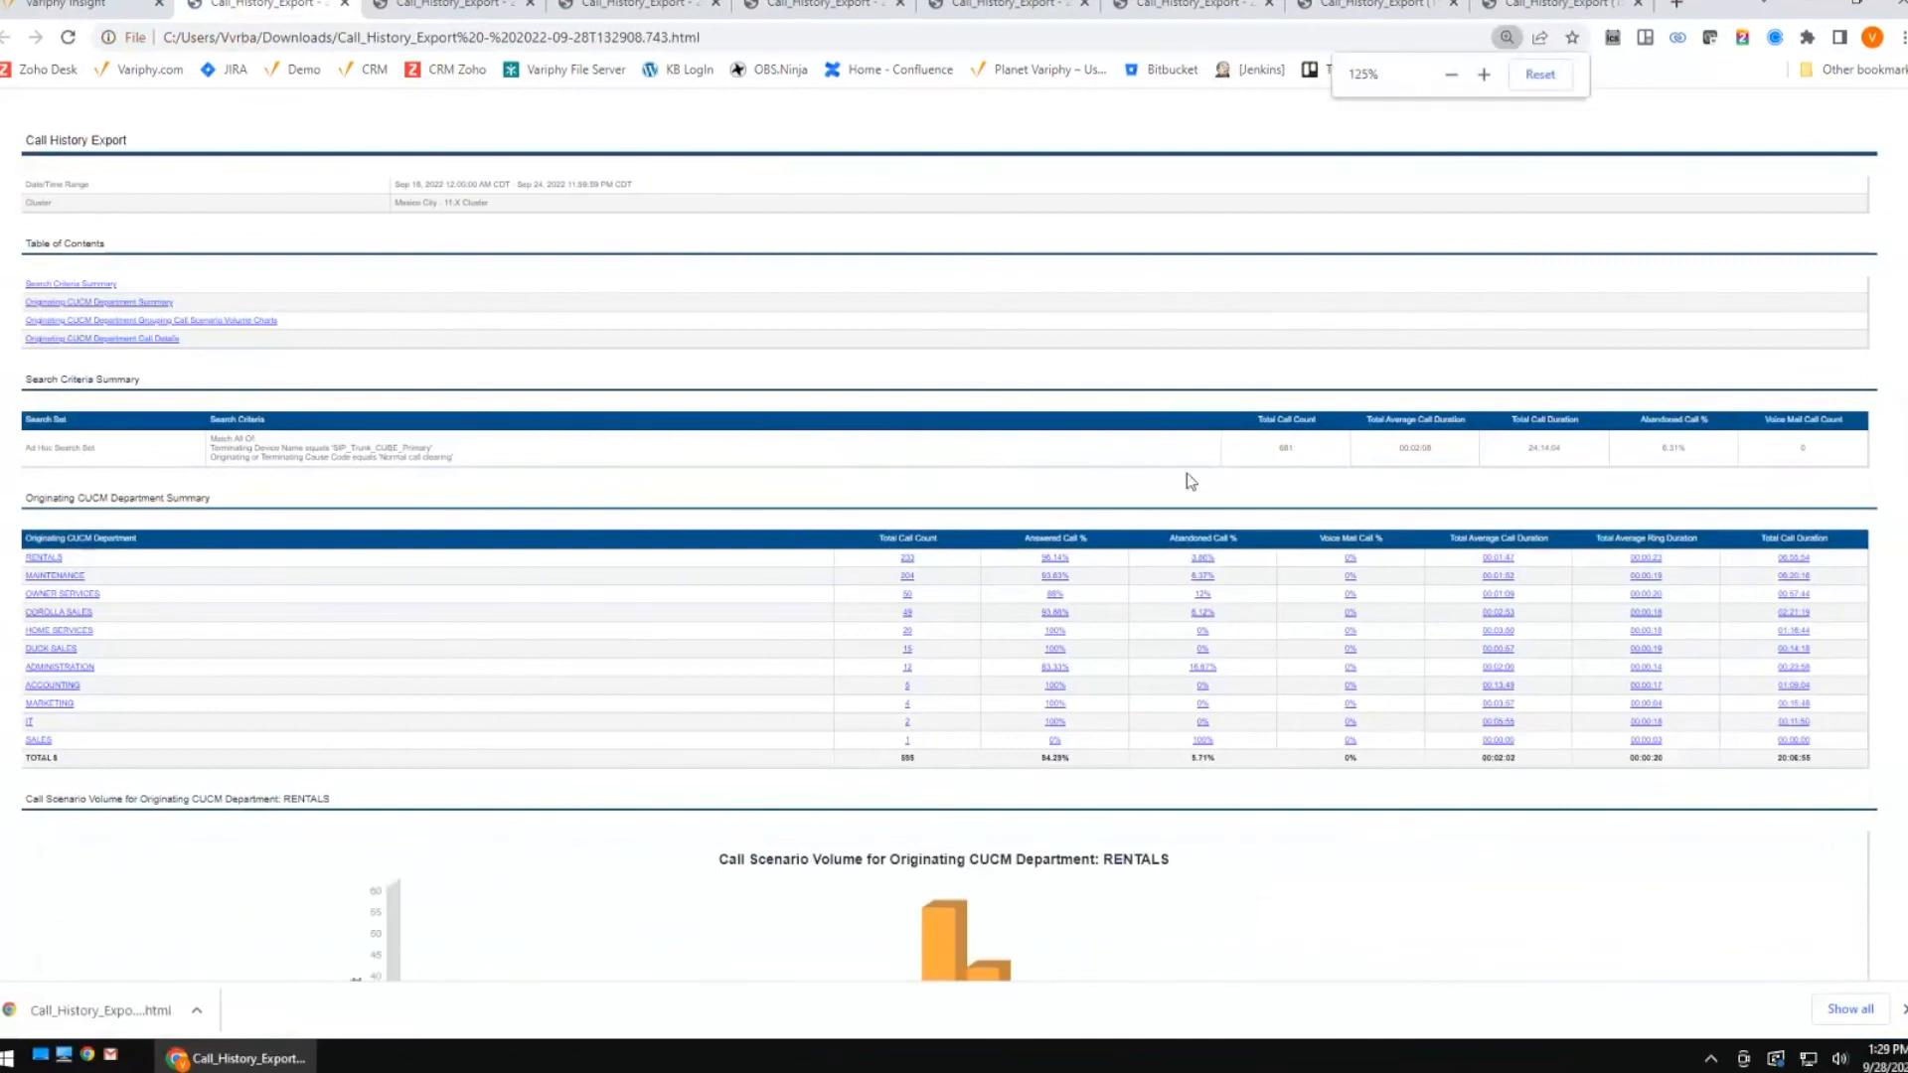
drag(1266, 492, 1213, 554)
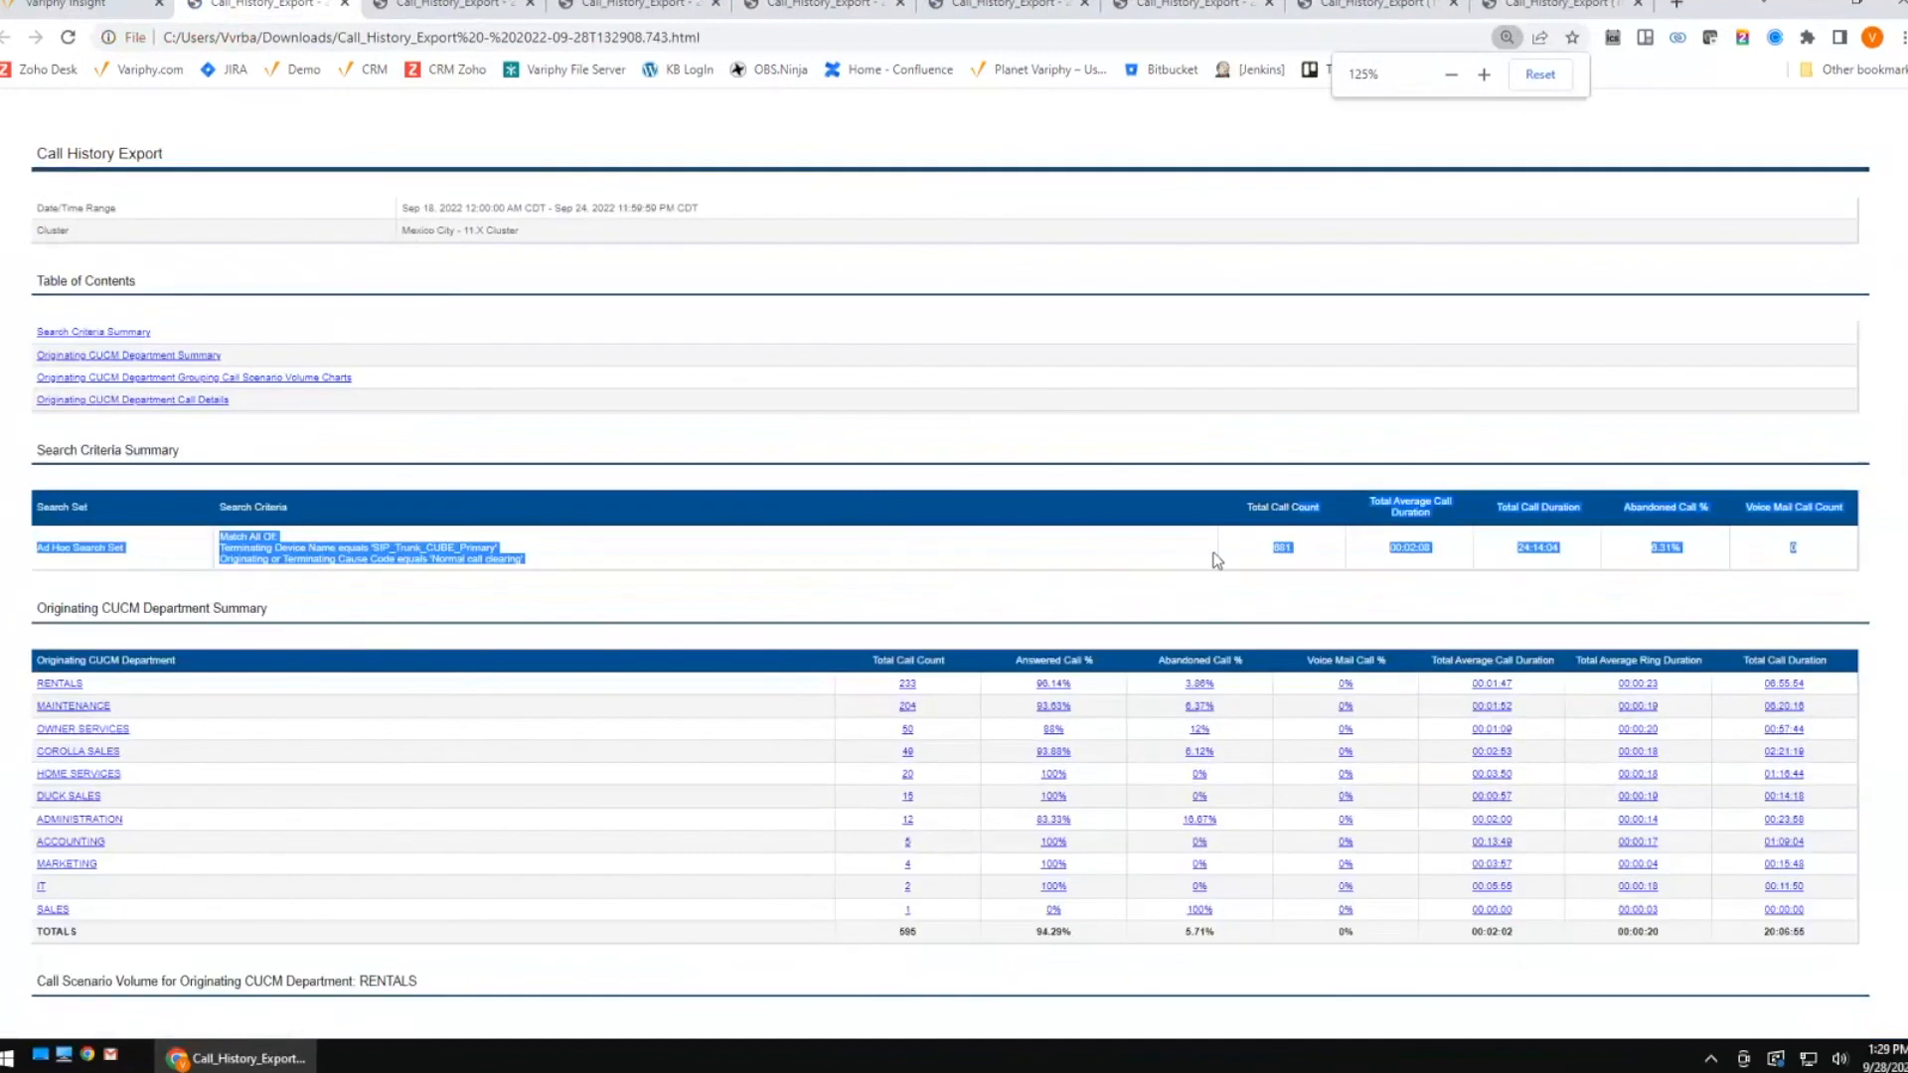
click(1216, 559)
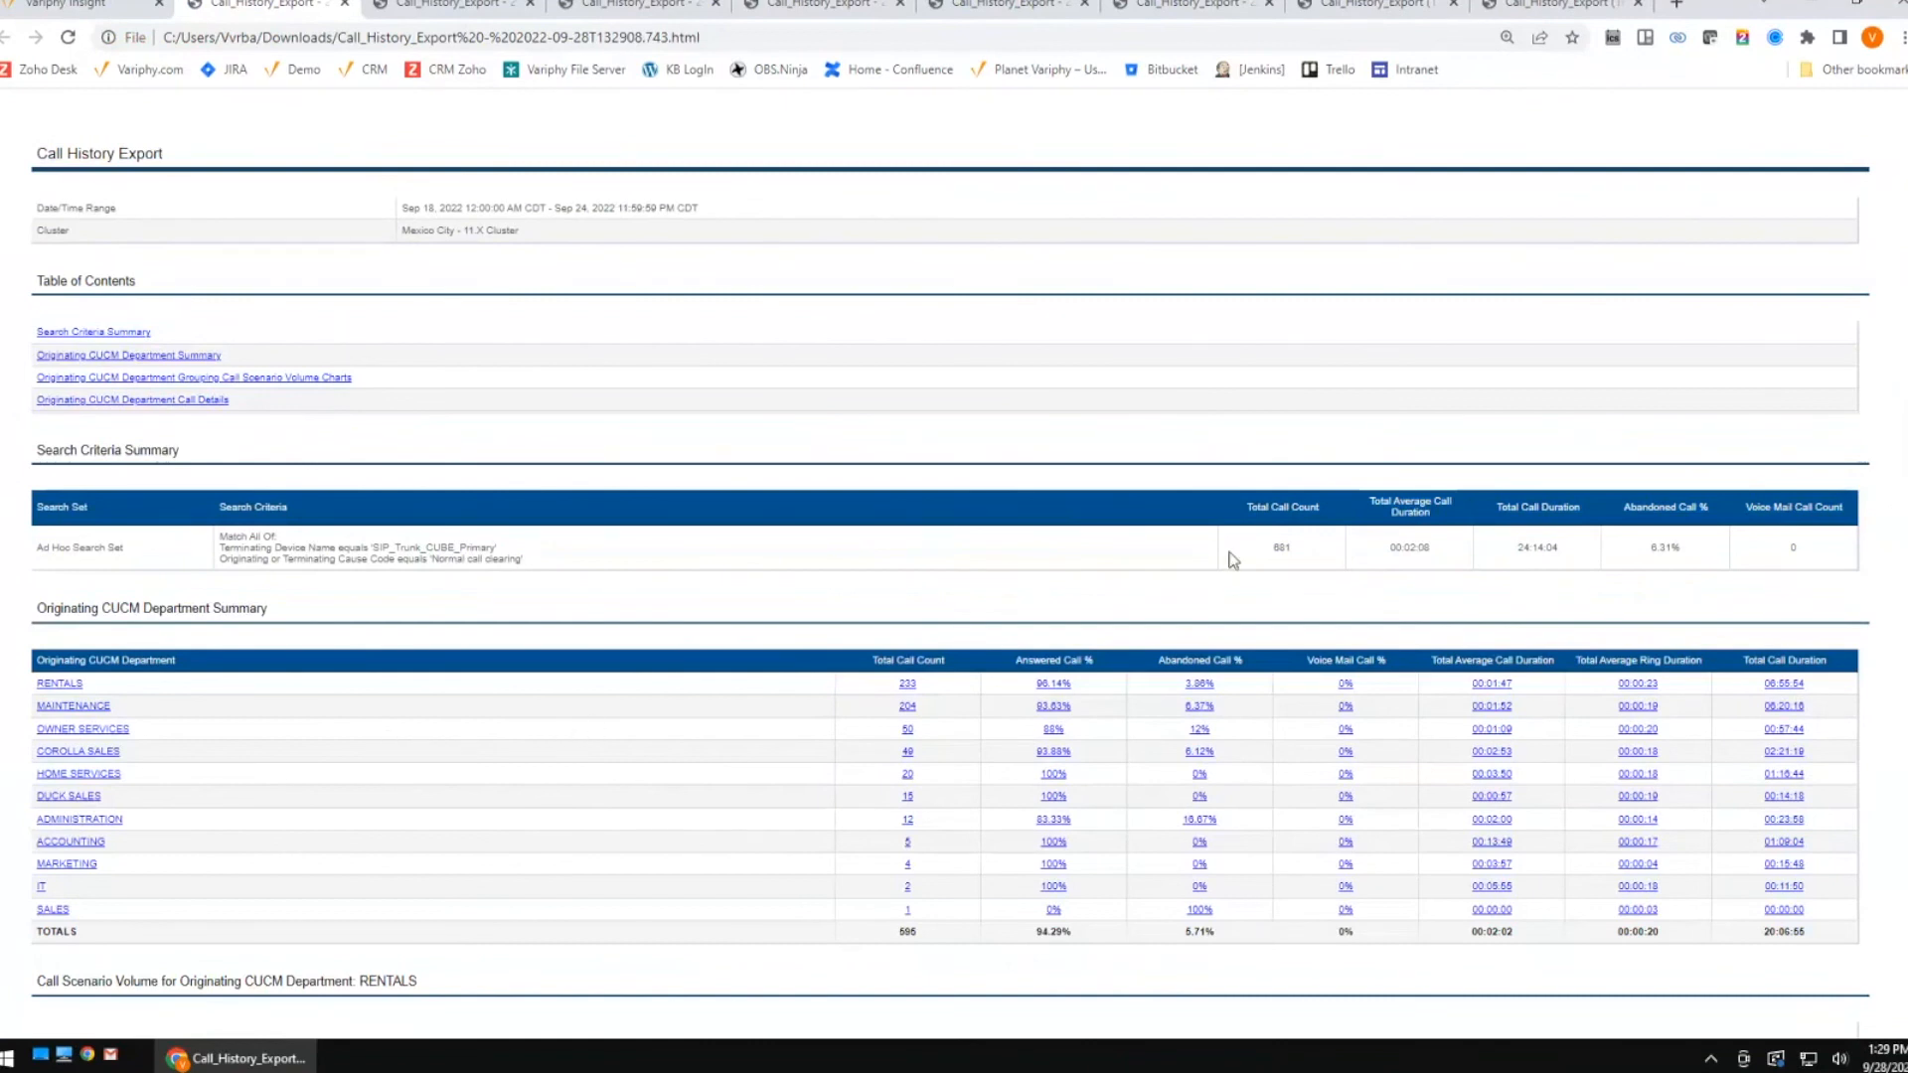
double_click(1280, 547)
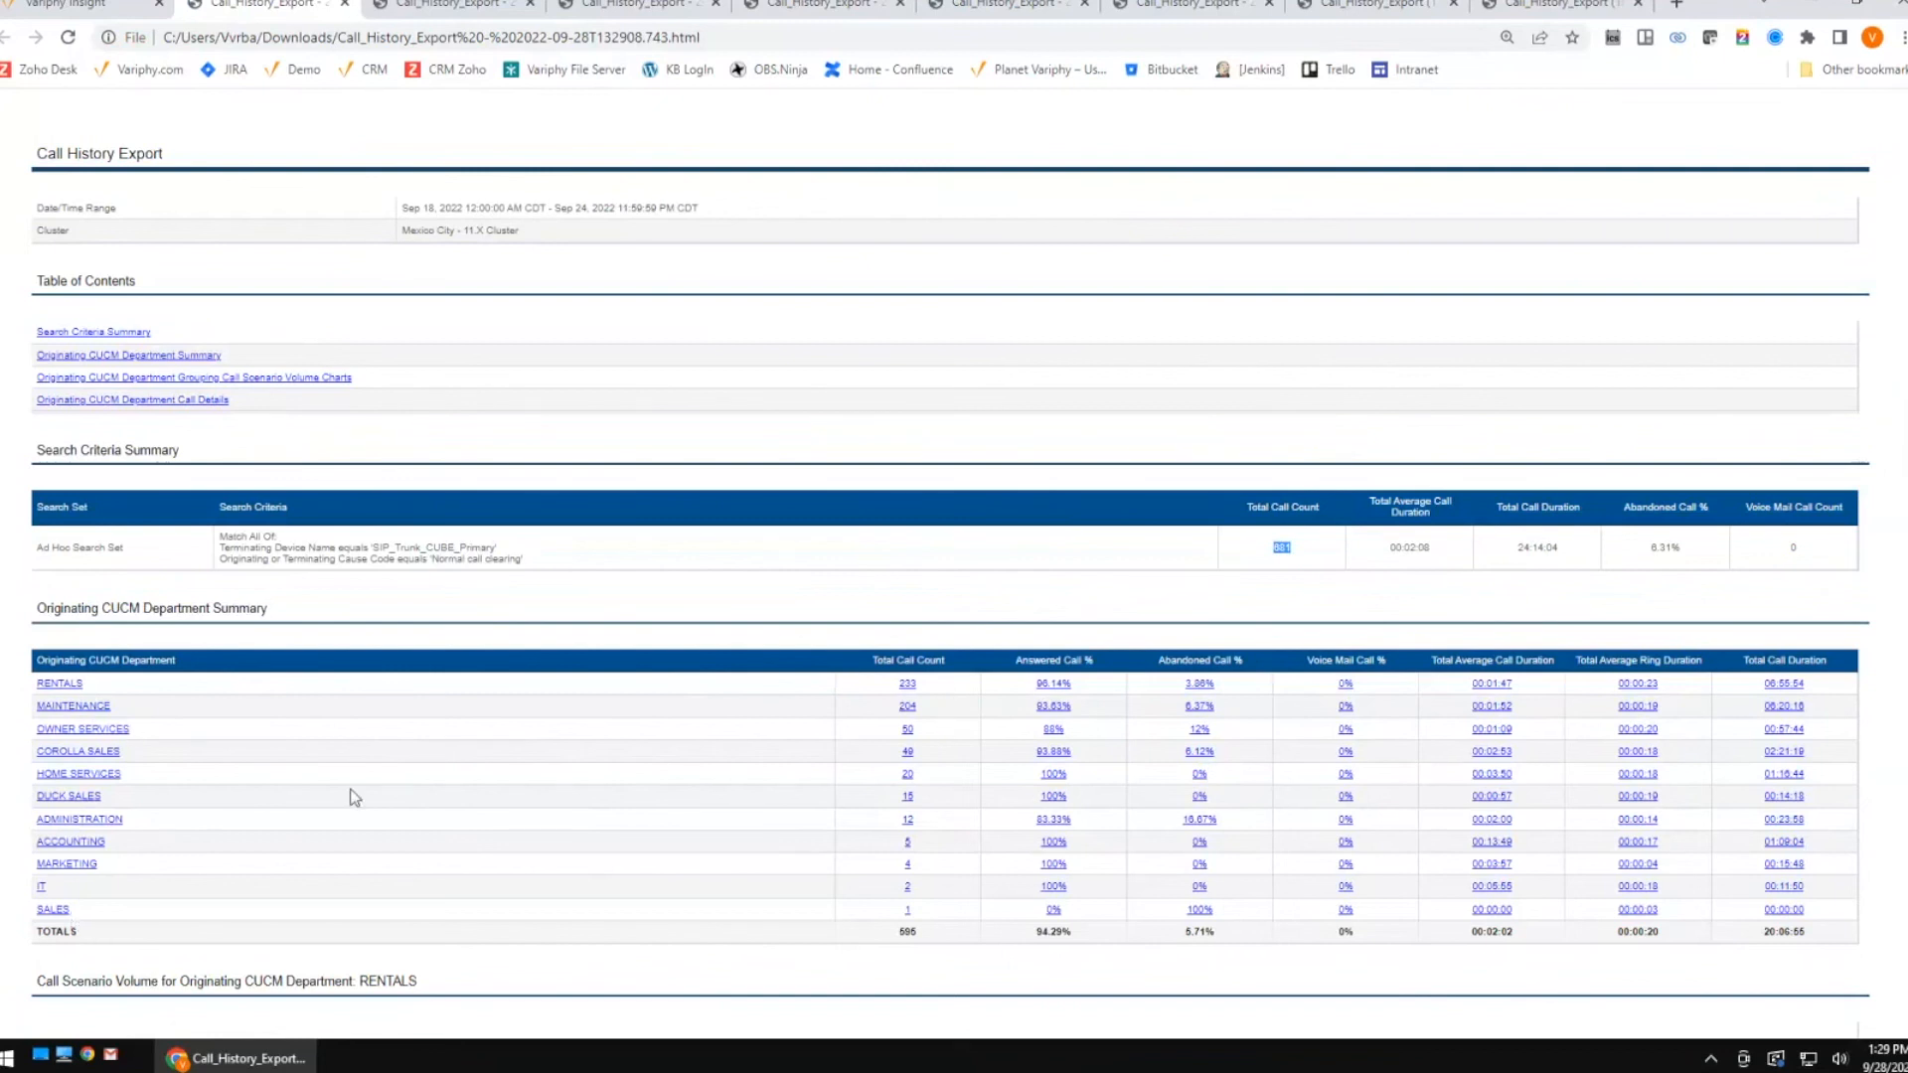
Start a new export from the call history results and create a grouping search set named Exclusions.
click(109, 12)
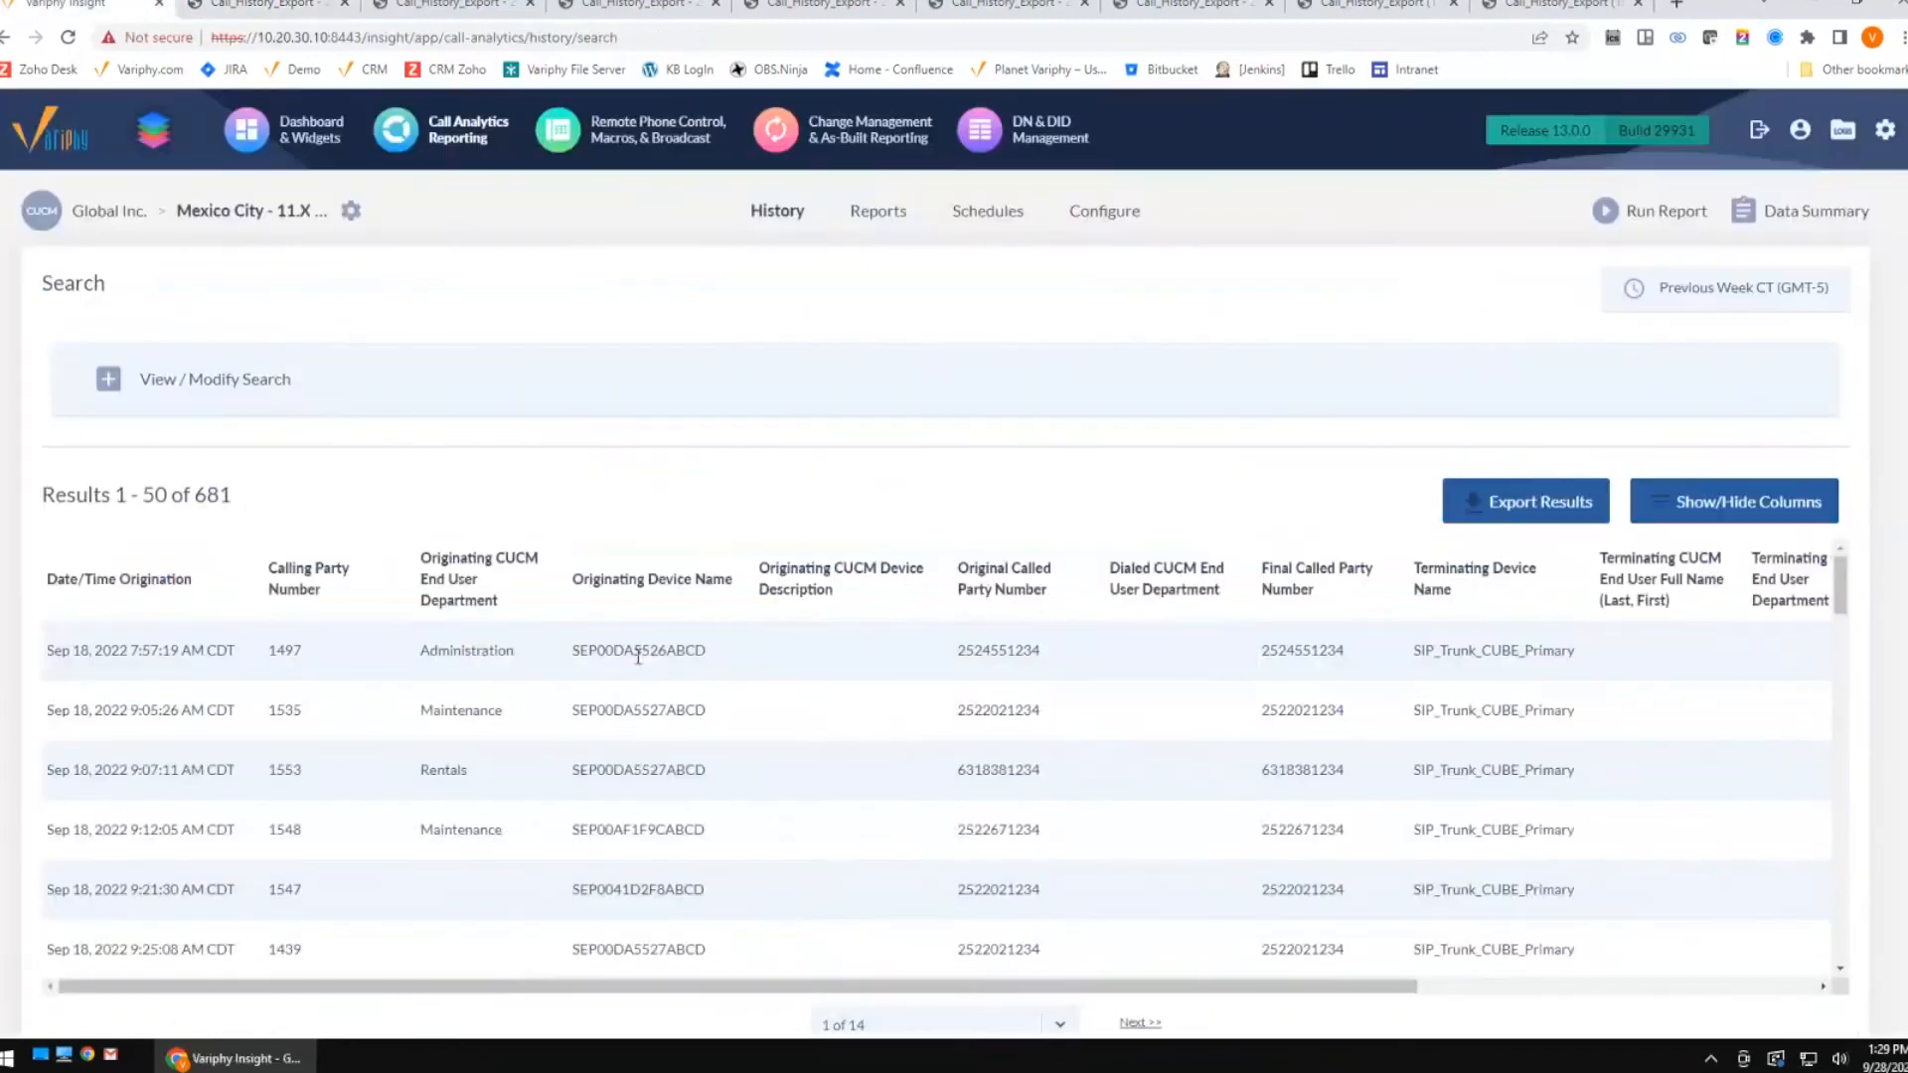
click(1522, 508)
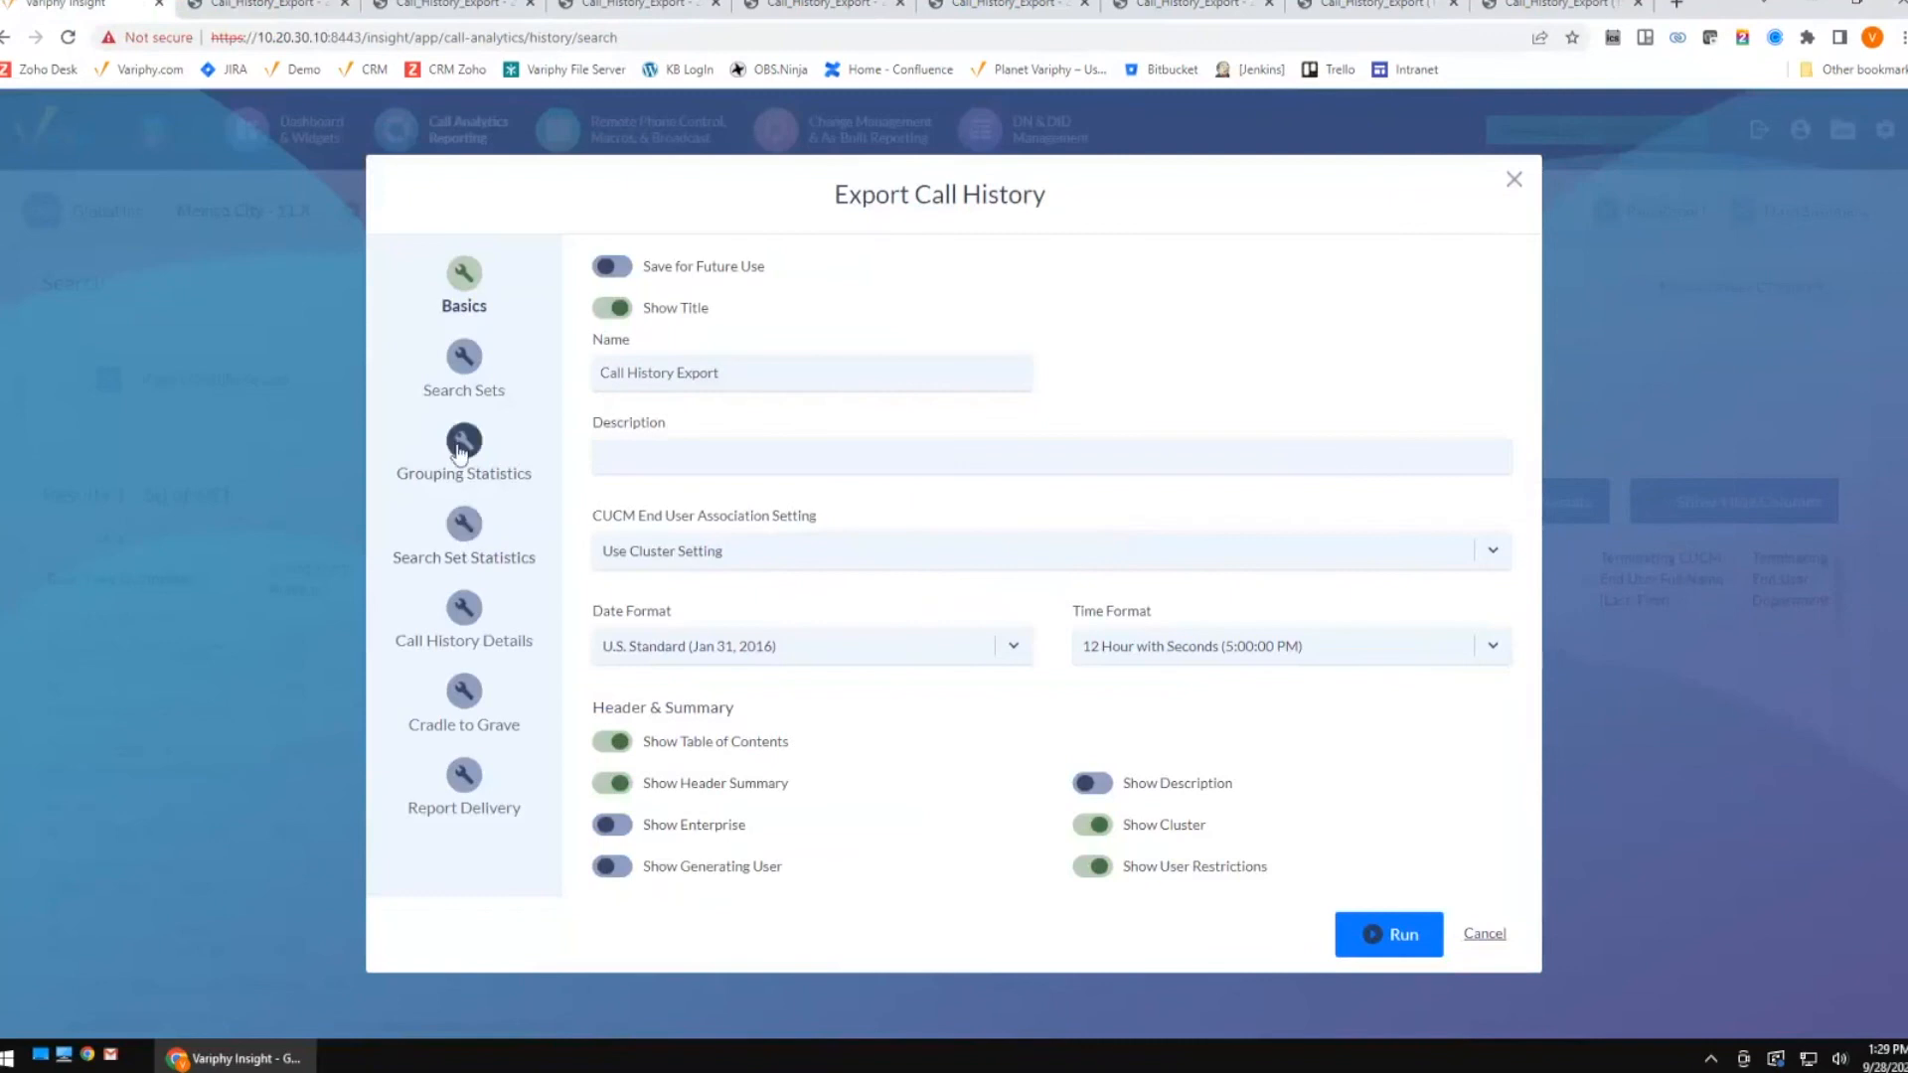
click(460, 445)
scroll(825, 608, down, 2)
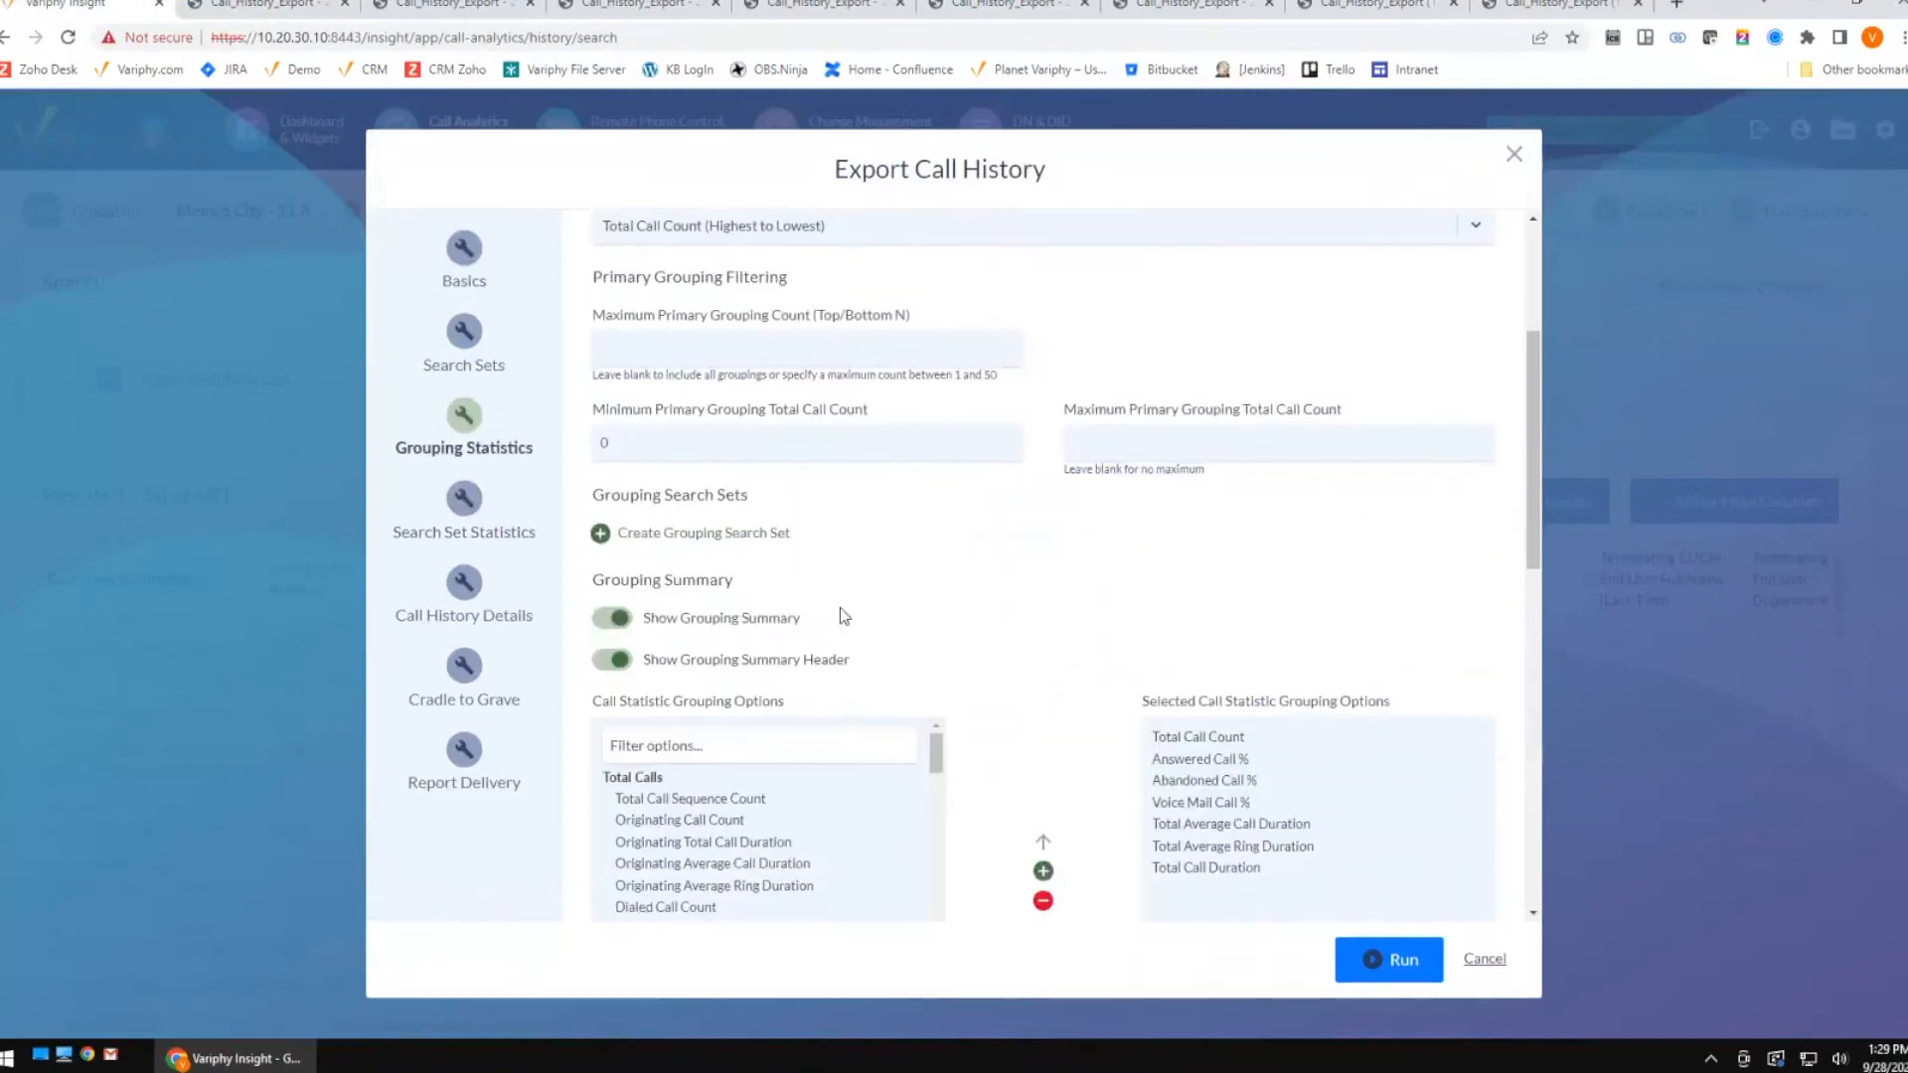
click(721, 534)
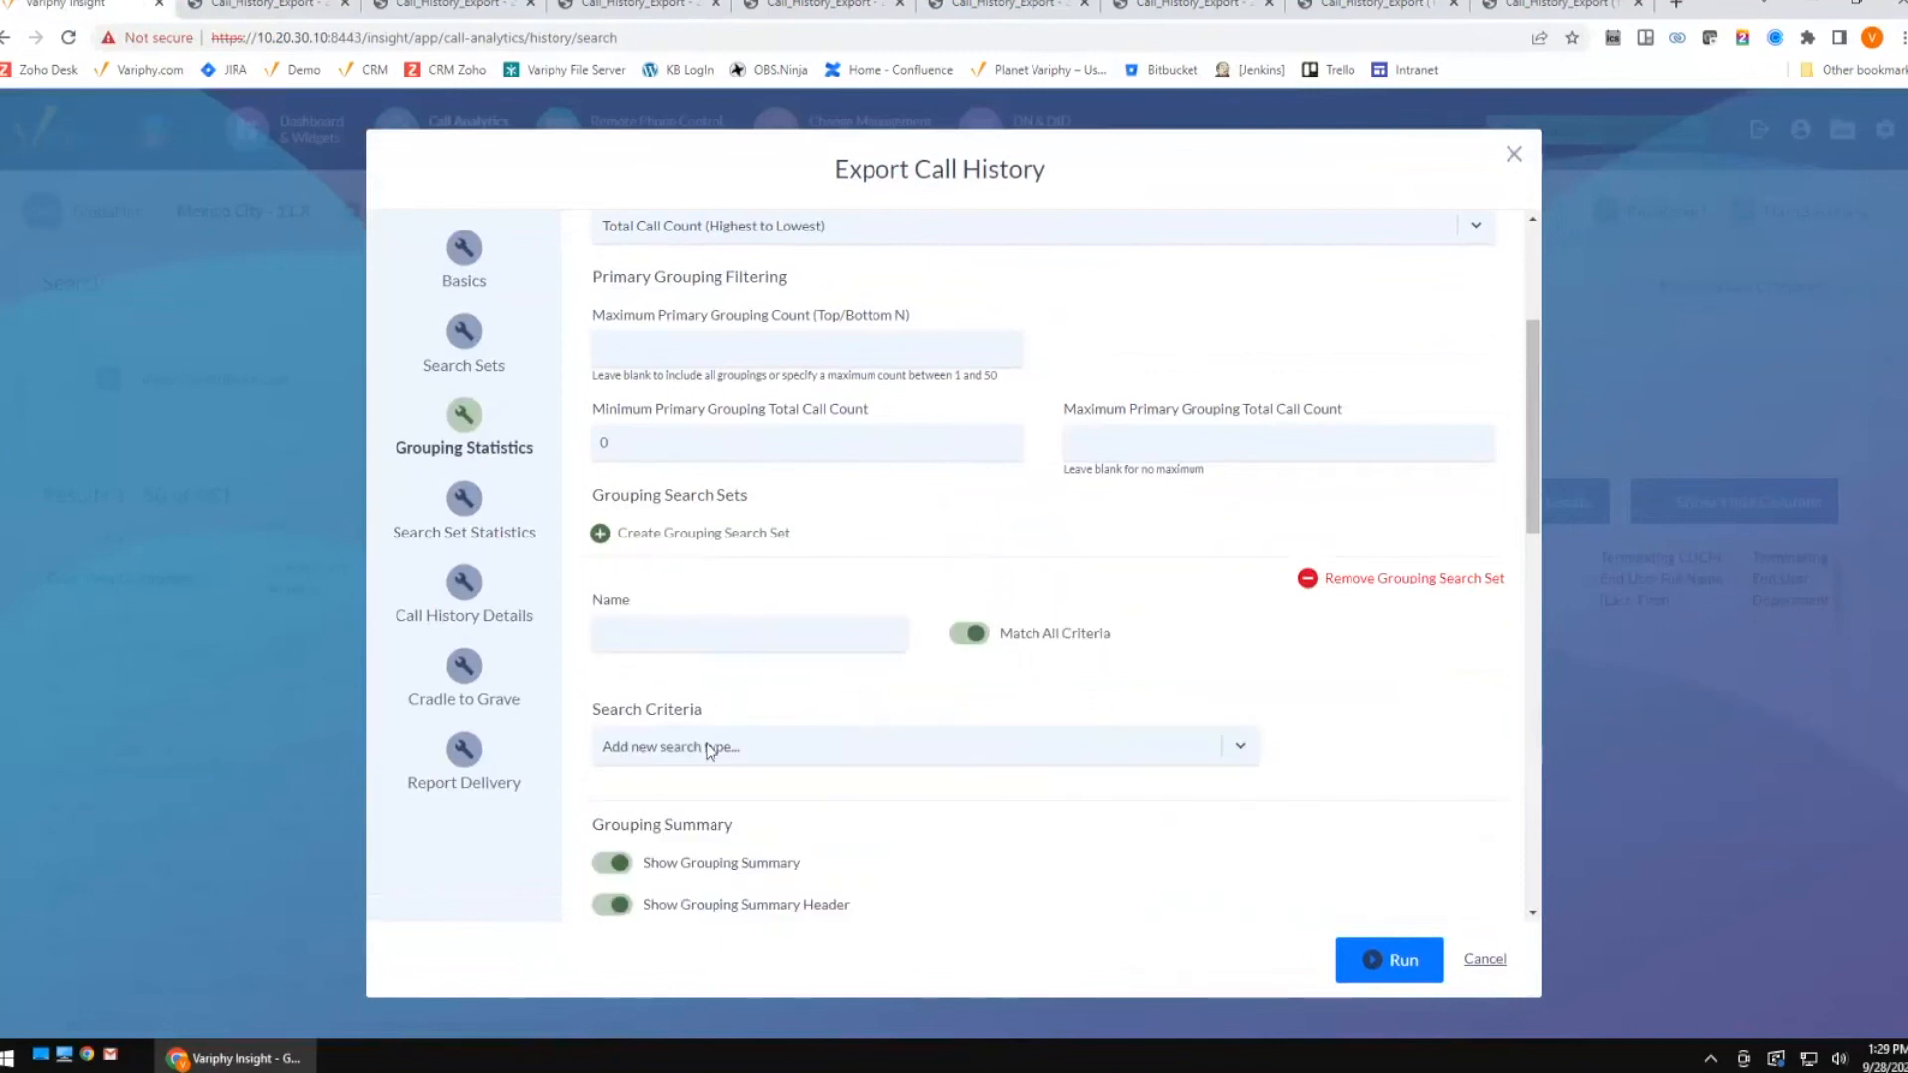
click(699, 640)
text(Exclusions)
Add an Originating CUCM Department criterion to the Exclusions grouping search set.
click(757, 757)
scroll(850, 862, down, 1)
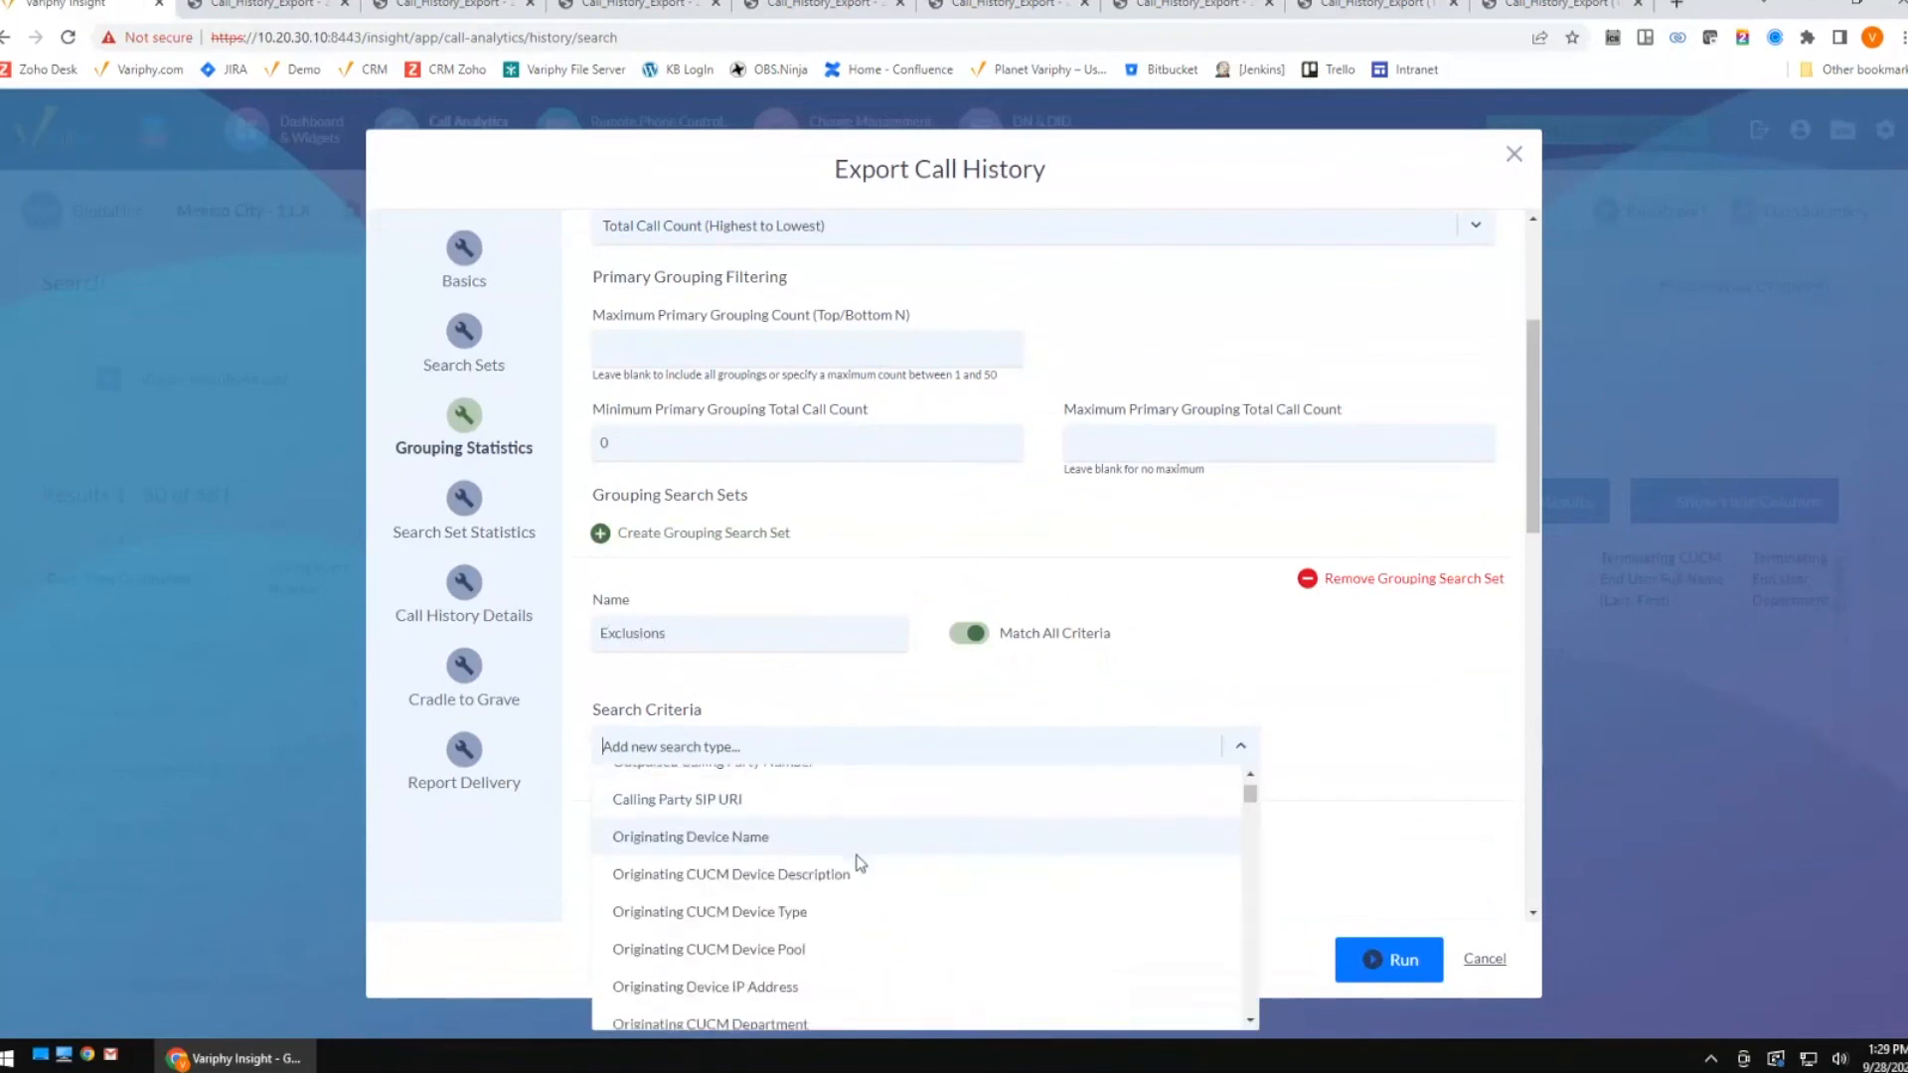
scroll(859, 862, down, 1)
scroll(864, 860, down, 5)
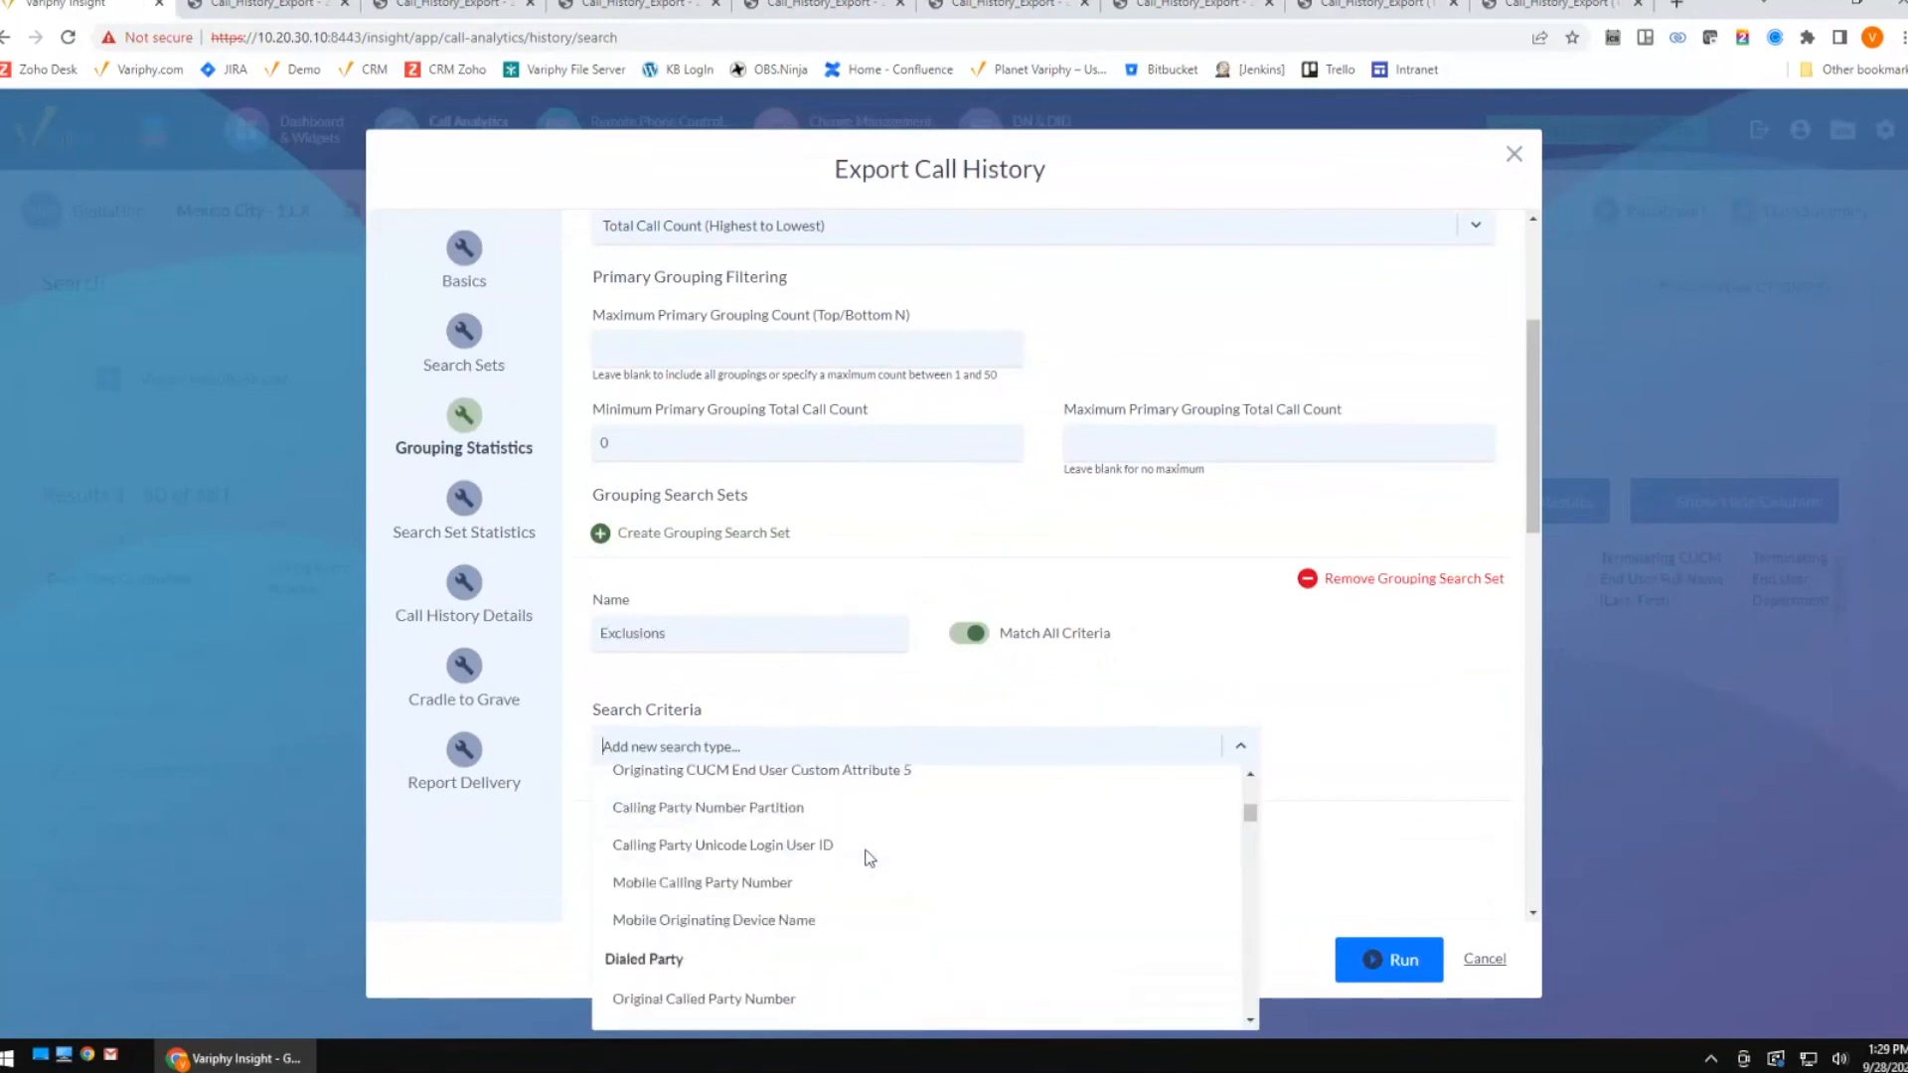
scroll(867, 856, down, 2)
scroll(867, 857, up, 6)
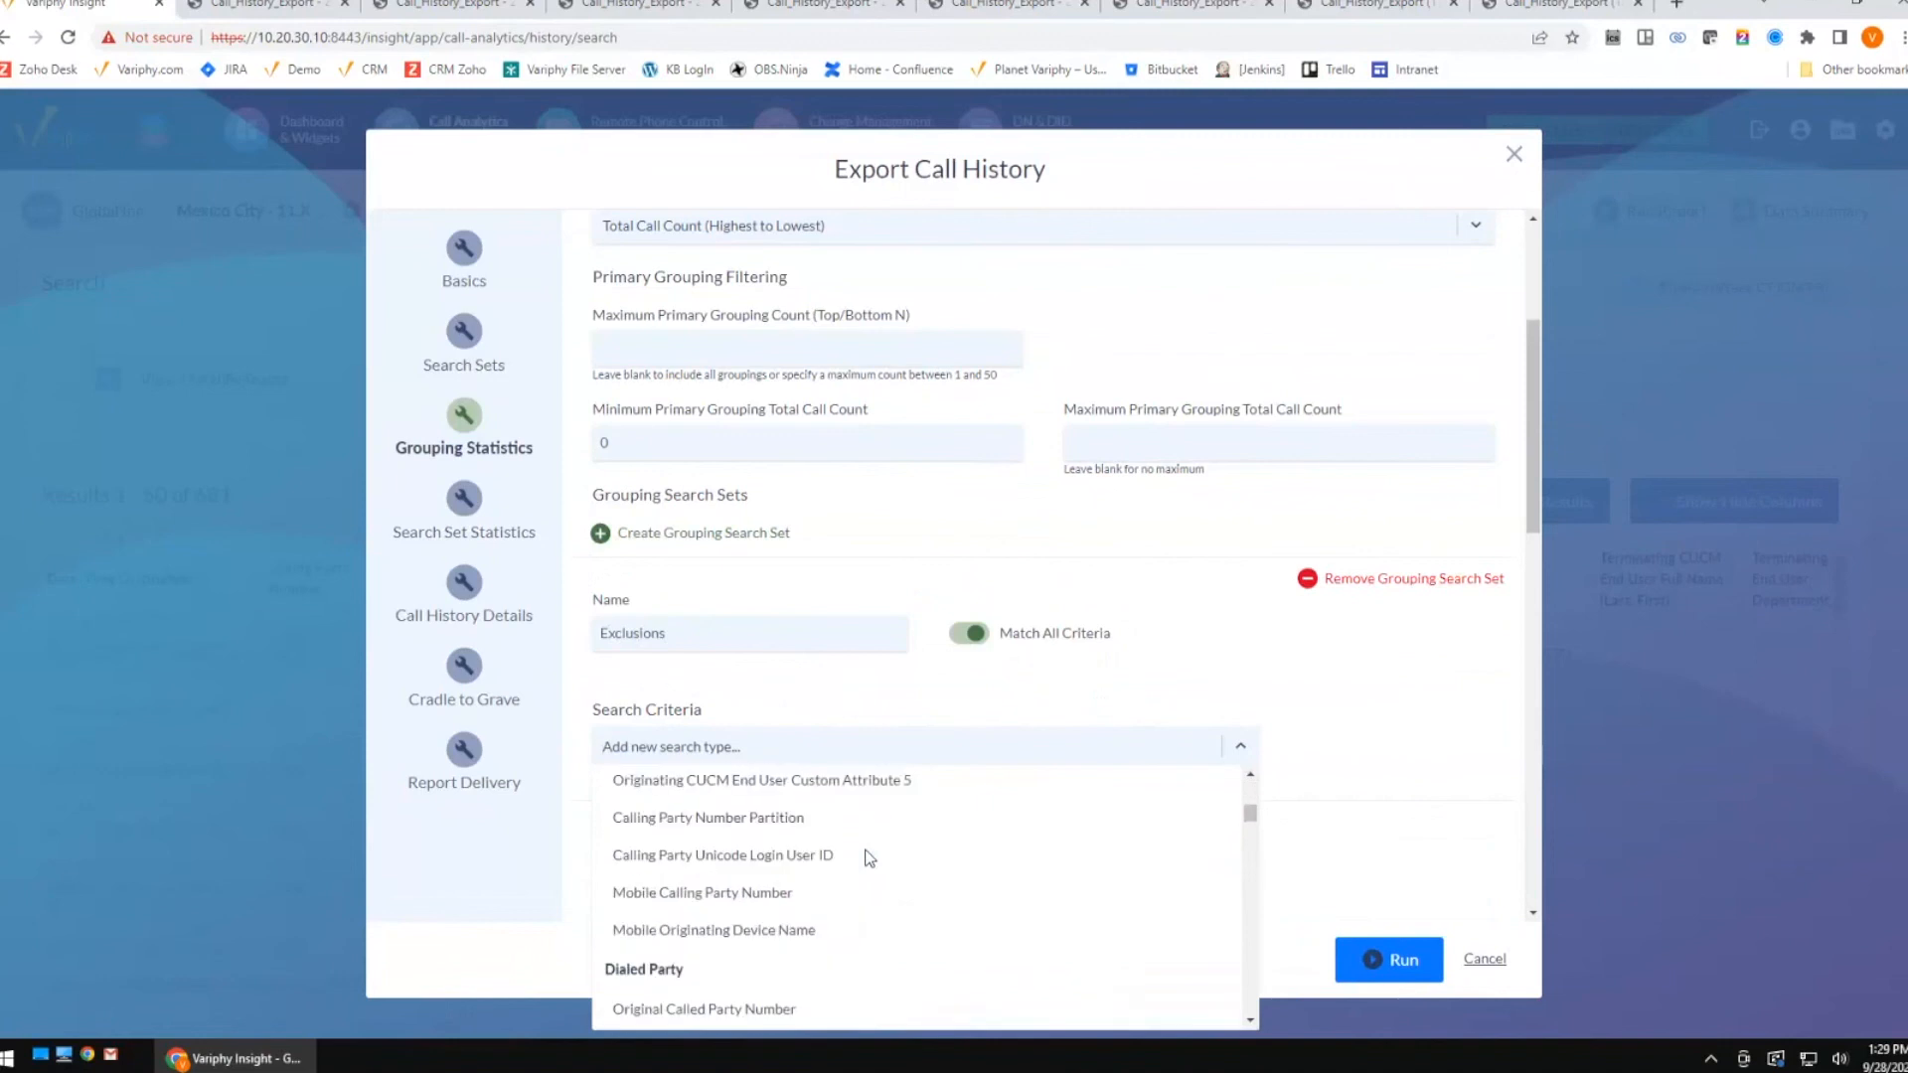
scroll(867, 856, up, 2)
click(797, 830)
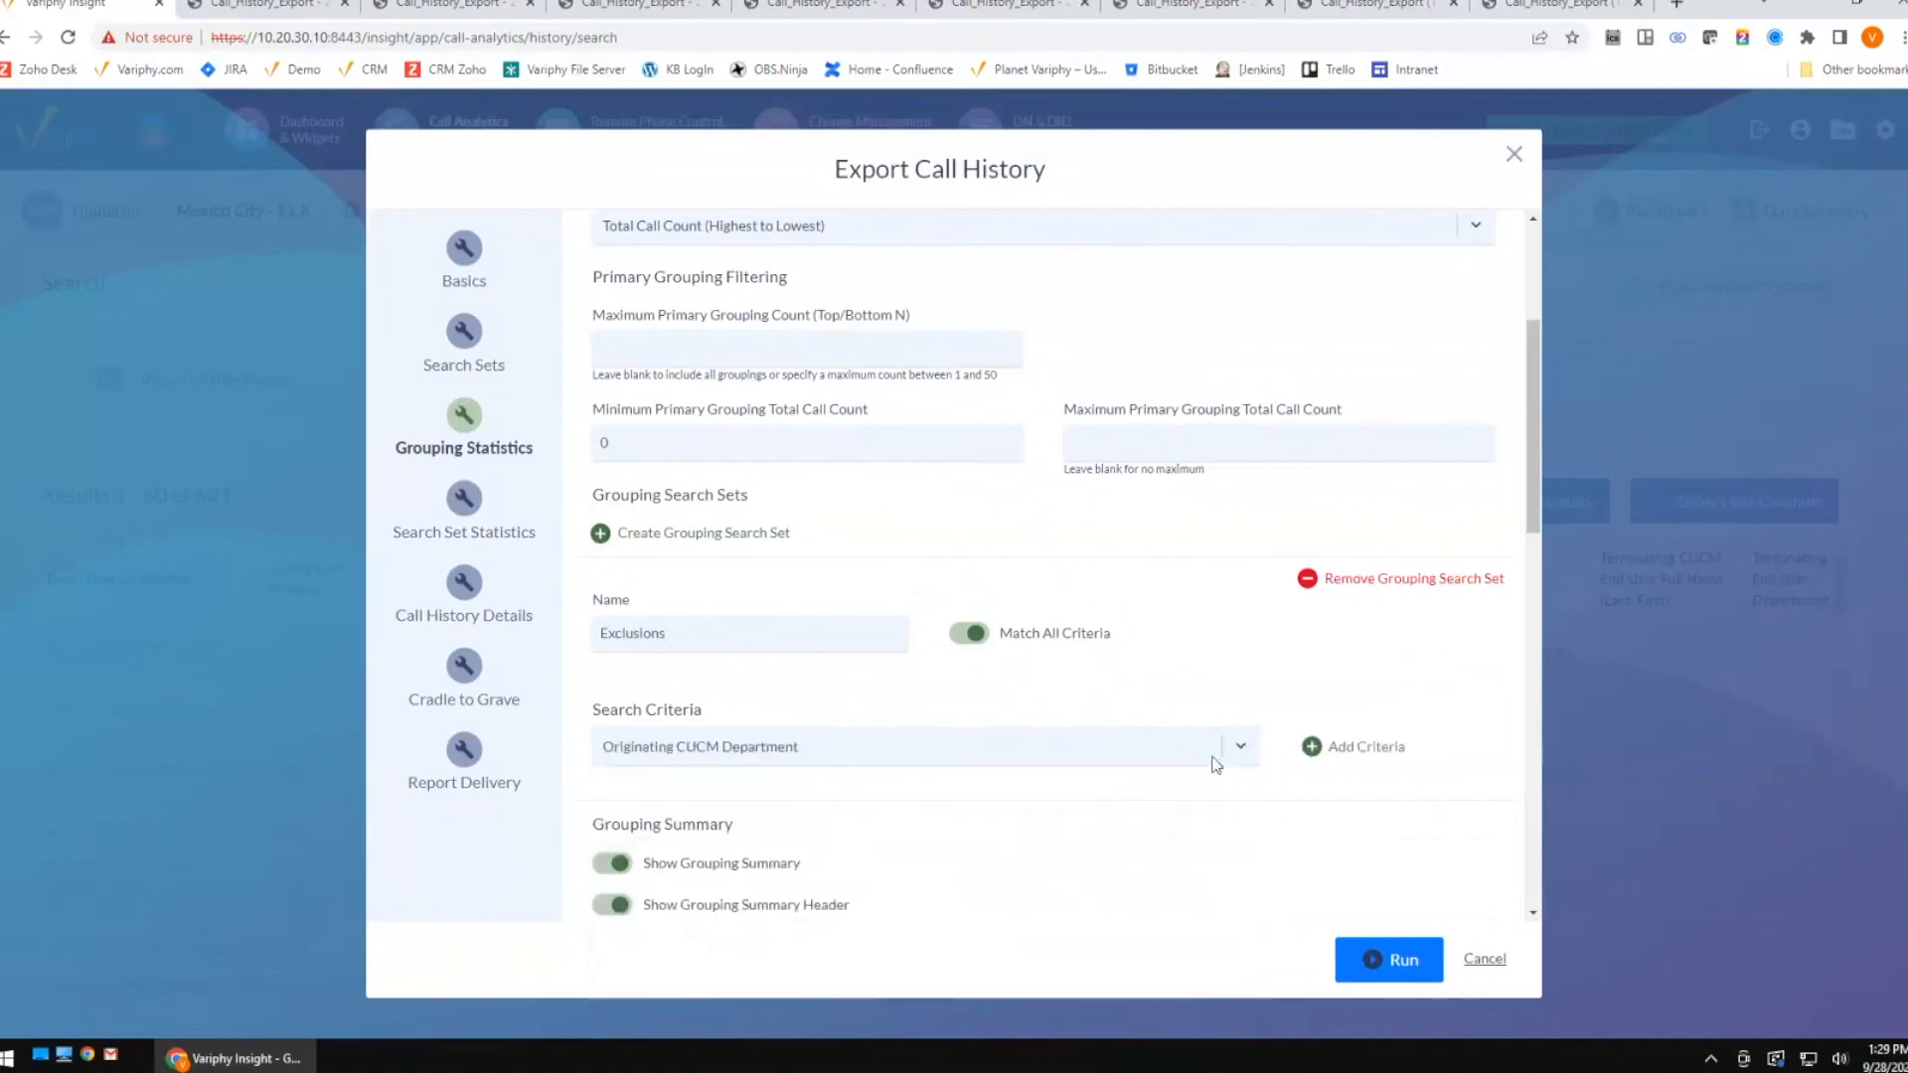
click(1342, 766)
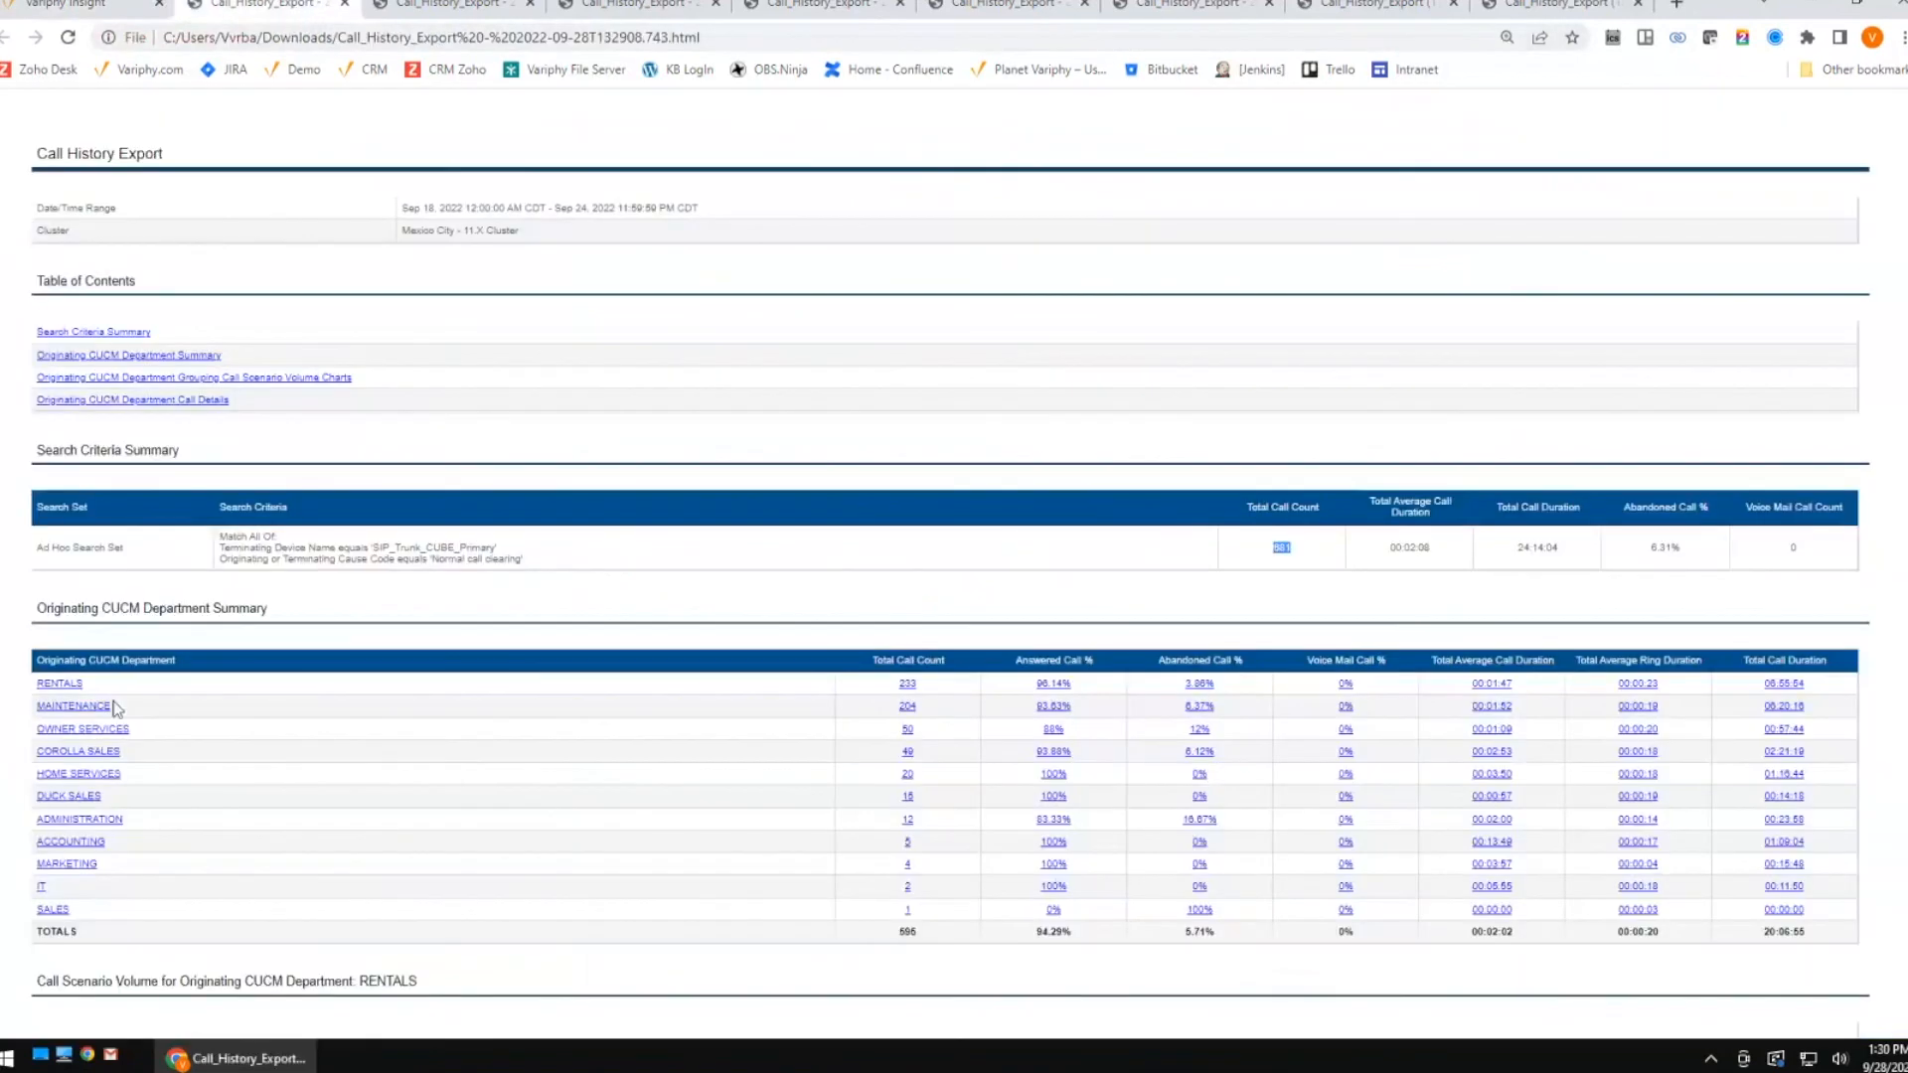
Choose Rentals as the value of the Exclusions set's Originating CUCM Department criterion.
click(89, 8)
click(876, 872)
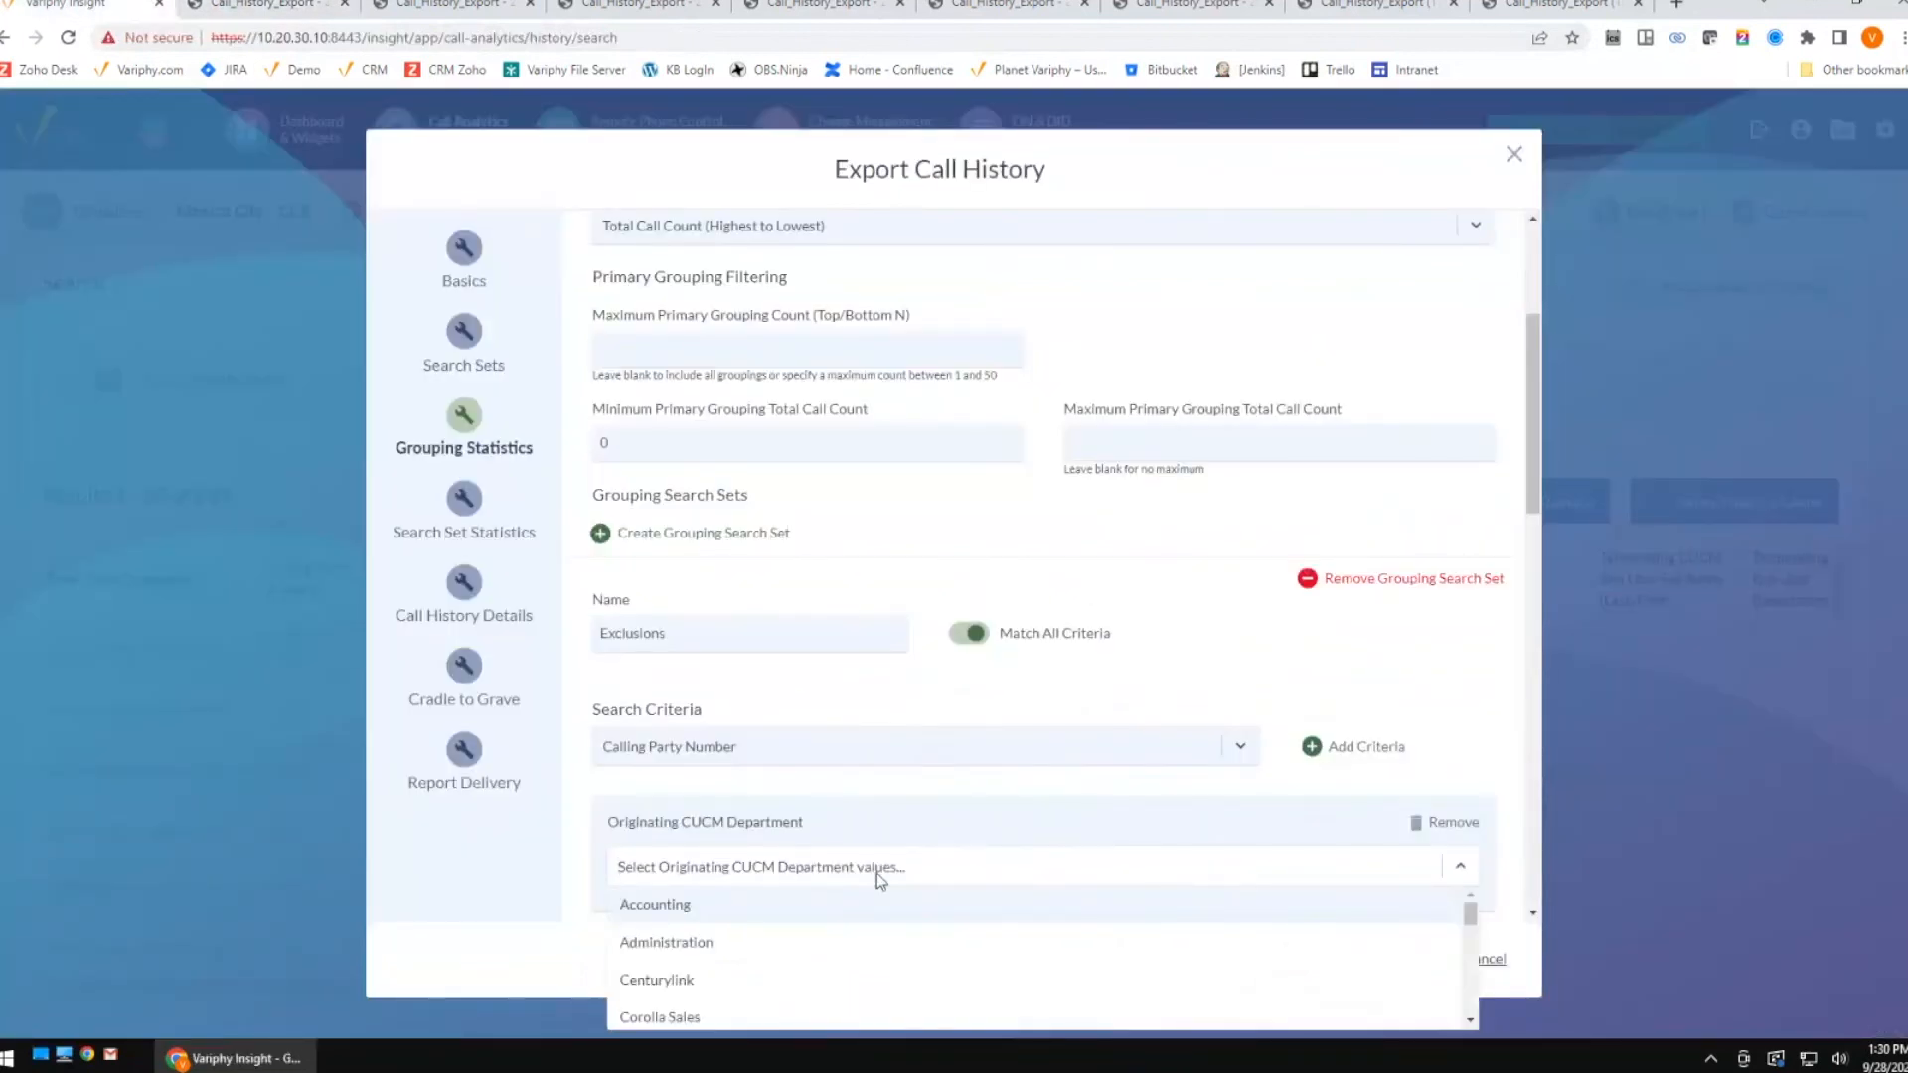
text(ren)
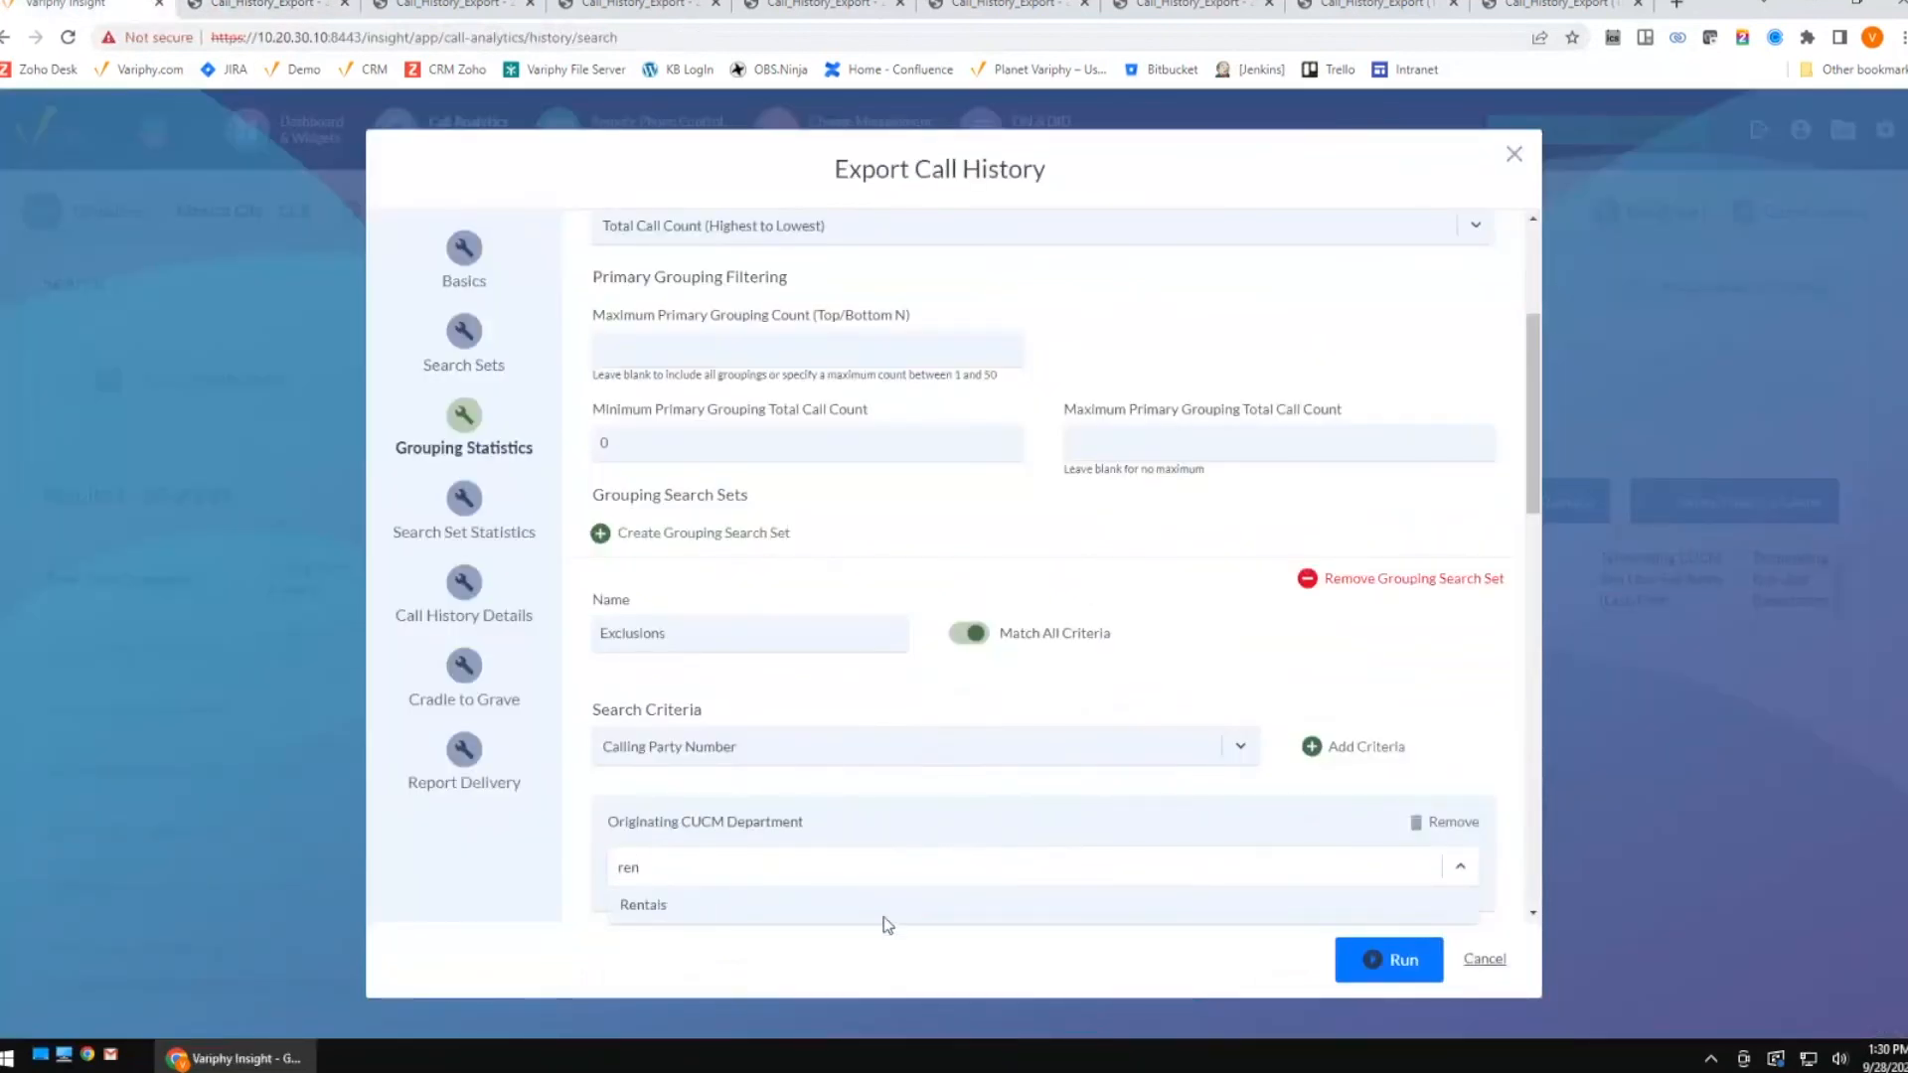
click(884, 914)
click(1450, 696)
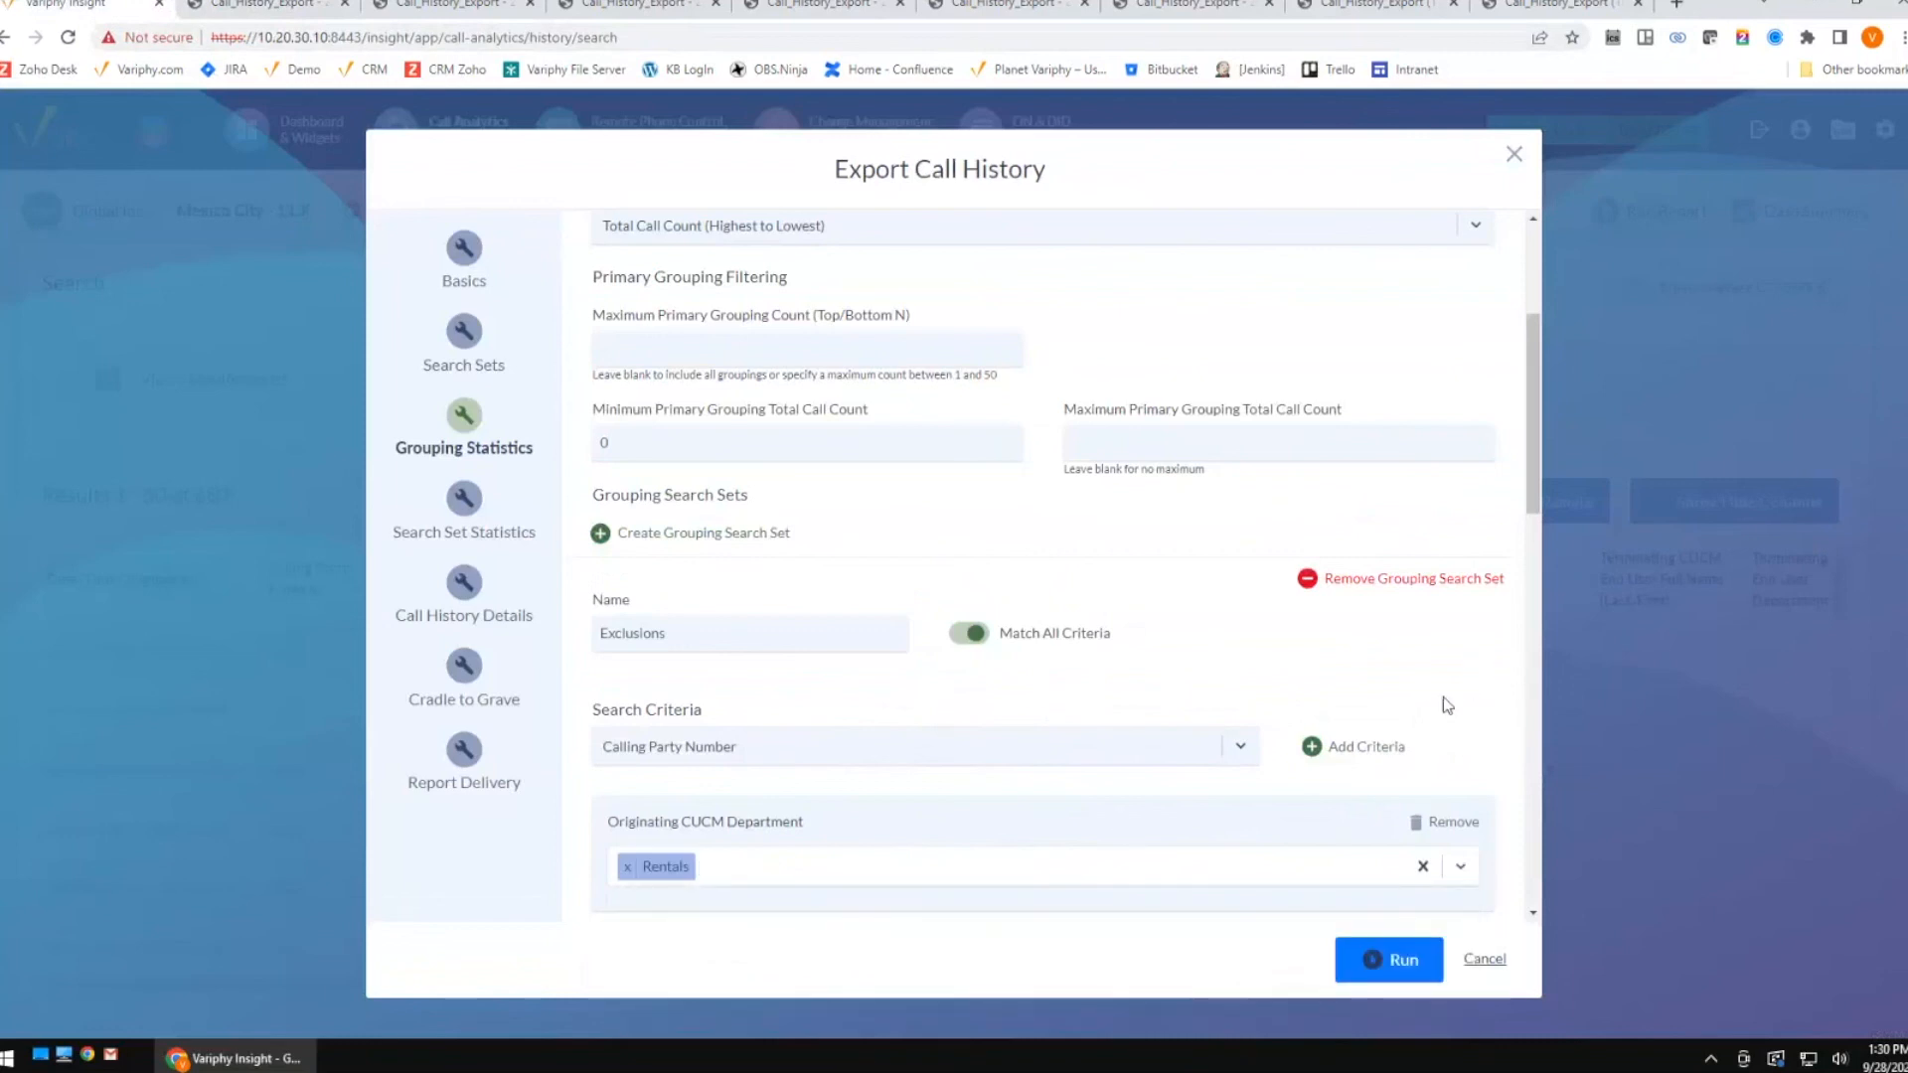
Run the export with the Rentals grouping filter and examine the Originating CUCM Department Summary in the enlarged report.
click(1379, 962)
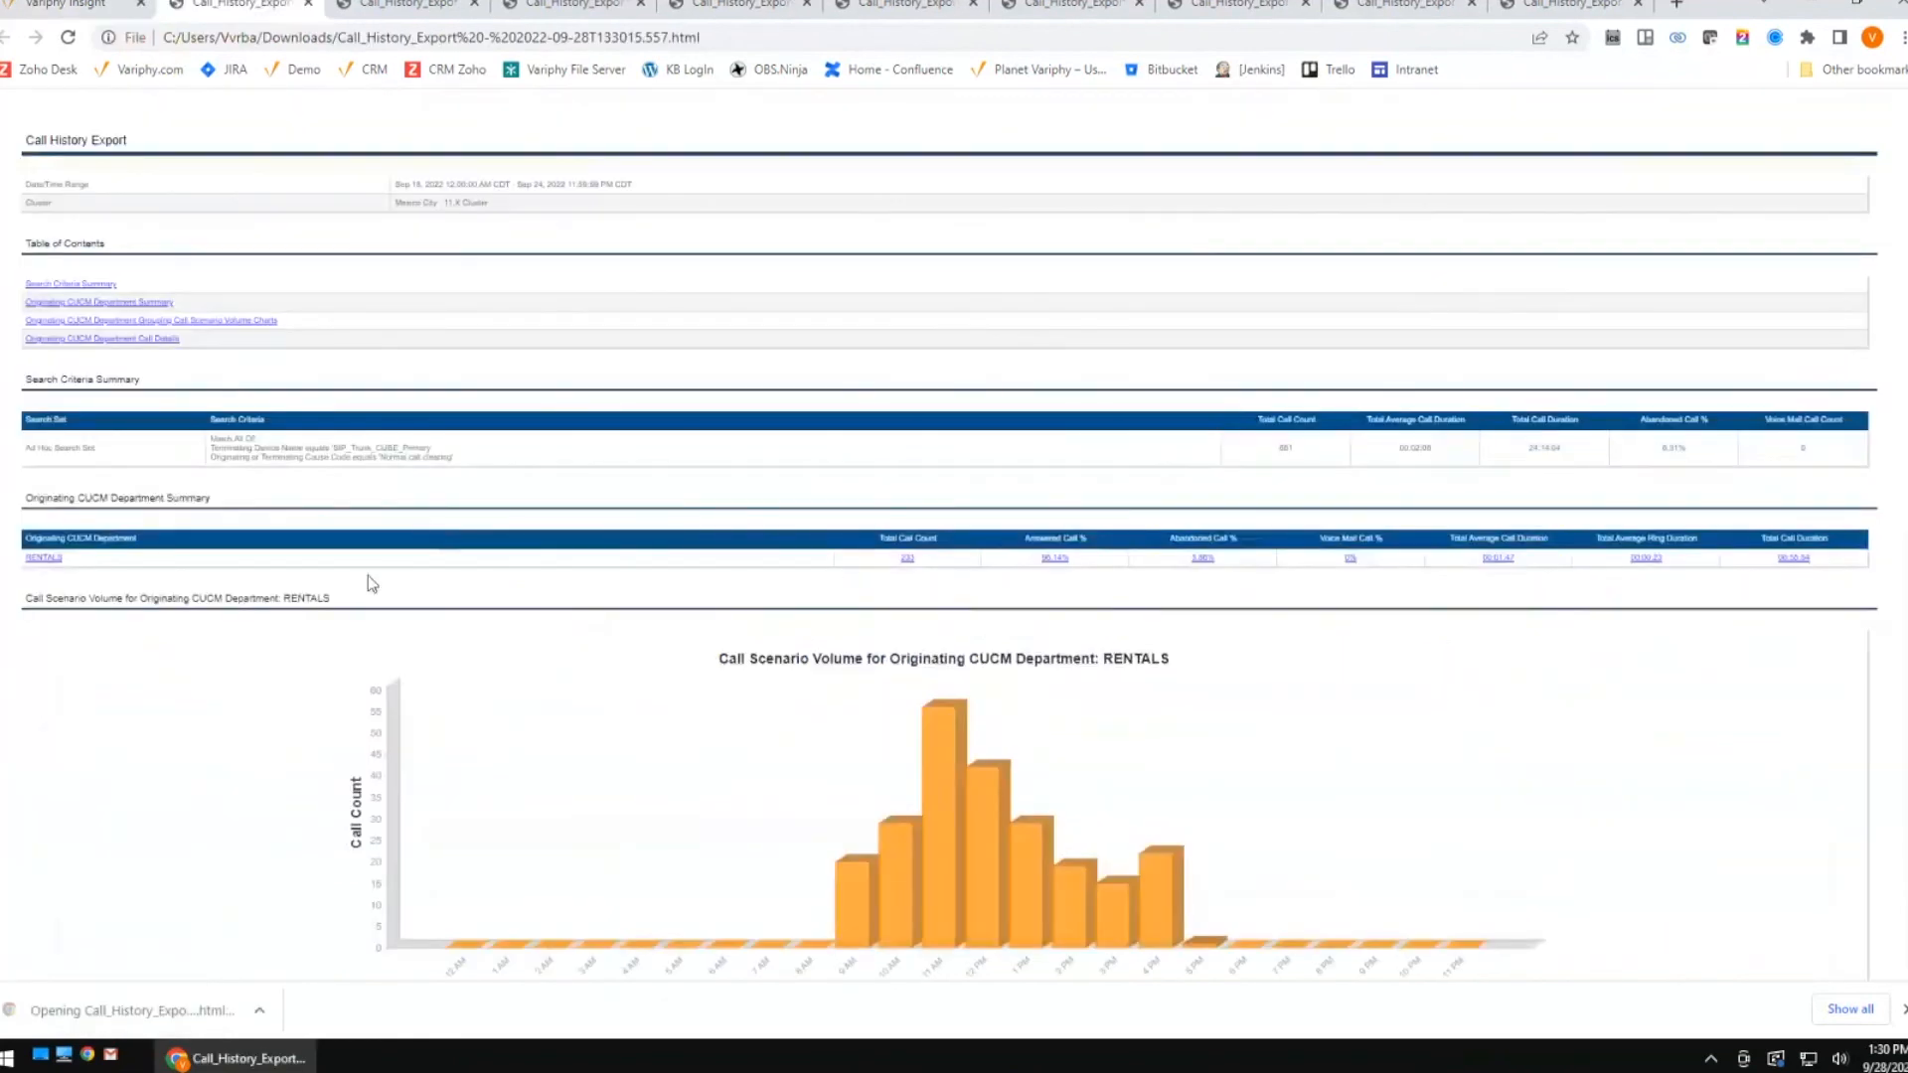
key(ctrl+plus)
key(ctrl+plus)
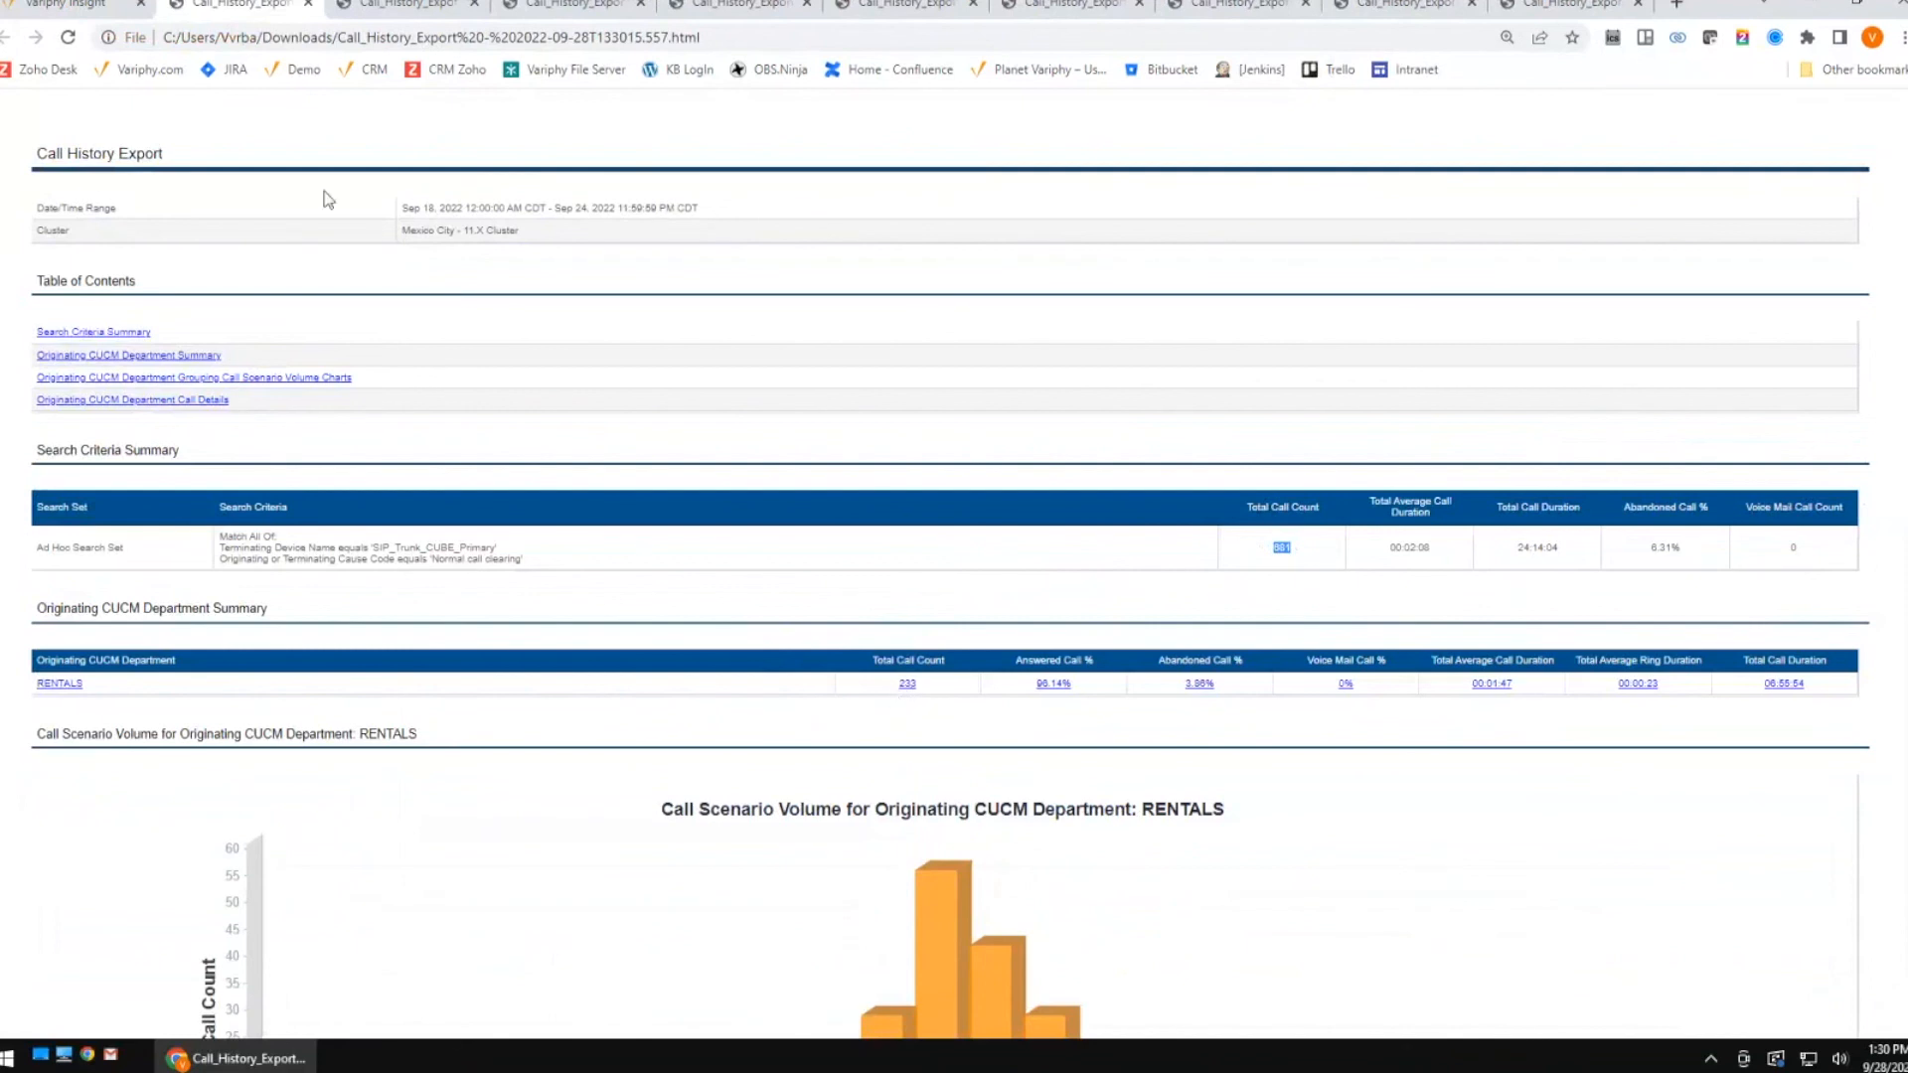
Reopen the export's grouping settings from the call history results and remove the Originating CUCM Department criterion from the Exclusions set.
click(99, 12)
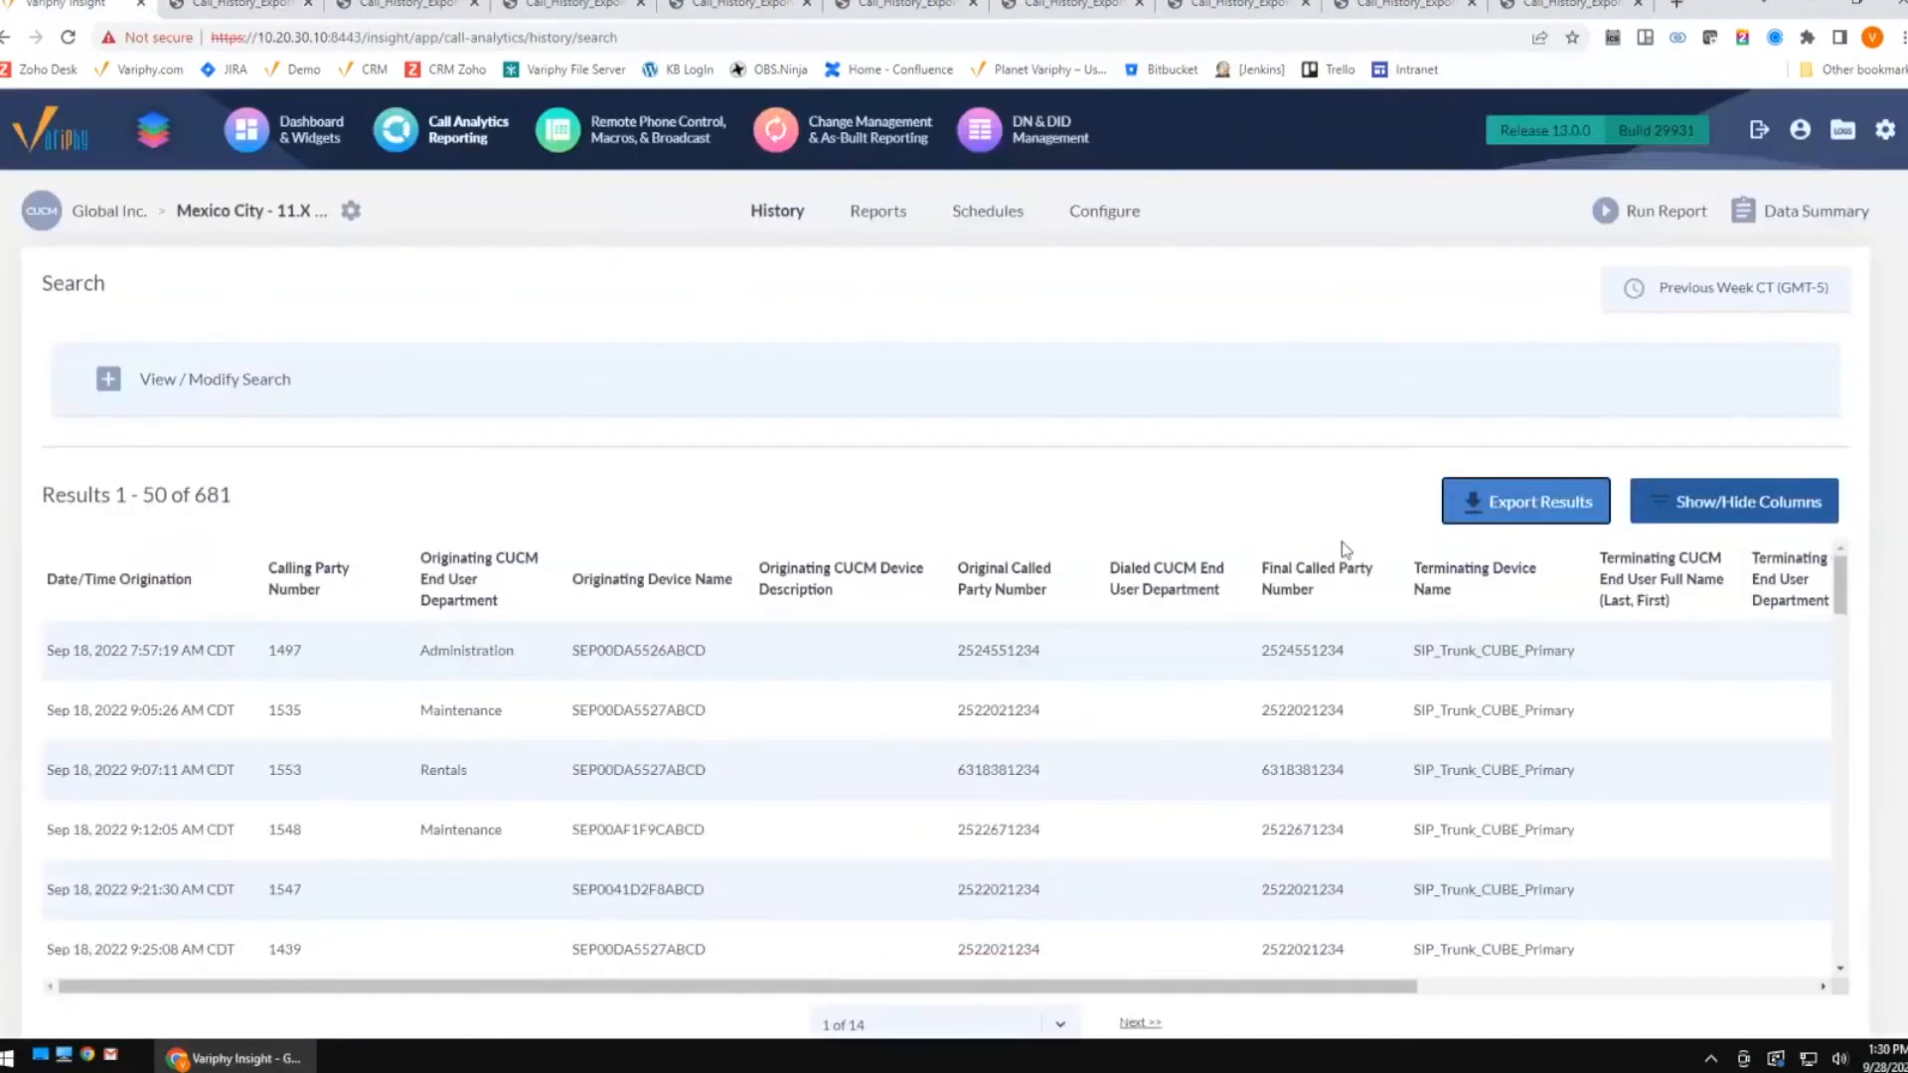
click(1526, 500)
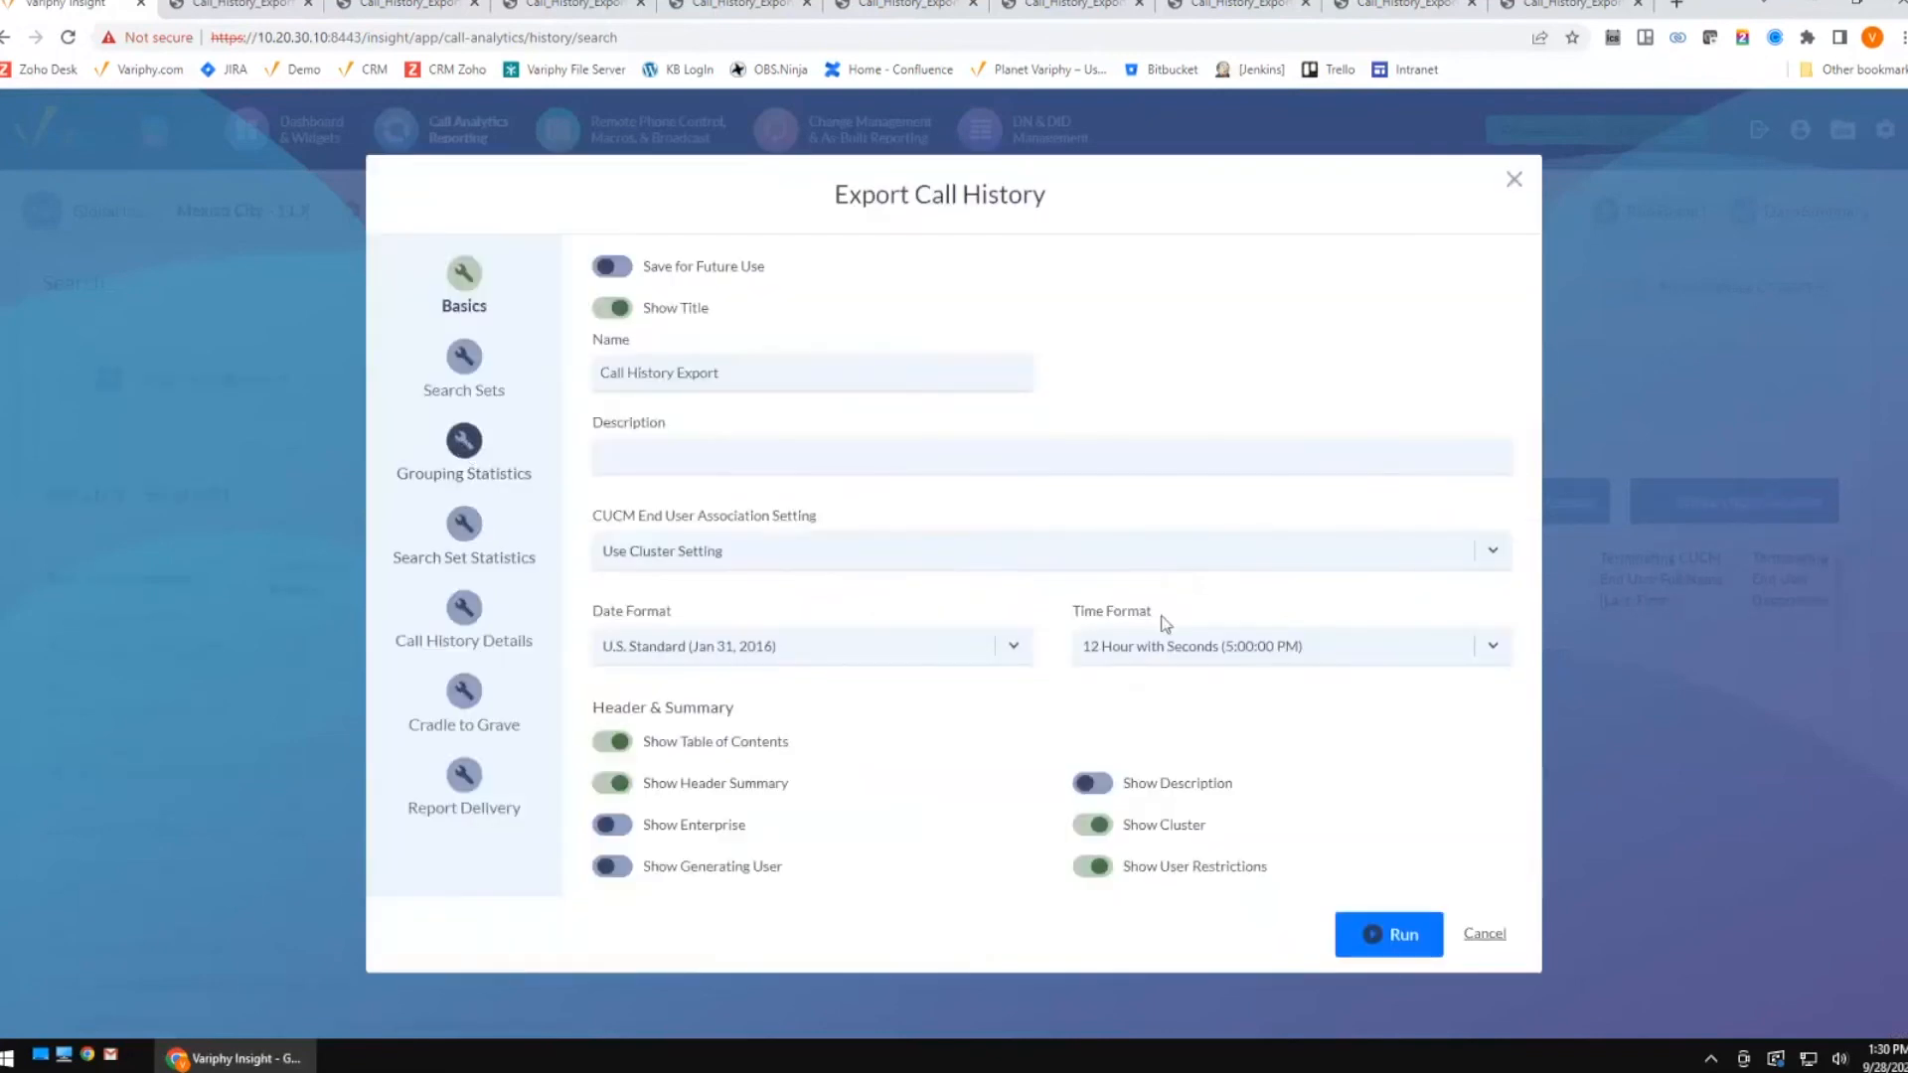
scroll(1068, 656, down, 15)
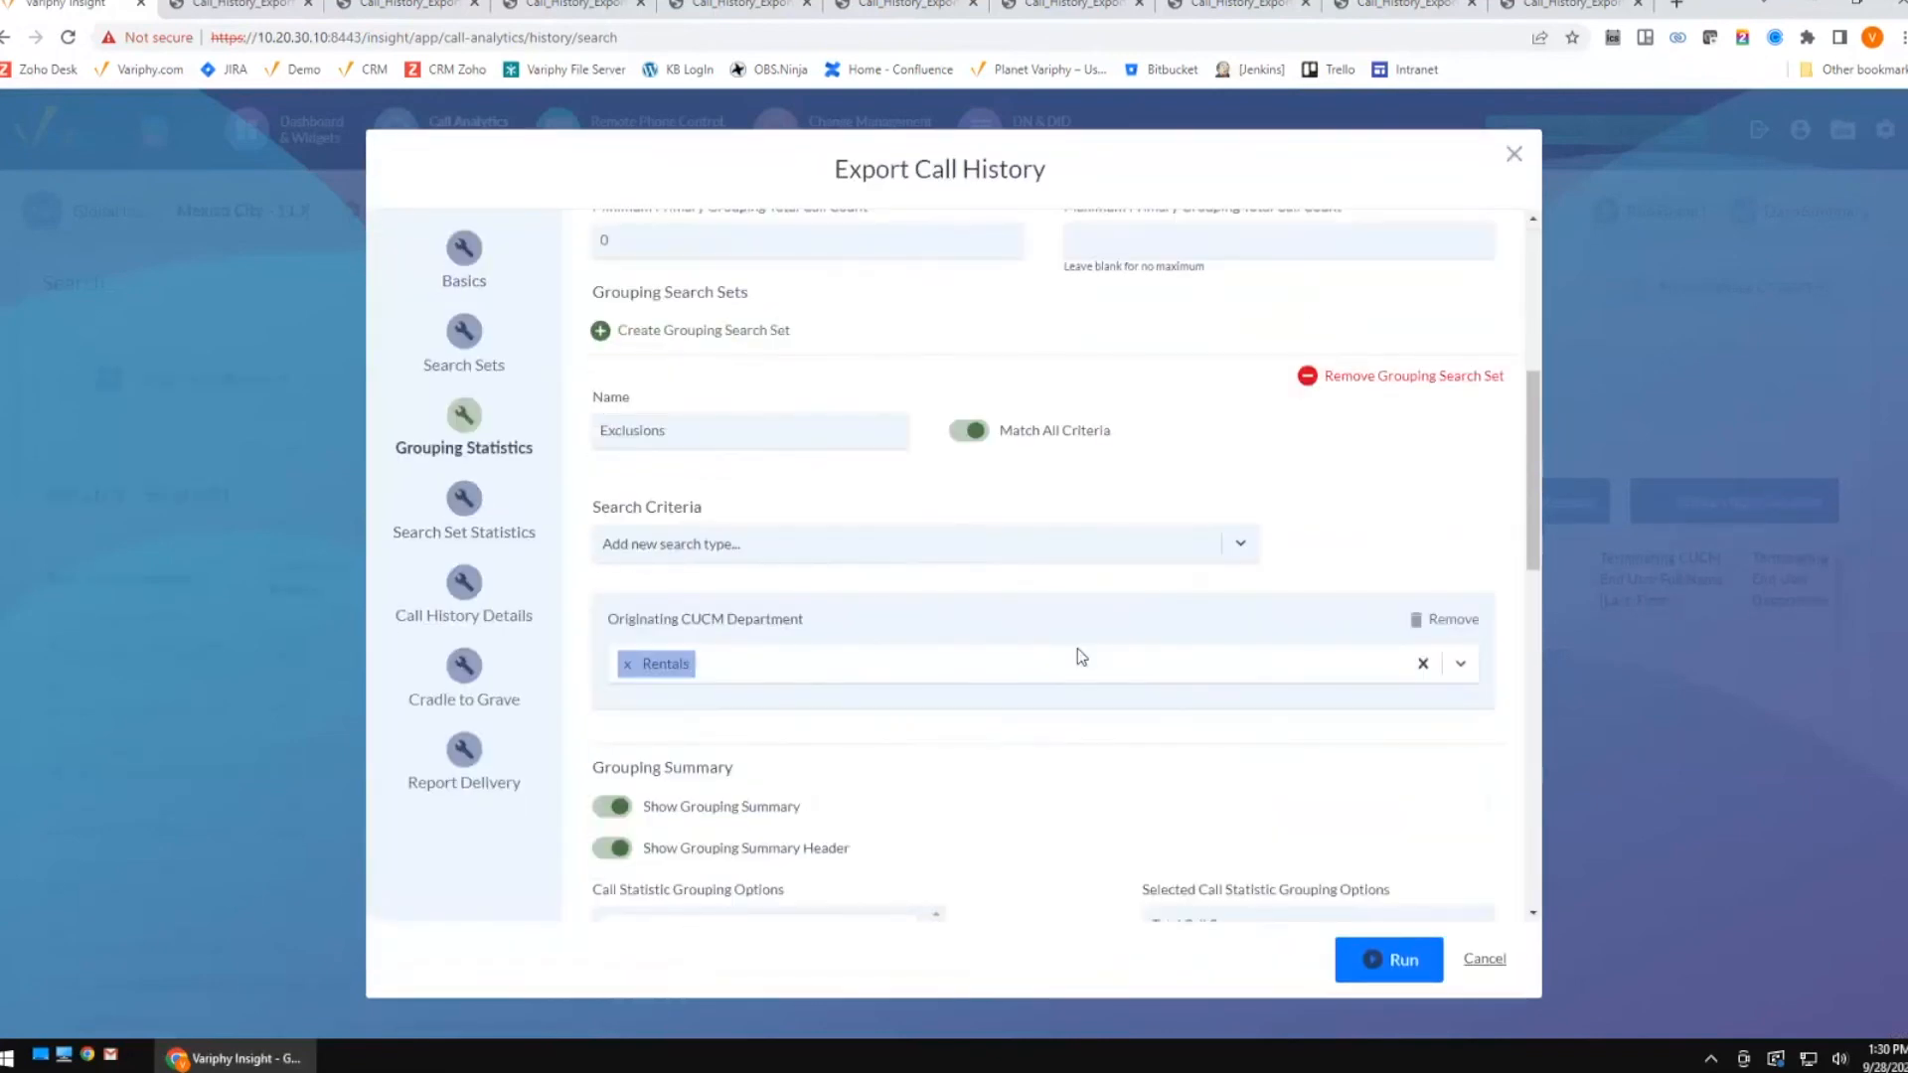
click(1443, 619)
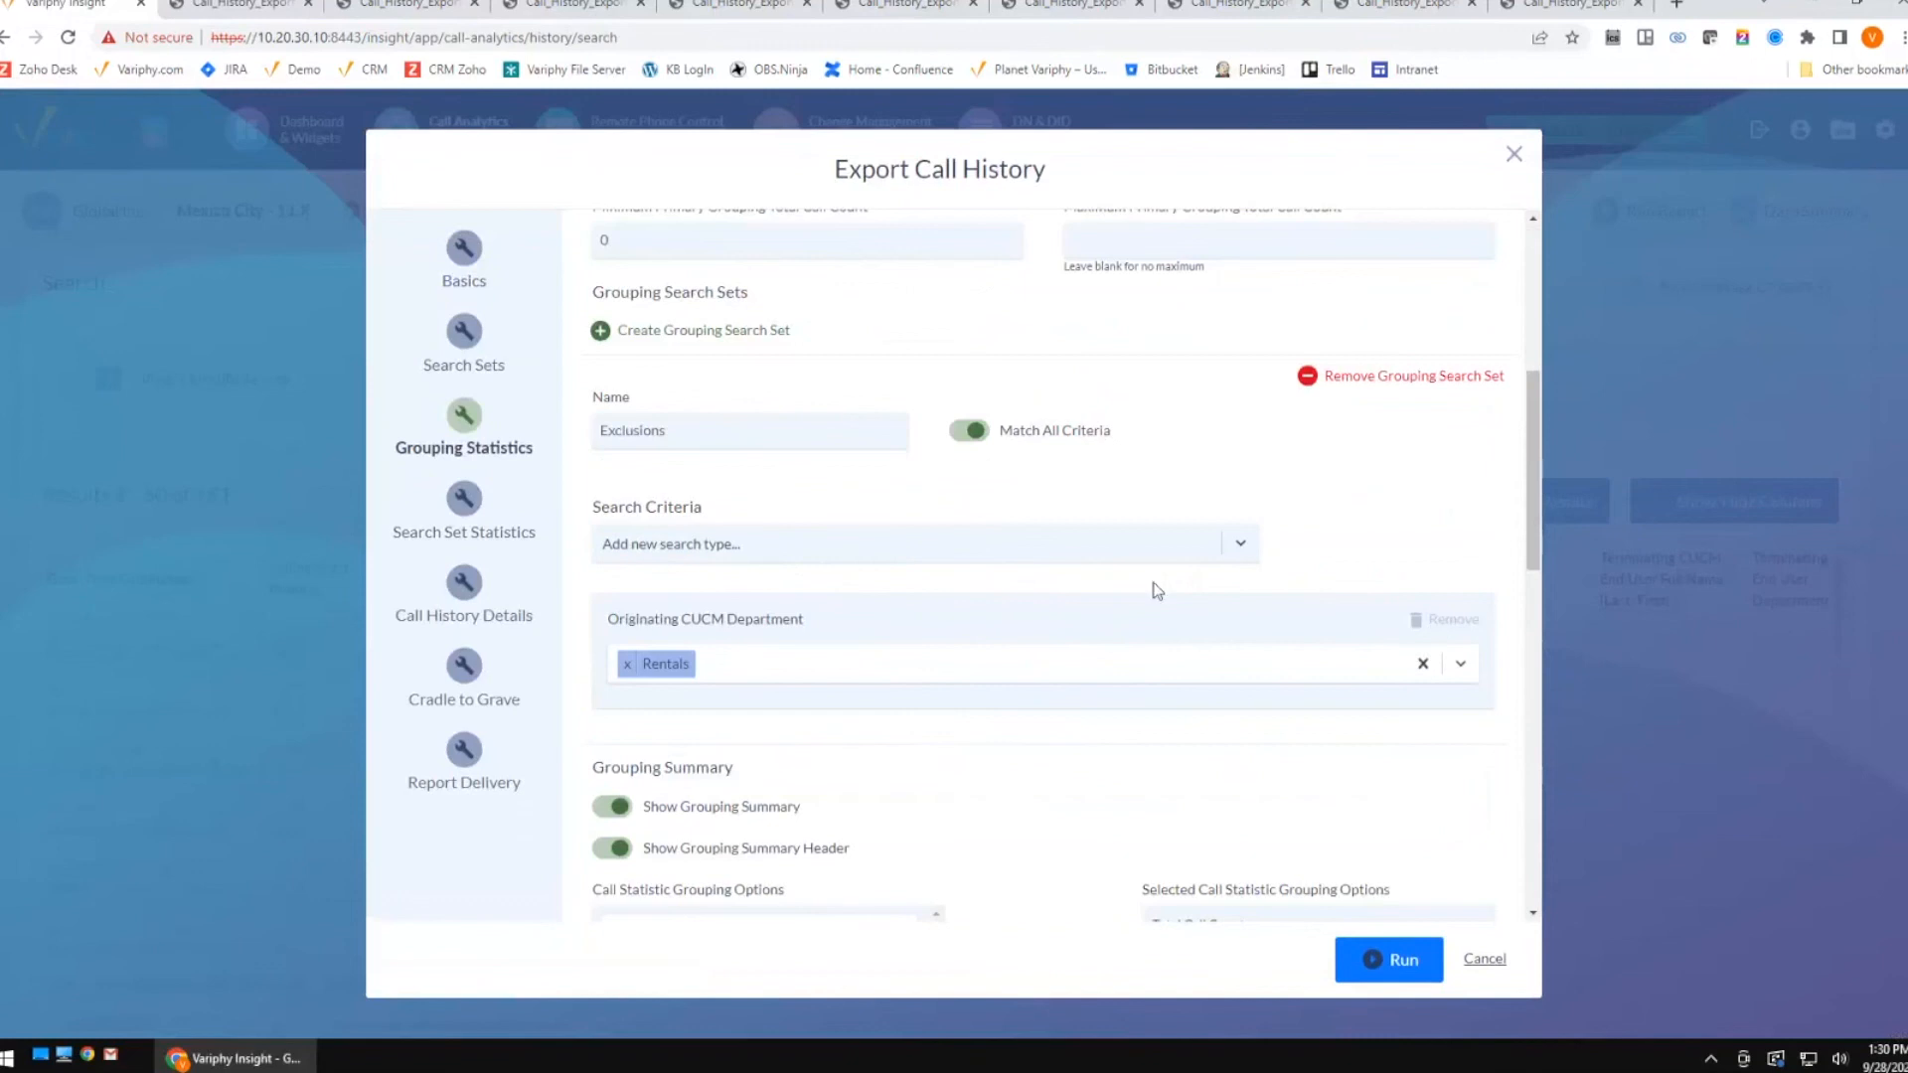
Add an Originating or Terminating Cause Code criterion to the Exclusions grouping search set.
click(901, 555)
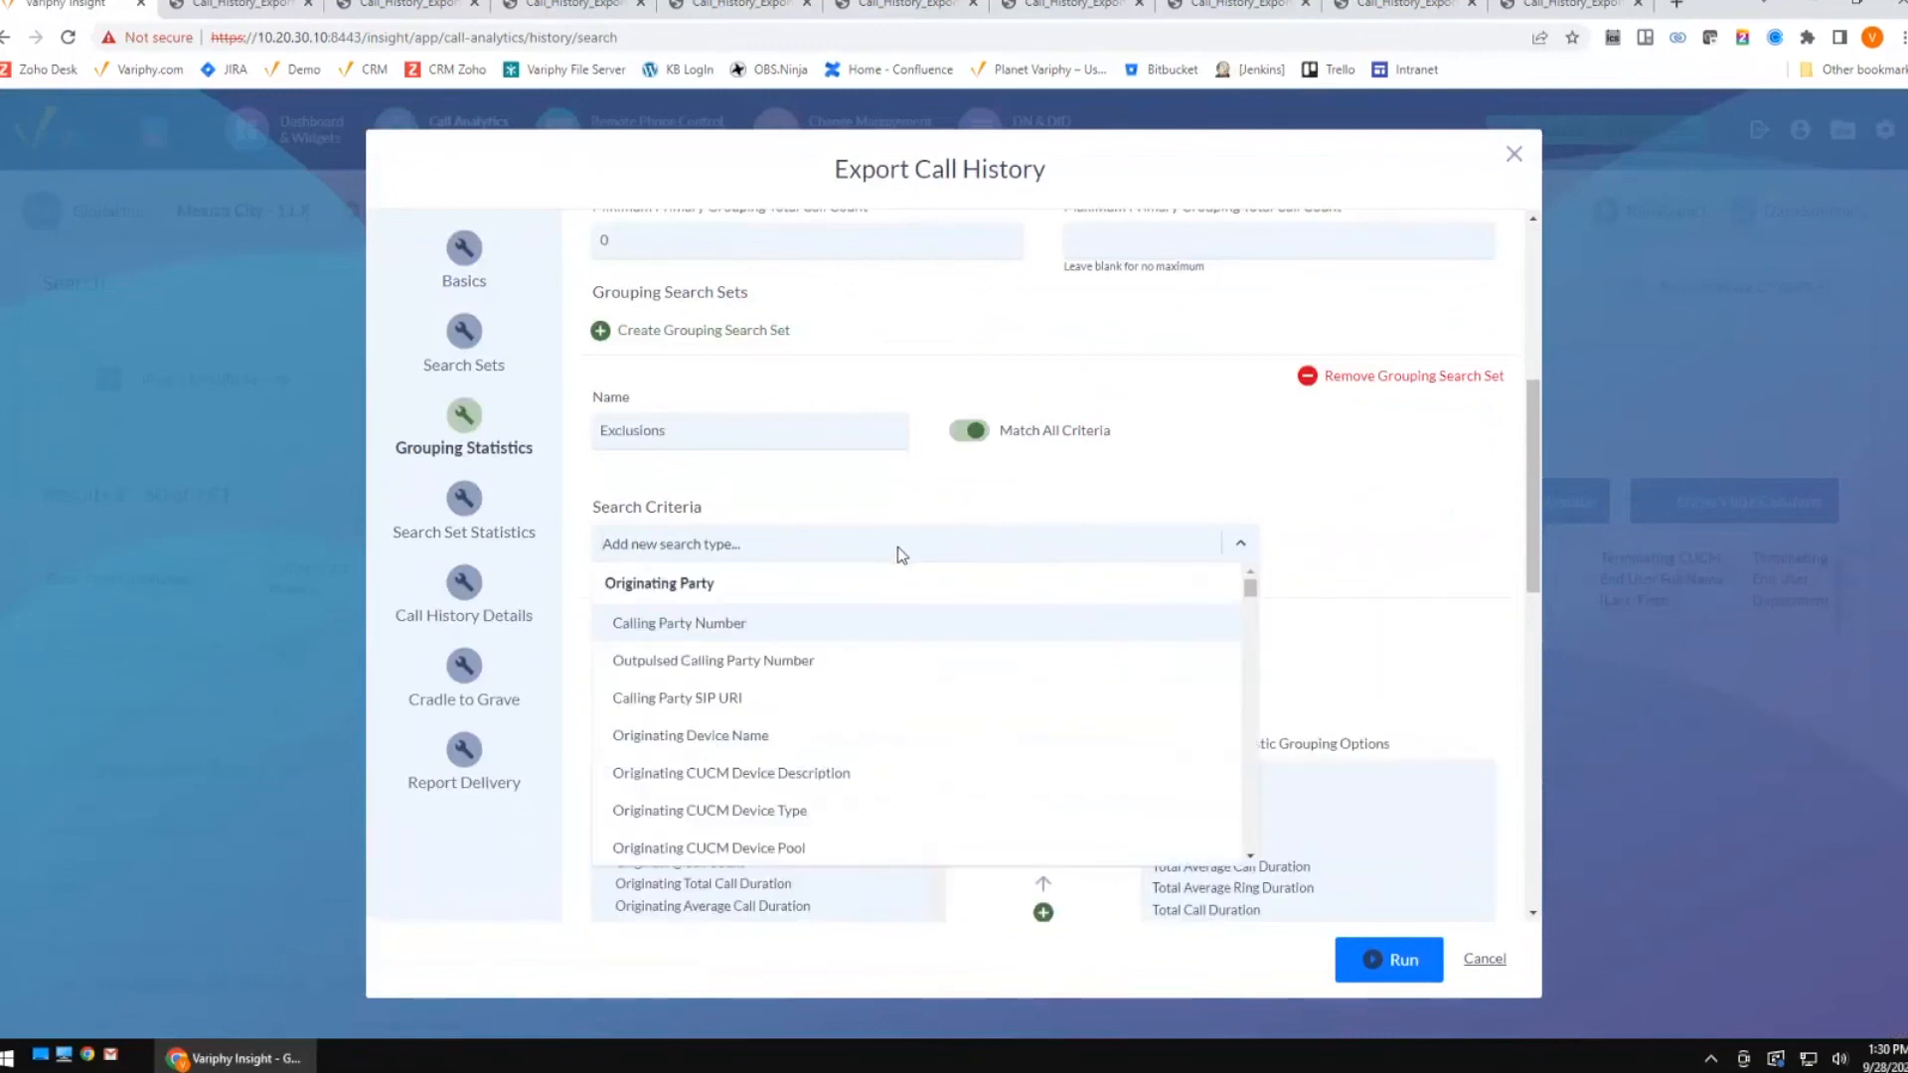
text(cause)
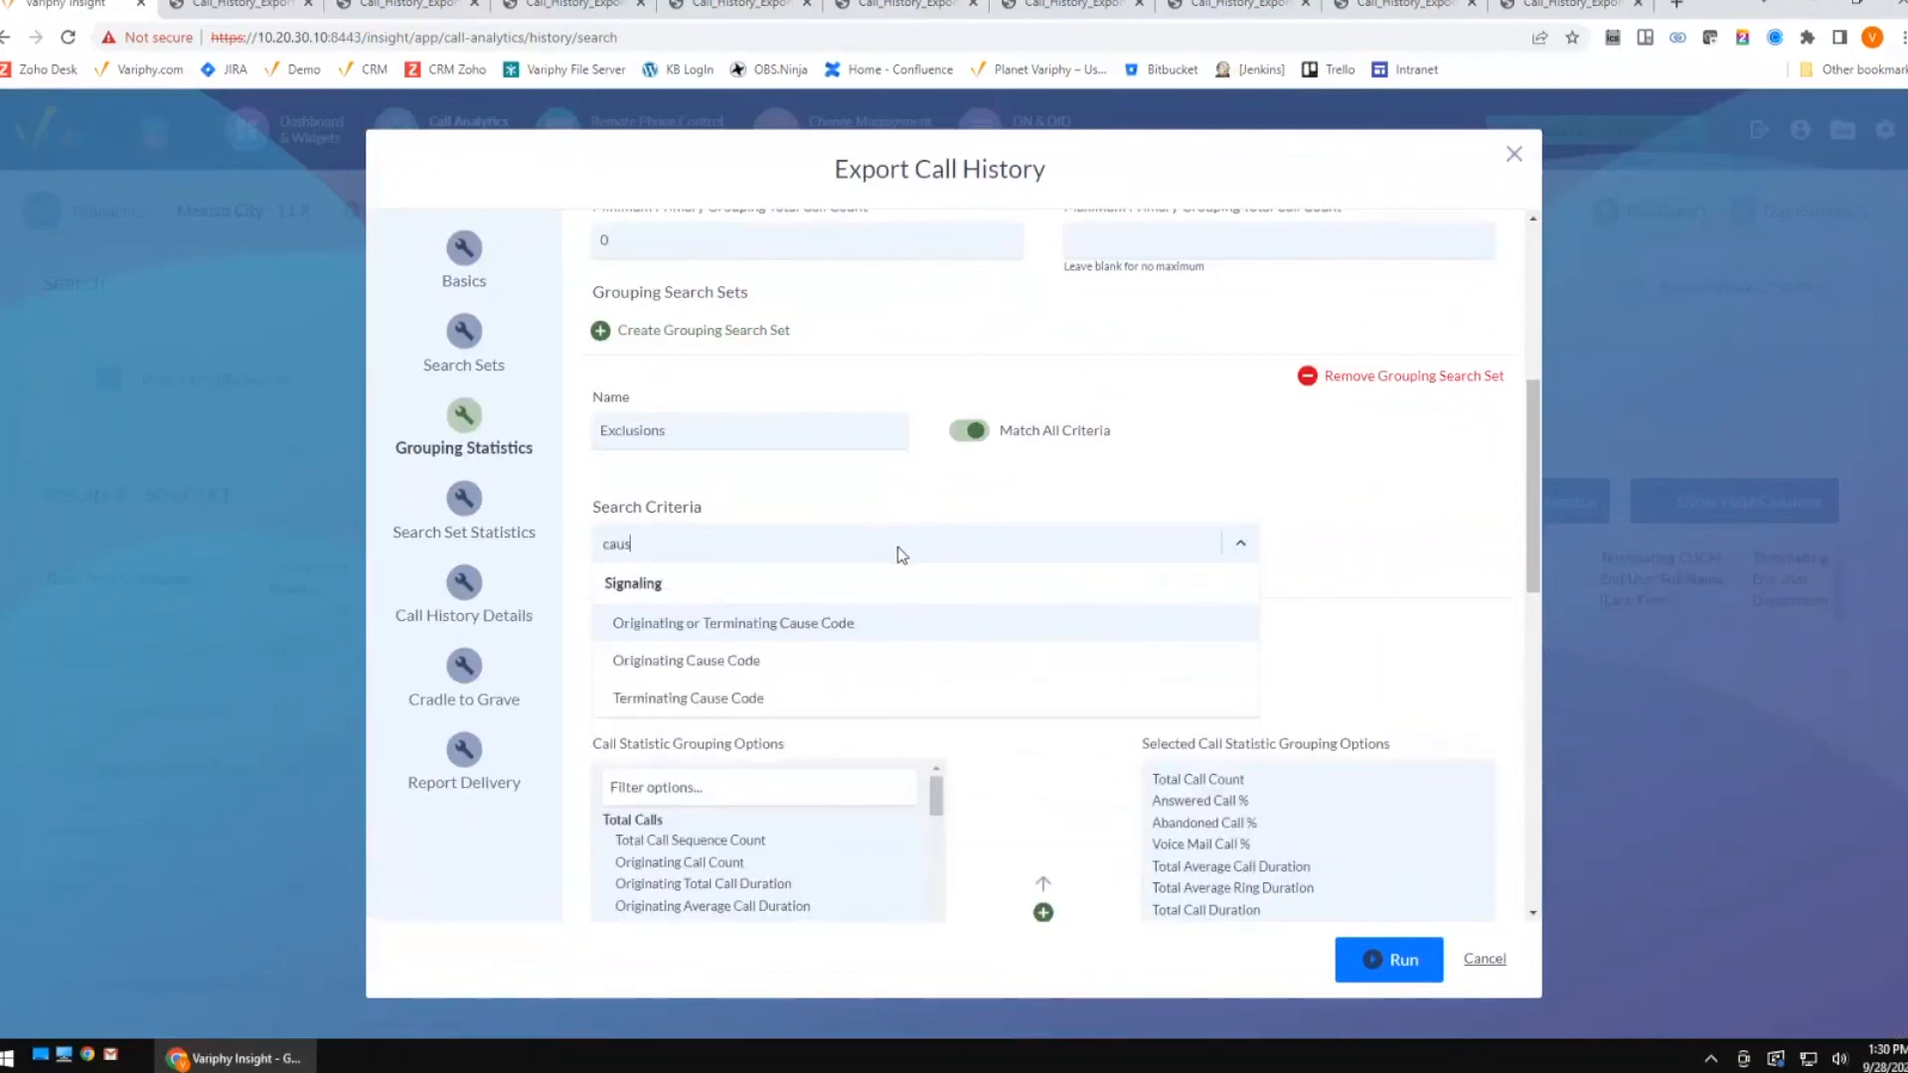
click(898, 612)
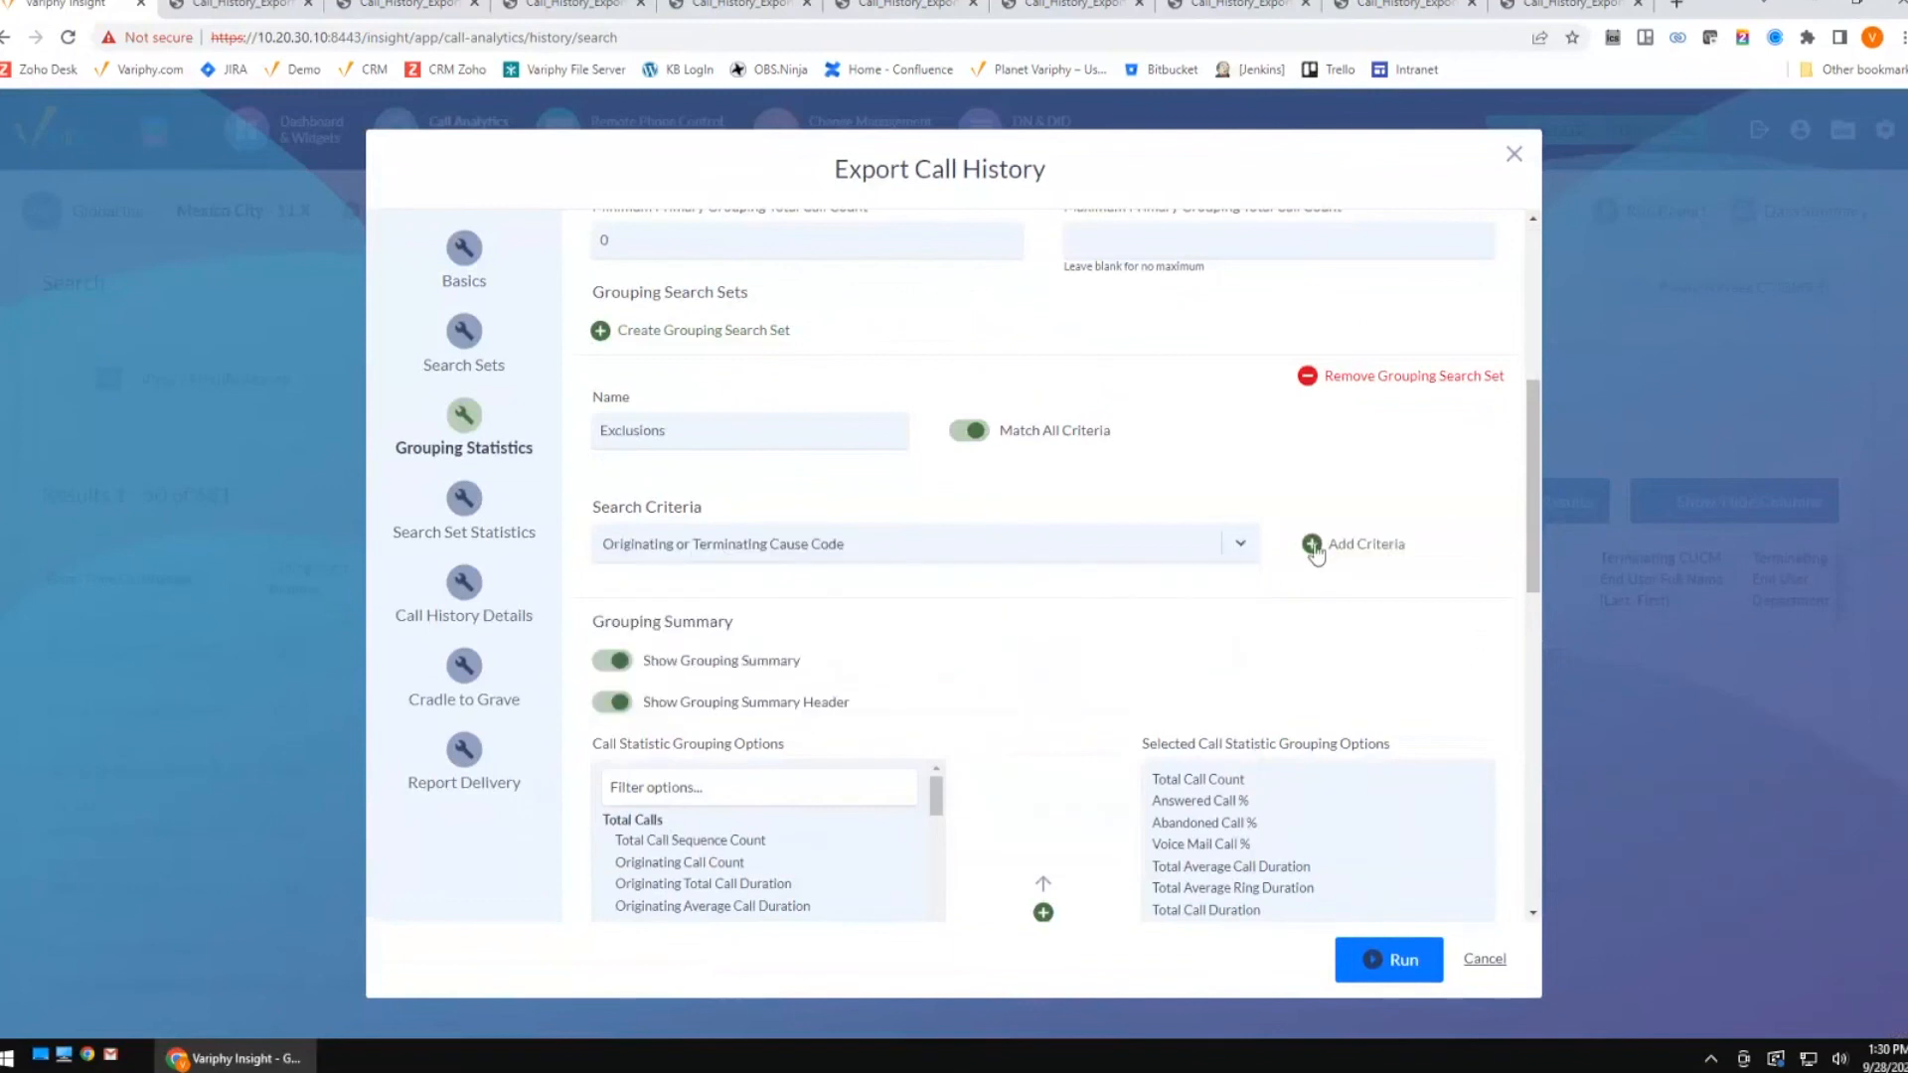
click(1351, 544)
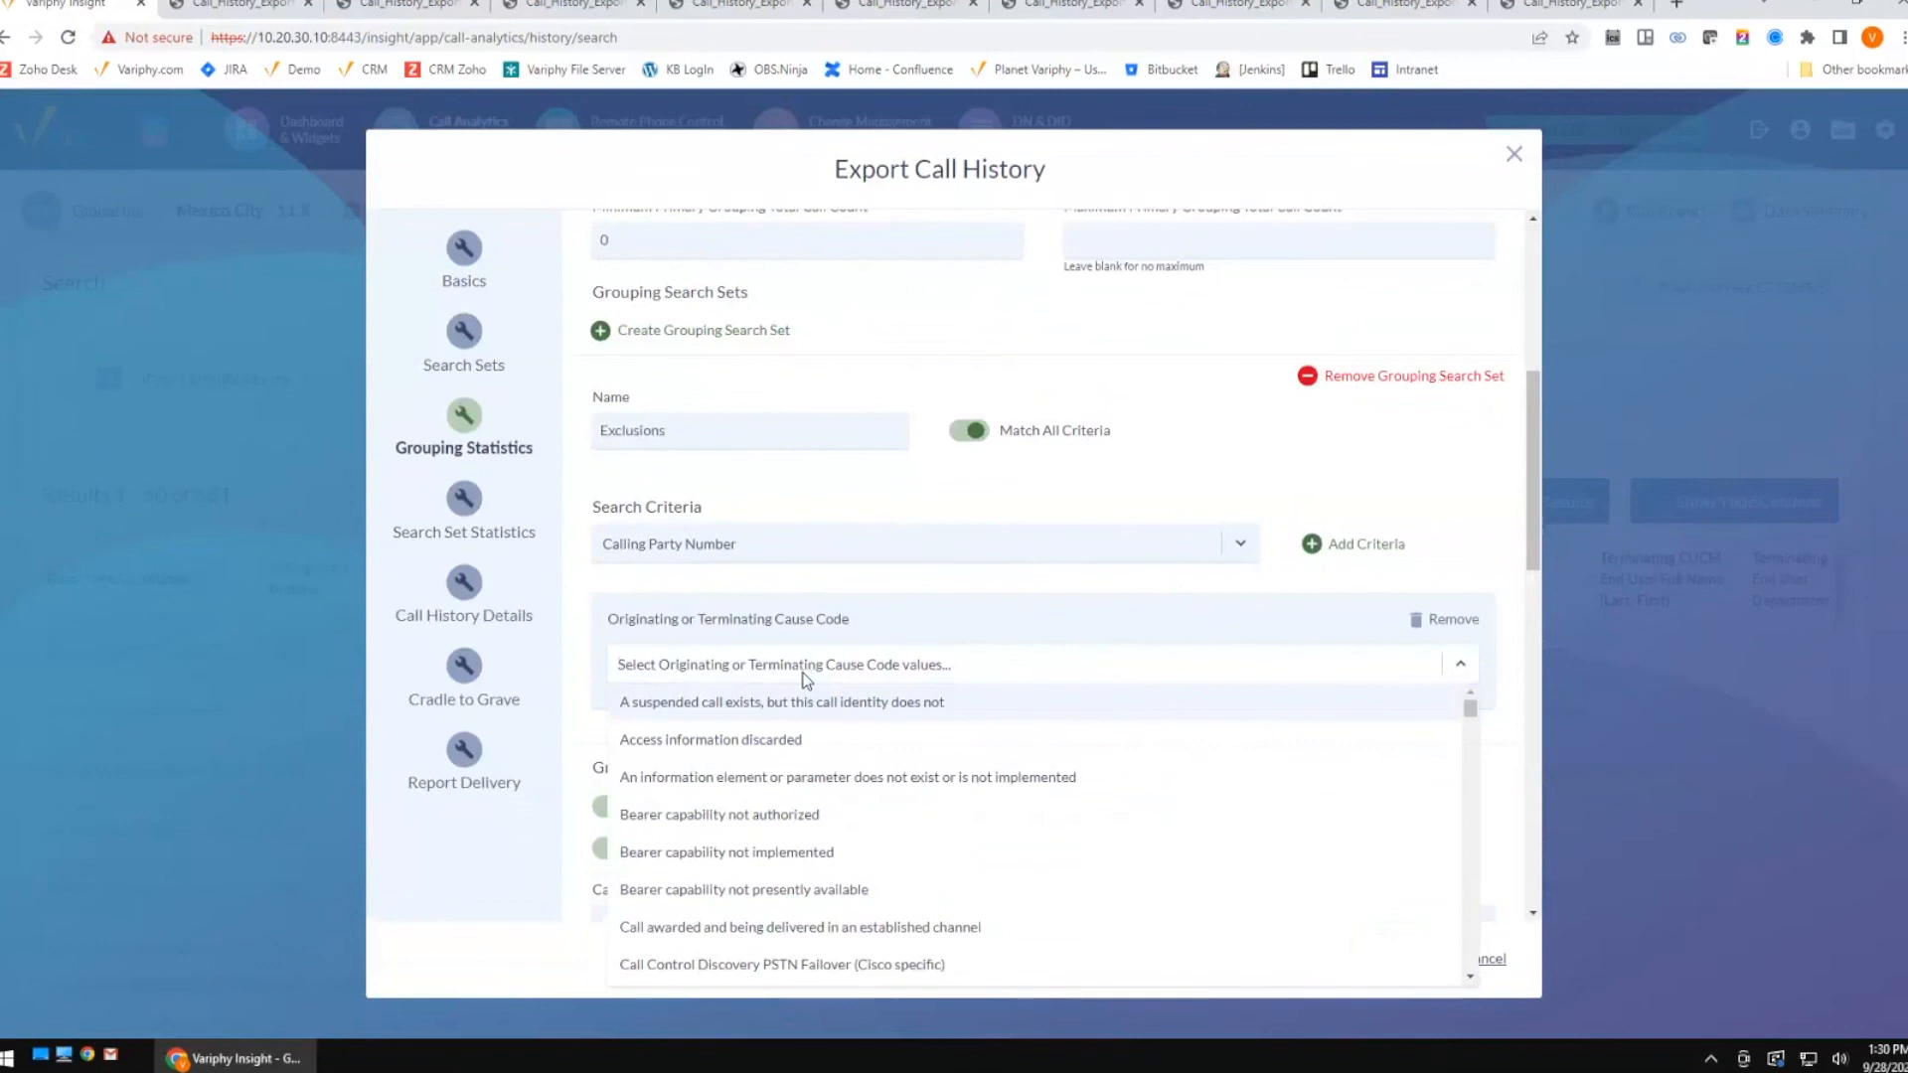
Set the cause code criterion to "is not Normal call clearing" and review the export's primary grouping settings.
text(norm)
click(805, 708)
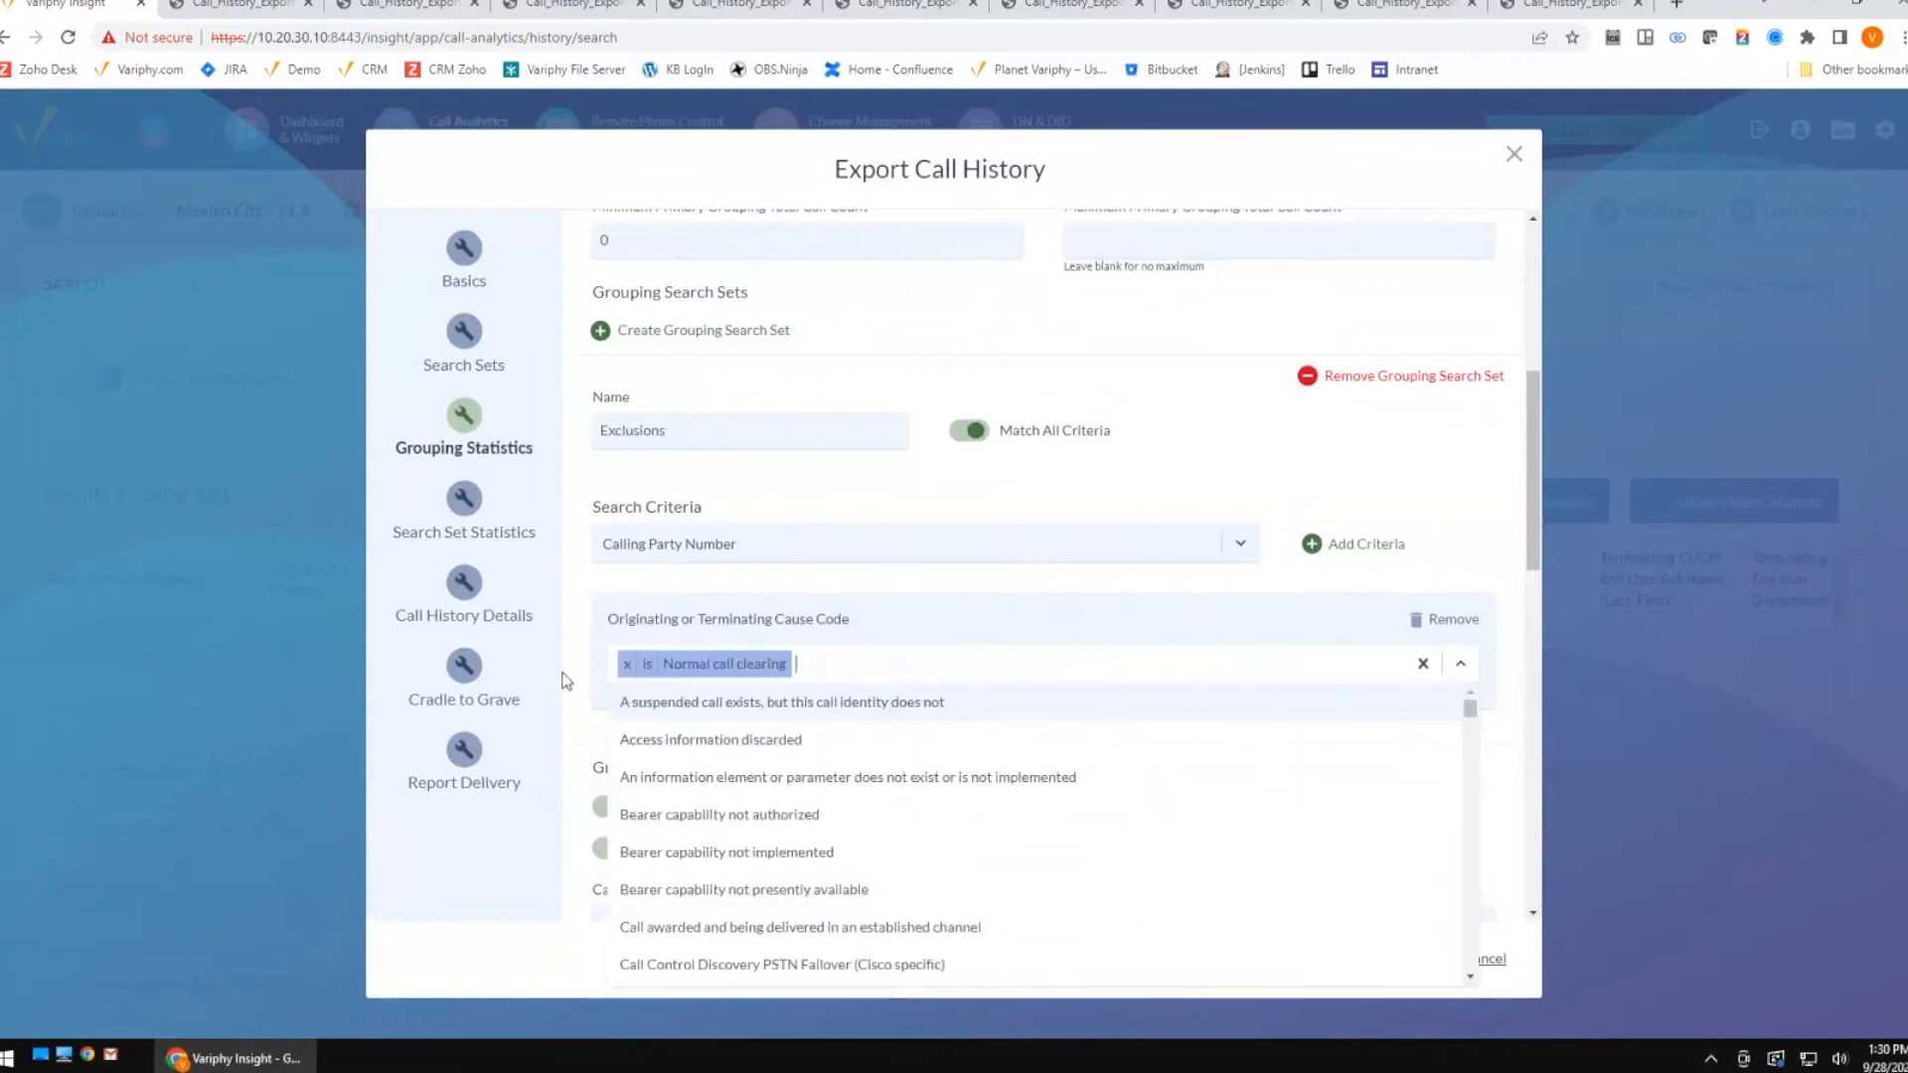
click(608, 621)
click(646, 664)
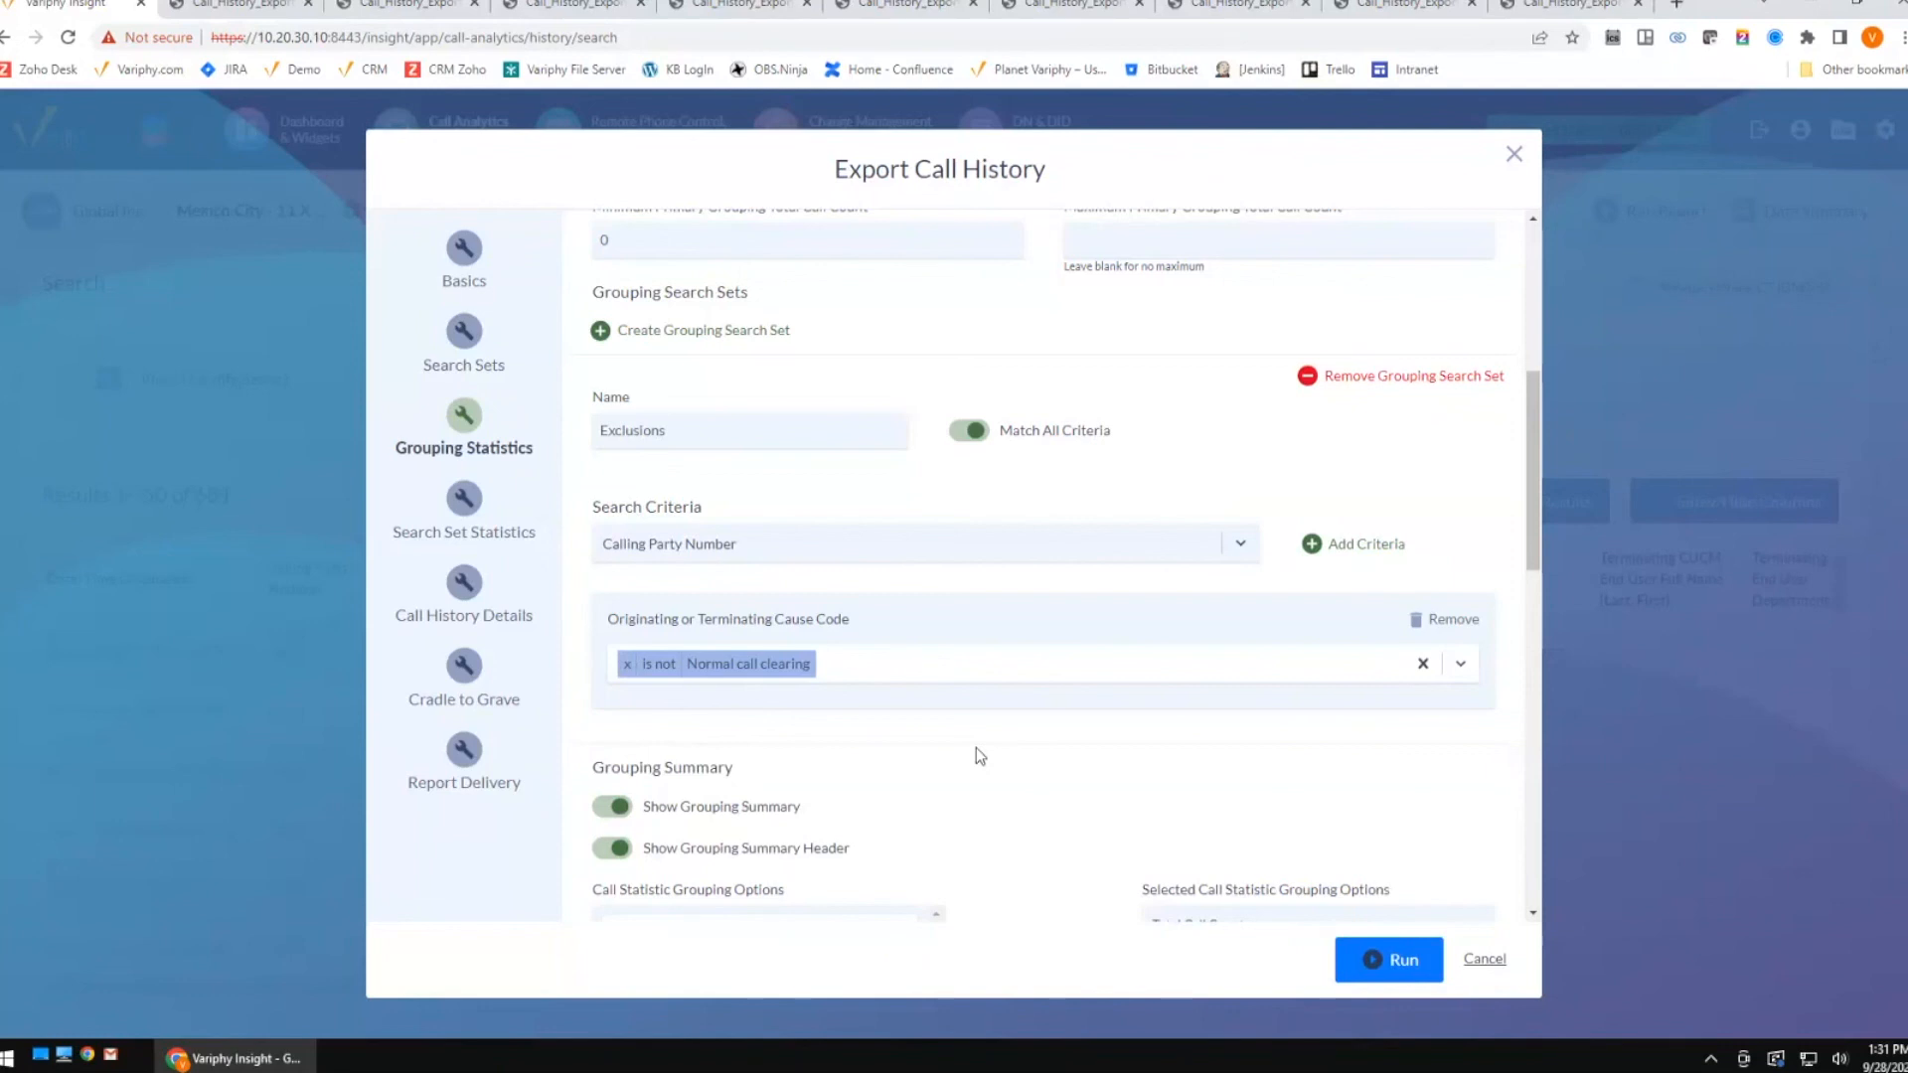
scroll(976, 747, up, 5)
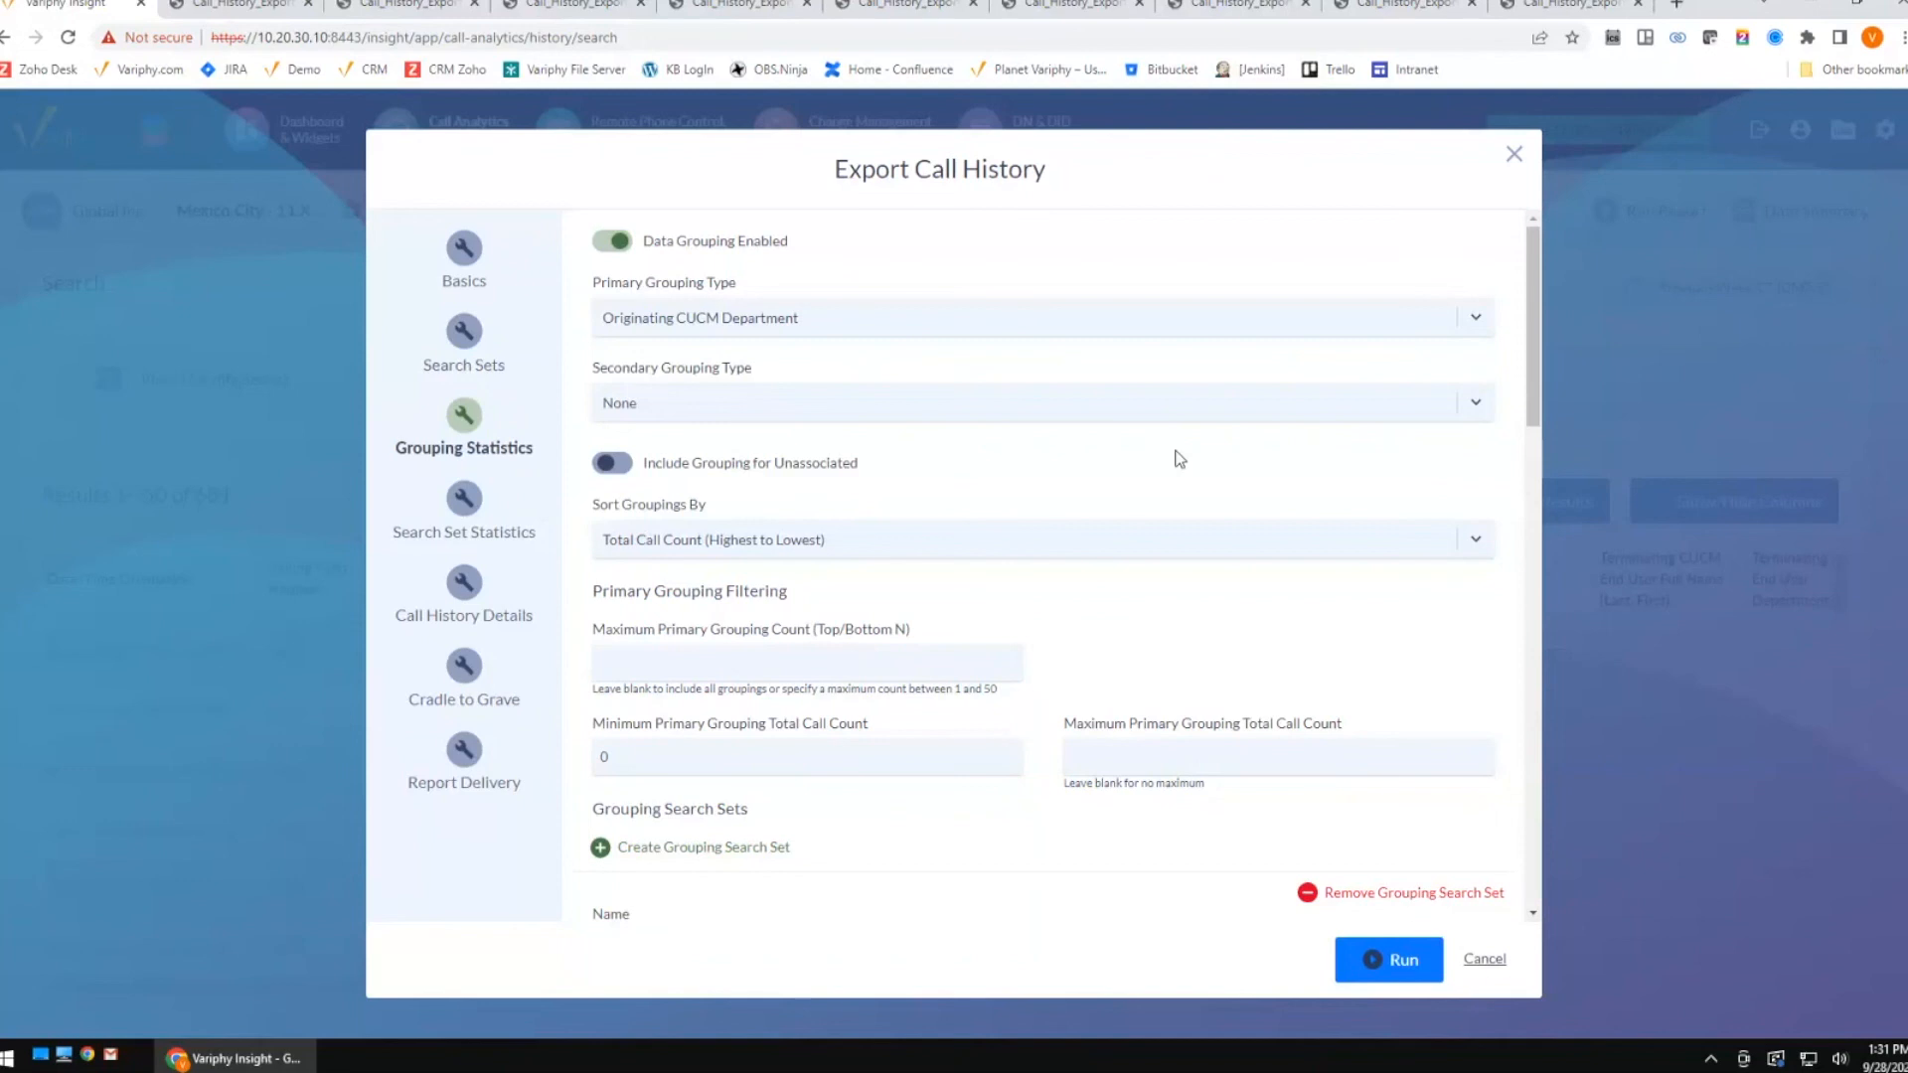
Cancel the call history export, check the first call's originating device name and expand the search criteria to review the terminating device name.
click(1481, 959)
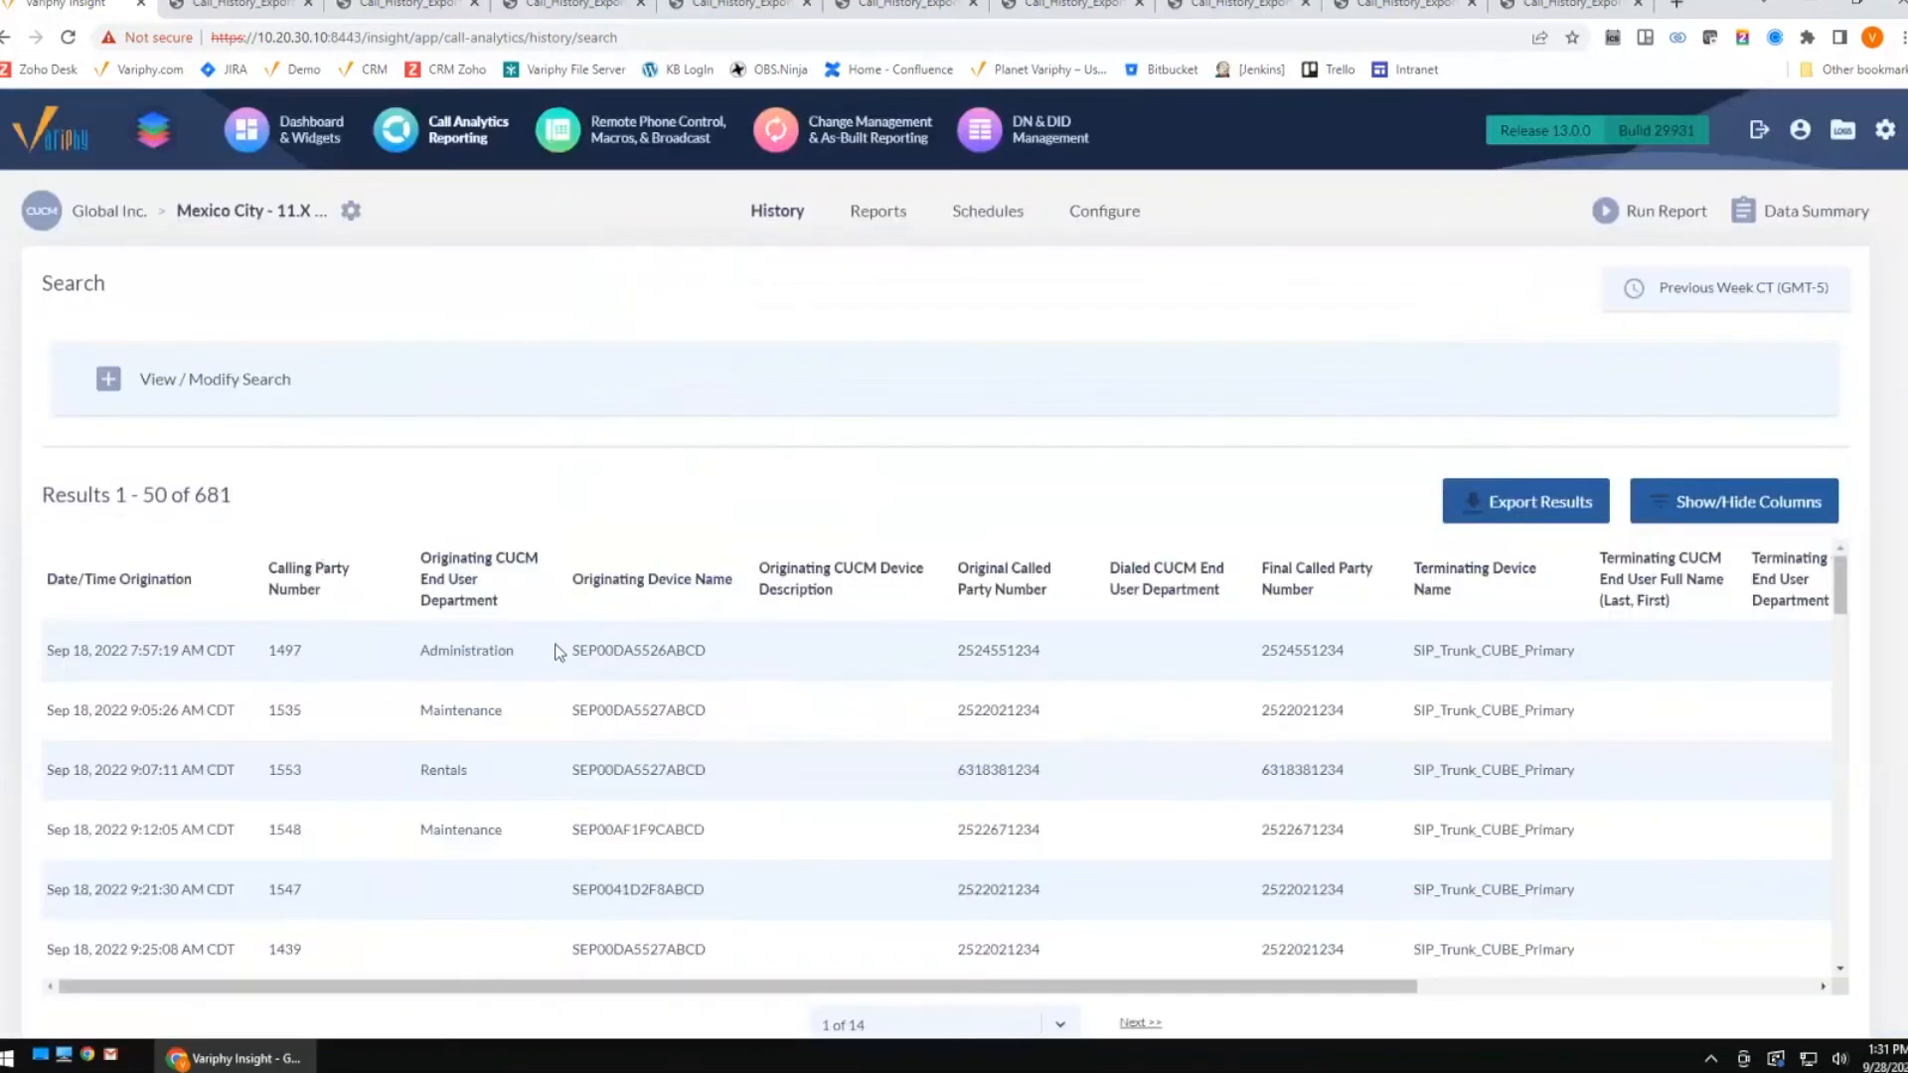
drag(569, 668, 708, 655)
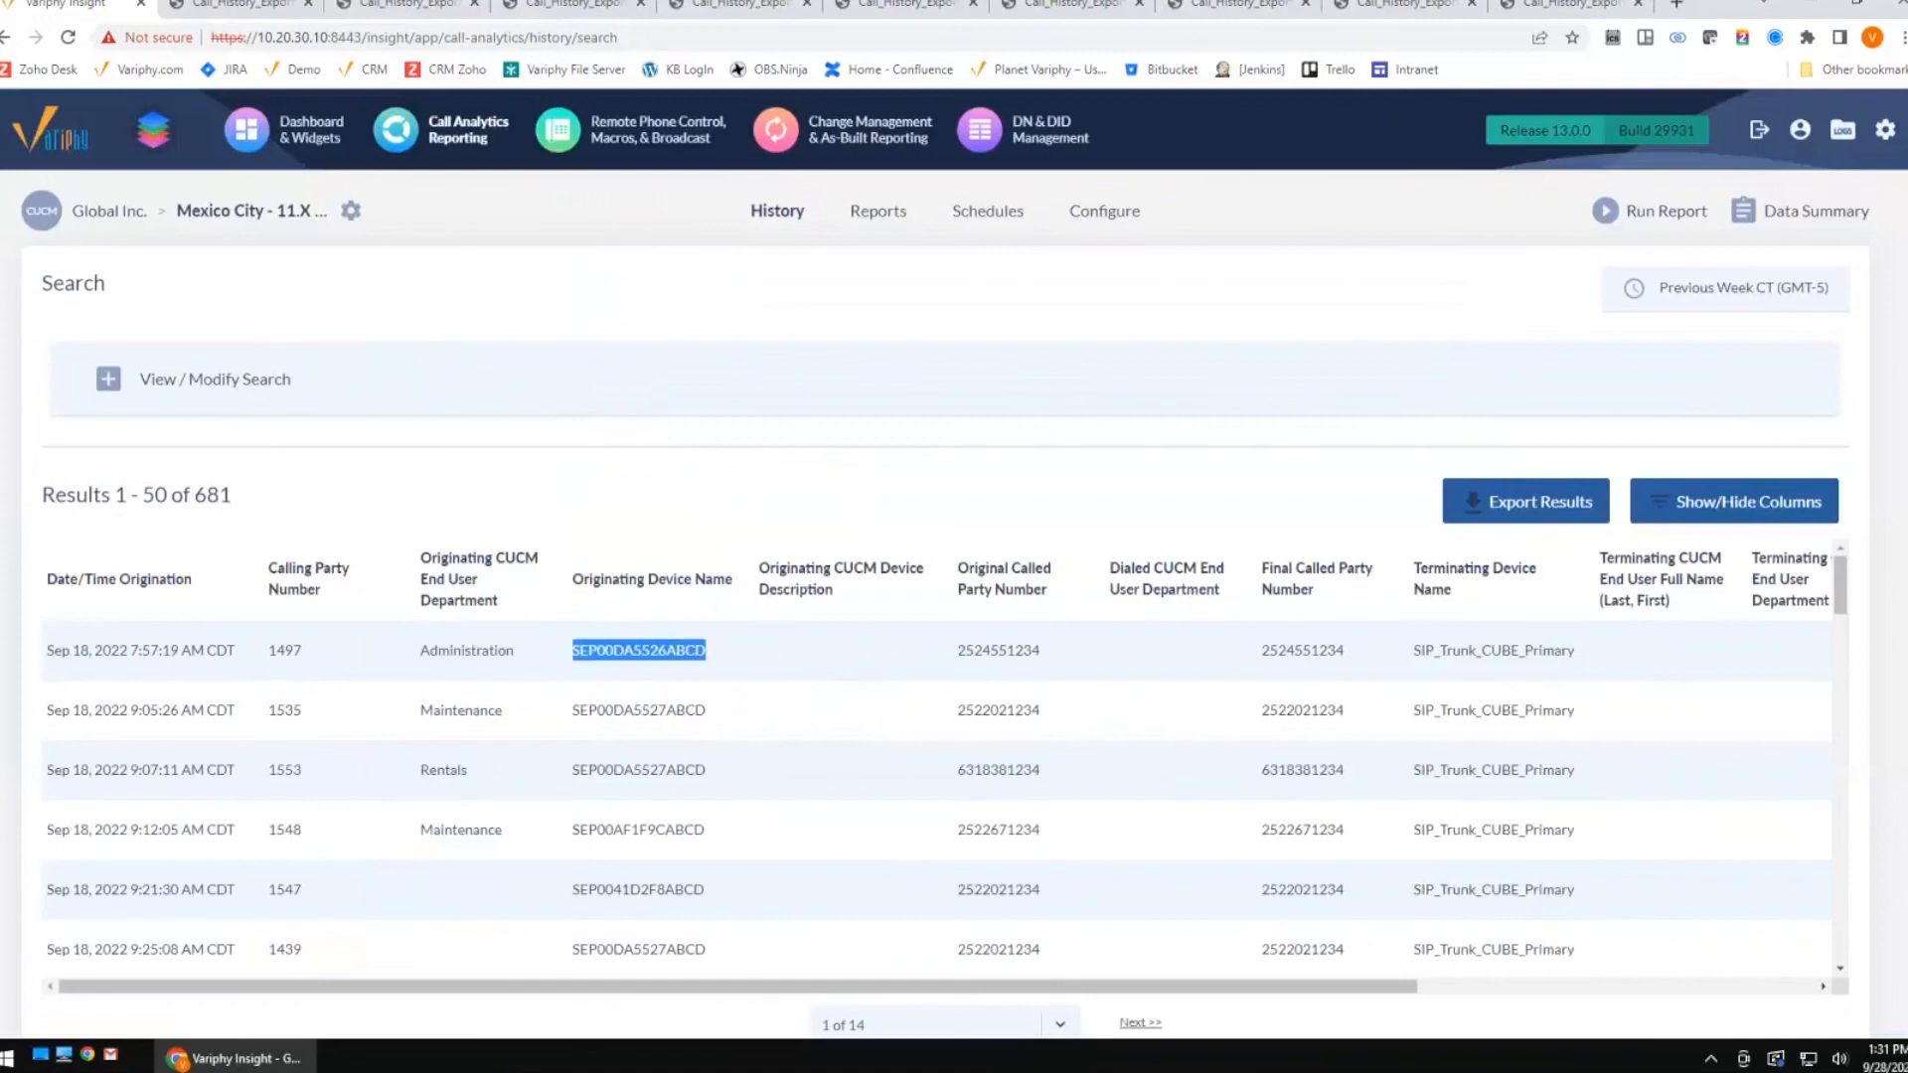
click(109, 379)
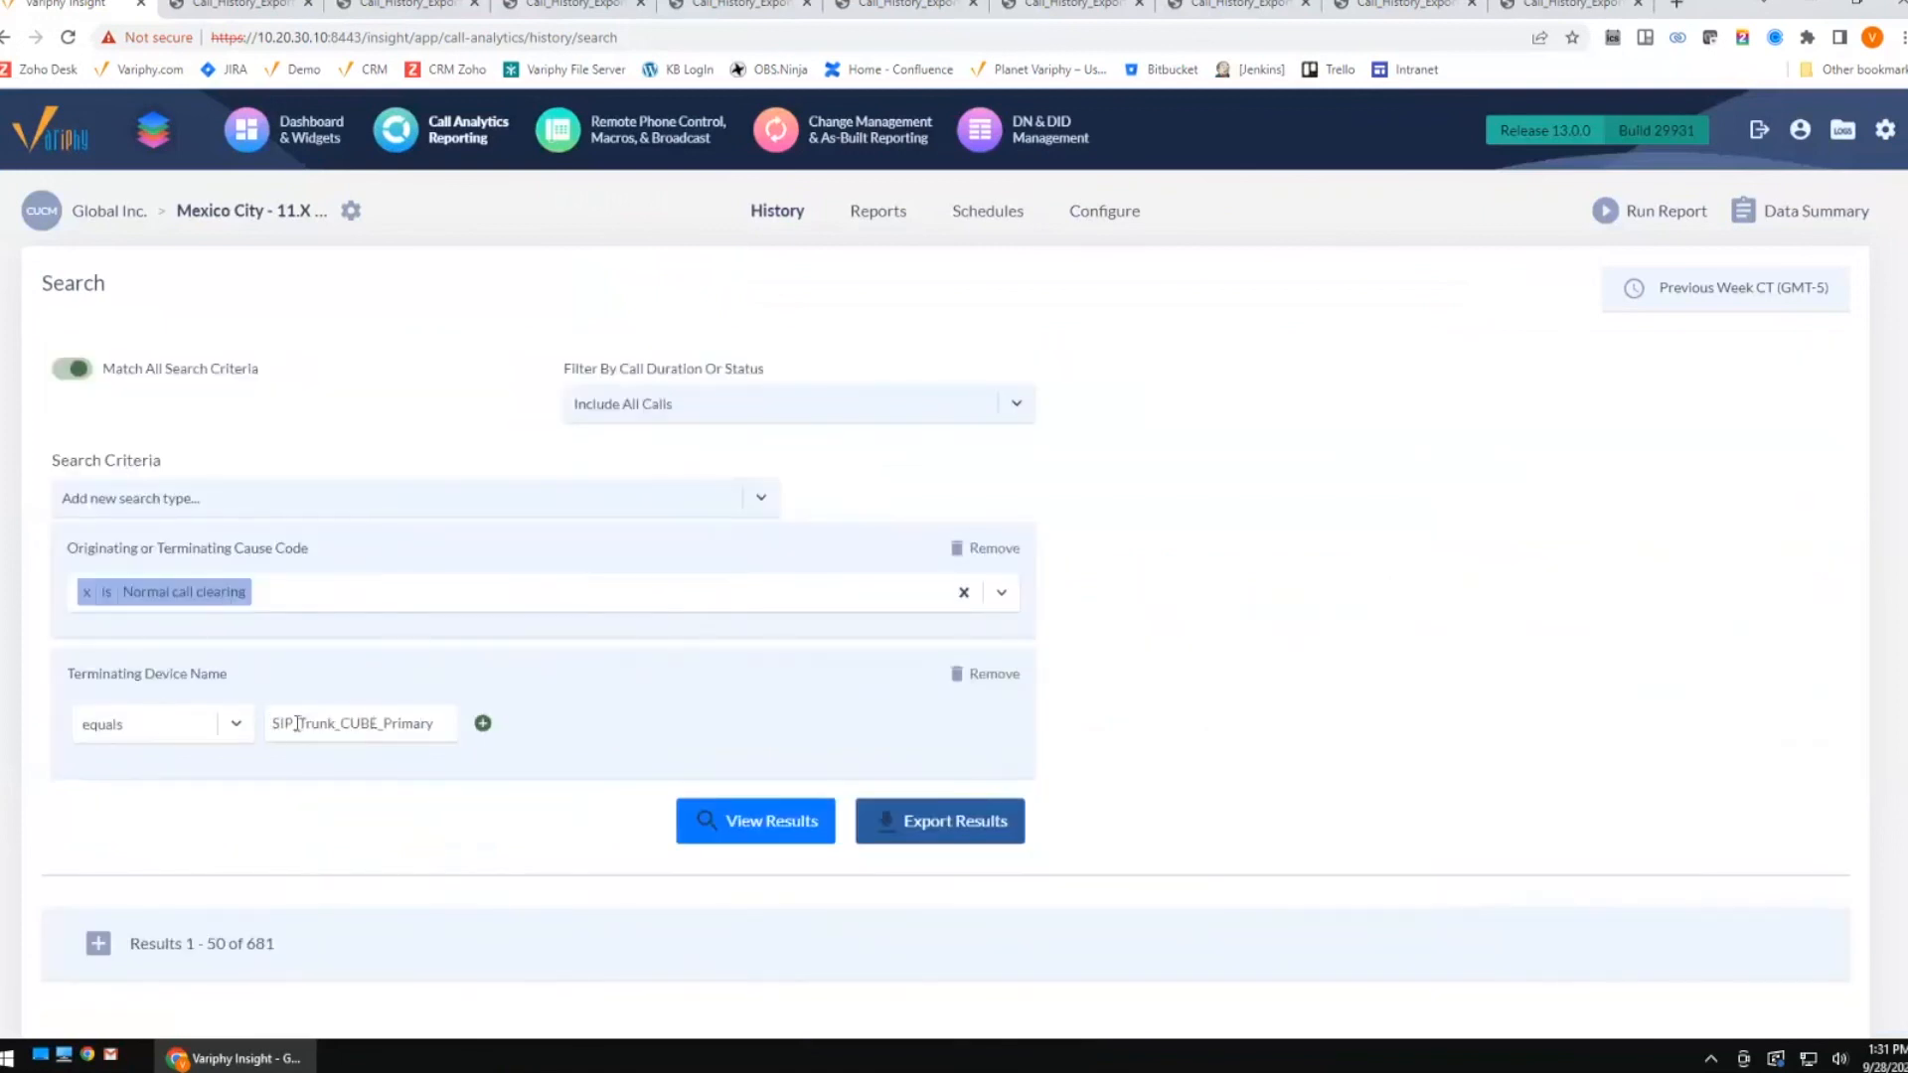
drag(274, 723, 437, 722)
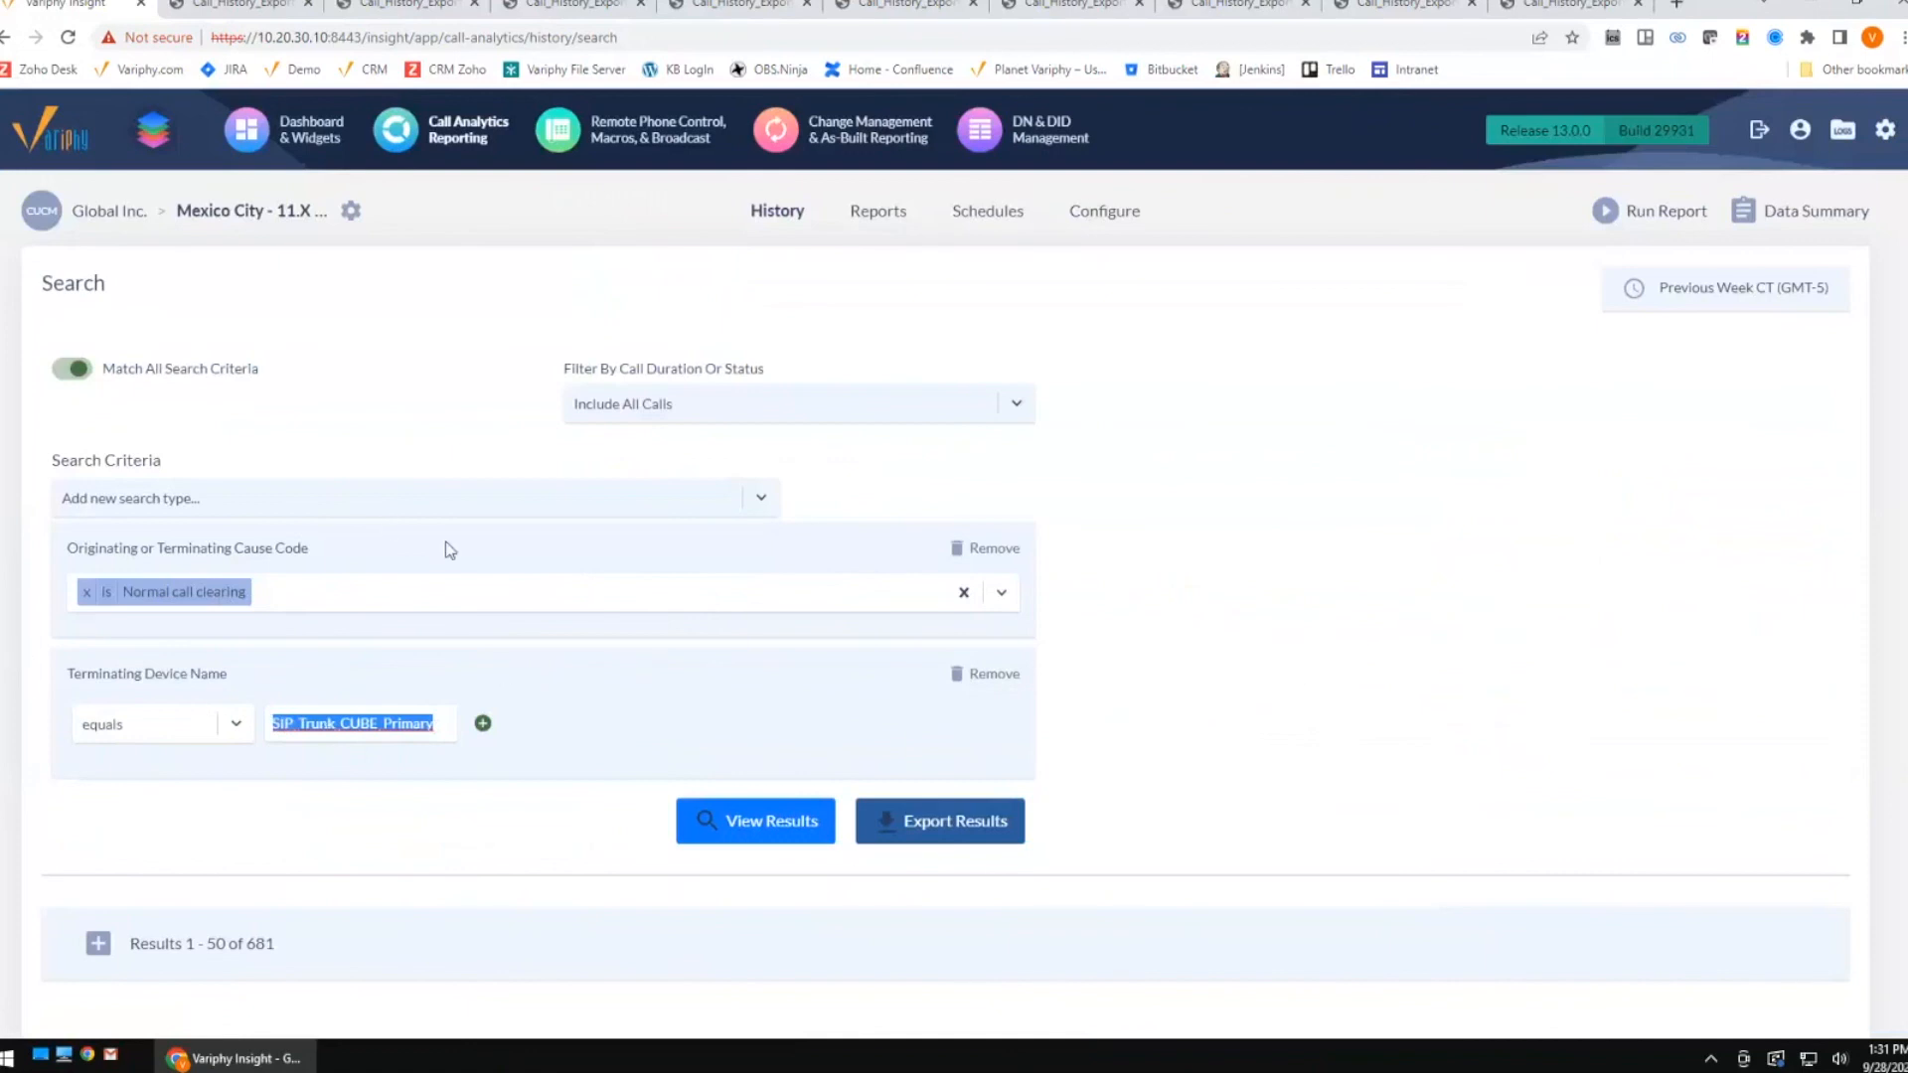
Find the IP-related search types and choose Originating Device IP Address as the new call history search criterion.
click(388, 506)
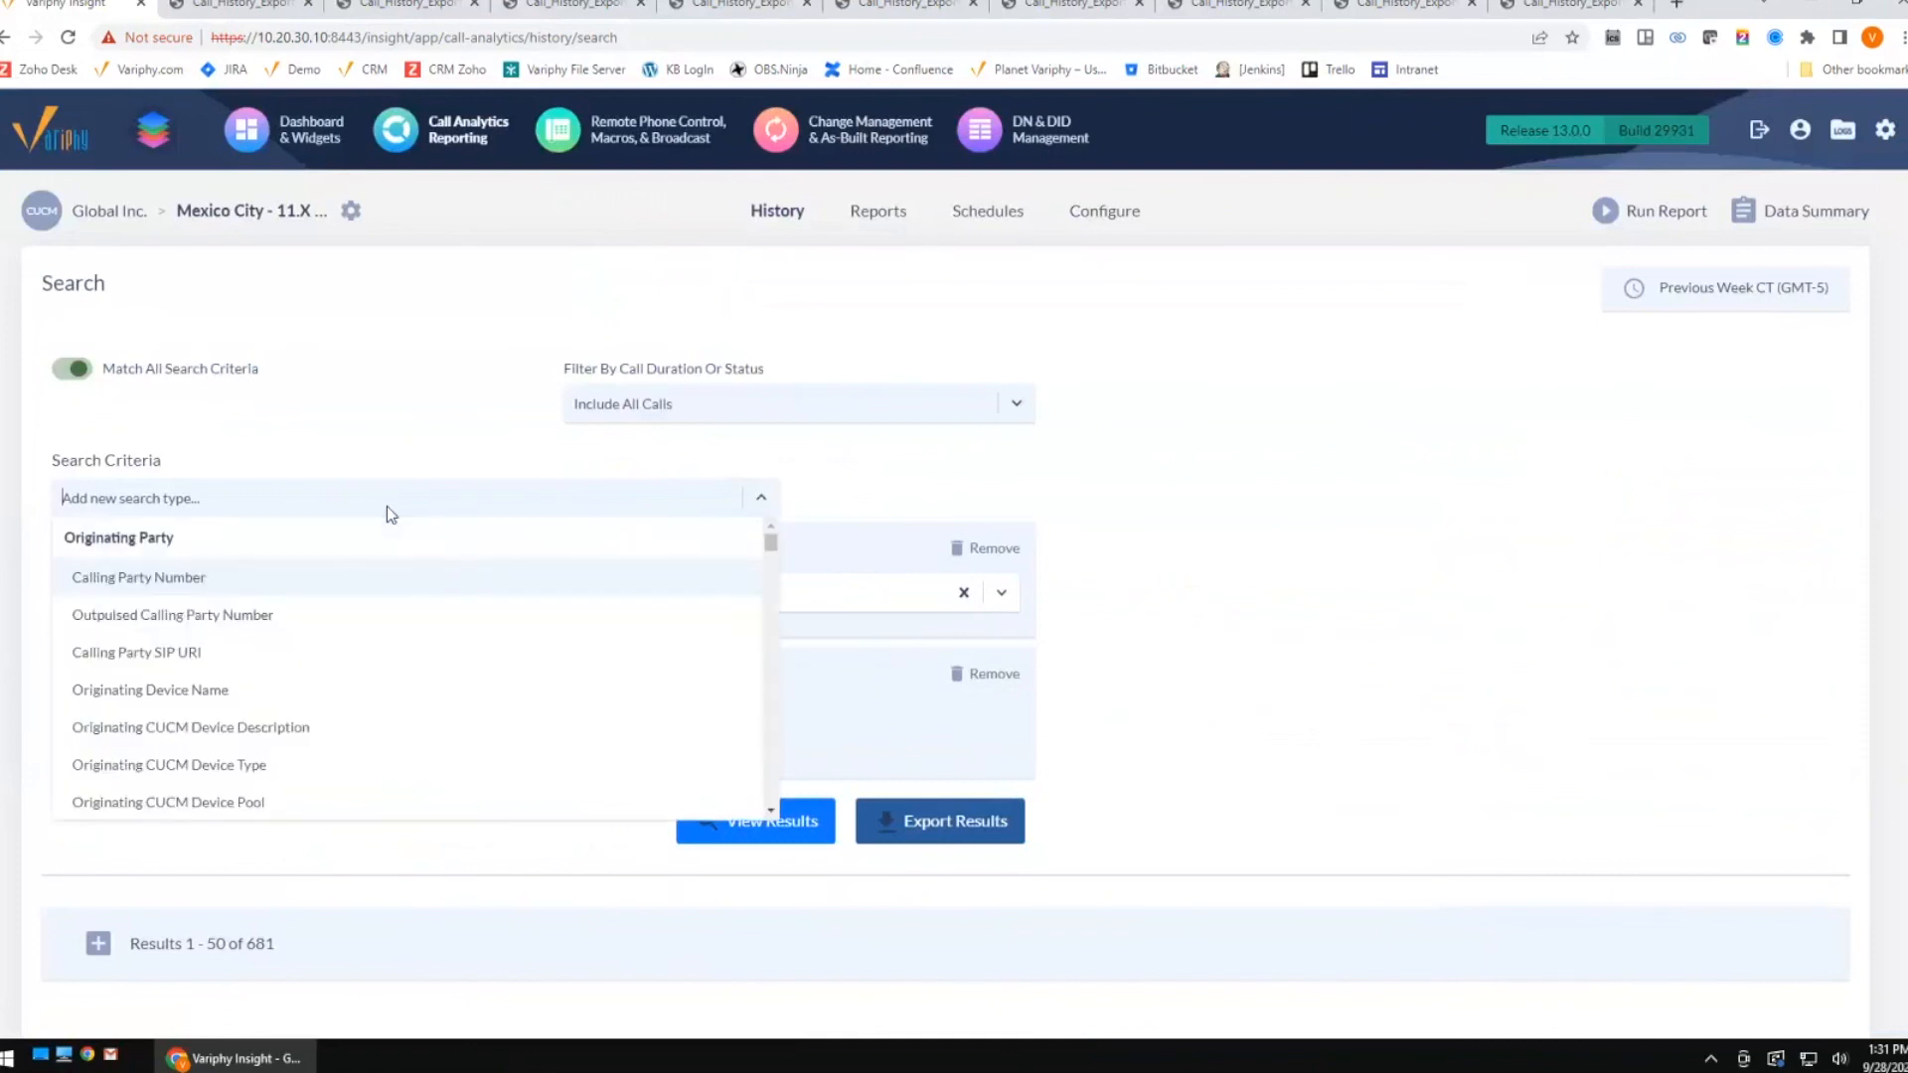
text(ip)
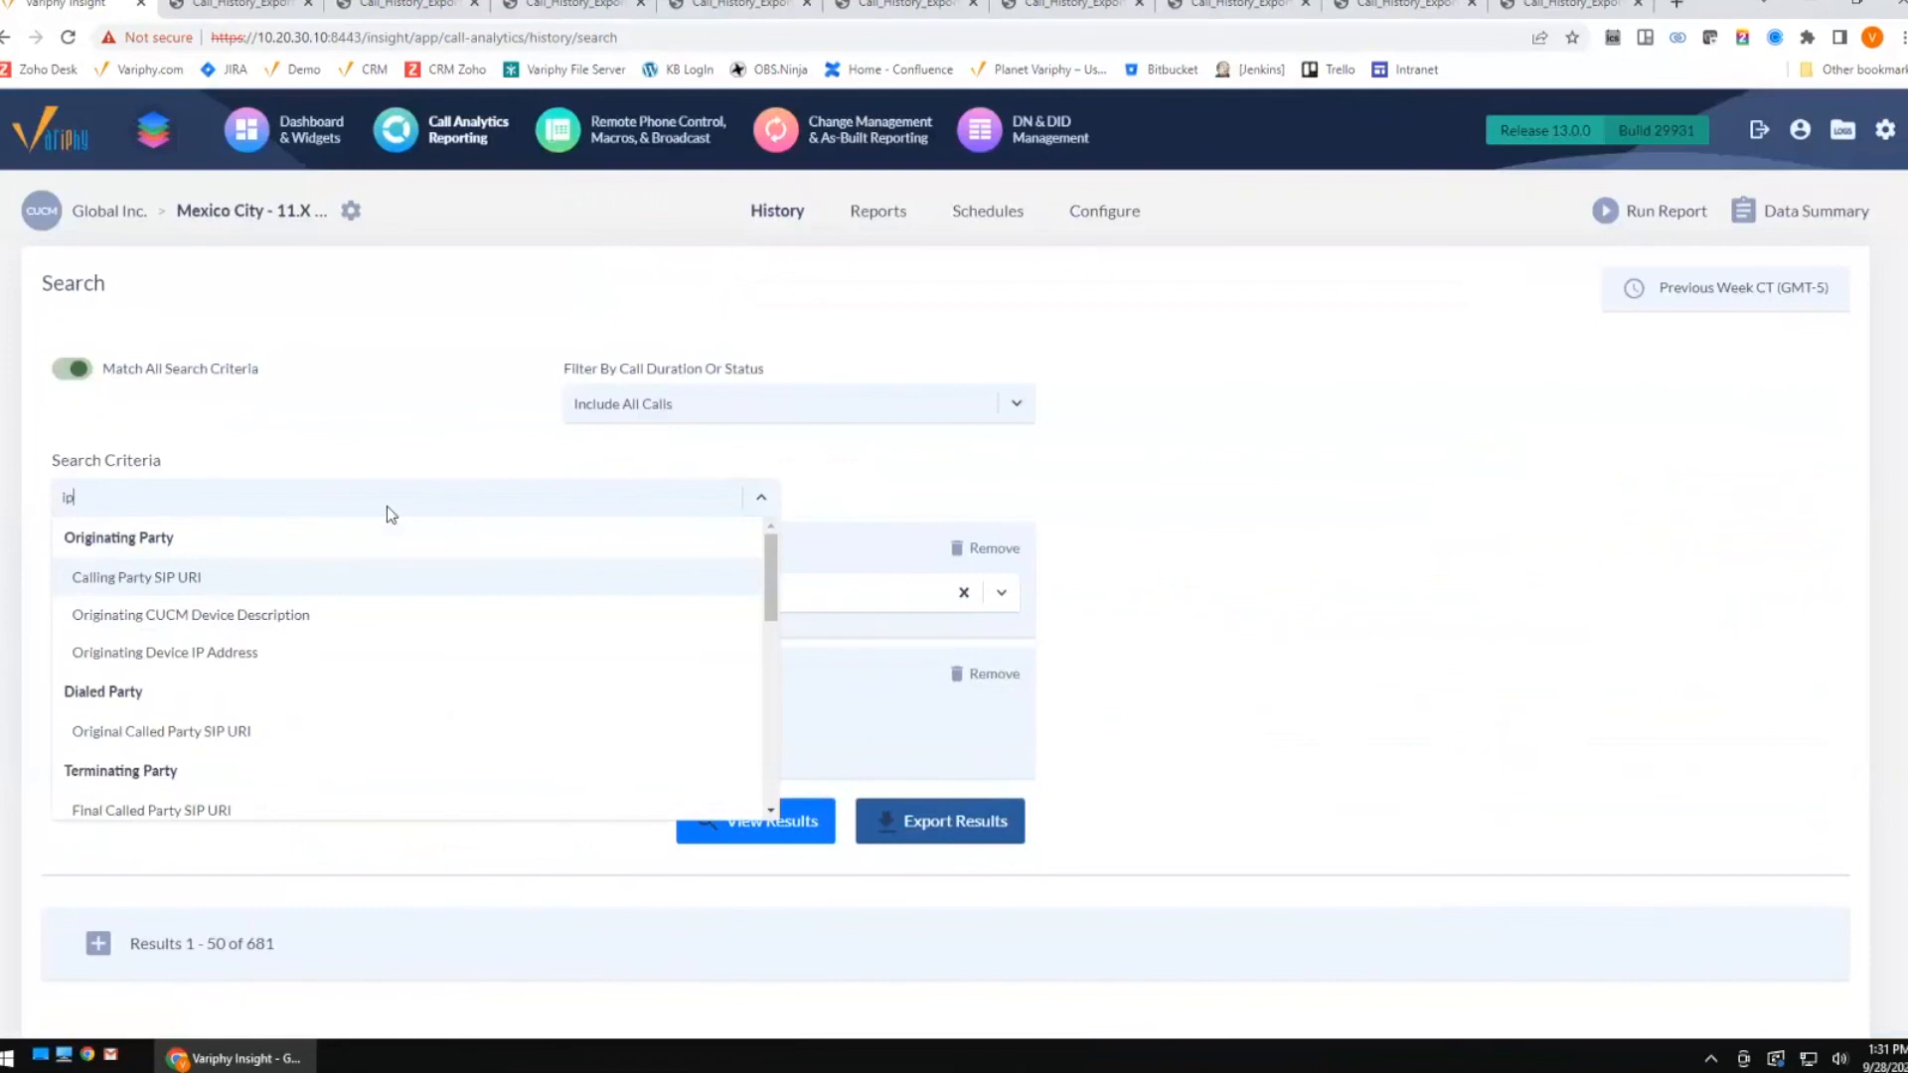
click(288, 652)
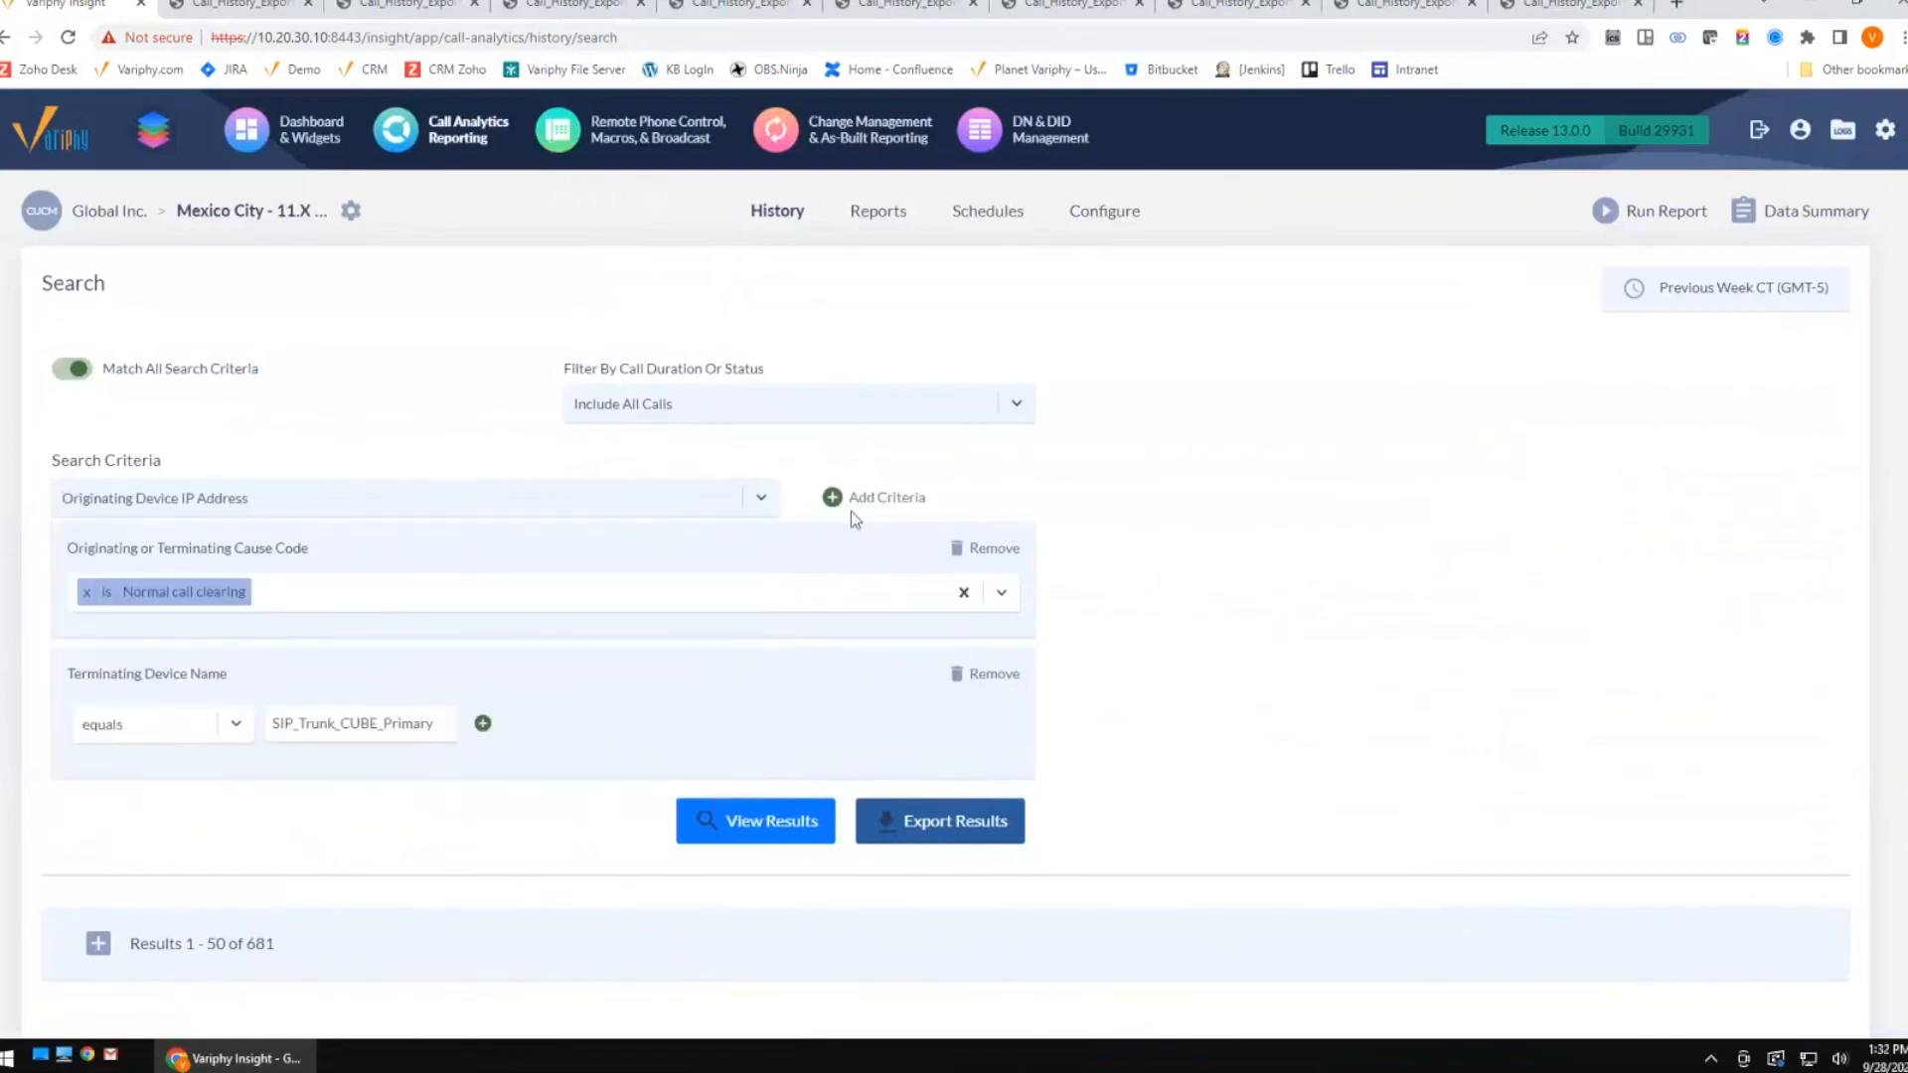